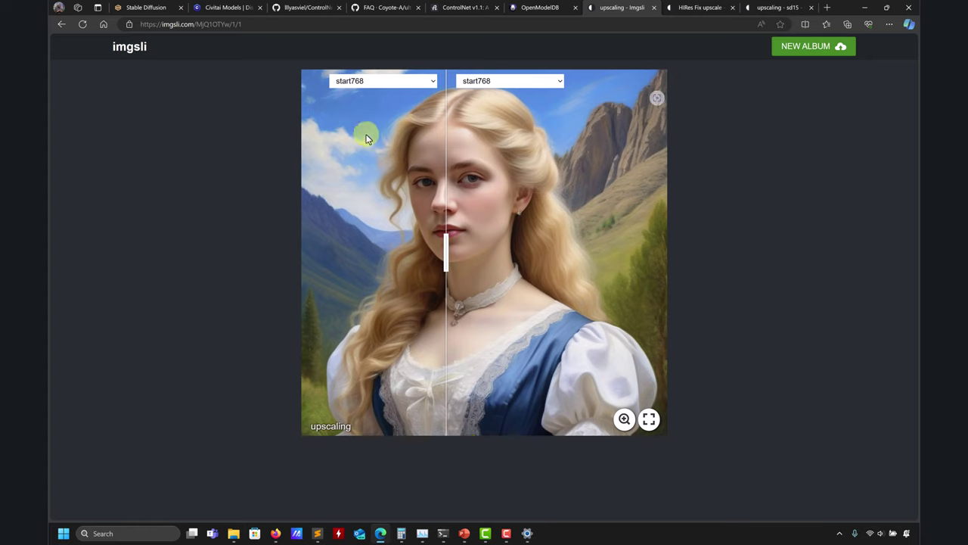
Compare the start768 portrait with the 4X-remacri-extrasmoother upscale
{"action": "mouse_move", "coordinate": [446, 255]}
{"action": "left_mouse_down"}
{"action": "mouse_move", "coordinate": [576, 260]}
{"action": "mouse_move", "coordinate": [361, 259]}
{"action": "mouse_move", "coordinate": [463, 259]}
{"action": "left_mouse_up"}
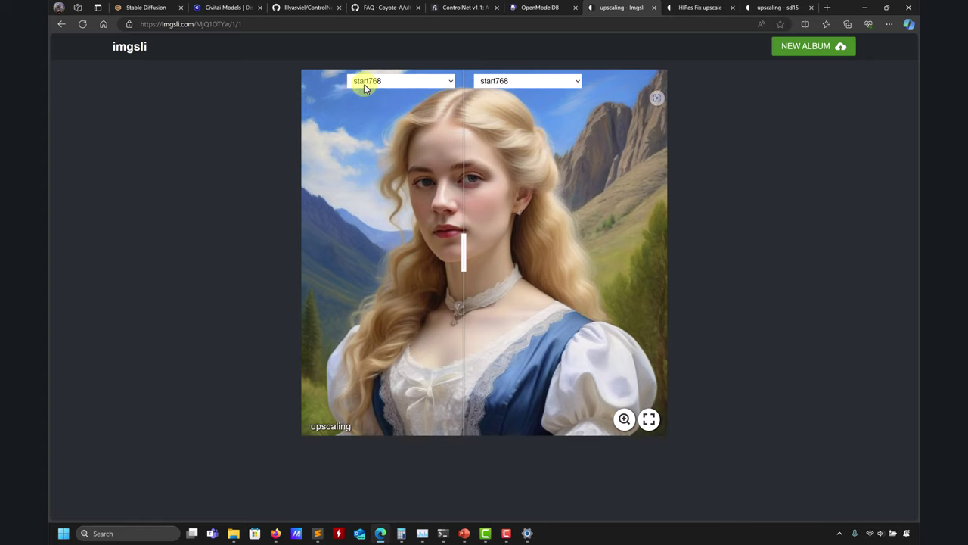
{"action": "left_click", "coordinate": [555, 86]}
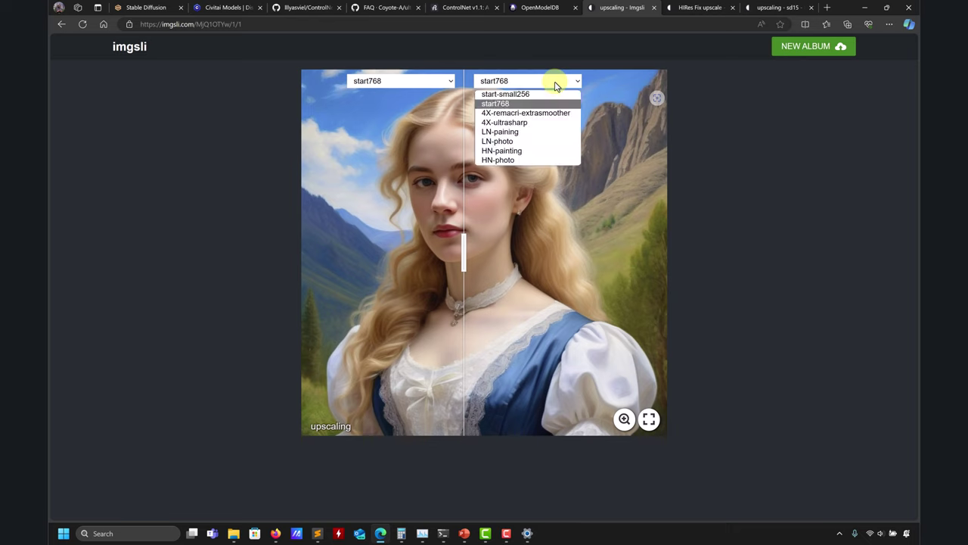
{"action": "left_click", "coordinate": [503, 114]}
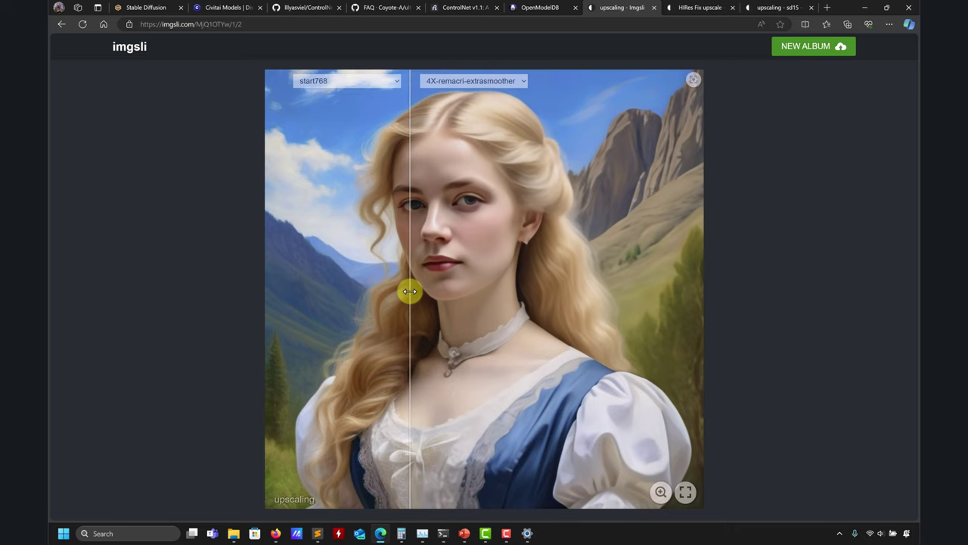
Compare start768 with the 4X-ultrasharp upscale, examining the lips and chin up close and the whole portrait
{"action": "left_click", "coordinate": [531, 80]}
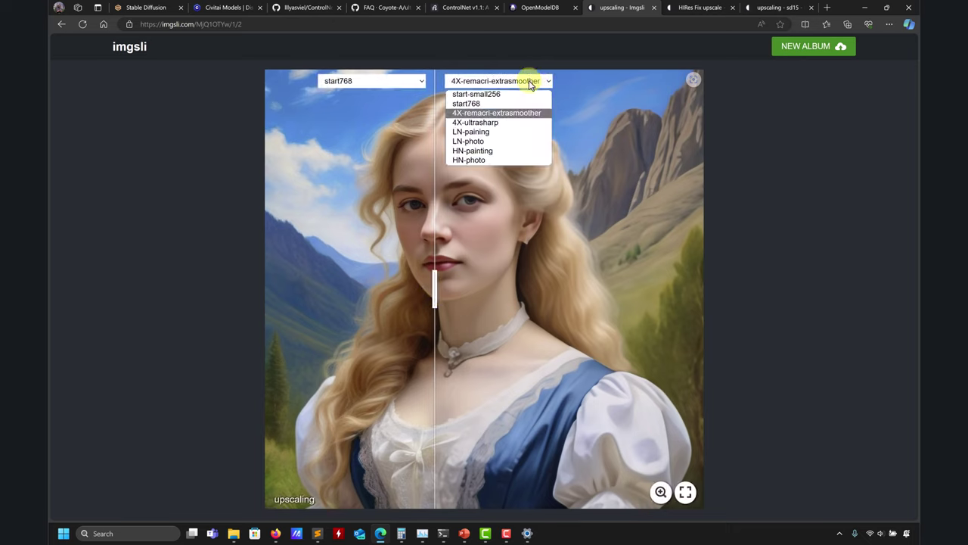
{"action": "left_click", "coordinate": [484, 122]}
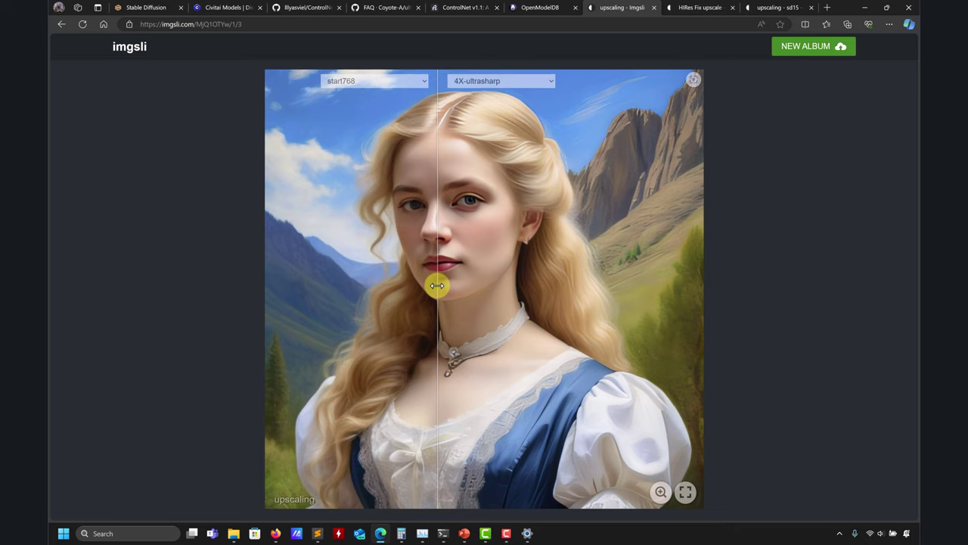
{"action": "scroll", "coordinate": [451, 273], "scroll_direction": "up", "scroll_amount": 5}
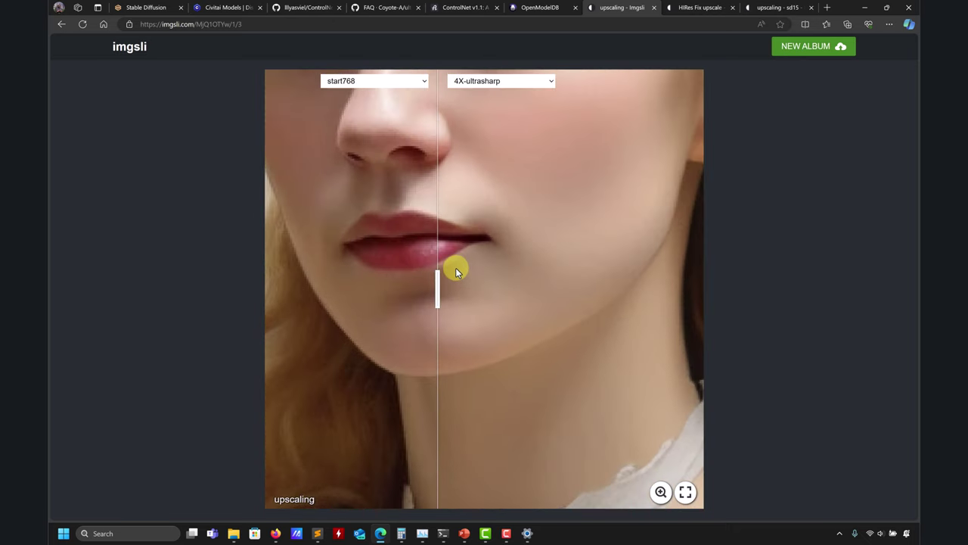
{"action": "scroll", "coordinate": [450, 280], "scroll_direction": "down", "scroll_amount": 2}
{"action": "scroll", "coordinate": [442, 245], "scroll_direction": "up", "scroll_amount": 3}
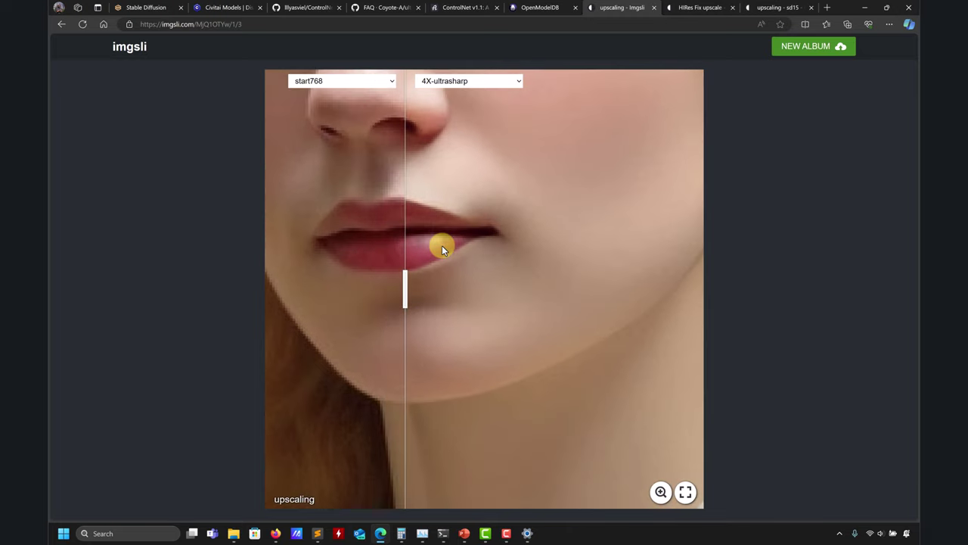
{"action": "left_click_drag", "start_coordinate": [404, 280], "coordinate": [370, 287]}
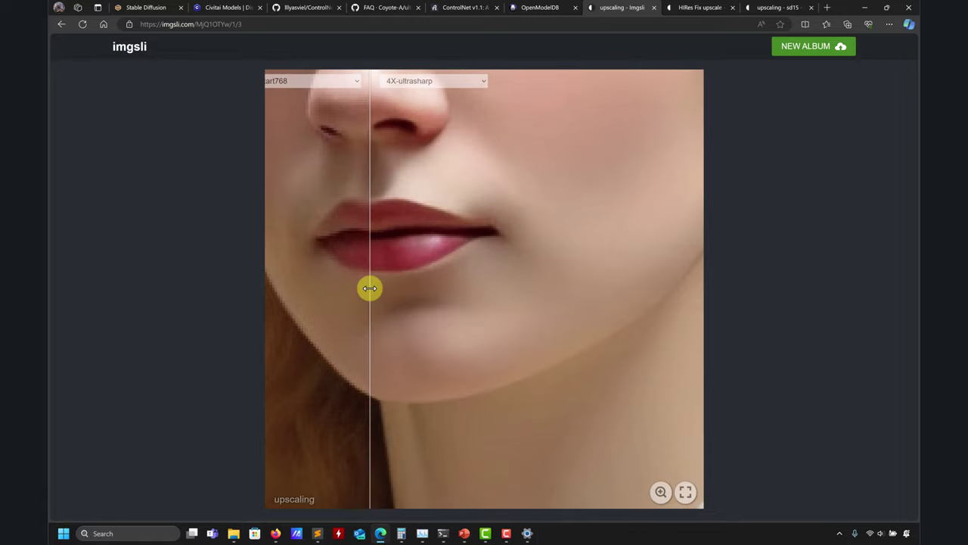
{"action": "scroll", "coordinate": [490, 252], "scroll_direction": "down", "scroll_amount": 5}
{"action": "scroll", "coordinate": [466, 253], "scroll_direction": "down", "scroll_amount": 5}
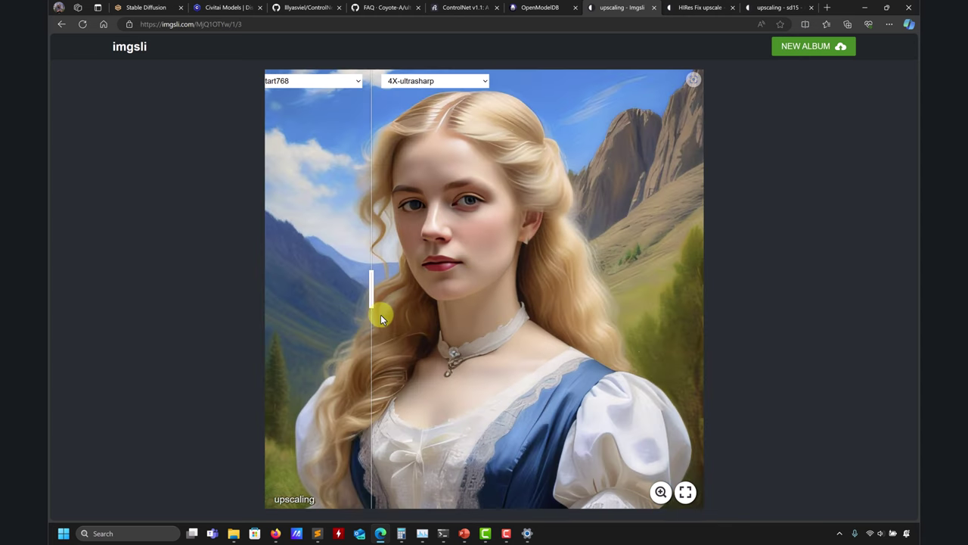
{"action": "left_click_drag", "start_coordinate": [371, 287], "coordinate": [435, 292]}
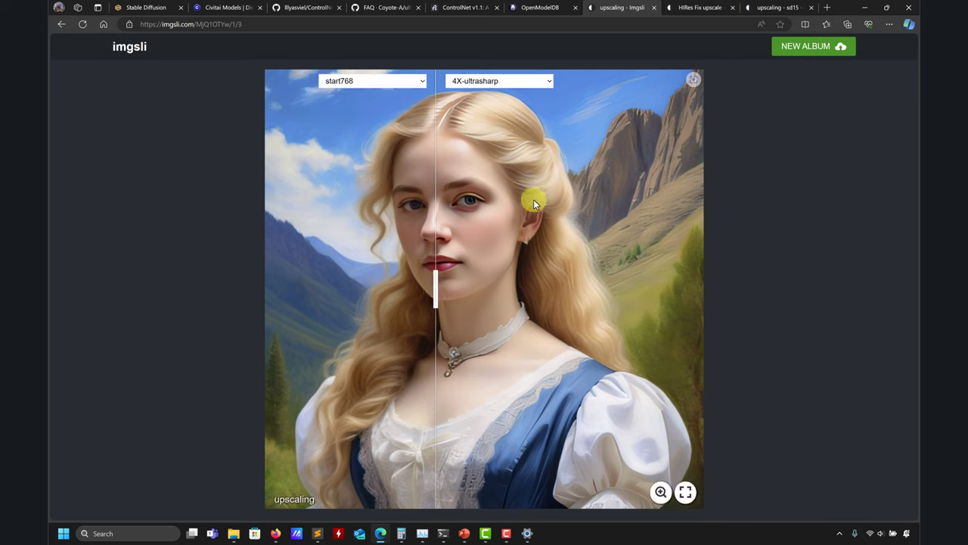
Compare start768 with the LN-paining upscale, examining the face and necklace area up close
{"action": "left_click", "coordinate": [525, 83]}
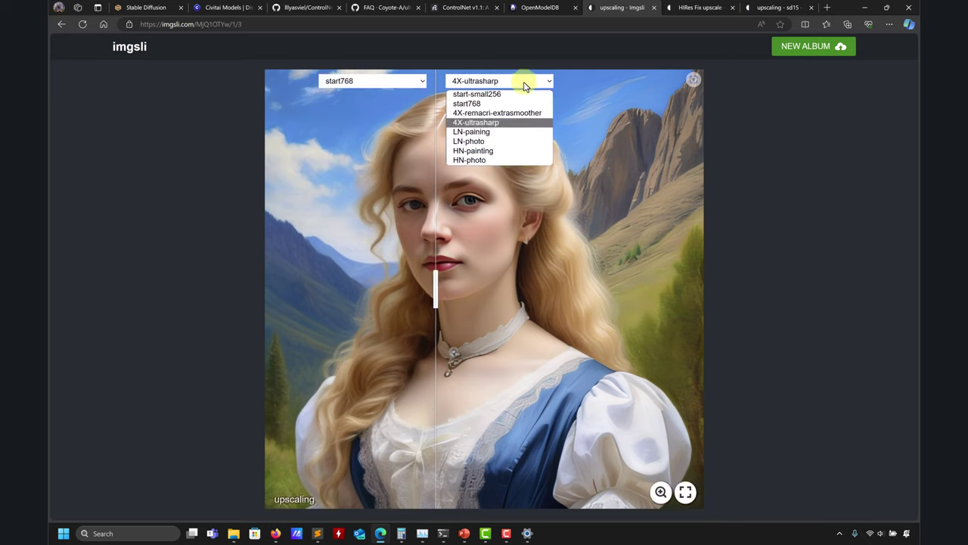
{"action": "left_click", "coordinate": [486, 133]}
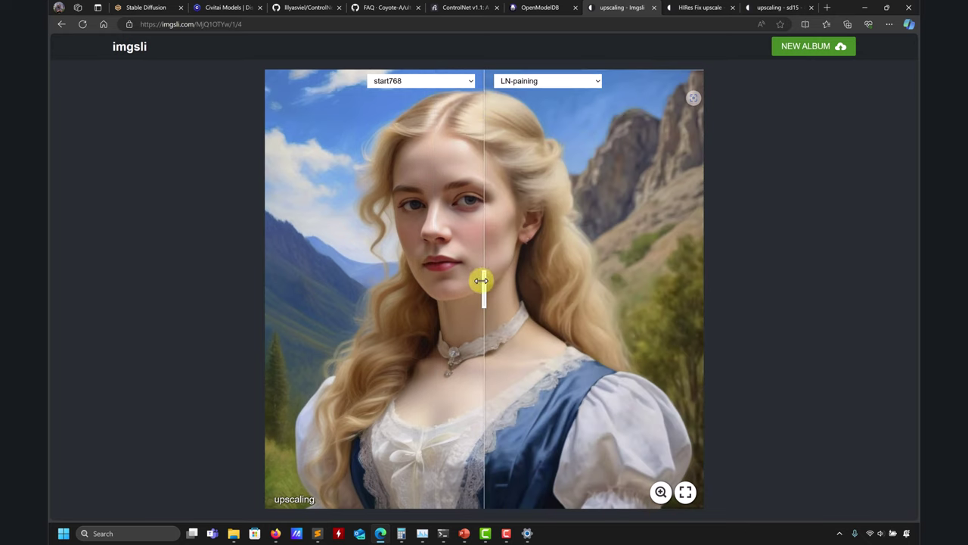
{"action": "mouse_move", "coordinate": [484, 279]}
{"action": "left_mouse_down"}
{"action": "mouse_move", "coordinate": [363, 283]}
{"action": "mouse_move", "coordinate": [580, 292]}
{"action": "mouse_move", "coordinate": [334, 277]}
{"action": "mouse_move", "coordinate": [618, 290]}
{"action": "mouse_move", "coordinate": [341, 288]}
{"action": "mouse_move", "coordinate": [396, 289]}
{"action": "mouse_move", "coordinate": [605, 290]}
{"action": "mouse_move", "coordinate": [644, 285]}
{"action": "mouse_move", "coordinate": [419, 281]}
{"action": "mouse_move", "coordinate": [650, 279]}
{"action": "mouse_move", "coordinate": [372, 282]}
{"action": "mouse_move", "coordinate": [460, 313]}
{"action": "mouse_move", "coordinate": [420, 314]}
{"action": "left_mouse_up"}
{"action": "scroll", "coordinate": [479, 282], "scroll_direction": "up", "scroll_amount": 3}
{"action": "scroll", "coordinate": [423, 273], "scroll_direction": "up", "scroll_amount": 2}
{"action": "scroll", "coordinate": [486, 293], "scroll_direction": "down", "scroll_amount": 3}
Compare start768 with the HN-painting upscale, and return to the 4X-ultrasharp version to examine the whole face
{"action": "left_click", "coordinate": [496, 81]}
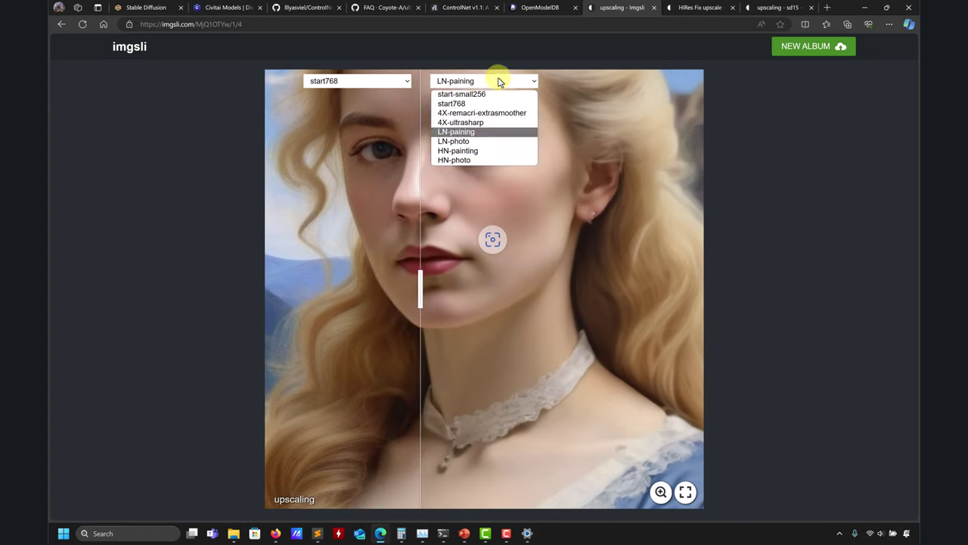
{"action": "left_click", "coordinate": [458, 151]}
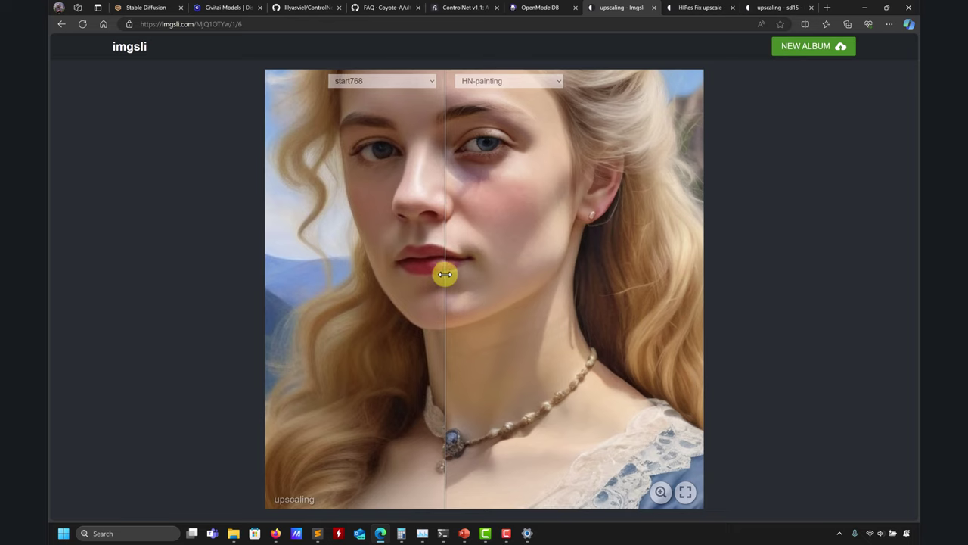
{"action": "left_click", "coordinate": [537, 83]}
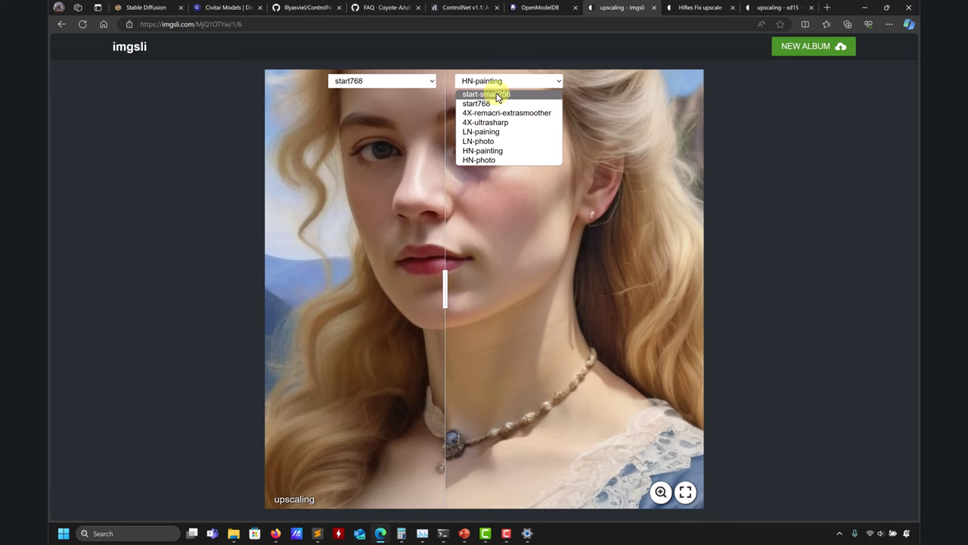
{"action": "left_click", "coordinate": [499, 94]}
{"action": "left_click", "coordinate": [508, 81]}
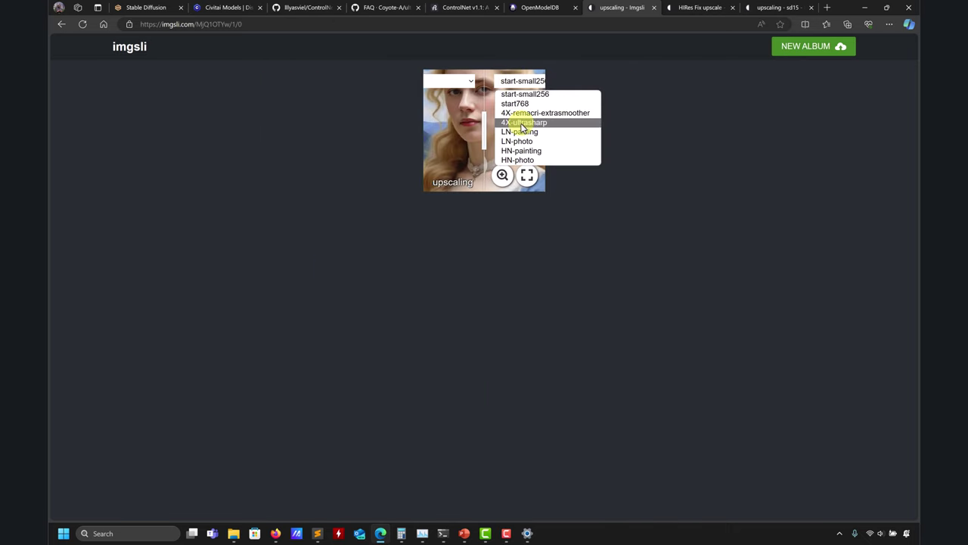
{"action": "left_click", "coordinate": [524, 122]}
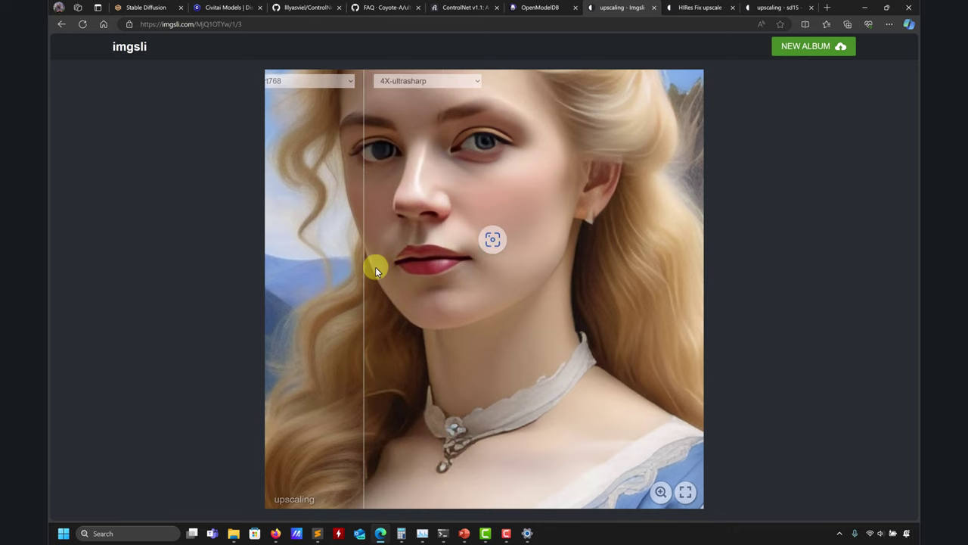
{"action": "left_click", "coordinate": [331, 264]}
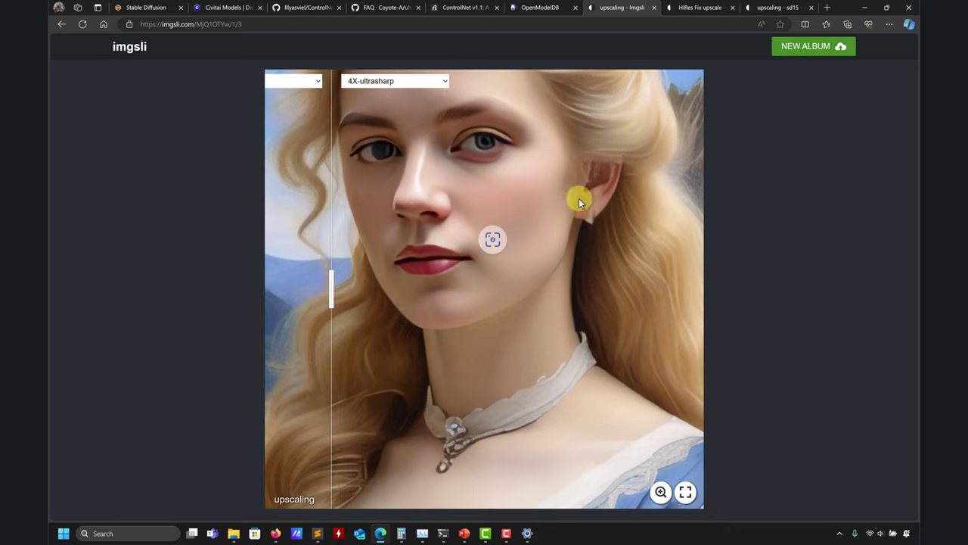
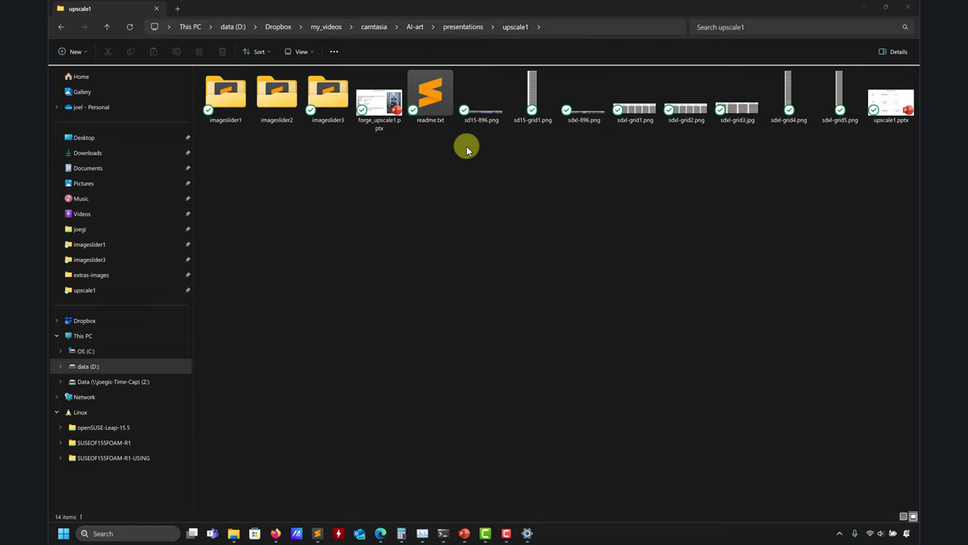
Open sd15-896.png and sdxl-896.png from the upscale1 folder and arrange the two images side by side
{"action": "left_click", "coordinate": [492, 117]}
{"action": "key", "text": "Return"}
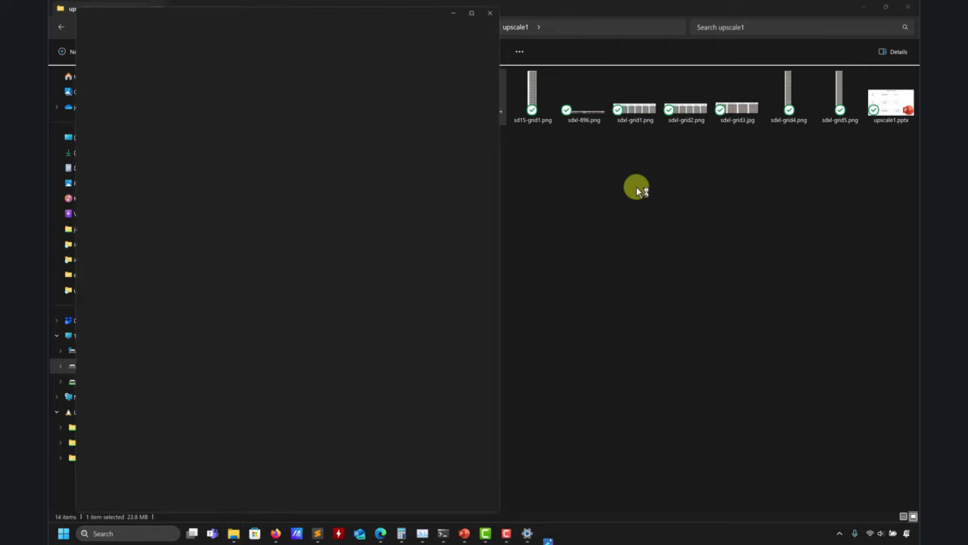
{"action": "double_click", "coordinate": [593, 115]}
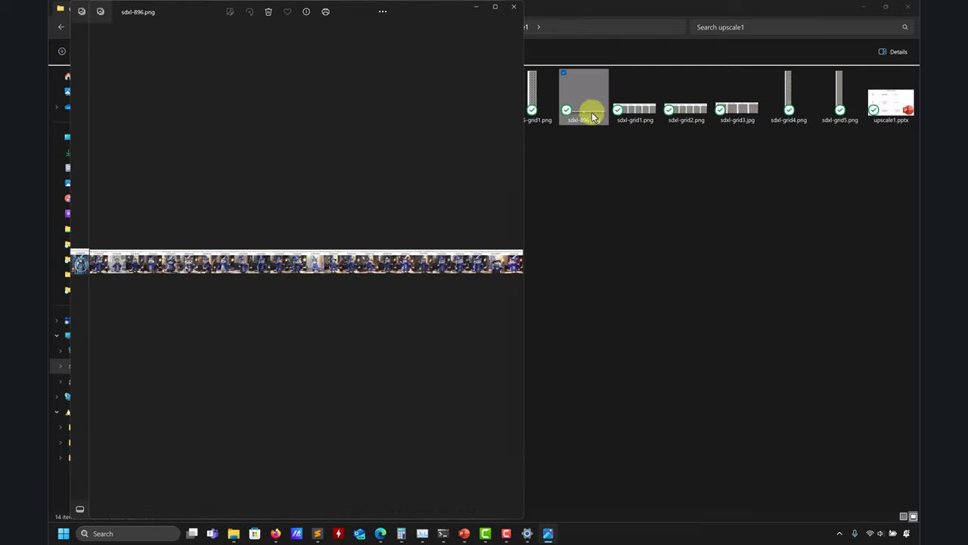
{"action": "left_click_drag", "start_coordinate": [484, 92], "coordinate": [49, 151]}
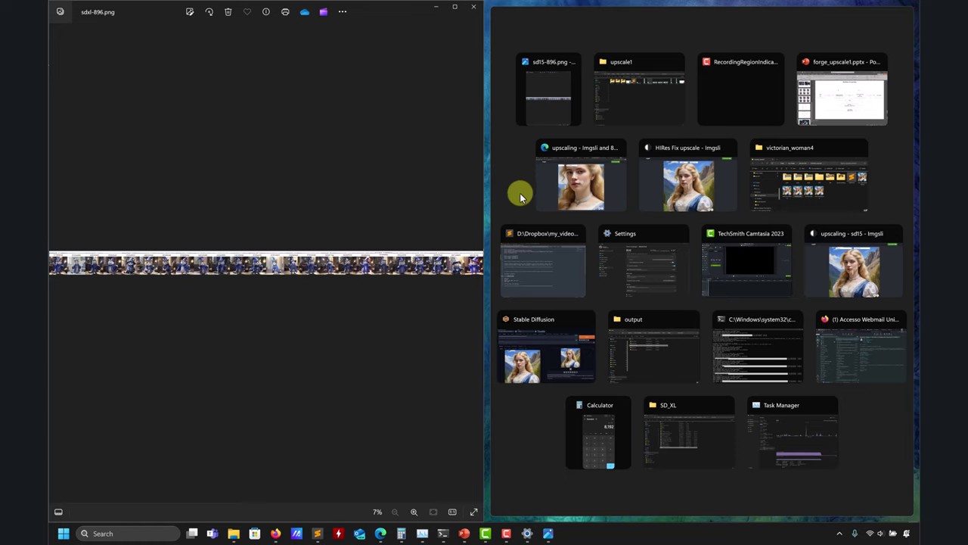
{"action": "left_click", "coordinate": [567, 81]}
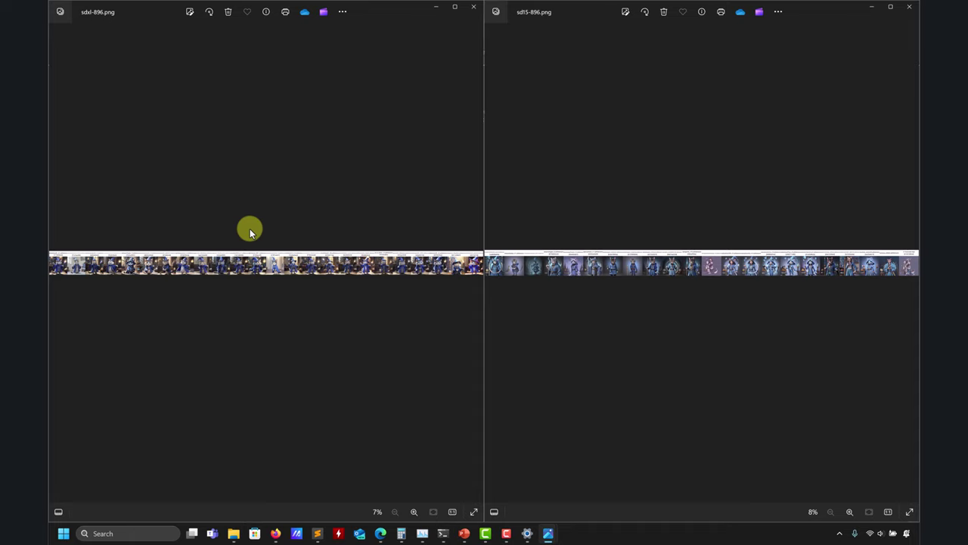
Compare the cat wizard images in the sdxl-896.png and sd15-896.png grids, enlarged enough to read the model names
{"action": "scroll", "coordinate": [234, 266], "scroll_direction": "up", "scroll_amount": 5}
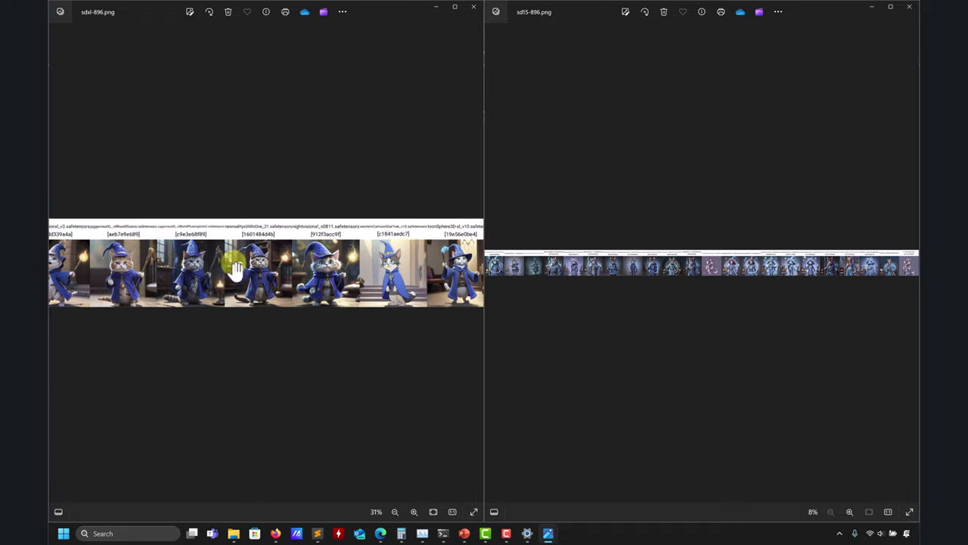
{"action": "scroll", "coordinate": [583, 285], "scroll_direction": "up", "scroll_amount": 5}
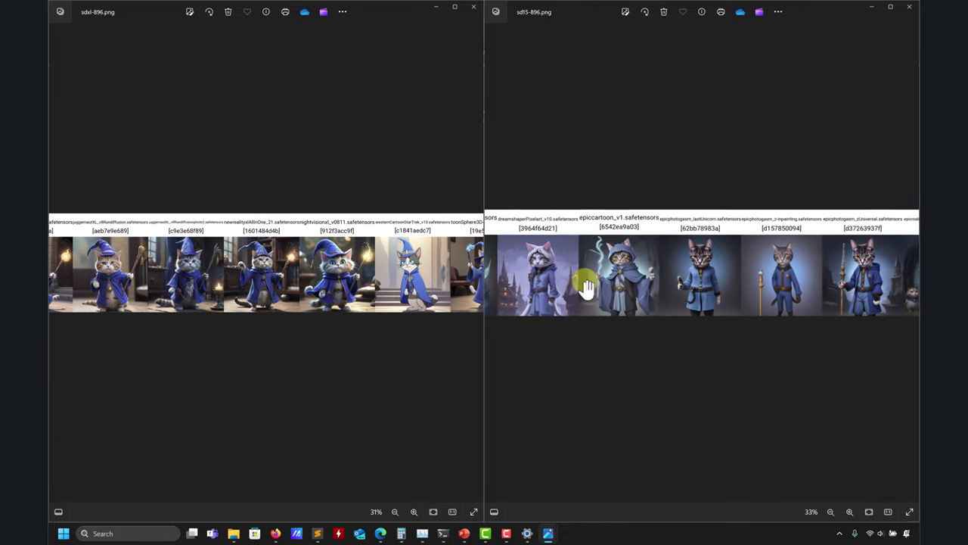
{"action": "scroll", "coordinate": [587, 287], "scroll_direction": "up", "scroll_amount": 4}
{"action": "scroll", "coordinate": [267, 260], "scroll_direction": "up", "scroll_amount": 3}
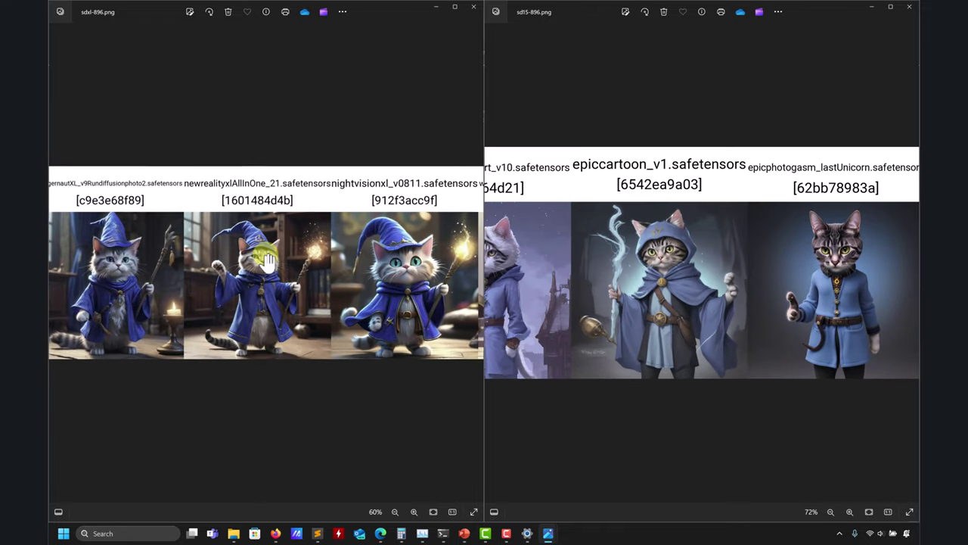
{"action": "scroll", "coordinate": [267, 261], "scroll_direction": "up", "scroll_amount": 1}
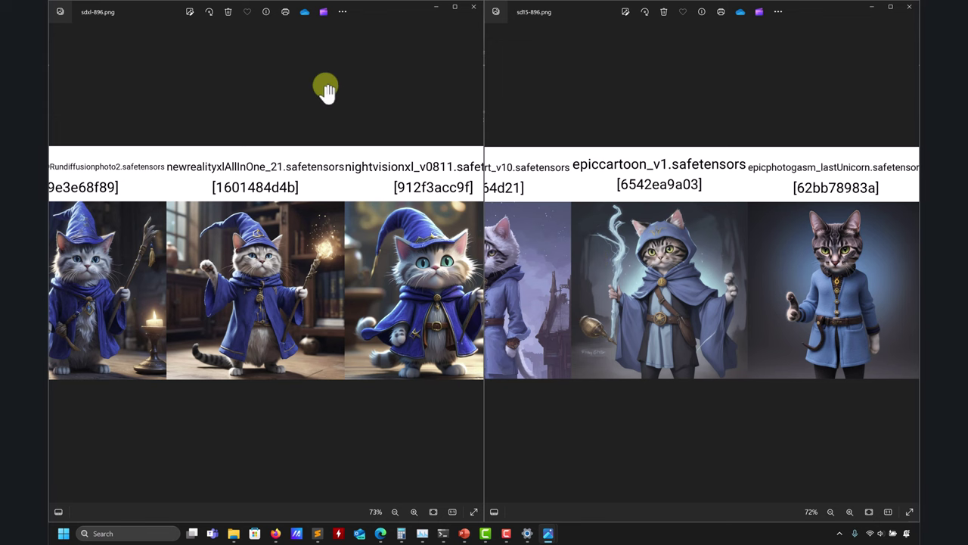
{"action": "scroll", "coordinate": [196, 246], "scroll_direction": "left", "scroll_amount": 4}
{"action": "scroll", "coordinate": [174, 261], "scroll_direction": "left", "scroll_amount": 8}
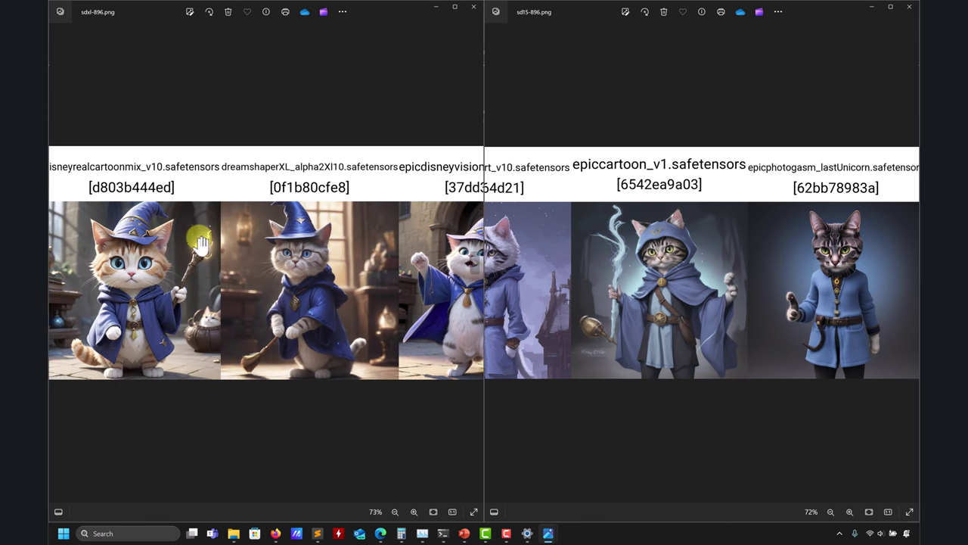
{"action": "scroll", "coordinate": [333, 259], "scroll_direction": "left", "scroll_amount": 8}
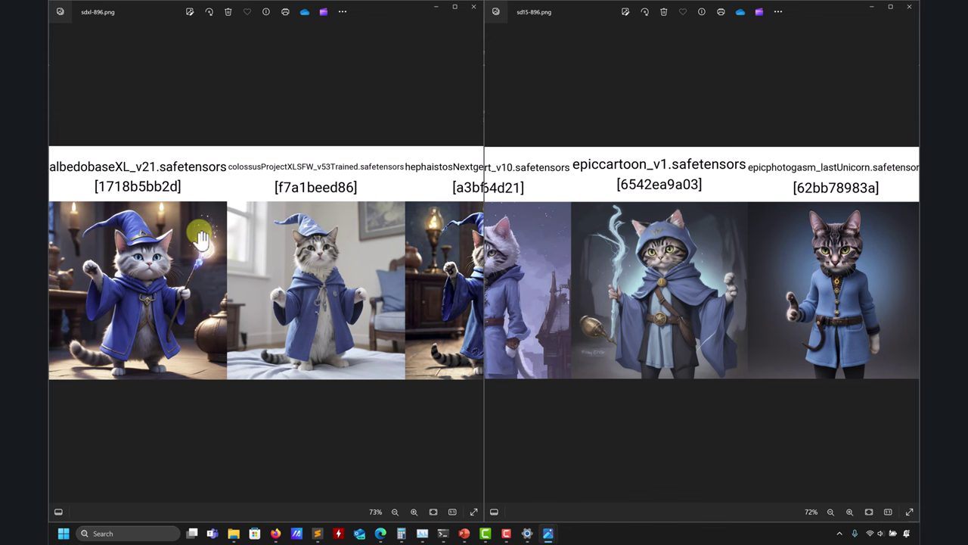
{"action": "scroll", "coordinate": [748, 250], "scroll_direction": "left", "scroll_amount": 6}
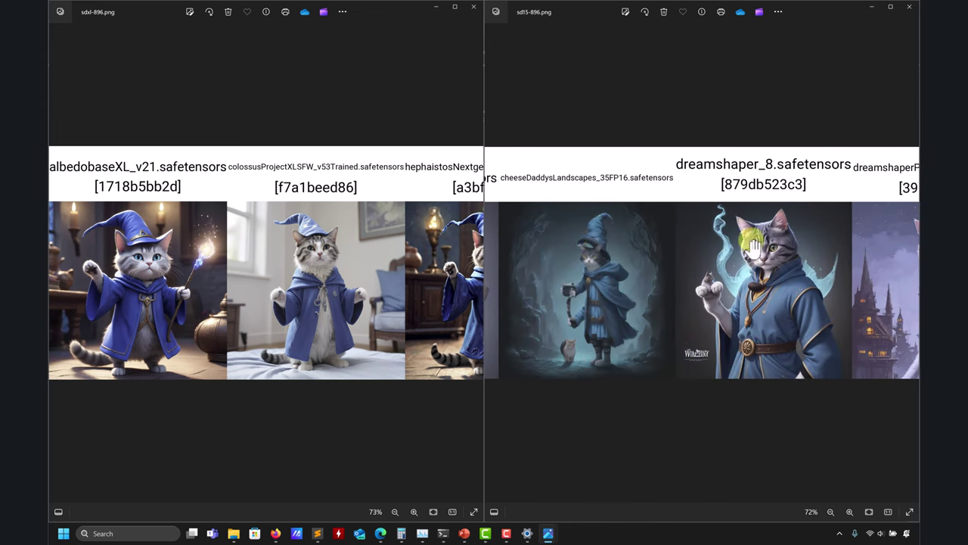
{"action": "scroll", "coordinate": [605, 250], "scroll_direction": "left", "scroll_amount": 4}
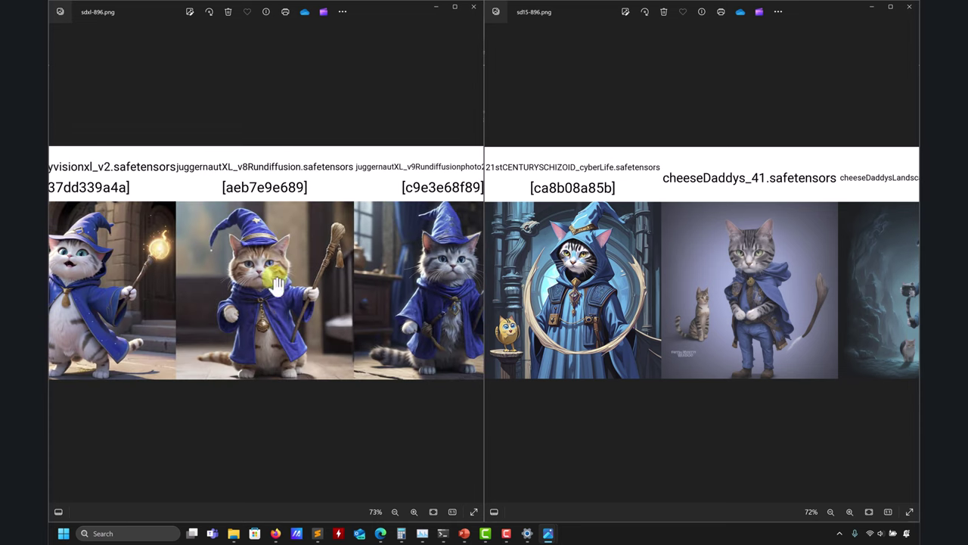
Examine the early models in the sdxl-896.png grid, from baltasarxlDigital_10 back to albedobaseXL_v21, colossusProjectXLSFW_v53Trained and hephaistosNextgenDPO_v10
{"action": "scroll", "coordinate": [351, 276], "scroll_direction": "left", "scroll_amount": 15}
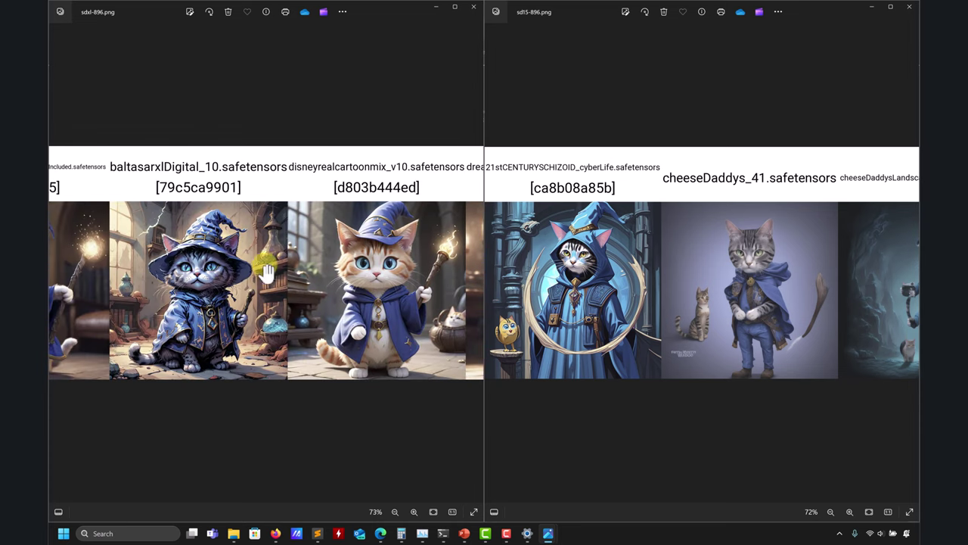
{"action": "scroll", "coordinate": [261, 281], "scroll_direction": "left", "scroll_amount": 10}
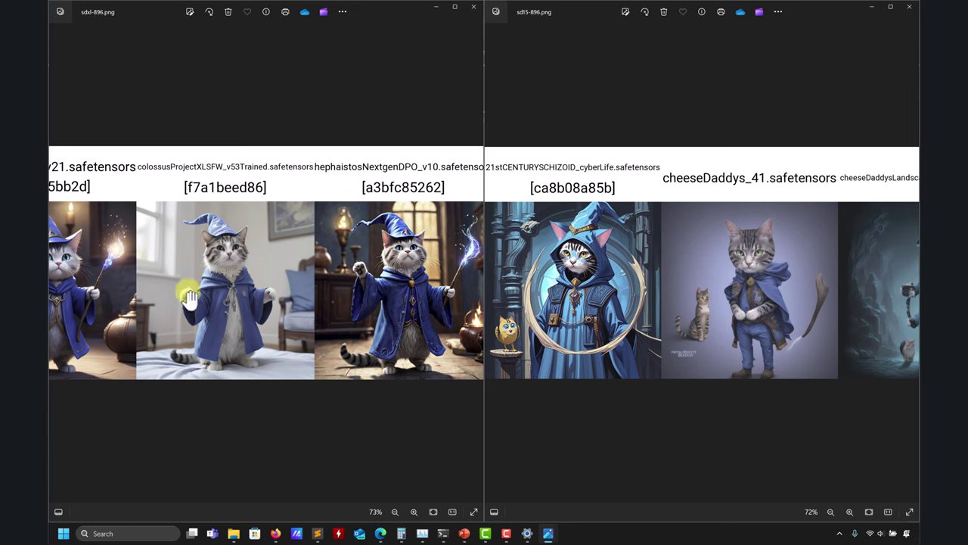
{"action": "left_click_drag", "start_coordinate": [223, 263], "coordinate": [313, 263]}
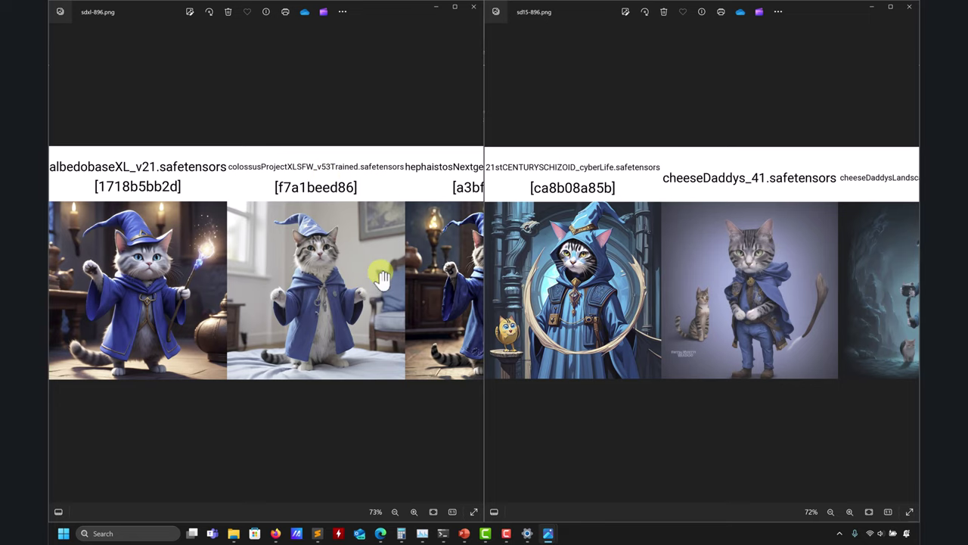
{"action": "scroll", "coordinate": [326, 283], "scroll_direction": "right", "scroll_amount": 1}
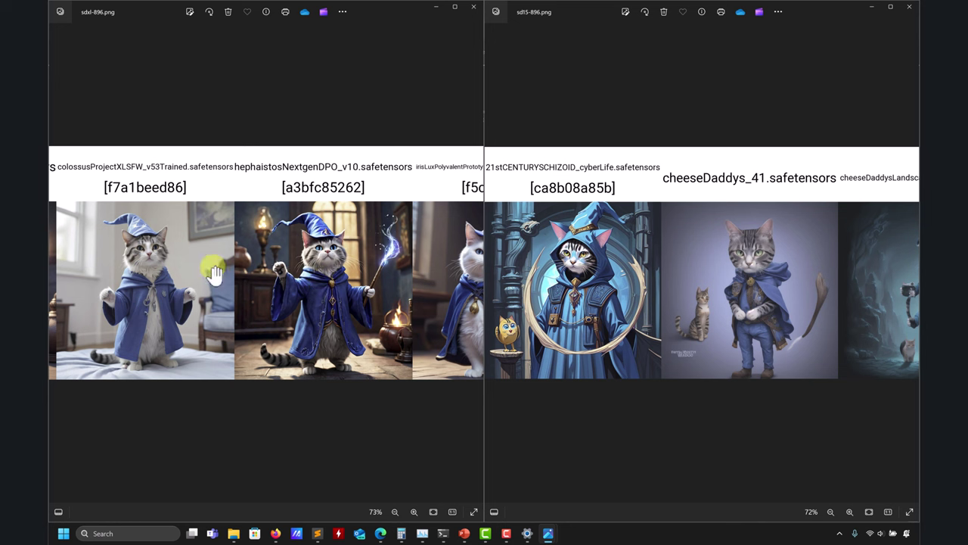
Examine the sdxl-896.png cat wizard images from hephaistosNextgenDPO_v10 through irisLuxPolyvalentPrototype, disneyrealcartoonmix_v10 and dreamshaperXL to nightvisionxl_v0811
{"action": "scroll", "coordinate": [321, 306], "scroll_direction": "right", "scroll_amount": 1}
{"action": "left_click_drag", "start_coordinate": [324, 308], "coordinate": [192, 301]}
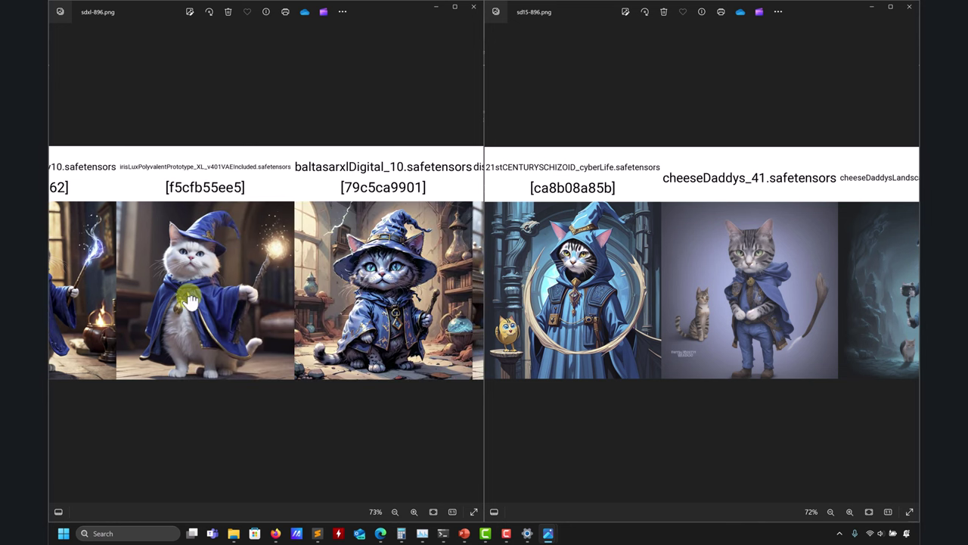
{"action": "scroll", "coordinate": [227, 310], "scroll_direction": "left", "scroll_amount": 2}
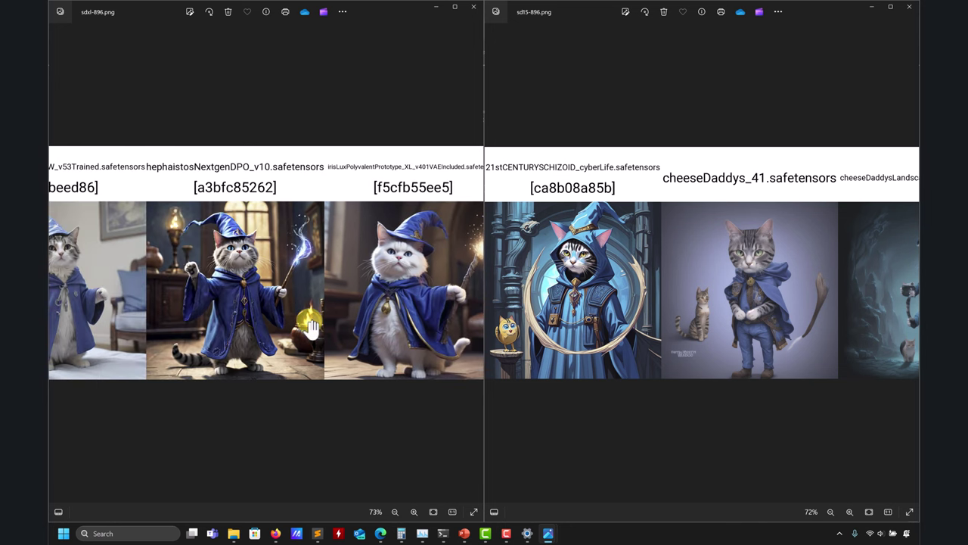
{"action": "scroll", "coordinate": [311, 325], "scroll_direction": "right", "scroll_amount": 3}
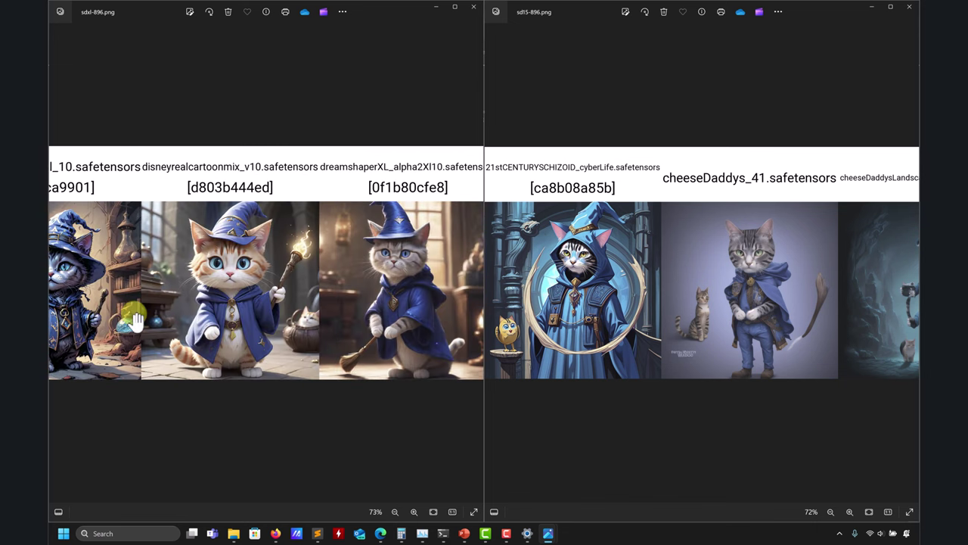
{"action": "scroll", "coordinate": [252, 314], "scroll_direction": "right", "scroll_amount": 5}
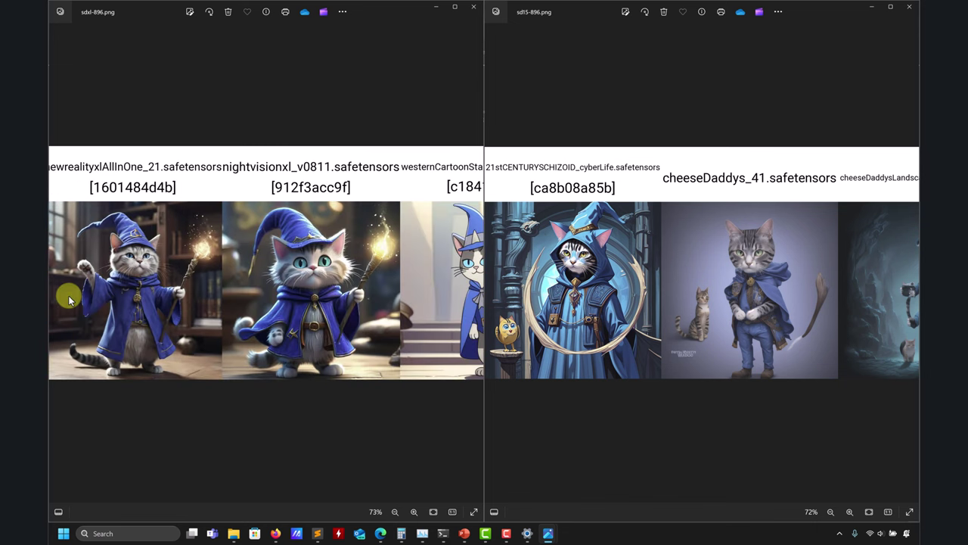
Examine the sd15-896.png models from dreamshaper_8 through v1-5-pruned, and the sdxl-896.png models from westernCartoonStarTrek_v10 to virtualUtopiaXL_v08
{"action": "scroll", "coordinate": [794, 306], "scroll_direction": "right", "scroll_amount": 5}
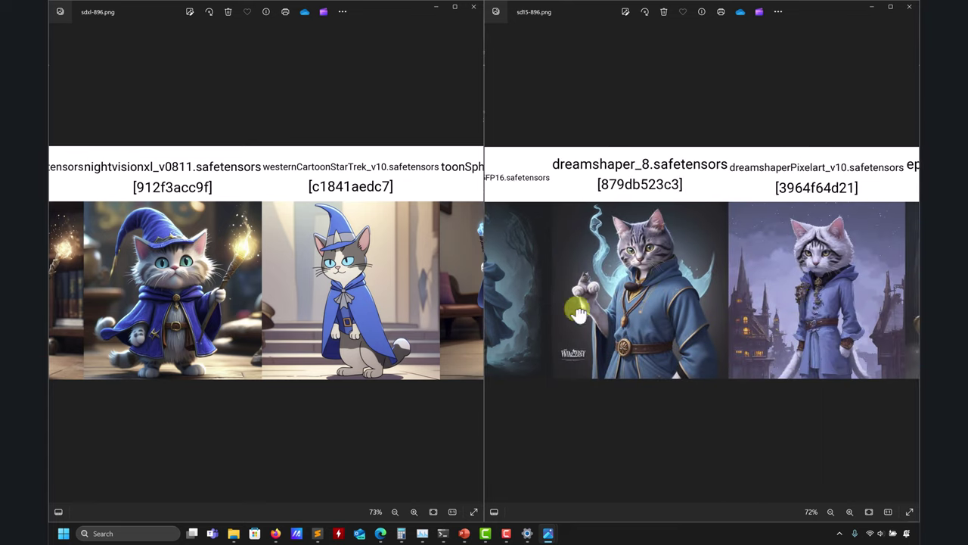
{"action": "scroll", "coordinate": [503, 302], "scroll_direction": "right", "scroll_amount": 8}
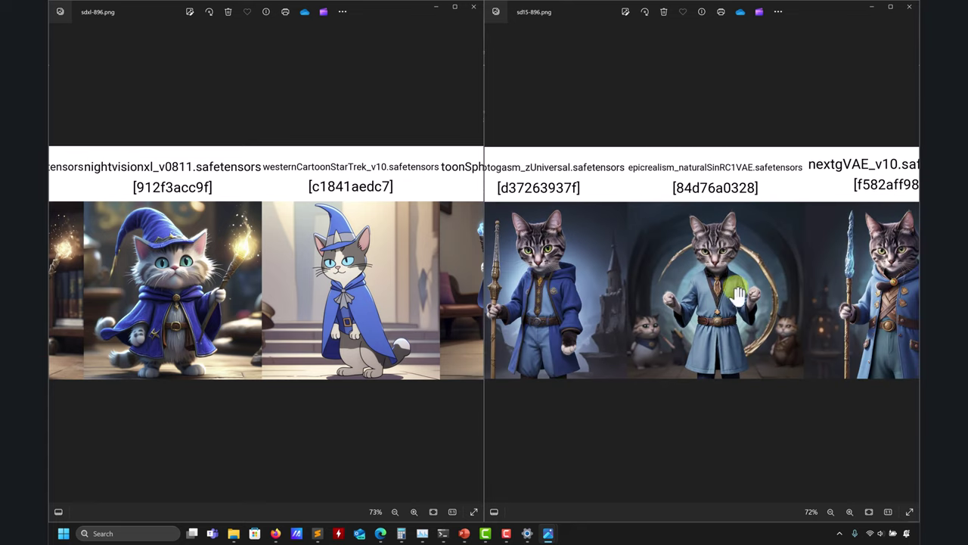
{"action": "scroll", "coordinate": [588, 294], "scroll_direction": "right", "scroll_amount": 6}
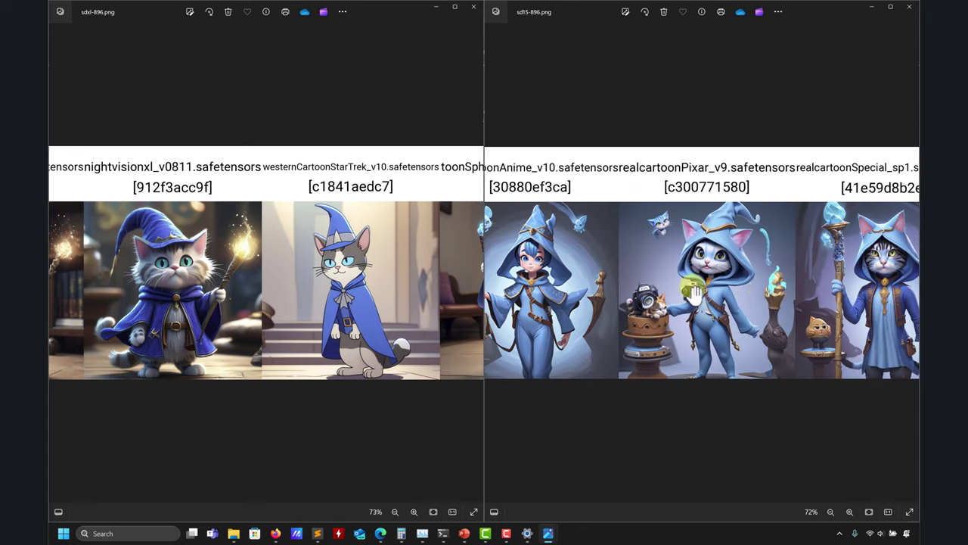
{"action": "scroll", "coordinate": [598, 289], "scroll_direction": "right", "scroll_amount": 1}
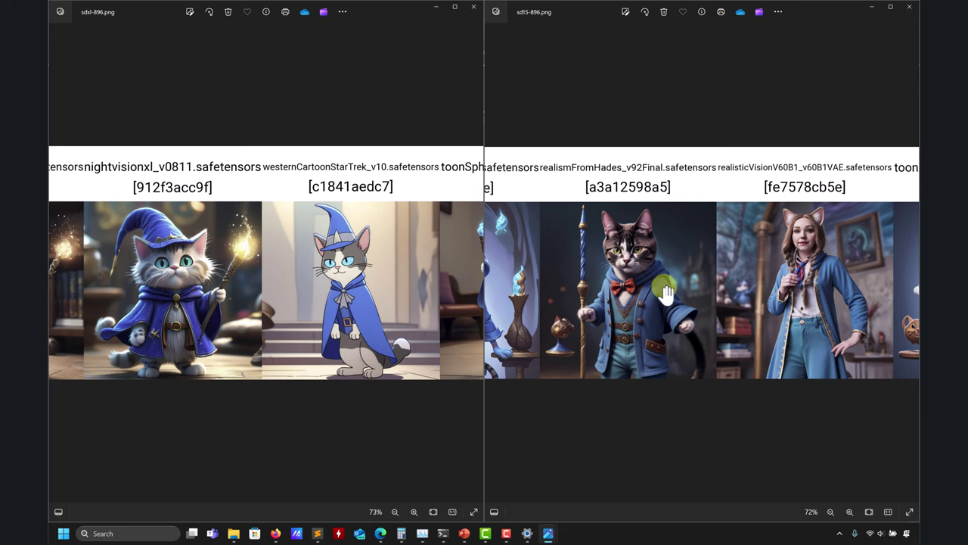
{"action": "scroll", "coordinate": [588, 291], "scroll_direction": "right", "scroll_amount": 1}
{"action": "scroll", "coordinate": [588, 291], "scroll_direction": "right", "scroll_amount": 4}
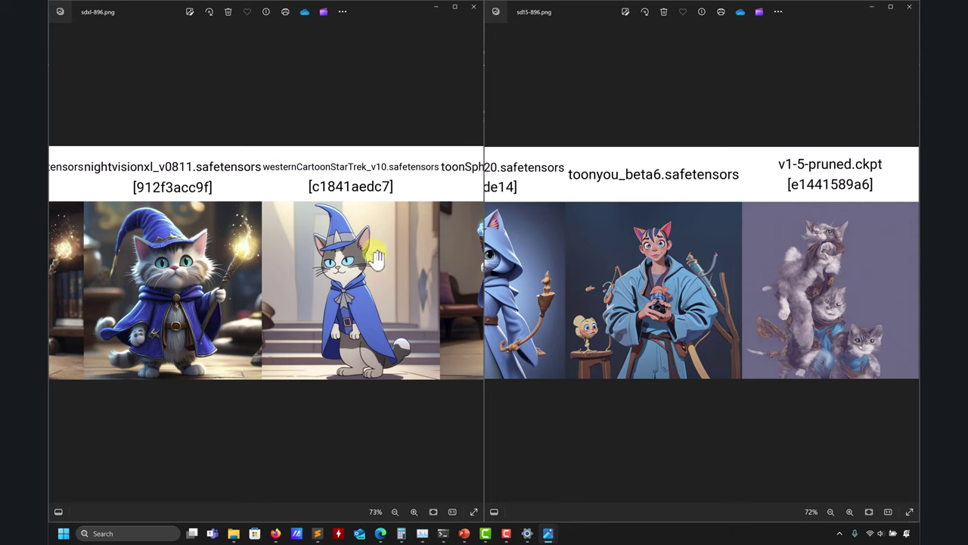
{"action": "left_click_drag", "start_coordinate": [400, 253], "coordinate": [105, 242]}
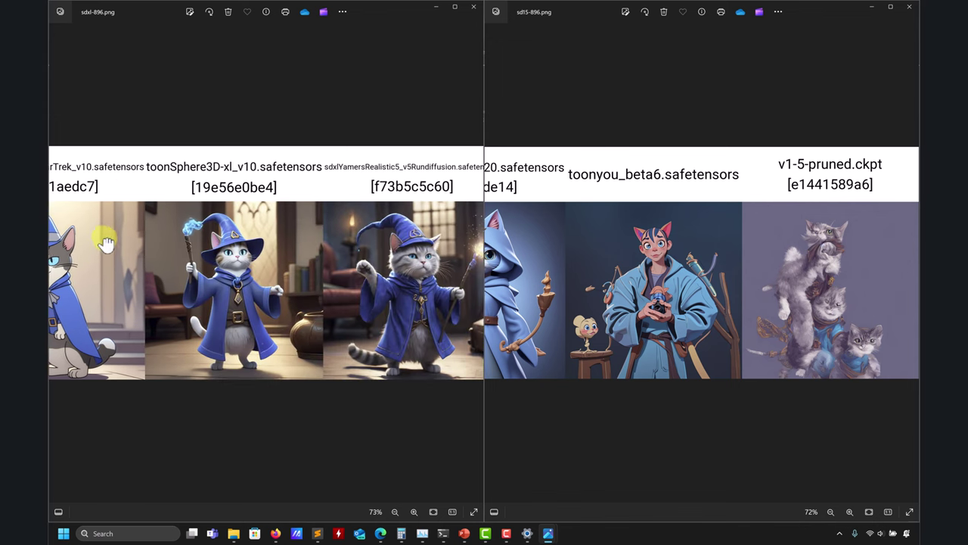
{"action": "scroll", "coordinate": [351, 247], "scroll_direction": "right", "scroll_amount": 3}
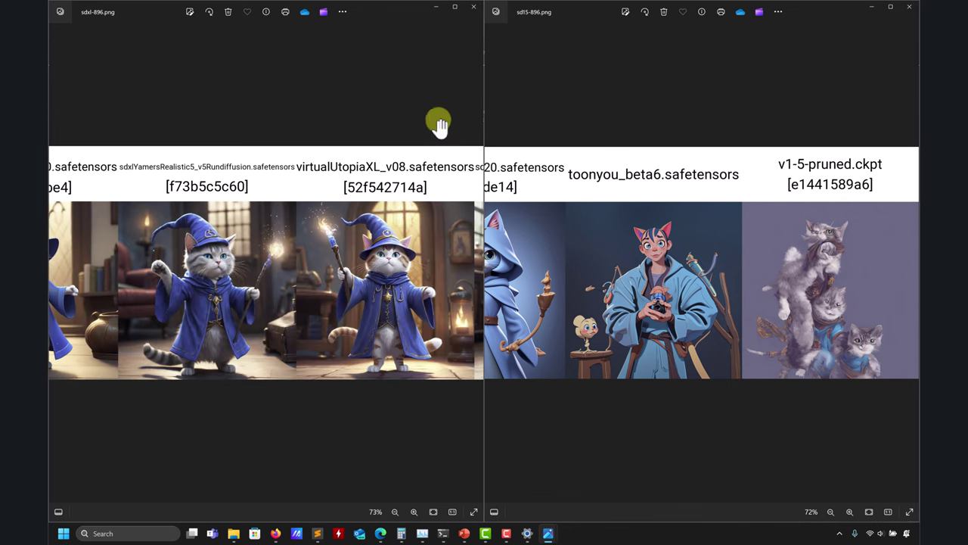
Close both 896 comparison images and open sd15-grid1.png from the upscale1 folder in a maximized window
{"action": "left_click", "coordinate": [473, 7]}
{"action": "left_click", "coordinate": [910, 7]}
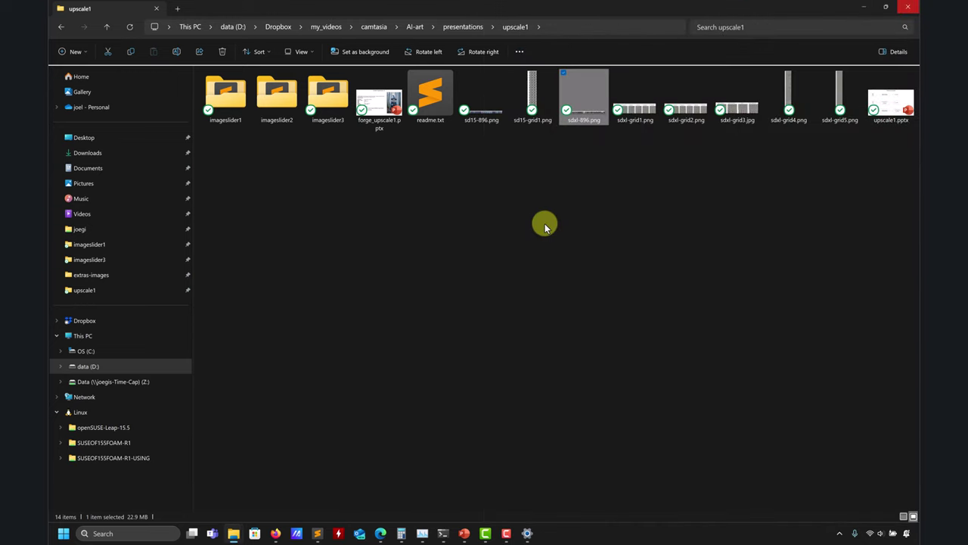
{"action": "left_click", "coordinate": [532, 91]}
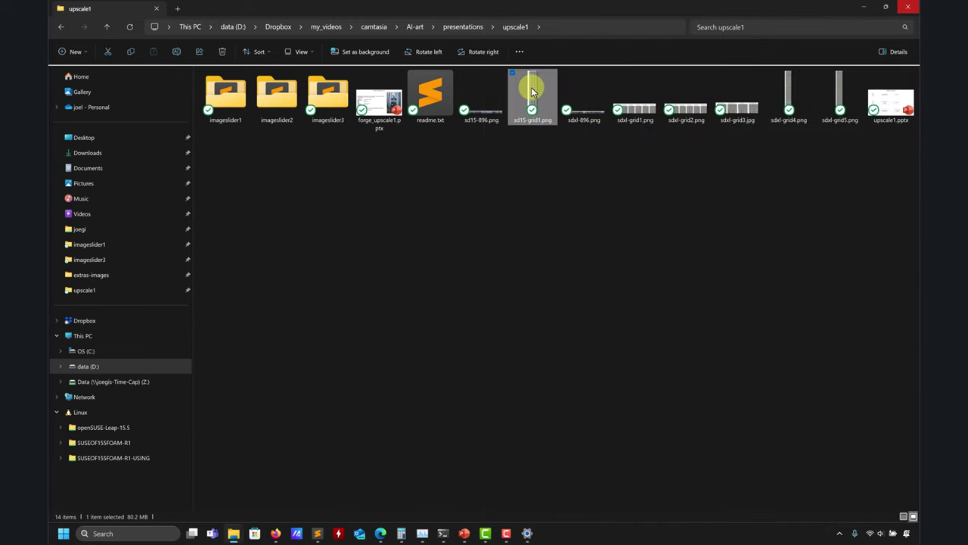
{"action": "double_click", "coordinate": [532, 91]}
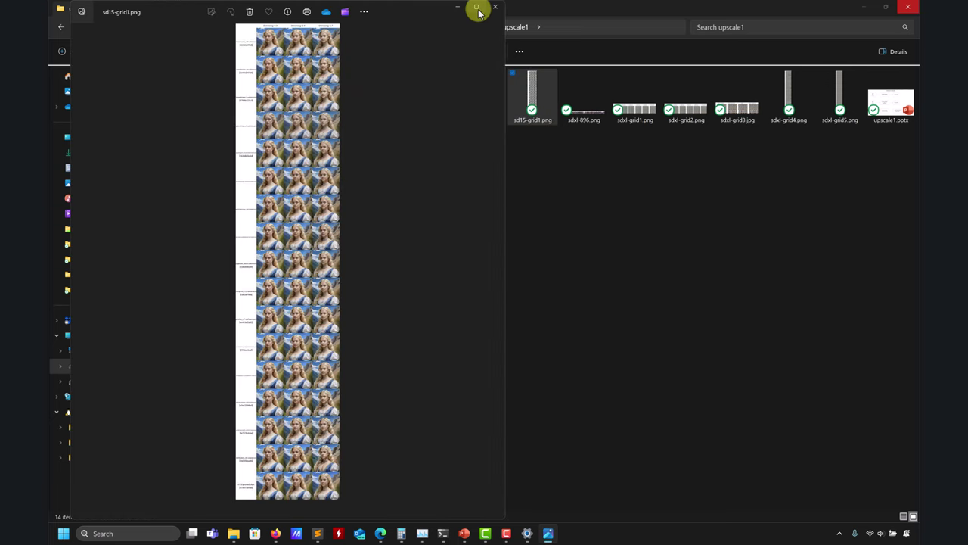
{"action": "left_click", "coordinate": [477, 8]}
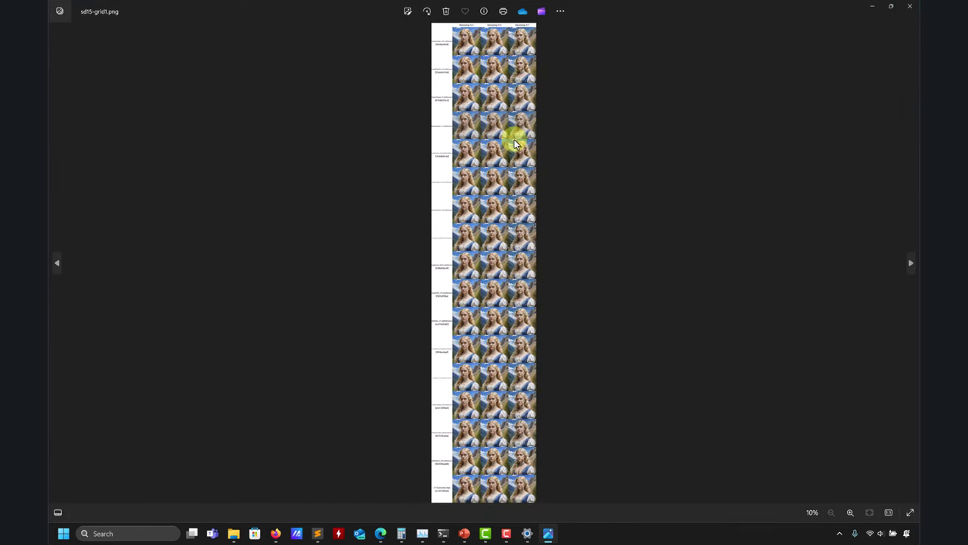
Compare the absolutereality_v181 portraits at denoising 0.3, 0.5 and 0.7, inspecting the facial detail up close
{"action": "scroll", "coordinate": [510, 155], "scroll_direction": "up", "scroll_amount": 6}
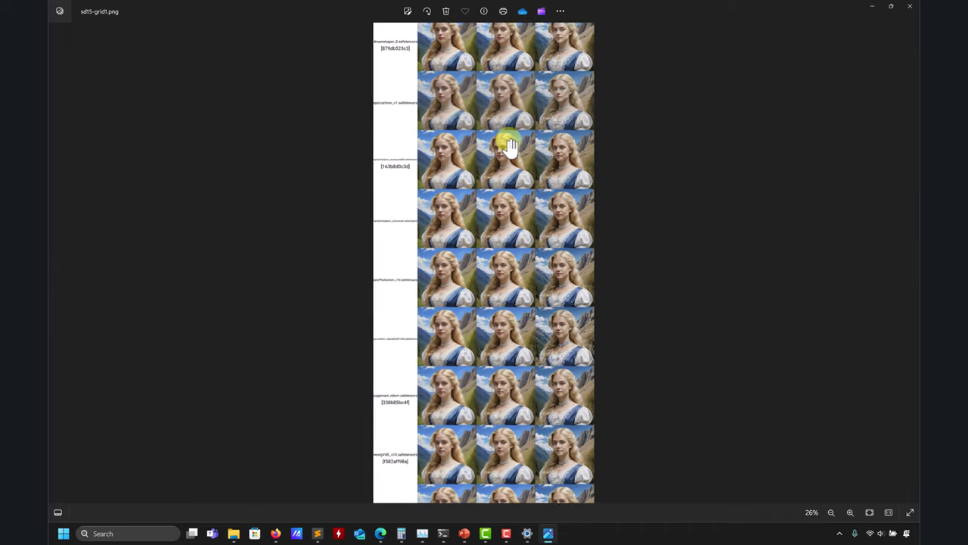
{"action": "scroll", "coordinate": [475, 263], "scroll_direction": "up", "scroll_amount": 2}
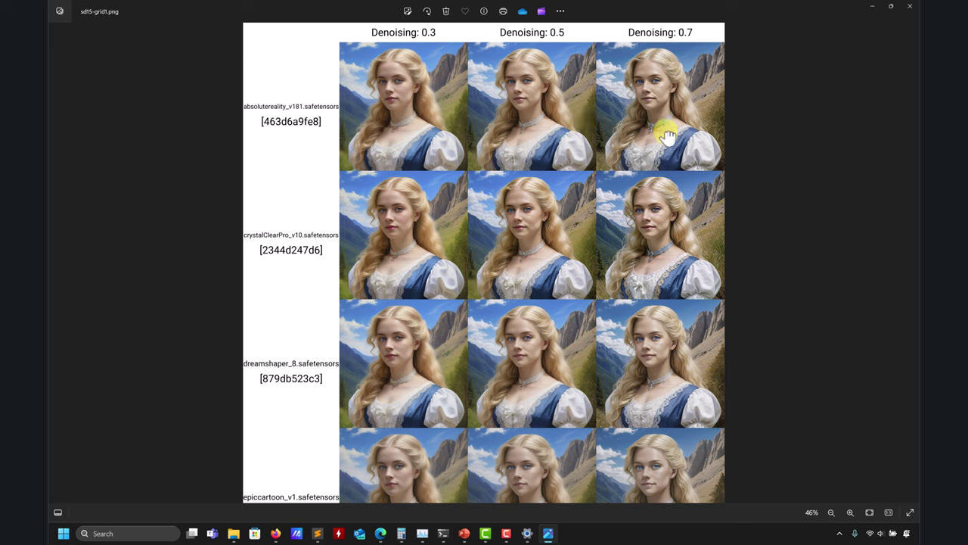
{"action": "scroll", "coordinate": [673, 130], "scroll_direction": "up", "scroll_amount": 5}
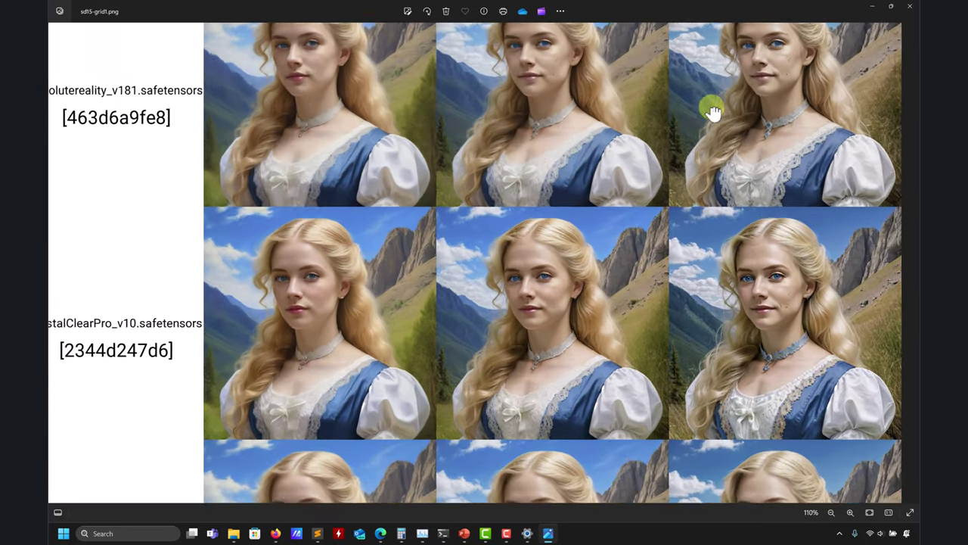
{"action": "scroll", "coordinate": [761, 189], "scroll_direction": "up", "scroll_amount": 4}
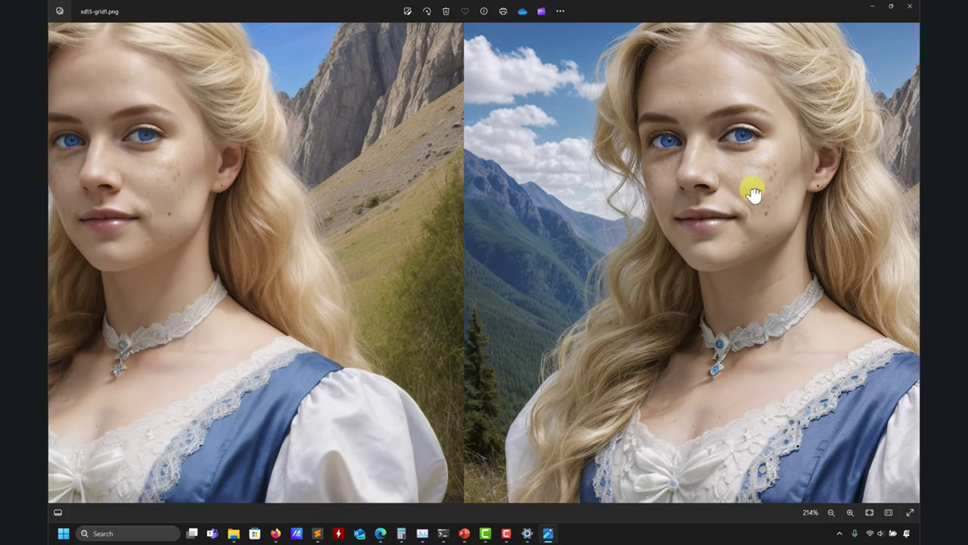
{"action": "scroll", "coordinate": [753, 193], "scroll_direction": "down", "scroll_amount": 3}
{"action": "scroll", "coordinate": [753, 195], "scroll_direction": "down", "scroll_amount": 3}
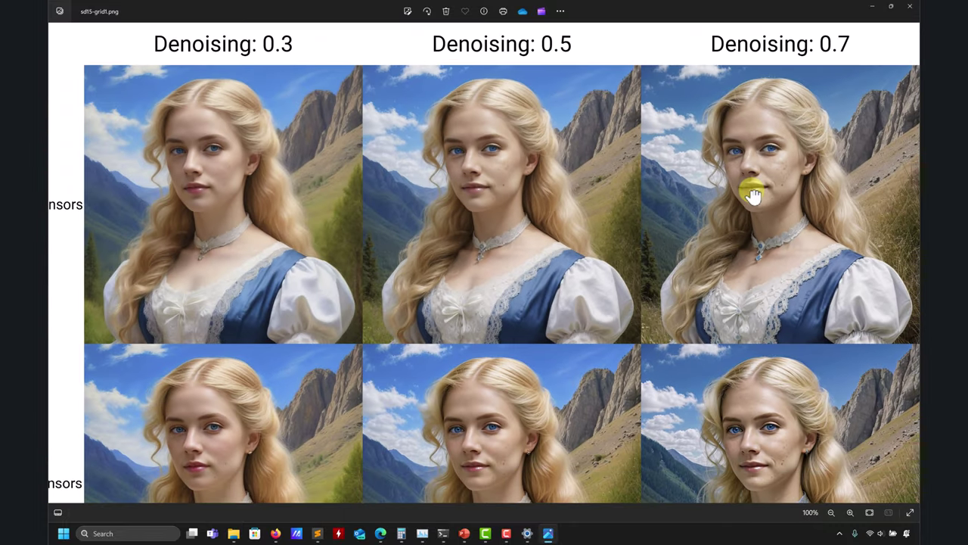
{"action": "scroll", "coordinate": [605, 250], "scroll_direction": "down", "scroll_amount": 3}
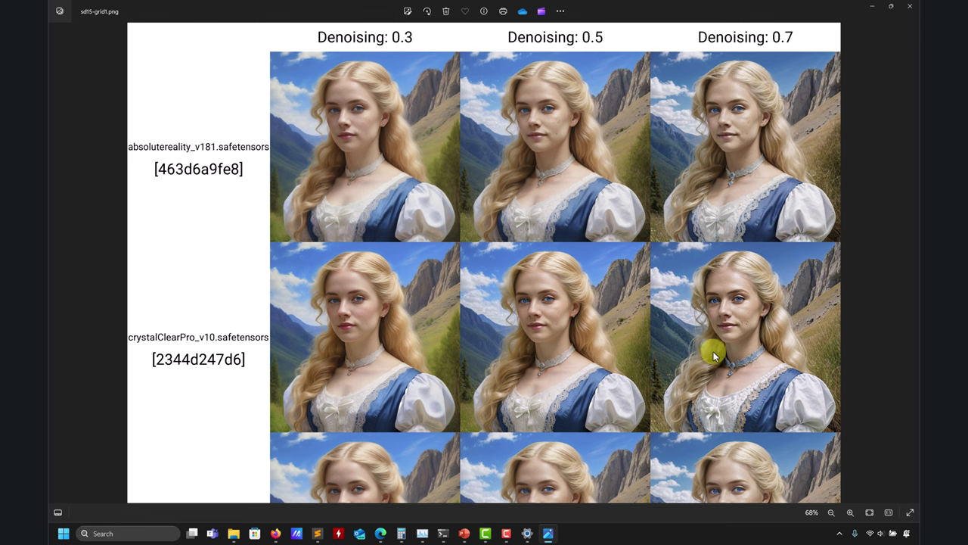
Compare the denoising results in the sd15-grid1.png rows from crystalClearPro_v10 and dreamshaper_8 down to epicPhotonism_v10
{"action": "left_click_drag", "start_coordinate": [713, 355], "coordinate": [675, 270]}
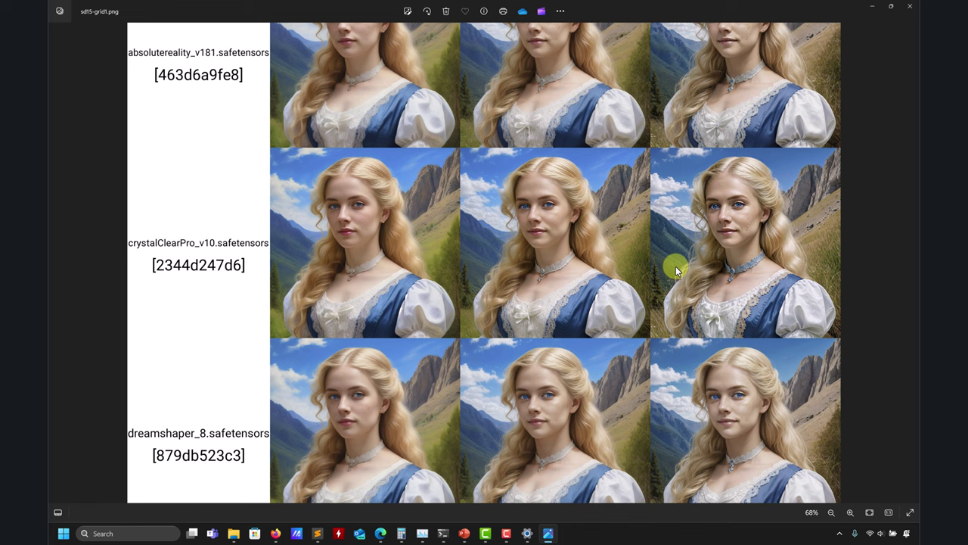
{"action": "left_click_drag", "start_coordinate": [722, 421], "coordinate": [571, 268]}
{"action": "scroll", "coordinate": [687, 356], "scroll_direction": "down", "scroll_amount": 1}
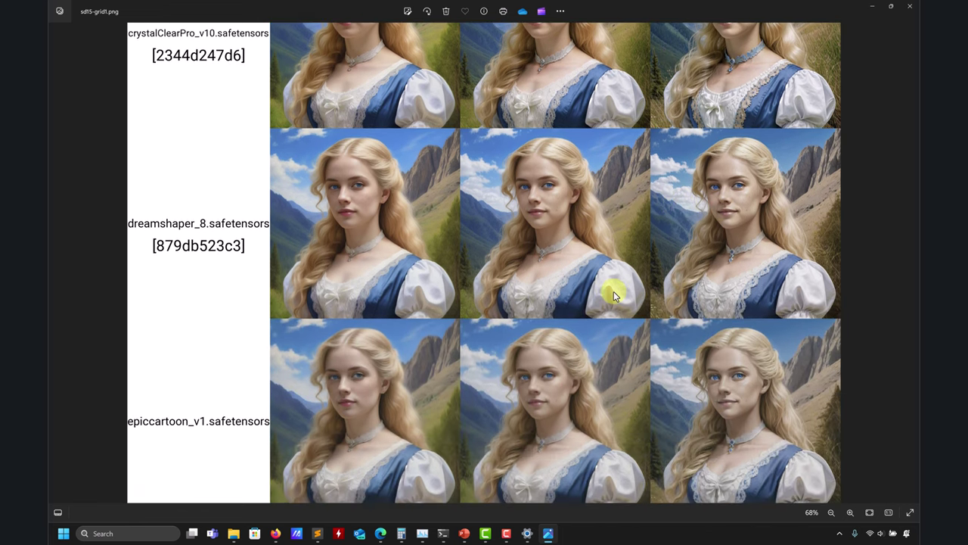
{"action": "scroll", "coordinate": [699, 349], "scroll_direction": "up", "scroll_amount": 2}
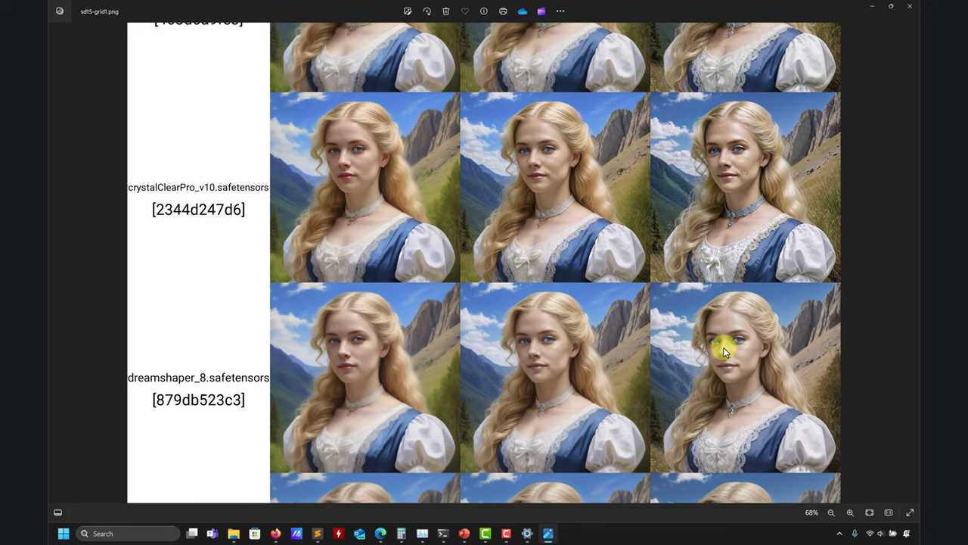
{"action": "scroll", "coordinate": [707, 344], "scroll_direction": "down", "scroll_amount": 4}
{"action": "scroll", "coordinate": [679, 301], "scroll_direction": "down", "scroll_amount": 3}
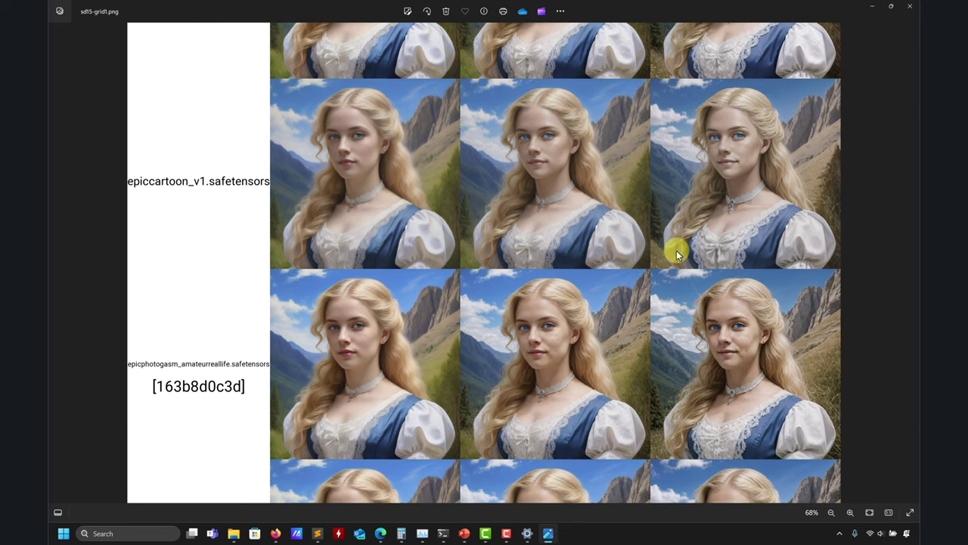
{"action": "scroll", "coordinate": [689, 306], "scroll_direction": "down", "scroll_amount": 2}
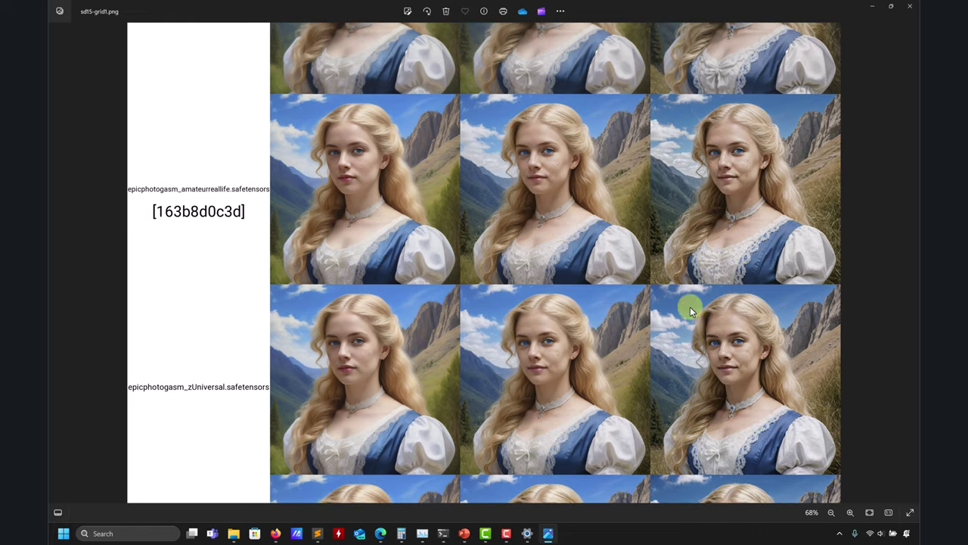
{"action": "scroll", "coordinate": [699, 318], "scroll_direction": "down", "scroll_amount": 2}
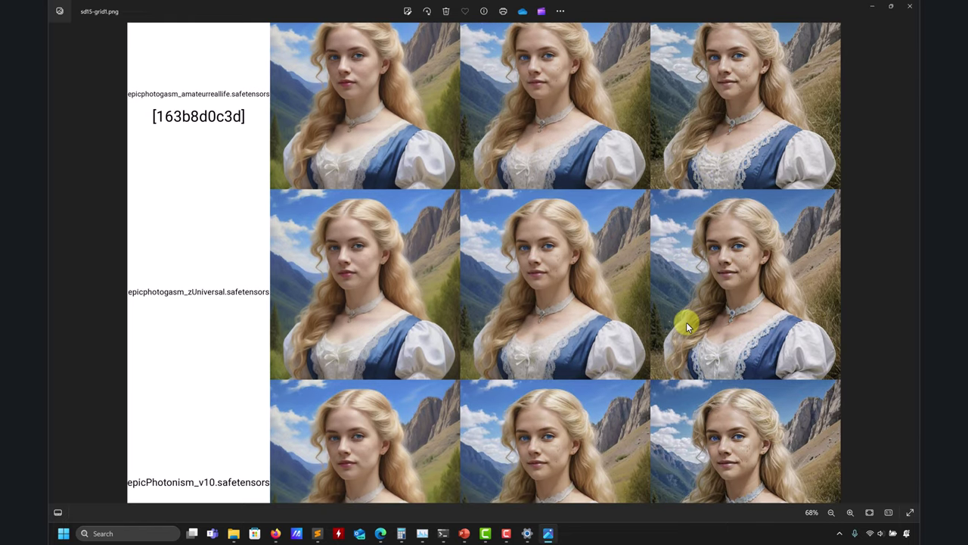
Re-examine the epiccartoon_v1 row against the epicphotogasm_amateurreallife and epicphotogasm_zUniversal rows
{"action": "scroll", "coordinate": [702, 321], "scroll_direction": "up", "scroll_amount": 7}
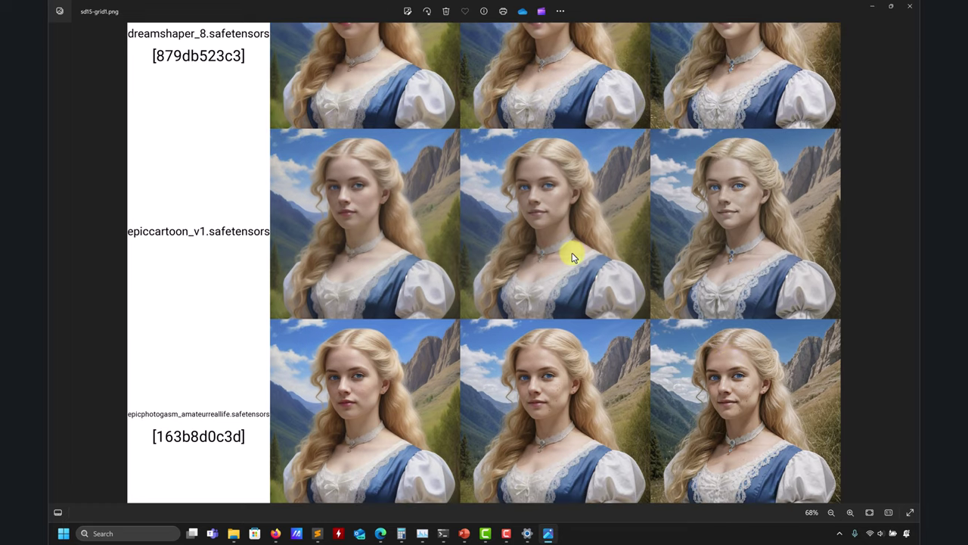
{"action": "scroll", "coordinate": [620, 242], "scroll_direction": "down", "scroll_amount": 2}
{"action": "scroll", "coordinate": [677, 204], "scroll_direction": "up", "scroll_amount": 1}
{"action": "scroll", "coordinate": [681, 178], "scroll_direction": "down", "scroll_amount": 1}
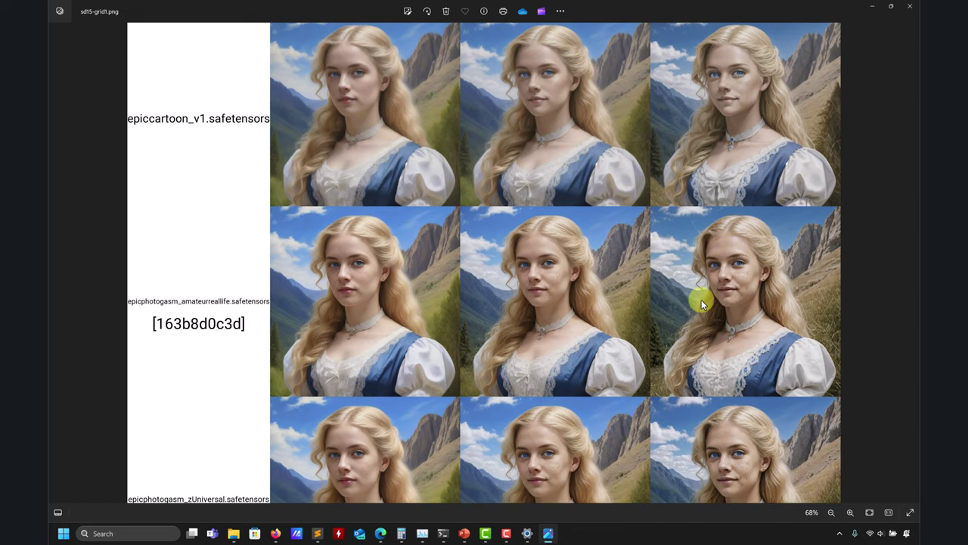
{"action": "scroll", "coordinate": [676, 283], "scroll_direction": "down", "scroll_amount": 6}
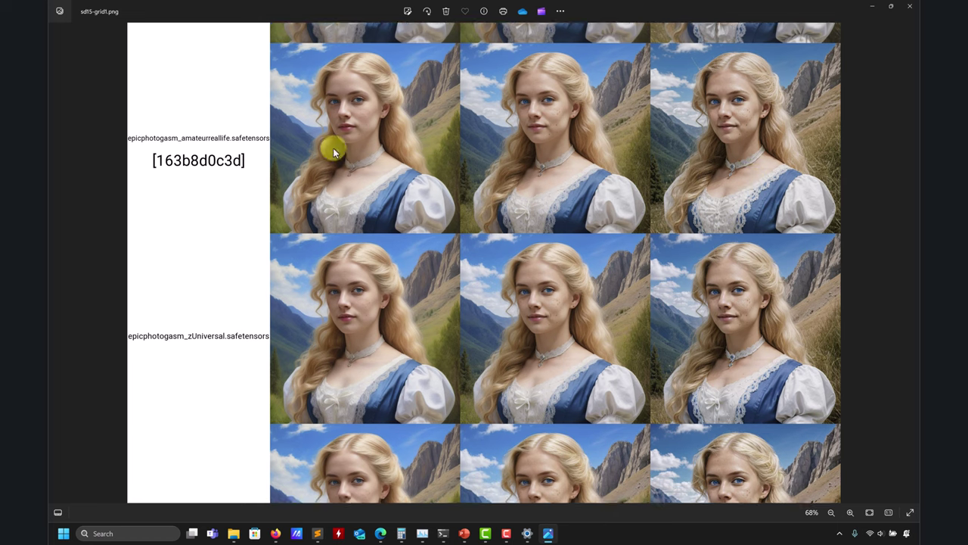
Examine the remaining rows from epicrealism_naturalSinRC1VAE to v1-5-pruned, and return to the realismFromHades_v92Final and realisticVisionV60B1 portraits
{"action": "scroll", "coordinate": [525, 236], "scroll_direction": "down", "scroll_amount": 9}
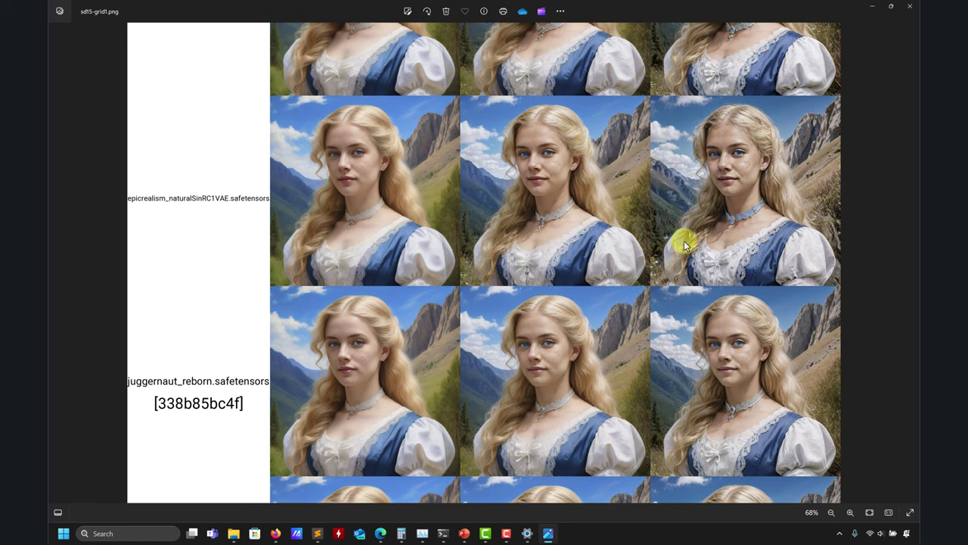
{"action": "scroll", "coordinate": [633, 235], "scroll_direction": "down", "scroll_amount": 15}
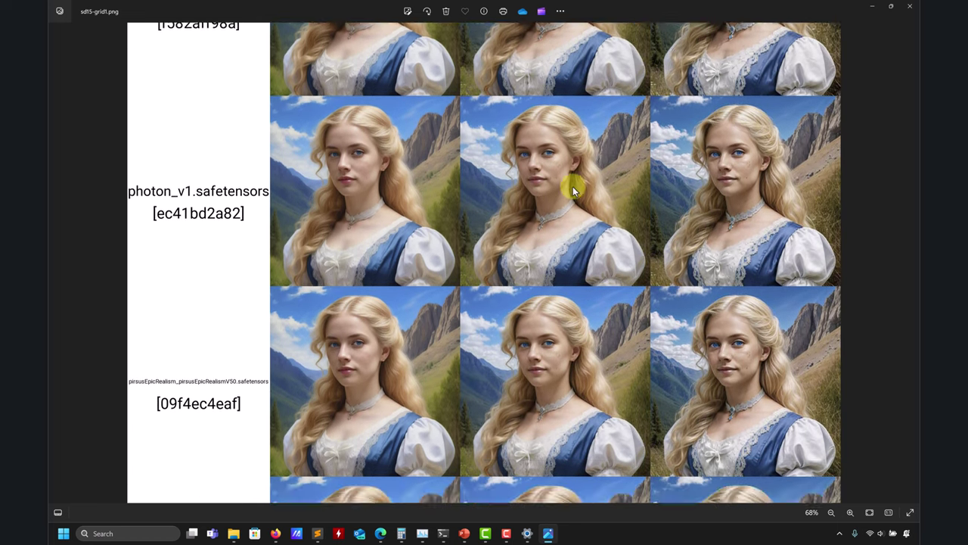
{"action": "scroll", "coordinate": [648, 287], "scroll_direction": "down", "scroll_amount": 10}
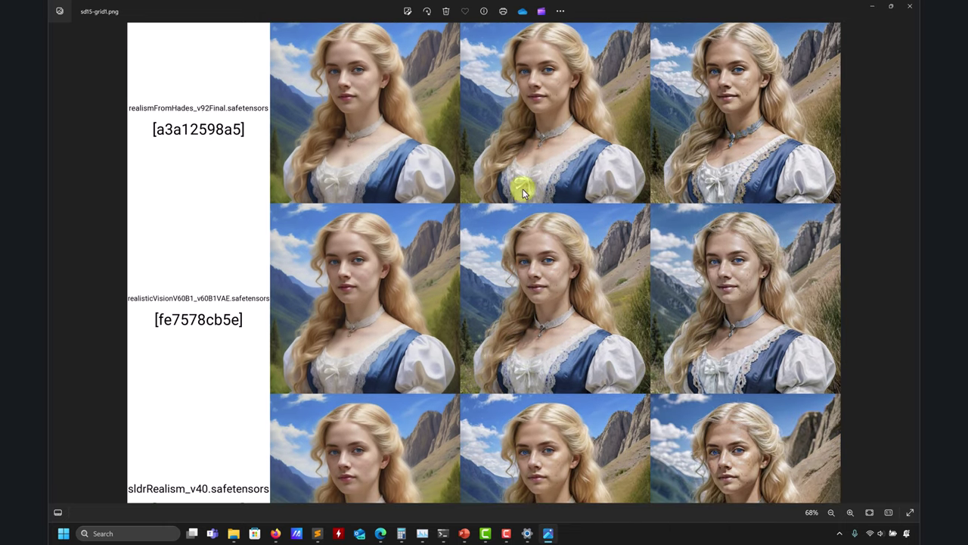
{"action": "scroll", "coordinate": [618, 261], "scroll_direction": "down", "scroll_amount": 3}
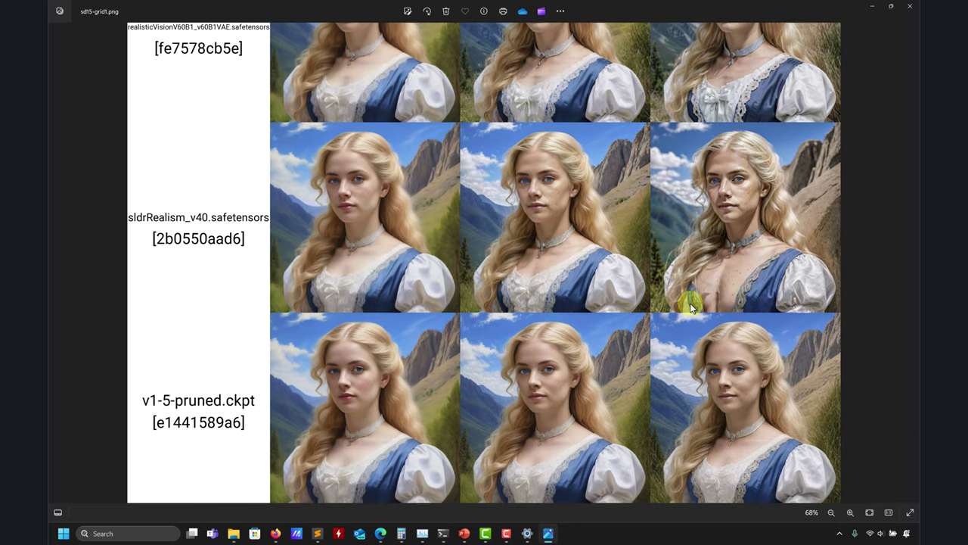
{"action": "scroll", "coordinate": [740, 206], "scroll_direction": "up", "scroll_amount": 7}
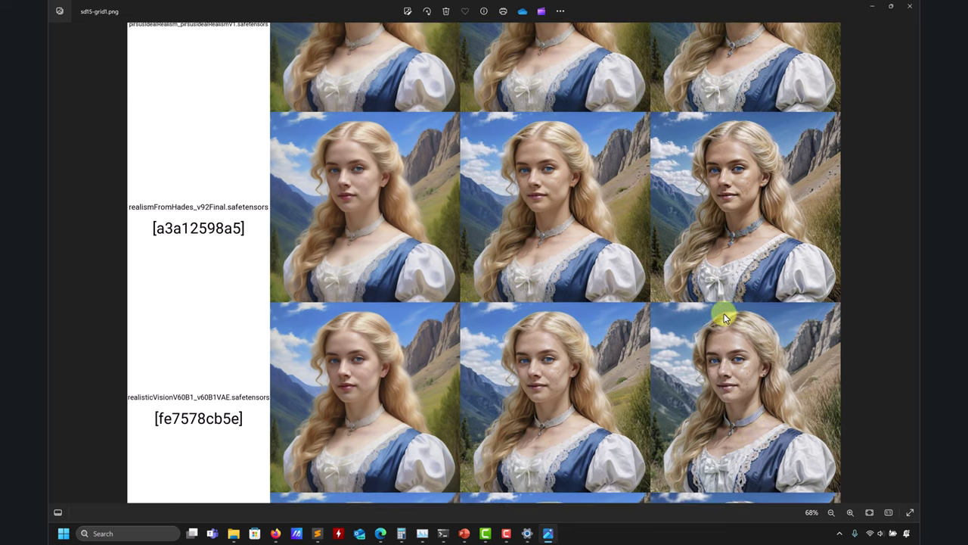
Compare the realisticVisionV60B1, sldrRealism_v40 and v1-5-pruned rows across the denoising columns, inspecting the v1-5-pruned faces up close
{"action": "scroll", "coordinate": [741, 291], "scroll_direction": "up", "scroll_amount": 2}
{"action": "scroll", "coordinate": [579, 280], "scroll_direction": "down", "scroll_amount": 10}
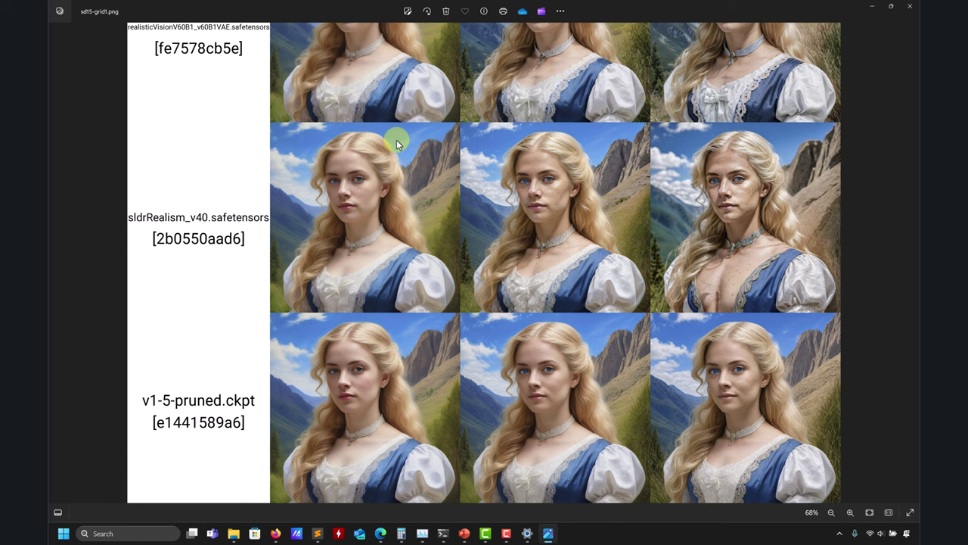
{"action": "scroll", "coordinate": [527, 382], "scroll_direction": "up", "scroll_amount": 2}
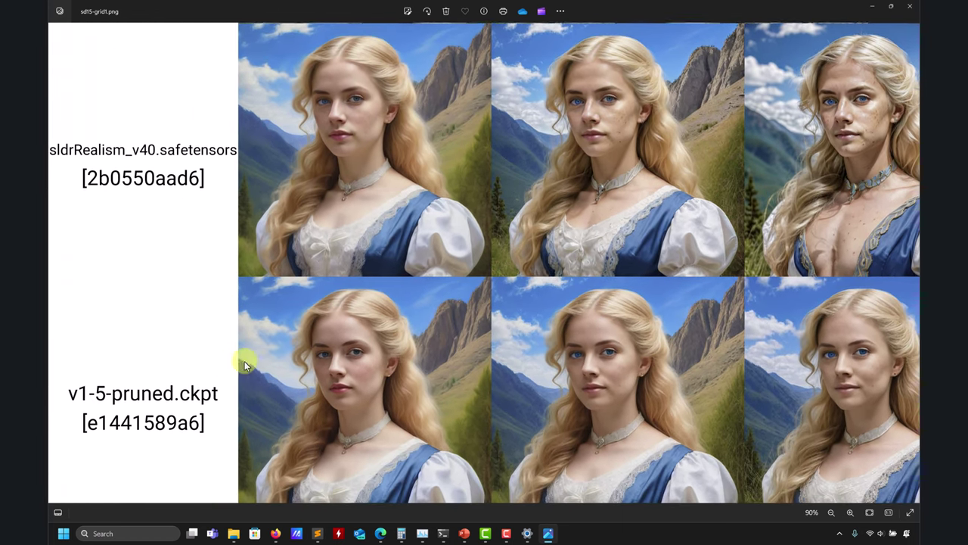
{"action": "scroll", "coordinate": [612, 335], "scroll_direction": "up", "scroll_amount": 4}
{"action": "scroll", "coordinate": [798, 357], "scroll_direction": "up", "scroll_amount": 2}
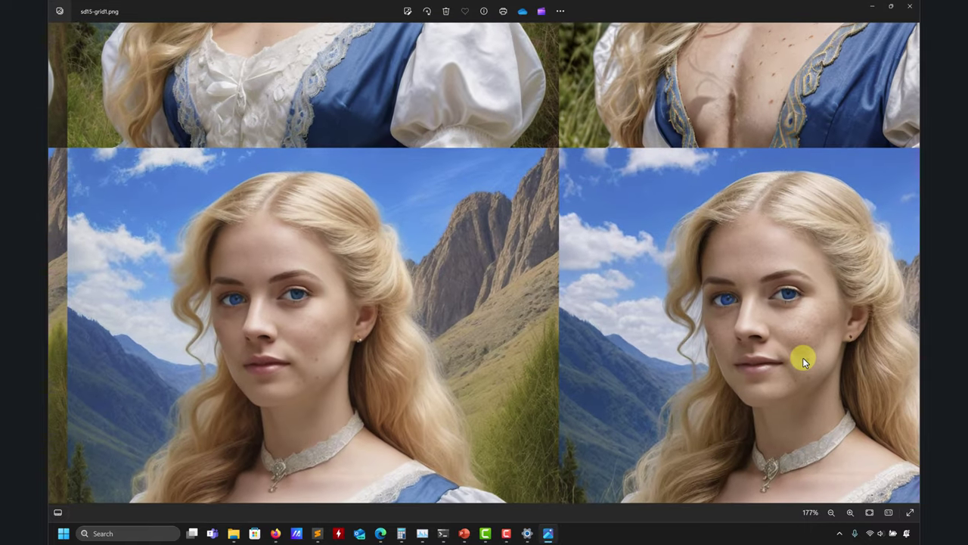
{"action": "scroll", "coordinate": [808, 336], "scroll_direction": "down", "scroll_amount": 6}
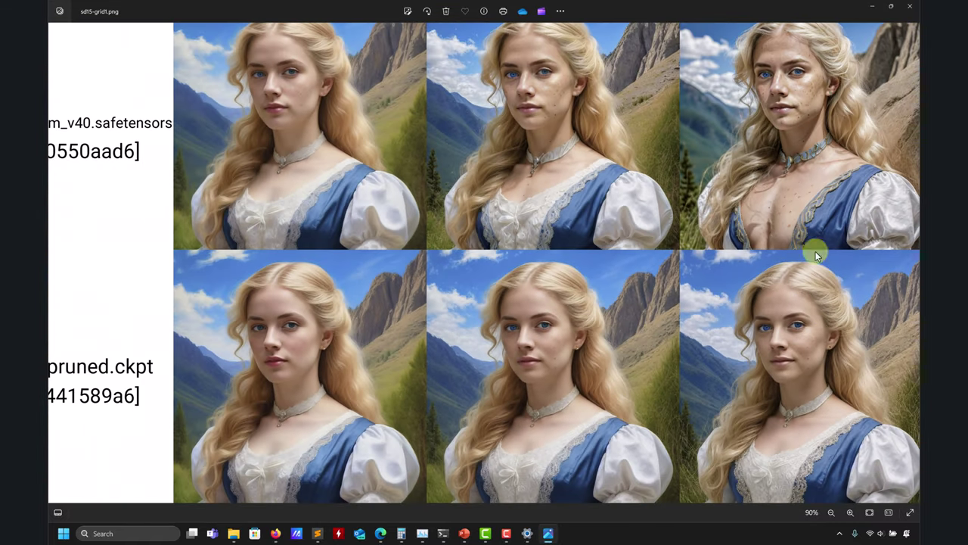
{"action": "left_click_drag", "start_coordinate": [806, 190], "coordinate": [787, 263]}
{"action": "scroll", "coordinate": [514, 219], "scroll_direction": "down", "scroll_amount": 3}
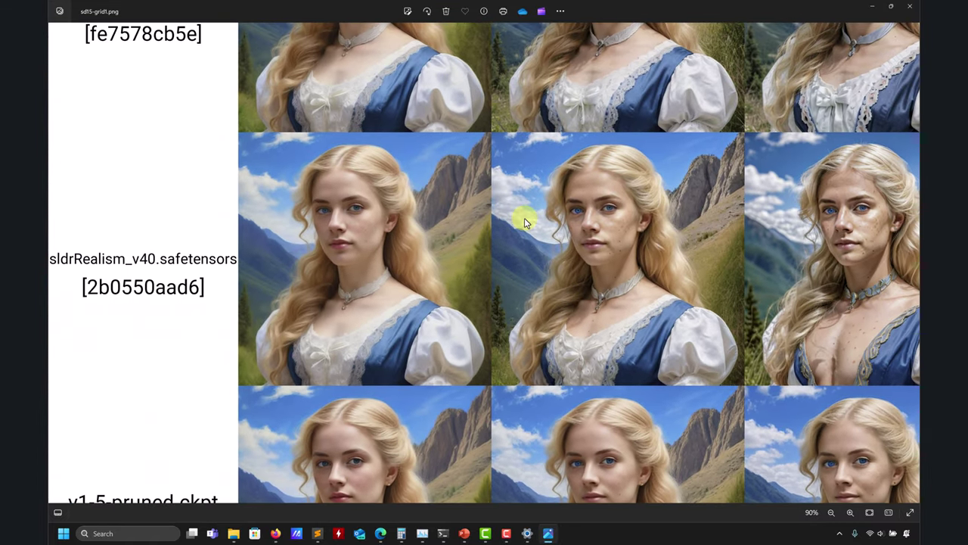
{"action": "scroll", "coordinate": [577, 203], "scroll_direction": "up", "scroll_amount": 5}
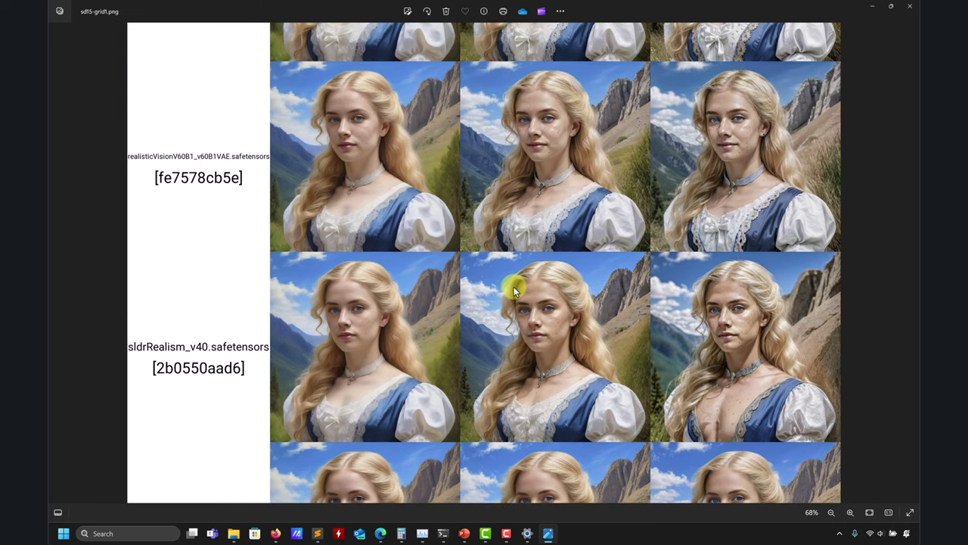
{"action": "scroll", "coordinate": [686, 223], "scroll_direction": "down", "scroll_amount": 5}
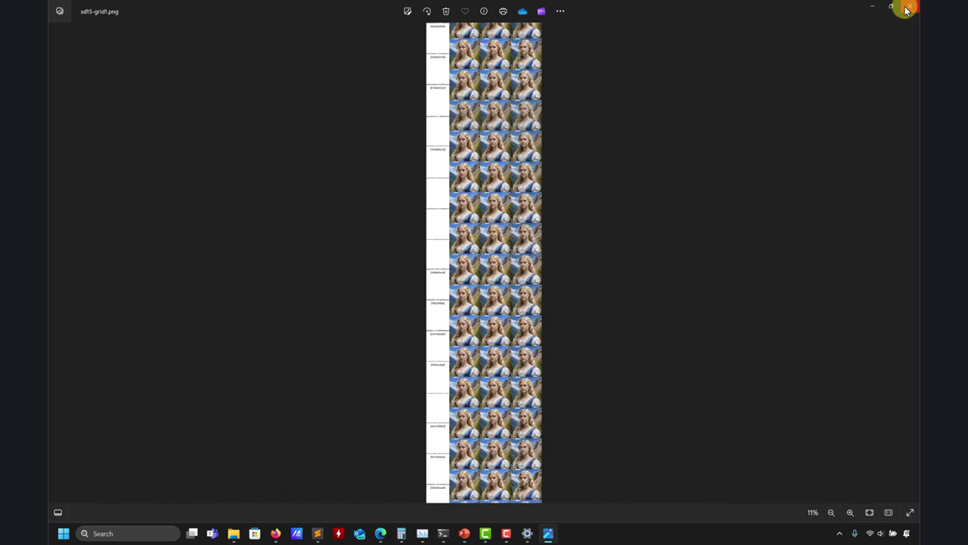
Close sd15-grid1.png, open sdxl-grid1.png and examine the denoising and steps labels on the juggernautXL and nightvisionxl grids
{"action": "left_click", "coordinate": [909, 6]}
{"action": "left_click", "coordinate": [595, 218]}
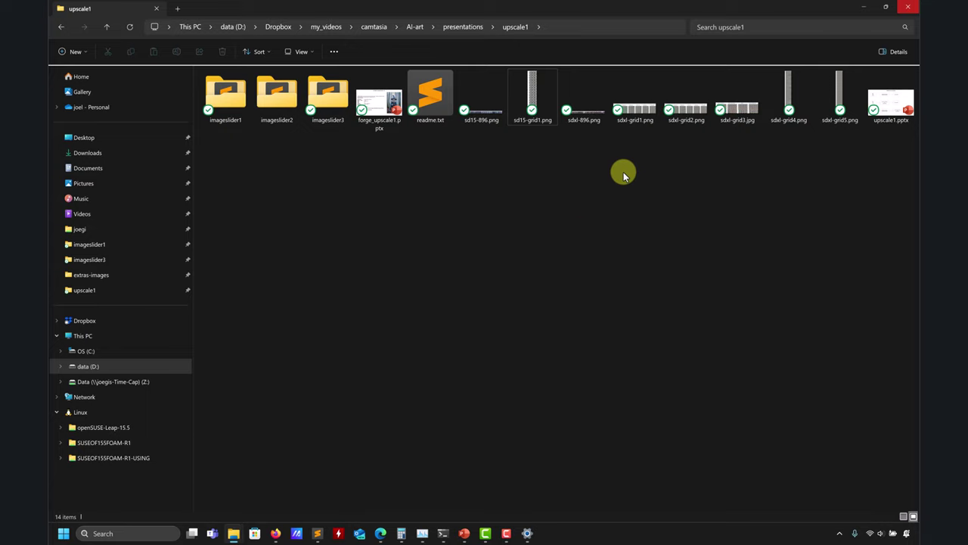
{"action": "left_click", "coordinate": [647, 116]}
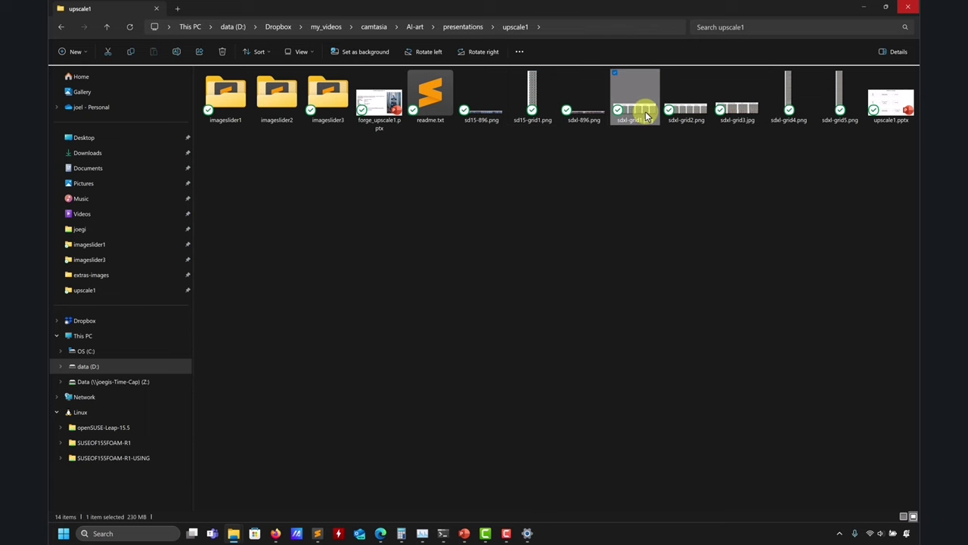
{"action": "double_click", "coordinate": [647, 116]}
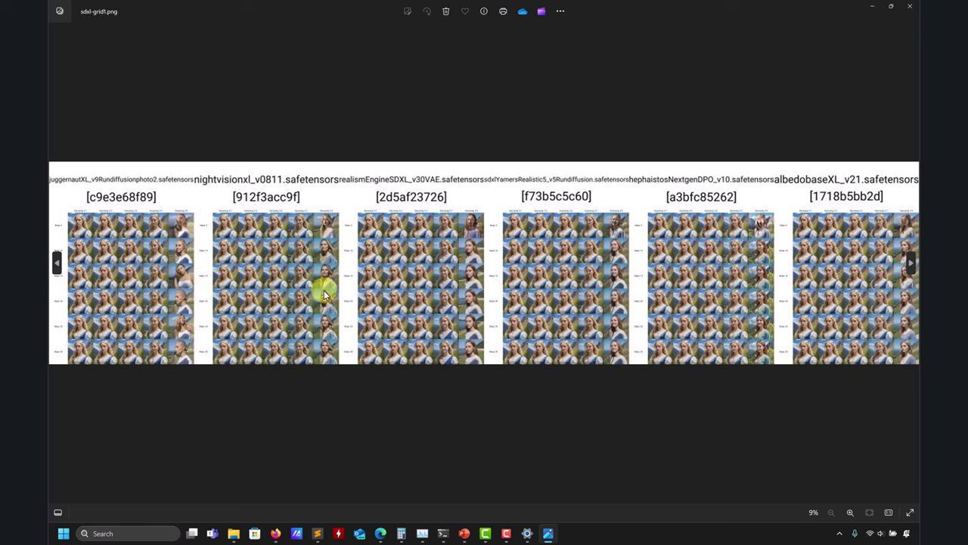
{"action": "scroll", "coordinate": [303, 253], "scroll_direction": "up", "scroll_amount": 3}
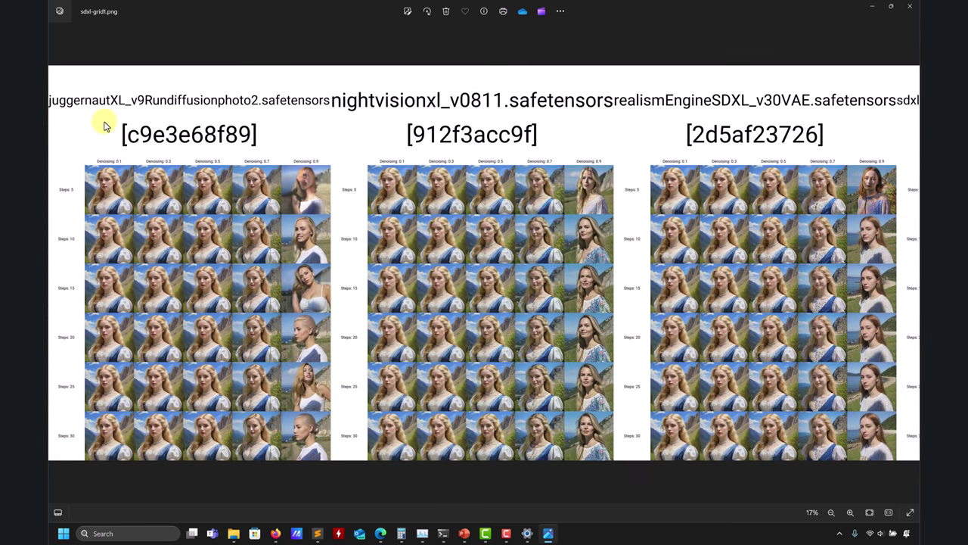
{"action": "scroll", "coordinate": [128, 174], "scroll_direction": "up", "scroll_amount": 2}
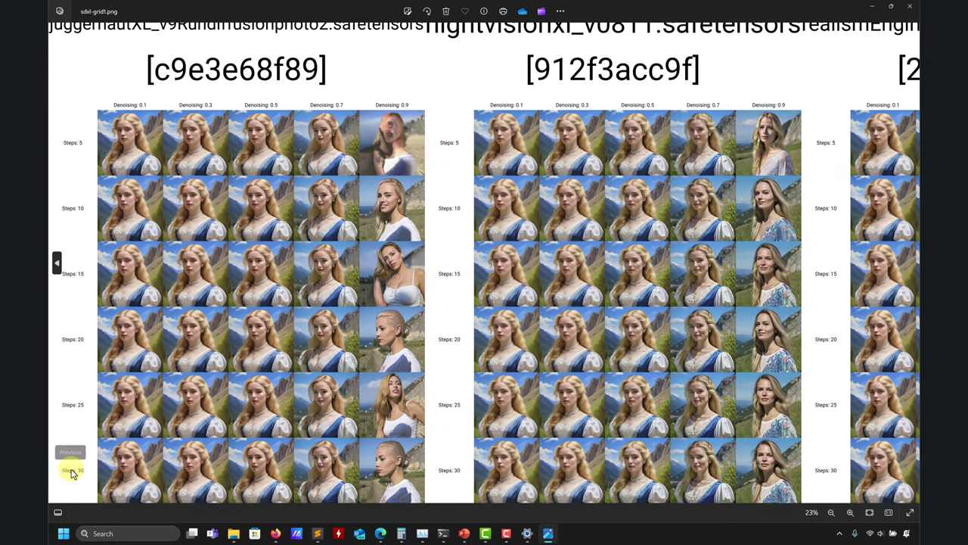
{"action": "scroll", "coordinate": [189, 389], "scroll_direction": "down", "scroll_amount": 2}
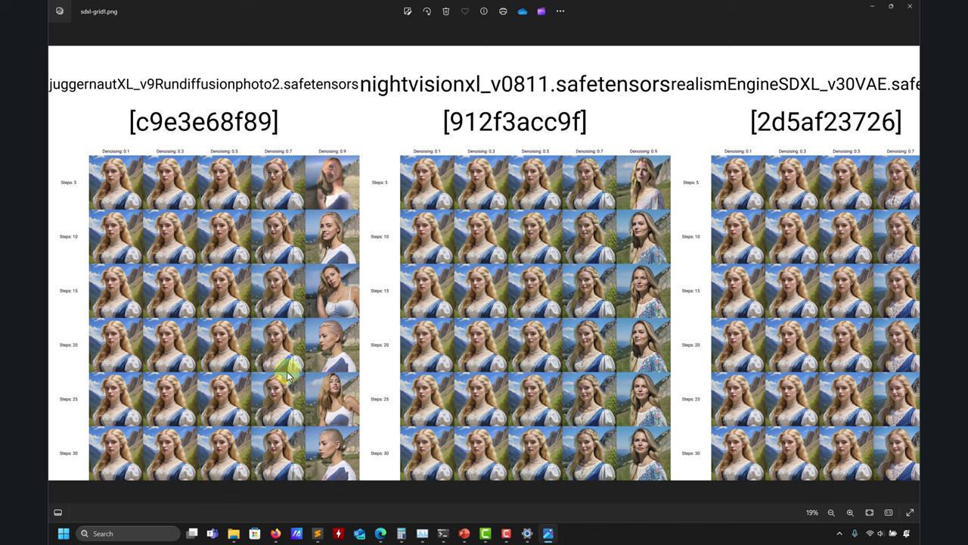
Survey the SDXL model grids from realismEngineSDXL_v30VAE through albedobaseXL_v21, and return to the juggernautXL grid
{"action": "scroll", "coordinate": [659, 327], "scroll_direction": "right", "scroll_amount": 3}
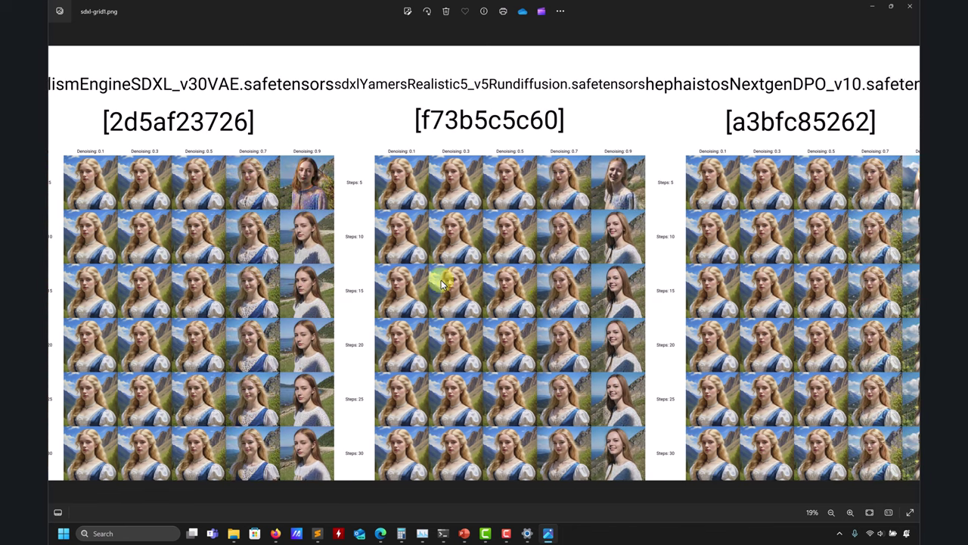
{"action": "scroll", "coordinate": [443, 284], "scroll_direction": "right", "scroll_amount": 2}
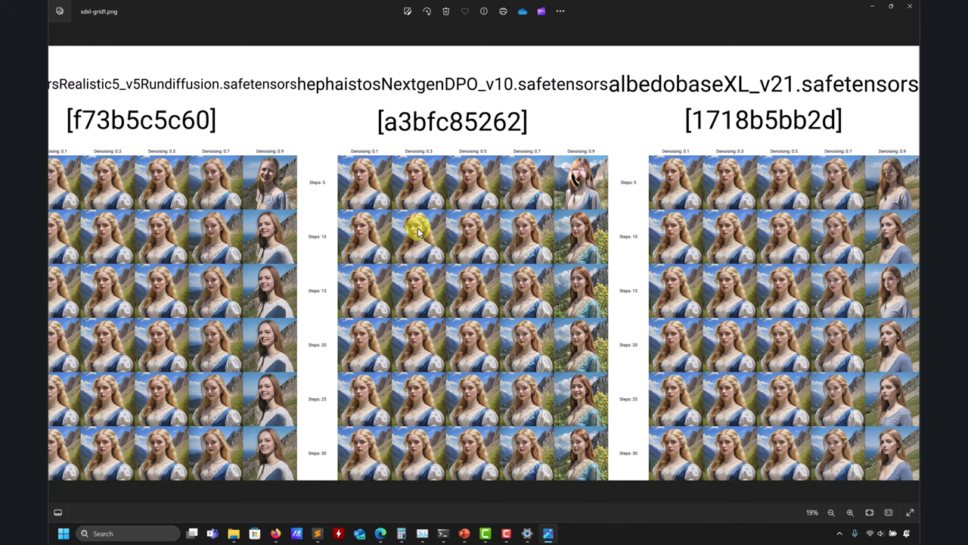
{"action": "scroll", "coordinate": [242, 295], "scroll_direction": "left", "scroll_amount": 5}
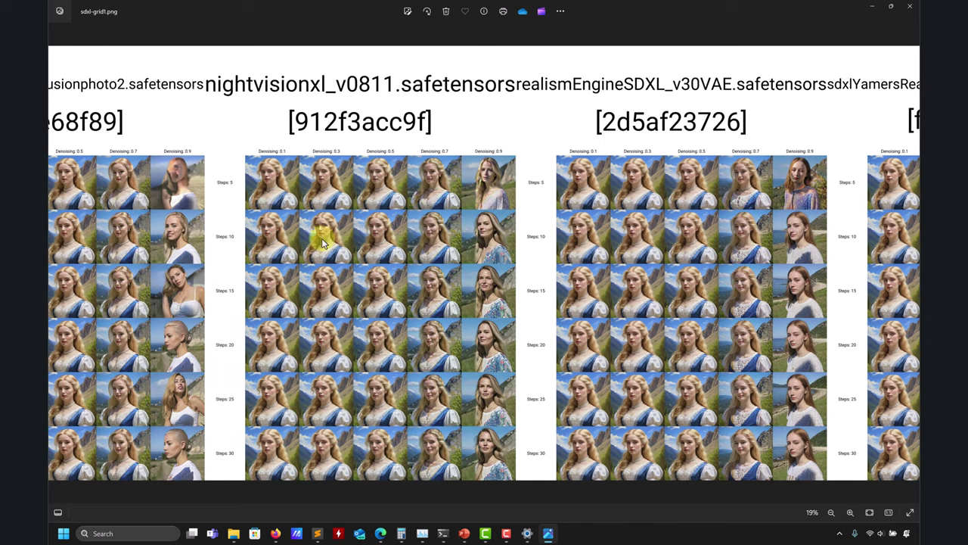
{"action": "scroll", "coordinate": [325, 246], "scroll_direction": "left", "scroll_amount": 2}
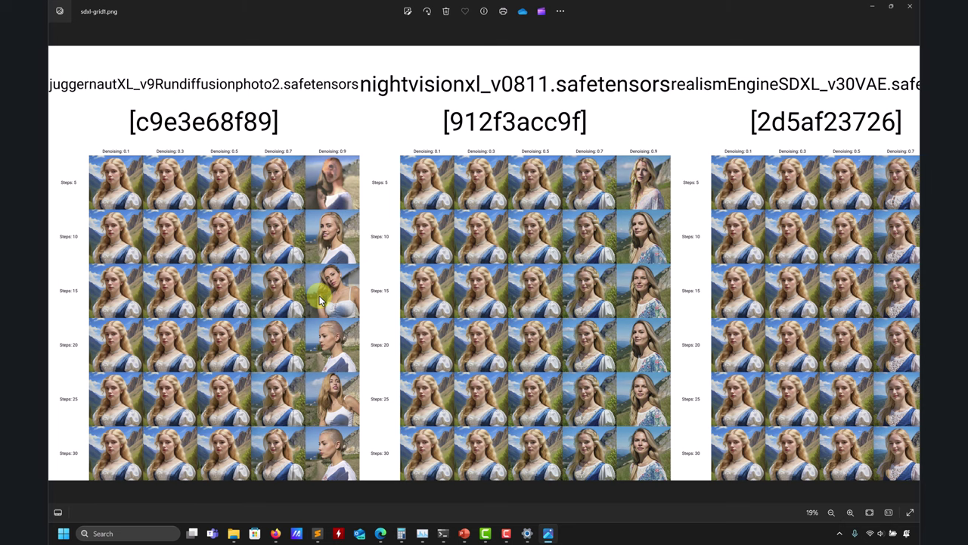
Inspect the juggernautXL and nightvisionxl denoising columns up close, review the remaining model grids through albedobaseXL_v21, and close sdxl-grid1.png
{"action": "scroll", "coordinate": [319, 301], "scroll_direction": "up", "scroll_amount": 1}
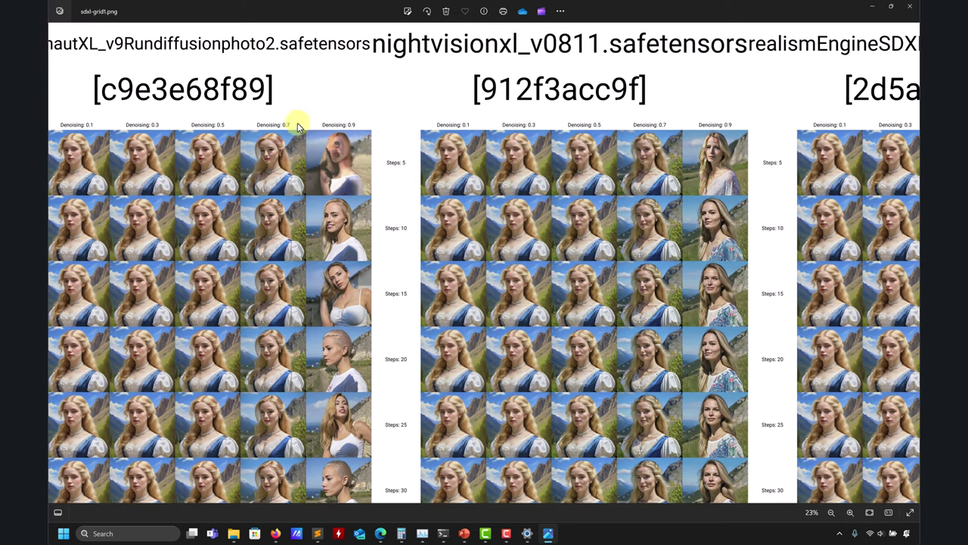
{"action": "scroll", "coordinate": [277, 328], "scroll_direction": "up", "scroll_amount": 1}
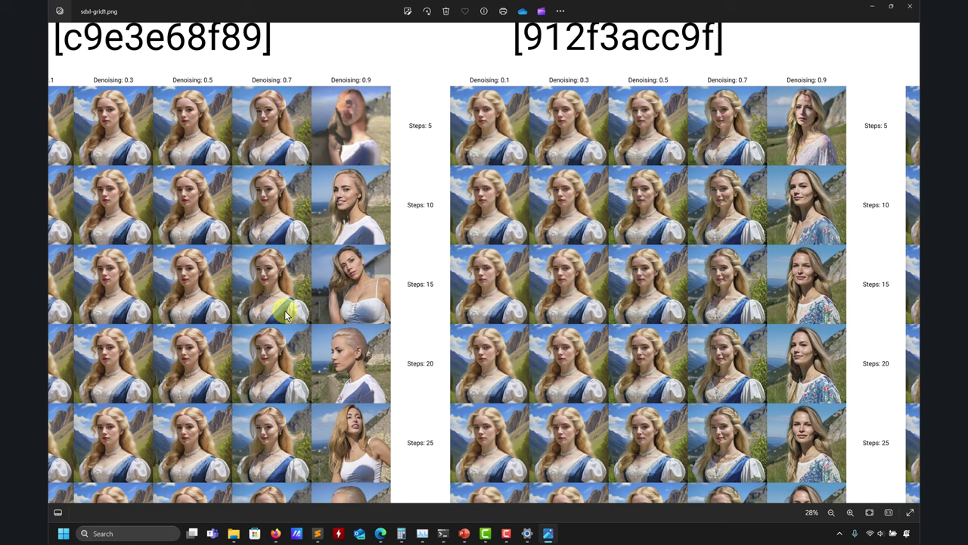
{"action": "scroll", "coordinate": [286, 316], "scroll_direction": "down", "scroll_amount": 2}
{"action": "scroll", "coordinate": [58, 303], "scroll_direction": "right", "scroll_amount": 10}
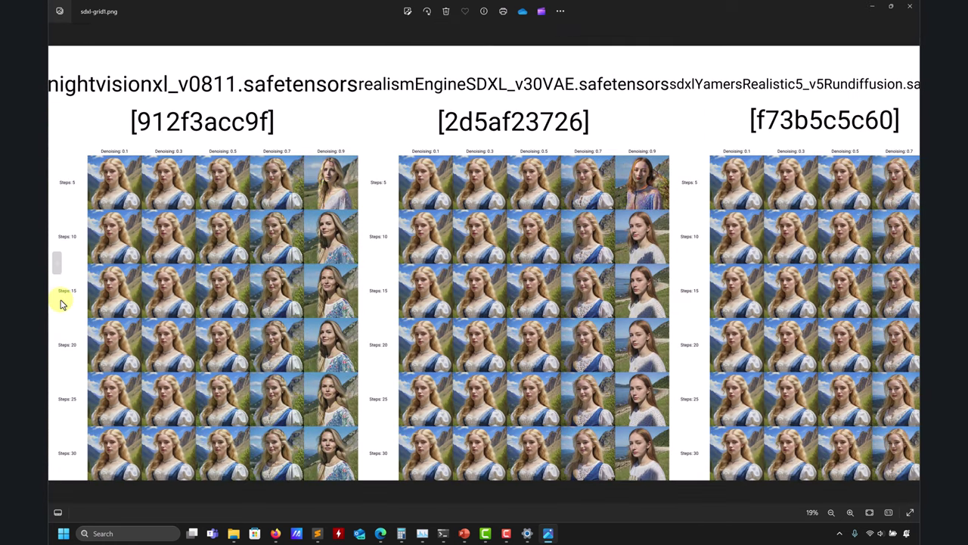
{"action": "scroll", "coordinate": [723, 263], "scroll_direction": "right", "scroll_amount": 2}
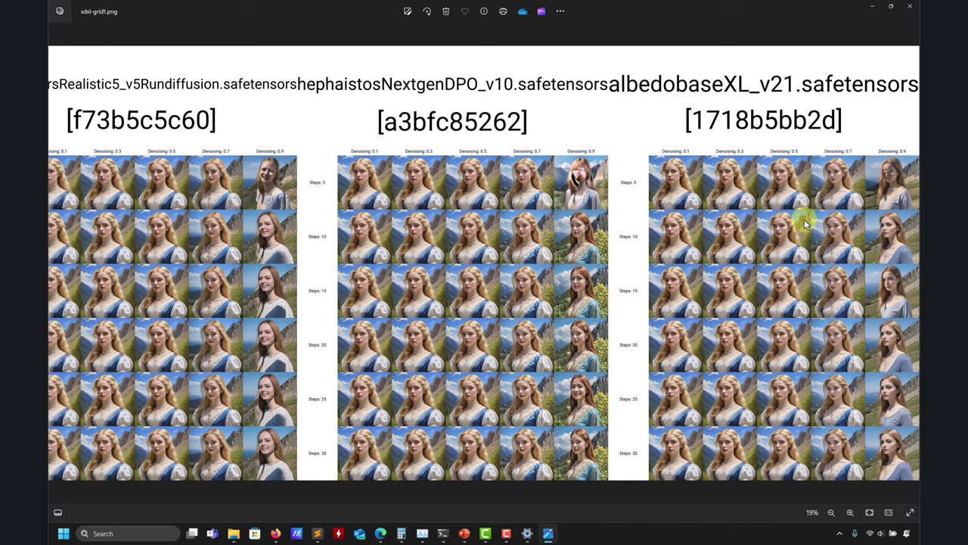
{"action": "scroll", "coordinate": [804, 320], "scroll_direction": "right", "scroll_amount": 2}
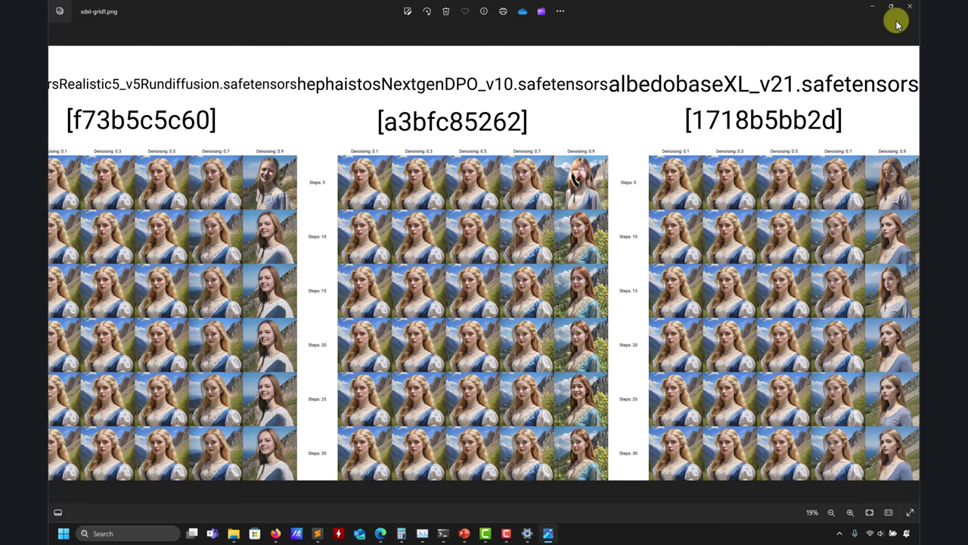
{"action": "left_click", "coordinate": [910, 7]}
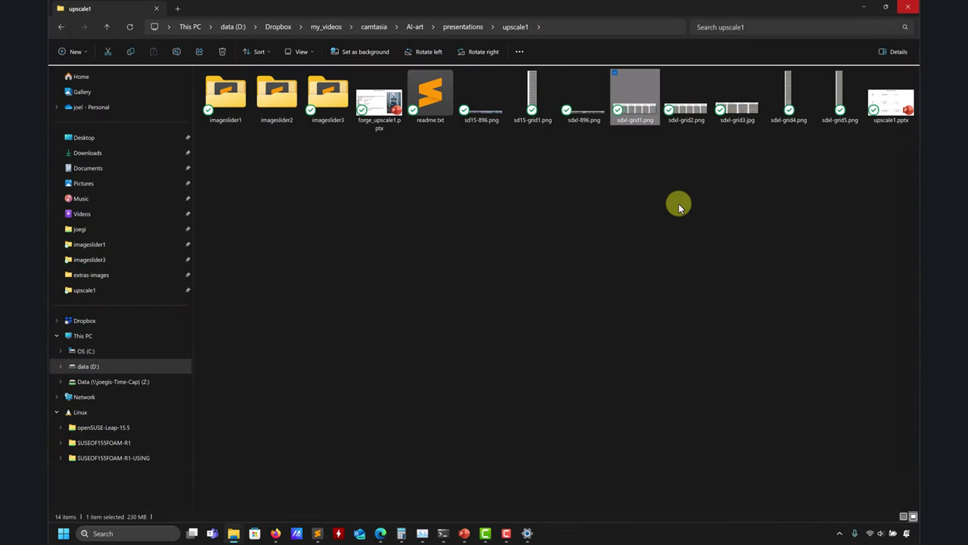
Open sdxl-grid2.png, compare its denoising and steps results from juggernautXL through albedobaseXL_v21, and close the image
{"action": "double_click", "coordinate": [695, 121]}
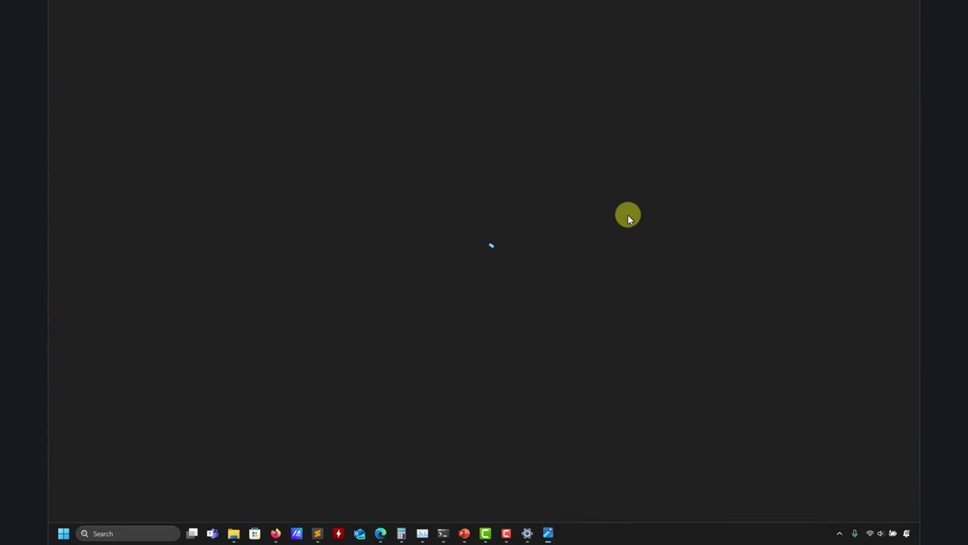
{"action": "scroll", "coordinate": [316, 255], "scroll_direction": "up", "scroll_amount": 5}
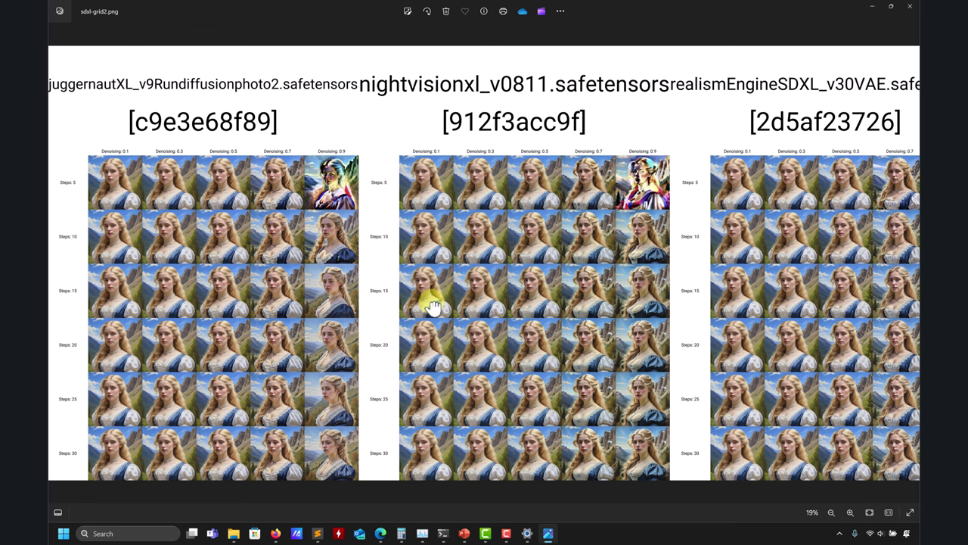
{"action": "scroll", "coordinate": [432, 307], "scroll_direction": "up", "scroll_amount": 2}
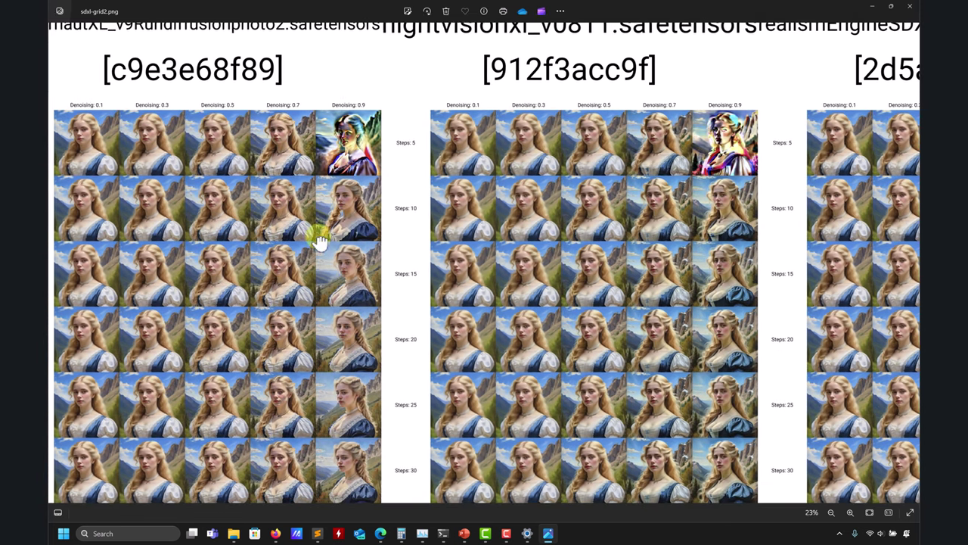
{"action": "left_click_drag", "start_coordinate": [832, 302], "coordinate": [338, 244]}
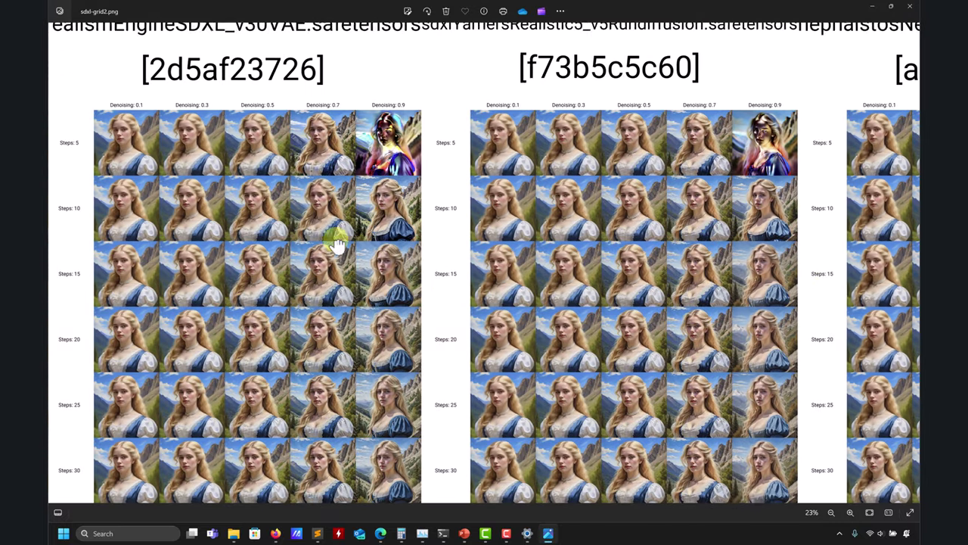
{"action": "scroll", "coordinate": [338, 244], "scroll_direction": "right", "scroll_amount": 8}
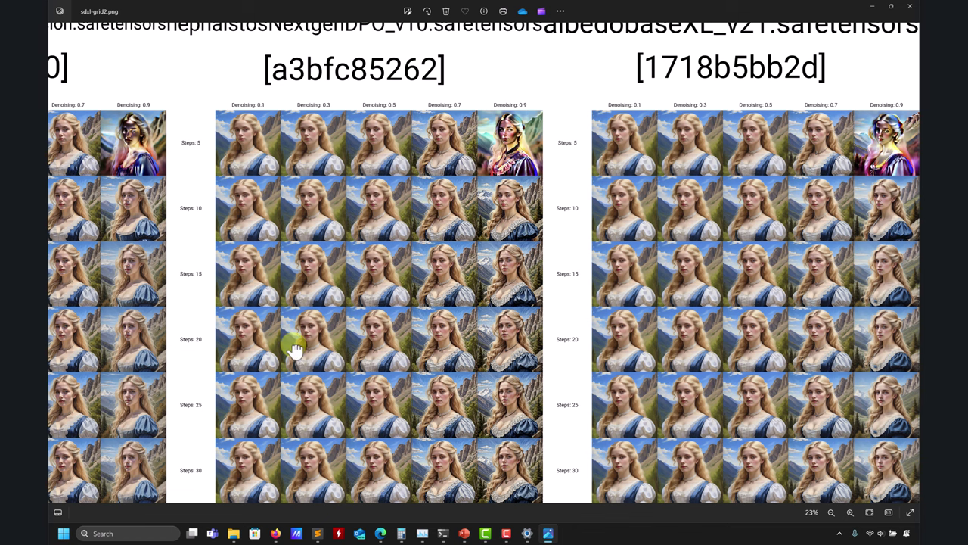
{"action": "scroll", "coordinate": [296, 374], "scroll_direction": "down", "scroll_amount": 2}
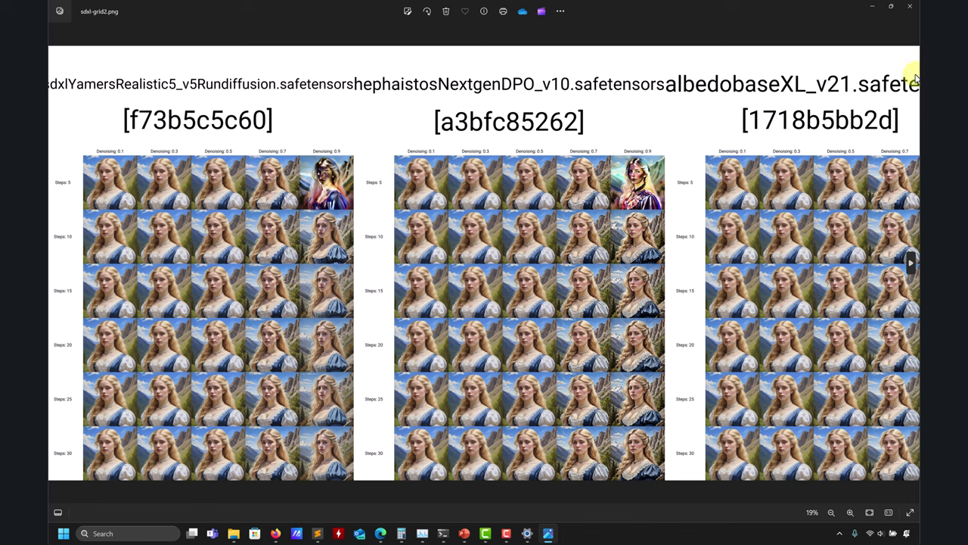
{"action": "left_click", "coordinate": [909, 7]}
Open sdxl-grid3.jpg and examine the denoising rows and steps columns of the DPM++ 2M Karras grid
{"action": "left_click", "coordinate": [749, 112]}
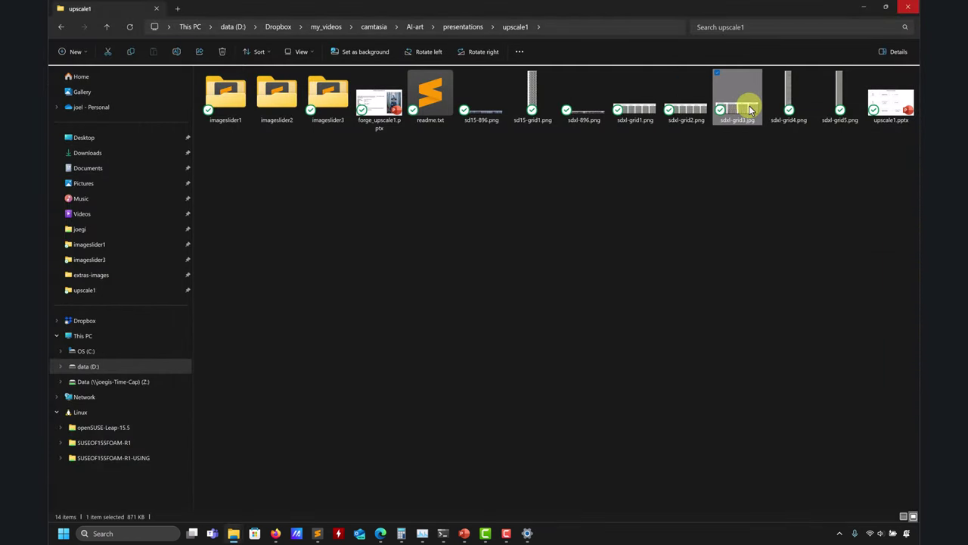
{"action": "double_click", "coordinate": [748, 111]}
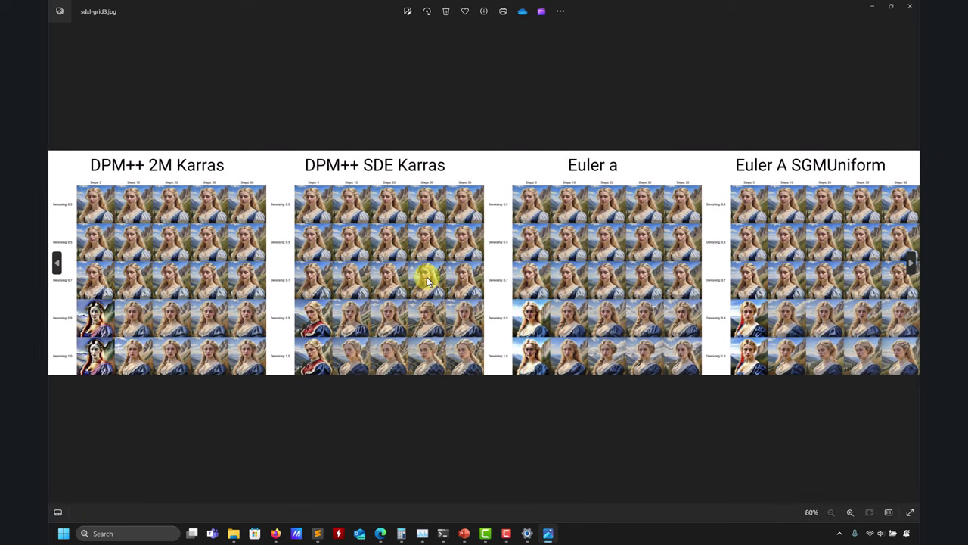
{"action": "scroll", "coordinate": [310, 264], "scroll_direction": "up", "scroll_amount": 2}
{"action": "scroll", "coordinate": [310, 261], "scroll_direction": "down", "scroll_amount": 2}
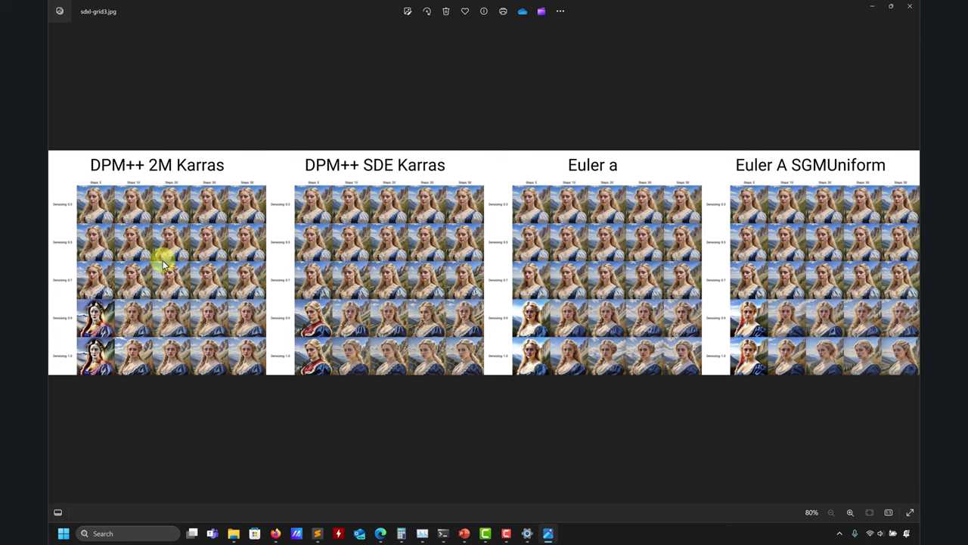
{"action": "scroll", "coordinate": [163, 260], "scroll_direction": "up", "scroll_amount": 4}
{"action": "scroll", "coordinate": [348, 223], "scroll_direction": "down", "scroll_amount": 3}
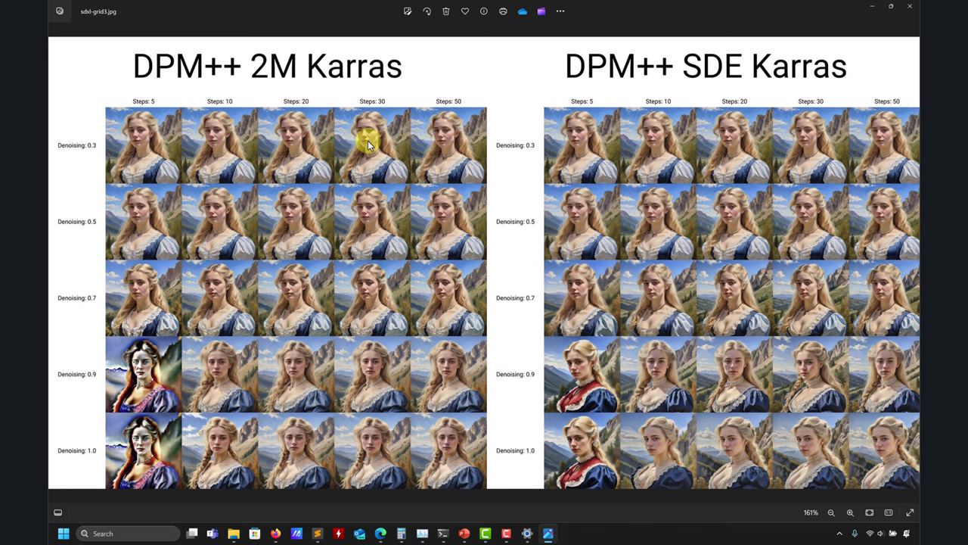
Compare the DPM++ SDE Karras grid with DPM++ 2M Karras, inspecting the denoising 0.3 to 0.7 rows up close
{"action": "scroll", "coordinate": [426, 141], "scroll_direction": "right", "scroll_amount": 3}
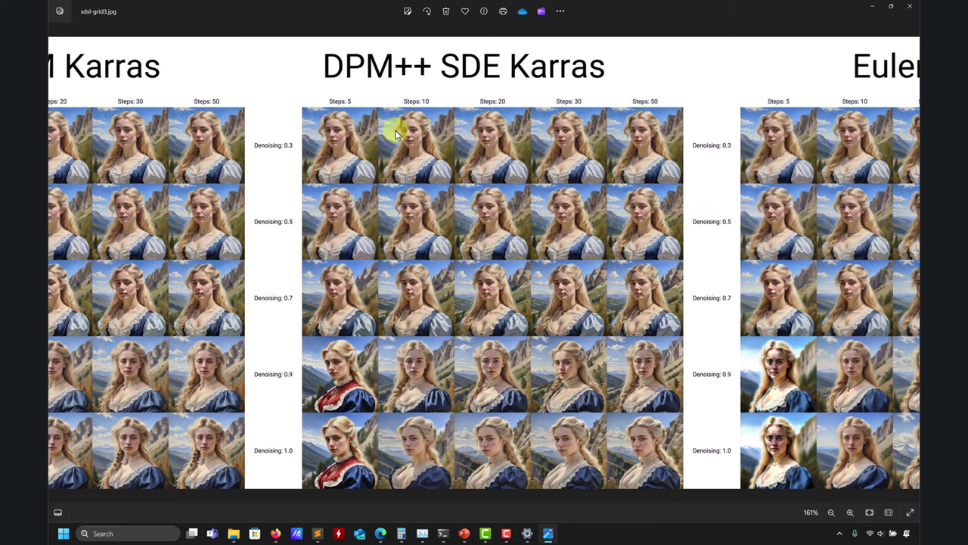
{"action": "scroll", "coordinate": [410, 176], "scroll_direction": "right", "scroll_amount": 1}
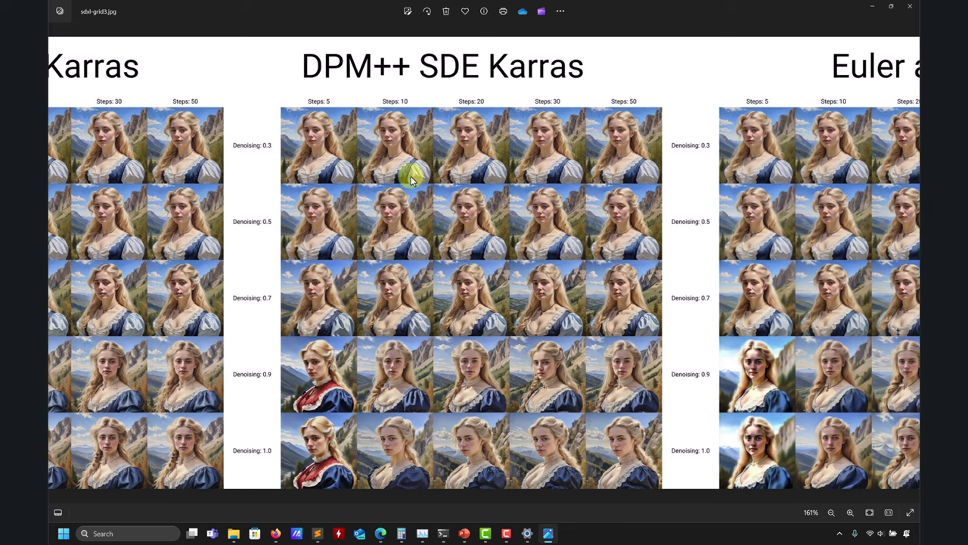
{"action": "scroll", "coordinate": [640, 162], "scroll_direction": "left", "scroll_amount": 3}
{"action": "scroll", "coordinate": [592, 155], "scroll_direction": "right", "scroll_amount": 1}
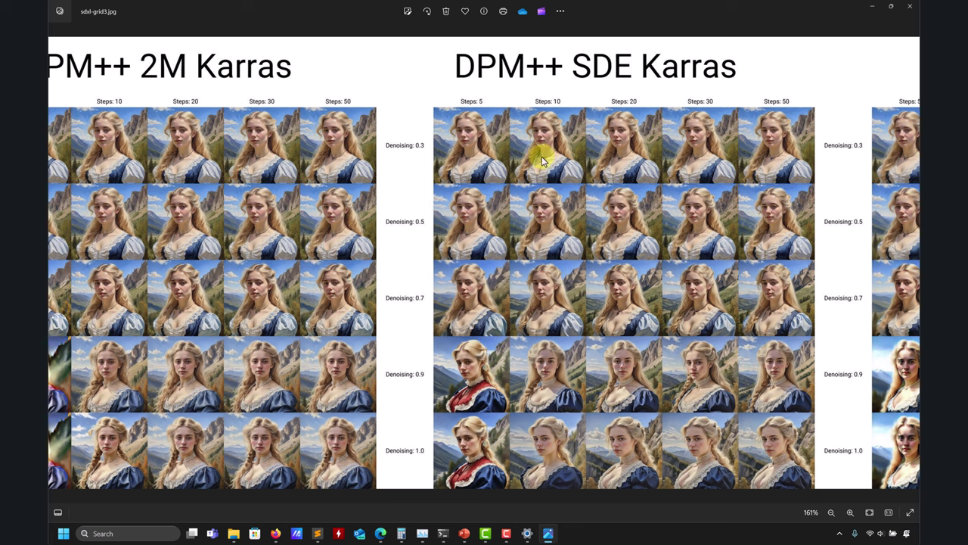
{"action": "scroll", "coordinate": [606, 181], "scroll_direction": "up", "scroll_amount": 5}
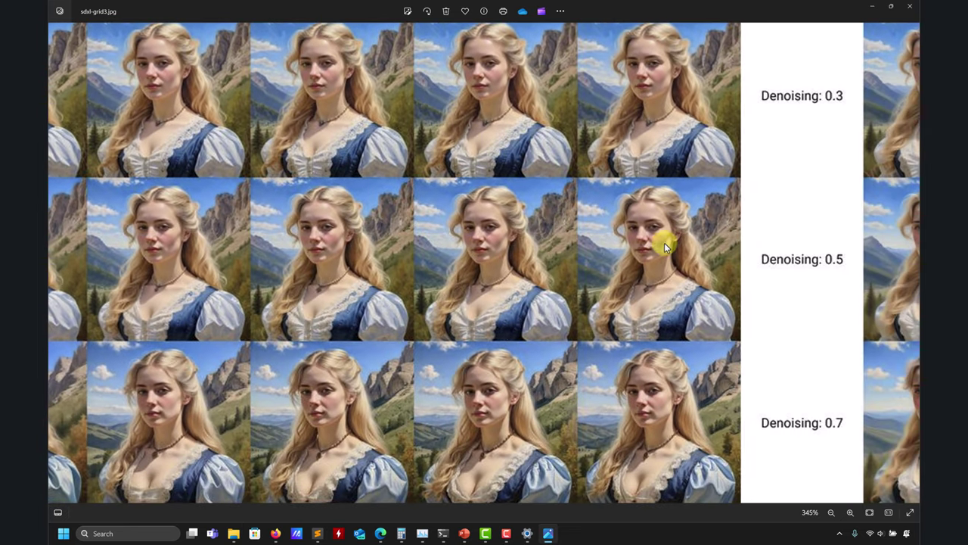
{"action": "scroll", "coordinate": [568, 301], "scroll_direction": "down", "scroll_amount": 3}
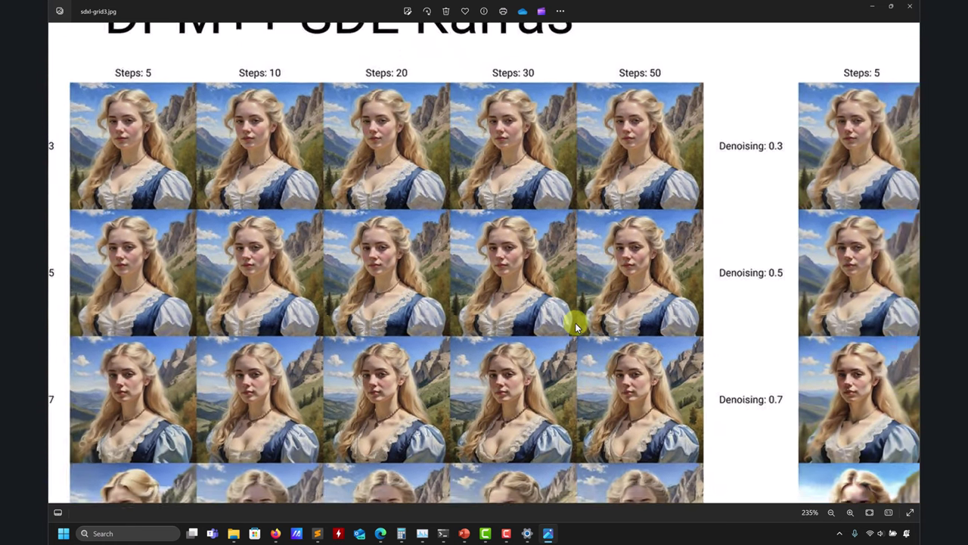
{"action": "scroll", "coordinate": [574, 324], "scroll_direction": "down", "scroll_amount": 1}
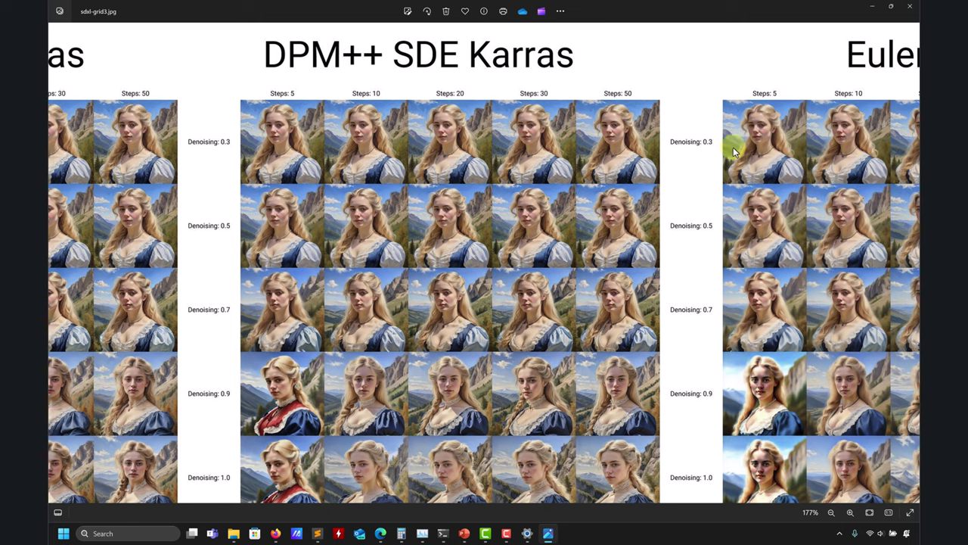
Examine the Euler a sampler grid, inspecting its denoising 0.5 to 1.0 rows up close across the step counts
{"action": "scroll", "coordinate": [513, 99], "scroll_direction": "right", "scroll_amount": 5}
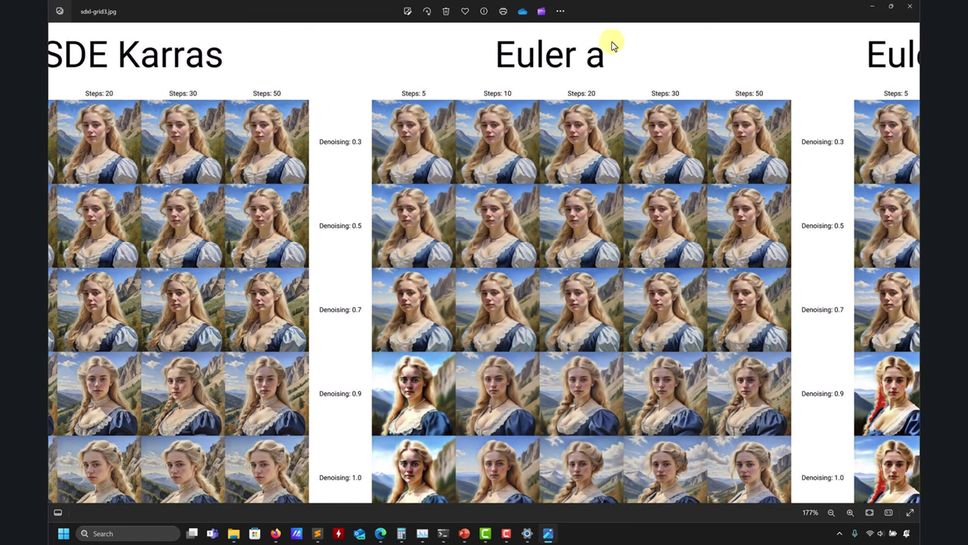
{"action": "scroll", "coordinate": [567, 76], "scroll_direction": "right", "scroll_amount": 3}
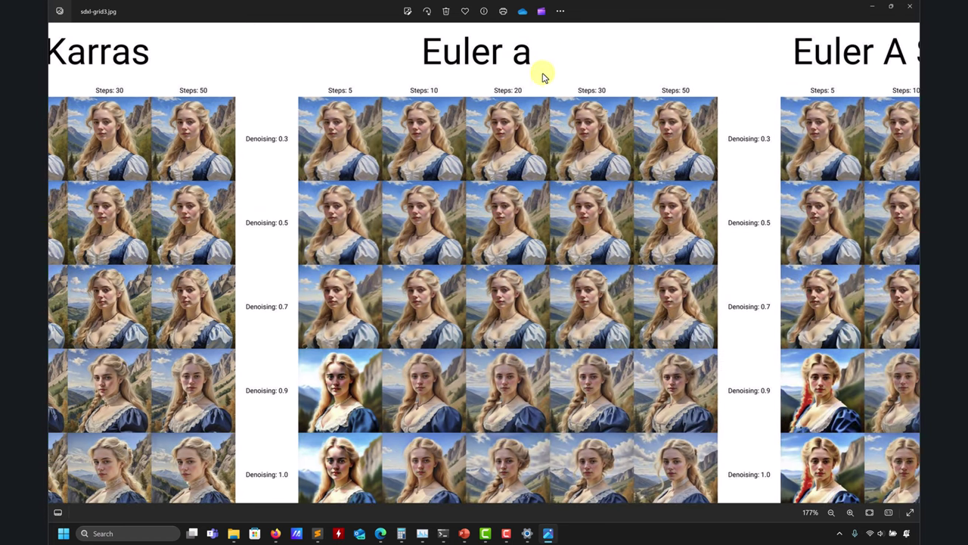
{"action": "scroll", "coordinate": [484, 98], "scroll_direction": "right", "scroll_amount": 1}
{"action": "scroll", "coordinate": [423, 129], "scroll_direction": "right", "scroll_amount": 1}
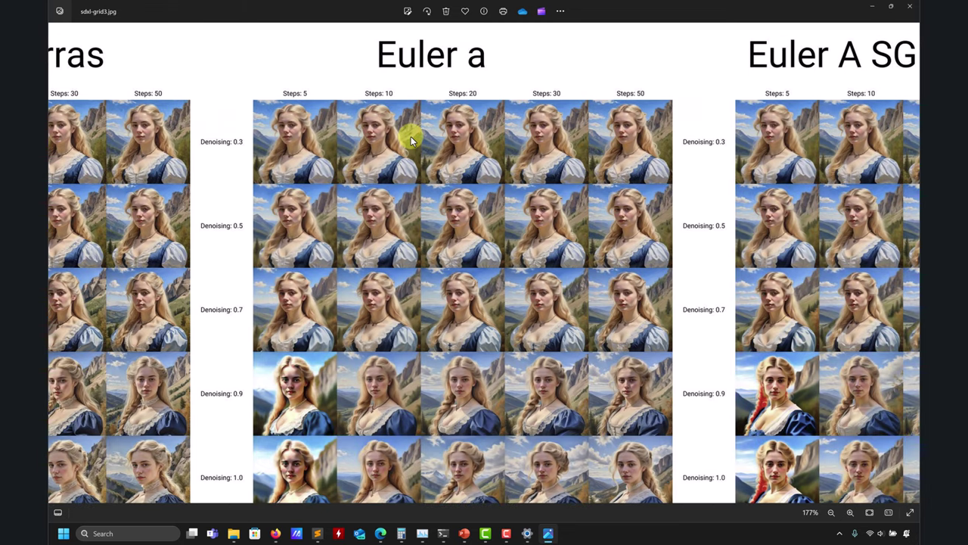
{"action": "scroll", "coordinate": [411, 136], "scroll_direction": "up", "scroll_amount": 4}
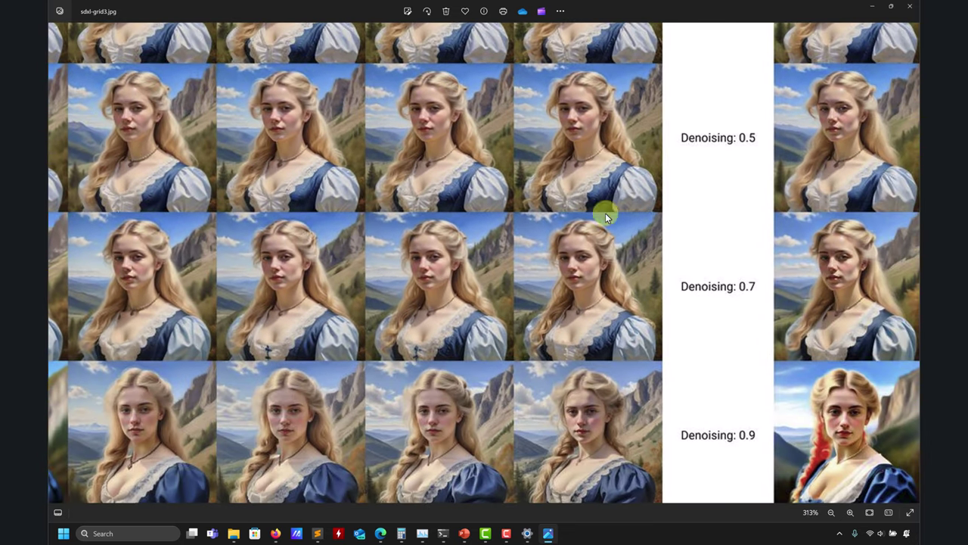
{"action": "scroll", "coordinate": [605, 214], "scroll_direction": "down", "scroll_amount": 3}
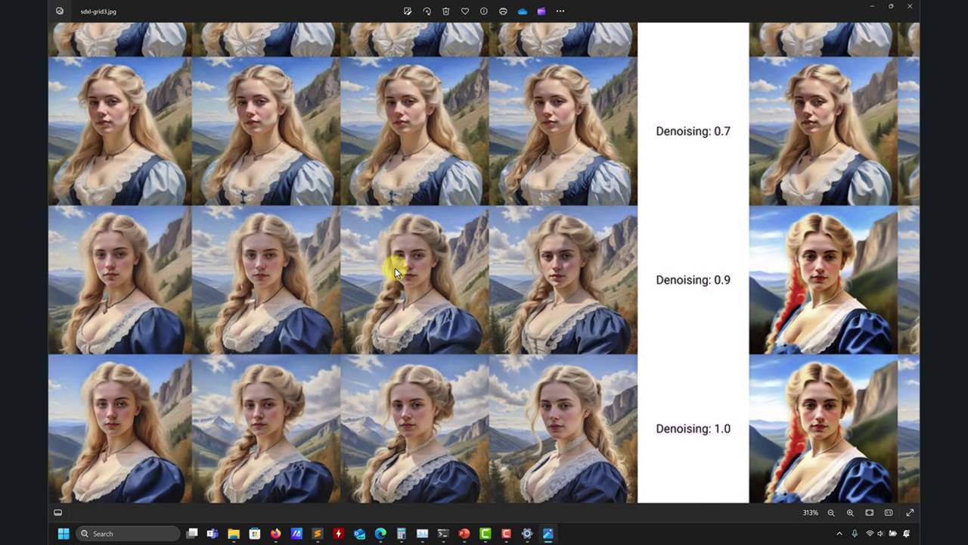
{"action": "scroll", "coordinate": [456, 280], "scroll_direction": "up", "scroll_amount": 3}
{"action": "scroll", "coordinate": [456, 281], "scroll_direction": "left", "scroll_amount": 1}
{"action": "scroll", "coordinate": [529, 295], "scroll_direction": "down", "scroll_amount": 6}
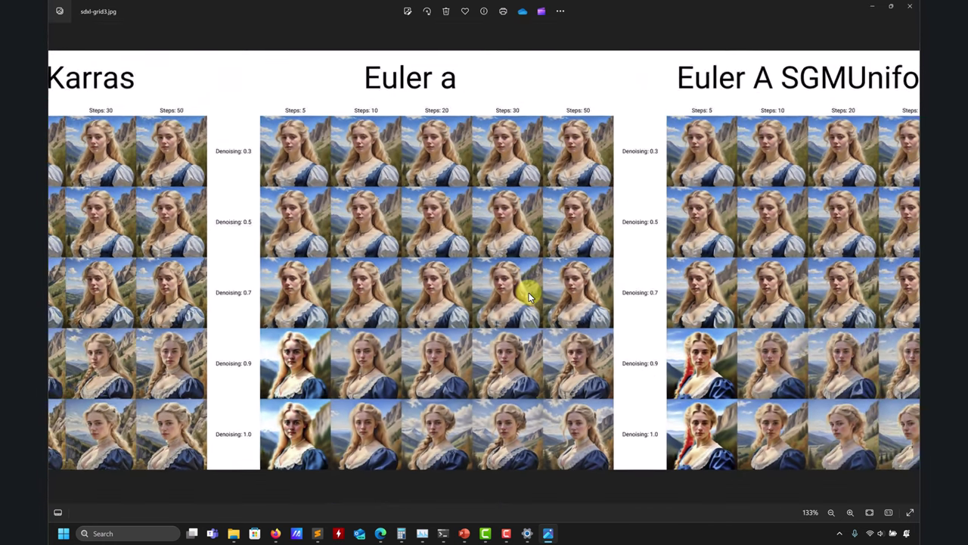
{"action": "scroll", "coordinate": [490, 239], "scroll_direction": "up", "scroll_amount": 2}
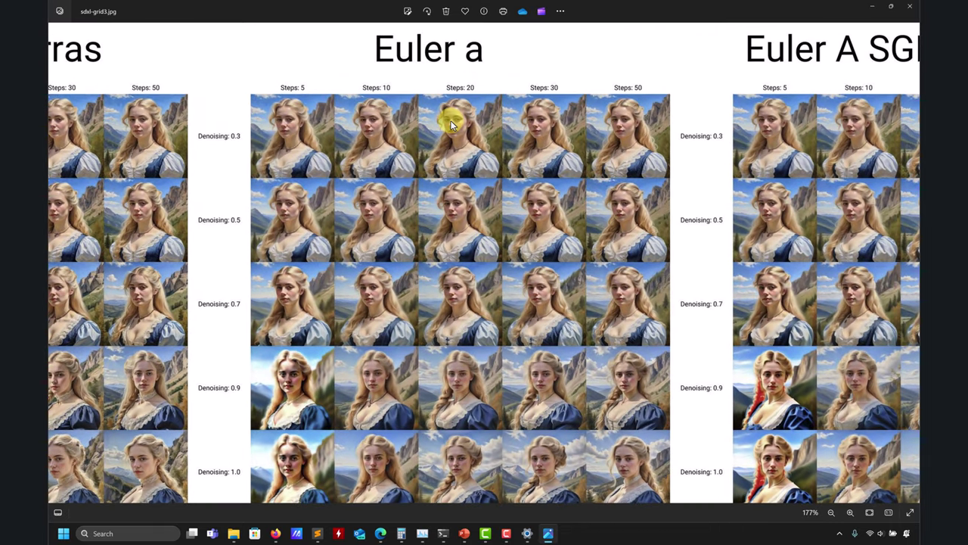
Review the Euler A SGMUniform grid, return to the two DPM++ Karras grids for comparison, and close sdxl-grid3.jpg
{"action": "scroll", "coordinate": [530, 121], "scroll_direction": "right", "scroll_amount": 5}
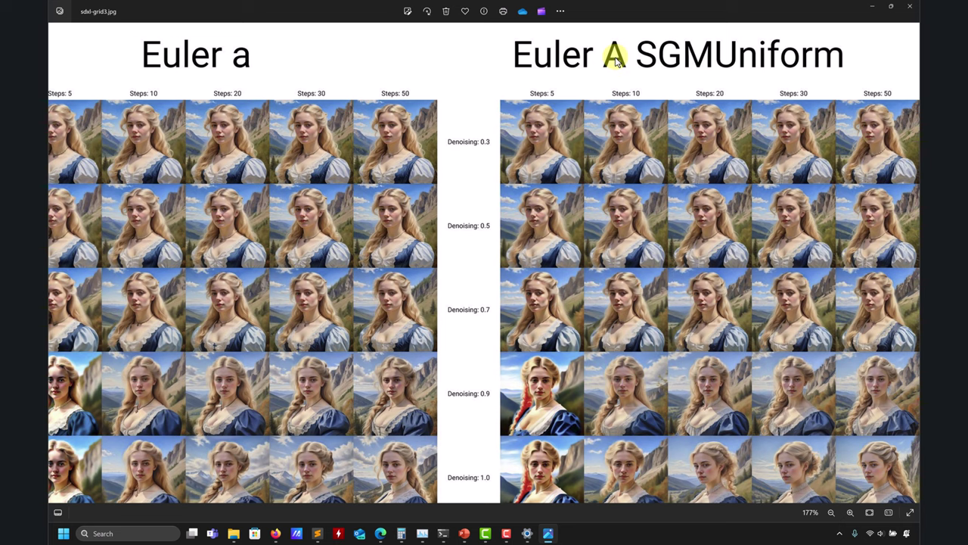
{"action": "scroll", "coordinate": [681, 151], "scroll_direction": "left", "scroll_amount": 15}
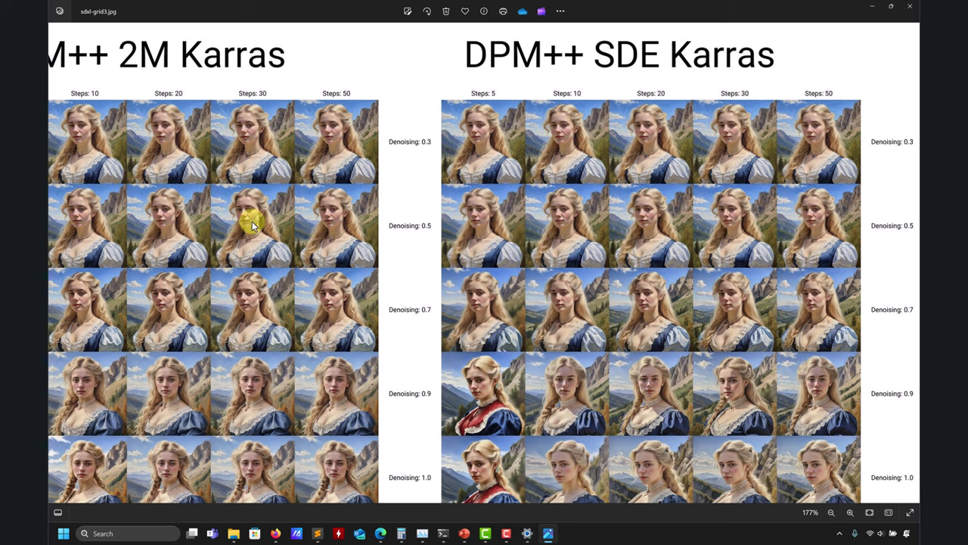
{"action": "scroll", "coordinate": [441, 217], "scroll_direction": "left", "scroll_amount": 3}
{"action": "scroll", "coordinate": [347, 211], "scroll_direction": "down", "scroll_amount": 1}
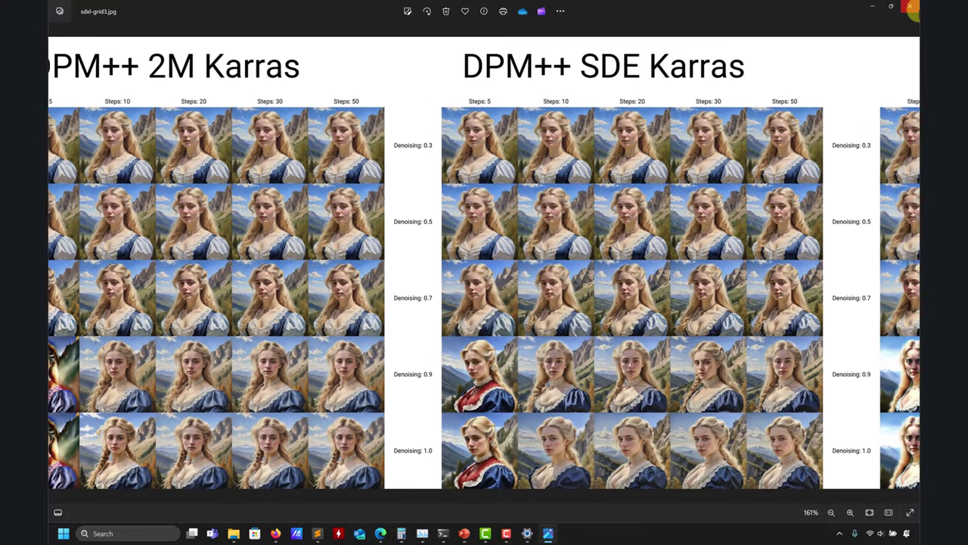
{"action": "left_click", "coordinate": [910, 6]}
{"action": "left_click", "coordinate": [763, 185]}
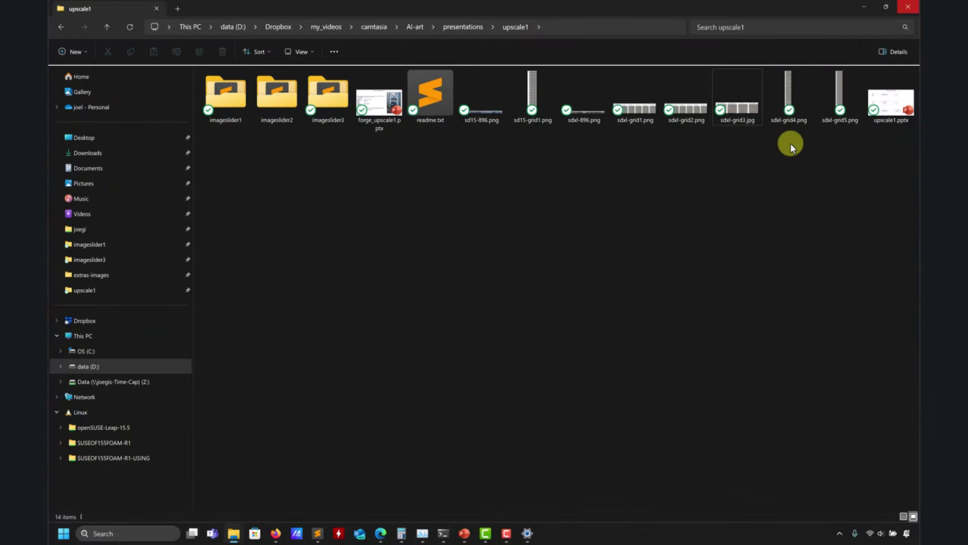
Open sdxl-grid4.png and examine its first model rows under the denoising 0.1 to 0.9 column labels
{"action": "left_click", "coordinate": [786, 96]}
{"action": "double_click", "coordinate": [786, 95]}
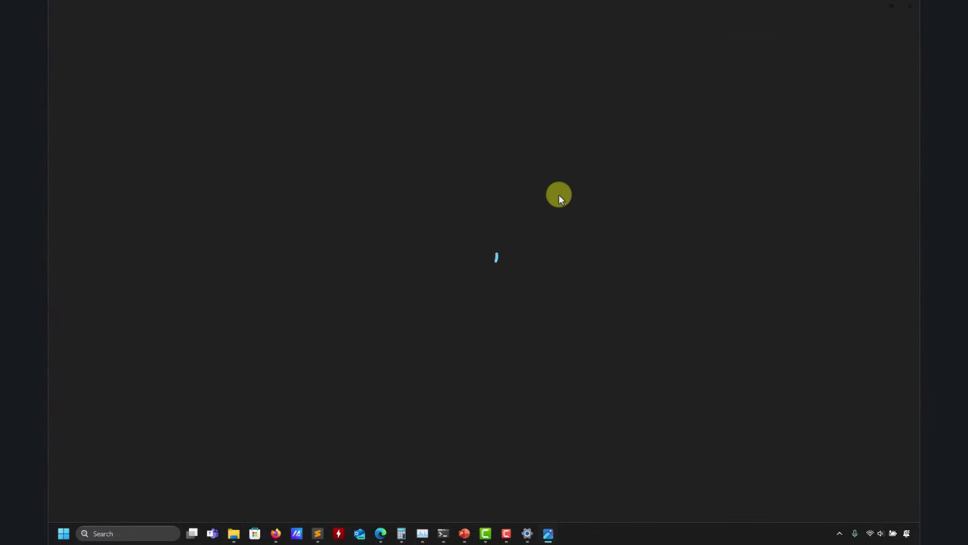
{"action": "scroll", "coordinate": [532, 144], "scroll_direction": "up", "scroll_amount": 3}
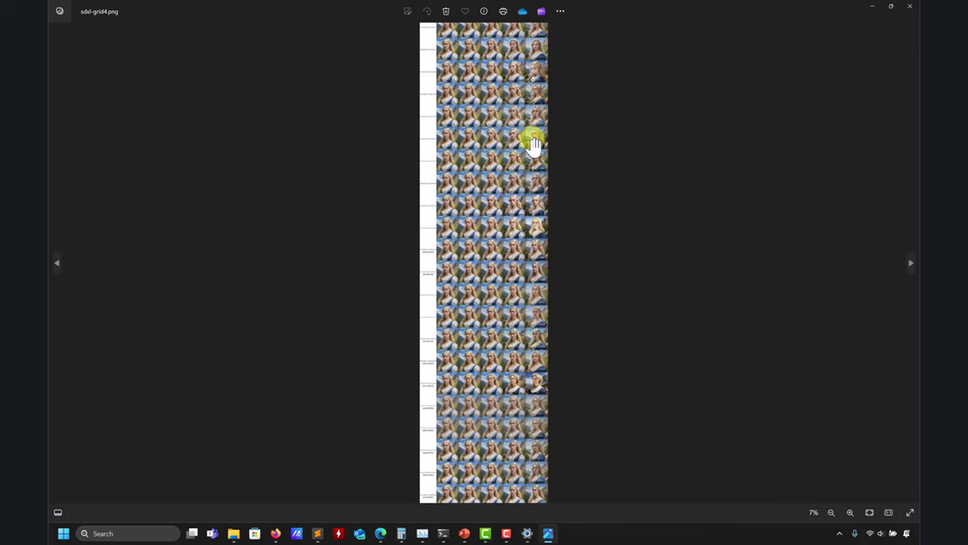
{"action": "scroll", "coordinate": [533, 144], "scroll_direction": "up", "scroll_amount": 3}
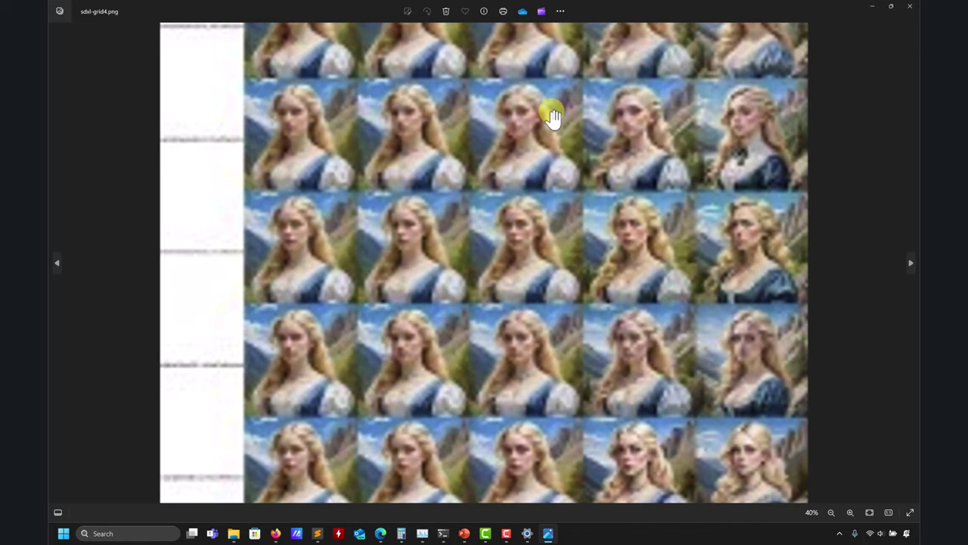
{"action": "scroll", "coordinate": [540, 419], "scroll_direction": "up", "scroll_amount": 10}
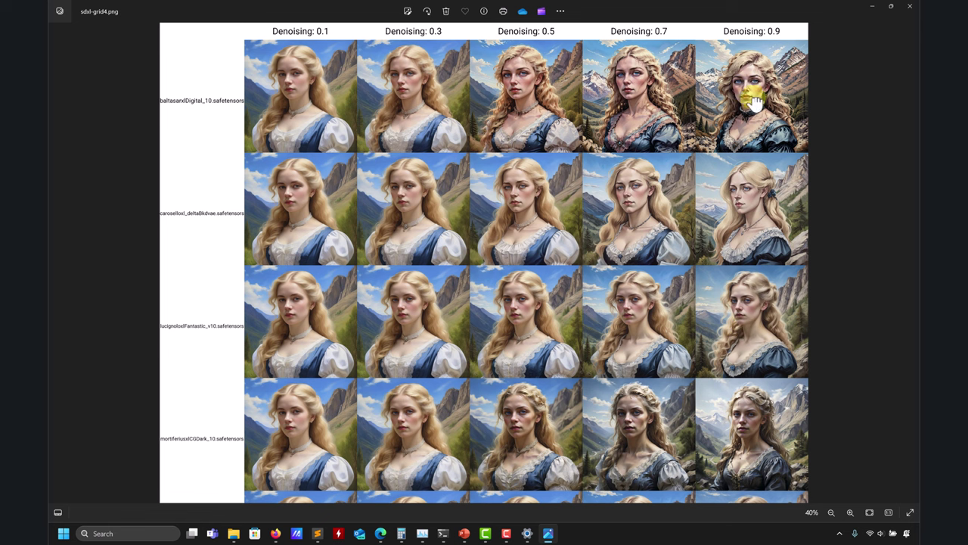
Compare the denoising results of the model rows from baltasarxlDigital_10 to raffaelloxlReal_10, inspecting mortiferiusxlCGDark_10 up close
{"action": "scroll", "coordinate": [655, 277], "scroll_direction": "down", "scroll_amount": 2}
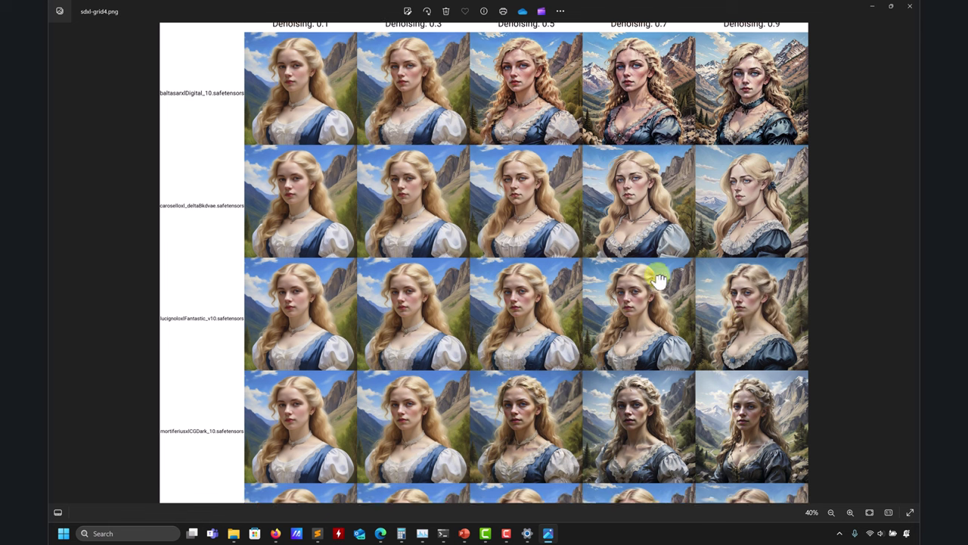
{"action": "scroll", "coordinate": [484, 129], "scroll_direction": "down", "scroll_amount": 2}
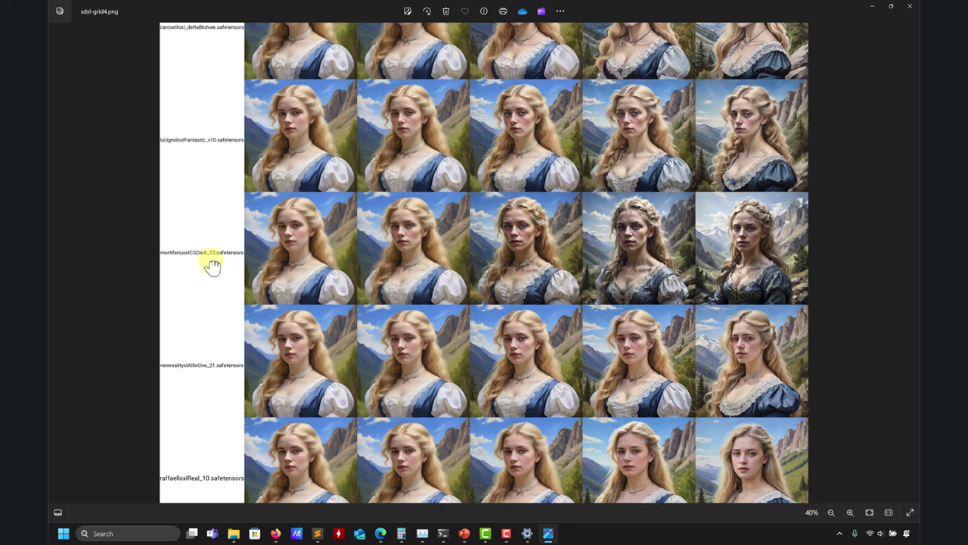
{"action": "scroll", "coordinate": [566, 272], "scroll_direction": "up", "scroll_amount": 2}
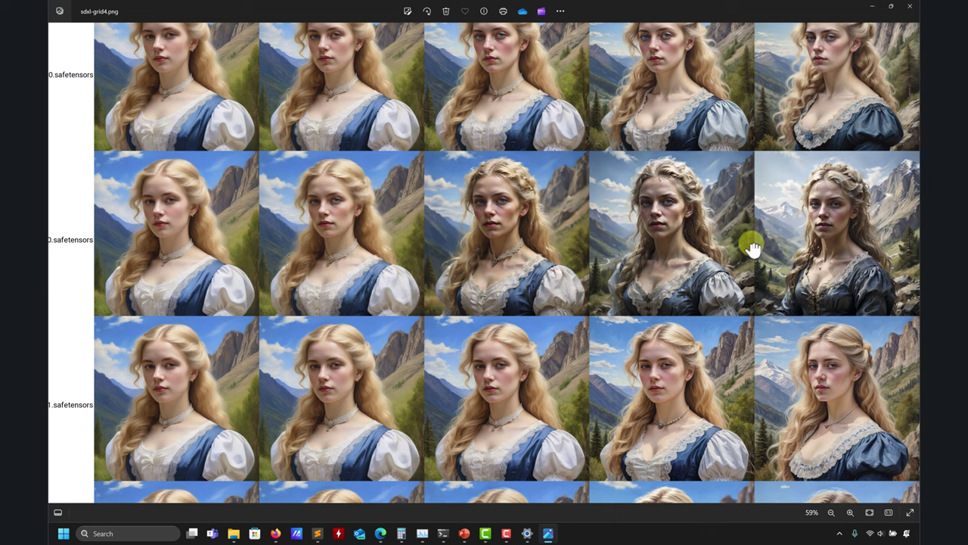
{"action": "scroll", "coordinate": [755, 244], "scroll_direction": "down", "scroll_amount": 1}
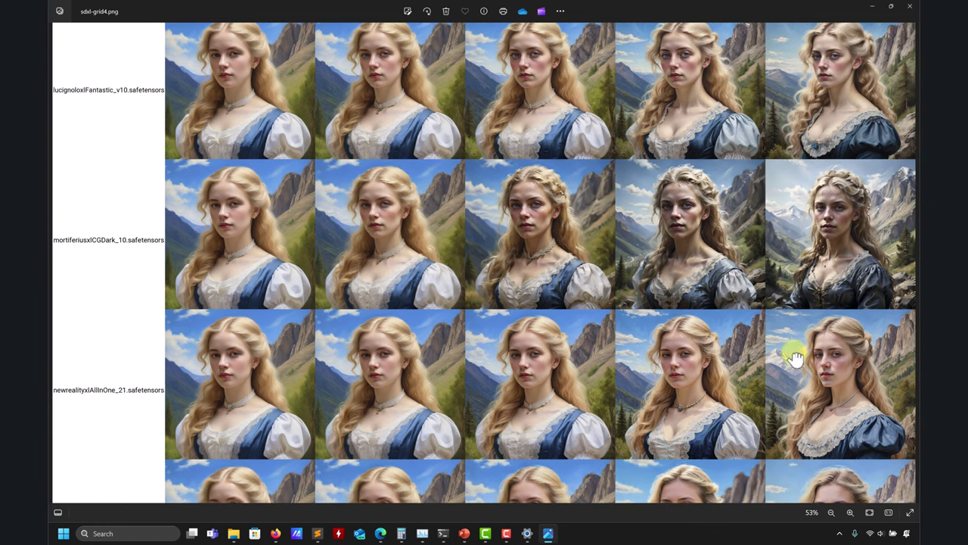
{"action": "scroll", "coordinate": [795, 352], "scroll_direction": "down", "scroll_amount": 1}
{"action": "scroll", "coordinate": [746, 421], "scroll_direction": "down", "scroll_amount": 1}
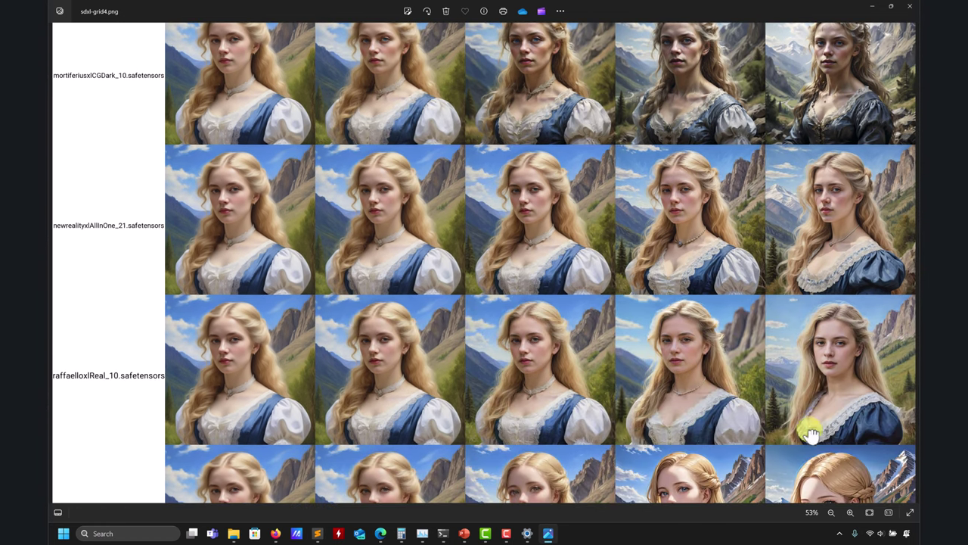
Compare the stylized model rows from animaPencilXL_v200 to westernCartoonStarTrek_v10 across the denoising columns, revisiting the animaPencilXL_v200 and CHEYENNE_v16 rows
{"action": "scroll", "coordinate": [810, 426], "scroll_direction": "down", "scroll_amount": 5}
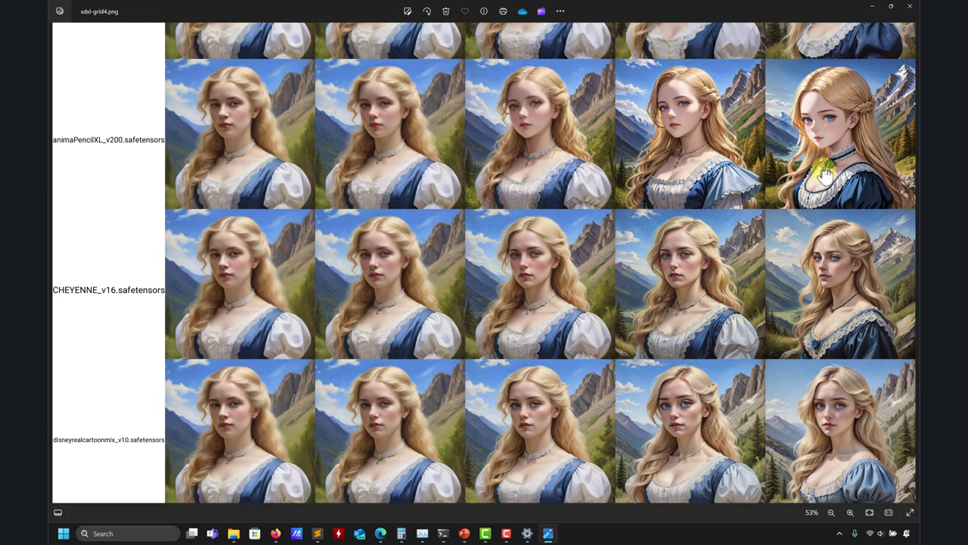
{"action": "scroll", "coordinate": [825, 333], "scroll_direction": "down", "scroll_amount": 3}
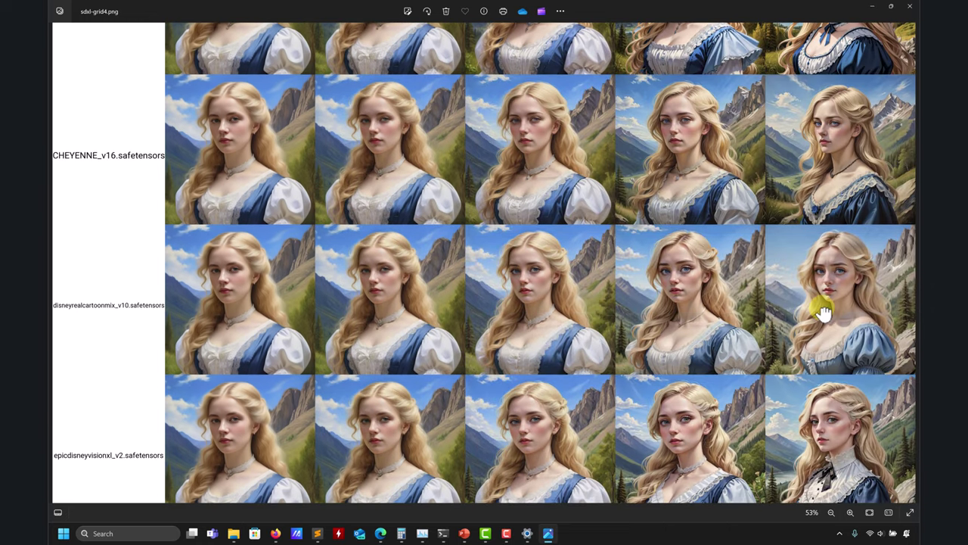
{"action": "scroll", "coordinate": [817, 325], "scroll_direction": "up", "scroll_amount": 3}
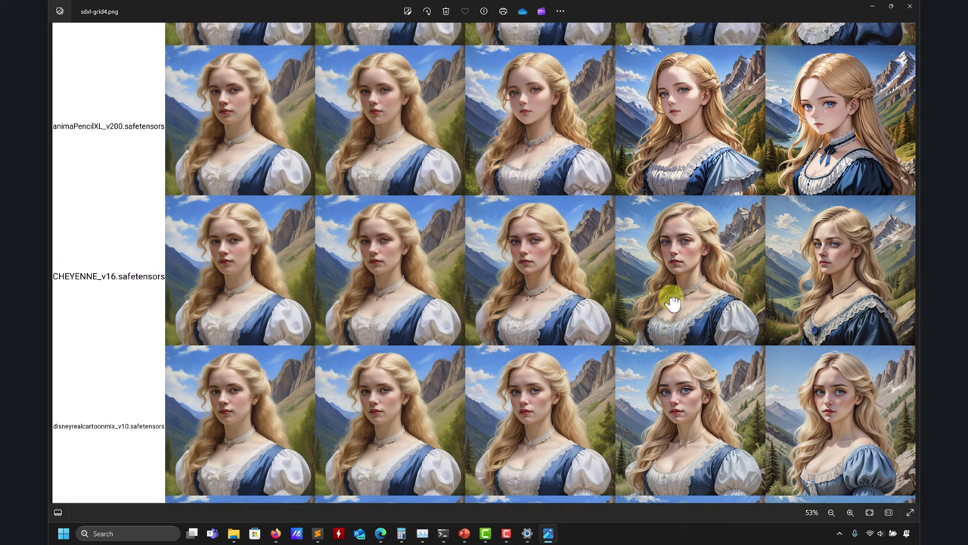
{"action": "scroll", "coordinate": [717, 193], "scroll_direction": "down", "scroll_amount": 1}
{"action": "scroll", "coordinate": [717, 192], "scroll_direction": "down", "scroll_amount": 3}
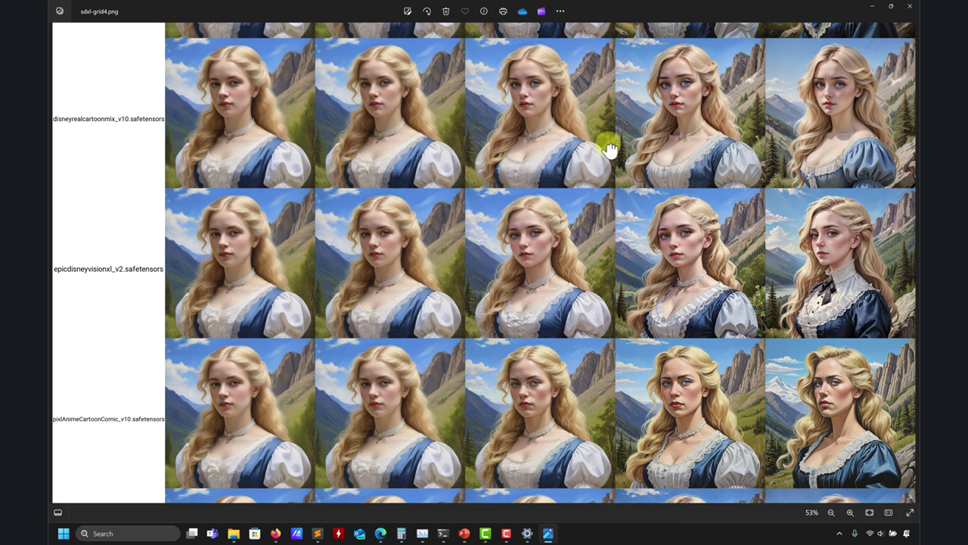
{"action": "scroll", "coordinate": [826, 270], "scroll_direction": "down", "scroll_amount": 1}
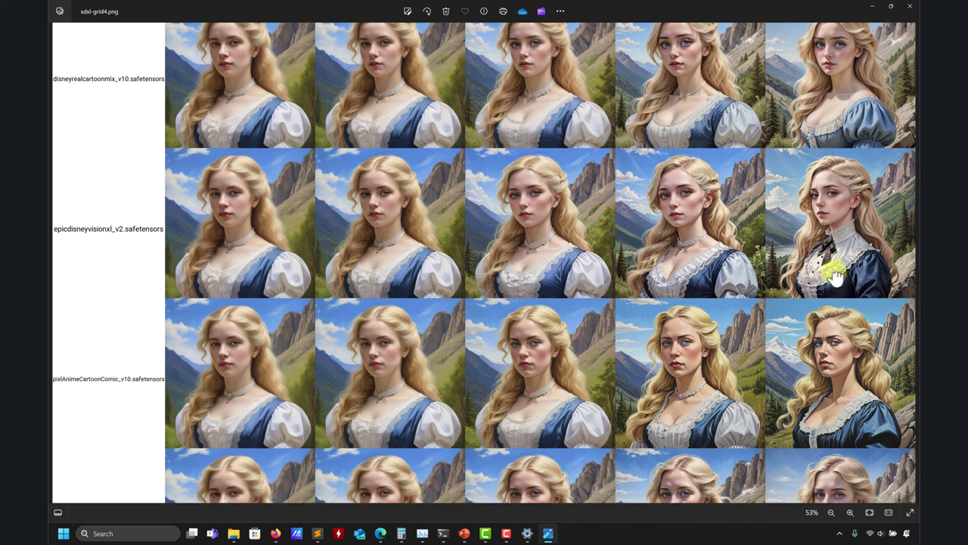
{"action": "scroll", "coordinate": [787, 257], "scroll_direction": "down", "scroll_amount": 3}
{"action": "scroll", "coordinate": [757, 241], "scroll_direction": "down", "scroll_amount": 2}
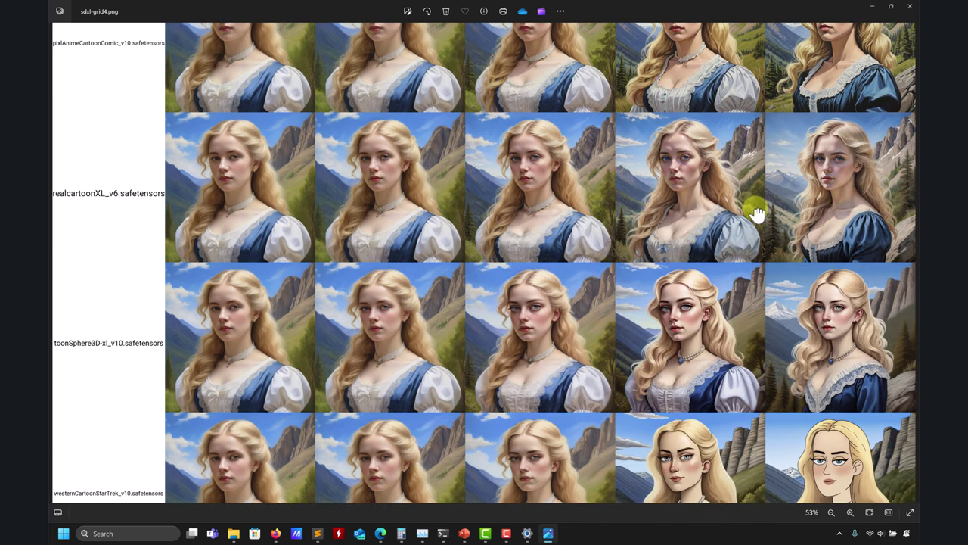
{"action": "scroll", "coordinate": [752, 227], "scroll_direction": "down", "scroll_amount": 3}
{"action": "scroll", "coordinate": [757, 272], "scroll_direction": "down", "scroll_amount": 1}
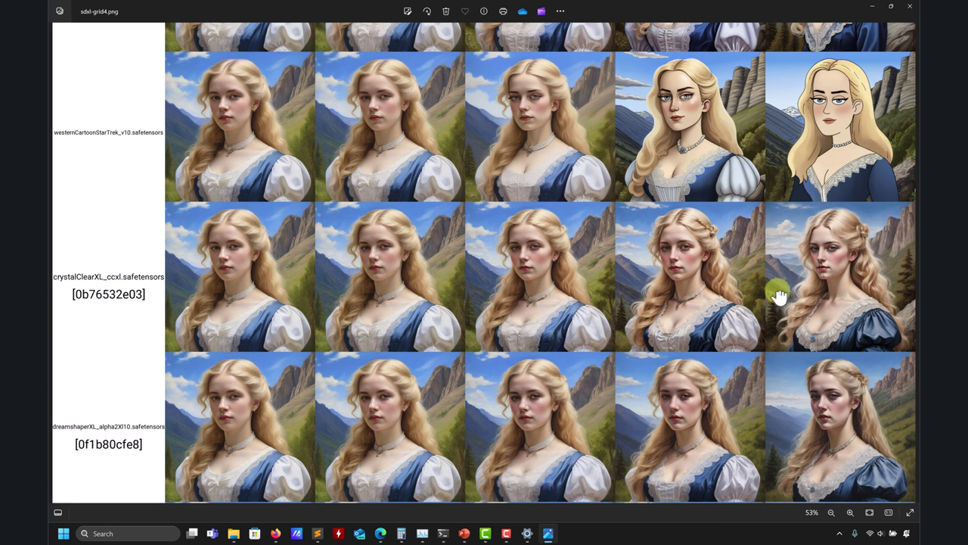
Examine the model rows from crystalClearXL_ccxl to playground_v2Aesthetic, comparing the low and high denoising results of each model
{"action": "scroll", "coordinate": [719, 243], "scroll_direction": "down", "scroll_amount": 1}
{"action": "scroll", "coordinate": [718, 243], "scroll_direction": "down", "scroll_amount": 2}
{"action": "scroll", "coordinate": [787, 314], "scroll_direction": "down", "scroll_amount": 2}
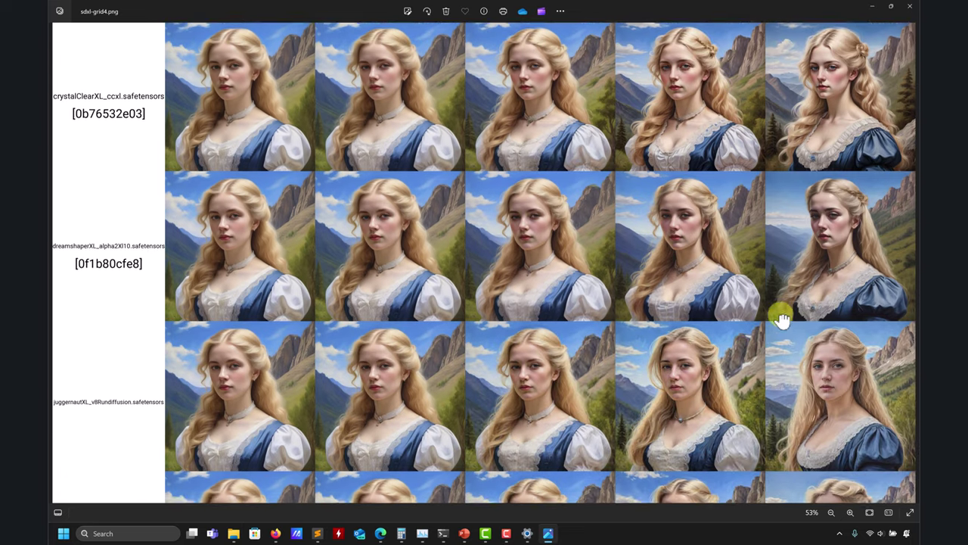
{"action": "scroll", "coordinate": [138, 265], "scroll_direction": "down", "scroll_amount": 1}
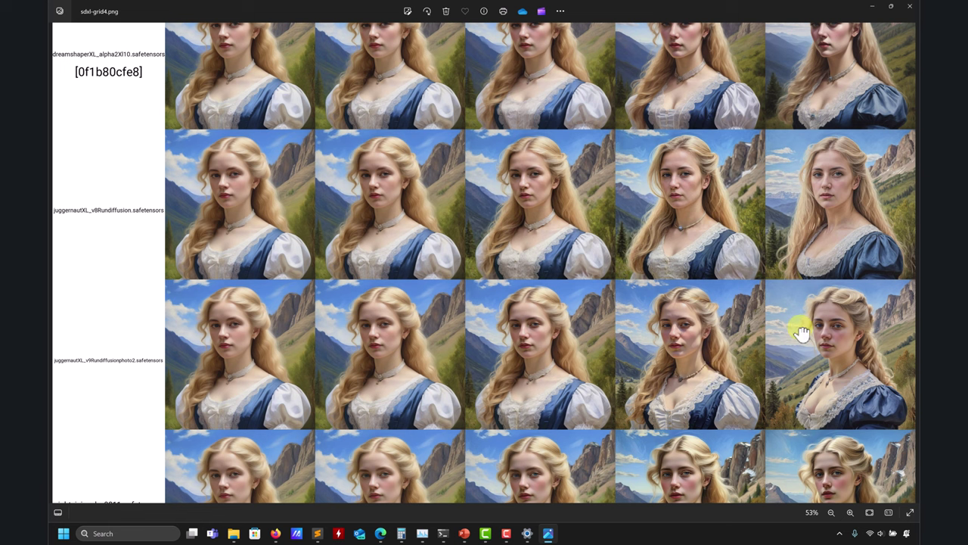
{"action": "scroll", "coordinate": [802, 332], "scroll_direction": "down", "scroll_amount": 2}
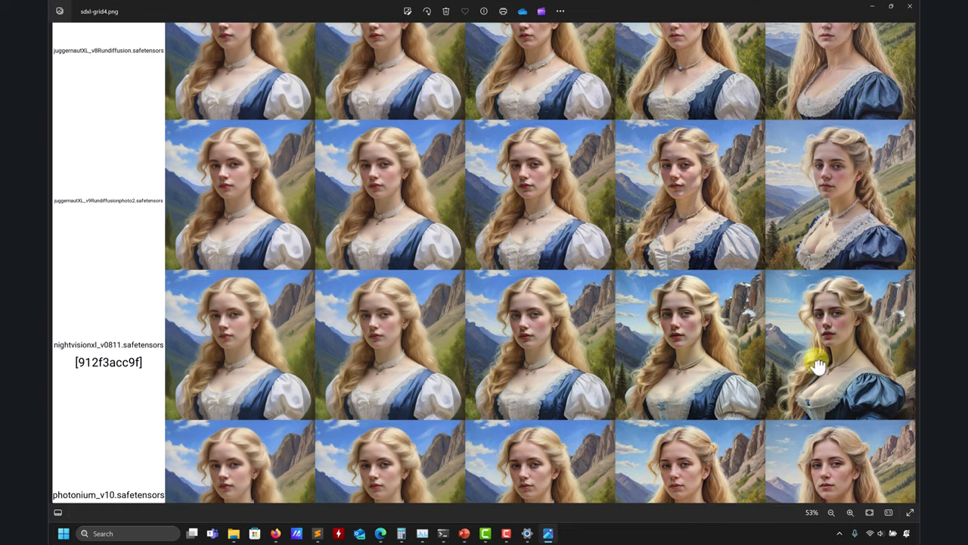
{"action": "scroll", "coordinate": [815, 359], "scroll_direction": "down", "scroll_amount": 1}
{"action": "scroll", "coordinate": [575, 288], "scroll_direction": "down", "scroll_amount": 1}
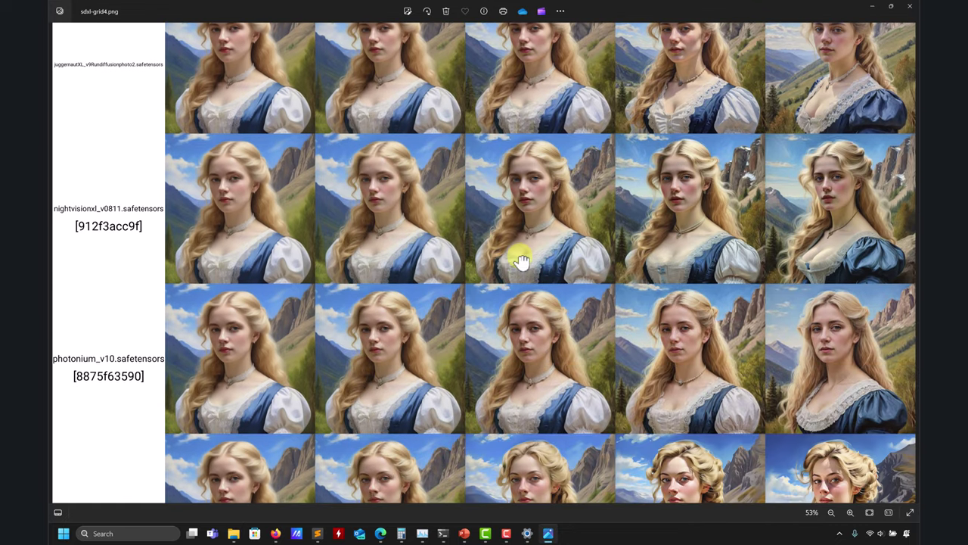
{"action": "scroll", "coordinate": [454, 227], "scroll_direction": "down", "scroll_amount": 1}
{"action": "scroll", "coordinate": [341, 220], "scroll_direction": "down", "scroll_amount": 1}
{"action": "scroll", "coordinate": [640, 262], "scroll_direction": "down", "scroll_amount": 4}
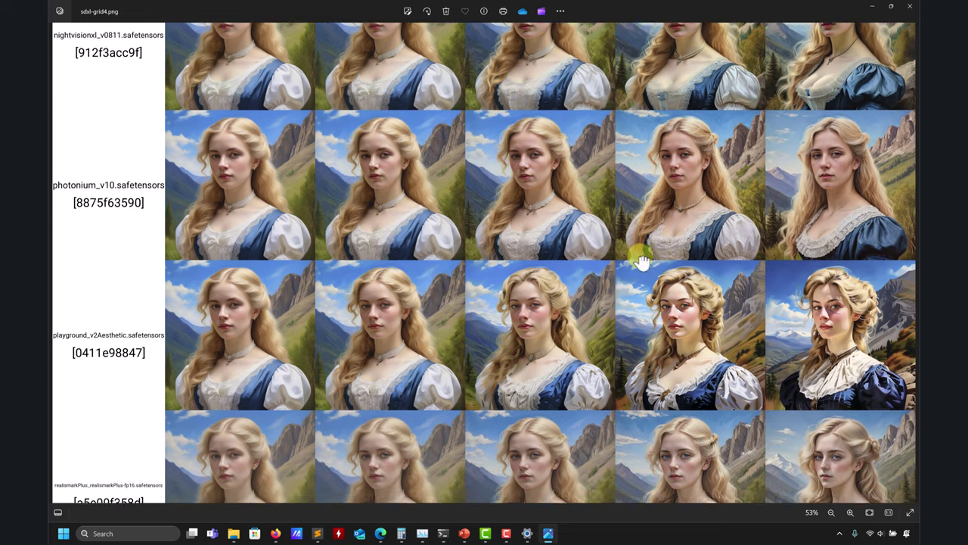
Examine the model rows from realismarkPlus to sdxlYamersRealism_version3, including sd_xl_base_1.0 and pixelArtDiffusionXL_pixelWorld, across the denoising columns
{"action": "scroll", "coordinate": [714, 235], "scroll_direction": "down", "scroll_amount": 3}
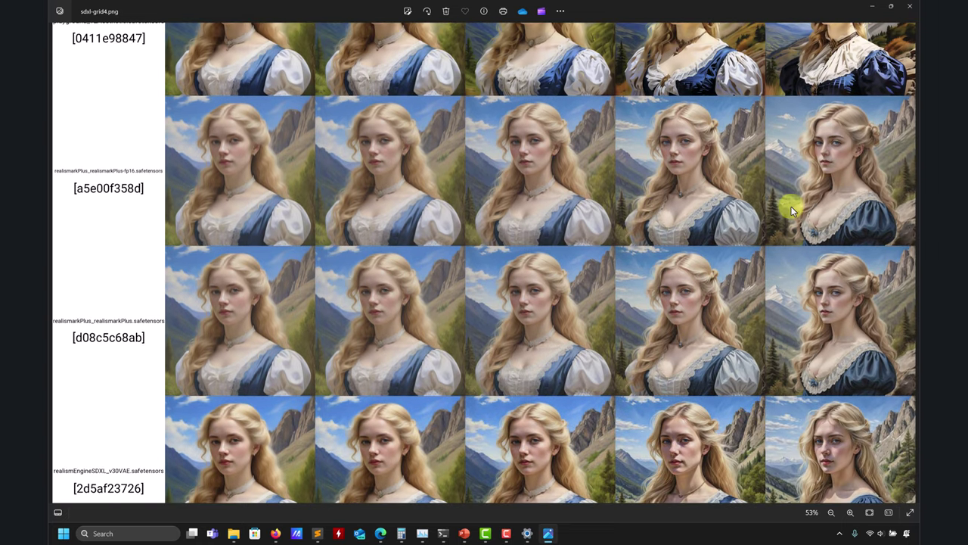
{"action": "scroll", "coordinate": [767, 211], "scroll_direction": "down", "scroll_amount": 1}
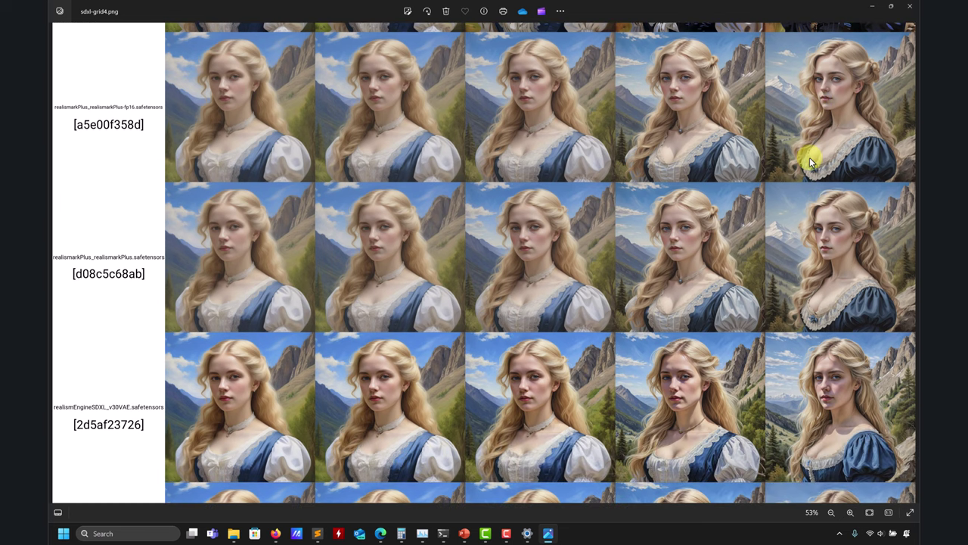
{"action": "scroll", "coordinate": [779, 204], "scroll_direction": "down", "scroll_amount": 2}
{"action": "scroll", "coordinate": [799, 272], "scroll_direction": "down", "scroll_amount": 2}
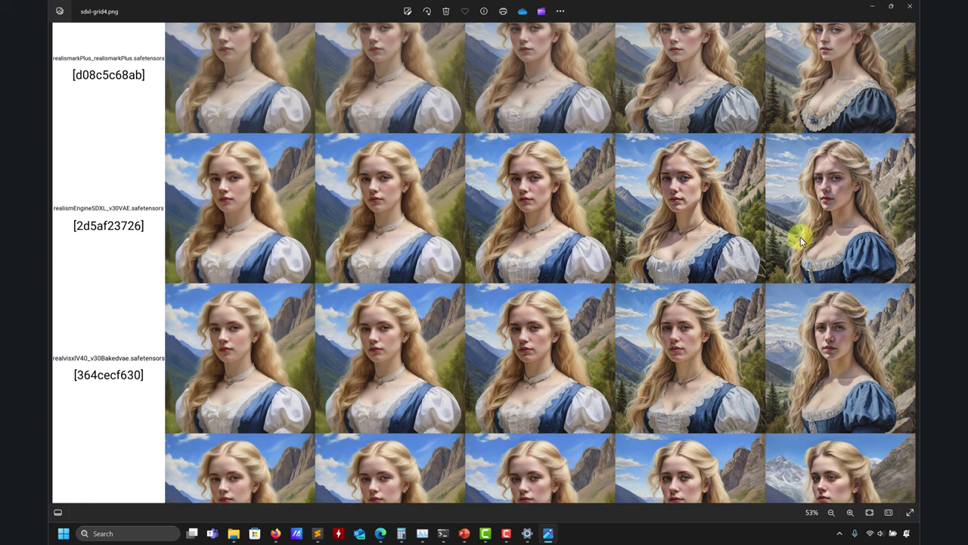
{"action": "scroll", "coordinate": [725, 318], "scroll_direction": "down", "scroll_amount": 6}
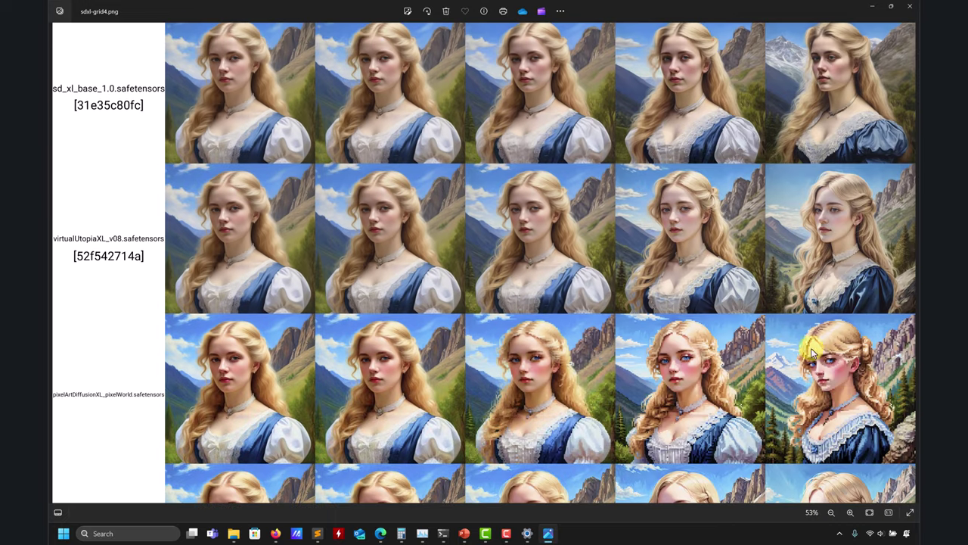
{"action": "scroll", "coordinate": [749, 294], "scroll_direction": "down", "scroll_amount": 4}
{"action": "scroll", "coordinate": [681, 189], "scroll_direction": "down", "scroll_amount": 1}
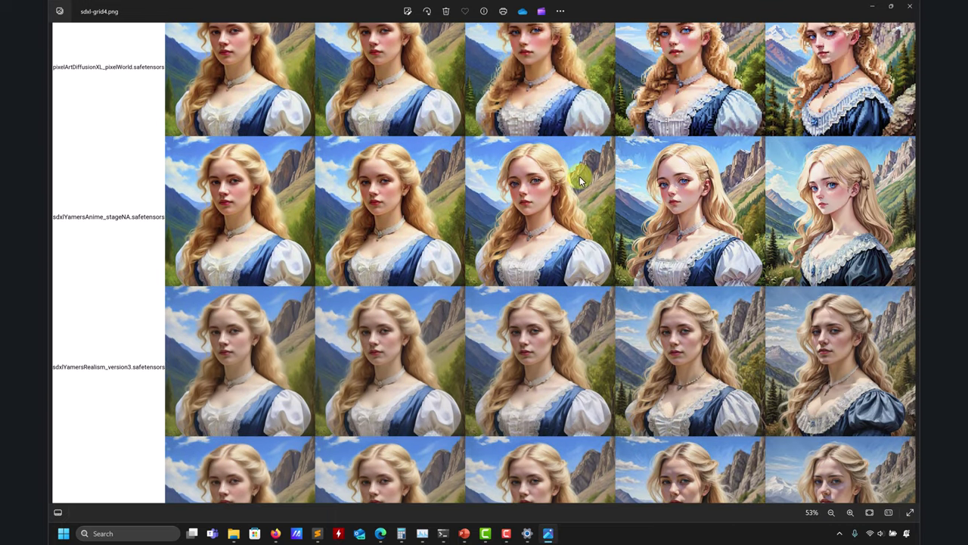
Examine the remaining model rows through hephaistosNextgenDPO_v10 down to SSD-1B-A1111 and close sdxl-grid4.png
{"action": "scroll", "coordinate": [581, 180], "scroll_direction": "down", "scroll_amount": 10}
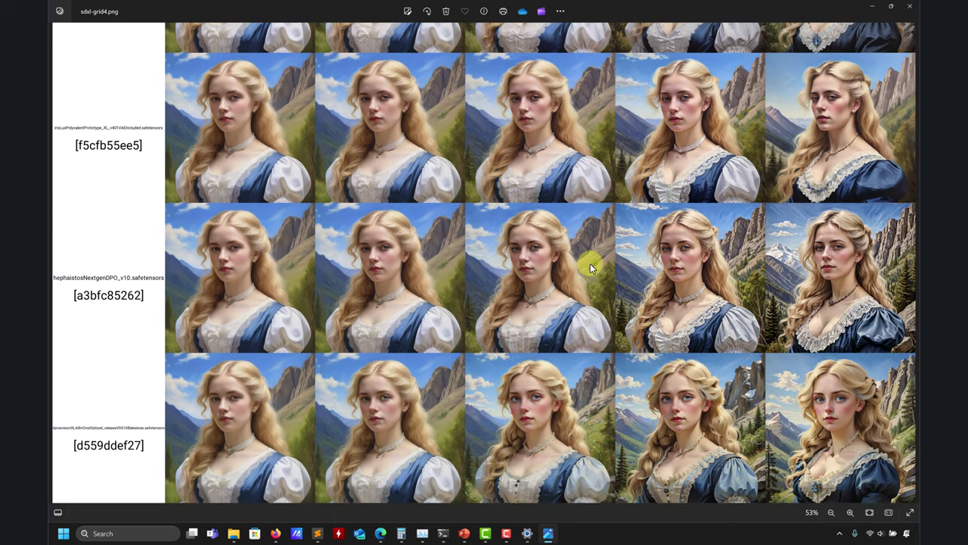
{"action": "scroll", "coordinate": [589, 265], "scroll_direction": "down", "scroll_amount": 1}
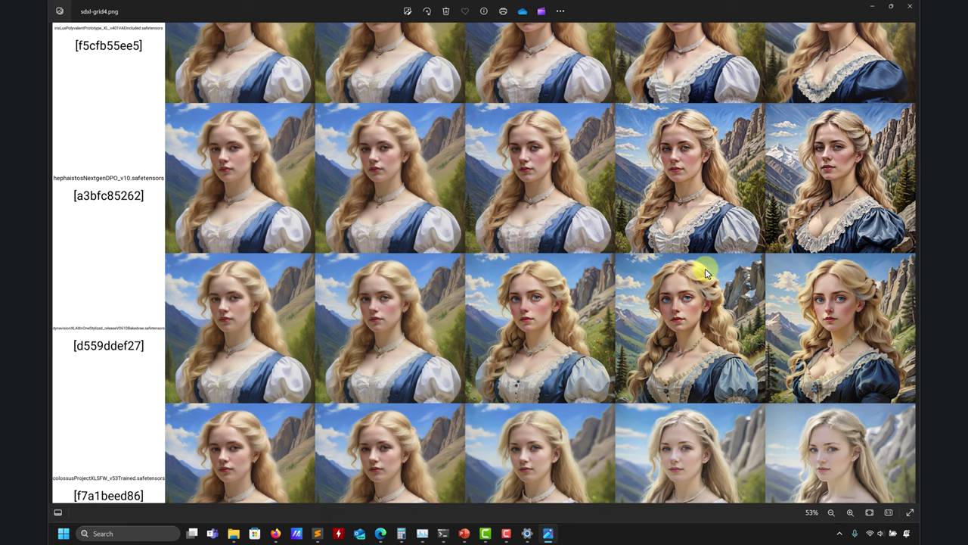
{"action": "scroll", "coordinate": [643, 272], "scroll_direction": "down", "scroll_amount": 5}
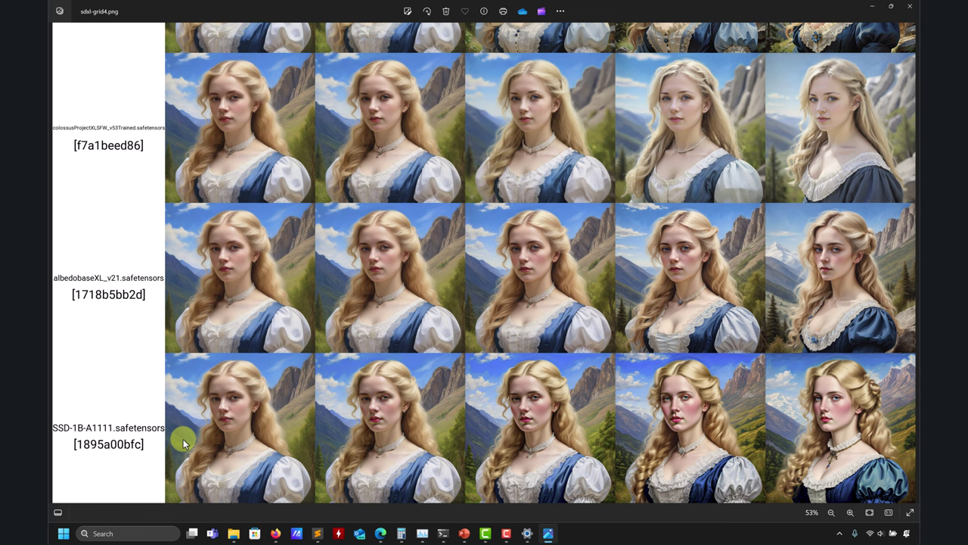
{"action": "scroll", "coordinate": [335, 401], "scroll_direction": "down", "scroll_amount": 6}
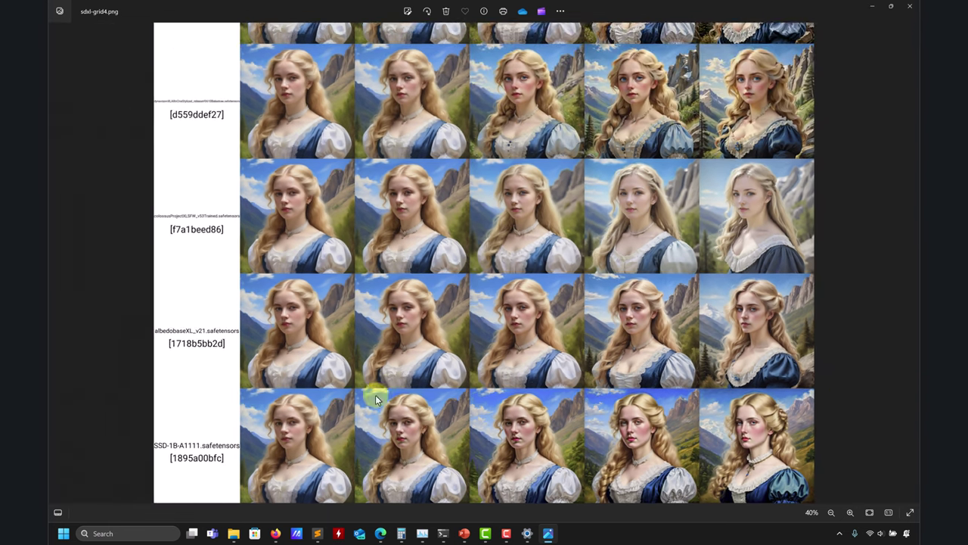
{"action": "scroll", "coordinate": [488, 291], "scroll_direction": "down", "scroll_amount": 5}
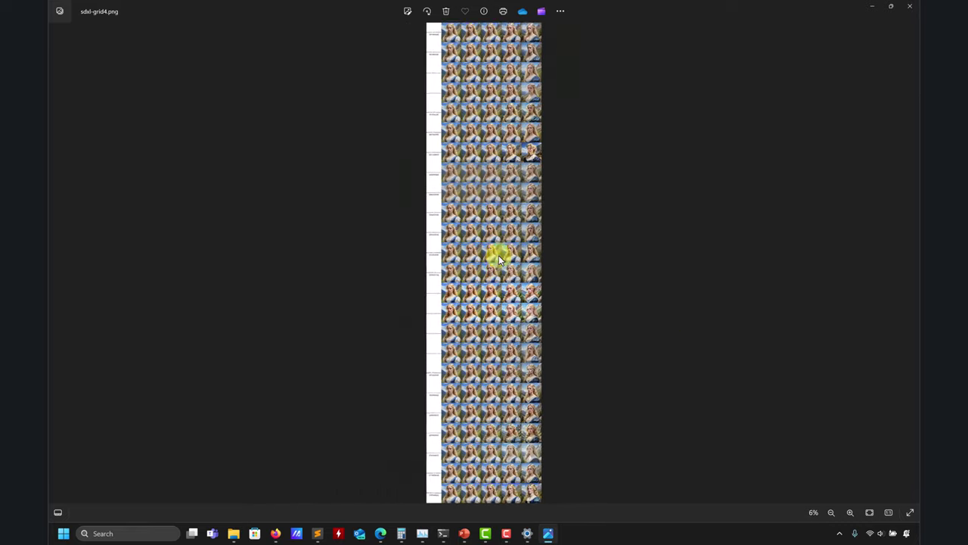
{"action": "left_click", "coordinate": [912, 9]}
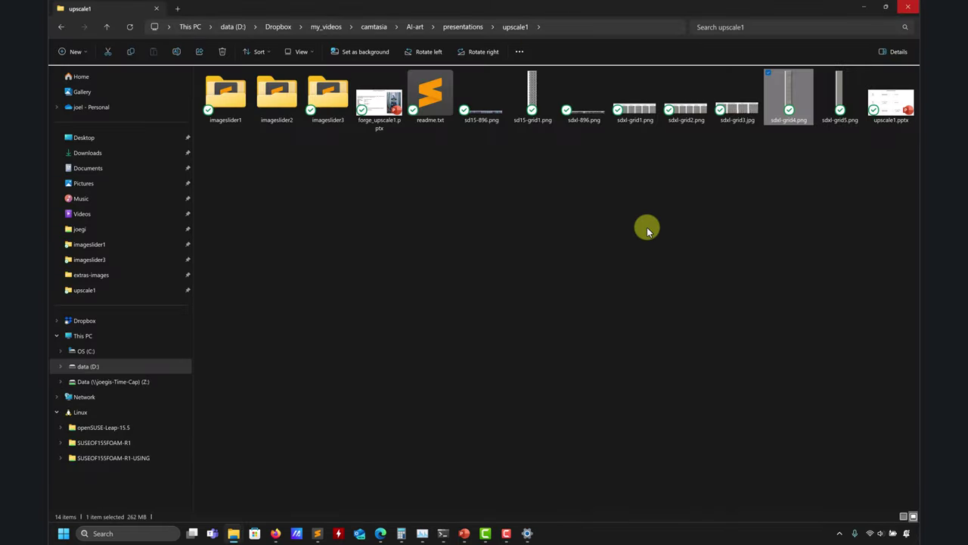
Open sdxl-grid5.png and survey its sampler rows from DPM++ 2M Karras down to DPM++ 2M SDE SGMUniform across denoising 0.1 to 0.9
{"action": "double_click", "coordinate": [842, 93]}
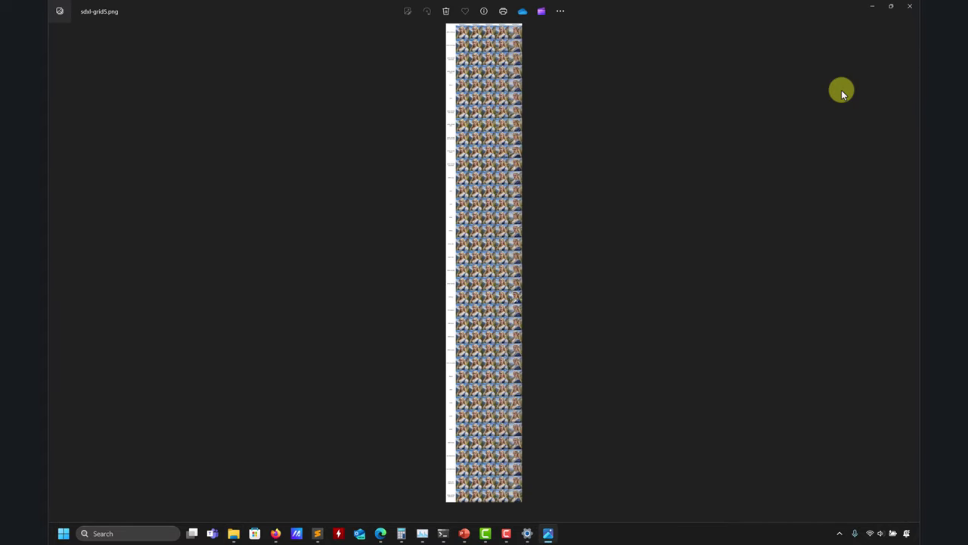
{"action": "scroll", "coordinate": [512, 178], "scroll_direction": "up", "scroll_amount": 5}
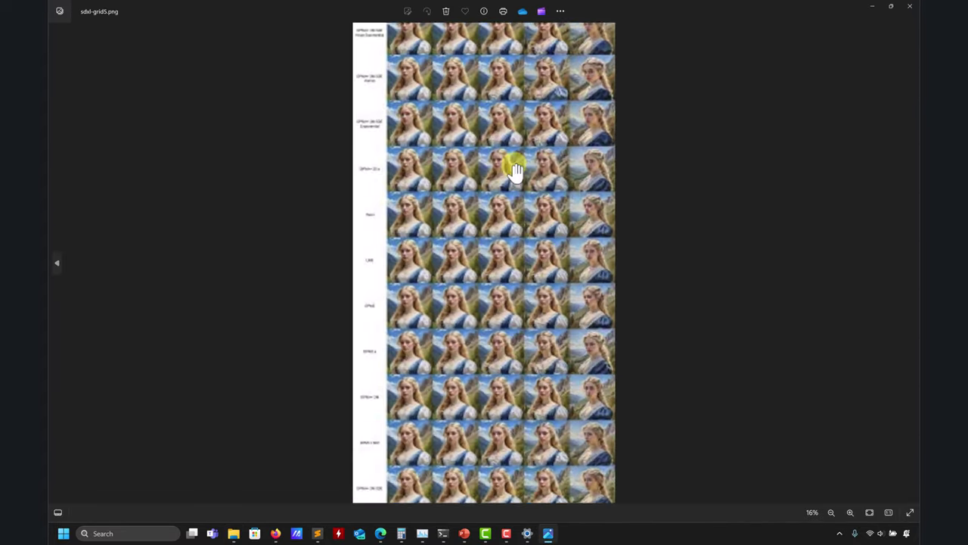
{"action": "scroll", "coordinate": [445, 412], "scroll_direction": "up", "scroll_amount": 10}
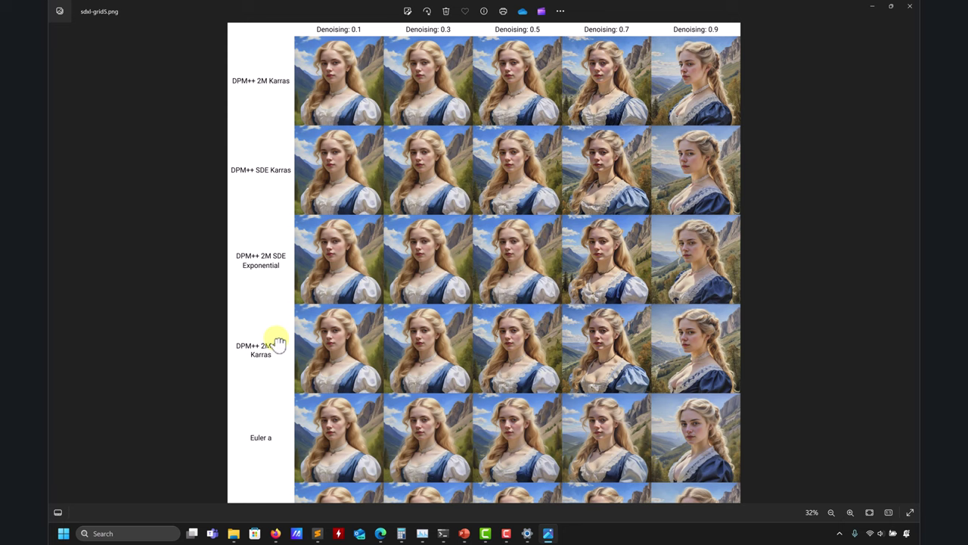
{"action": "scroll", "coordinate": [268, 393], "scroll_direction": "down", "scroll_amount": 15}
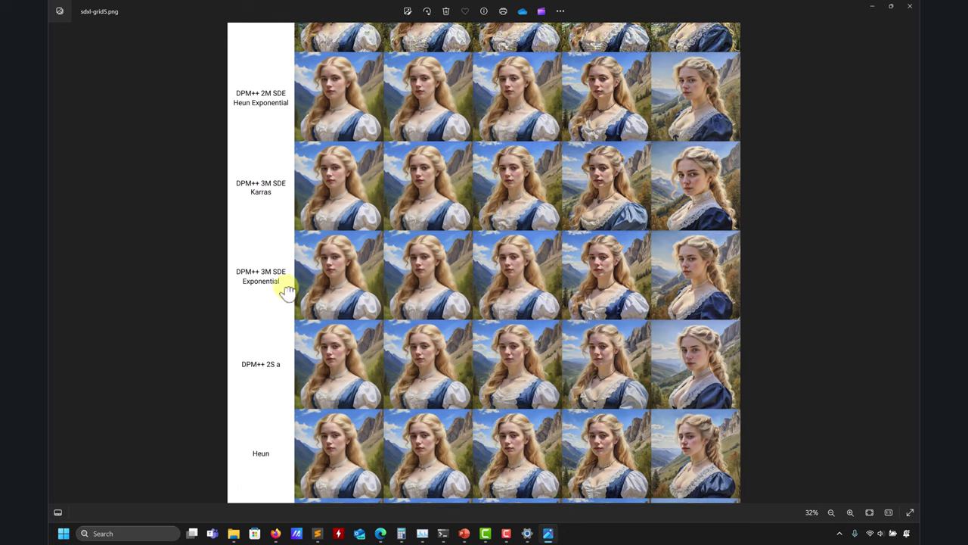
{"action": "scroll", "coordinate": [268, 311], "scroll_direction": "down", "scroll_amount": 15}
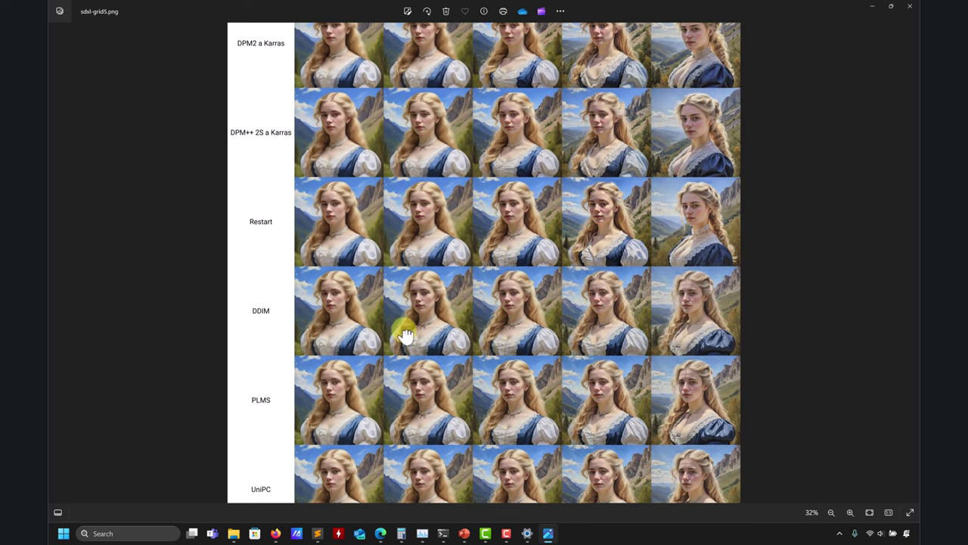
{"action": "scroll", "coordinate": [344, 87], "scroll_direction": "down", "scroll_amount": 5}
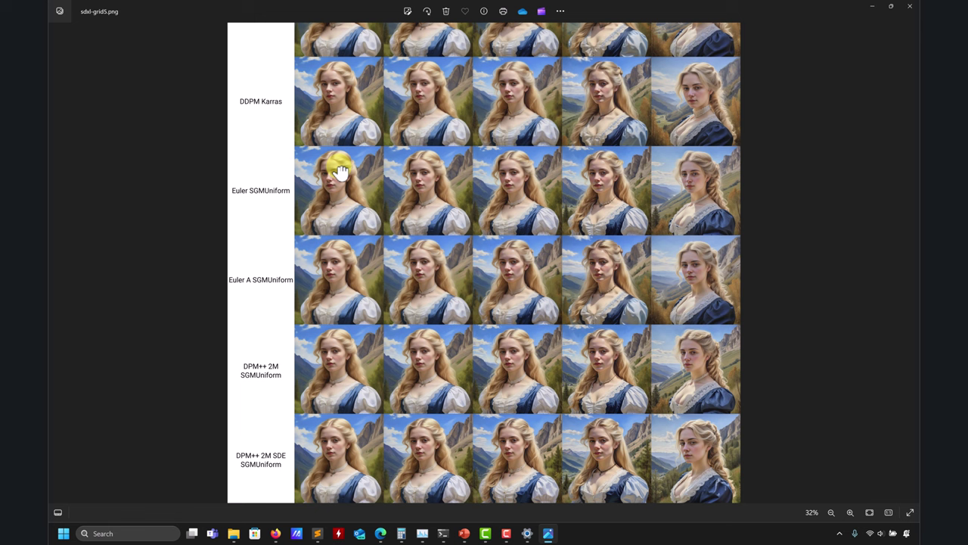
Review the sampler rows of sdxl-grid5.png in reverse, from DPM++ 2M SDE SGMUniform back up to DPM++ 2M Karras
{"action": "scroll", "coordinate": [318, 189], "scroll_direction": "up", "scroll_amount": 10}
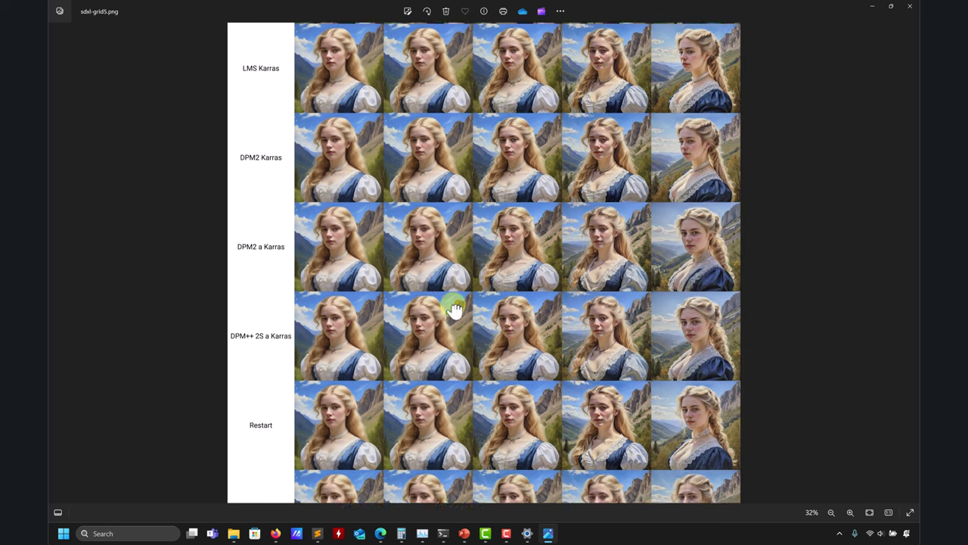
{"action": "scroll", "coordinate": [454, 309], "scroll_direction": "up", "scroll_amount": 2}
{"action": "scroll", "coordinate": [439, 231], "scroll_direction": "up", "scroll_amount": 10}
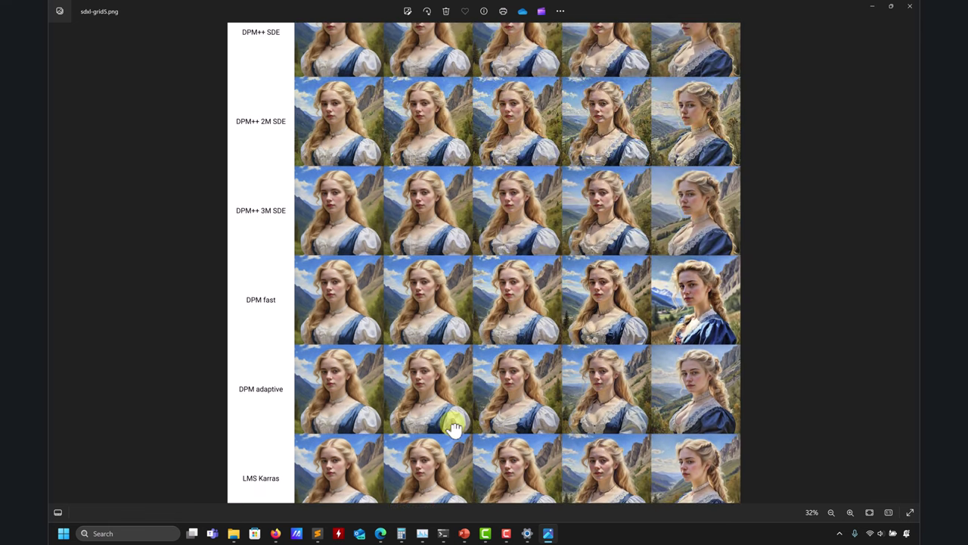
{"action": "scroll", "coordinate": [333, 204], "scroll_direction": "up", "scroll_amount": 15}
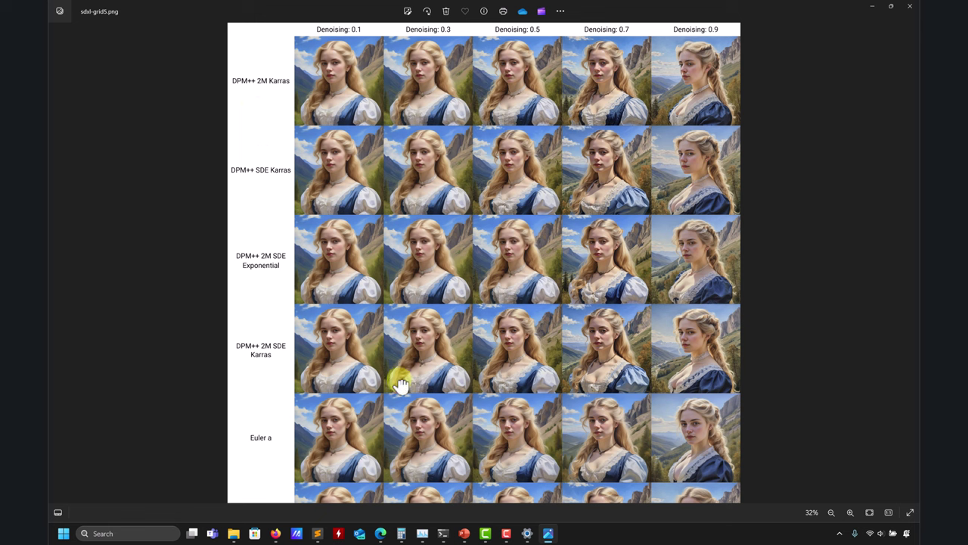
Compare the samplers in sdxl-grid5.png across the denoising columns down to DPM++ 2M SDE SGMUniform, and close the image
{"action": "scroll", "coordinate": [400, 384], "scroll_direction": "down", "scroll_amount": 8}
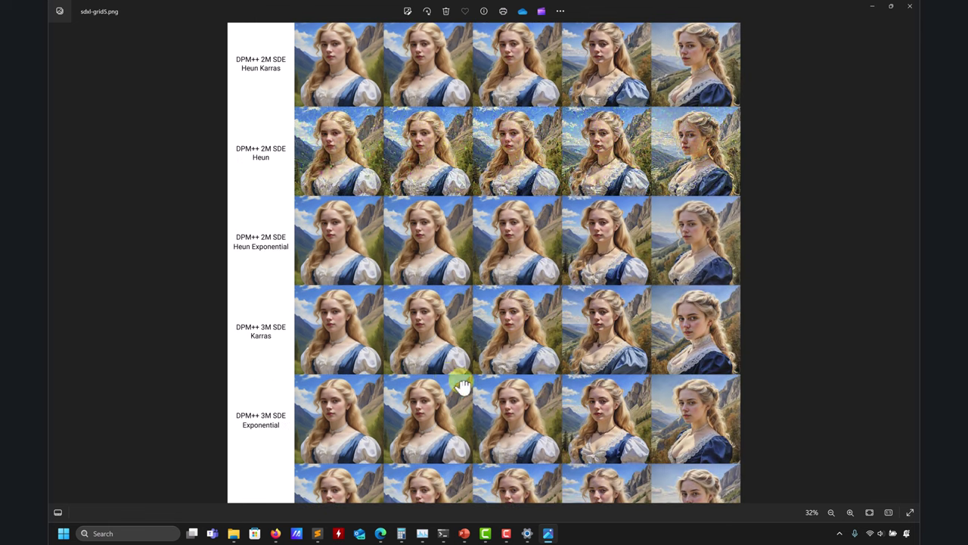
{"action": "scroll", "coordinate": [463, 385], "scroll_direction": "down", "scroll_amount": 11}
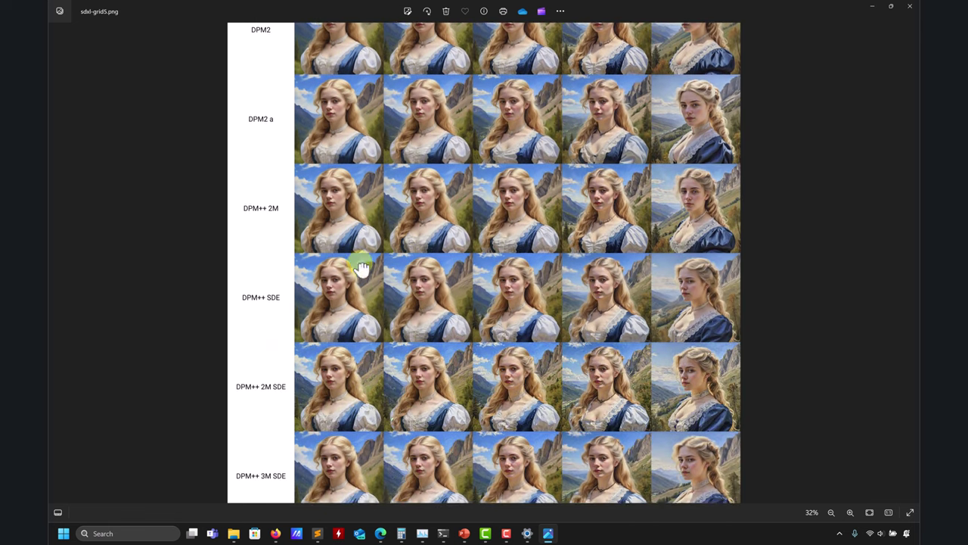
{"action": "scroll", "coordinate": [361, 269], "scroll_direction": "down", "scroll_amount": 8}
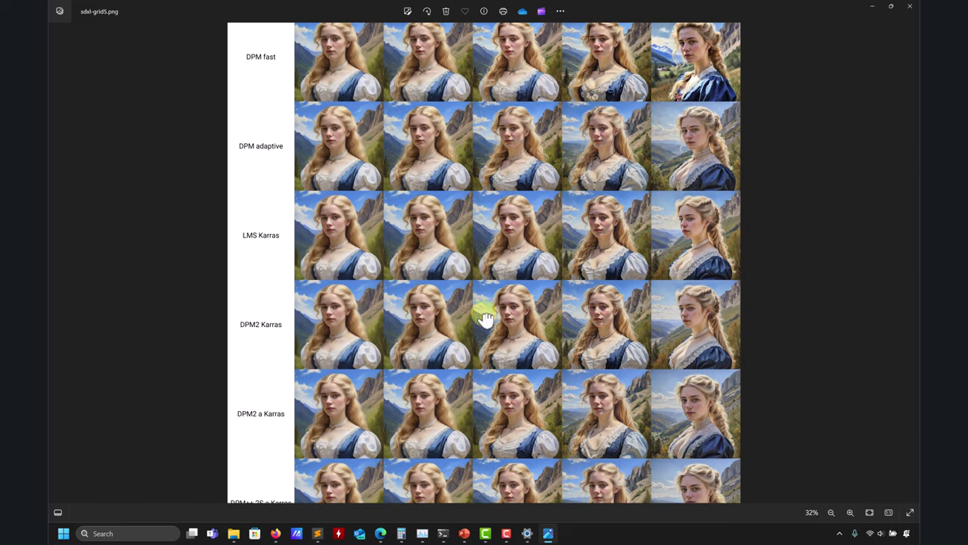
{"action": "scroll", "coordinate": [380, 222], "scroll_direction": "down", "scroll_amount": 4}
{"action": "scroll", "coordinate": [450, 306], "scroll_direction": "down", "scroll_amount": 2}
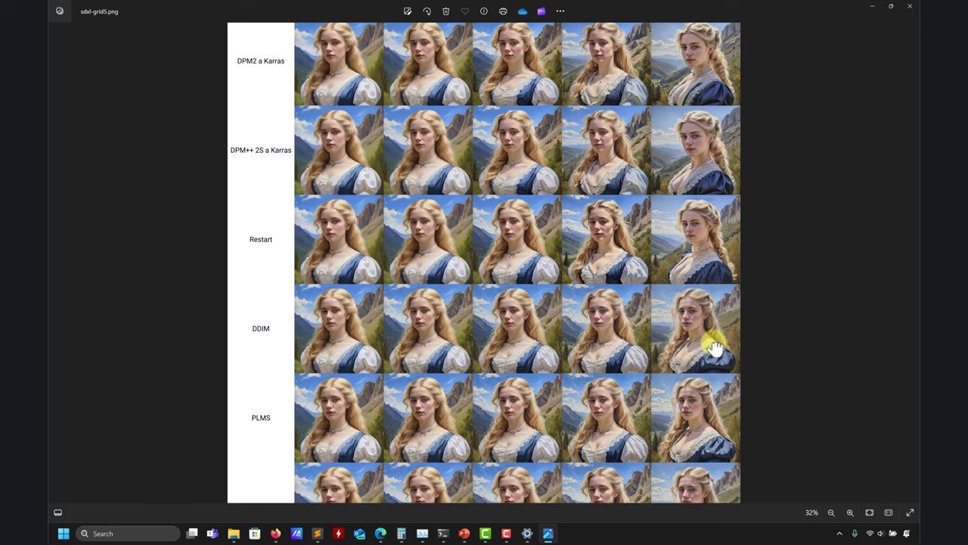
{"action": "scroll", "coordinate": [371, 249], "scroll_direction": "down", "scroll_amount": 1}
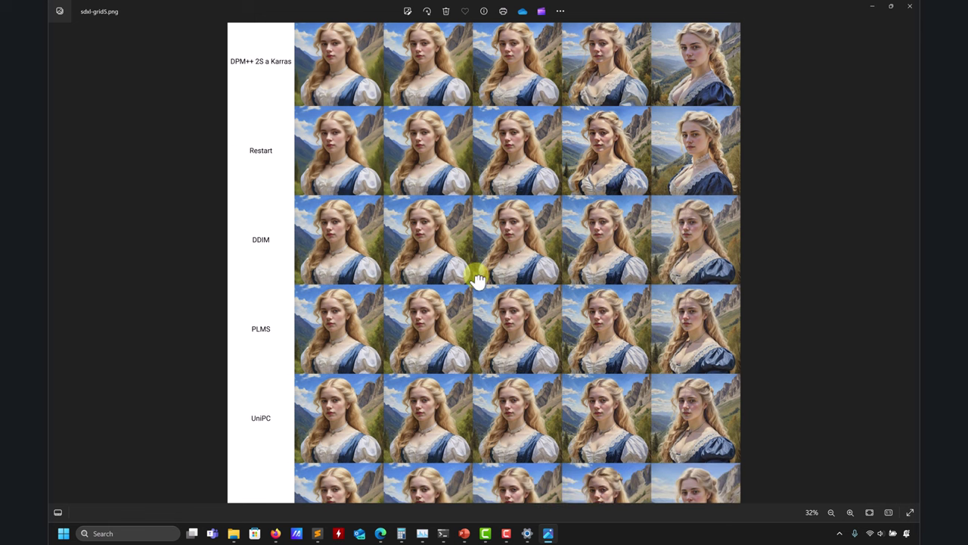
{"action": "scroll", "coordinate": [476, 276], "scroll_direction": "down", "scroll_amount": 1}
{"action": "scroll", "coordinate": [478, 280], "scroll_direction": "up", "scroll_amount": 1}
{"action": "scroll", "coordinate": [467, 329], "scroll_direction": "down", "scroll_amount": 5}
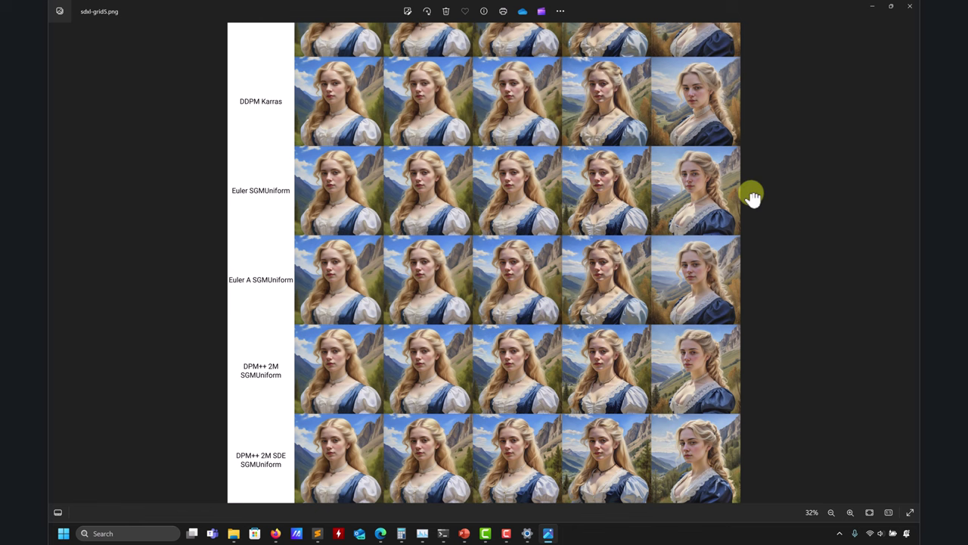
{"action": "left_click", "coordinate": [908, 10]}
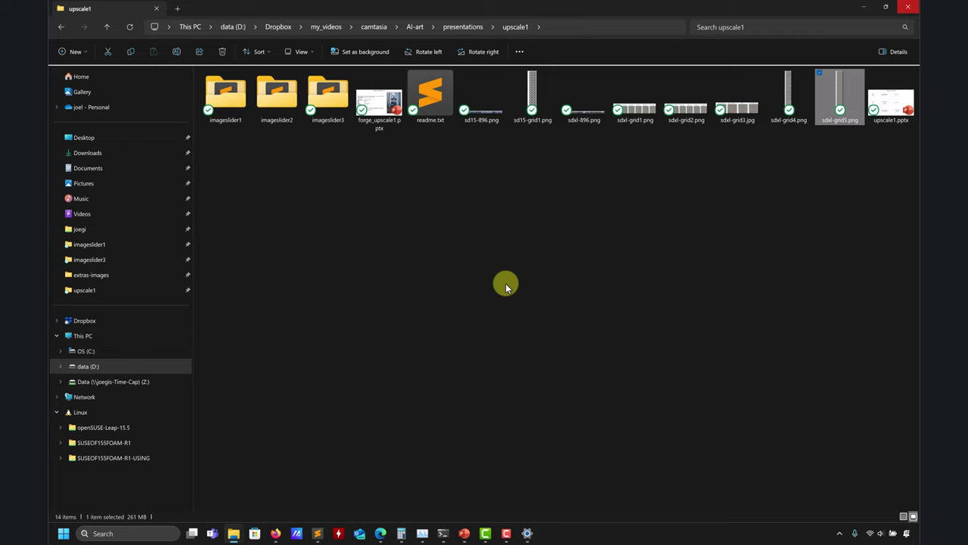
Switch to the Civitai models page in Edge, open Juggernaut XL and browse its list of available versions
{"action": "left_click", "coordinate": [383, 534]}
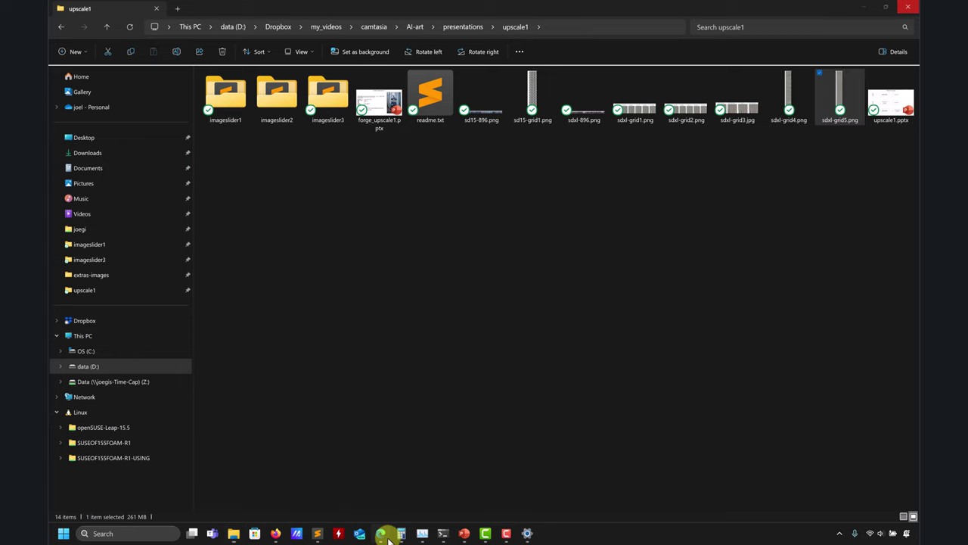
{"action": "left_click", "coordinate": [223, 7]}
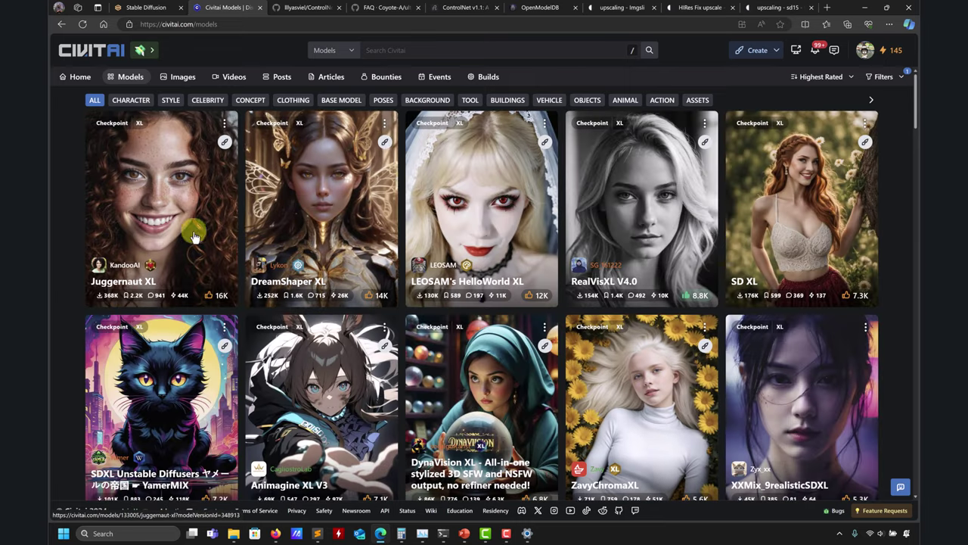
{"action": "left_click", "coordinate": [164, 194]}
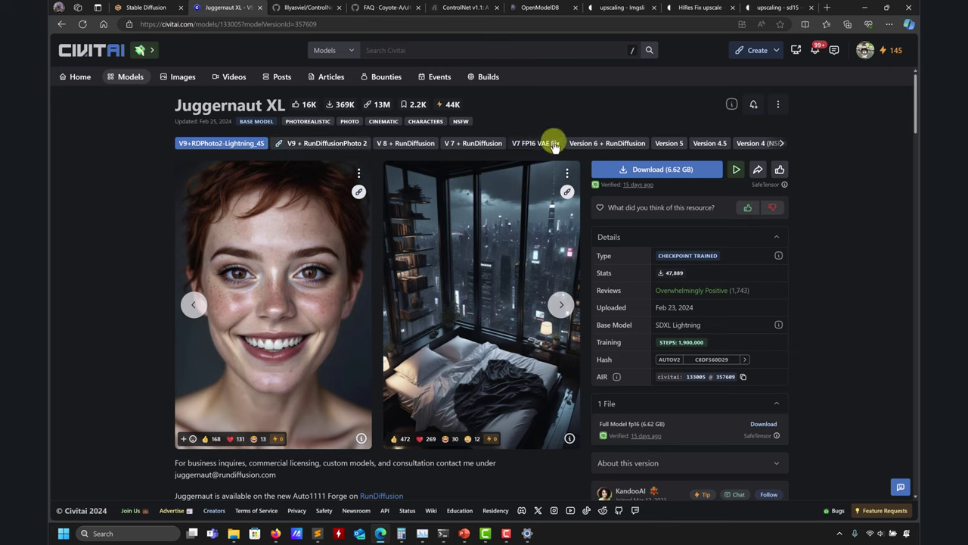
{"action": "left_click", "coordinate": [783, 146]}
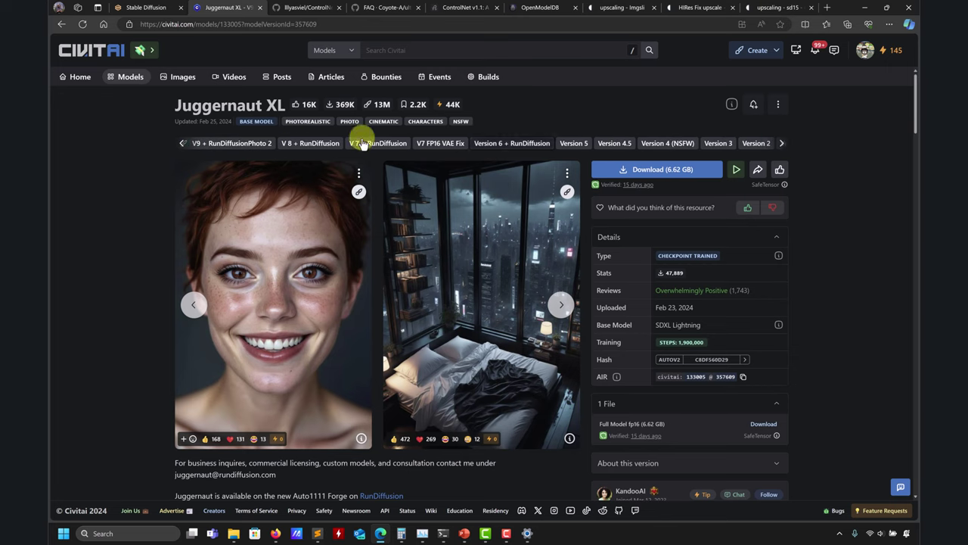
{"action": "left_click", "coordinate": [179, 145]}
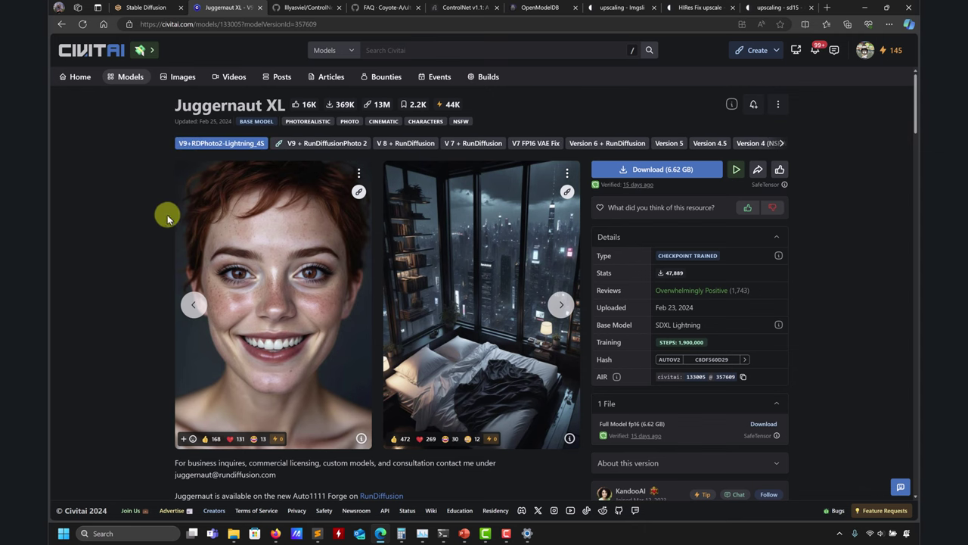
Expand the Juggernaut XL description and examine the recommended settings for the Lightning and normal versions, highlighting the Lightning sampler
{"action": "scroll", "coordinate": [274, 348], "scroll_direction": "down", "scroll_amount": 4}
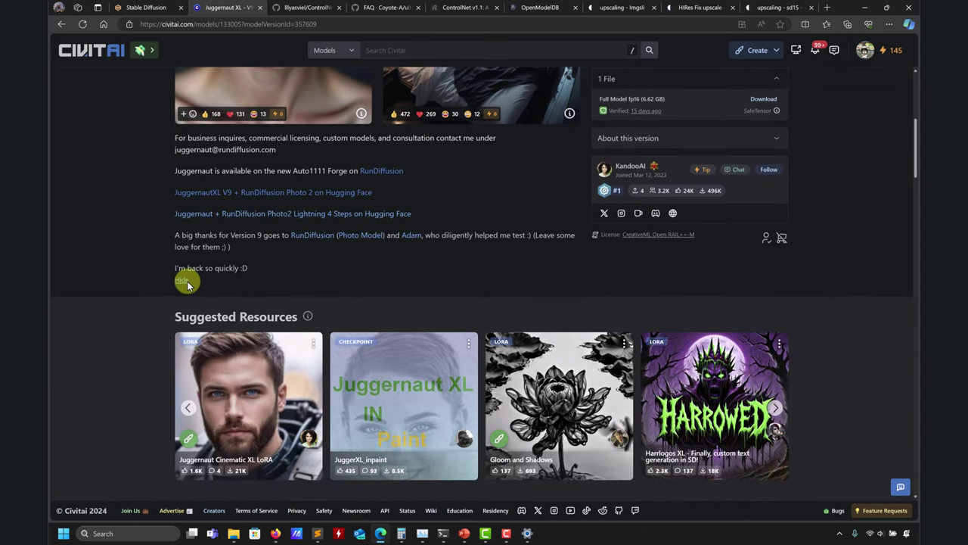
{"action": "left_click", "coordinate": [191, 278]}
{"action": "scroll", "coordinate": [408, 236], "scroll_direction": "down", "scroll_amount": 3}
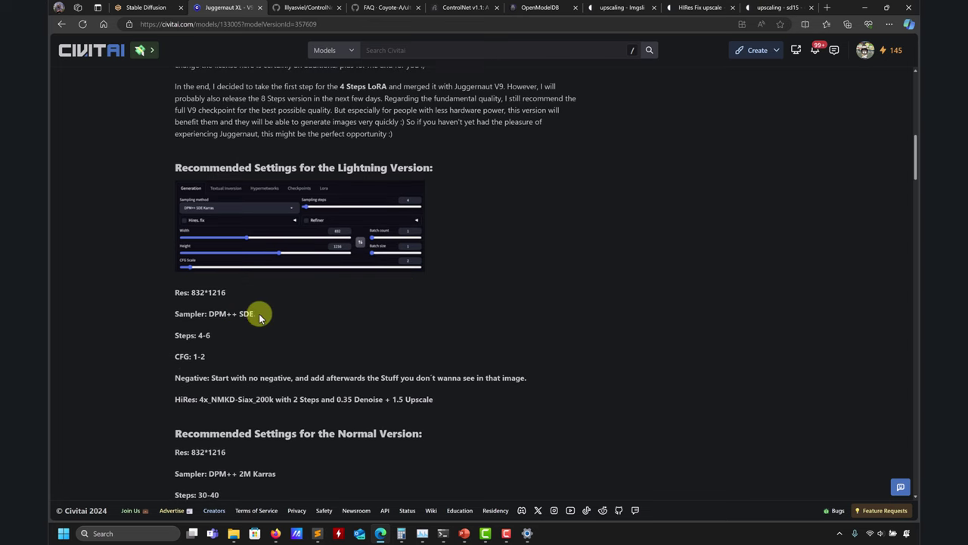
{"action": "left_click_drag", "start_coordinate": [259, 313], "coordinate": [150, 313]}
{"action": "scroll", "coordinate": [384, 352], "scroll_direction": "down", "scroll_amount": 2}
{"action": "scroll", "coordinate": [186, 146], "scroll_direction": "up", "scroll_amount": 6}
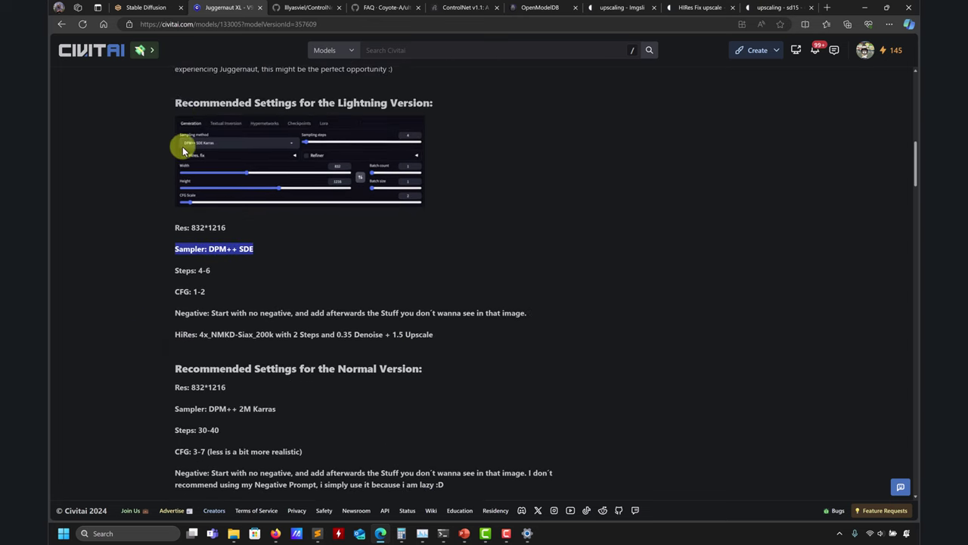
Open the DreamShaper XL model page, browse its versions through to alpha1 (xl0.9), and return to the models overview
{"action": "left_click", "coordinate": [60, 24]}
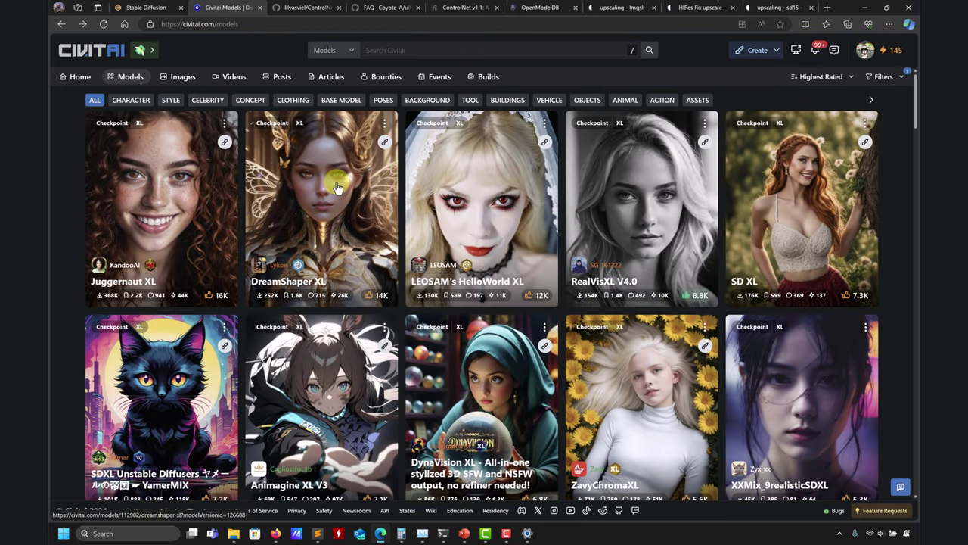
{"action": "left_click", "coordinate": [337, 187]}
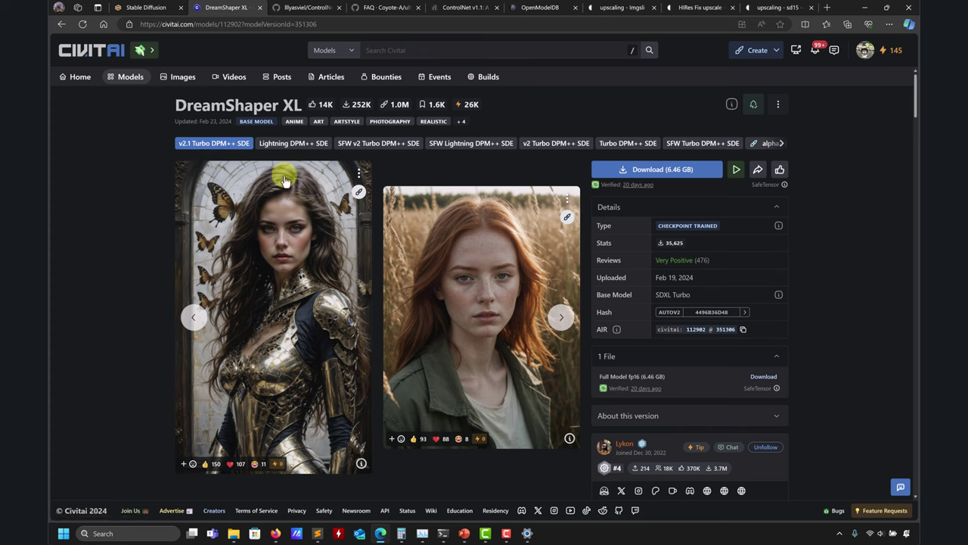
{"action": "left_click", "coordinate": [781, 144]}
{"action": "left_click", "coordinate": [781, 143]}
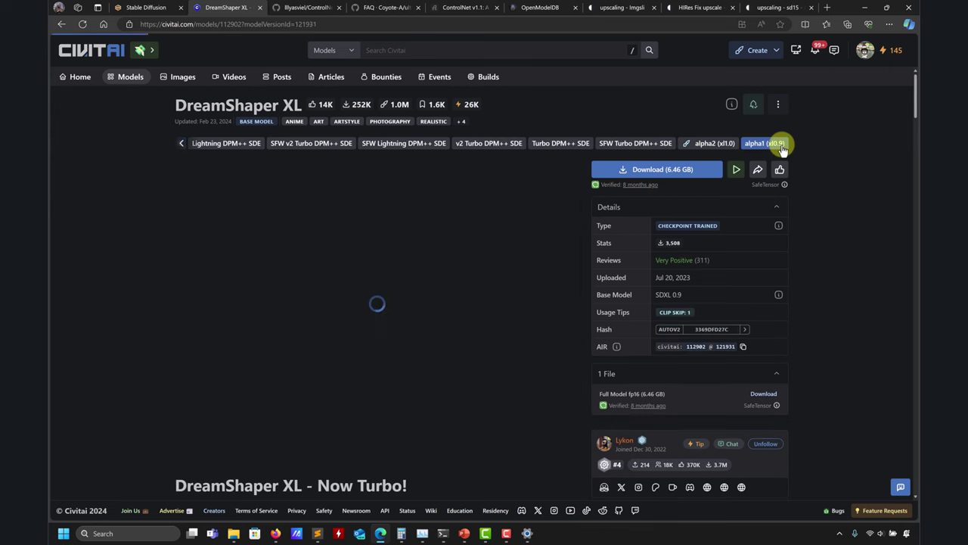
{"action": "left_click", "coordinate": [61, 24]}
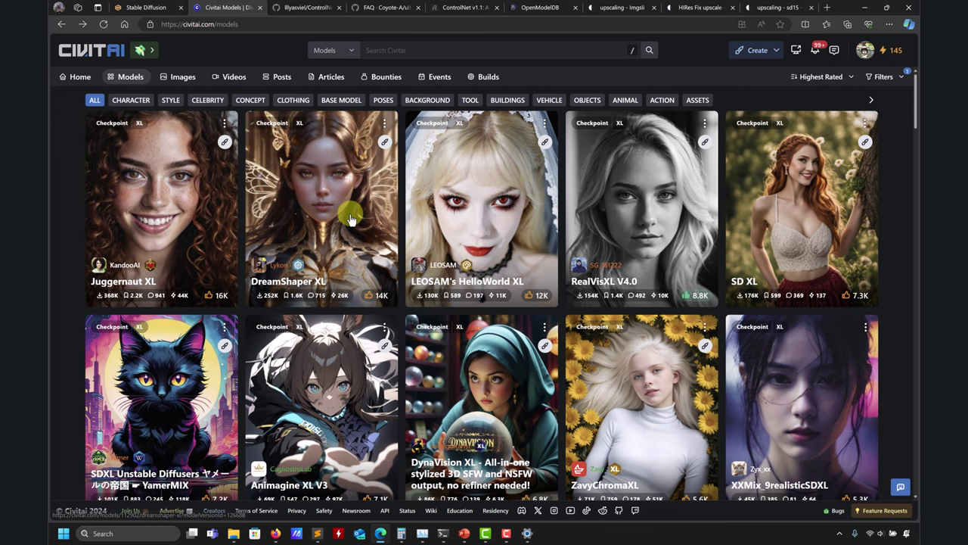
Reopen DreamShaper XL to skim its page and show all its tags, and go back to the Juggernaut XL page
{"action": "left_click", "coordinate": [335, 227]}
{"action": "scroll", "coordinate": [345, 378], "scroll_direction": "down", "scroll_amount": 10}
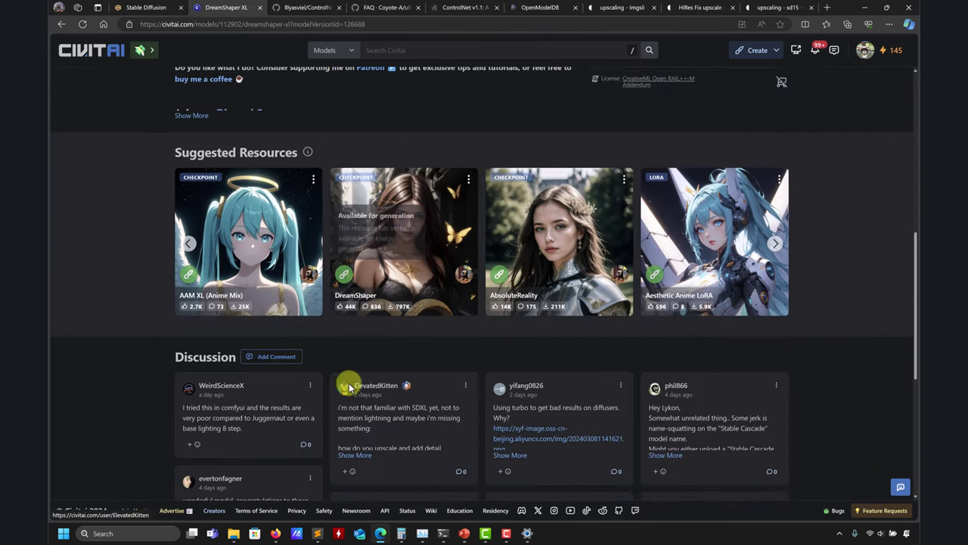
{"action": "scroll", "coordinate": [253, 225], "scroll_direction": "up", "scroll_amount": 10}
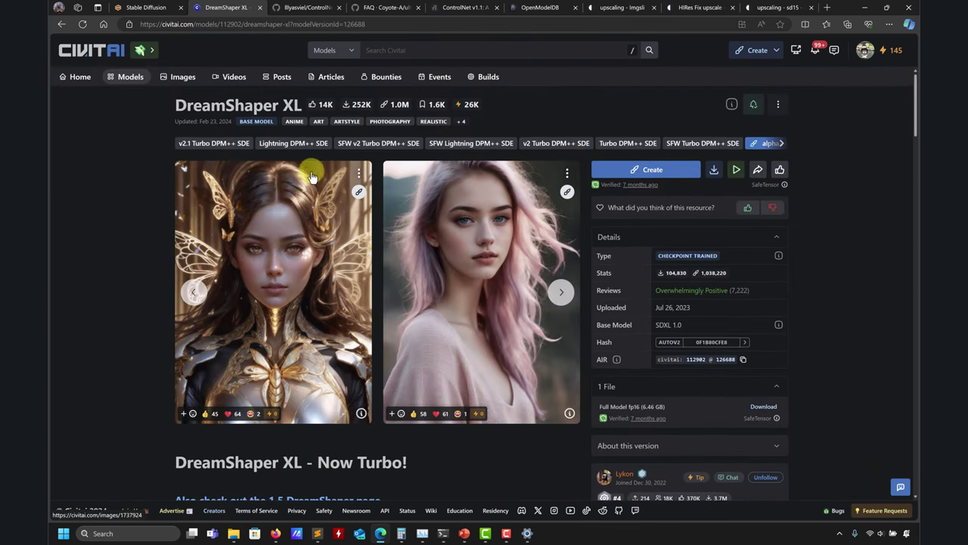
{"action": "left_click", "coordinate": [461, 126]}
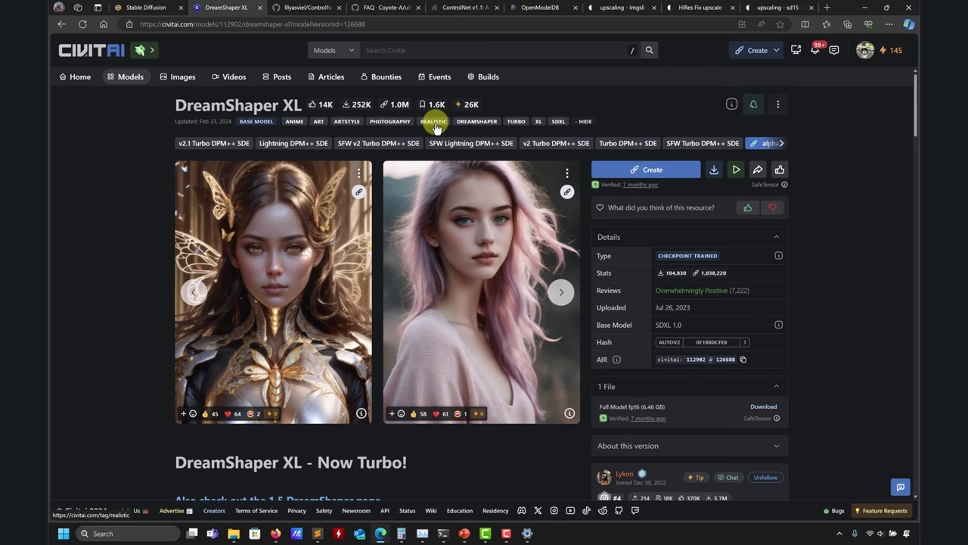
{"action": "left_click", "coordinate": [61, 24]}
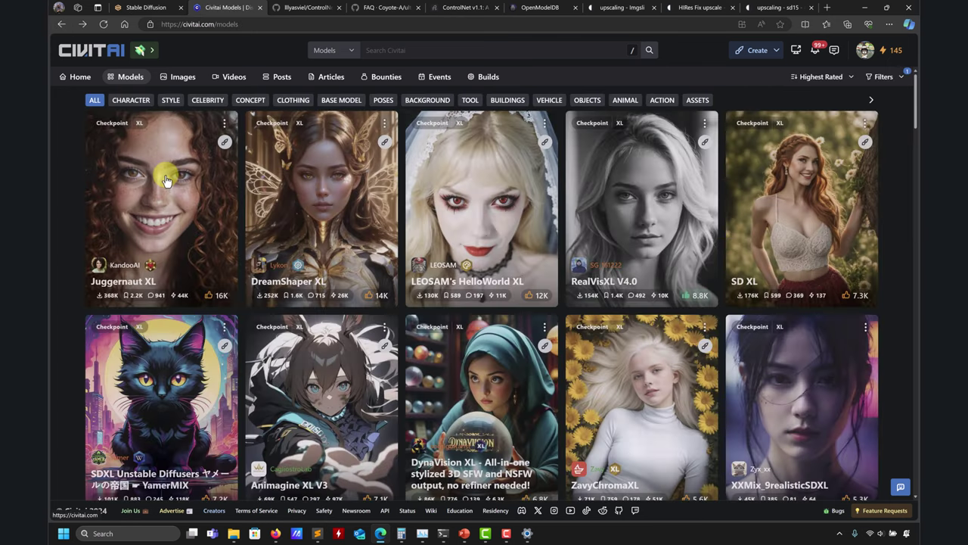
{"action": "left_click", "coordinate": [166, 180]}
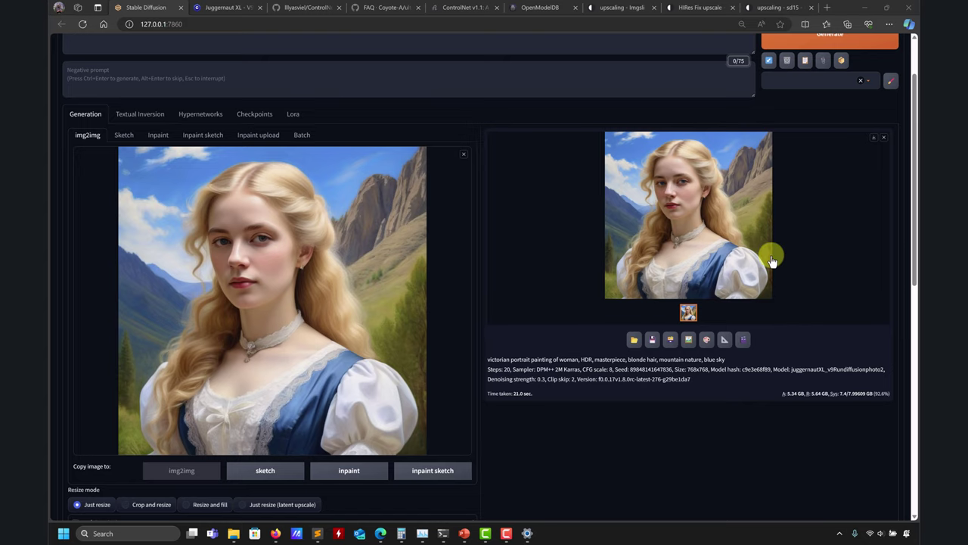
View the whole 4X-ultrasharp portrait in the imgsli upscaling comparison and return to the Stable Diffusion page
{"action": "left_click", "coordinate": [614, 9]}
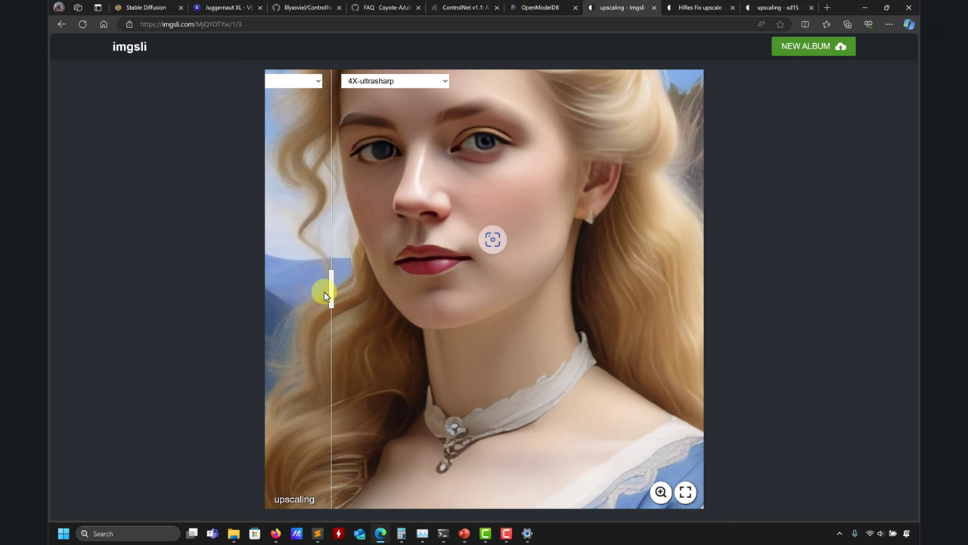
{"action": "scroll", "coordinate": [486, 287], "scroll_direction": "up", "scroll_amount": 3}
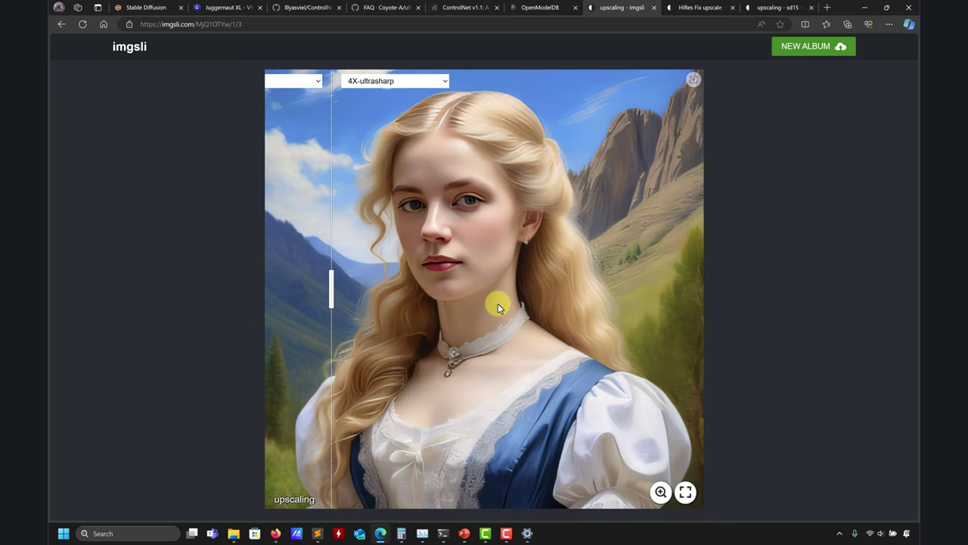
{"action": "left_click", "coordinate": [139, 7]}
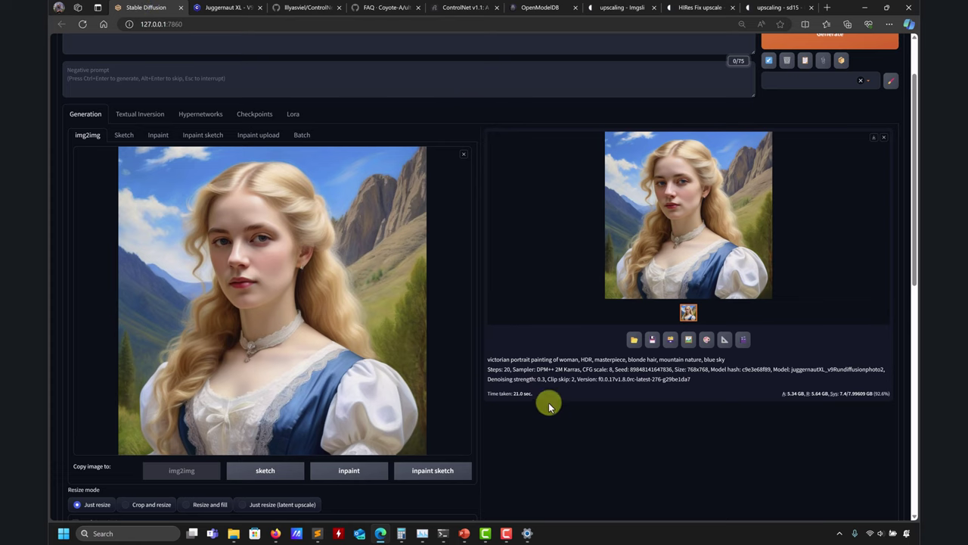
Open the txt2img page, enable Hires. fix and expand its settings
{"action": "scroll", "coordinate": [564, 437], "scroll_direction": "up", "scroll_amount": 2}
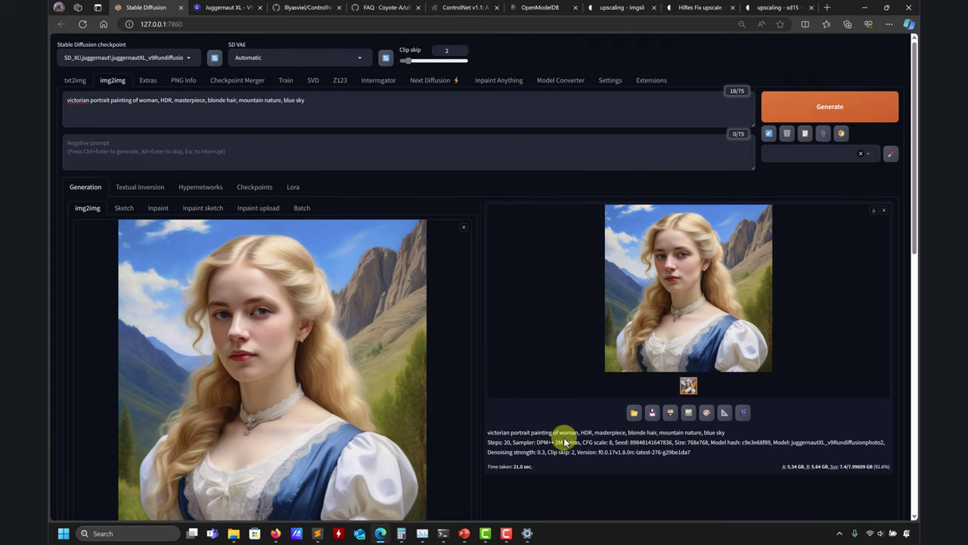
{"action": "left_click", "coordinate": [76, 82]}
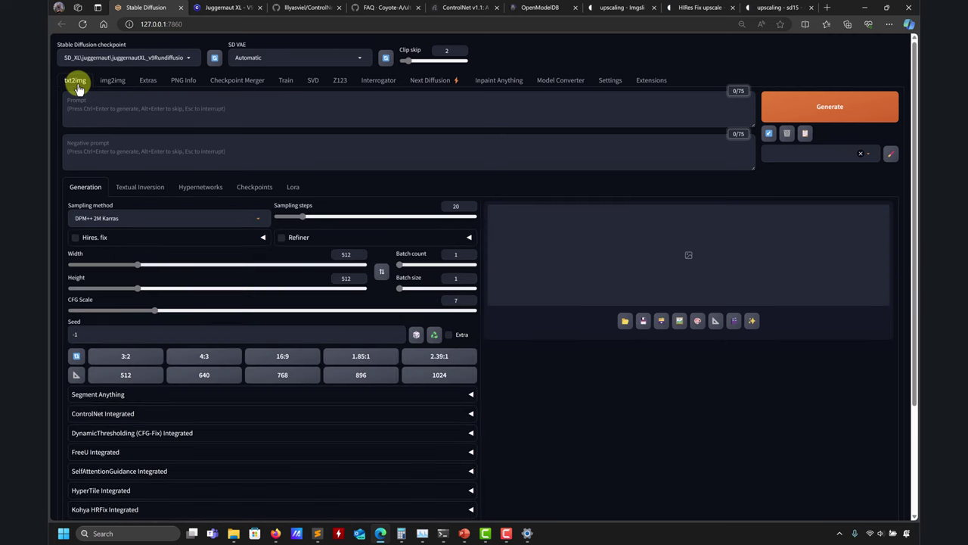
{"action": "left_click", "coordinate": [76, 238]}
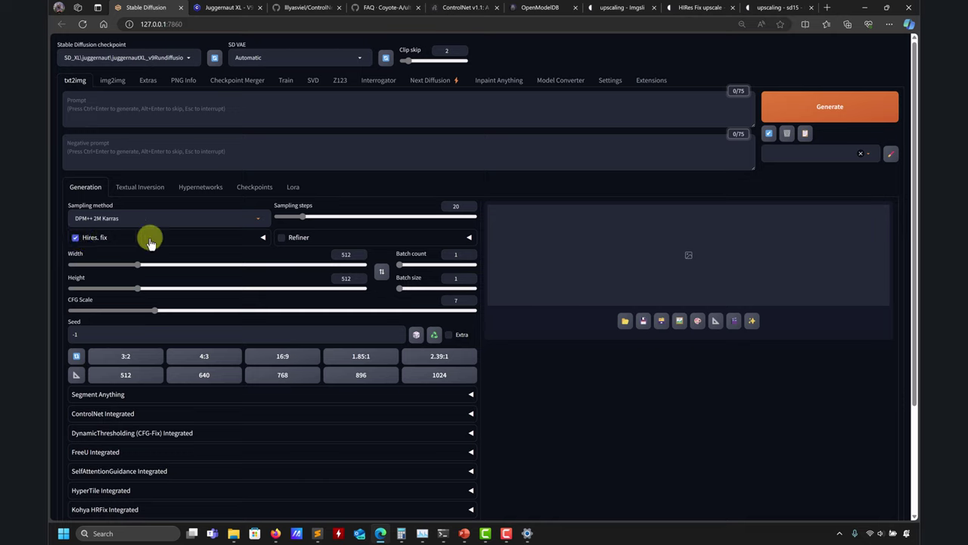
{"action": "left_click", "coordinate": [262, 239]}
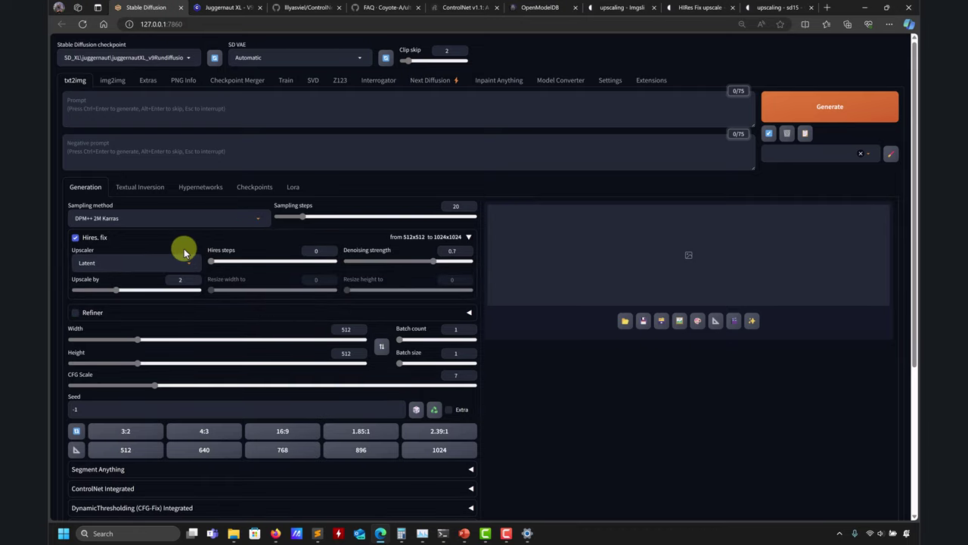
Examine the available sampling methods and the Hires. fix upscalers without changing either selection
{"action": "left_click", "coordinate": [121, 218]}
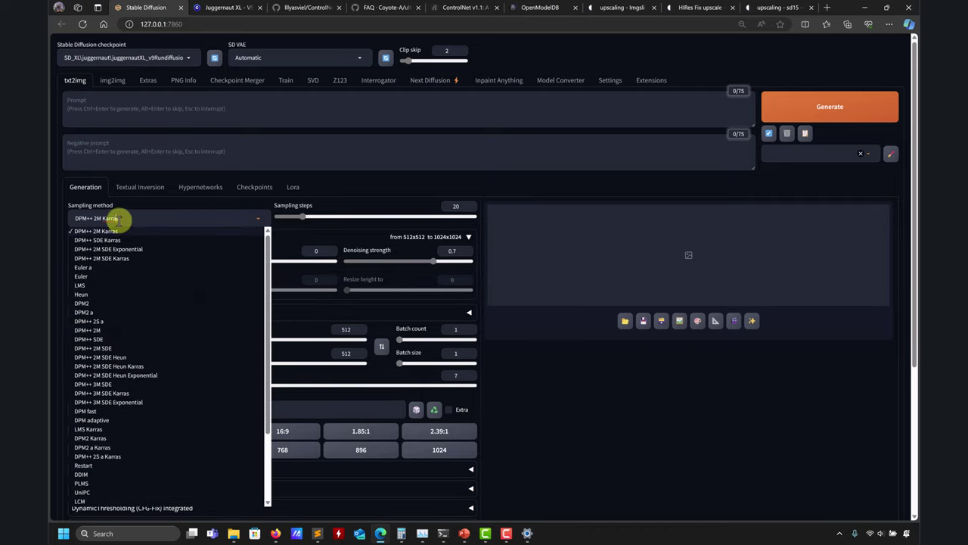
{"action": "left_click", "coordinate": [568, 406]}
{"action": "left_click", "coordinate": [150, 259]}
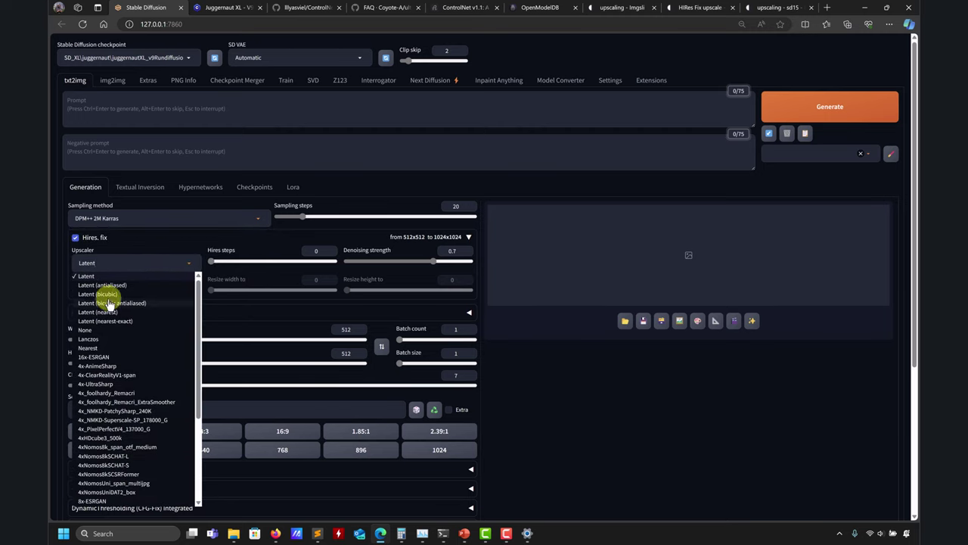
{"action": "left_click", "coordinate": [562, 405]}
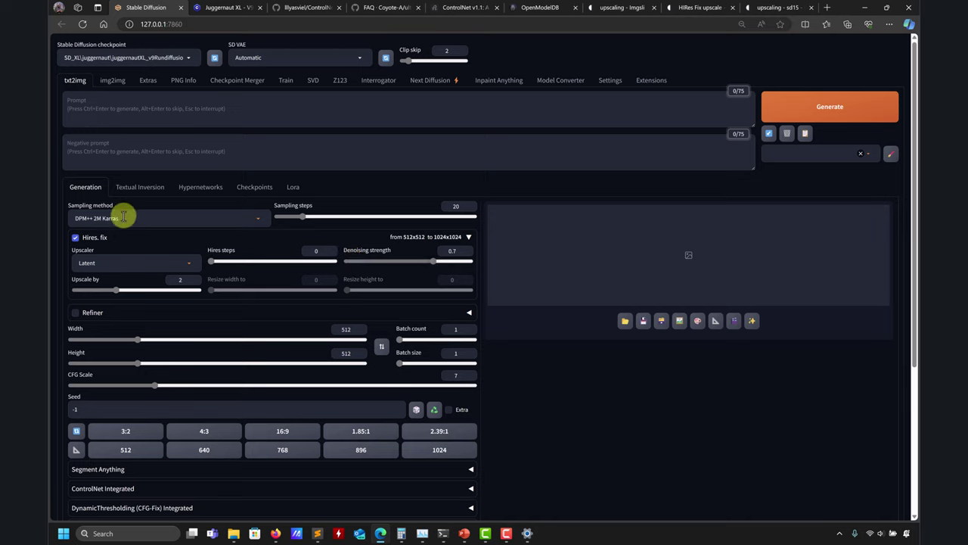
Turn off and collapse Hires. fix, and switch between the txt2img and img2img pages, ending on img2img
{"action": "left_click", "coordinate": [76, 238]}
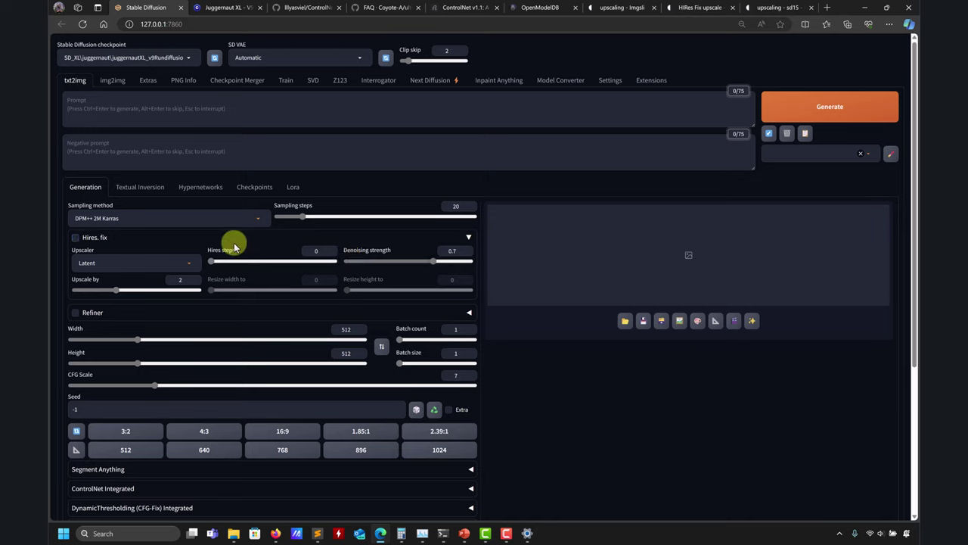
{"action": "left_click", "coordinate": [468, 237]}
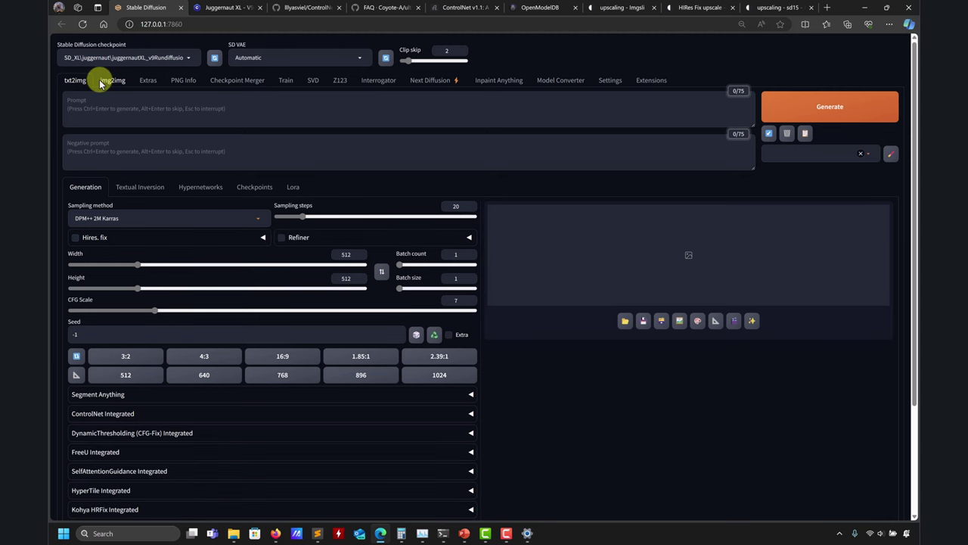
{"action": "left_click", "coordinate": [112, 80]}
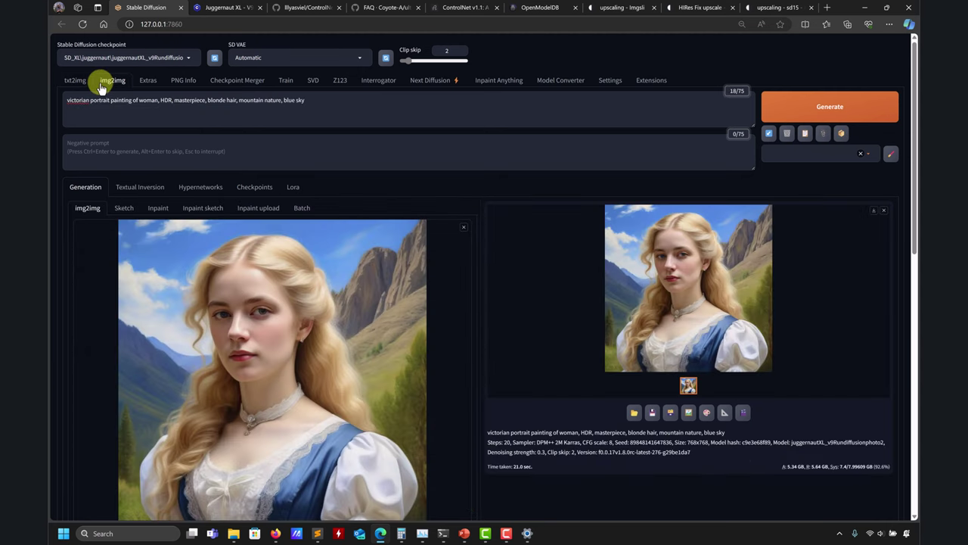
{"action": "left_click", "coordinate": [74, 80]}
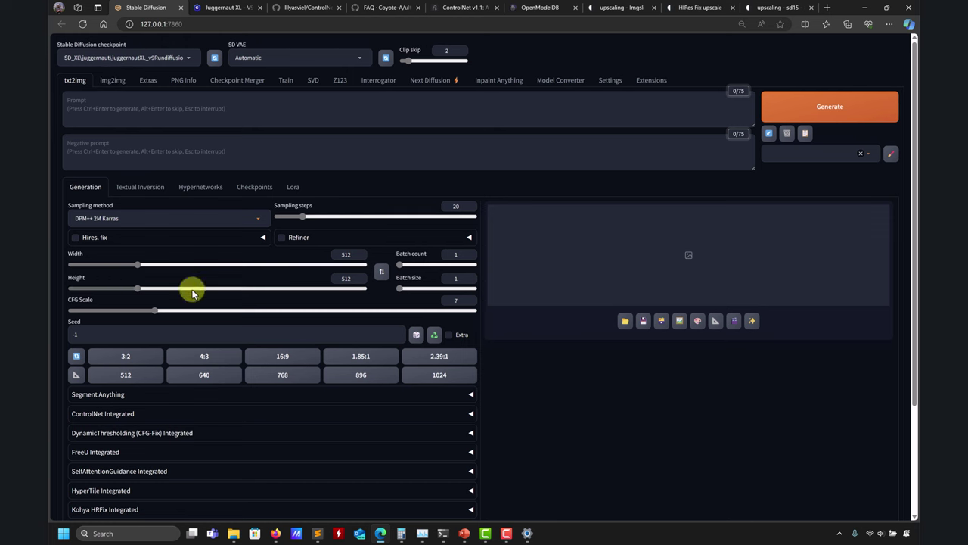
{"action": "left_click", "coordinate": [112, 80]}
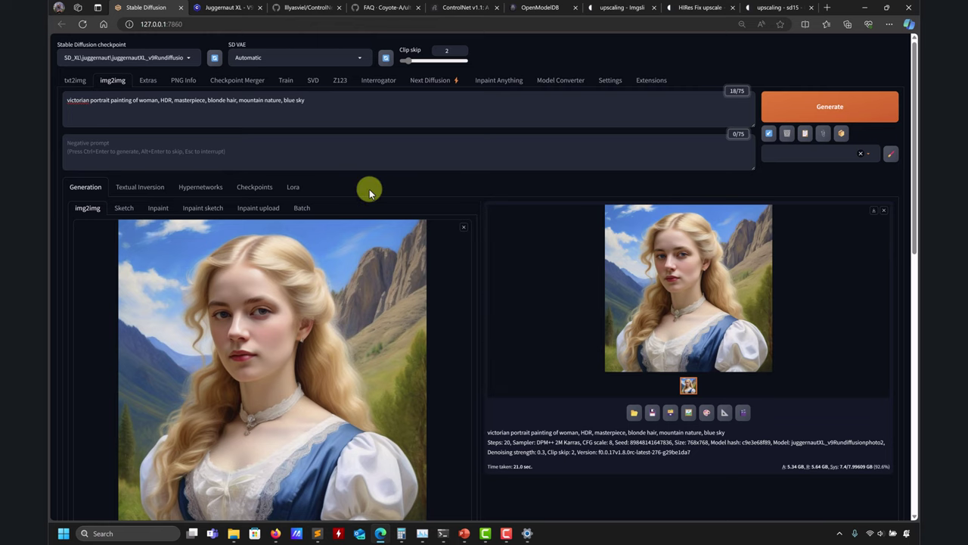
Open the Extras page and bring up the victorian_woman4 image folder over it
{"action": "left_click", "coordinate": [149, 81]}
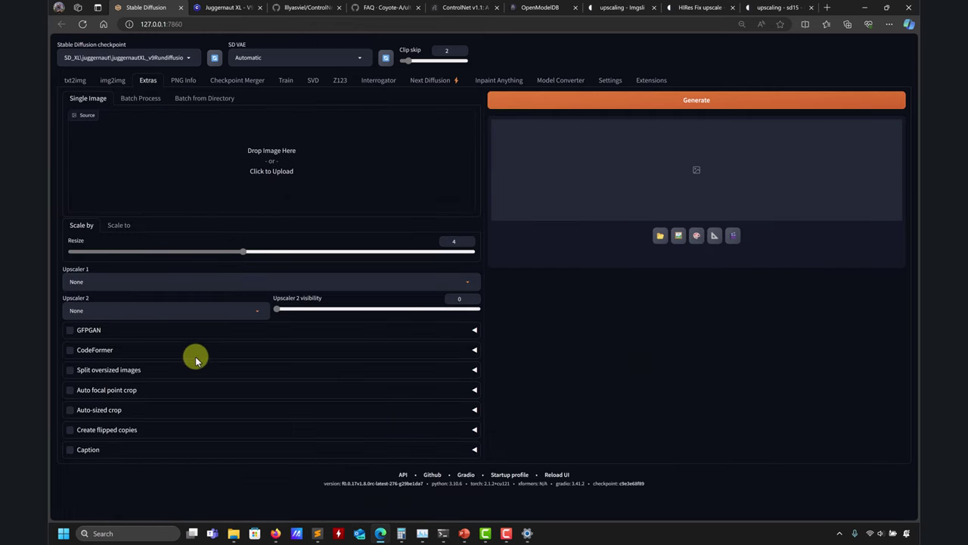
{"action": "mouse_move", "coordinate": [232, 535]}
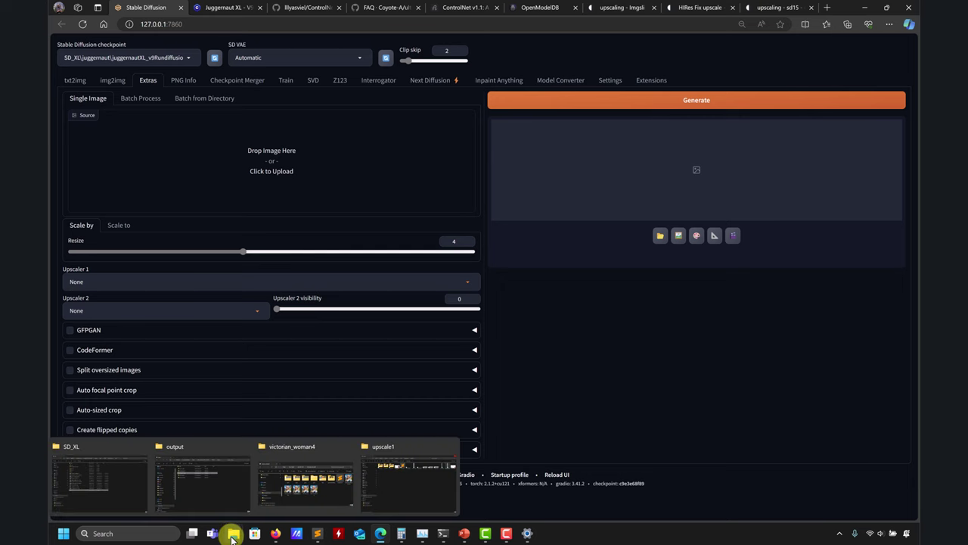
{"action": "left_click", "coordinate": [341, 490]}
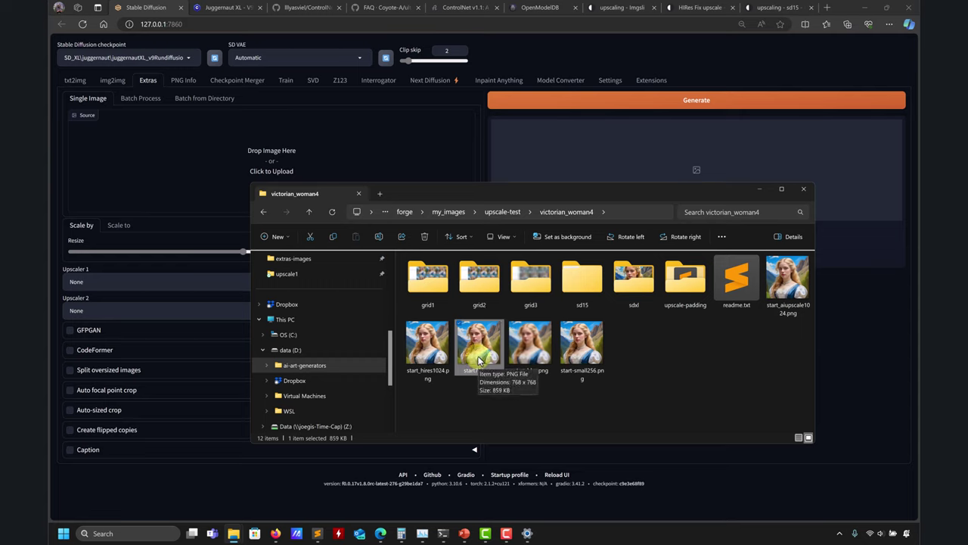
{"action": "left_click", "coordinate": [625, 414]}
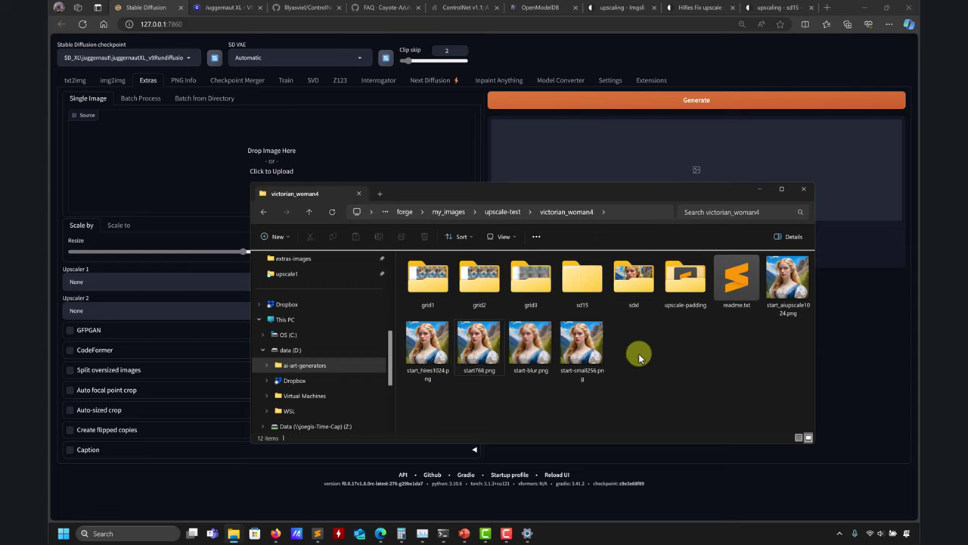
View start-small256.png in the image viewer, magnify the face to inspect its detail, and close the viewer
{"action": "left_click", "coordinate": [583, 350]}
{"action": "double_click", "coordinate": [583, 350]}
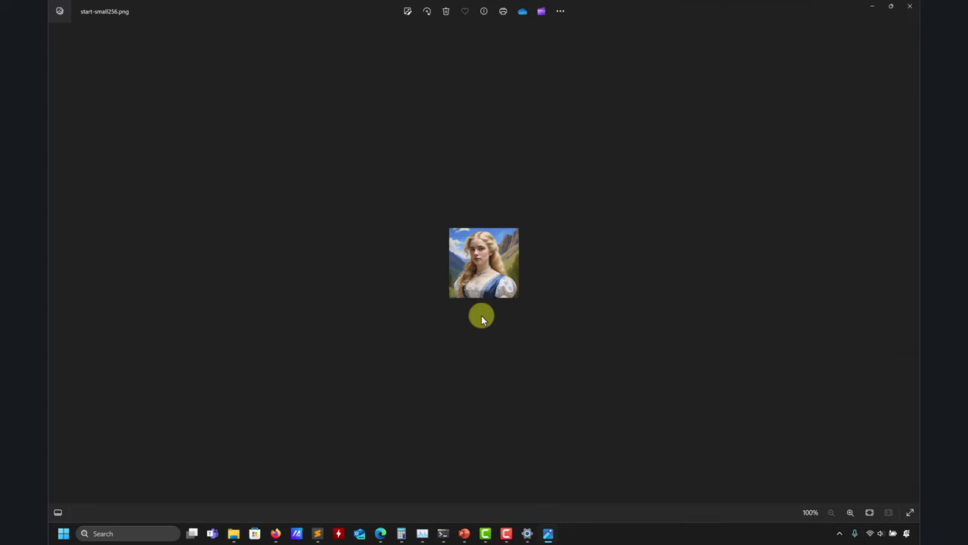
{"action": "scroll", "coordinate": [476, 277], "scroll_direction": "up", "scroll_amount": 10}
{"action": "scroll", "coordinate": [454, 237], "scroll_direction": "up", "scroll_amount": 10}
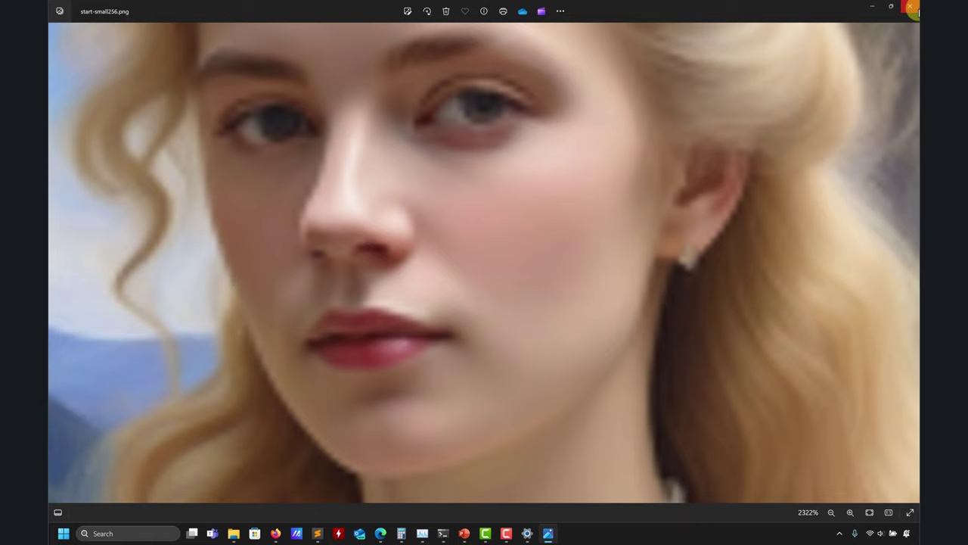
{"action": "left_click", "coordinate": [913, 8]}
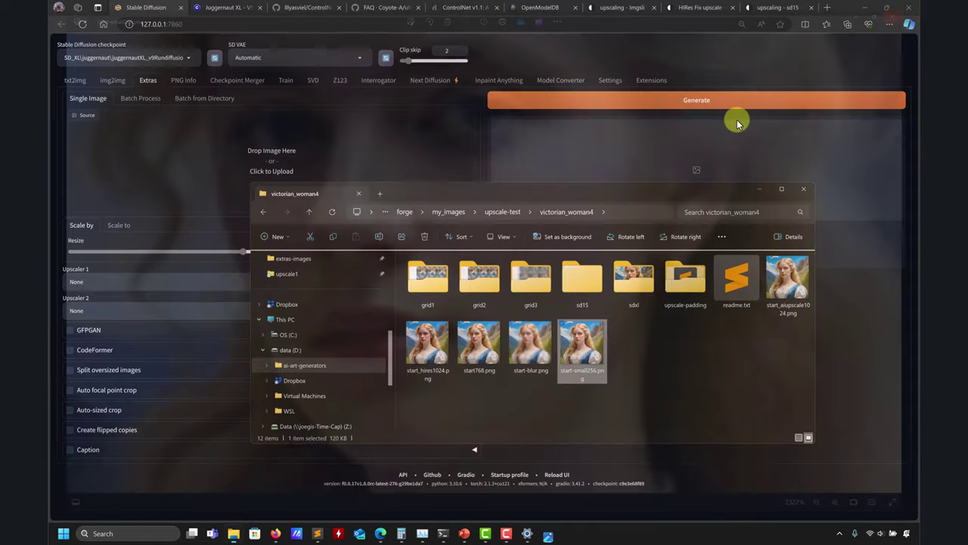
Load start-small256.png as the single source image in Extras and look through the available Upscaler 1 models
{"action": "left_click_drag", "start_coordinate": [593, 358], "coordinate": [226, 154]}
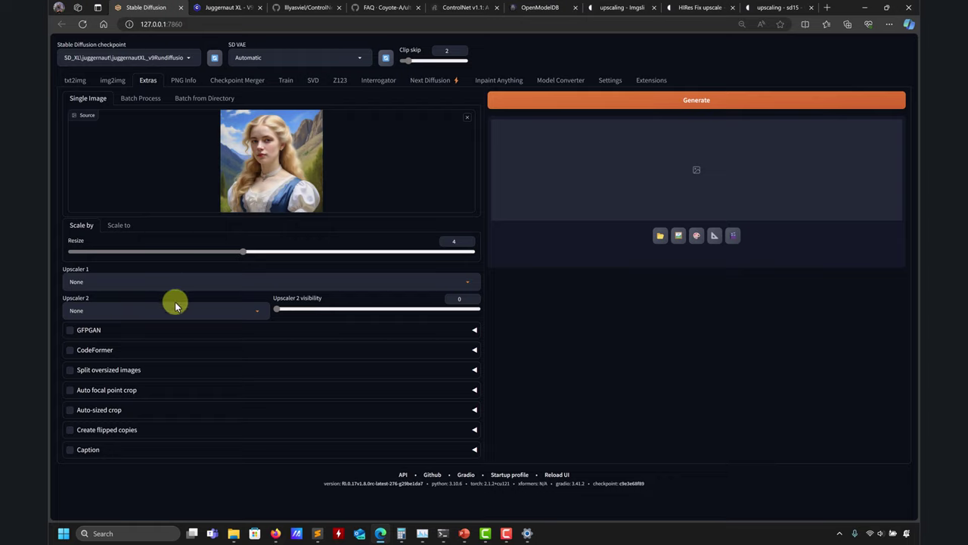
{"action": "left_click", "coordinate": [197, 280]}
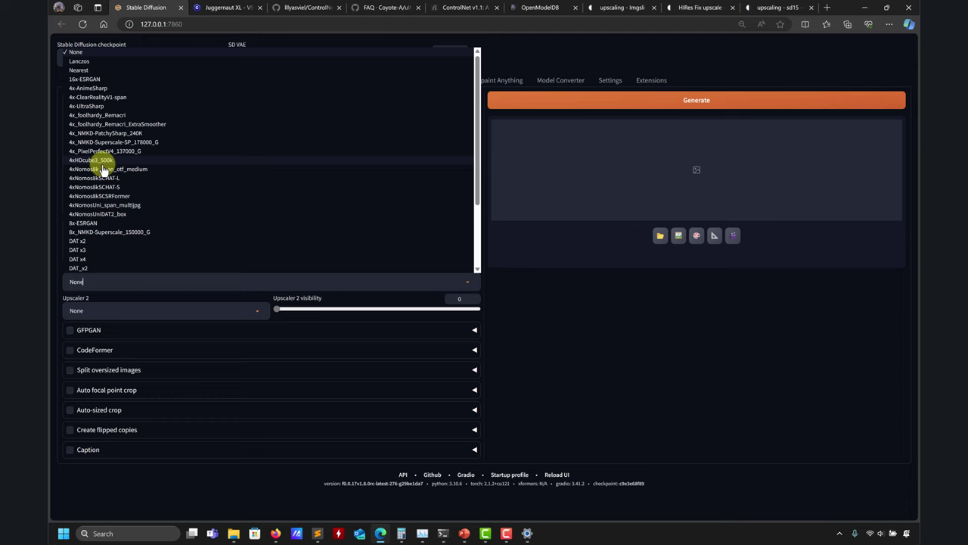
{"action": "left_click", "coordinate": [718, 378]}
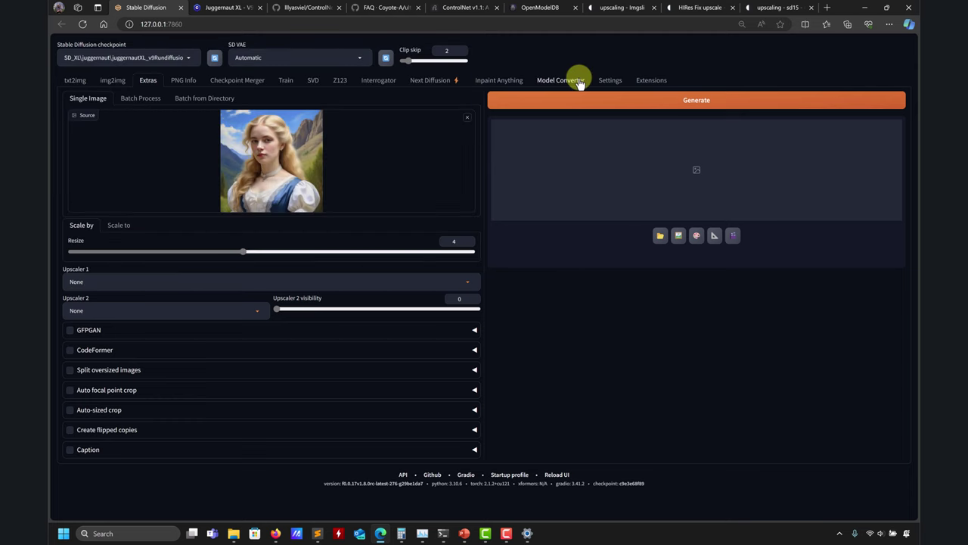
Switch to the OpenModelDB website and browse its catalogue of AI upscaling models, examining their types, scale factors and tags
{"action": "left_click", "coordinate": [540, 9]}
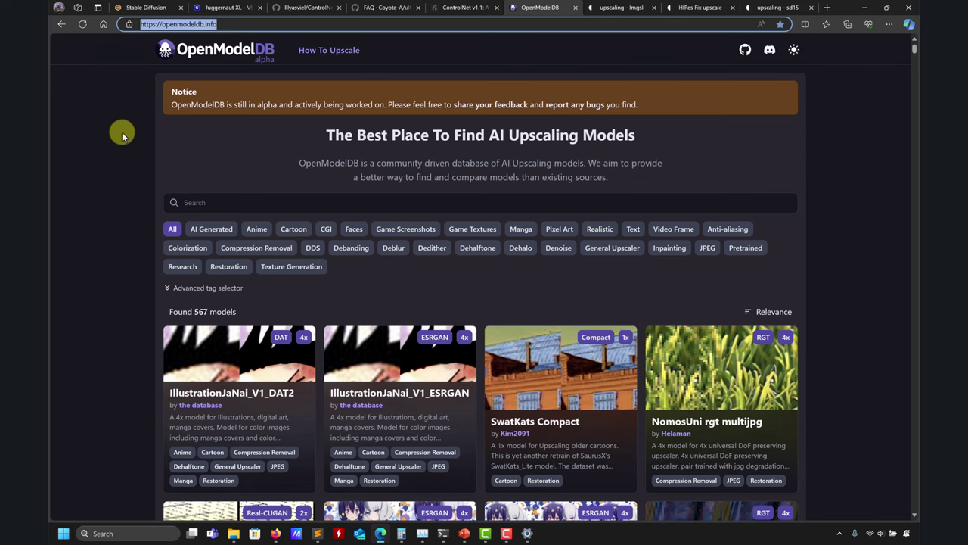
{"action": "scroll", "coordinate": [122, 131], "scroll_direction": "down", "scroll_amount": 12}
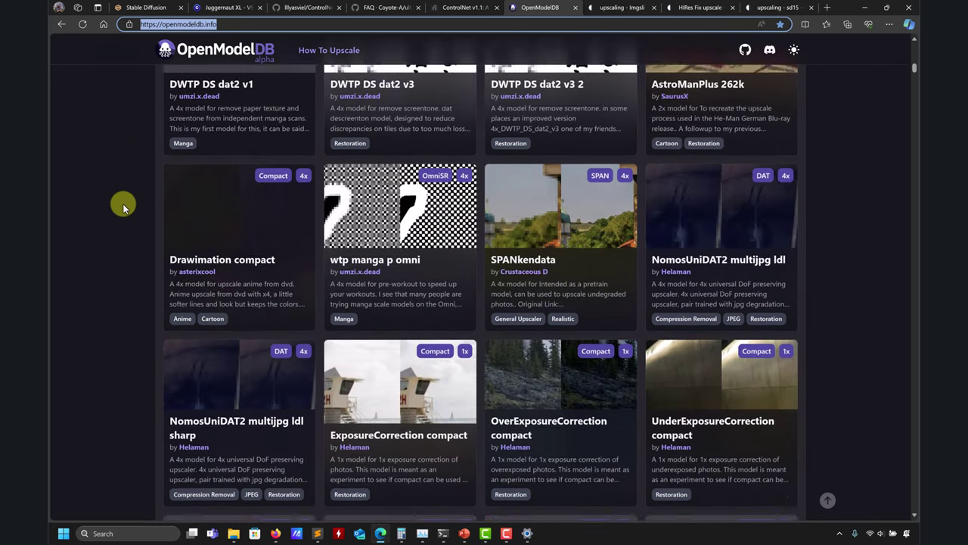
{"action": "scroll", "coordinate": [122, 204], "scroll_direction": "down", "scroll_amount": 6}
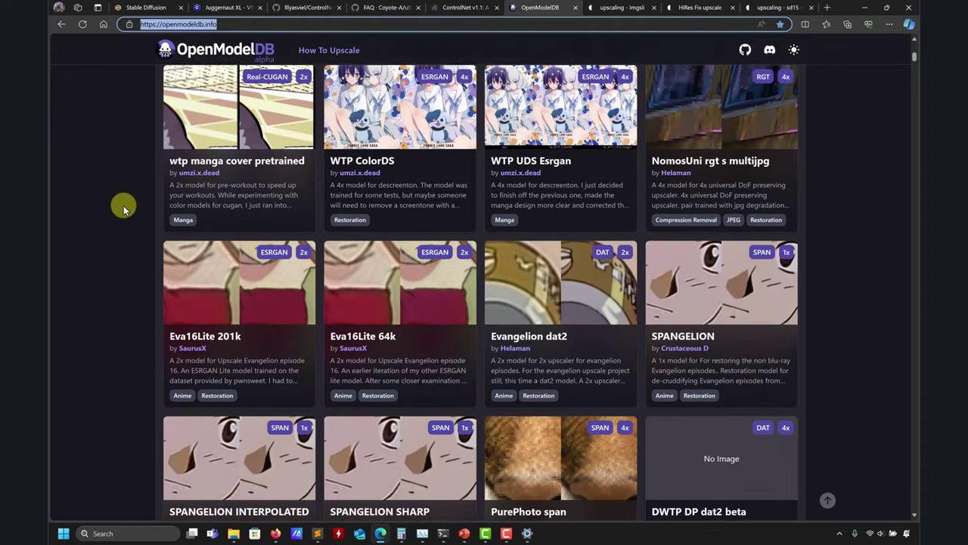
{"action": "key", "text": "Home"}
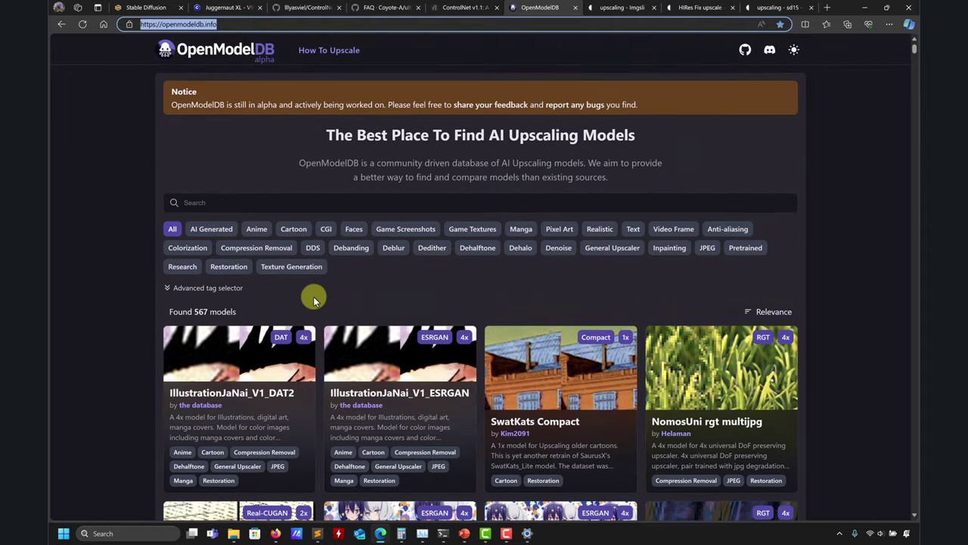
{"action": "scroll", "coordinate": [616, 283], "scroll_direction": "down", "scroll_amount": 20}
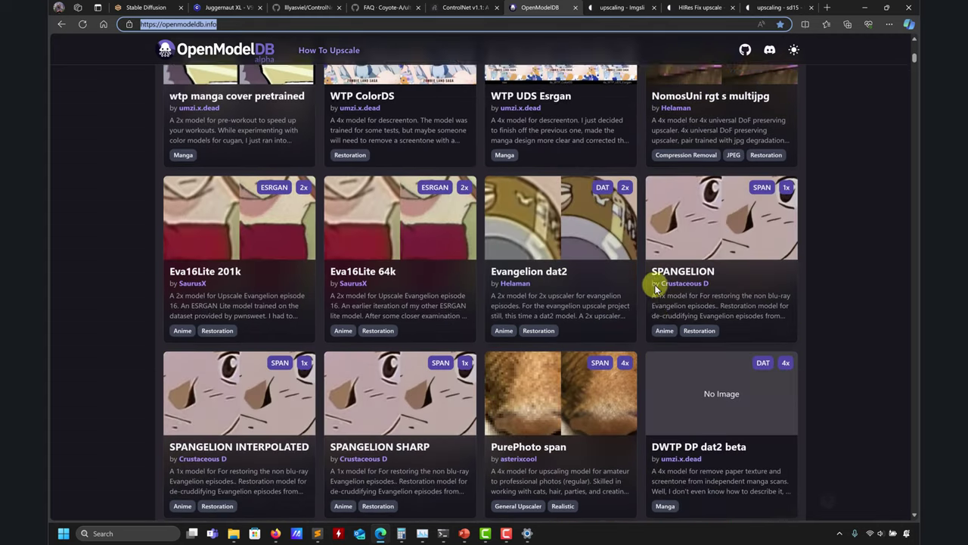
{"action": "scroll", "coordinate": [663, 293], "scroll_direction": "down", "scroll_amount": 8}
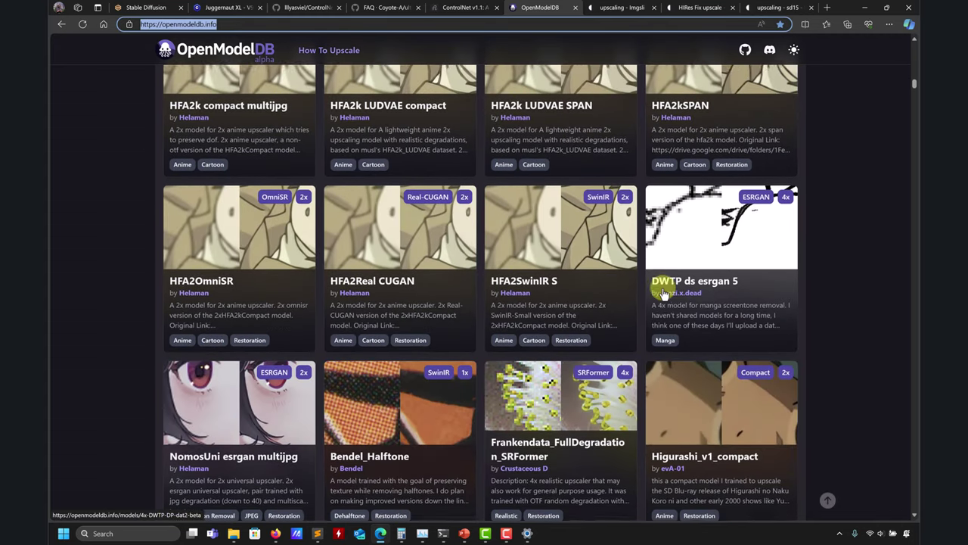
{"action": "scroll", "coordinate": [378, 292], "scroll_direction": "up", "scroll_amount": 5}
{"action": "scroll", "coordinate": [379, 292], "scroll_direction": "up", "scroll_amount": 3}
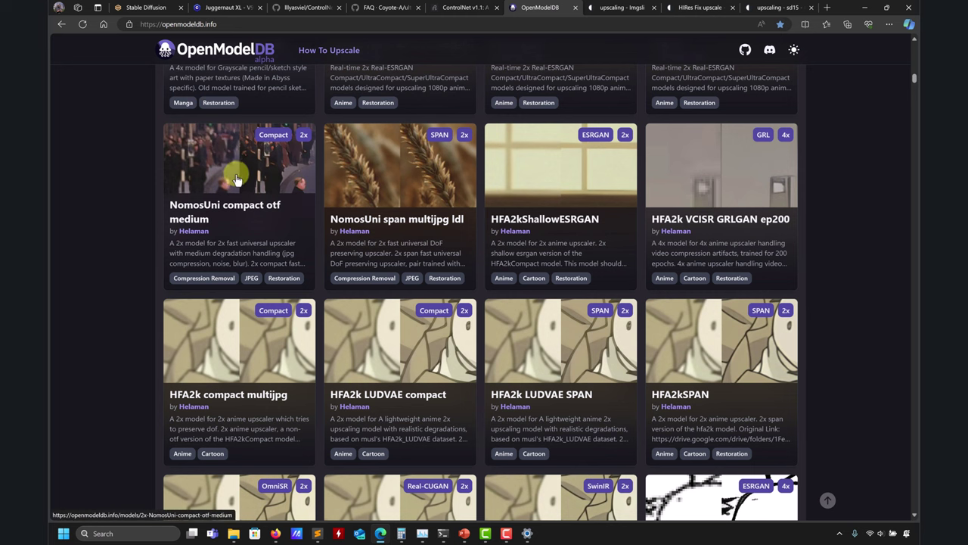
{"action": "scroll", "coordinate": [272, 208], "scroll_direction": "up", "scroll_amount": 8}
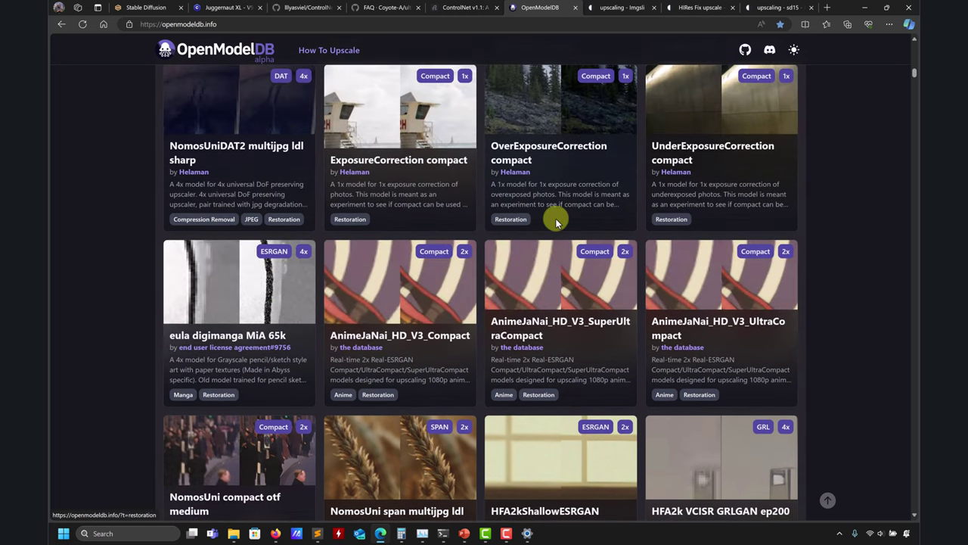
{"action": "scroll", "coordinate": [534, 223], "scroll_direction": "up", "scroll_amount": 10}
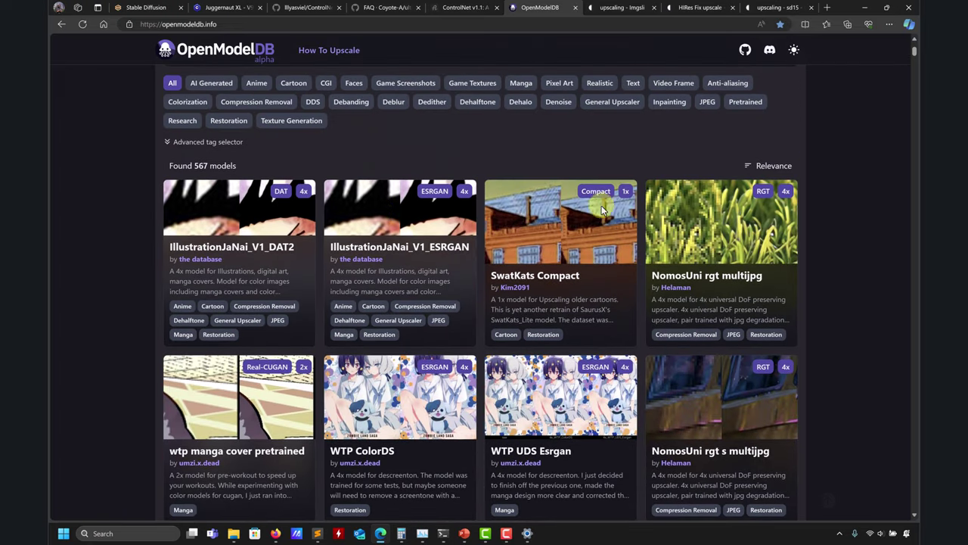
Return to the Extras page, bring up the SD_XL folder in File Explorer and go up to the webui models folder
{"action": "left_click", "coordinate": [136, 9]}
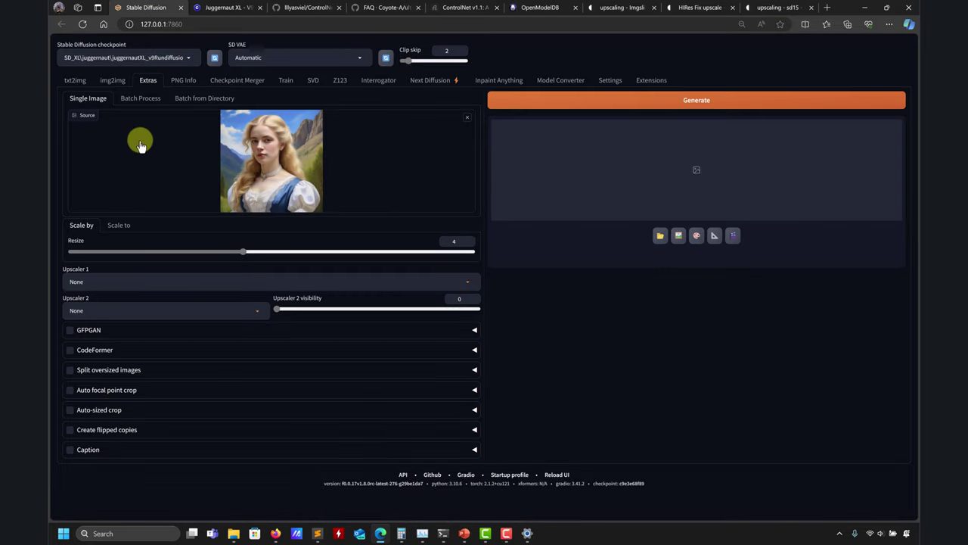
{"action": "mouse_move", "coordinate": [232, 535]}
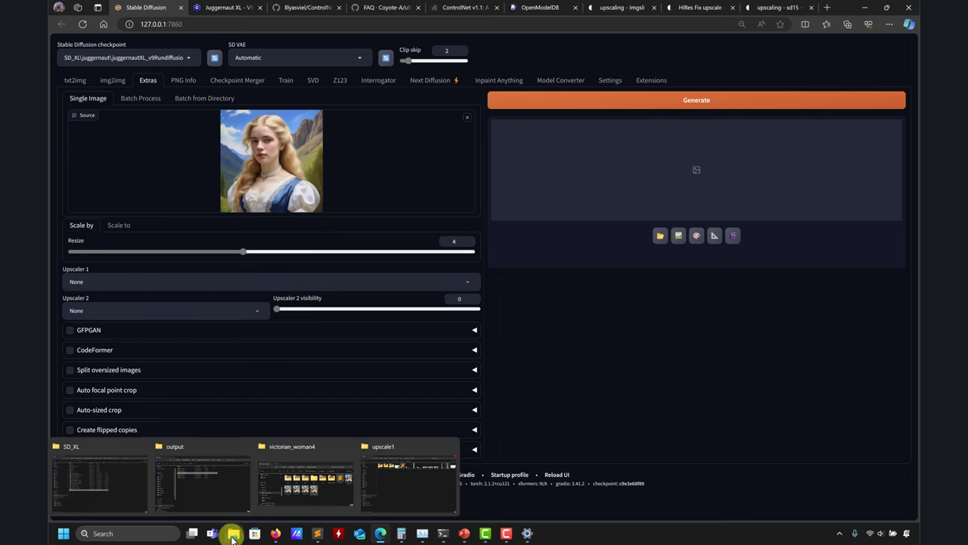
{"action": "left_click", "coordinate": [80, 479]}
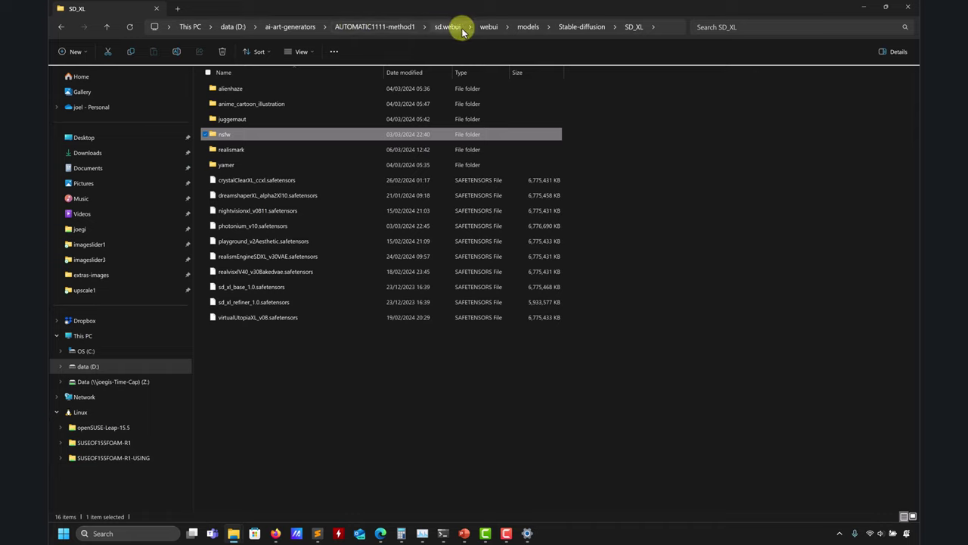
{"action": "left_click", "coordinate": [524, 27]}
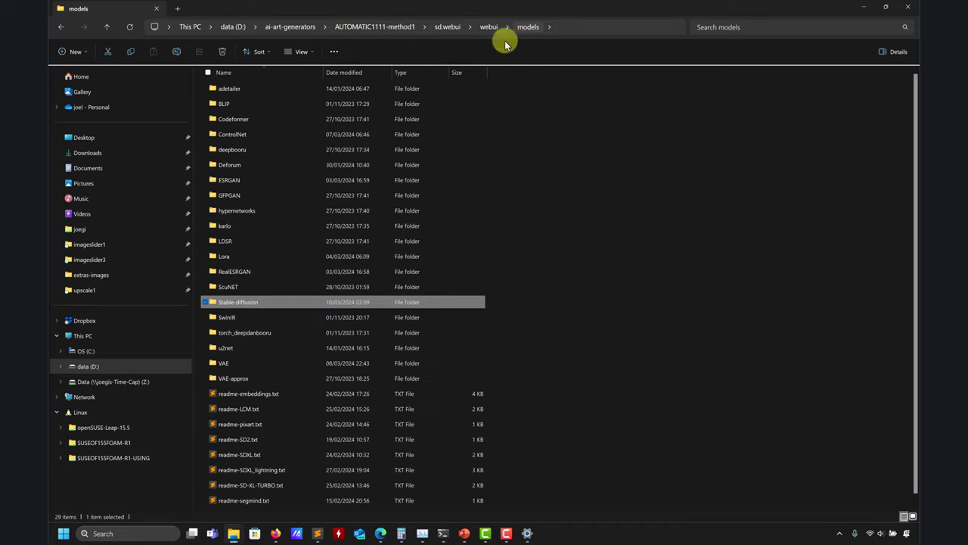
Inspect the contents of the ESRGAN and GFPGAN folders within the webui models folder, returning to models after each
{"action": "left_click", "coordinate": [228, 180]}
{"action": "left_click", "coordinate": [230, 197]}
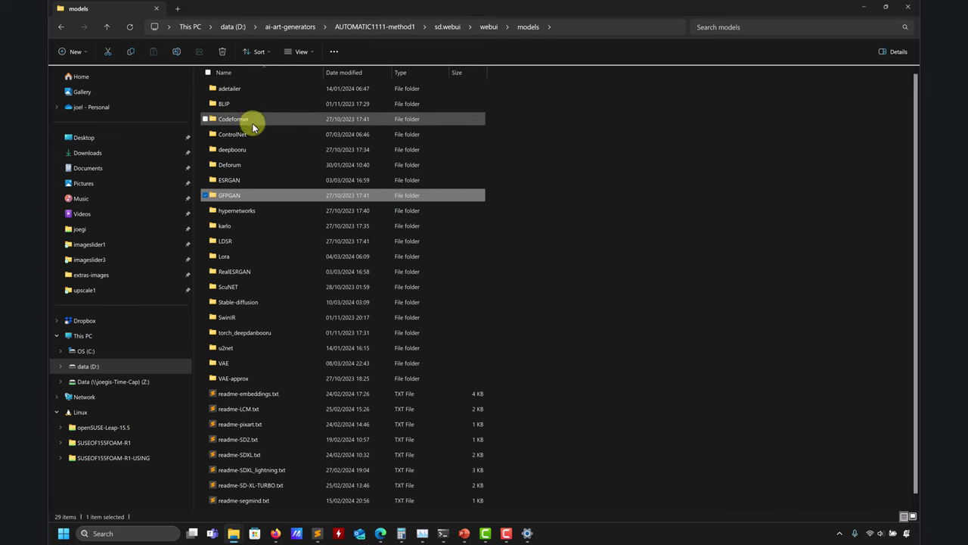
{"action": "double_click", "coordinate": [236, 180]}
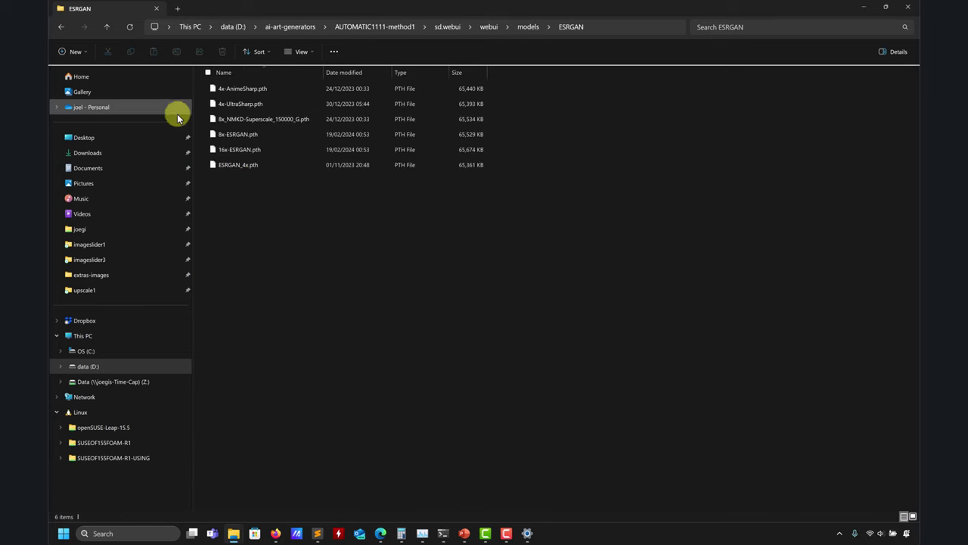
{"action": "left_click", "coordinate": [107, 28]}
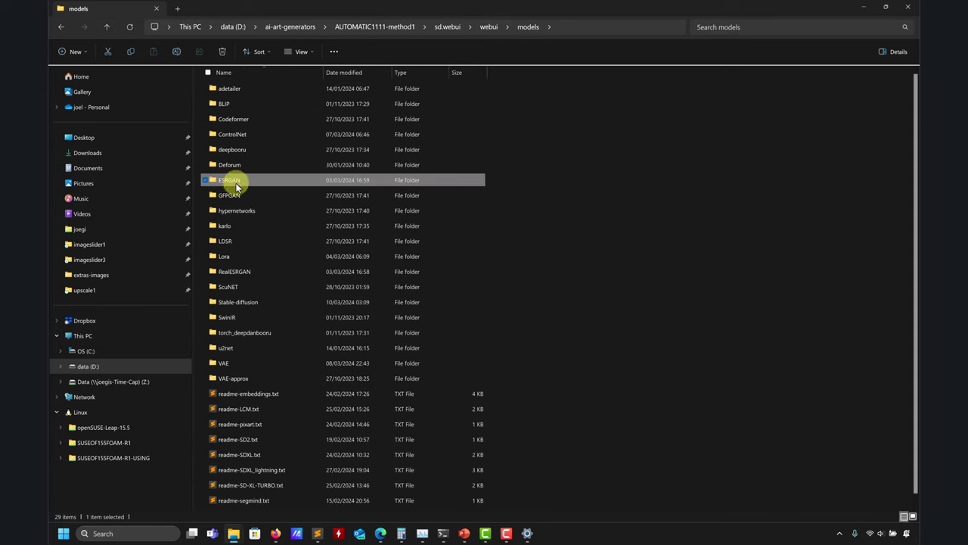
{"action": "double_click", "coordinate": [235, 182]}
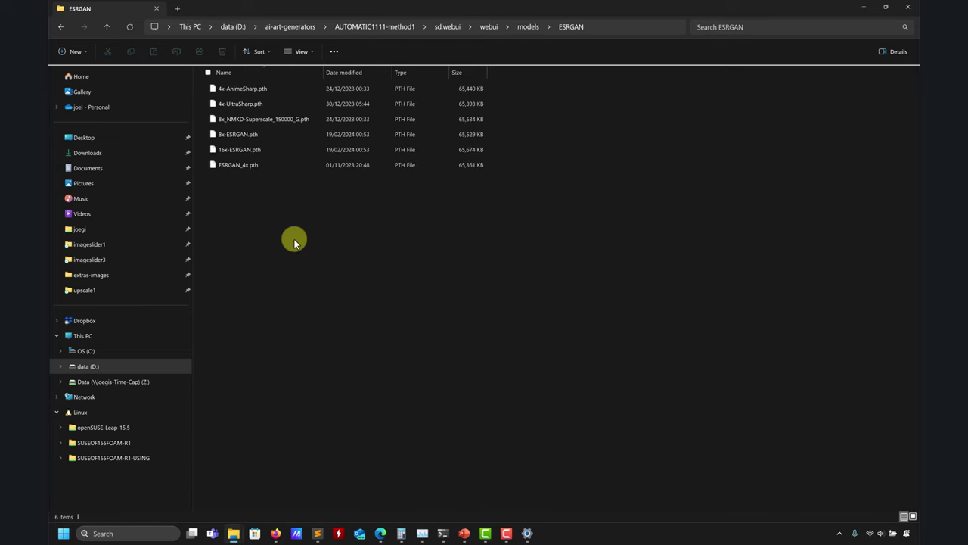
{"action": "left_click", "coordinate": [108, 28]}
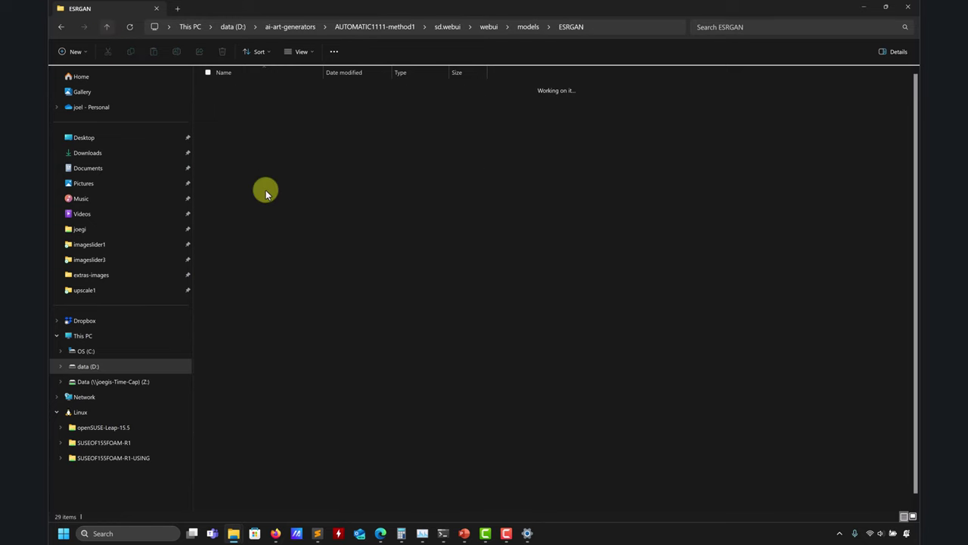
{"action": "left_click", "coordinate": [226, 195]}
{"action": "double_click", "coordinate": [227, 196]}
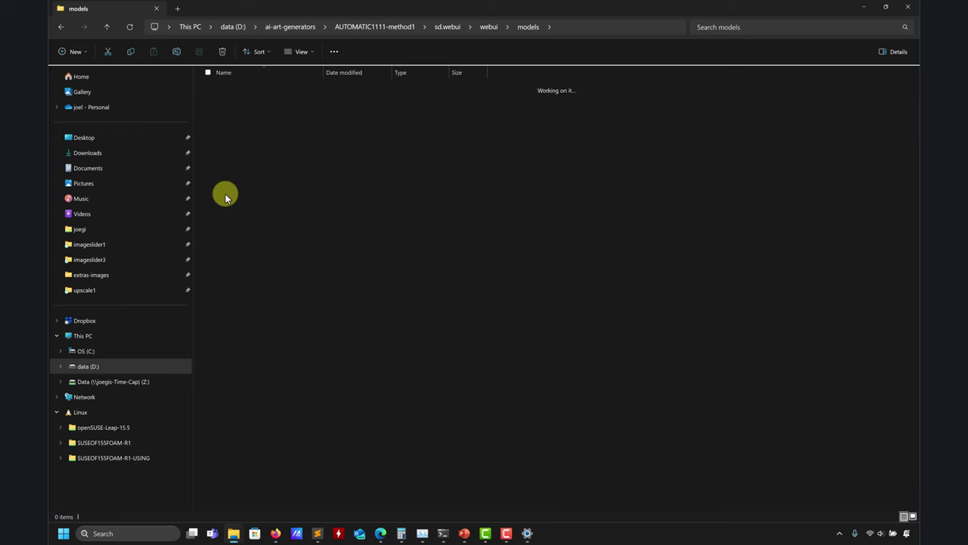
{"action": "left_click", "coordinate": [107, 27]}
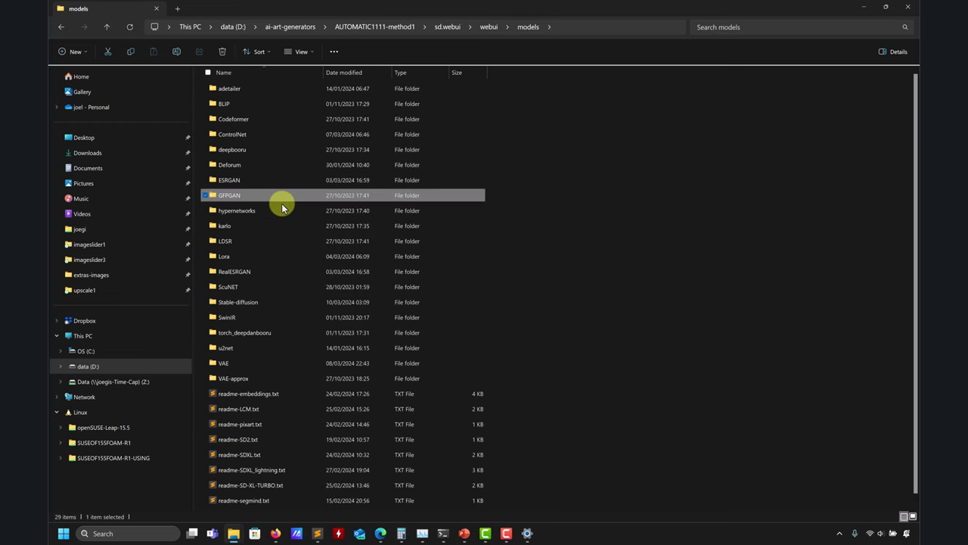
Check the RealESRGAN, SwinIR and ESRGAN model folders, return to models, and minimize File Explorer to get back to the Extras page
{"action": "double_click", "coordinate": [241, 270]}
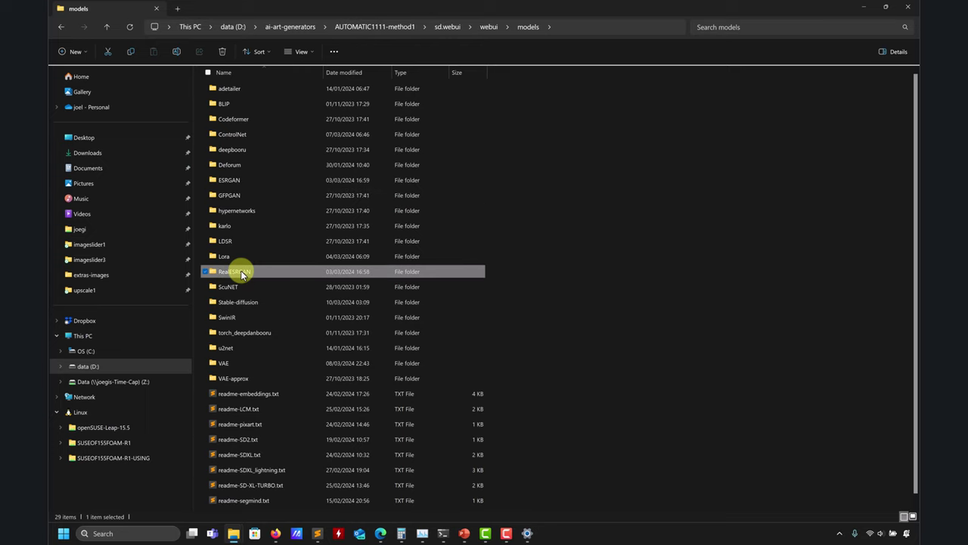
{"action": "left_click", "coordinate": [107, 26]}
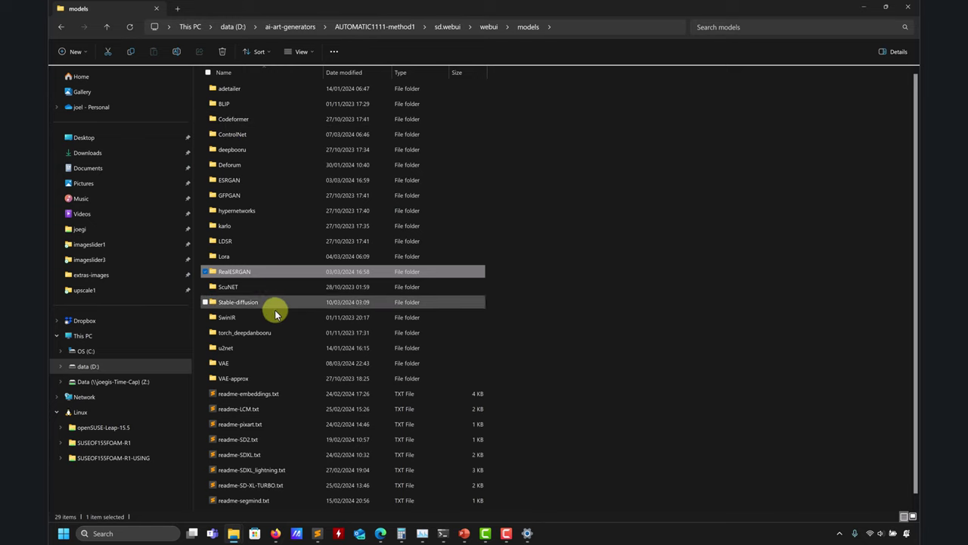
{"action": "double_click", "coordinate": [237, 317]}
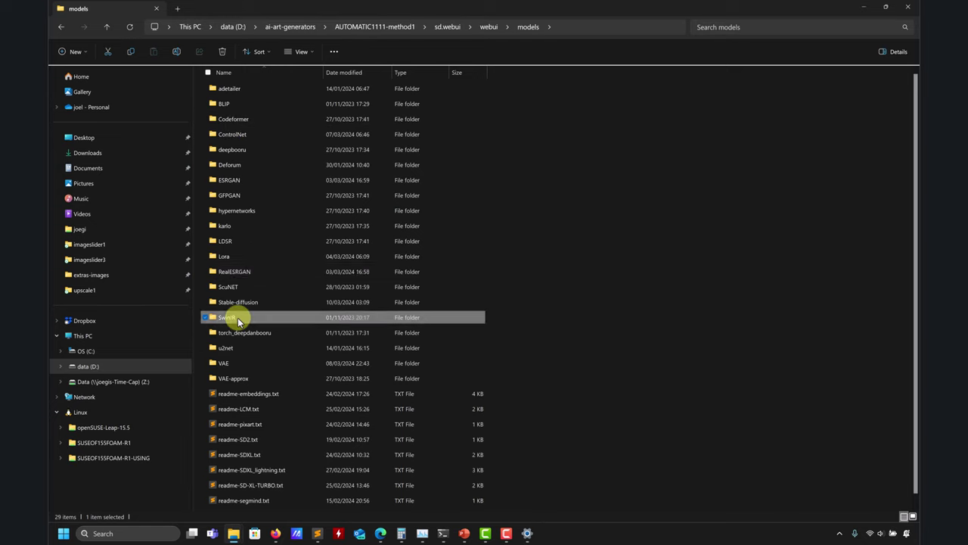
{"action": "left_click", "coordinate": [111, 27]}
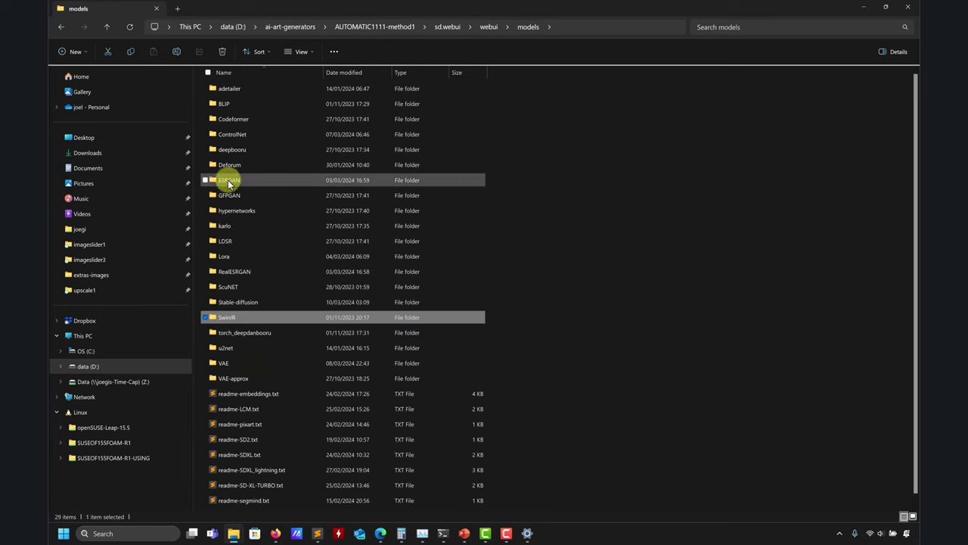
{"action": "double_click", "coordinate": [231, 183]}
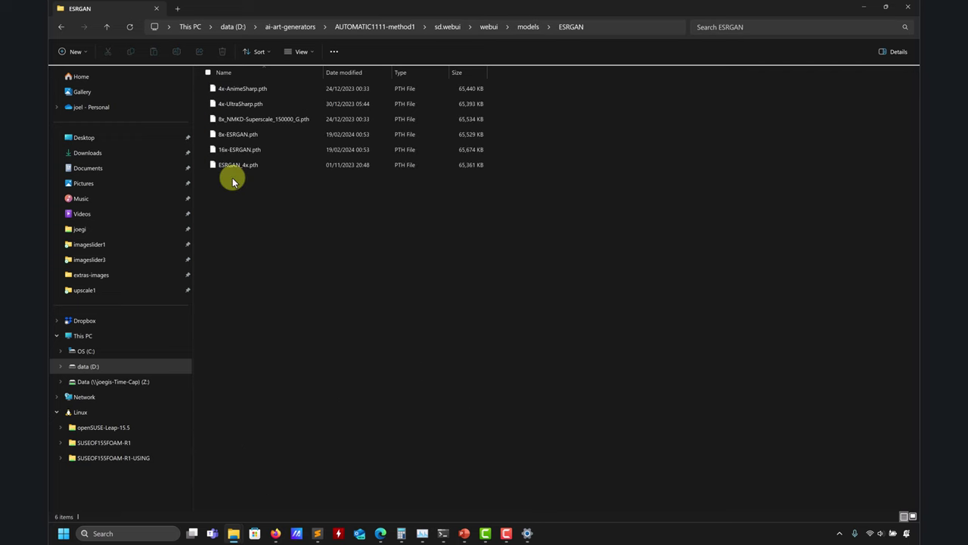
{"action": "left_click", "coordinate": [105, 27]}
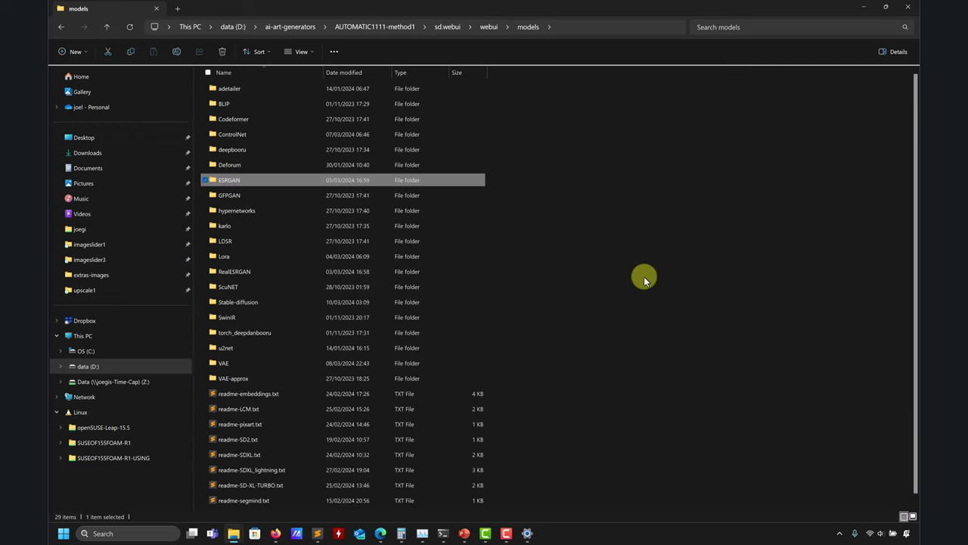
{"action": "left_click", "coordinate": [864, 8]}
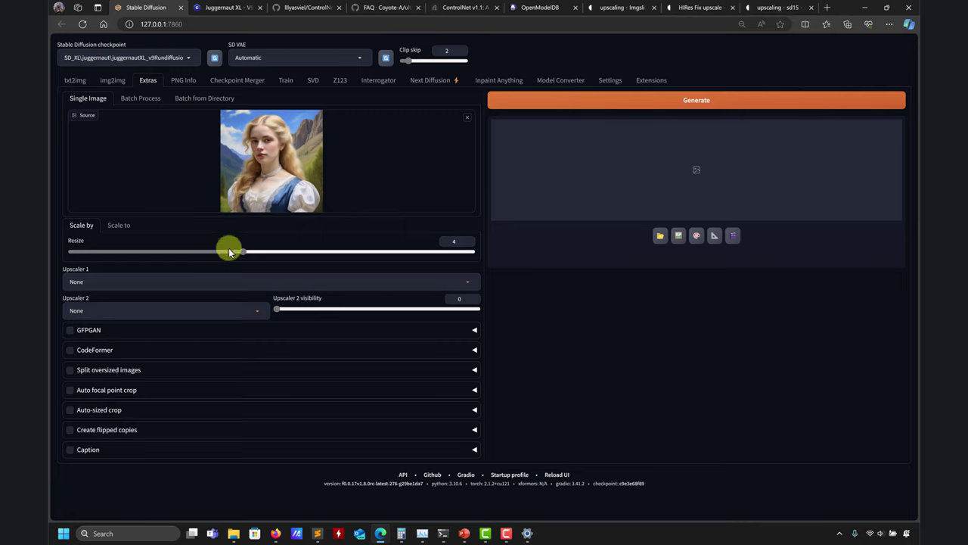
Upscale the source image with Upscaler 1 set to 4x-UltraSharp and Resize at 4, and preview the generated result enlarged
{"action": "left_click", "coordinate": [204, 281]}
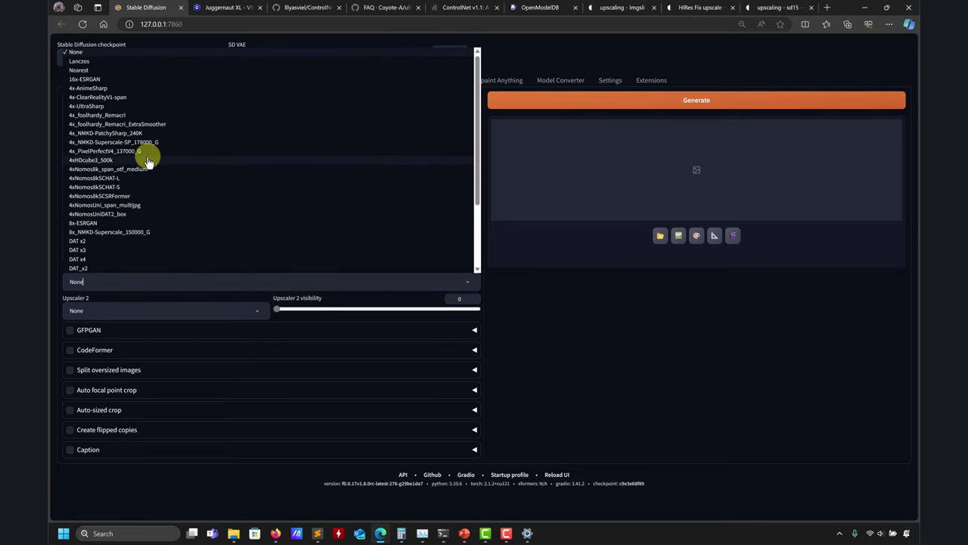
{"action": "left_click", "coordinate": [76, 106]}
{"action": "double_click", "coordinate": [457, 242]}
{"action": "type", "text": "8"}
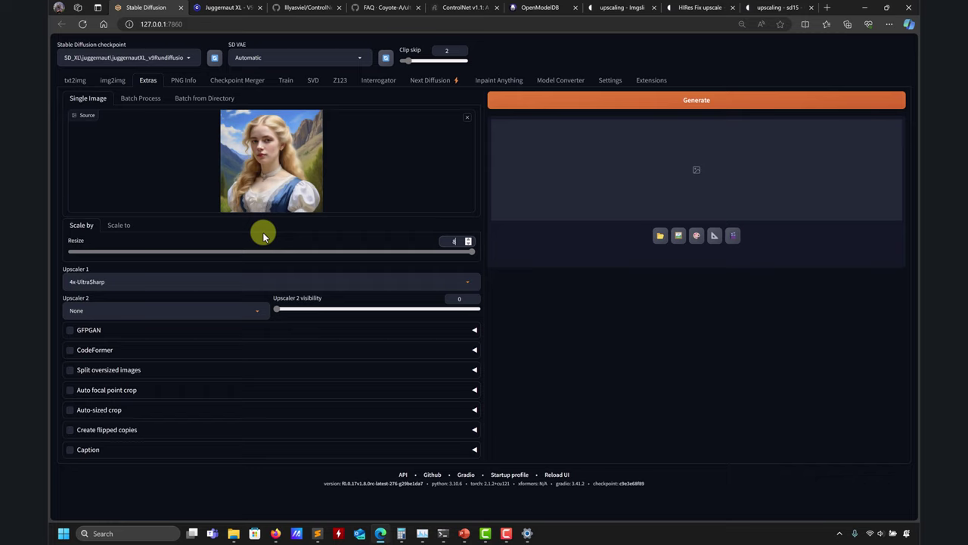
{"action": "key", "text": "BackSpace"}
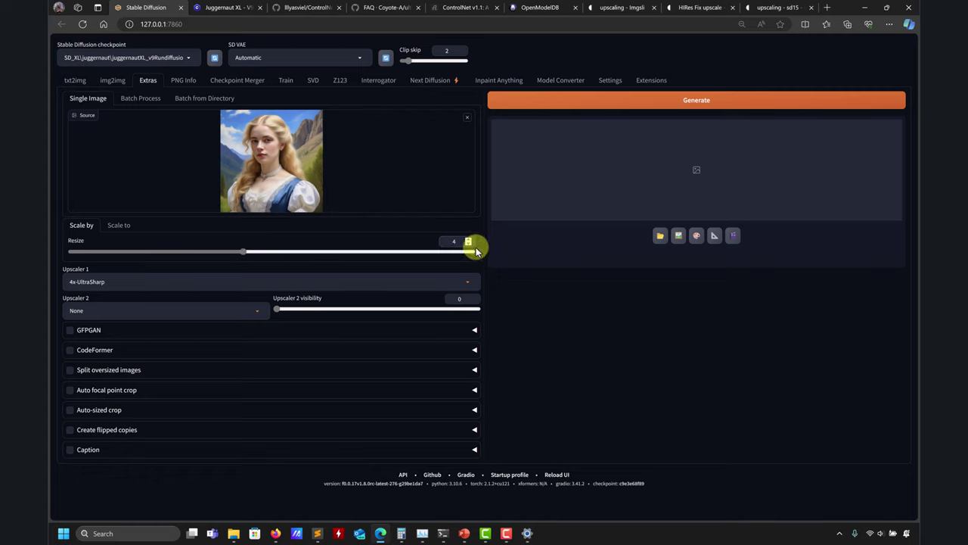
{"action": "left_click", "coordinate": [625, 102]}
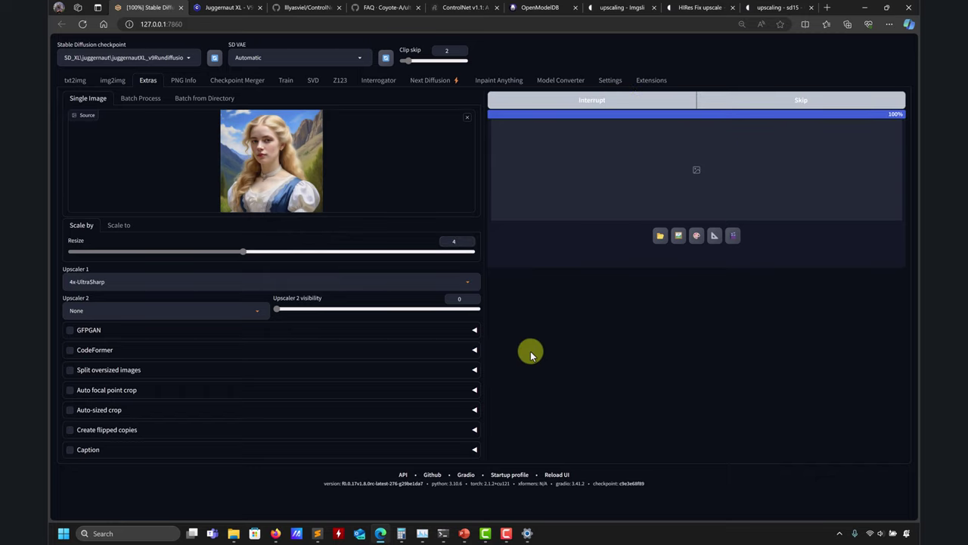
{"action": "left_click", "coordinate": [716, 204]}
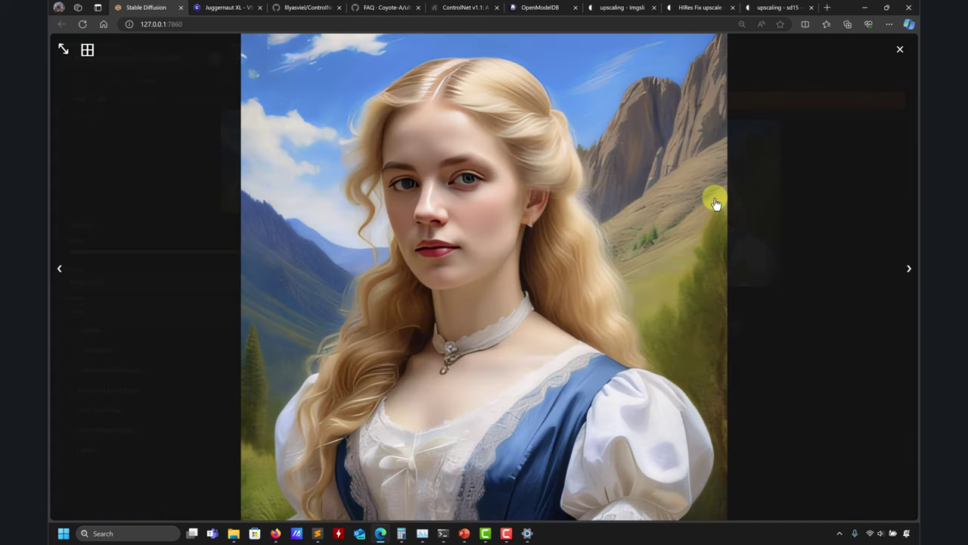
{"action": "left_click", "coordinate": [899, 48]}
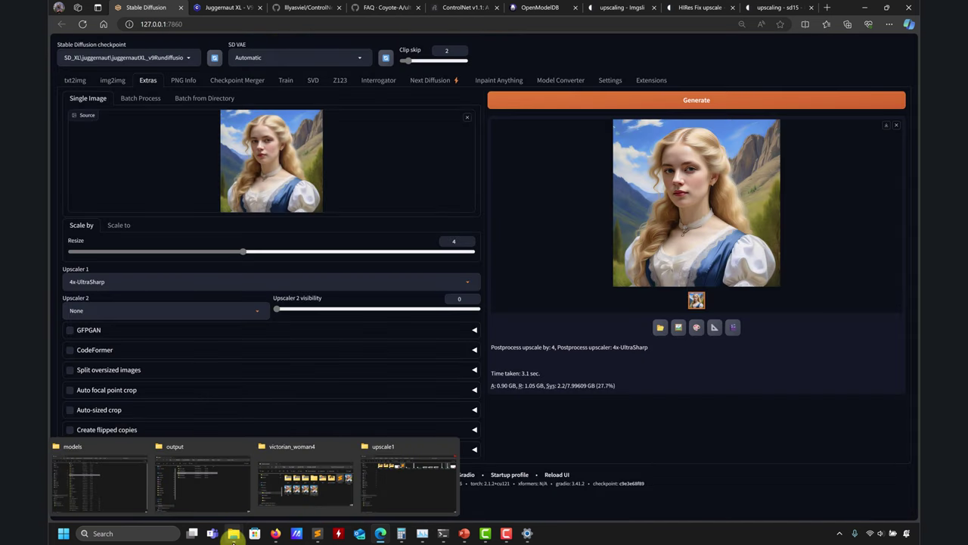
Open 00002.png from the output's extras-images folder in the image viewer, inspect the face and hair magnified, and close the viewer
{"action": "mouse_move", "coordinate": [233, 536]}
{"action": "left_click", "coordinate": [238, 480]}
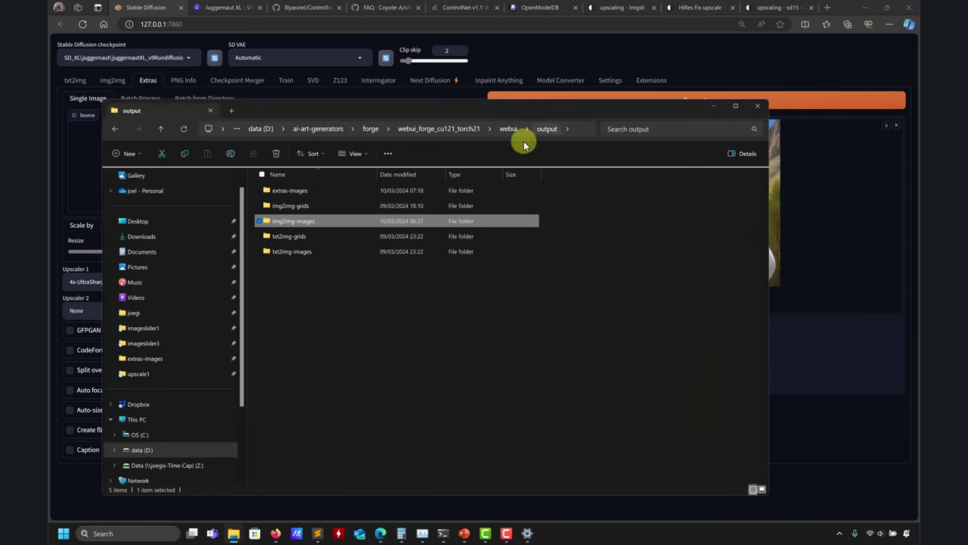
{"action": "double_click", "coordinate": [286, 191]}
{"action": "double_click", "coordinate": [394, 217]}
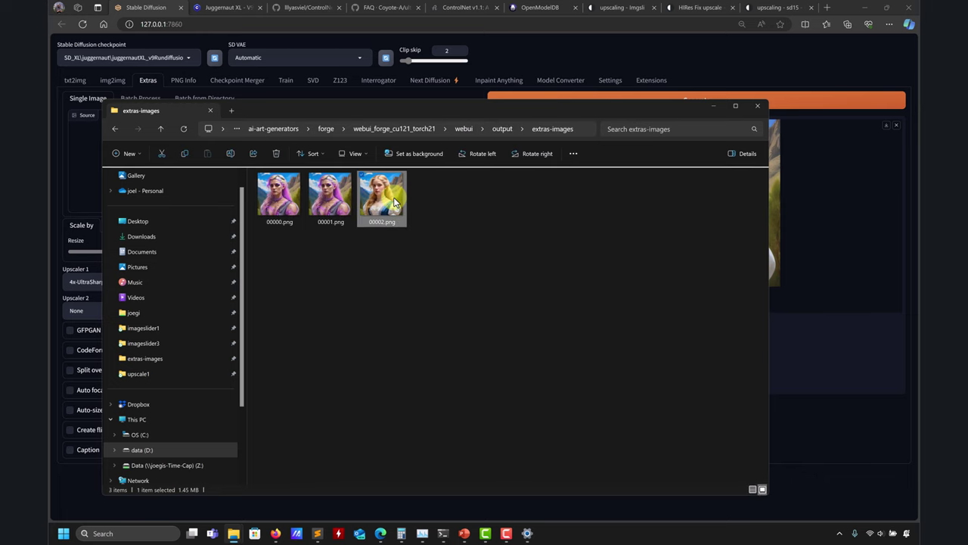
{"action": "scroll", "coordinate": [521, 248], "scroll_direction": "up", "scroll_amount": 5}
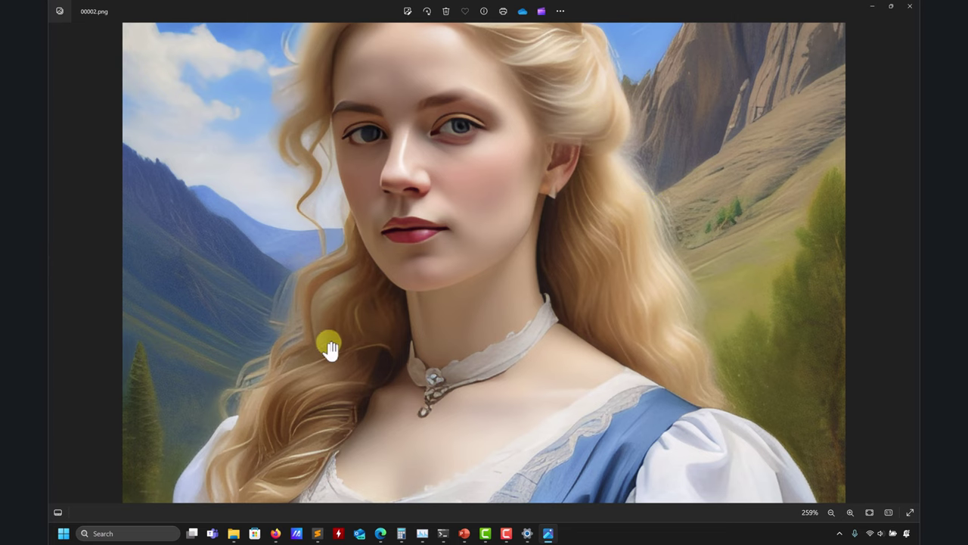
{"action": "scroll", "coordinate": [407, 368], "scroll_direction": "down", "scroll_amount": 1}
{"action": "scroll", "coordinate": [406, 368], "scroll_direction": "down", "scroll_amount": 3}
{"action": "scroll", "coordinate": [467, 350], "scroll_direction": "up", "scroll_amount": 5}
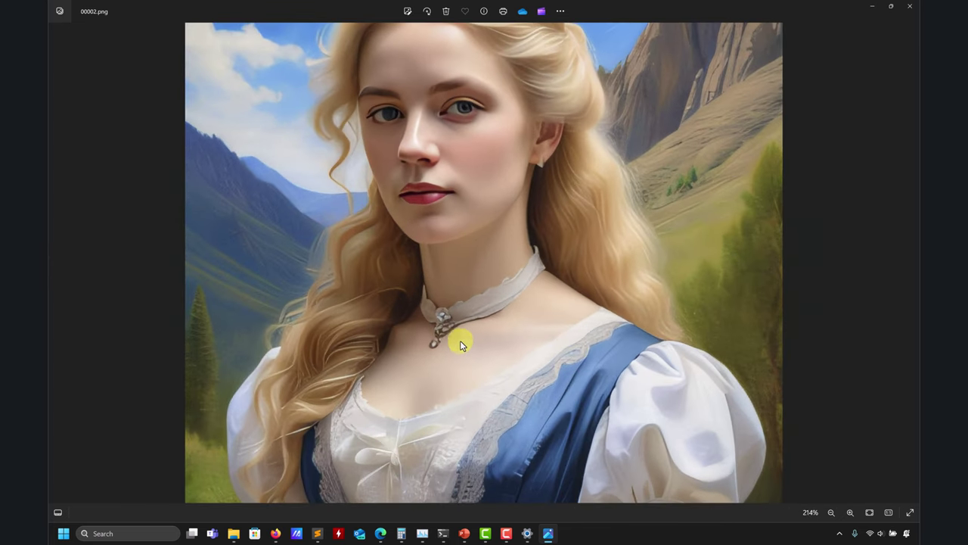
{"action": "scroll", "coordinate": [446, 326], "scroll_direction": "down", "scroll_amount": 5}
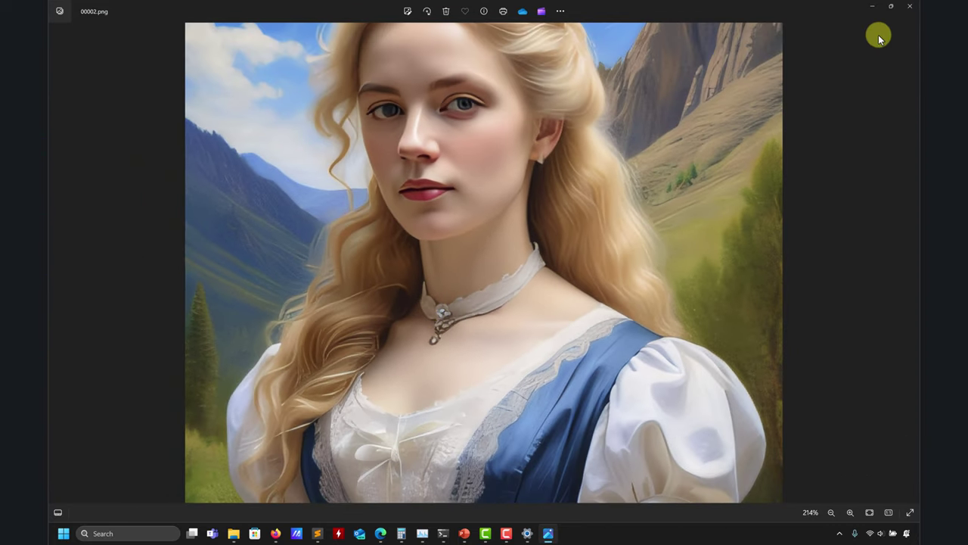
{"action": "left_click", "coordinate": [908, 7]}
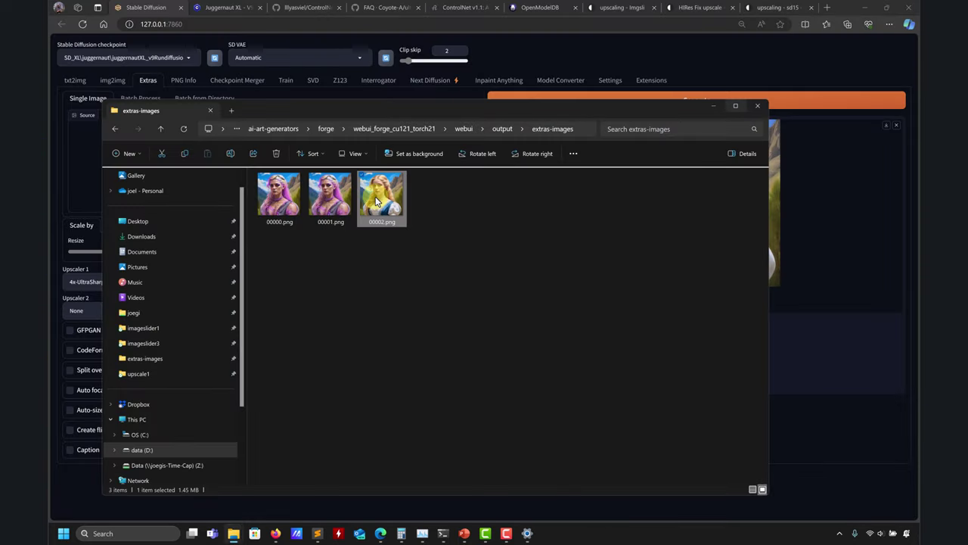
Check the pixel dimensions of 00002.png in its file properties, close them, and minimize the folder window
{"action": "right_click", "coordinate": [376, 200]}
{"action": "left_click", "coordinate": [427, 354]}
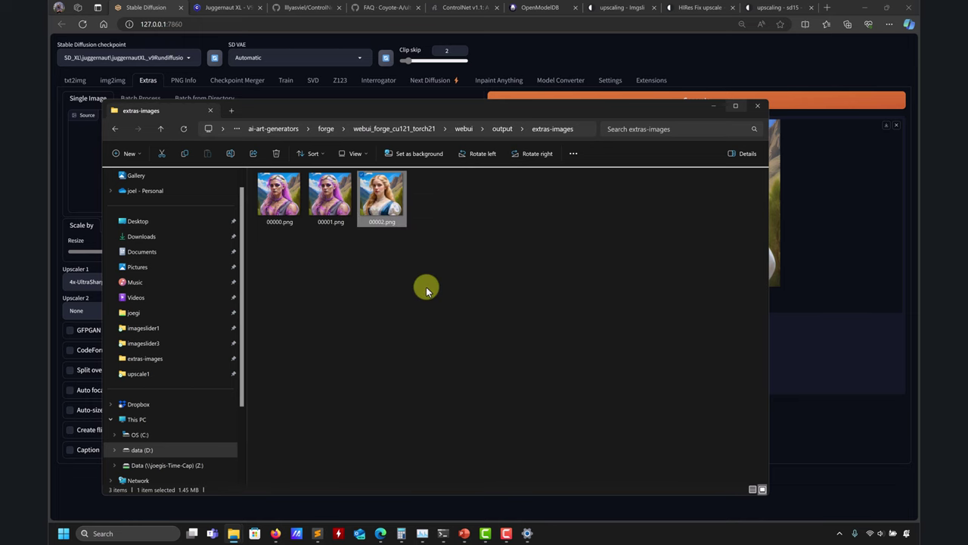
{"action": "left_click", "coordinate": [444, 219]}
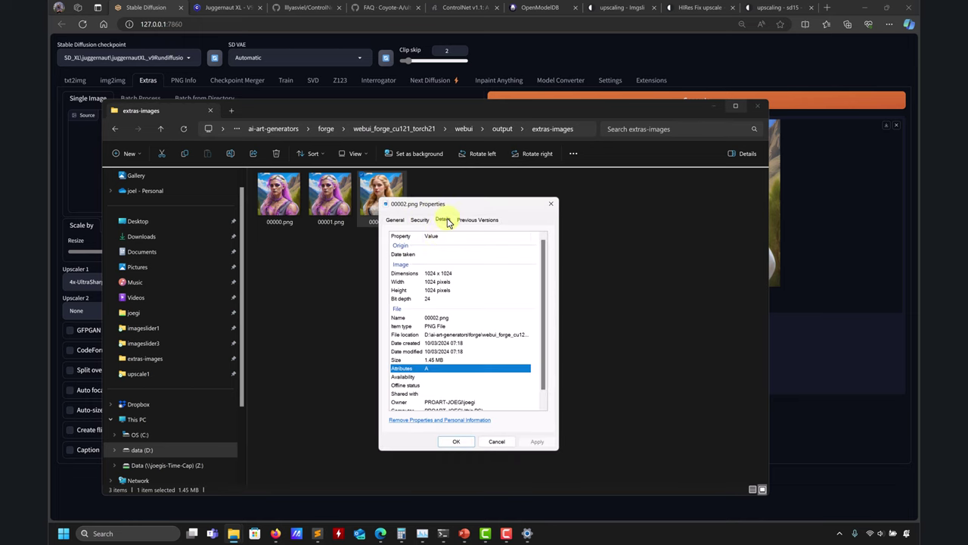
{"action": "left_click", "coordinate": [551, 204]}
{"action": "left_click", "coordinate": [713, 105]}
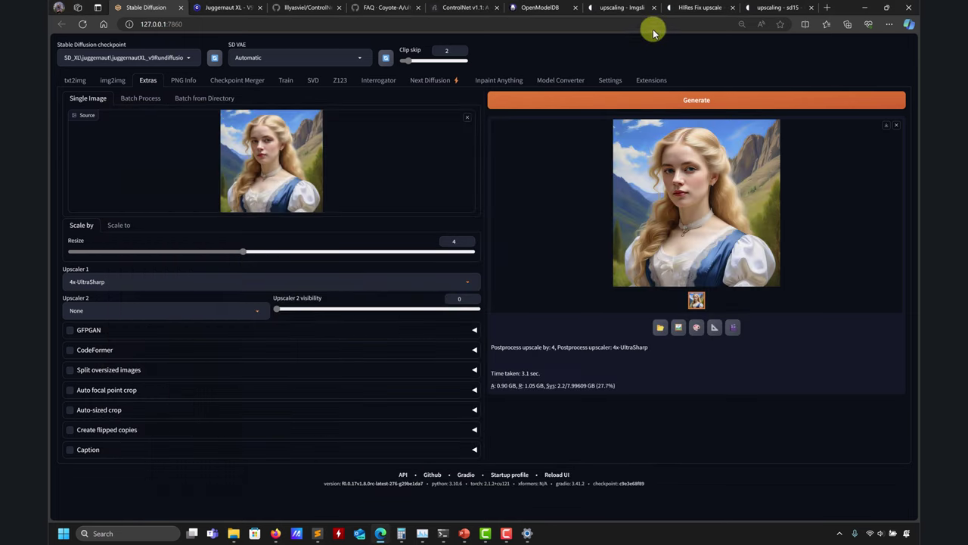
Switch to the Imgsli upscaling comparison and set it to compare start-small256 with 4X-ultrasharp
{"action": "left_click", "coordinate": [614, 9]}
{"action": "left_click_drag", "start_coordinate": [333, 286], "coordinate": [469, 227]}
{"action": "left_click", "coordinate": [435, 83]}
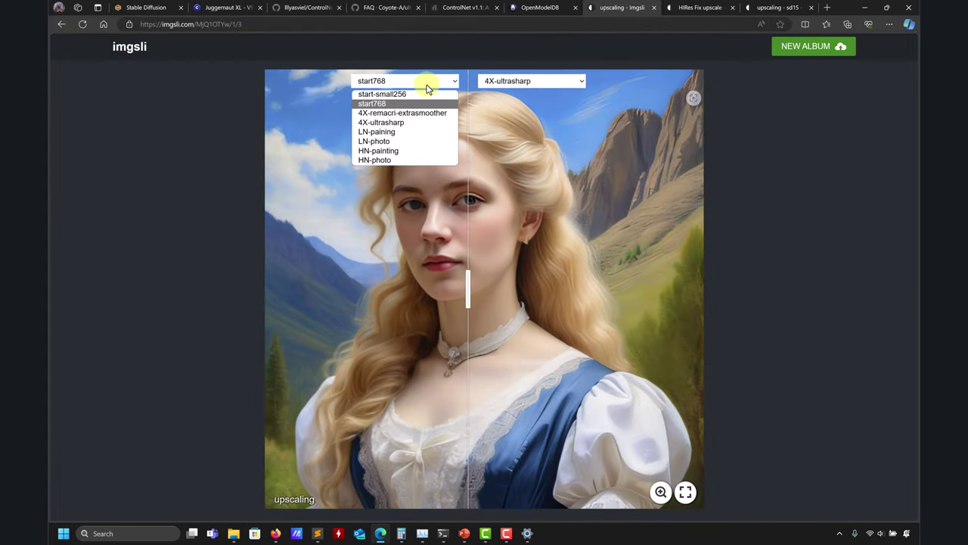
{"action": "left_click", "coordinate": [396, 94]}
{"action": "left_click", "coordinate": [565, 86]}
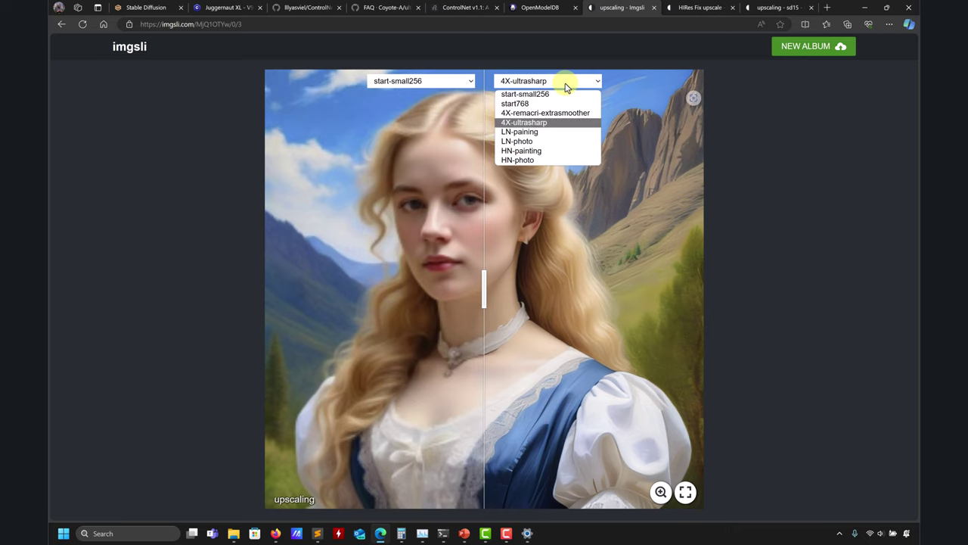
{"action": "left_click", "coordinate": [529, 122]}
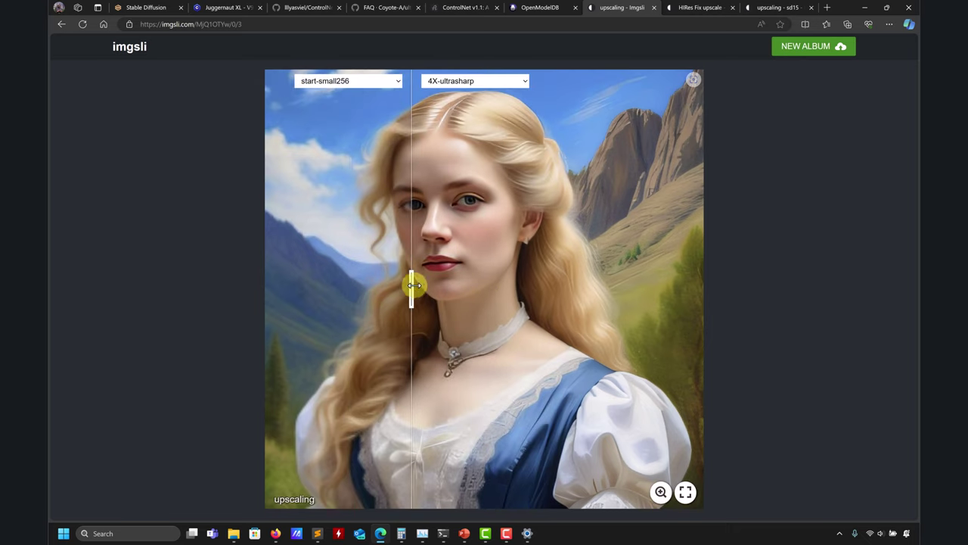
Examine the differences between start-small256 and 4X-ultrasharp around the mouth up close and across the whole portrait by moving the divider
{"action": "scroll", "coordinate": [446, 273], "scroll_direction": "up", "scroll_amount": 4}
{"action": "scroll", "coordinate": [412, 277], "scroll_direction": "down", "scroll_amount": 2}
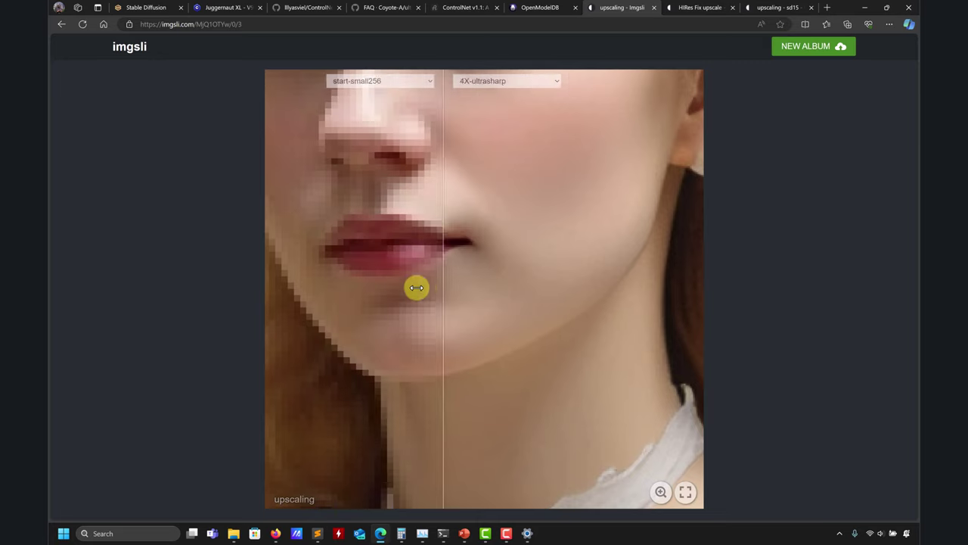
{"action": "scroll", "coordinate": [513, 295], "scroll_direction": "down", "scroll_amount": 2}
{"action": "scroll", "coordinate": [513, 292], "scroll_direction": "down", "scroll_amount": 3}
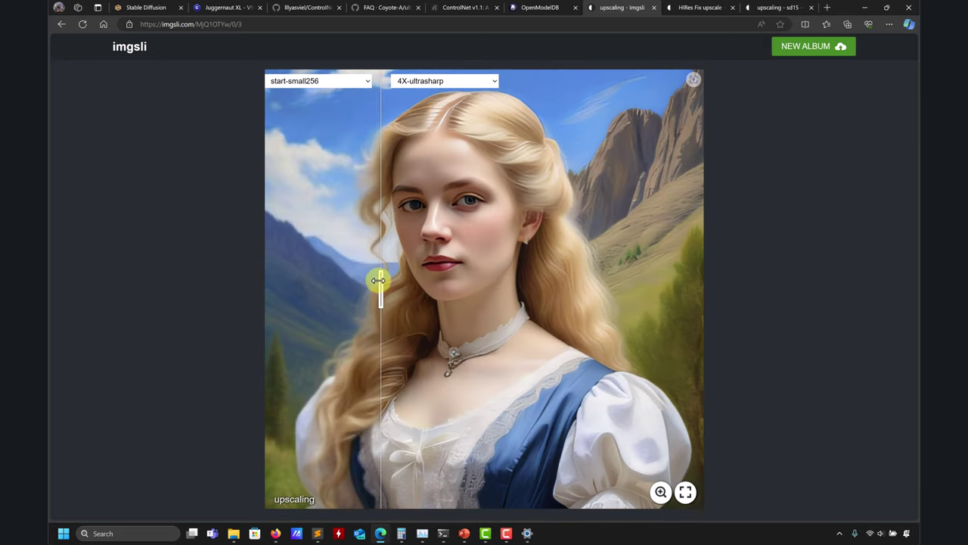
{"action": "left_click_drag", "start_coordinate": [380, 277], "coordinate": [394, 298]}
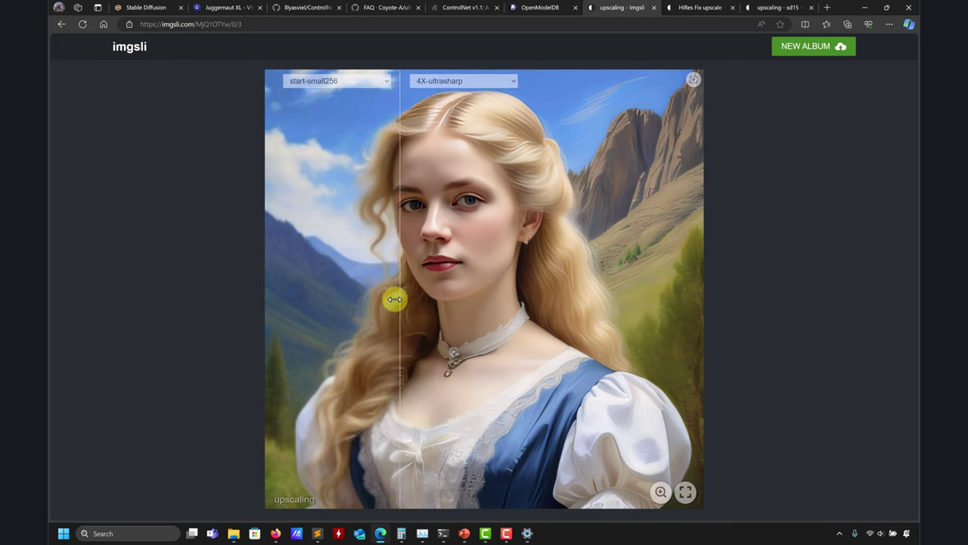
Compare start-small256 with start768 in the Imgsli album, examining the nose and mouth up close and the whole portrait
{"action": "left_click", "coordinate": [478, 88]}
{"action": "left_click", "coordinate": [428, 102]}
{"action": "scroll", "coordinate": [445, 215], "scroll_direction": "up", "scroll_amount": 5}
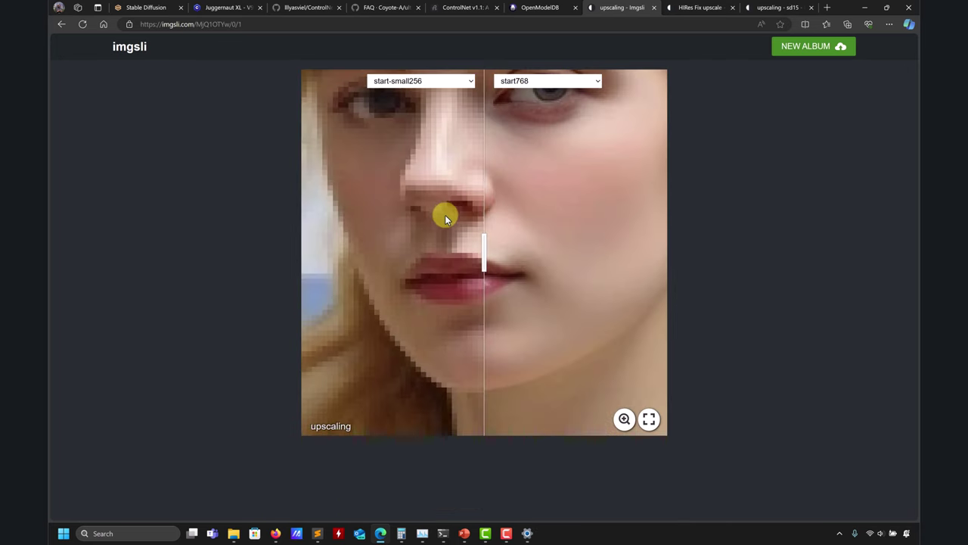
{"action": "scroll", "coordinate": [445, 215], "scroll_direction": "down", "scroll_amount": 5}
{"action": "left_click_drag", "start_coordinate": [484, 255], "coordinate": [528, 286]}
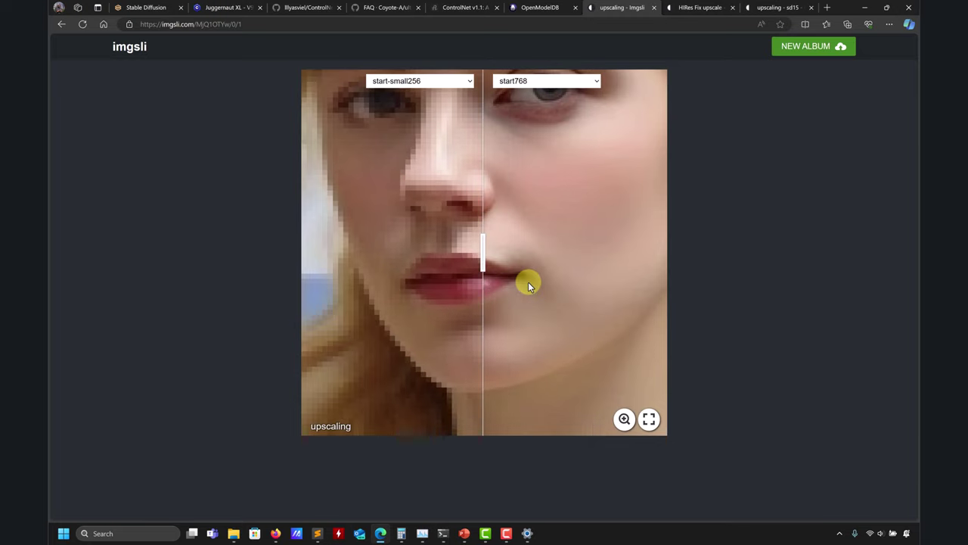
{"action": "scroll", "coordinate": [528, 281], "scroll_direction": "down", "scroll_amount": 3}
{"action": "scroll", "coordinate": [531, 276], "scroll_direction": "down", "scroll_amount": 2}
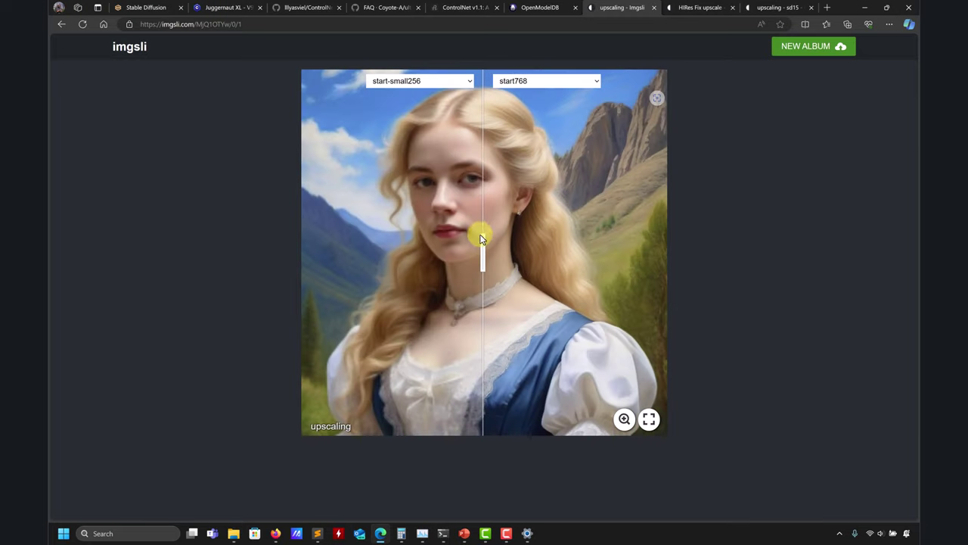
{"action": "left_click_drag", "start_coordinate": [481, 239], "coordinate": [458, 277]}
Compare start-small256 with 4X-ultrasharp again, moving the divider across the face
{"action": "left_click", "coordinate": [536, 81]}
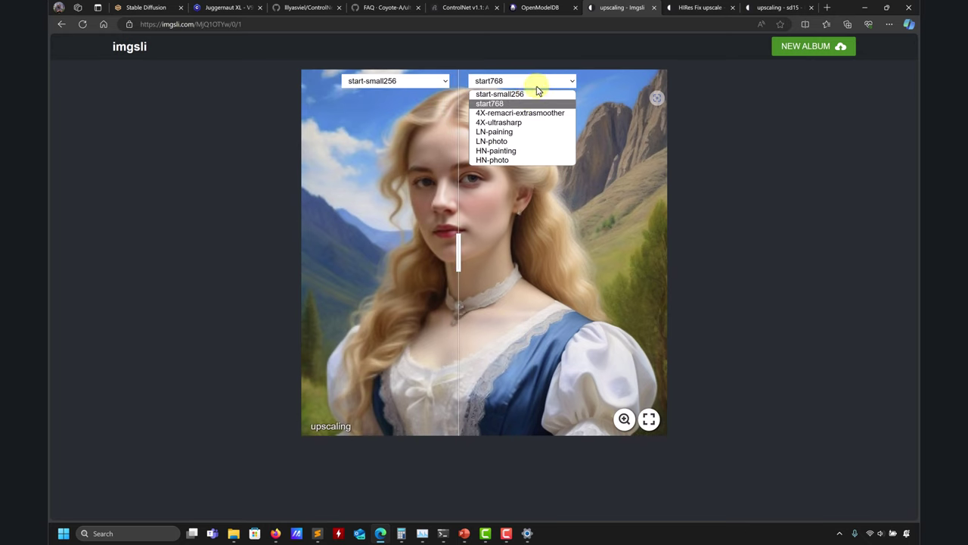
{"action": "left_click", "coordinate": [507, 121]}
{"action": "left_click_drag", "start_coordinate": [481, 291], "coordinate": [444, 272]}
Compare start-small256 with 4X-remacri-extrasmoother, examining the mouth and chin up close and the whole portrait
{"action": "left_click", "coordinate": [562, 80]}
{"action": "left_click", "coordinate": [532, 113]}
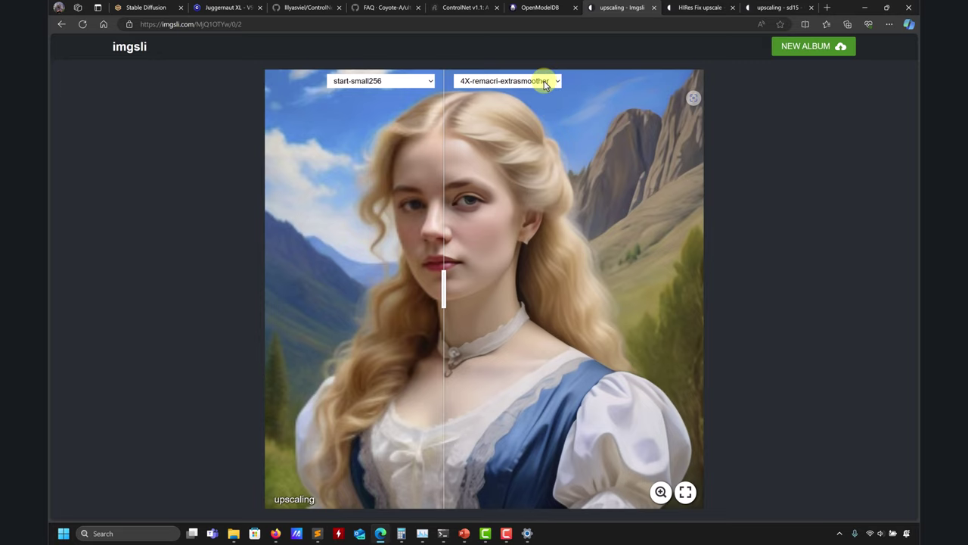
{"action": "left_click_drag", "start_coordinate": [443, 275], "coordinate": [330, 273]}
{"action": "scroll", "coordinate": [442, 276], "scroll_direction": "up", "scroll_amount": 3}
{"action": "scroll", "coordinate": [443, 274], "scroll_direction": "up", "scroll_amount": 2}
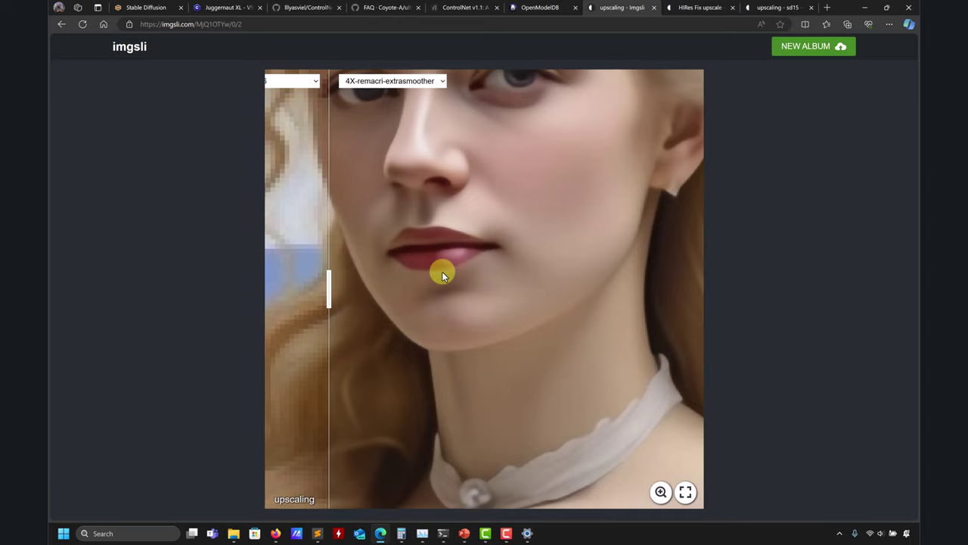
{"action": "scroll", "coordinate": [442, 270], "scroll_direction": "down", "scroll_amount": 5}
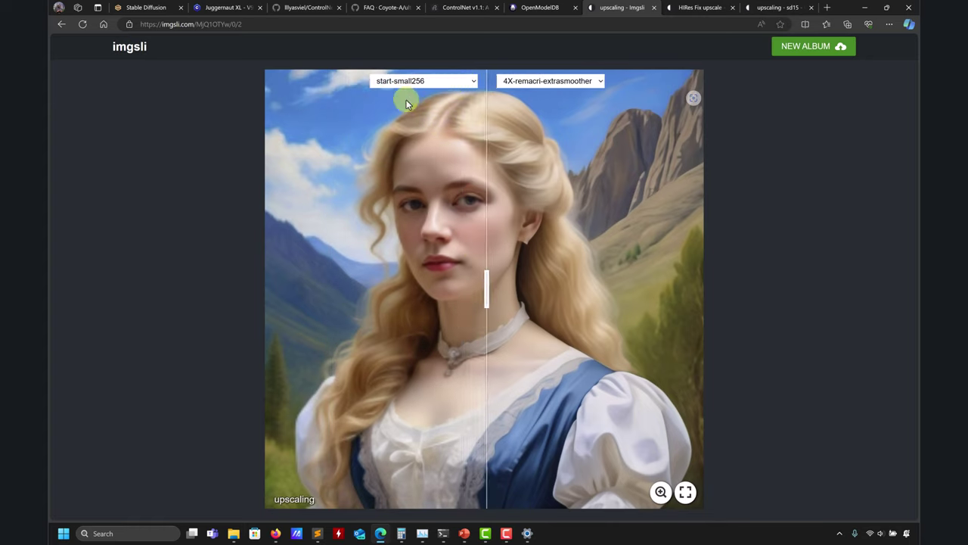
Change the base image of the comparison to start768 and compare it with LN-paining
{"action": "left_click", "coordinate": [454, 86]}
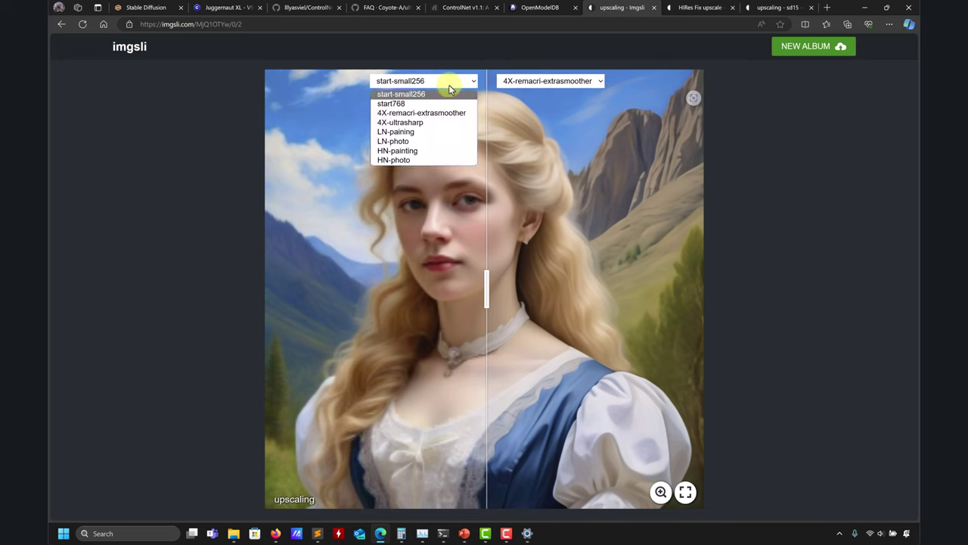
{"action": "left_click", "coordinate": [397, 93]}
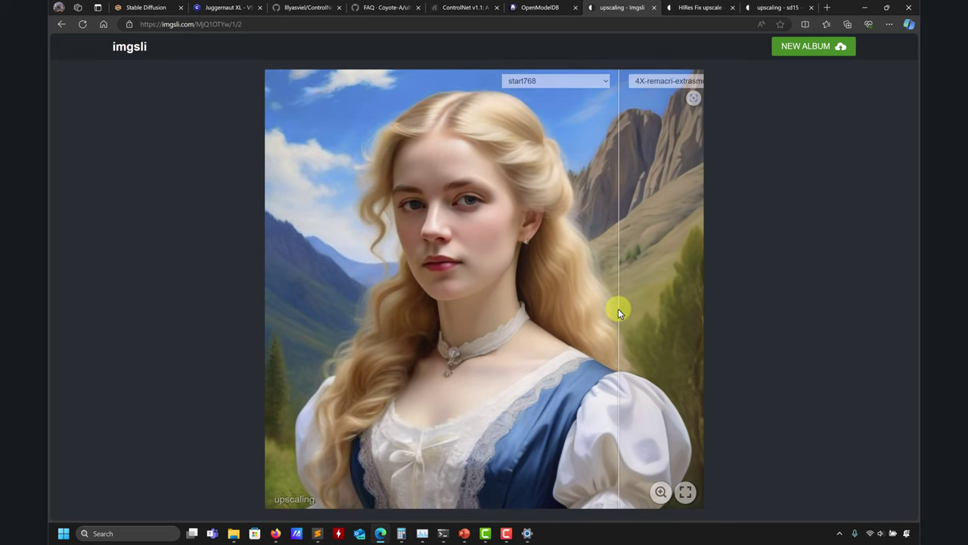
{"action": "left_click", "coordinate": [587, 81]}
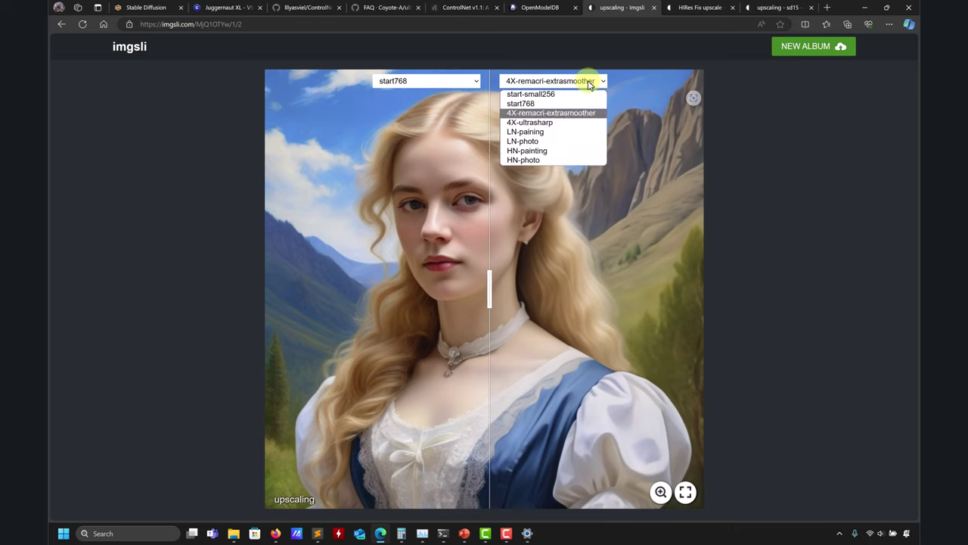
{"action": "left_click", "coordinate": [512, 133]}
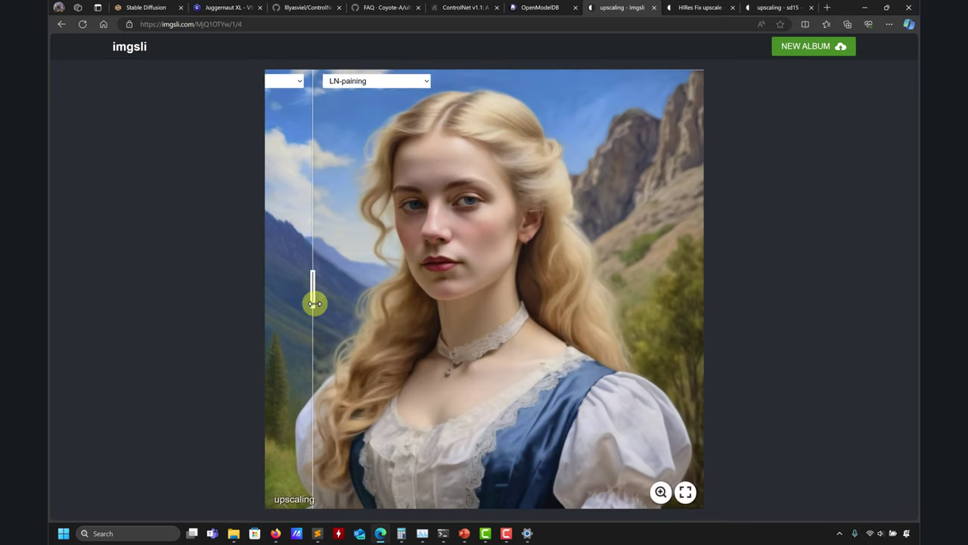
Compare start768 with HN-painting, moving the divider to reveal nearly the whole upscaled portrait
{"action": "left_click", "coordinate": [409, 85]}
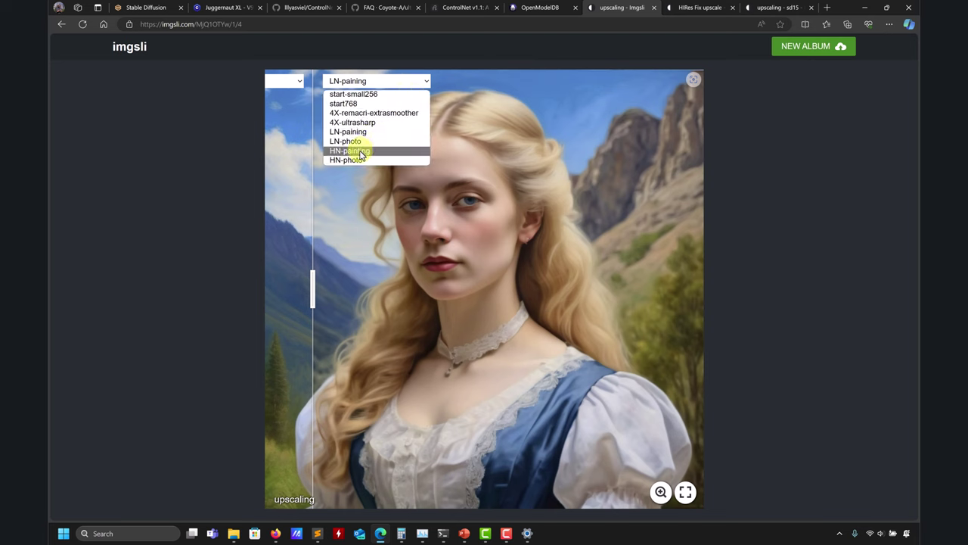
{"action": "left_click", "coordinate": [360, 152]}
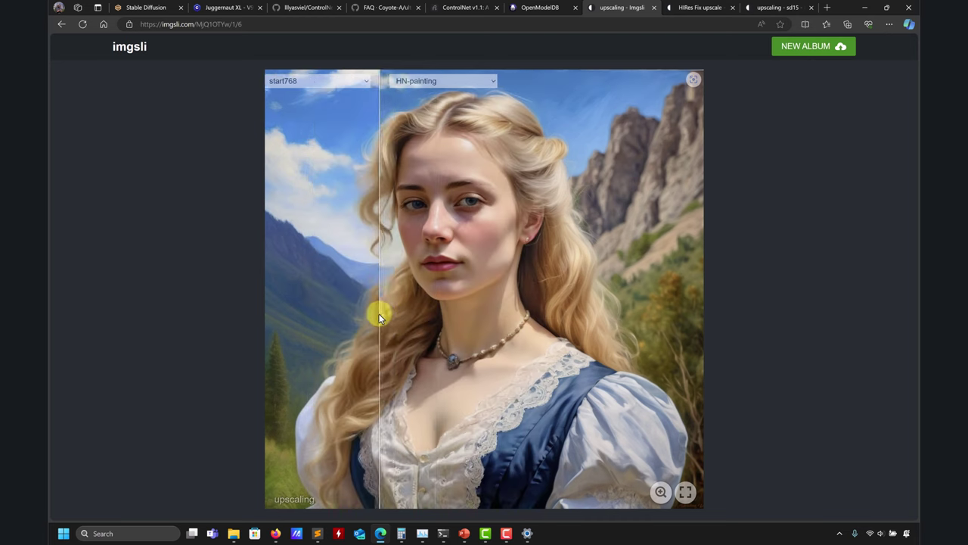
{"action": "left_click", "coordinate": [318, 300]}
Show LN-paining and HN-painting once more against start768, revealing nearly the full portrait of each
{"action": "left_click", "coordinate": [433, 85]}
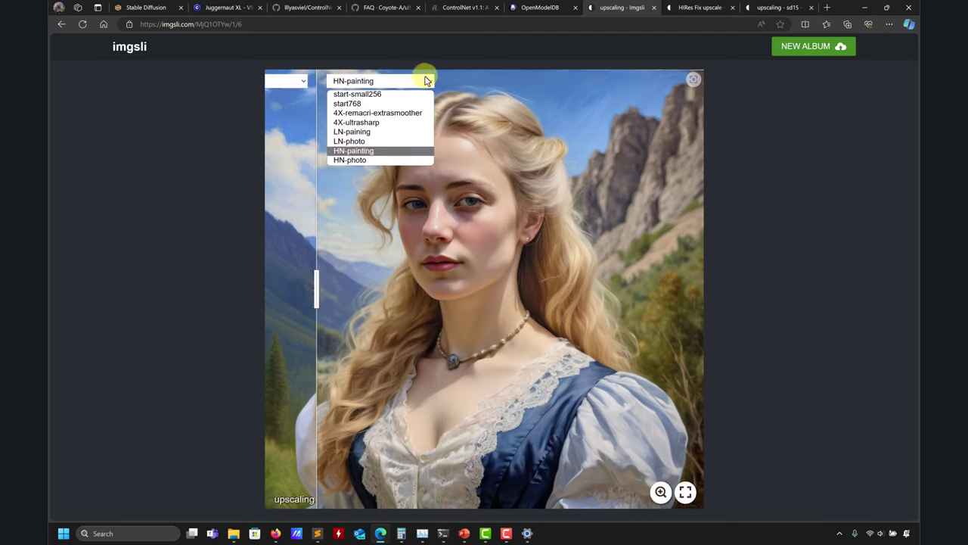
{"action": "left_click", "coordinate": [412, 137]}
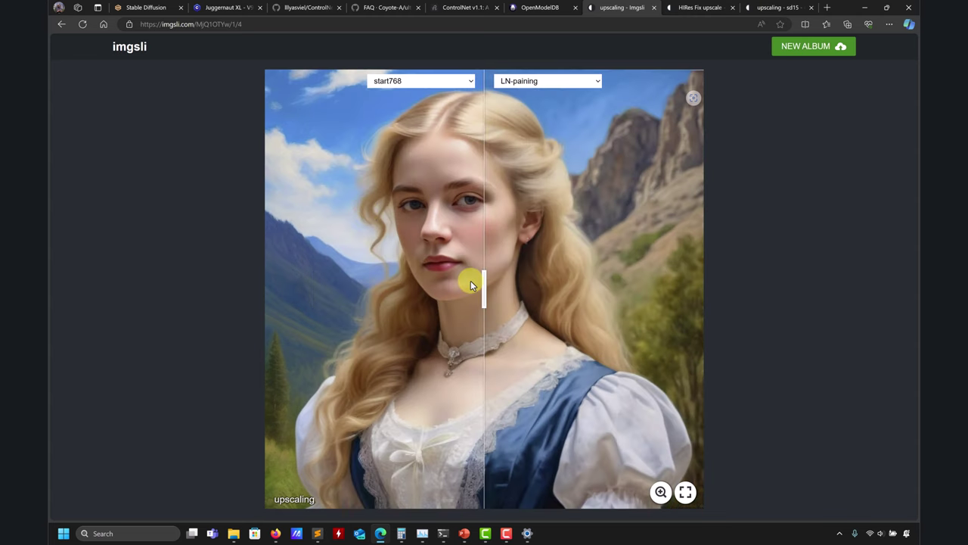
{"action": "left_click_drag", "start_coordinate": [483, 285], "coordinate": [313, 284]}
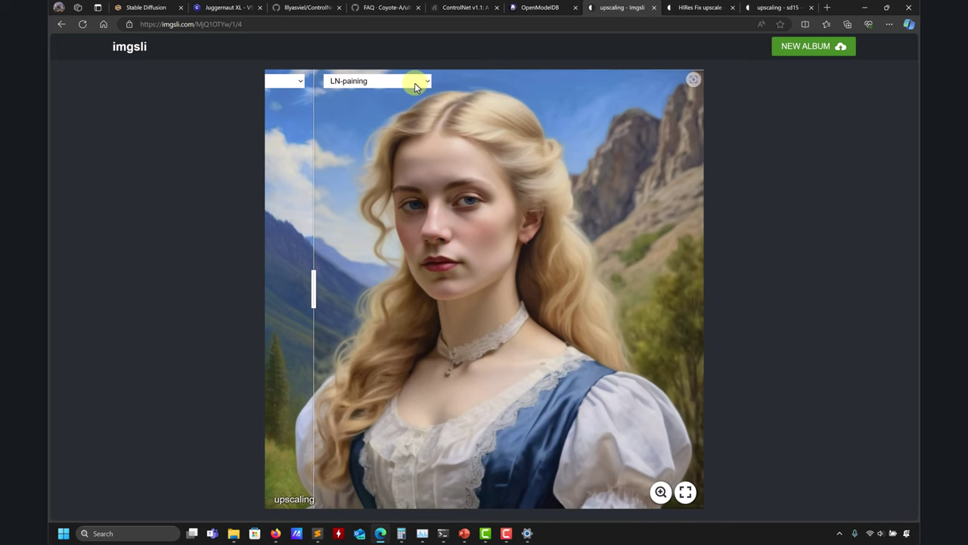
{"action": "left_click", "coordinate": [415, 83]}
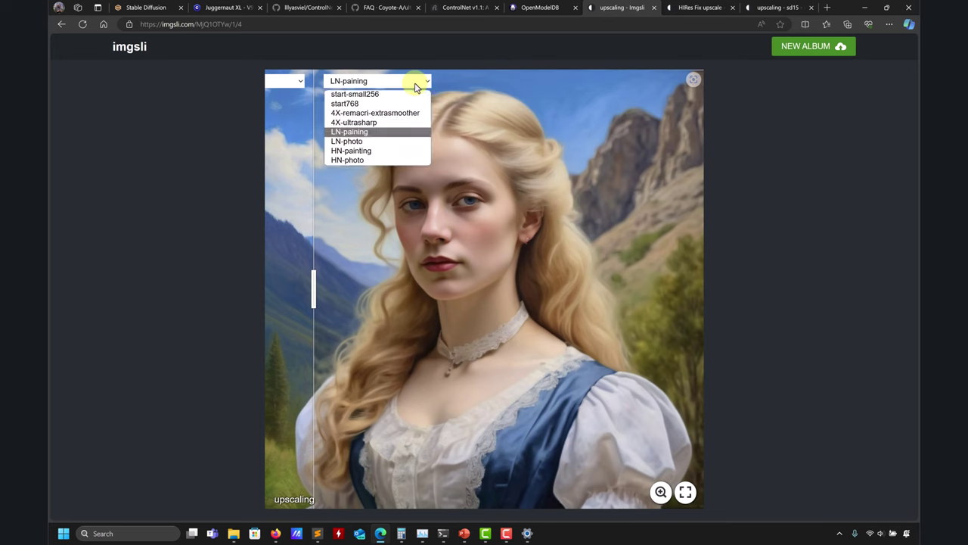
{"action": "left_click", "coordinate": [371, 156]}
{"action": "left_click_drag", "start_coordinate": [487, 292], "coordinate": [302, 305]}
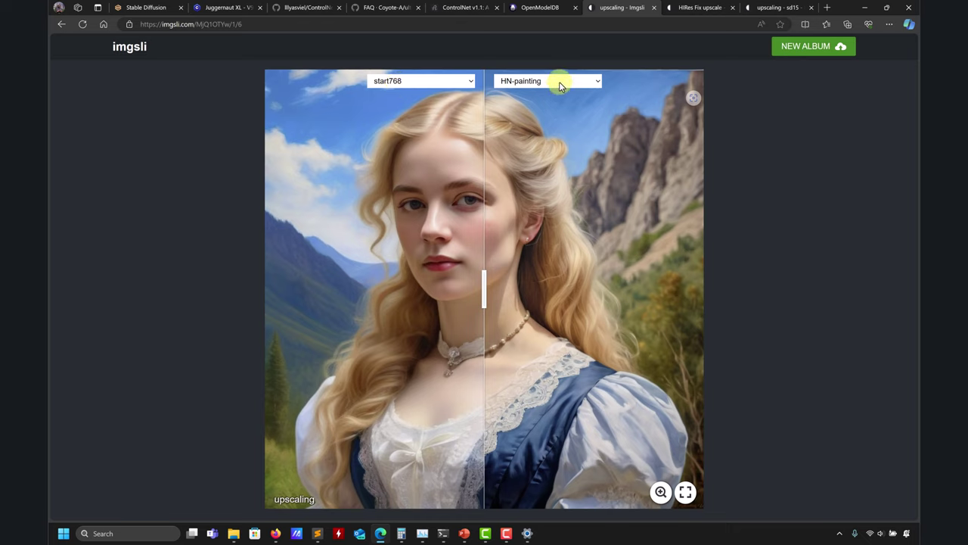
Set the comparison to HN-painting against HN-photo
{"action": "left_click", "coordinate": [561, 84]}
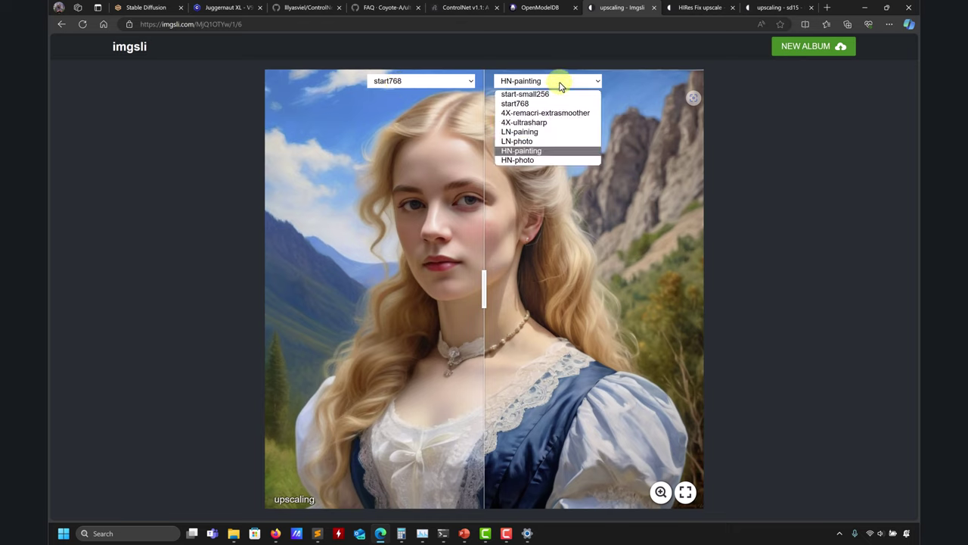
{"action": "left_click", "coordinate": [528, 161]}
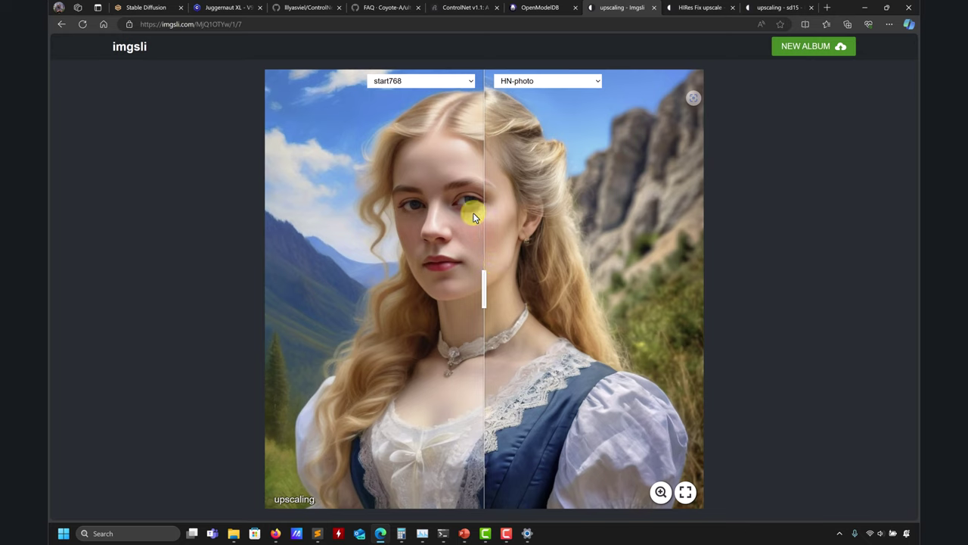
{"action": "left_click", "coordinate": [453, 80]}
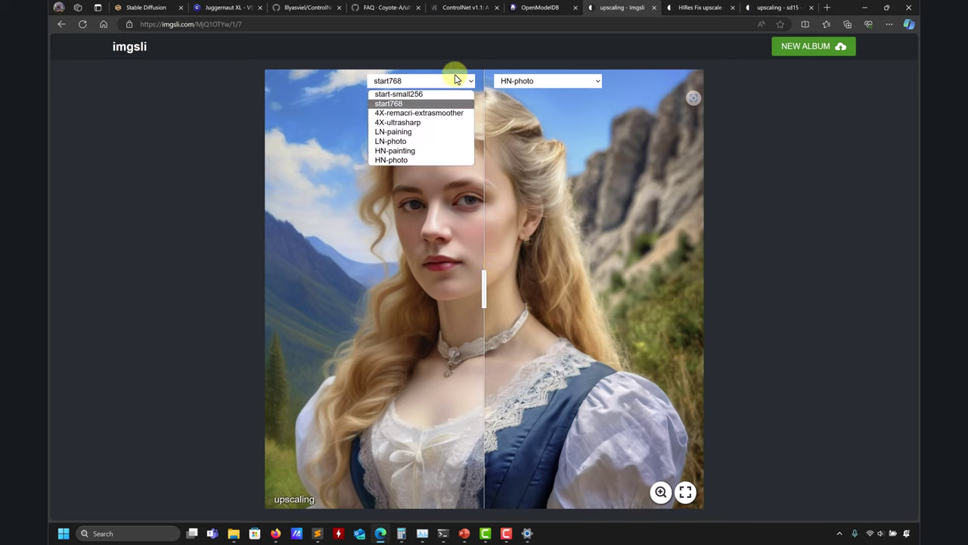
{"action": "left_click", "coordinate": [409, 158]}
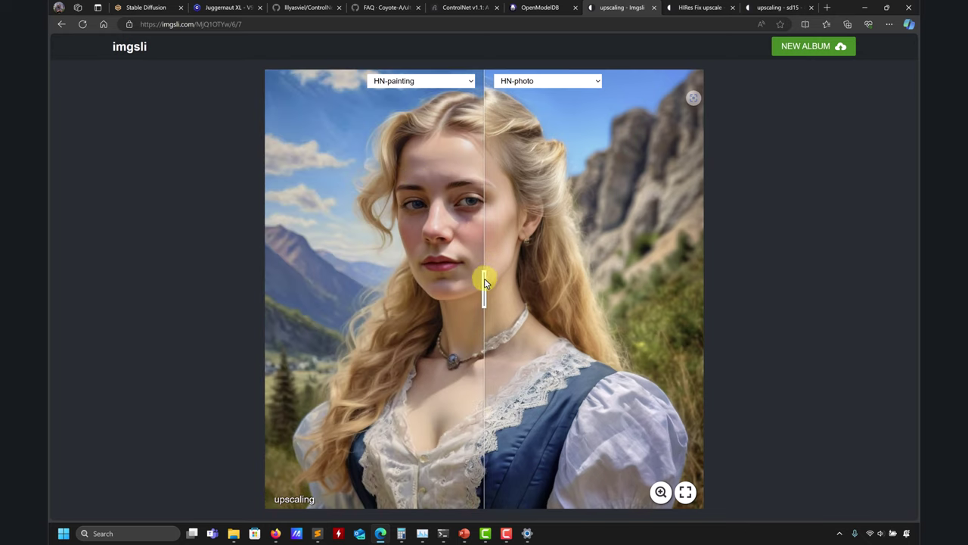
Examine the differences between HN-painting and HN-photo across the whole portrait and up close by moving the divider
{"action": "mouse_move", "coordinate": [484, 275]}
{"action": "left_mouse_down"}
{"action": "mouse_move", "coordinate": [654, 283]}
{"action": "mouse_move", "coordinate": [311, 265]}
{"action": "mouse_move", "coordinate": [623, 281]}
{"action": "mouse_move", "coordinate": [307, 273]}
{"action": "left_mouse_up"}
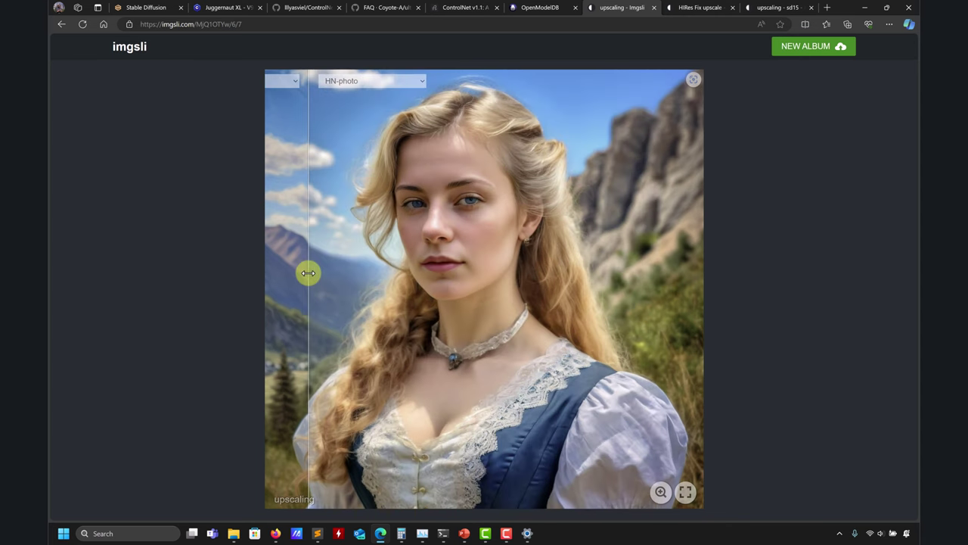
{"action": "mouse_move", "coordinate": [308, 273]}
{"action": "left_mouse_down"}
{"action": "mouse_move", "coordinate": [613, 295]}
{"action": "mouse_move", "coordinate": [465, 298]}
{"action": "mouse_move", "coordinate": [359, 281]}
{"action": "mouse_move", "coordinate": [573, 300]}
{"action": "mouse_move", "coordinate": [385, 287]}
{"action": "mouse_move", "coordinate": [489, 284]}
{"action": "mouse_move", "coordinate": [604, 307]}
{"action": "mouse_move", "coordinate": [493, 313]}
{"action": "mouse_move", "coordinate": [616, 325]}
{"action": "mouse_move", "coordinate": [561, 332]}
{"action": "mouse_move", "coordinate": [625, 335]}
{"action": "mouse_move", "coordinate": [487, 331]}
{"action": "mouse_move", "coordinate": [531, 345]}
{"action": "mouse_move", "coordinate": [597, 337]}
{"action": "mouse_move", "coordinate": [368, 348]}
{"action": "left_mouse_up"}
{"action": "scroll", "coordinate": [438, 263], "scroll_direction": "up", "scroll_amount": 5}
{"action": "scroll", "coordinate": [398, 197], "scroll_direction": "down", "scroll_amount": 5}
{"action": "scroll", "coordinate": [369, 348], "scroll_direction": "down", "scroll_amount": 5}
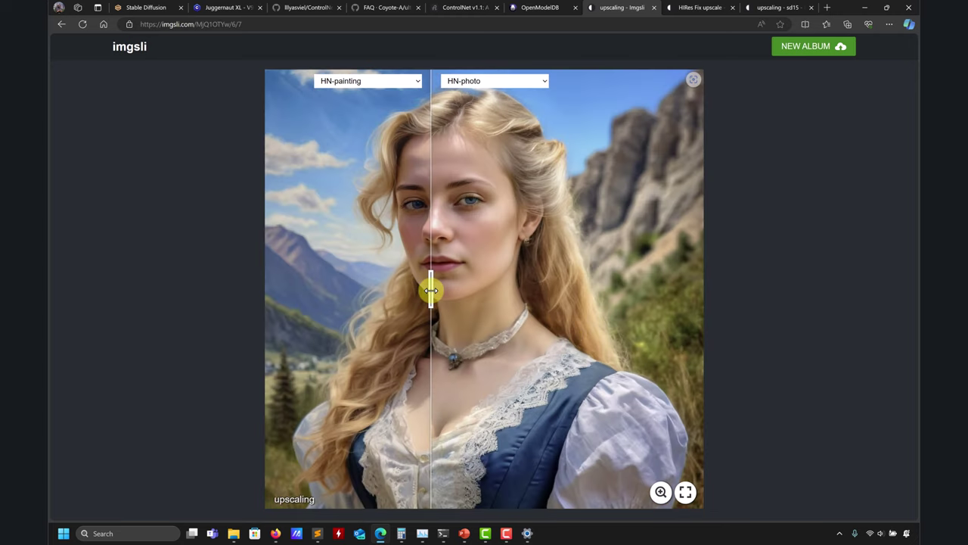
{"action": "left_click_drag", "start_coordinate": [430, 291], "coordinate": [452, 303]}
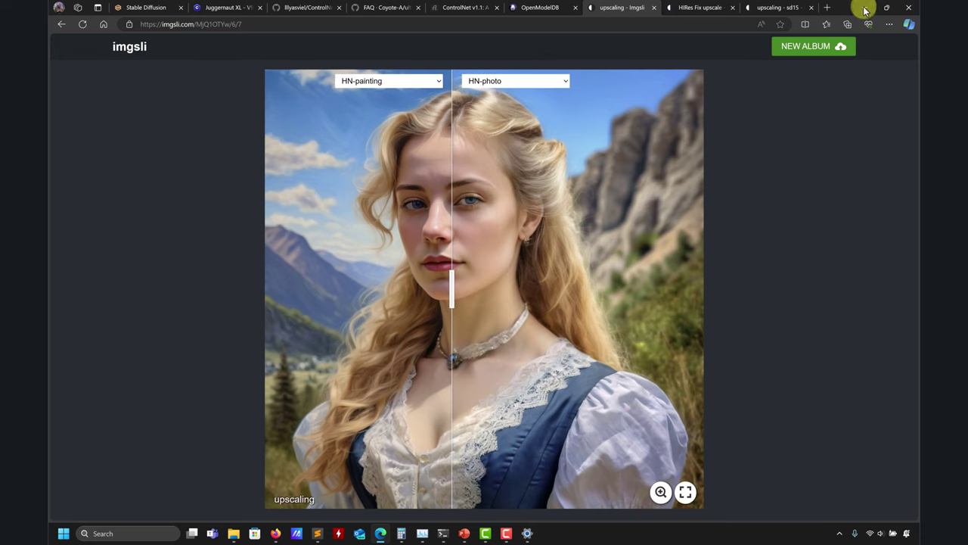
Switch to the Stable Diffusion web UI and open the list of models for Upscaler 1
{"action": "left_click", "coordinate": [121, 7]}
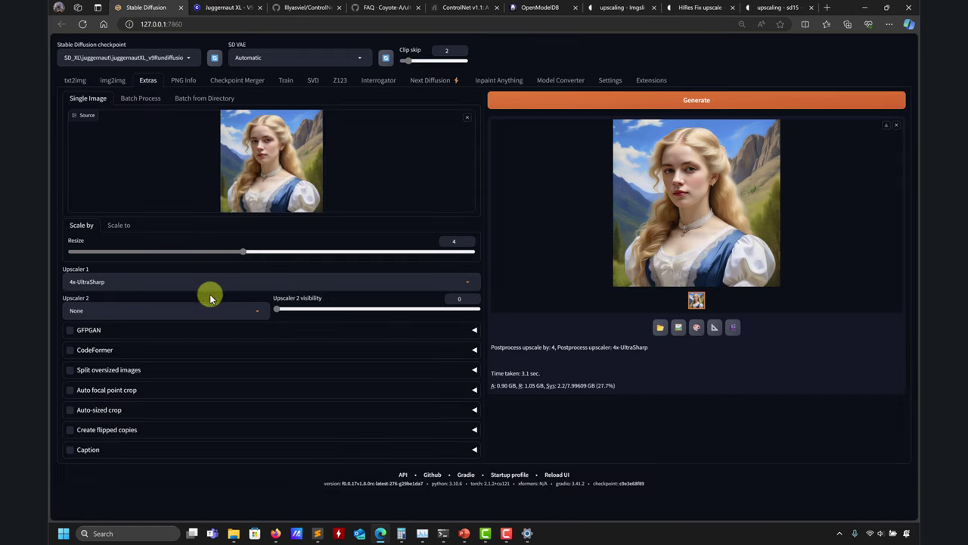
{"action": "left_click", "coordinate": [281, 282]}
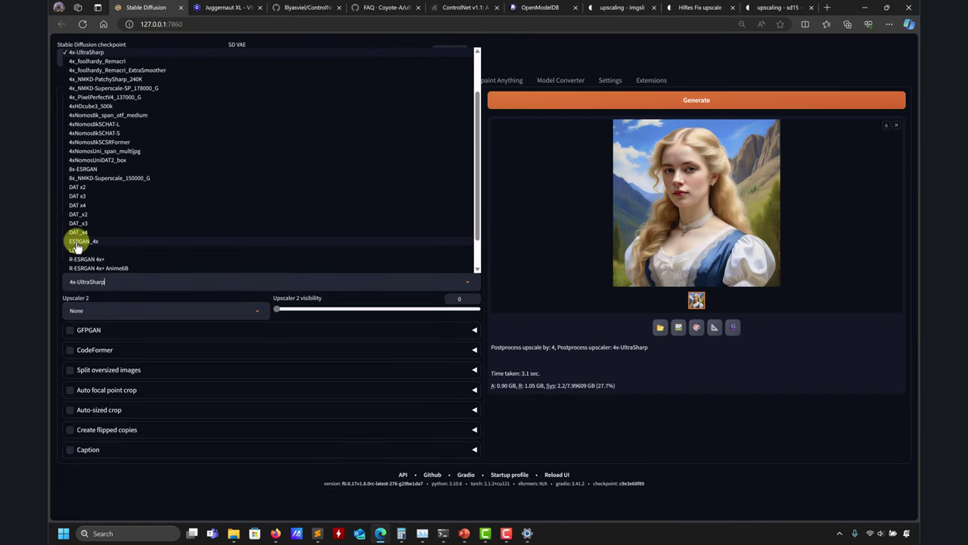
Upscale the source portrait with 4x_foolhardy_Remacri as the first upscaler and inspect the enlarged result
{"action": "left_click", "coordinate": [84, 63]}
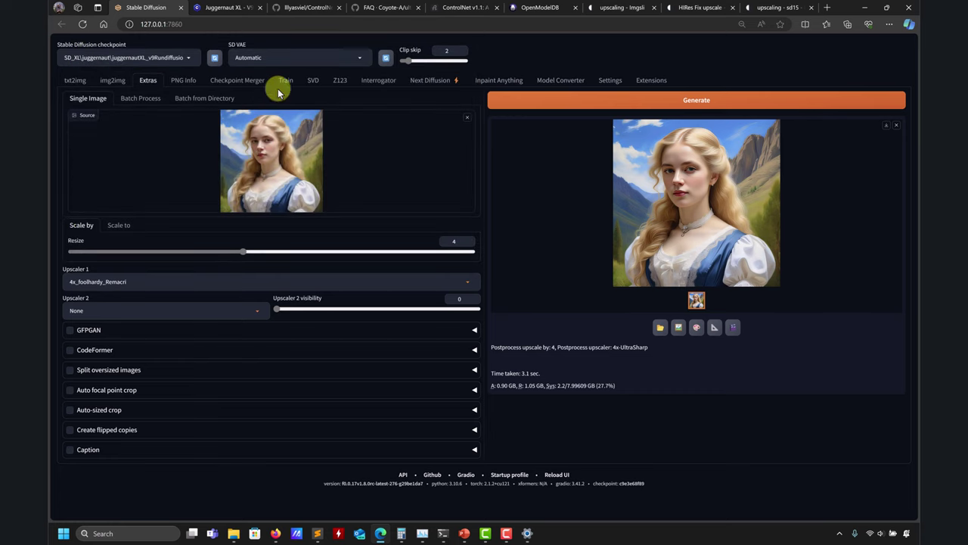
{"action": "left_click", "coordinate": [574, 102]}
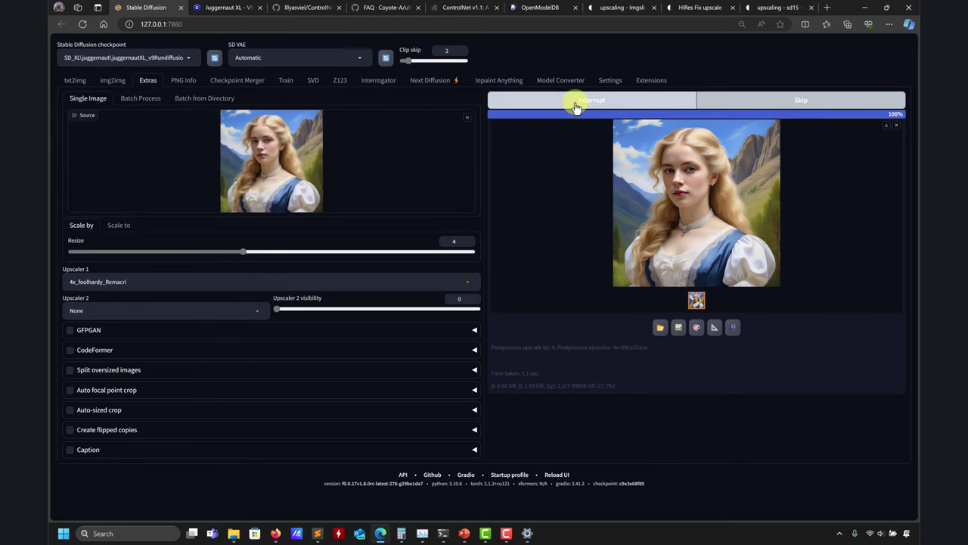
{"action": "left_click", "coordinate": [695, 204]}
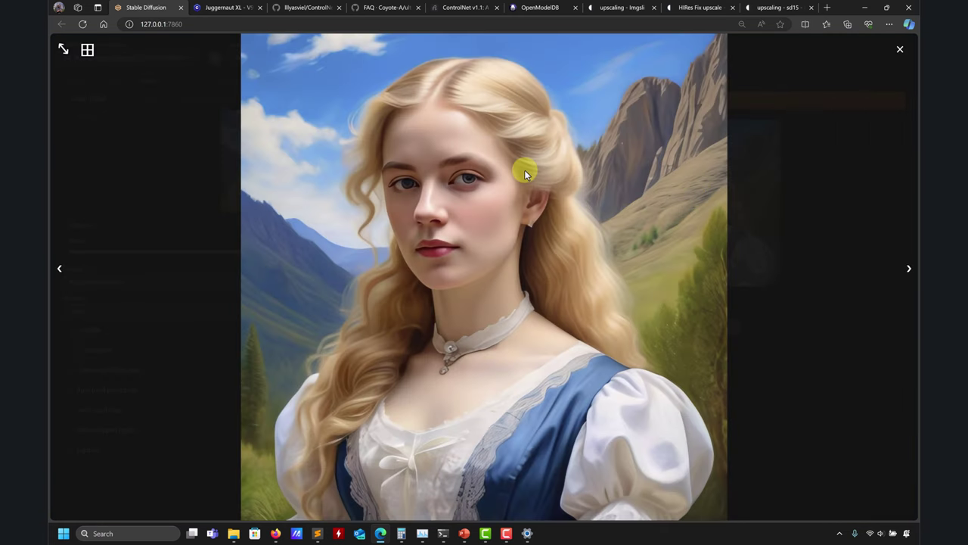
{"action": "left_click", "coordinate": [899, 48]}
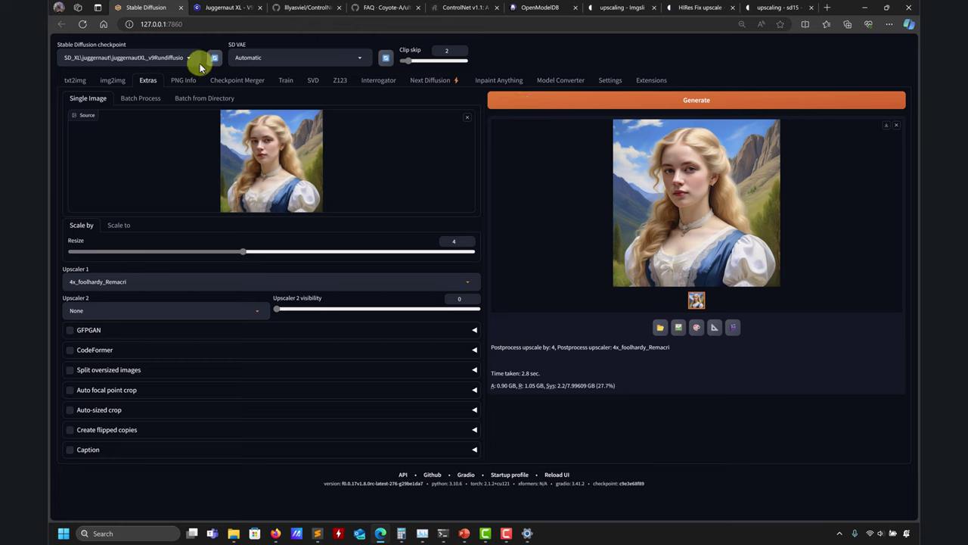
Upscale the portrait again with 4x_foolhardy_Remacri_ExtraSmoother as the first upscaler and inspect the enlarged result
{"action": "left_click", "coordinate": [125, 281]}
{"action": "left_click", "coordinate": [139, 65]}
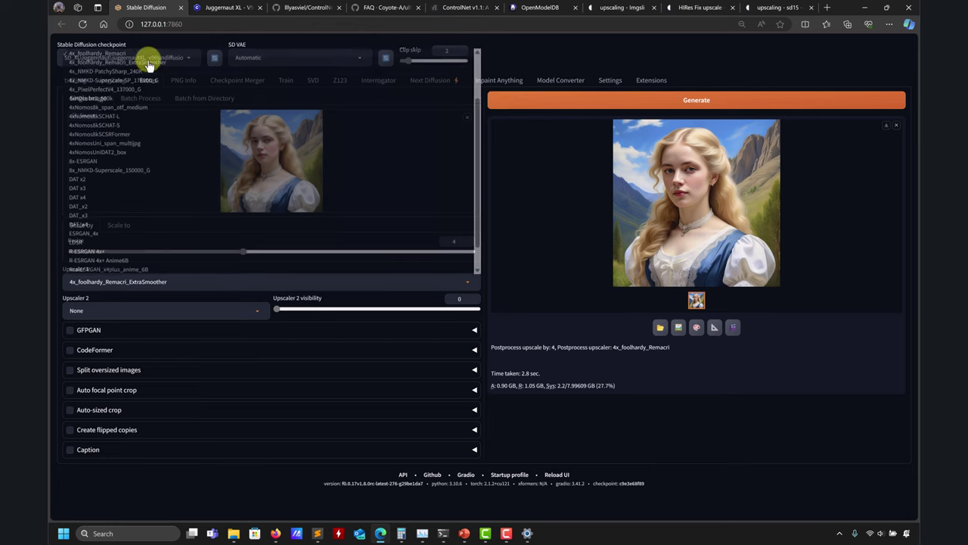
{"action": "left_click", "coordinate": [620, 99]}
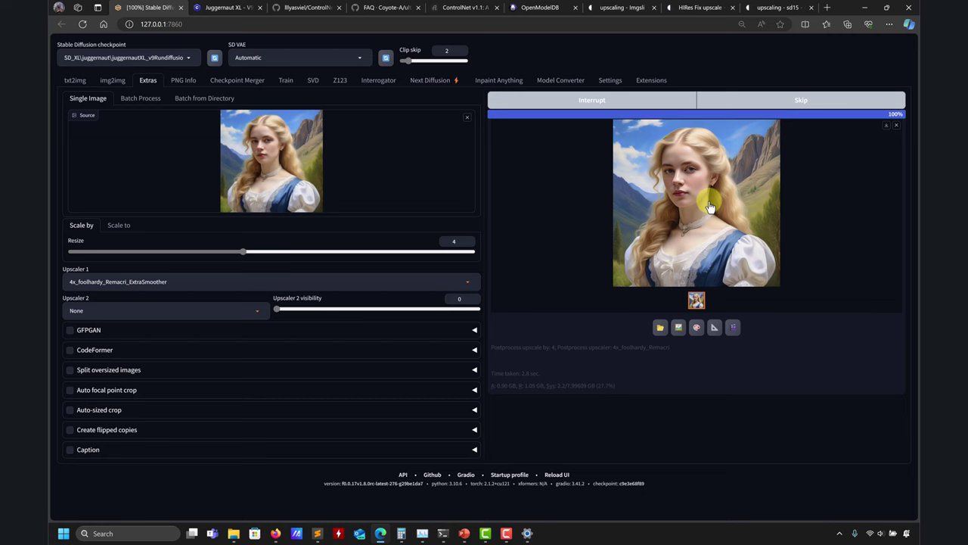
{"action": "left_click", "coordinate": [686, 187]}
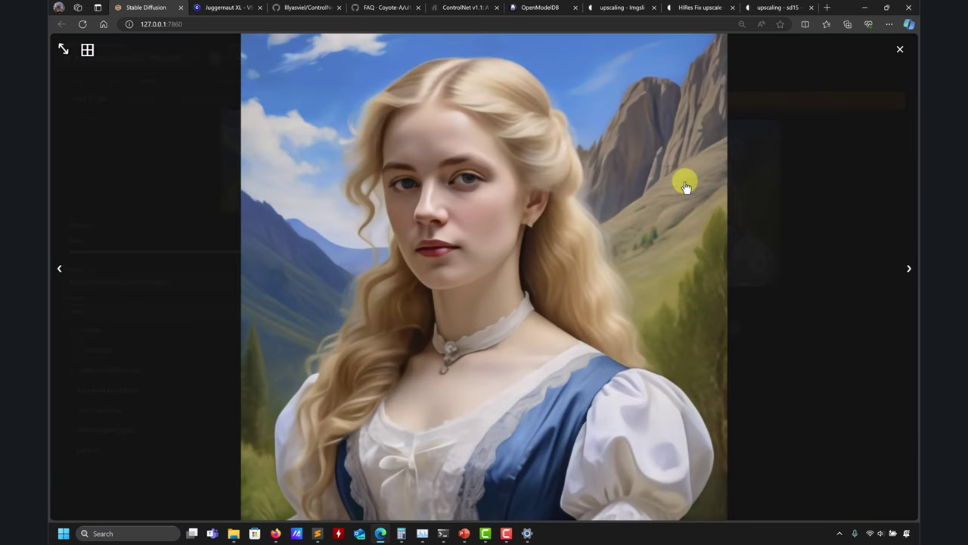
{"action": "left_click", "coordinate": [900, 50]}
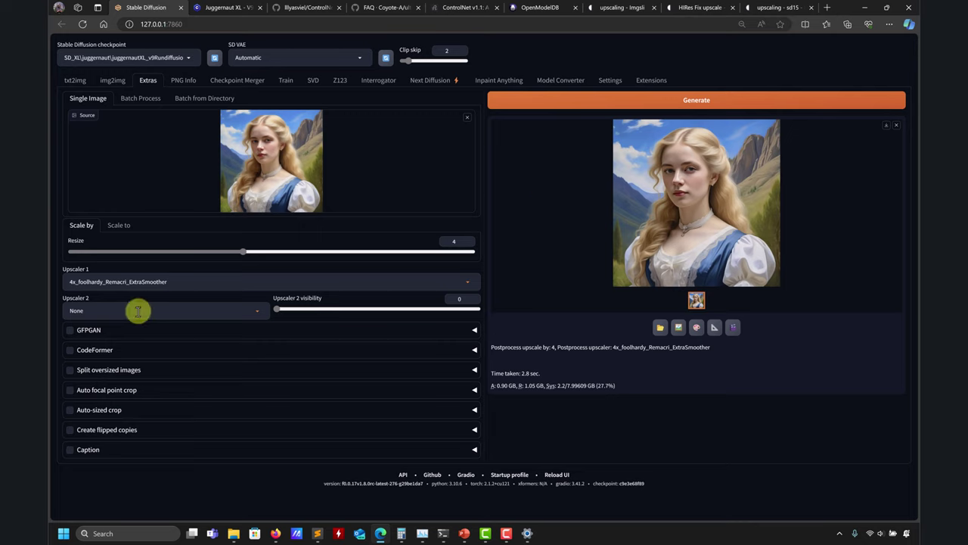
Choose 4x-UltraSharp as the second upscaler and set its visibility to 1
{"action": "left_click", "coordinate": [254, 310]}
{"action": "left_click", "coordinate": [87, 106]}
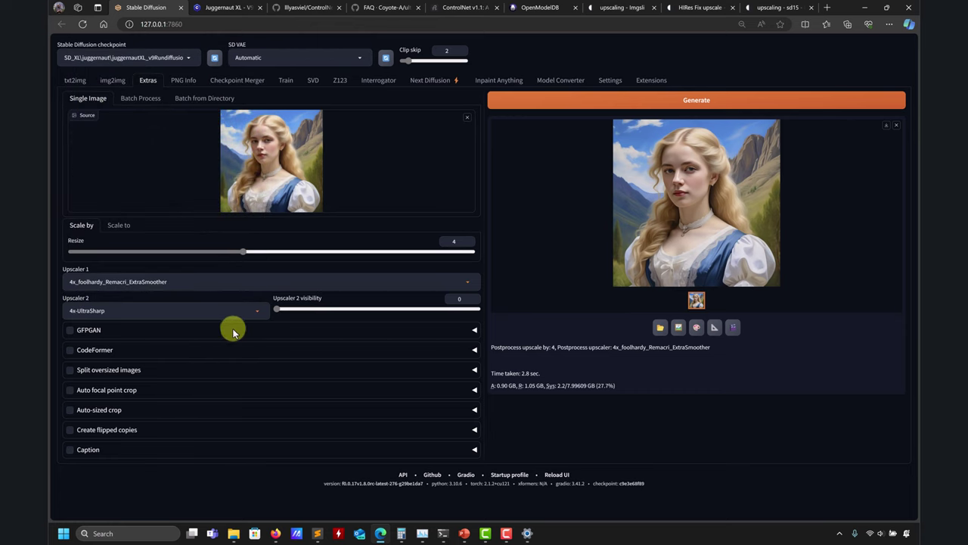
{"action": "left_click_drag", "start_coordinate": [277, 308], "coordinate": [506, 316]}
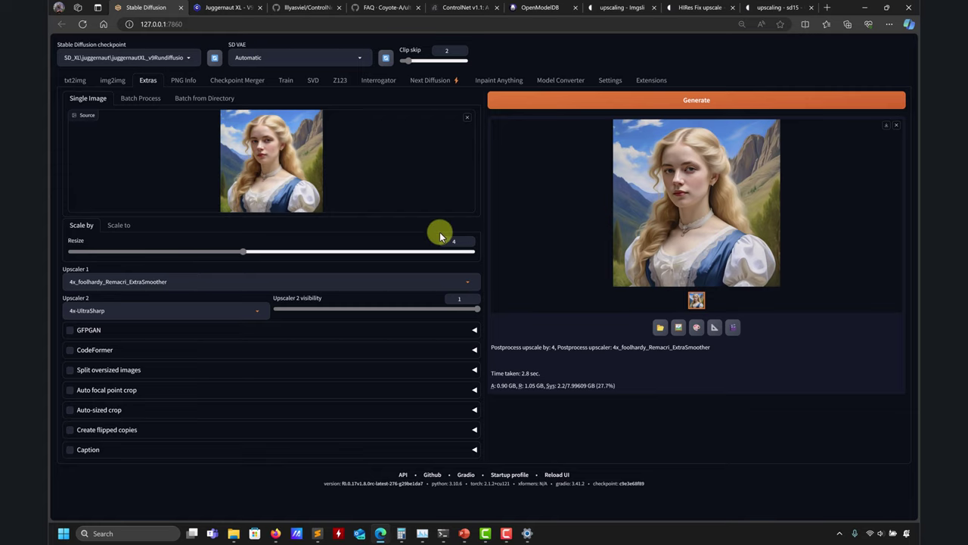
Return the second upscaler's visibility to 0 and set the second upscaler to None
{"action": "left_click_drag", "start_coordinate": [304, 315], "coordinate": [233, 292]}
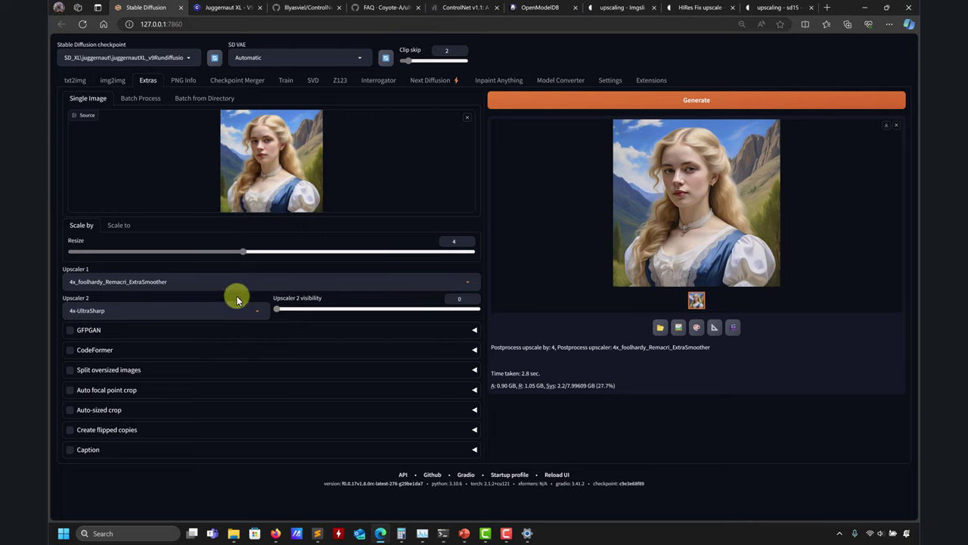
{"action": "left_click_drag", "start_coordinate": [162, 299], "coordinate": [215, 317]}
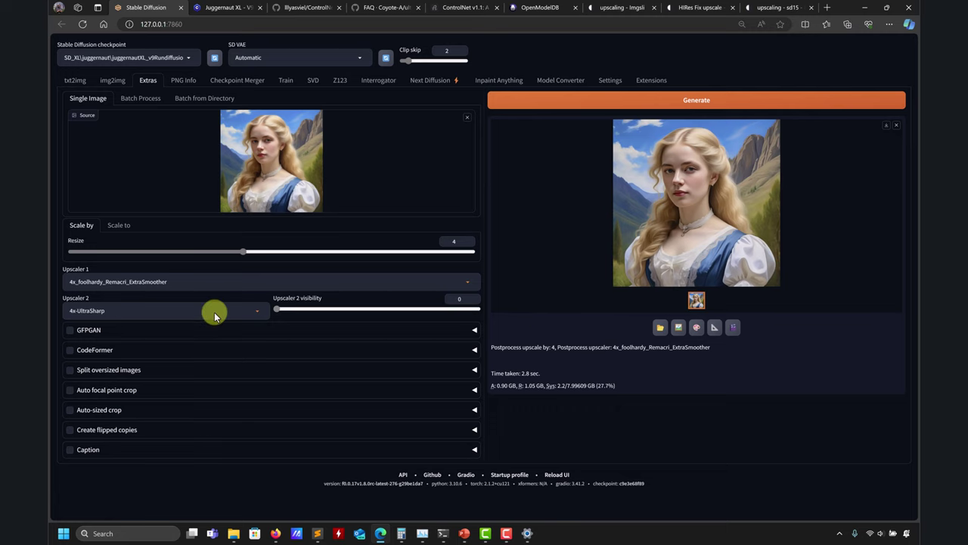
{"action": "left_click", "coordinate": [258, 311]}
{"action": "scroll", "coordinate": [98, 80], "scroll_direction": "up", "scroll_amount": 5}
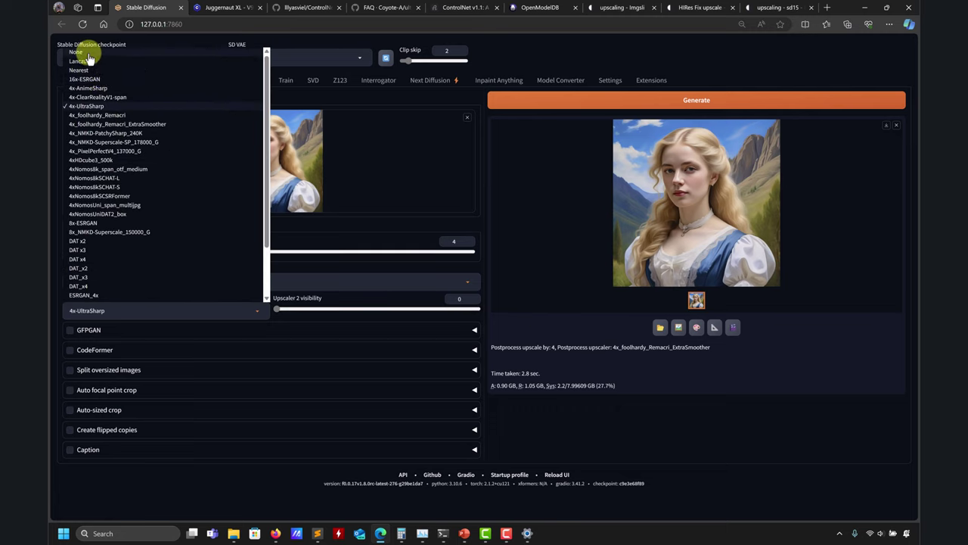
{"action": "left_click", "coordinate": [89, 50]}
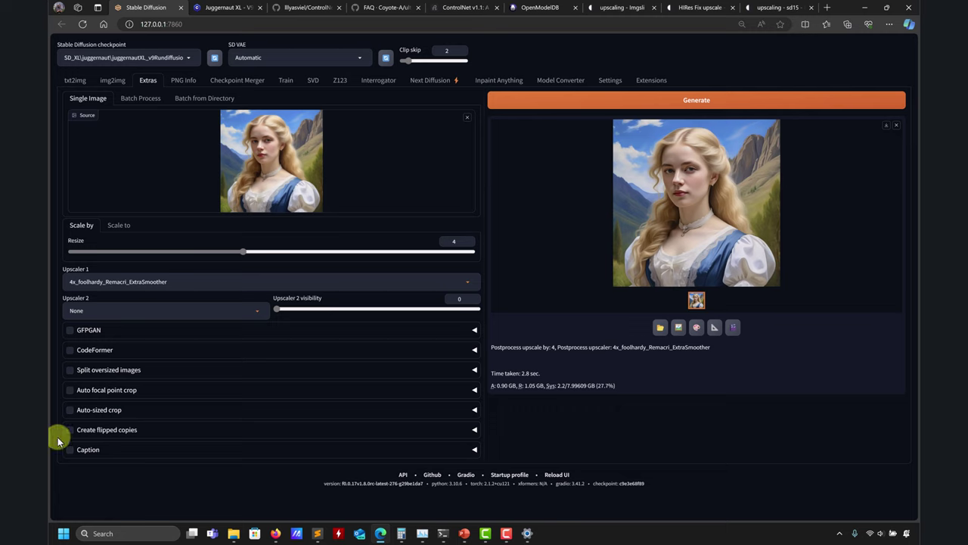
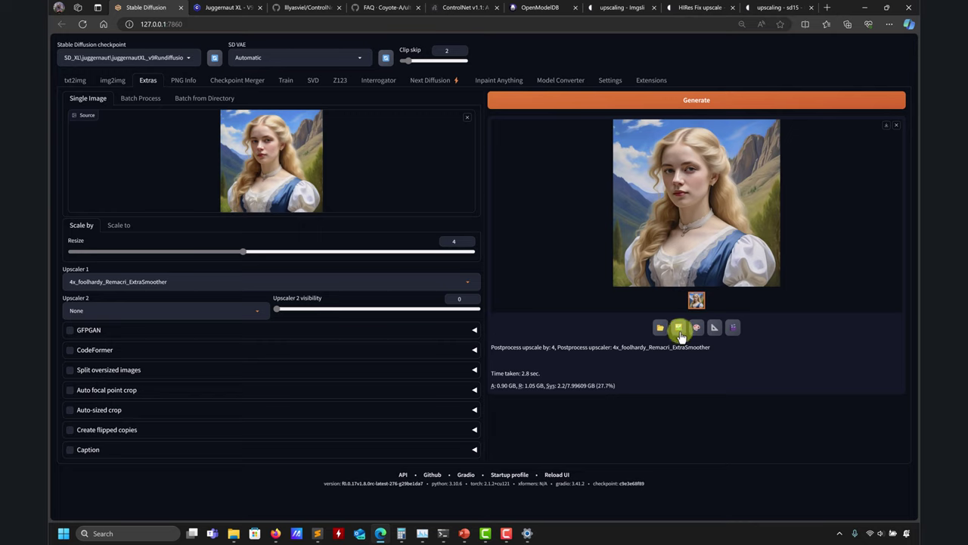
Send the upscaled portrait to img2img and review its input image, prompt and generation settings
{"action": "left_click", "coordinate": [680, 331]}
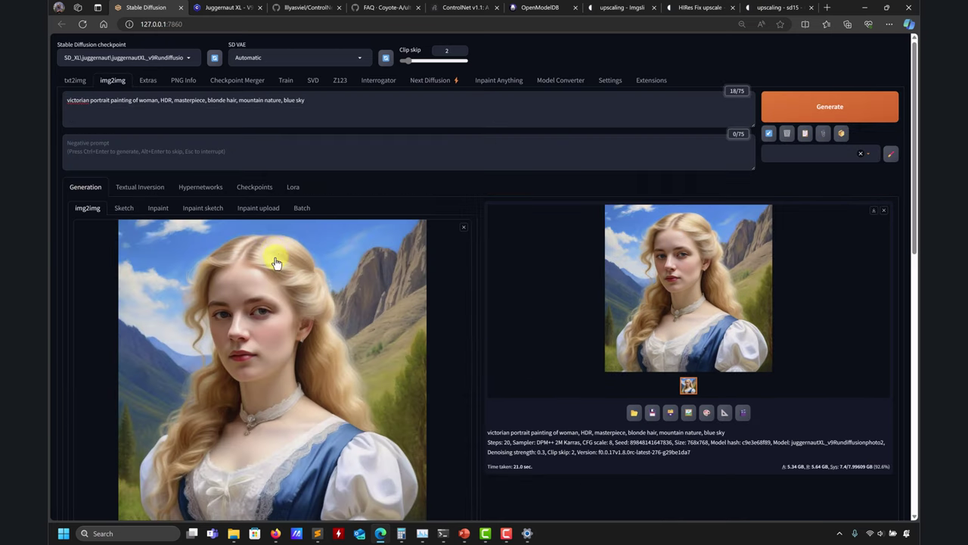
{"action": "scroll", "coordinate": [345, 312], "scroll_direction": "down", "scroll_amount": 2}
{"action": "scroll", "coordinate": [345, 312], "scroll_direction": "down", "scroll_amount": 2}
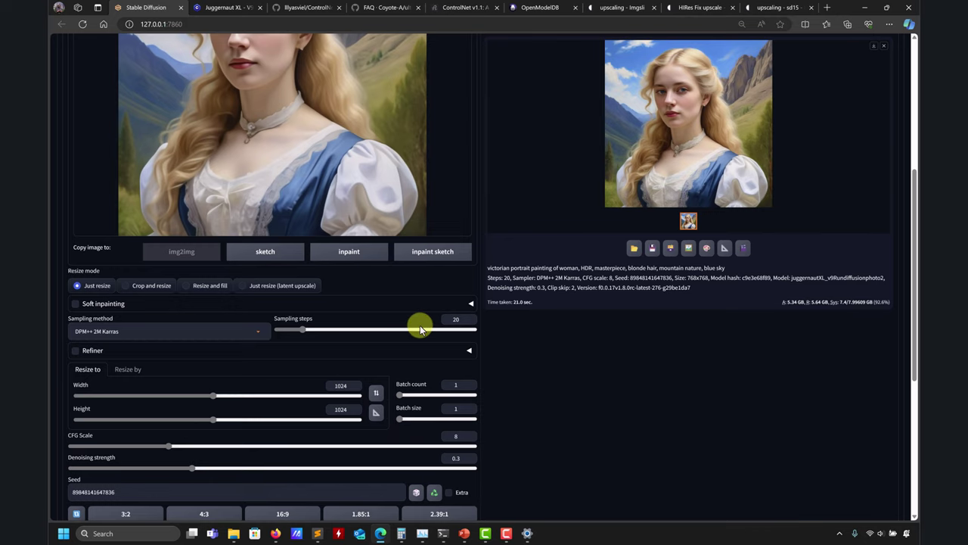
{"action": "scroll", "coordinate": [419, 325], "scroll_direction": "up", "scroll_amount": 5}
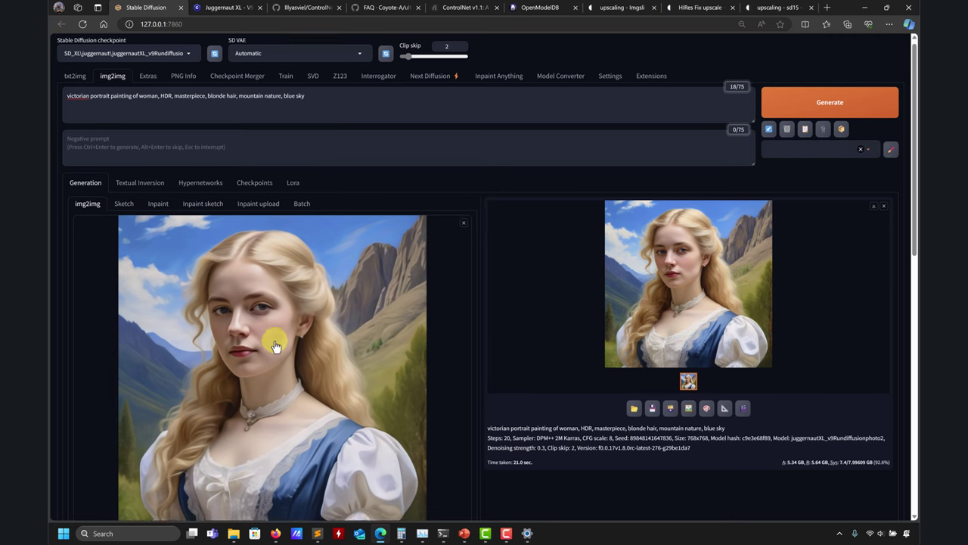
{"action": "scroll", "coordinate": [519, 330], "scroll_direction": "down", "scroll_amount": 2}
{"action": "scroll", "coordinate": [537, 376], "scroll_direction": "down", "scroll_amount": 1}
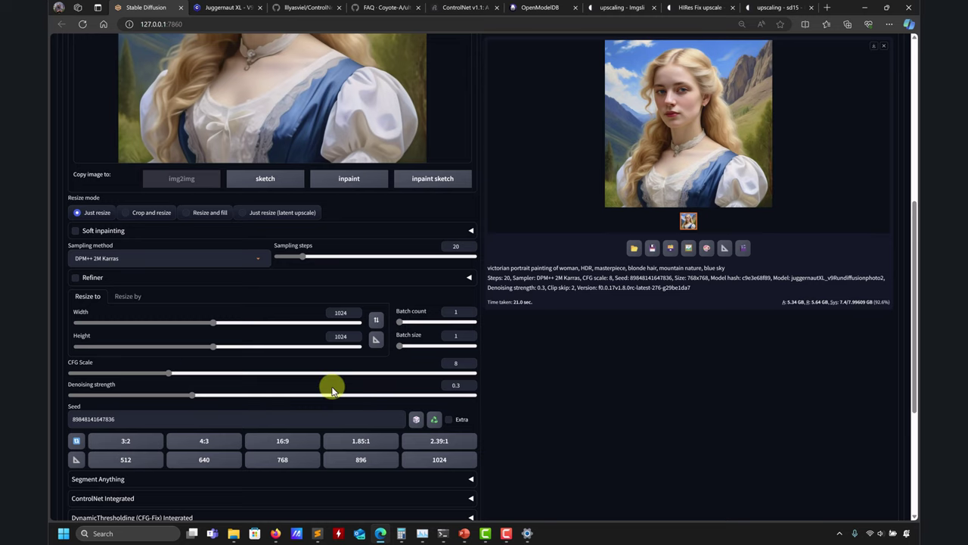
Raise the img2img denoising strength to 1
{"action": "left_click_drag", "start_coordinate": [198, 393], "coordinate": [664, 430]}
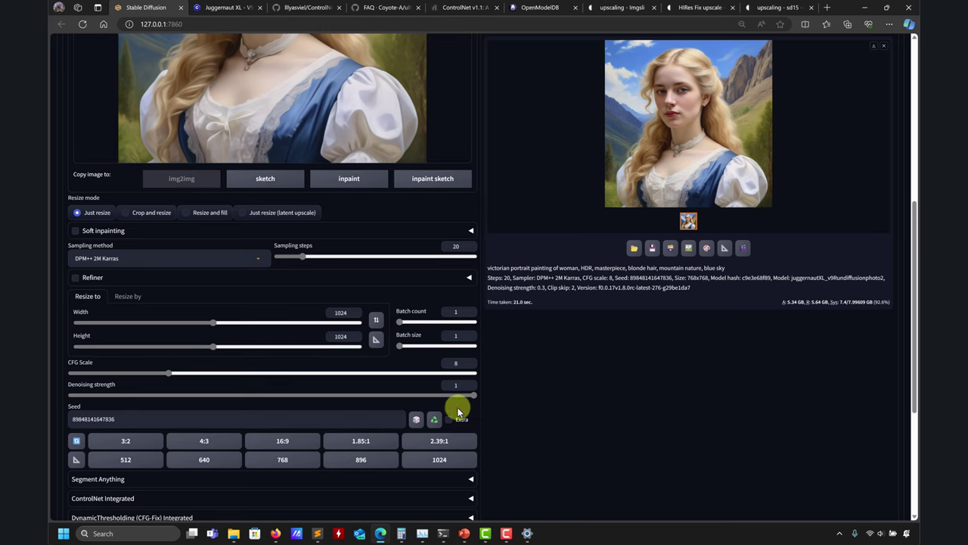
{"action": "scroll", "coordinate": [519, 398], "scroll_direction": "up", "scroll_amount": 2}
{"action": "scroll", "coordinate": [471, 396], "scroll_direction": "down", "scroll_amount": 4}
{"action": "scroll", "coordinate": [515, 372], "scroll_direction": "up", "scroll_amount": 7}
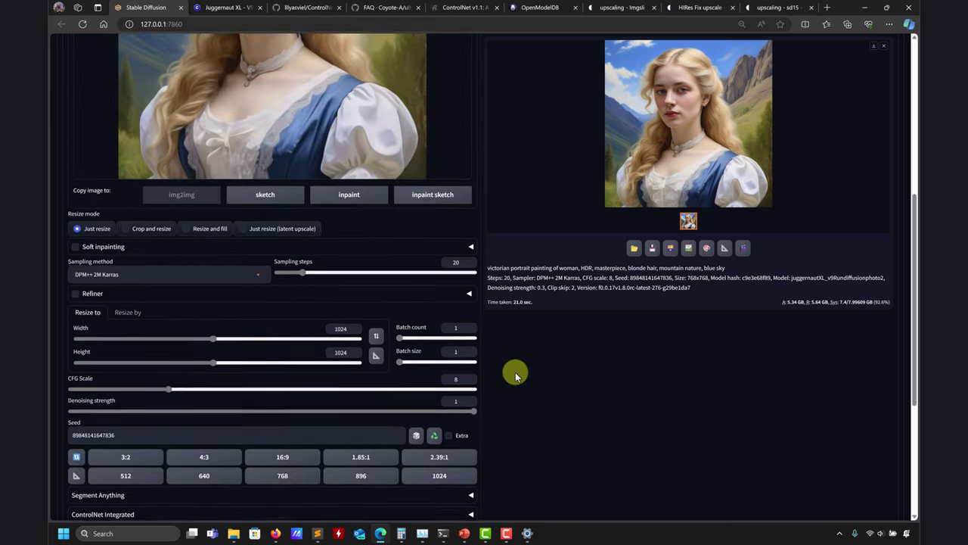
{"action": "scroll", "coordinate": [617, 321], "scroll_direction": "up", "scroll_amount": 1}
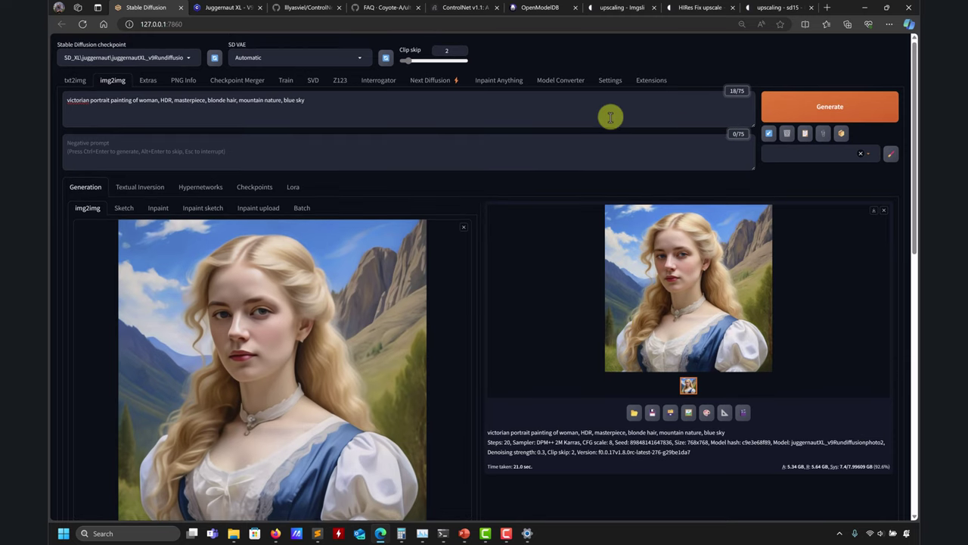
Highlight the img2img prompt, look through the Interrogator's available CLIP models, and return to img2img
{"action": "left_click_drag", "start_coordinate": [384, 112], "coordinate": [48, 92]}
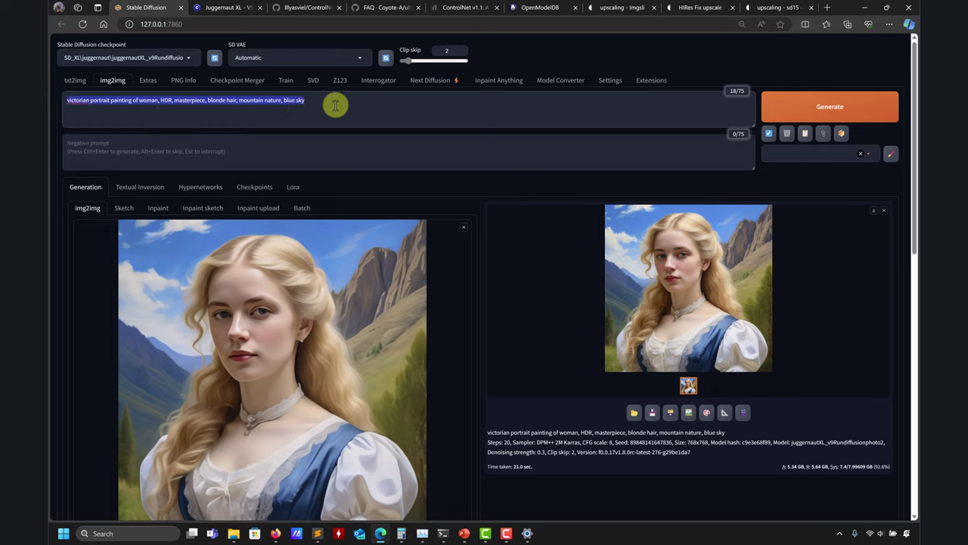
{"action": "left_click_drag", "start_coordinate": [335, 105], "coordinate": [60, 111]}
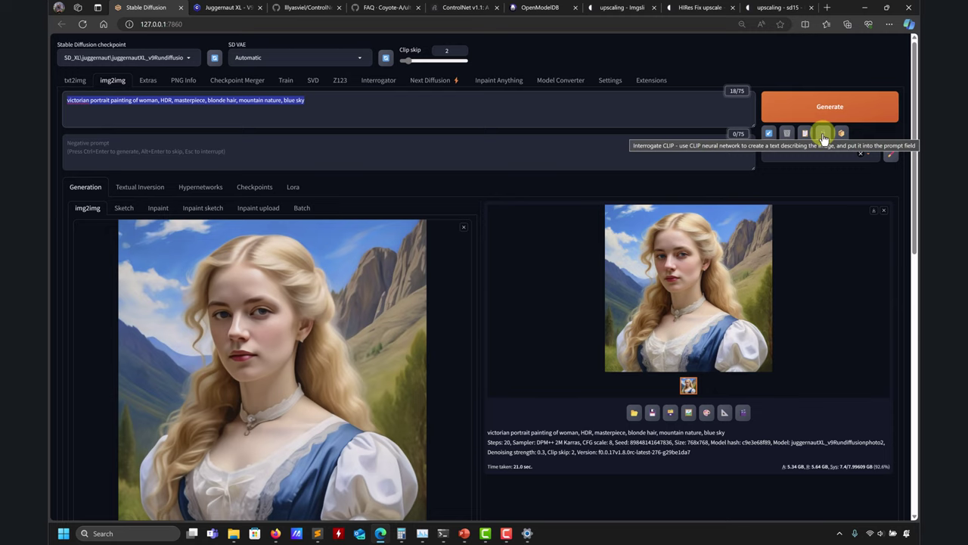
{"action": "left_click", "coordinate": [377, 82]}
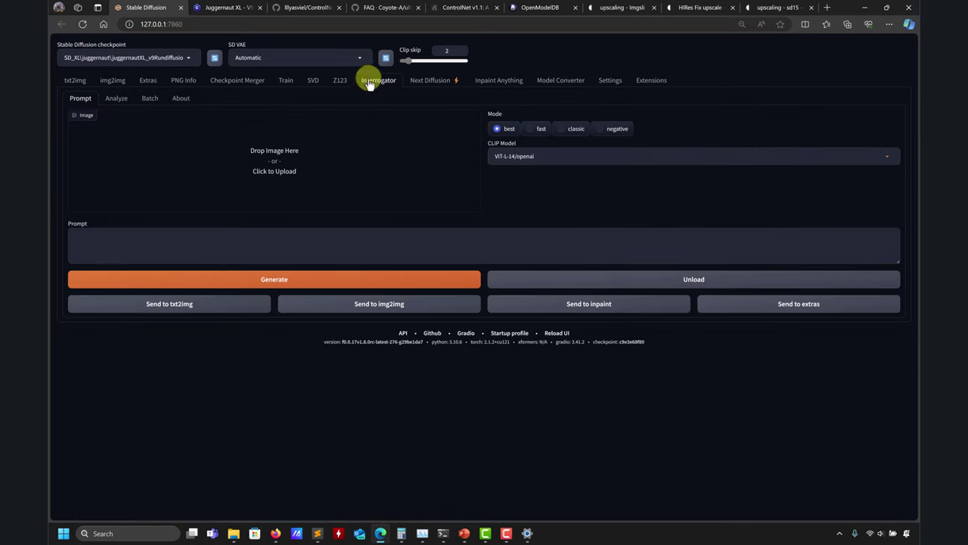
{"action": "left_click", "coordinate": [603, 165]}
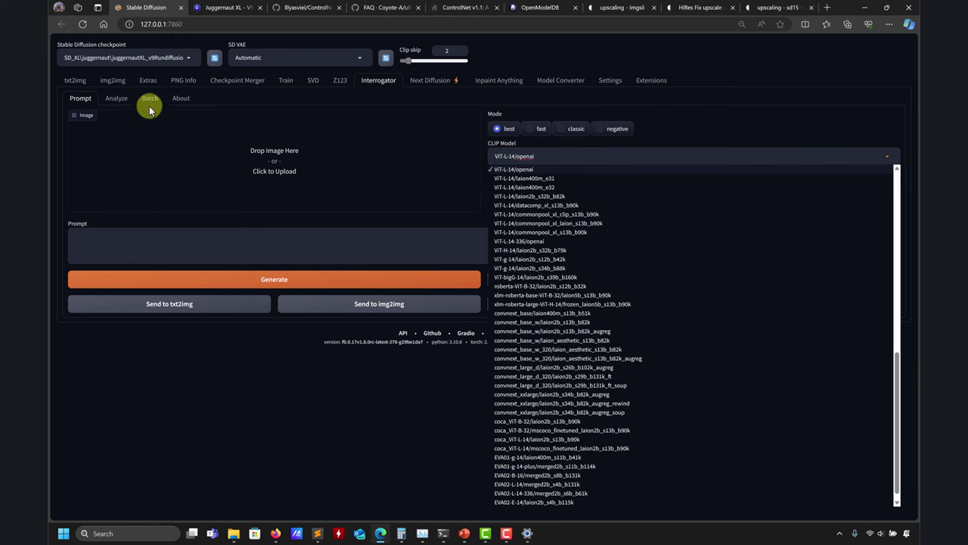
{"action": "left_click", "coordinate": [112, 81]}
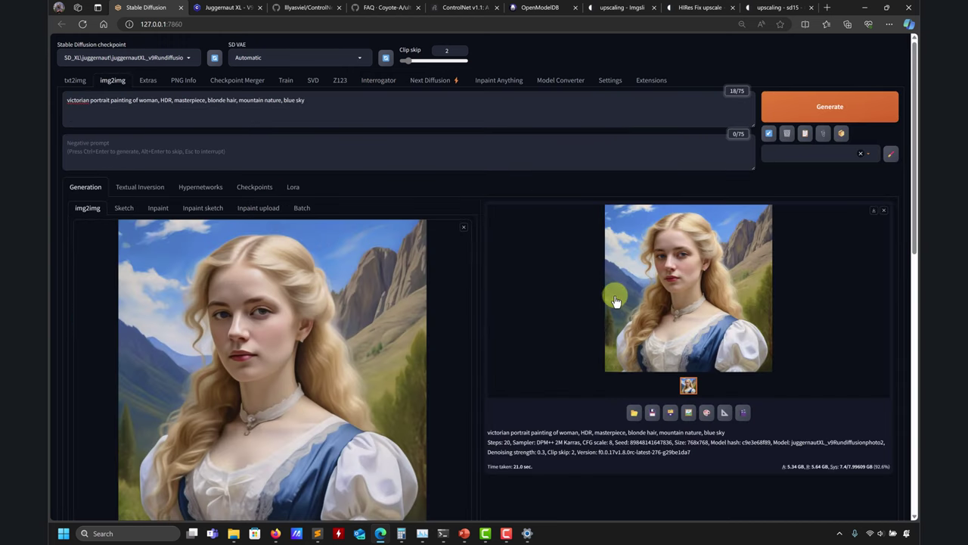
Set the denoising strength to 0.5, generate the img2img image, and check the progress in the command window
{"action": "scroll", "coordinate": [562, 321], "scroll_direction": "down", "scroll_amount": 3}
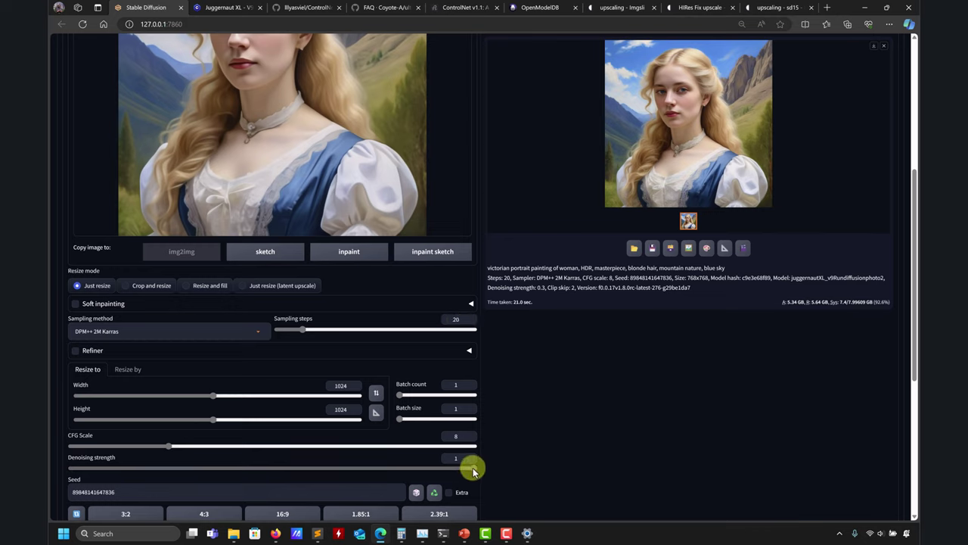
{"action": "left_click_drag", "start_coordinate": [469, 467], "coordinate": [272, 466]}
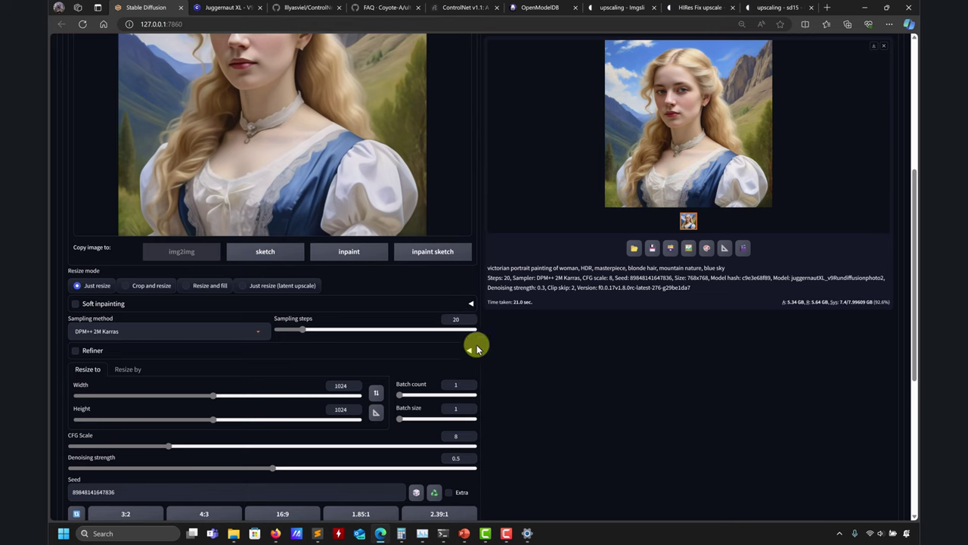
{"action": "scroll", "coordinate": [551, 436], "scroll_direction": "up", "scroll_amount": 3}
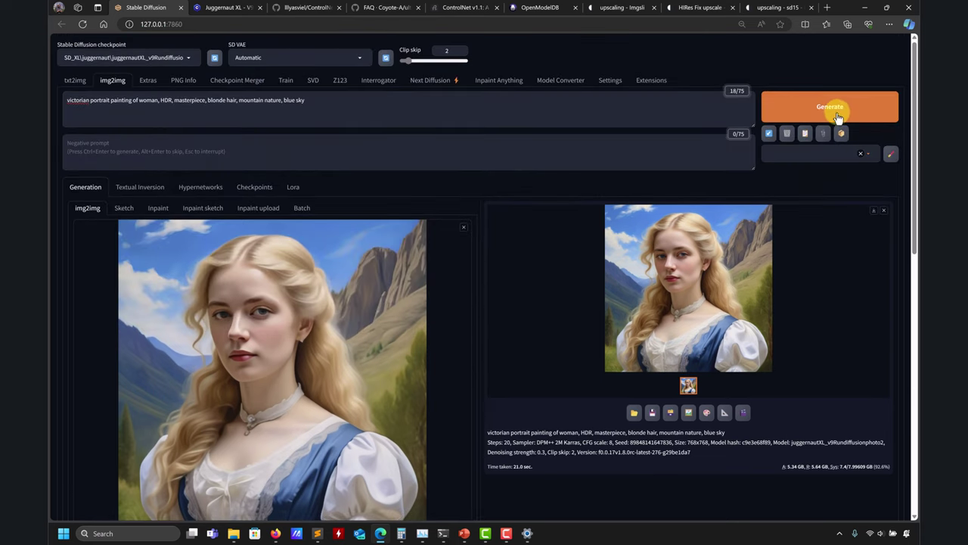
{"action": "left_click", "coordinate": [832, 113]}
{"action": "left_click", "coordinate": [445, 532]}
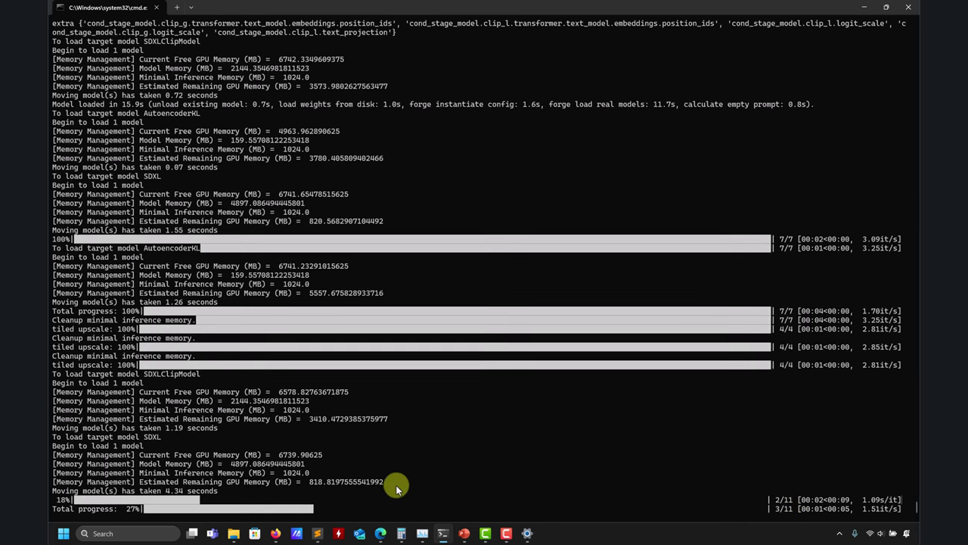
{"action": "left_click", "coordinate": [381, 533]}
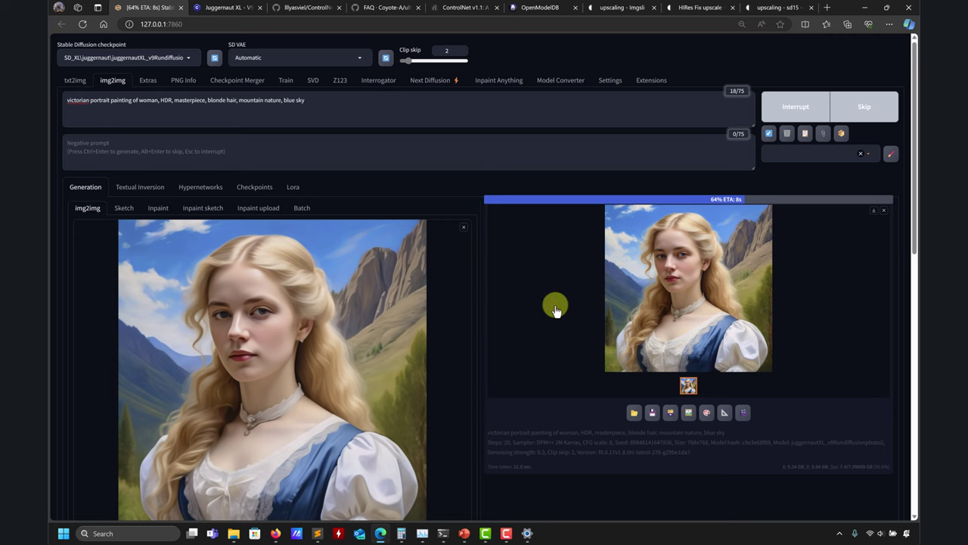
Try a denoising strength of 0.4, then raise it to 1
{"action": "scroll", "coordinate": [484, 317], "scroll_direction": "down", "scroll_amount": 4}
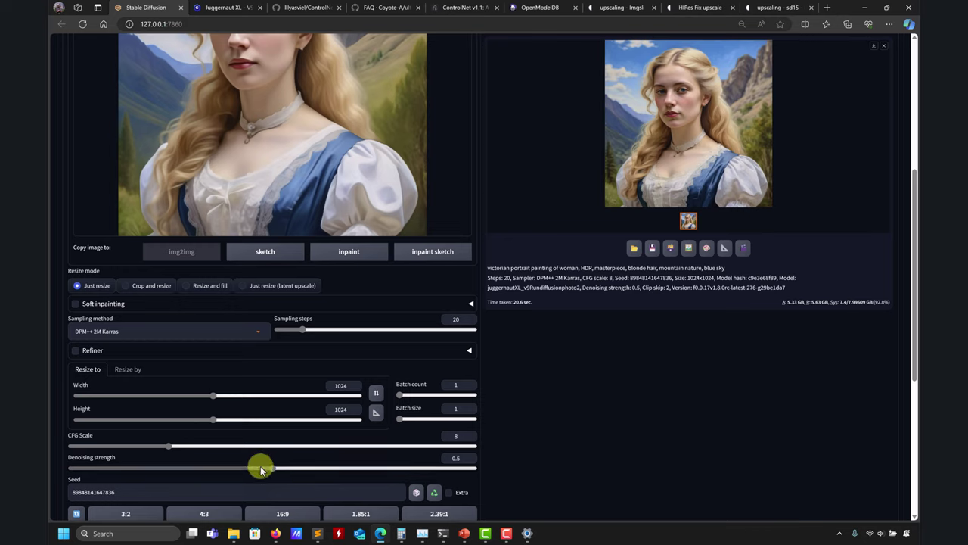
{"action": "left_click_drag", "start_coordinate": [260, 470], "coordinate": [231, 466]}
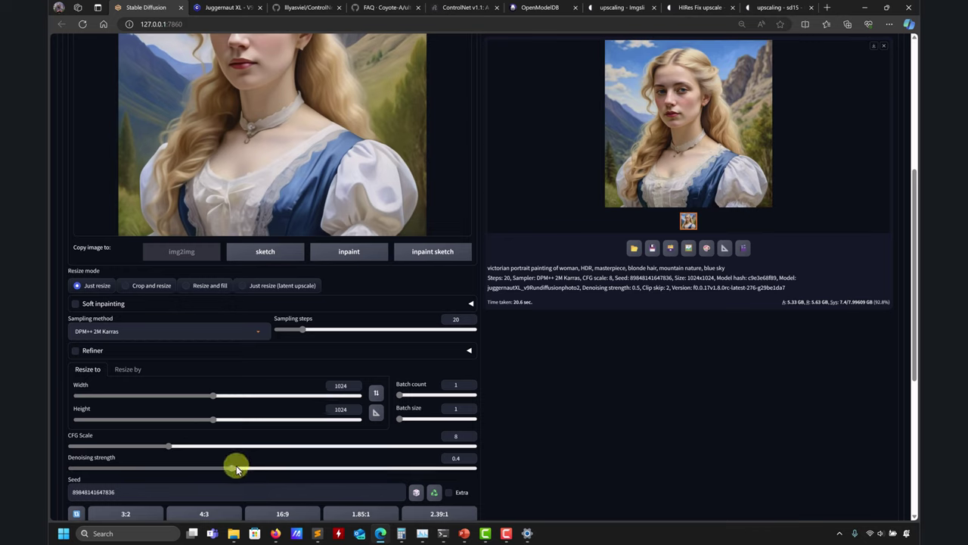
{"action": "left_click_drag", "start_coordinate": [236, 469], "coordinate": [520, 481]}
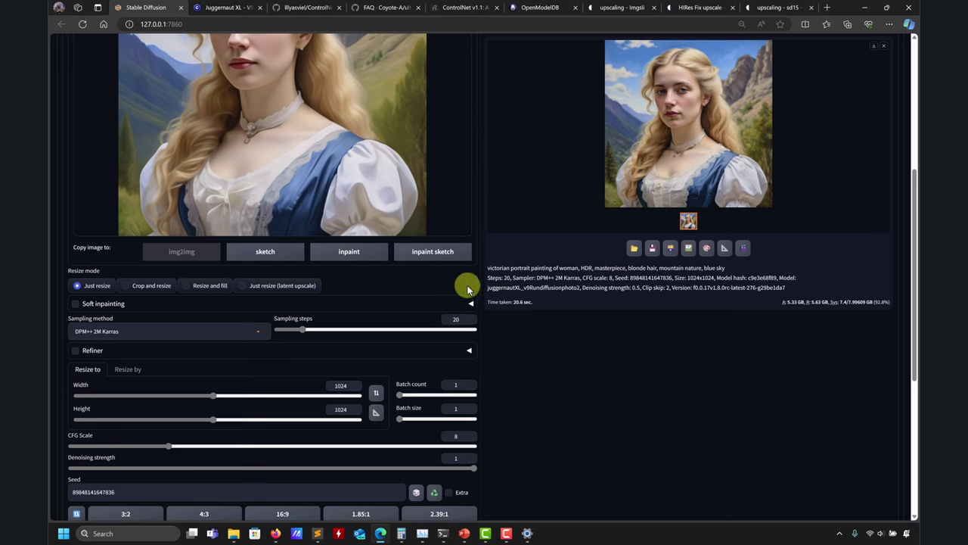
Try an img2img denoising strength of 0.7, then return it to 1
{"action": "left_click", "coordinate": [469, 468]}
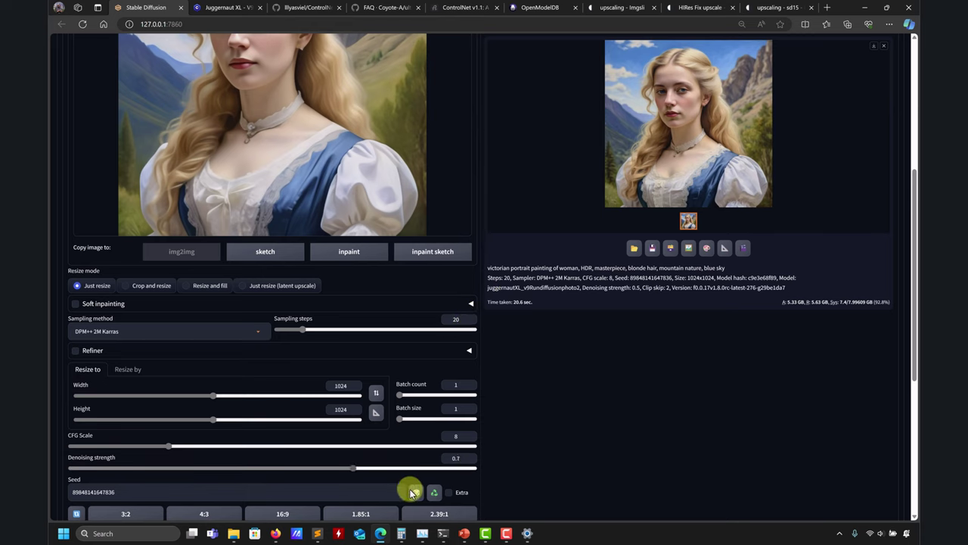
{"action": "scroll", "coordinate": [535, 488], "scroll_direction": "up", "scroll_amount": 5}
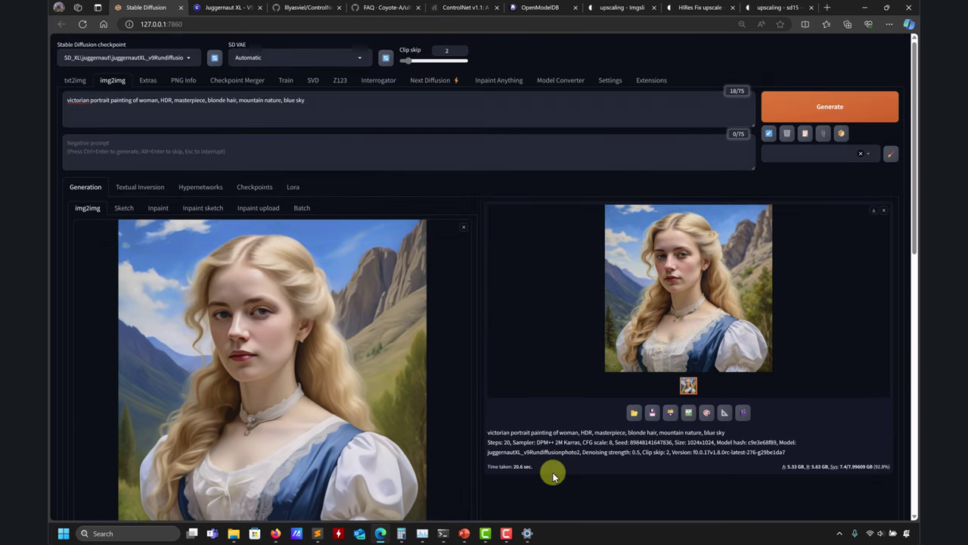
{"action": "scroll", "coordinate": [552, 472], "scroll_direction": "down", "scroll_amount": 5}
{"action": "scroll", "coordinate": [567, 321], "scroll_direction": "up", "scroll_amount": 5}
In the img2img settings, enable doing exactly the amount of steps the slider specifies
{"action": "left_click", "coordinate": [652, 80]}
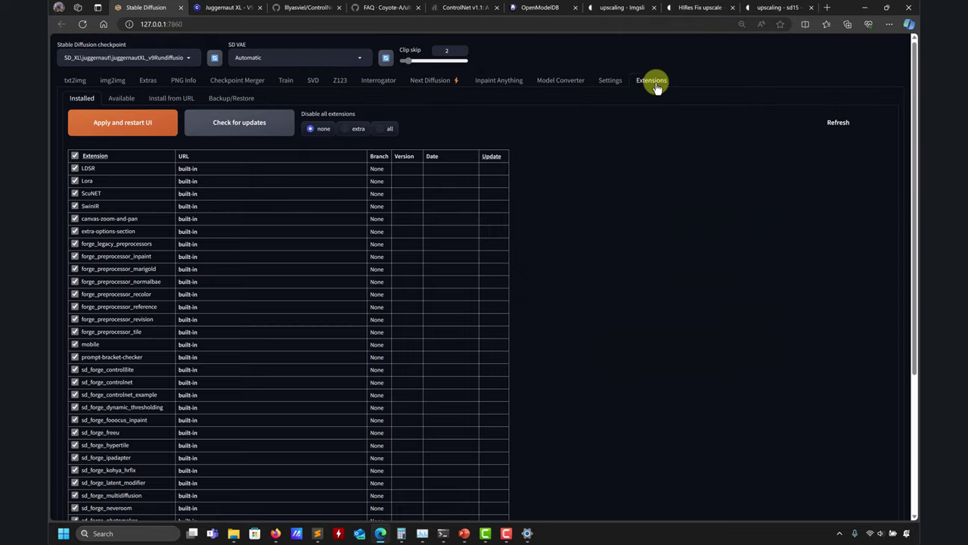
{"action": "left_click", "coordinate": [607, 82]}
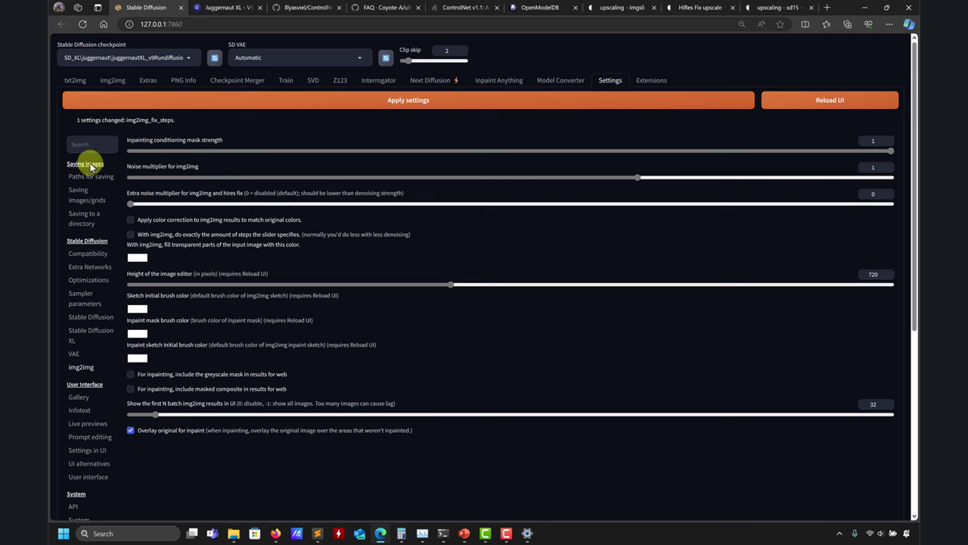
{"action": "scroll", "coordinate": [76, 302], "scroll_direction": "down", "scroll_amount": 1}
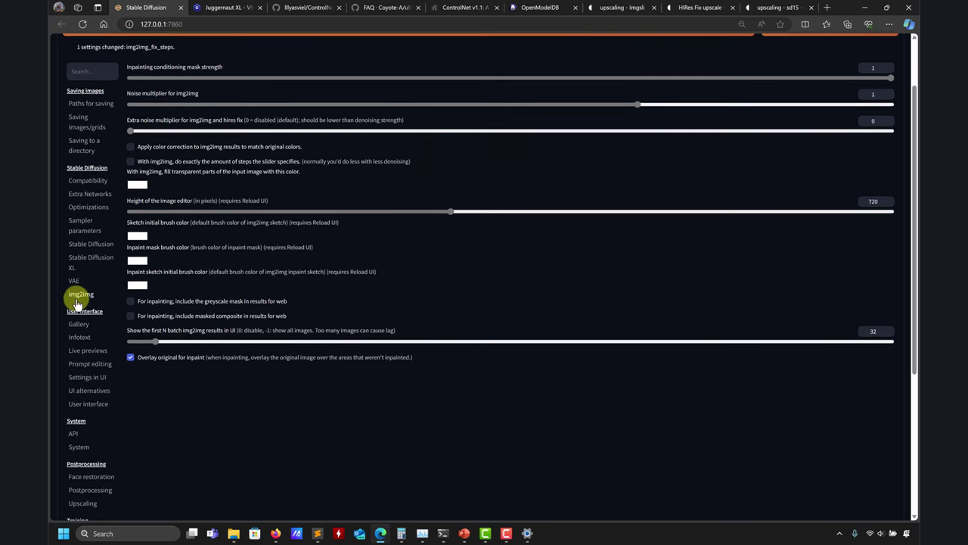
{"action": "left_click", "coordinate": [76, 180]}
{"action": "left_click", "coordinate": [78, 294]}
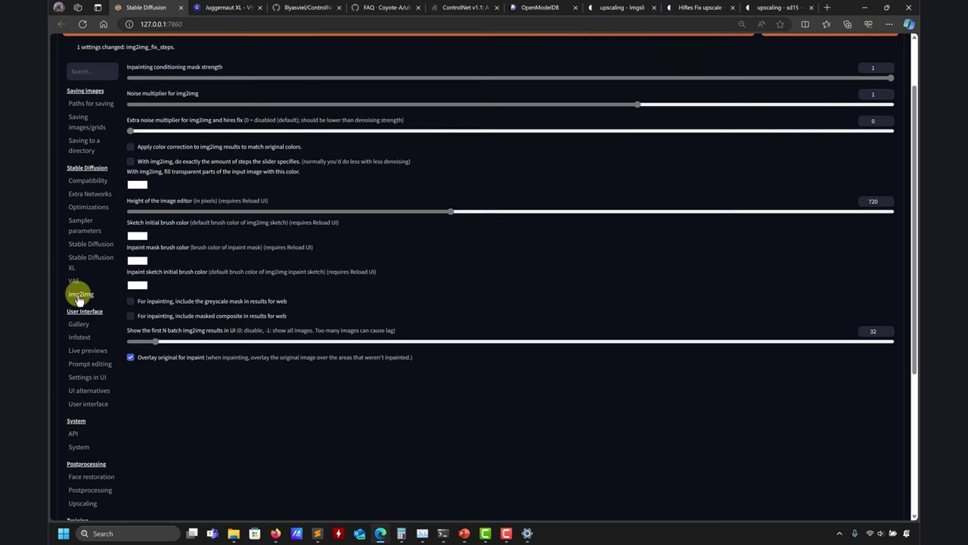
{"action": "left_click", "coordinate": [130, 162]}
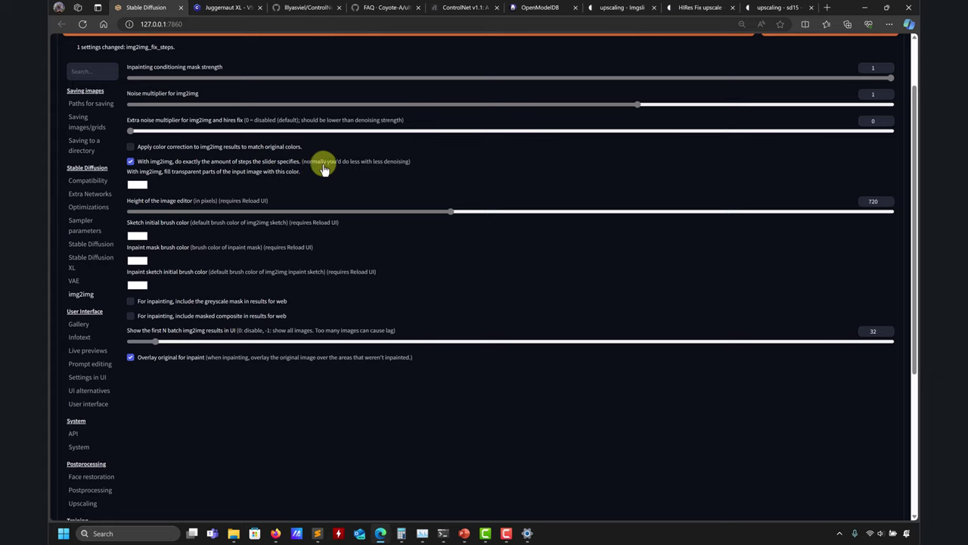
{"action": "scroll", "coordinate": [325, 170], "scroll_direction": "up", "scroll_amount": 2}
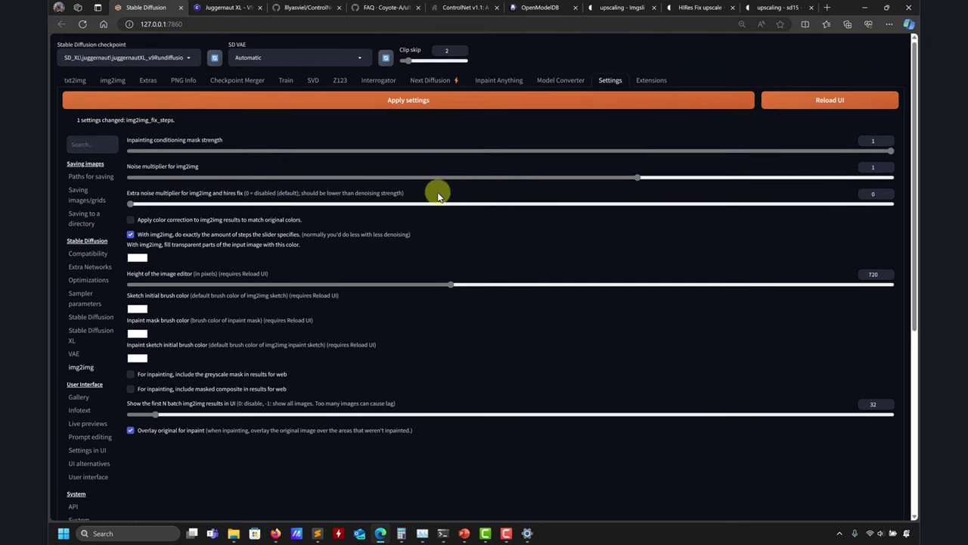
Return to img2img, generate the portrait with 20 sampling steps at denoising strength 1, and check the progress in the command window
{"action": "left_click", "coordinate": [118, 78]}
{"action": "scroll", "coordinate": [533, 318], "scroll_direction": "down", "scroll_amount": 4}
{"action": "scroll", "coordinate": [526, 338], "scroll_direction": "down", "scroll_amount": 3}
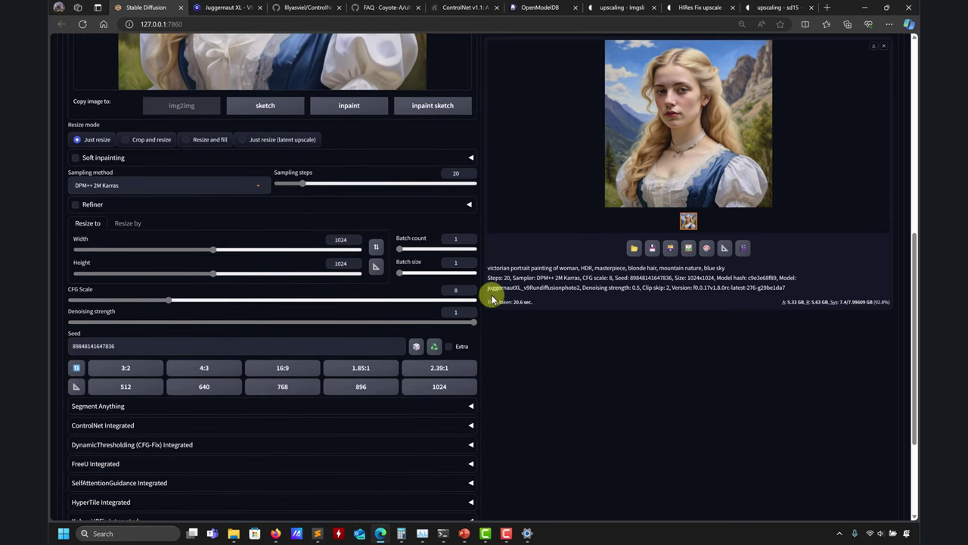
{"action": "left_click", "coordinate": [456, 174]}
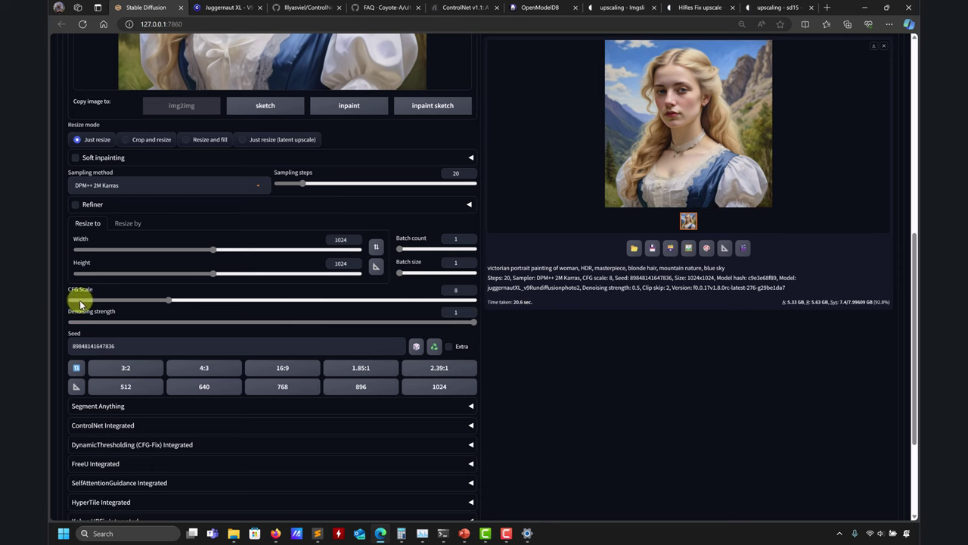
{"action": "scroll", "coordinate": [586, 355], "scroll_direction": "up", "scroll_amount": 6}
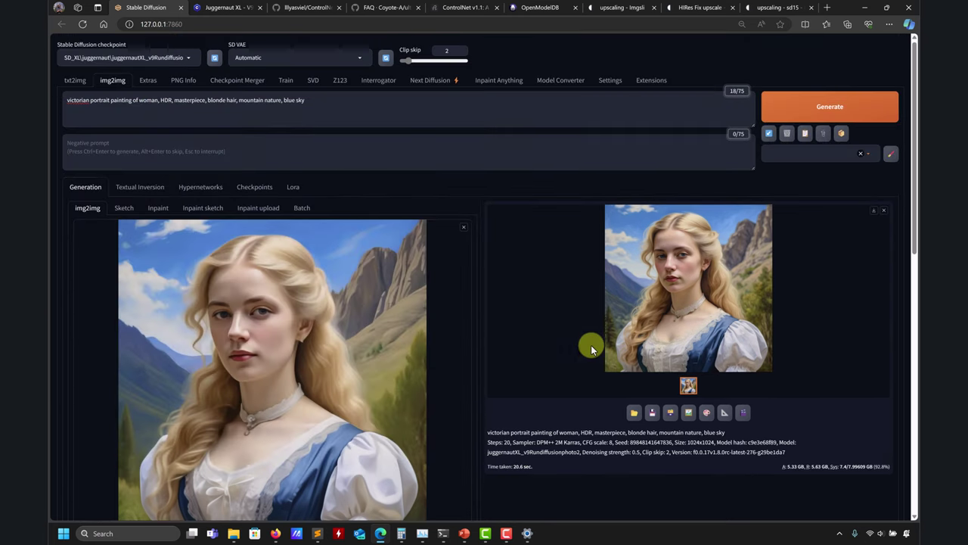
{"action": "left_click", "coordinate": [801, 109]}
{"action": "scroll", "coordinate": [574, 412], "scroll_direction": "down", "scroll_amount": 2}
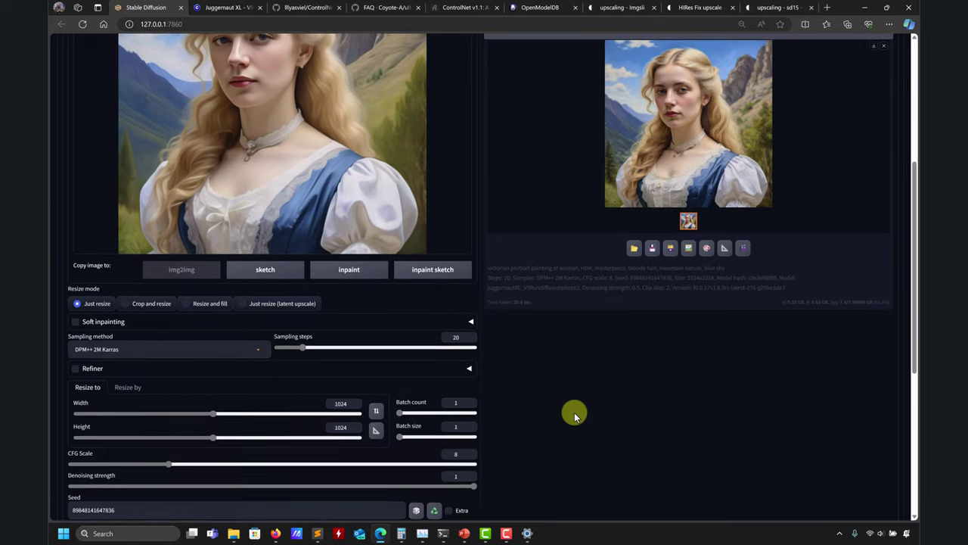
{"action": "left_click", "coordinate": [443, 533]}
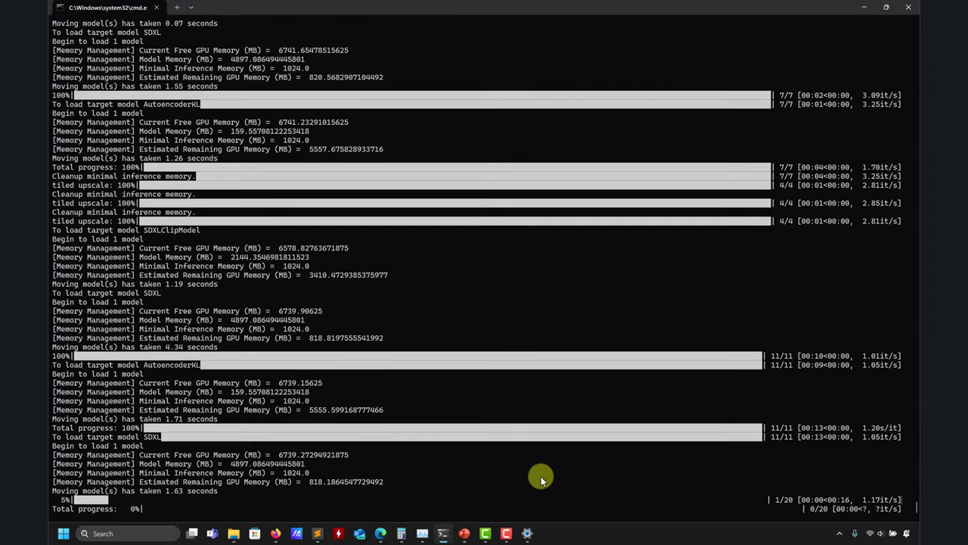
{"action": "left_click", "coordinate": [865, 9]}
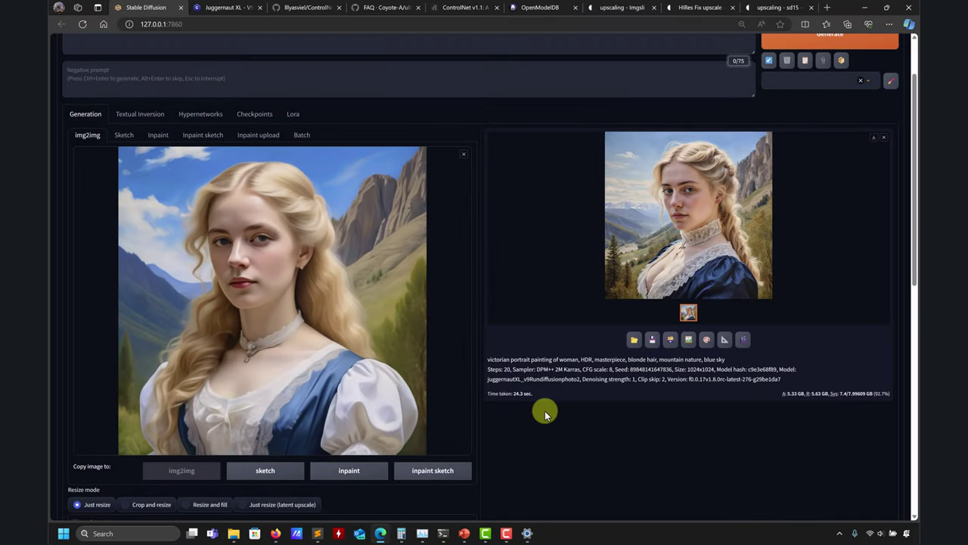
Inspect the newly generated portrait at enlarged size, then close the enlarged view
{"action": "left_click", "coordinate": [641, 188]}
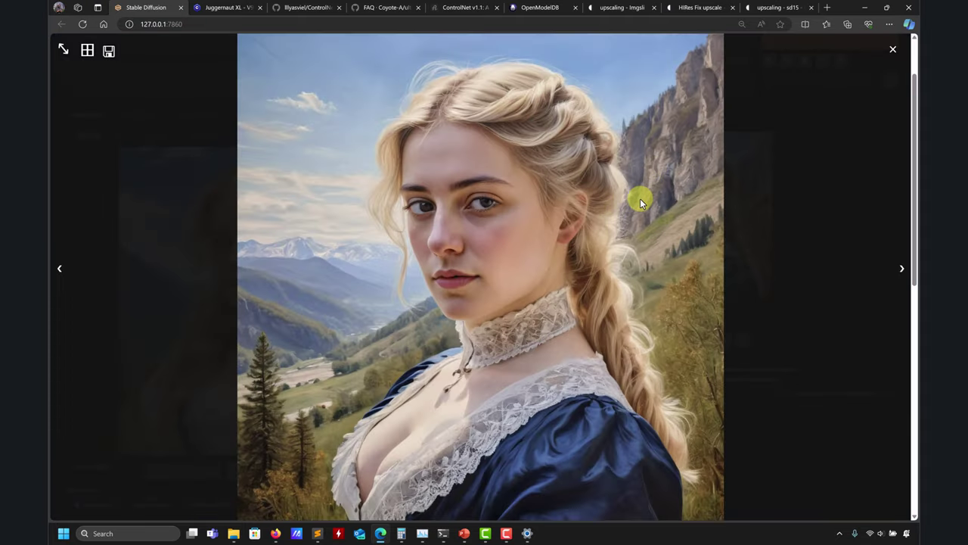
{"action": "left_click", "coordinate": [890, 49]}
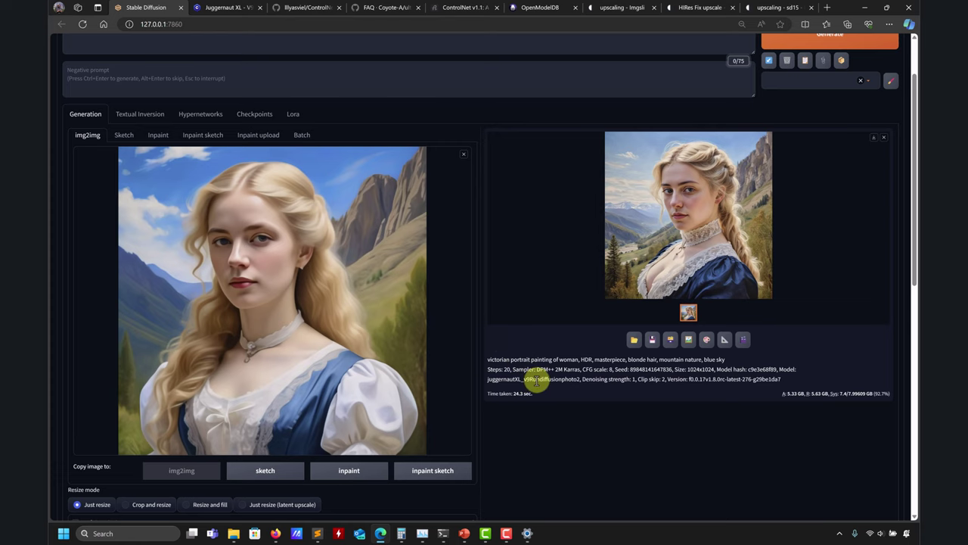
{"action": "scroll", "coordinate": [571, 414], "scroll_direction": "up", "scroll_amount": 1}
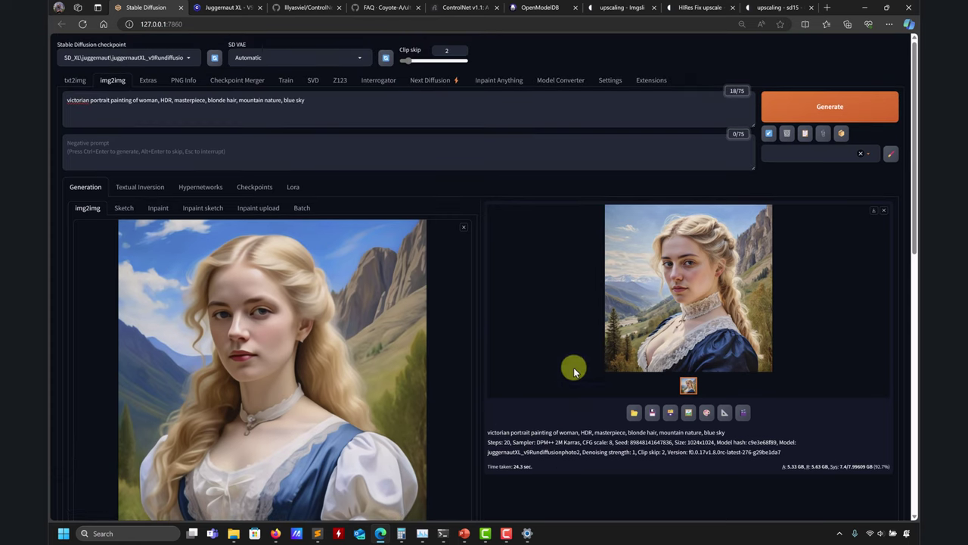
Set the denoising strength to 0.7 and generate the img2img image again
{"action": "scroll", "coordinate": [601, 360], "scroll_direction": "down", "scroll_amount": 2}
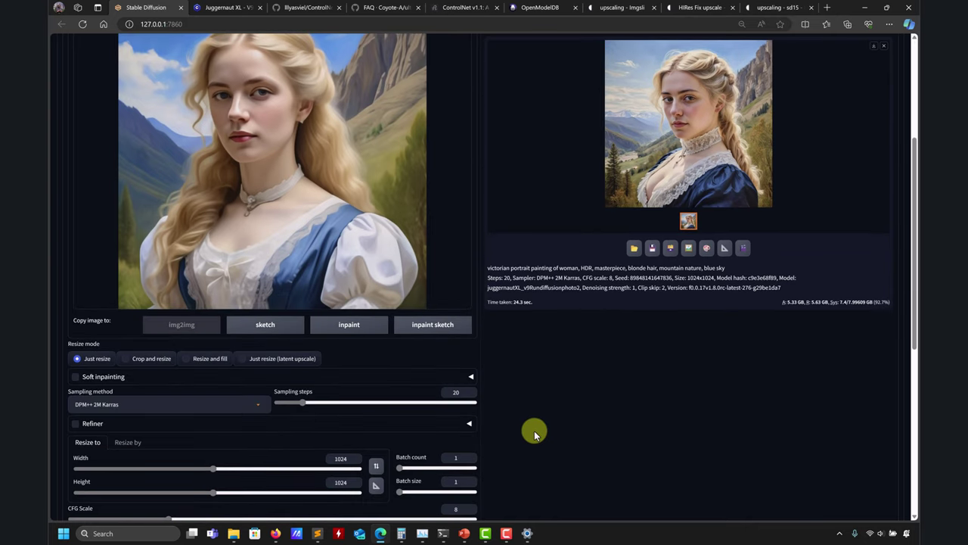
{"action": "scroll", "coordinate": [543, 427], "scroll_direction": "down", "scroll_amount": 2}
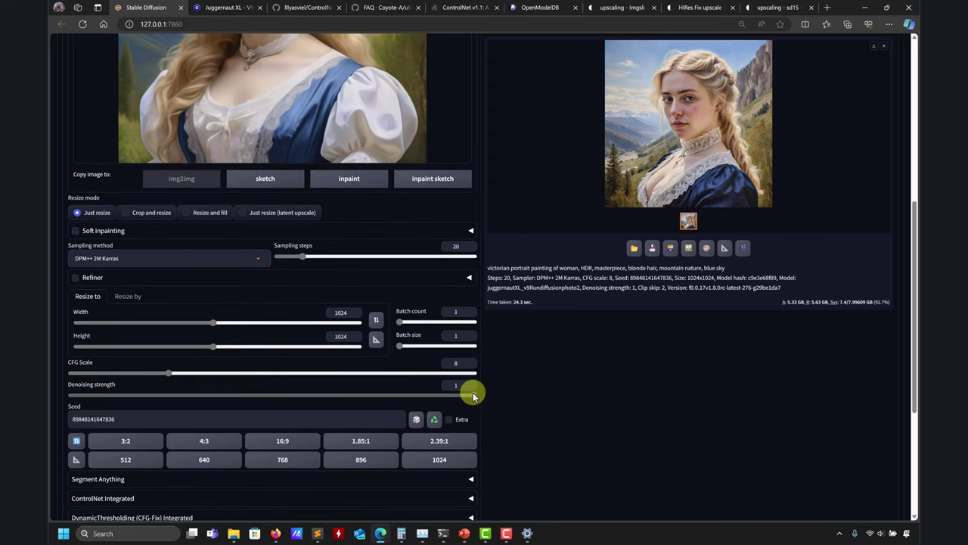
{"action": "left_click_drag", "start_coordinate": [473, 393], "coordinate": [360, 402]}
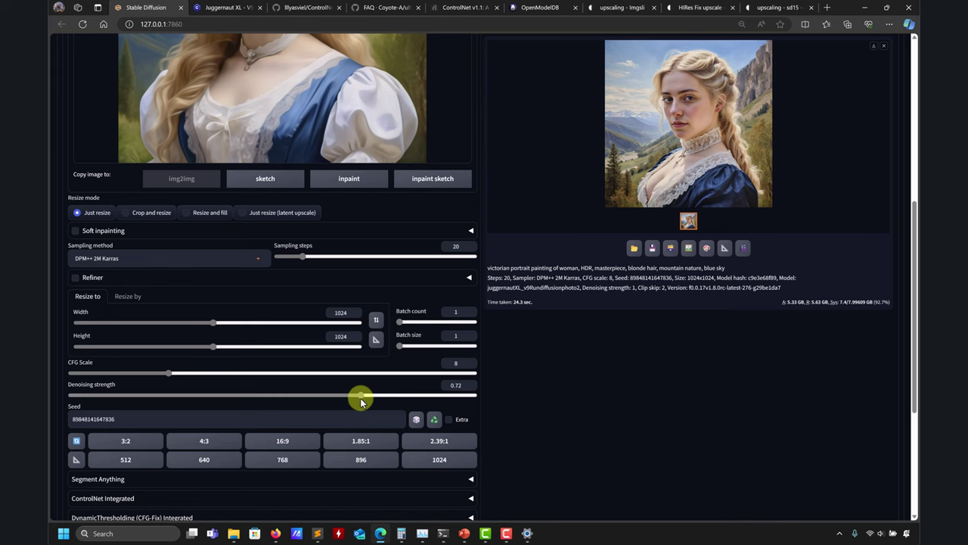
{"action": "scroll", "coordinate": [633, 395], "scroll_direction": "up", "scroll_amount": 5}
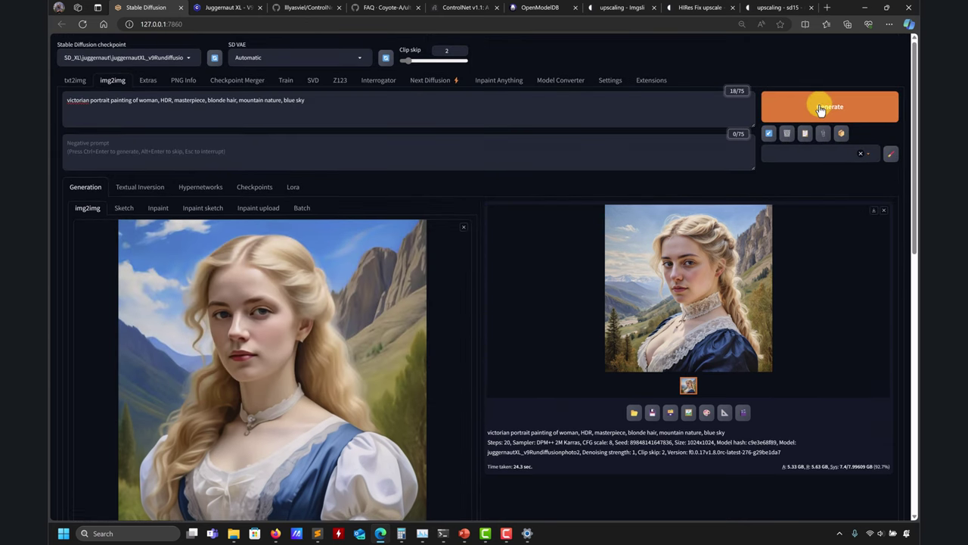
{"action": "left_click", "coordinate": [821, 105]}
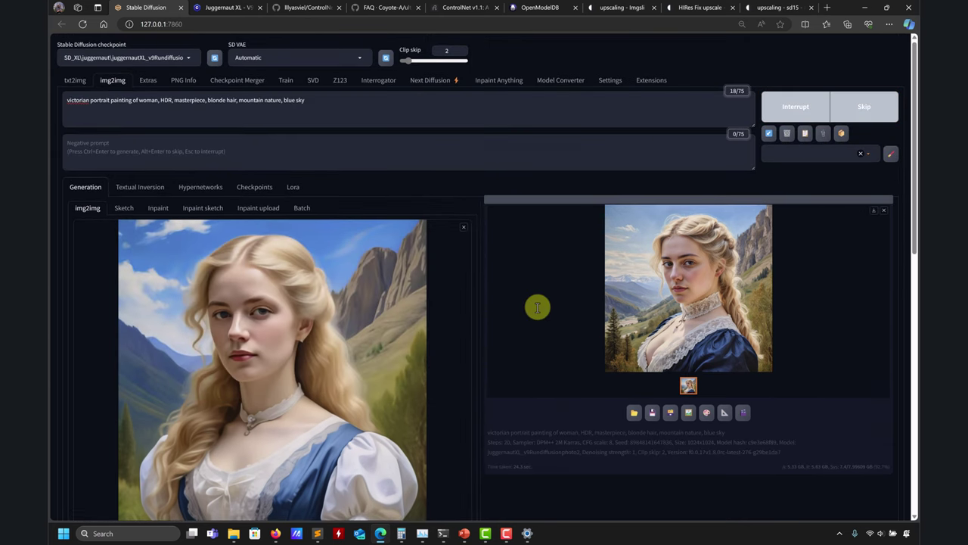
Switch to File Explorer and open the 2024-03-10 folder inside the img2img-images output folder
{"action": "mouse_move", "coordinate": [234, 533]}
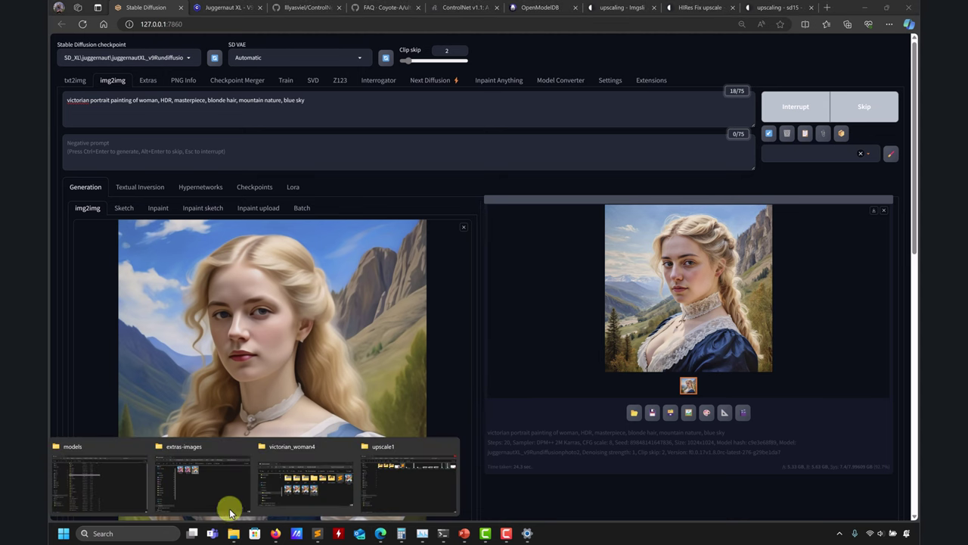
{"action": "left_click", "coordinate": [230, 512]}
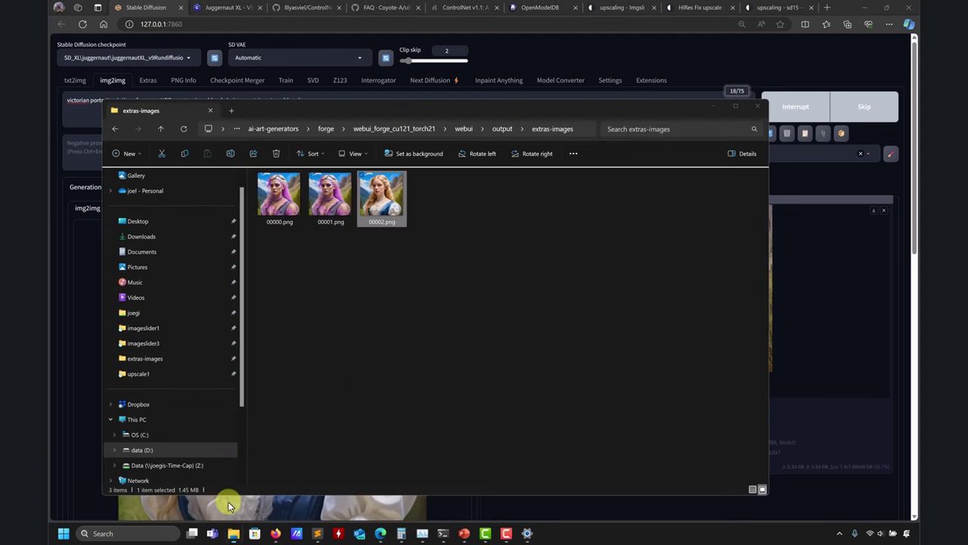
{"action": "left_click", "coordinate": [496, 128]}
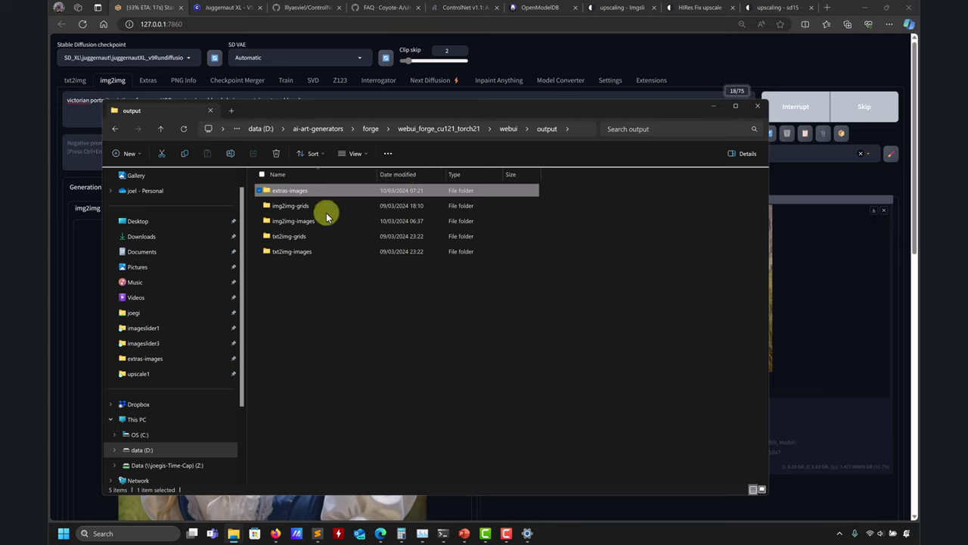
{"action": "double_click", "coordinate": [301, 220]}
{"action": "double_click", "coordinate": [287, 193]}
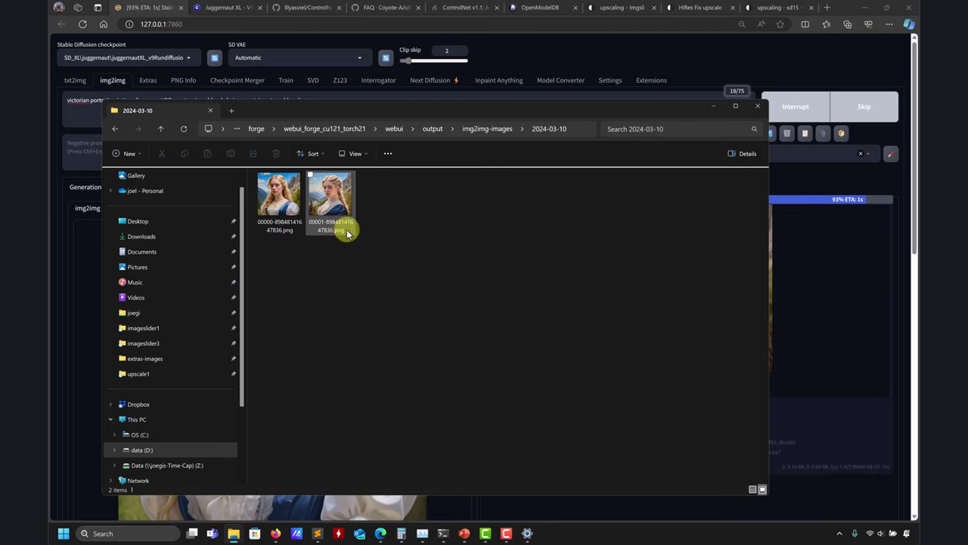
View the generated images 00001 and 00002 in turn, then close the viewer and the output folder
{"action": "left_click", "coordinate": [328, 207]}
{"action": "double_click", "coordinate": [327, 207]}
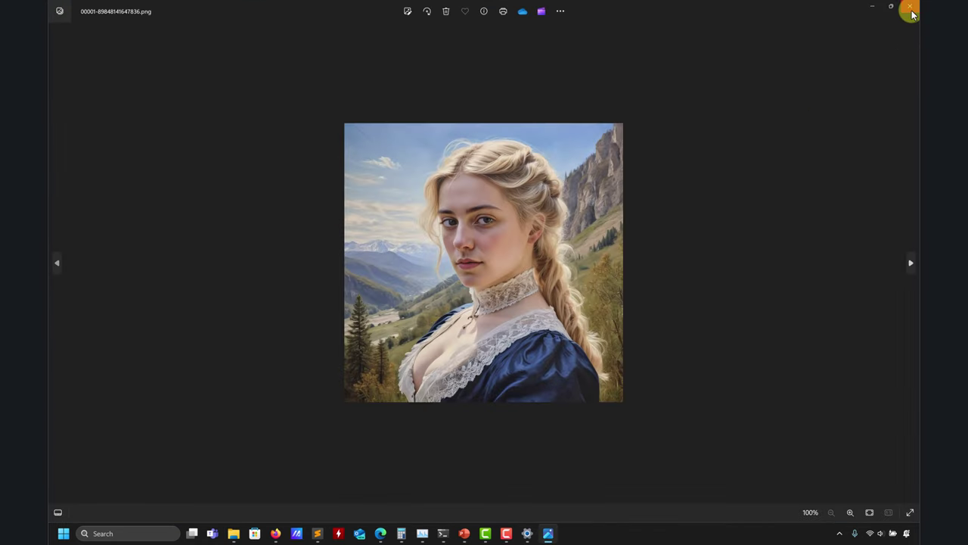
{"action": "left_click", "coordinate": [912, 15]}
{"action": "left_click_drag", "start_coordinate": [676, 108], "coordinate": [443, 134]}
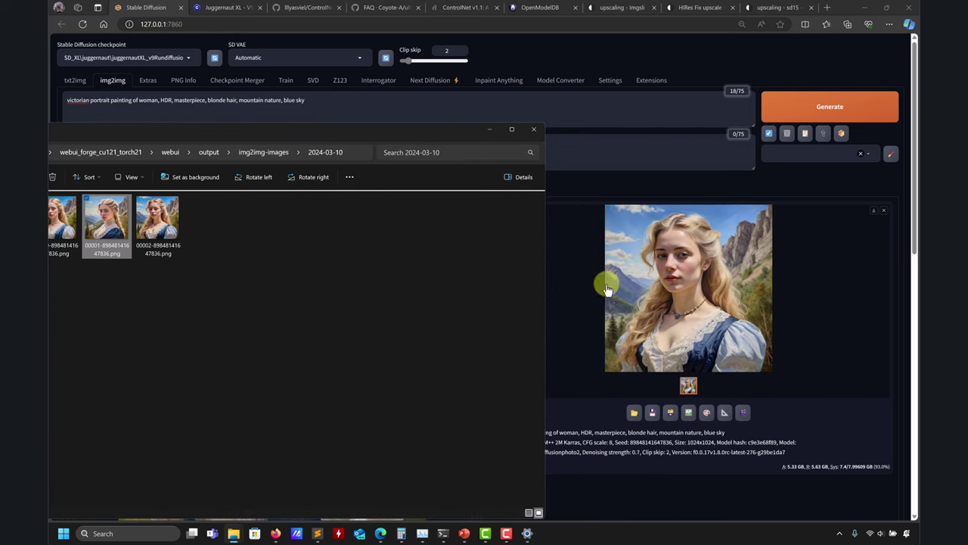
{"action": "double_click", "coordinate": [174, 221]}
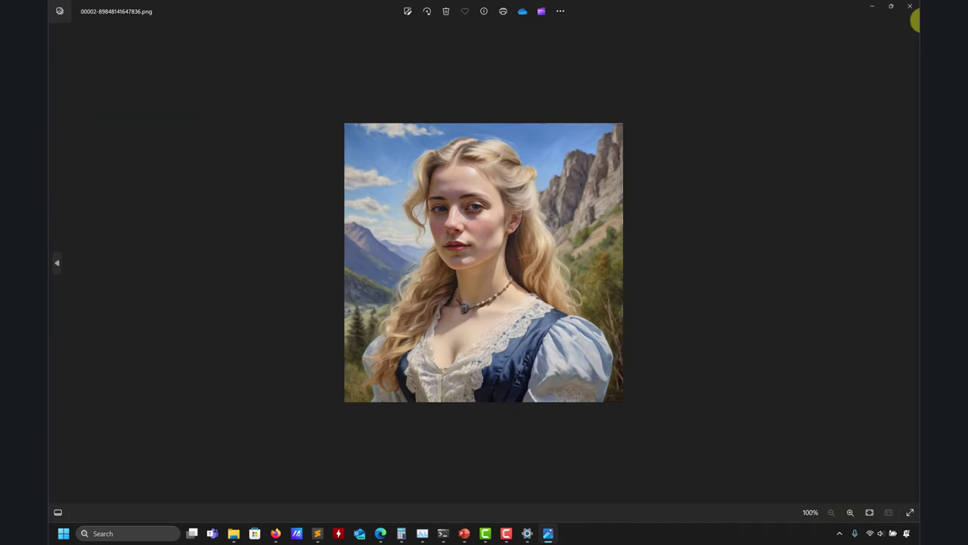
{"action": "left_click", "coordinate": [908, 6]}
{"action": "left_click", "coordinate": [514, 132]}
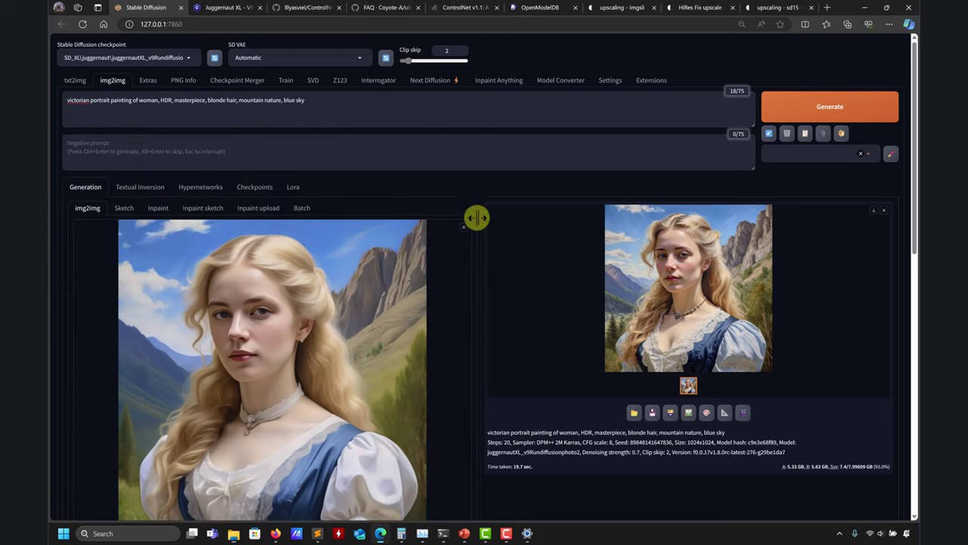
Lower the denoising strength to 0.5 and regenerate the img2img portrait
{"action": "scroll", "coordinate": [514, 284], "scroll_direction": "down", "scroll_amount": 2}
{"action": "scroll", "coordinate": [519, 290], "scroll_direction": "up", "scroll_amount": 1}
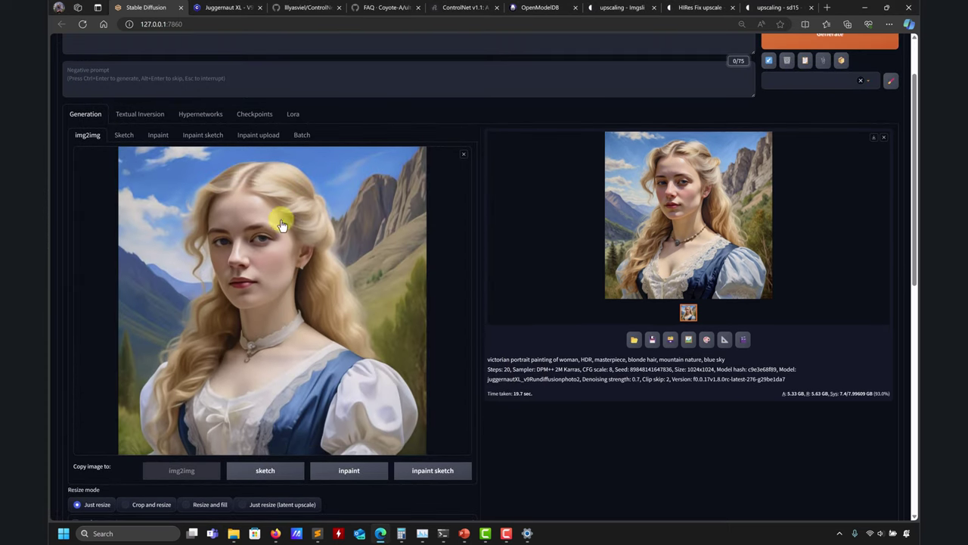
{"action": "scroll", "coordinate": [549, 345], "scroll_direction": "down", "scroll_amount": 4}
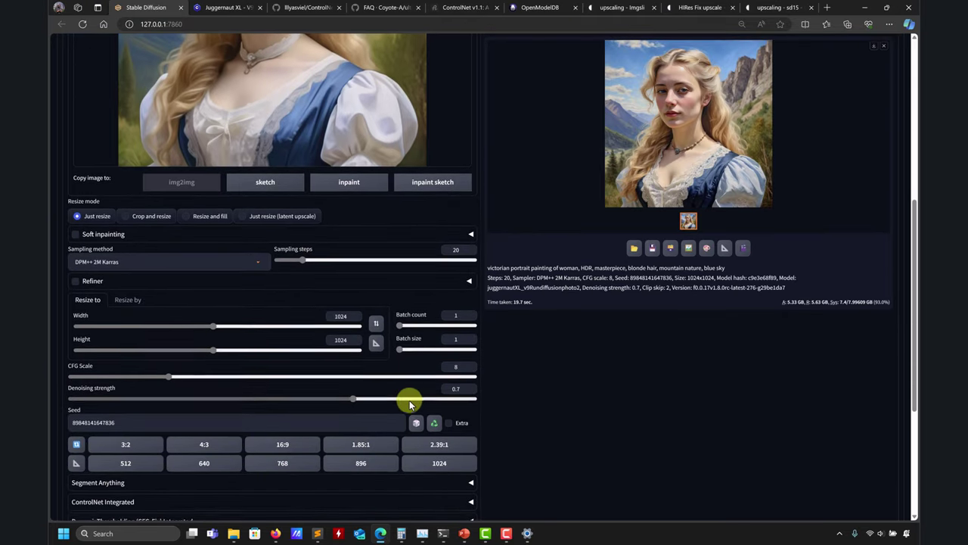
{"action": "left_click_drag", "start_coordinate": [358, 398], "coordinate": [273, 399]}
{"action": "scroll", "coordinate": [273, 398], "scroll_direction": "up", "scroll_amount": 5}
{"action": "left_click", "coordinate": [834, 101]}
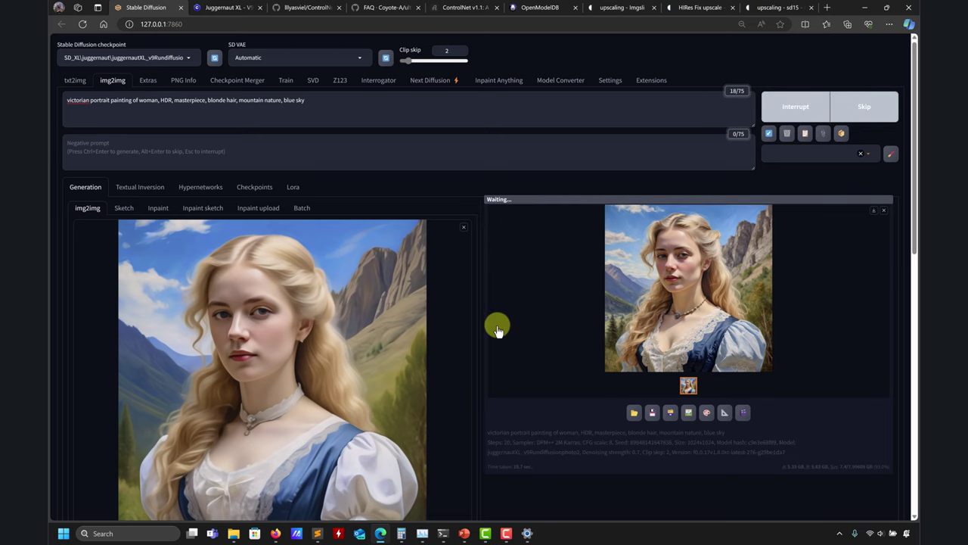
{"action": "scroll", "coordinate": [538, 333], "scroll_direction": "down", "scroll_amount": 1}
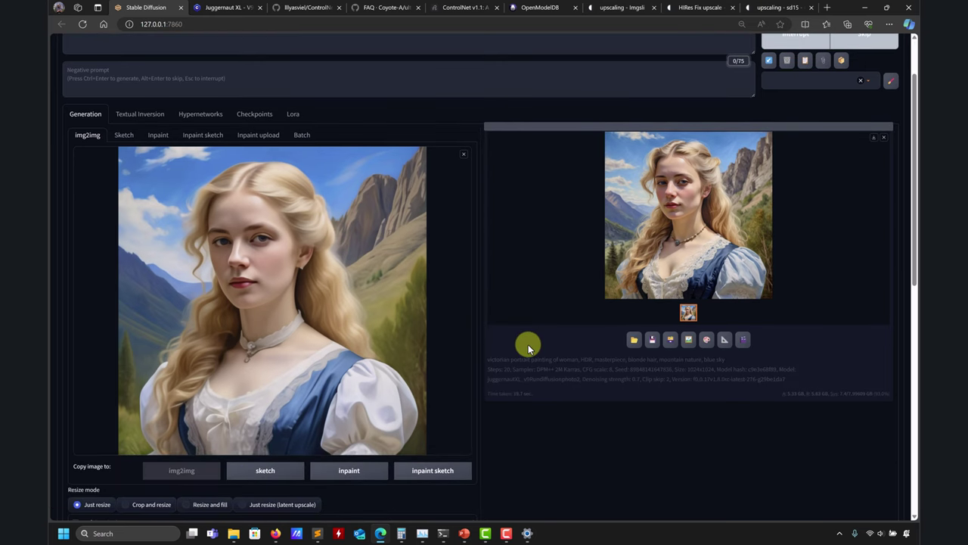
{"action": "scroll", "coordinate": [528, 344], "scroll_direction": "up", "scroll_amount": 1}
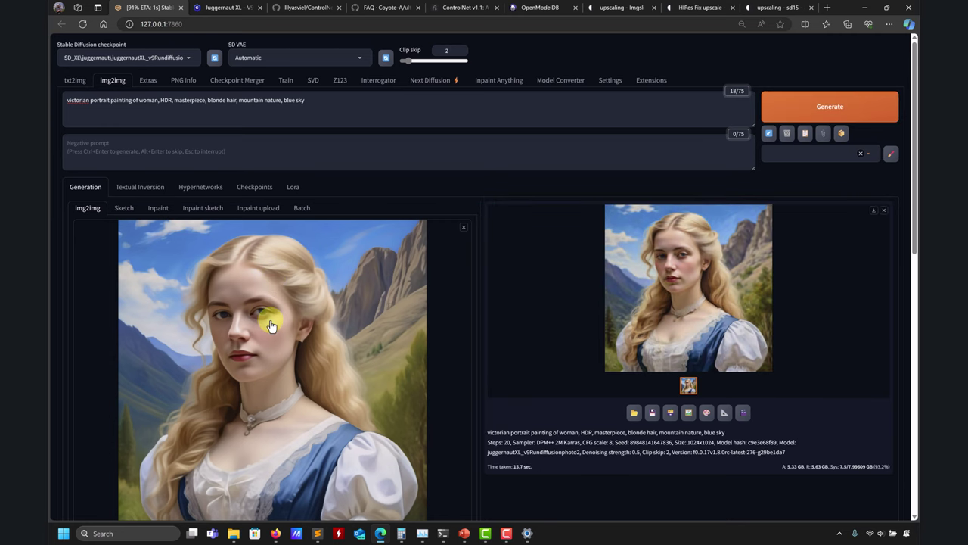
View the portrait generated at 0.5 denoising strength at full size, then close the enlarged view
{"action": "left_click", "coordinate": [689, 307]}
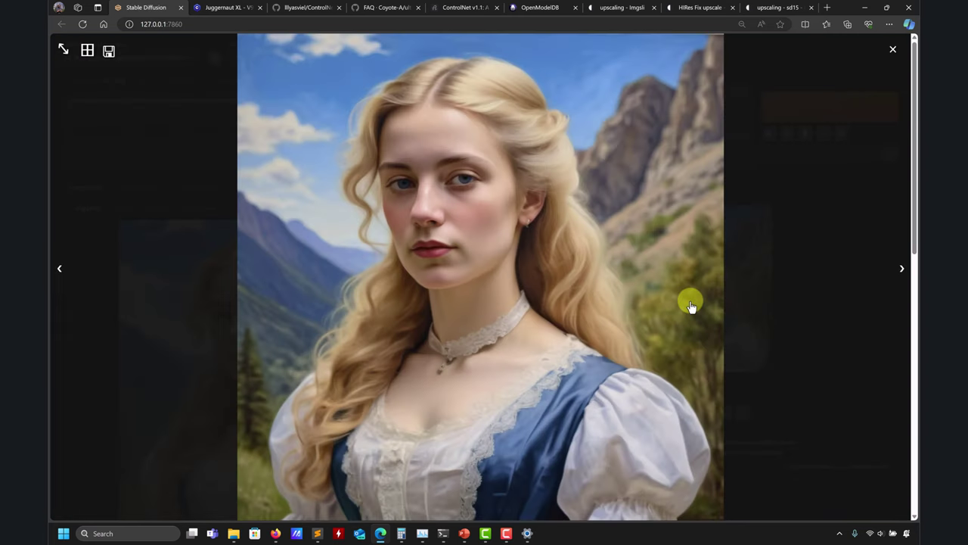
{"action": "left_click", "coordinate": [893, 51]}
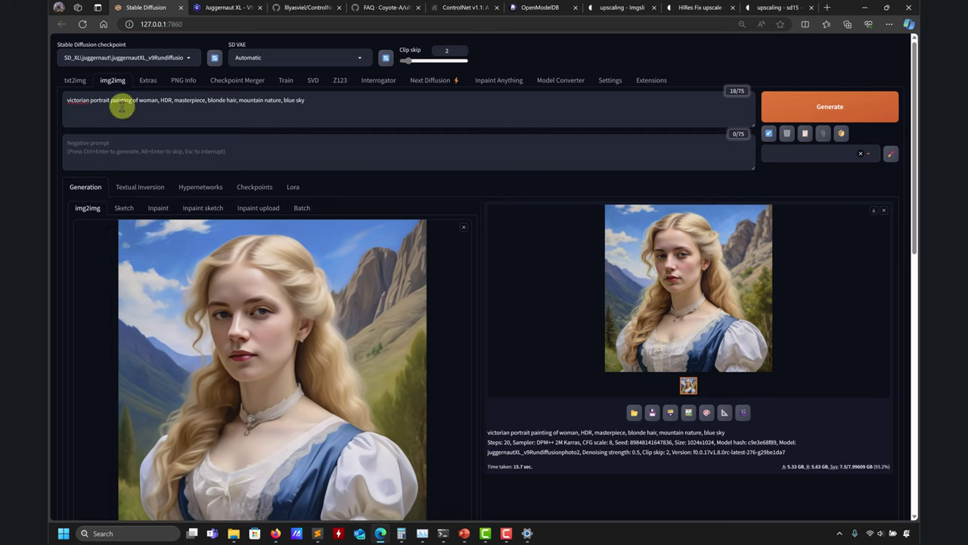
Replace the word "painting" with "photo" in the img2img prompt and generate the image again
{"action": "left_click_drag", "start_coordinate": [311, 101], "coordinate": [48, 93]}
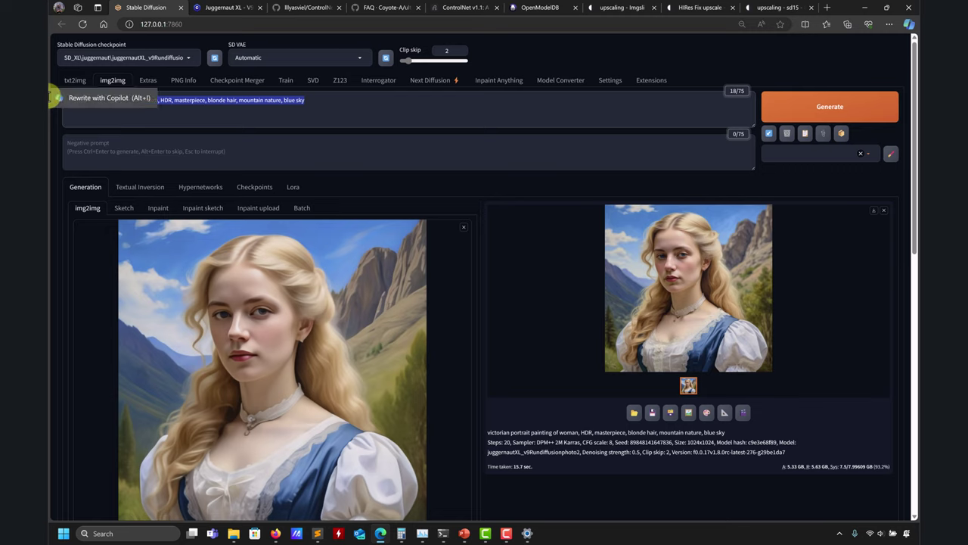
{"action": "left_click", "coordinate": [310, 101]}
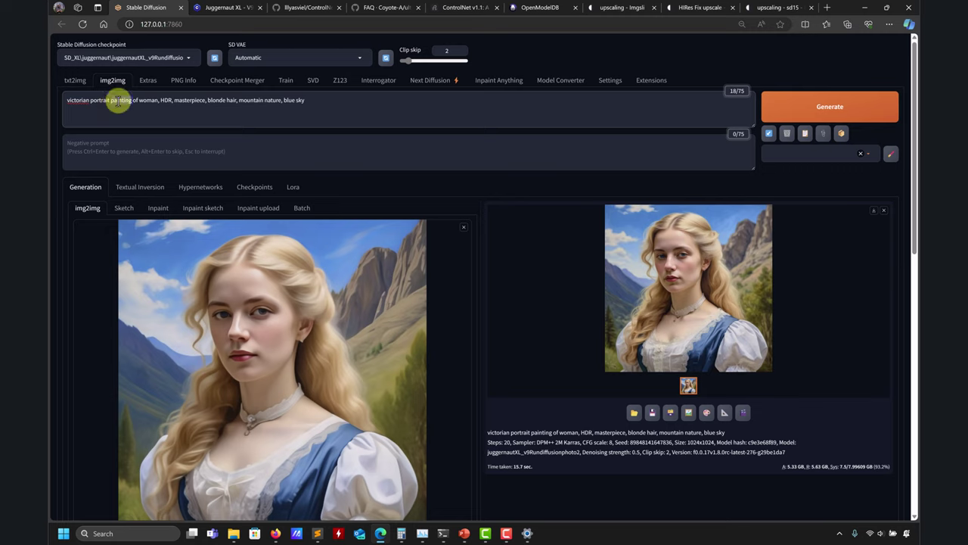
{"action": "double_click", "coordinate": [123, 101]}
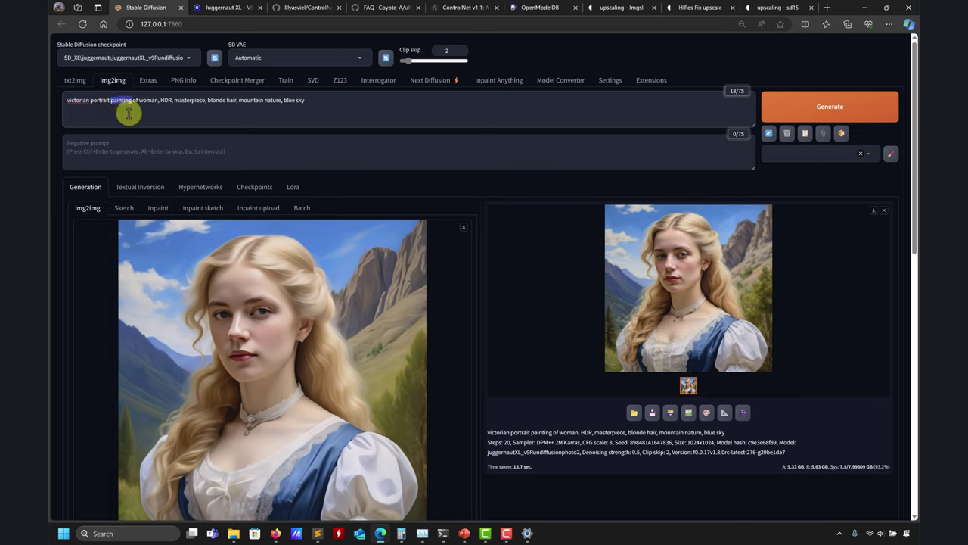
{"action": "type", "text": "photo"}
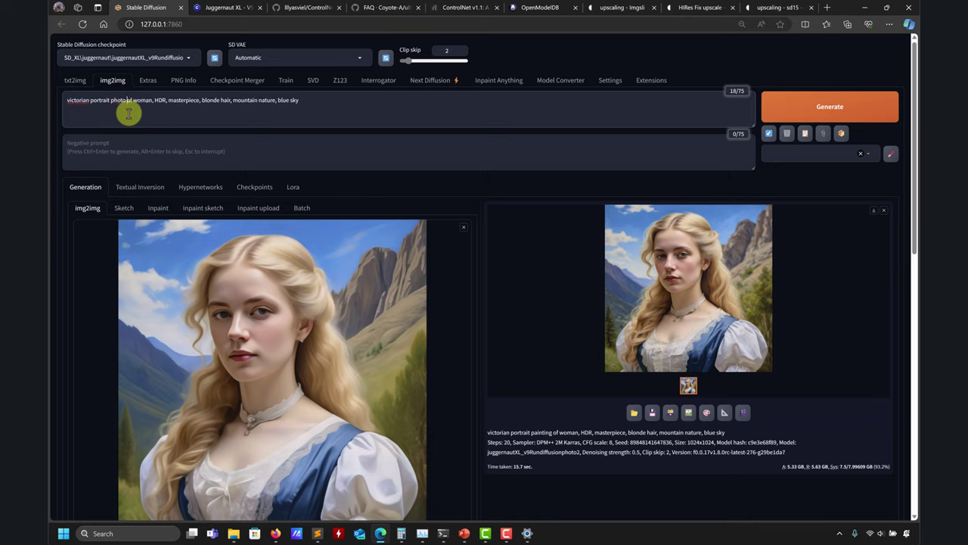
{"action": "left_click", "coordinate": [800, 108]}
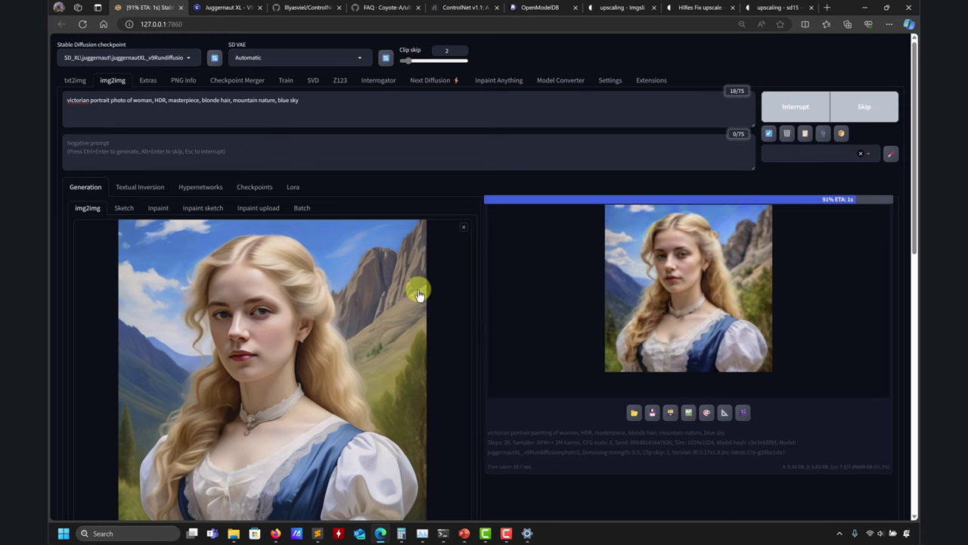
View the portrait generated from the photo prompt at full size, then close the enlarged view
{"action": "scroll", "coordinate": [378, 363], "scroll_direction": "down", "scroll_amount": 3}
{"action": "scroll", "coordinate": [583, 443], "scroll_direction": "down", "scroll_amount": 1}
{"action": "scroll", "coordinate": [590, 431], "scroll_direction": "up", "scroll_amount": 5}
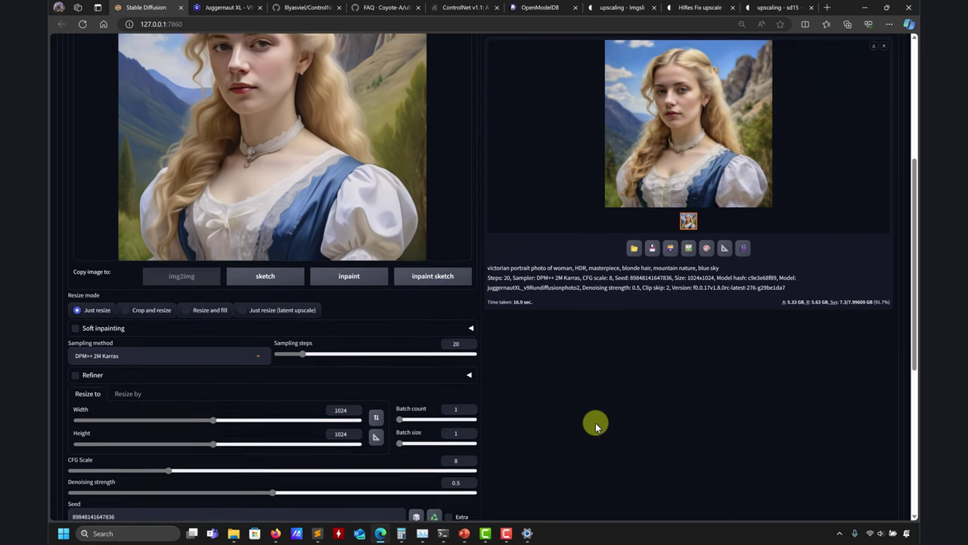
{"action": "left_click", "coordinate": [650, 257]}
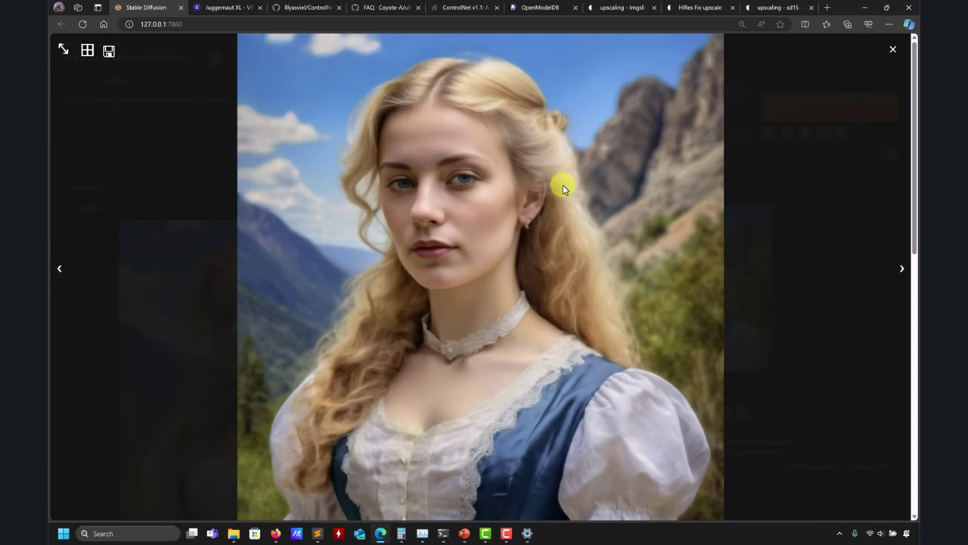
{"action": "left_click", "coordinate": [893, 52]}
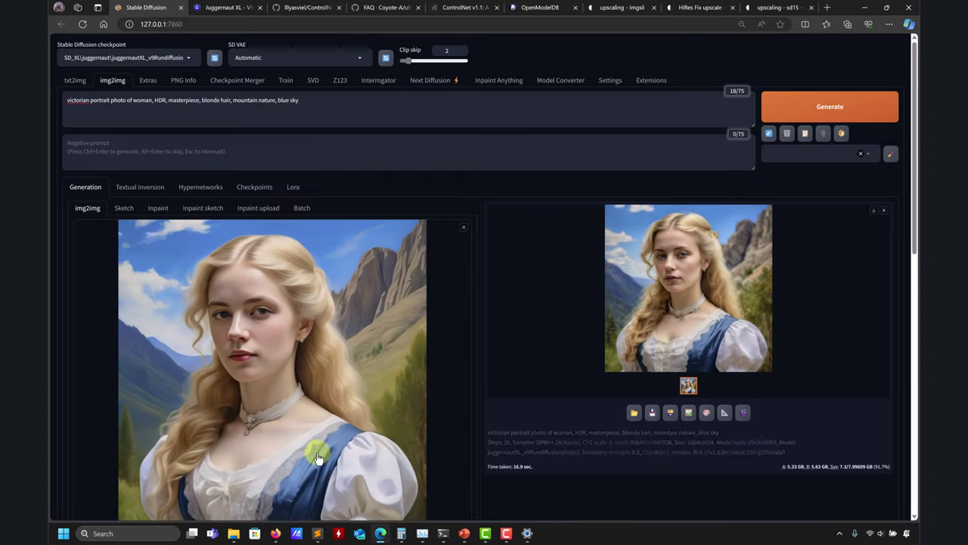
Switch to File Explorer, open generated image 00004 from the 2024-03-10 folder, and move its viewer window to the right side of the screen
{"action": "mouse_move", "coordinate": [233, 532]}
{"action": "left_click", "coordinate": [249, 492]}
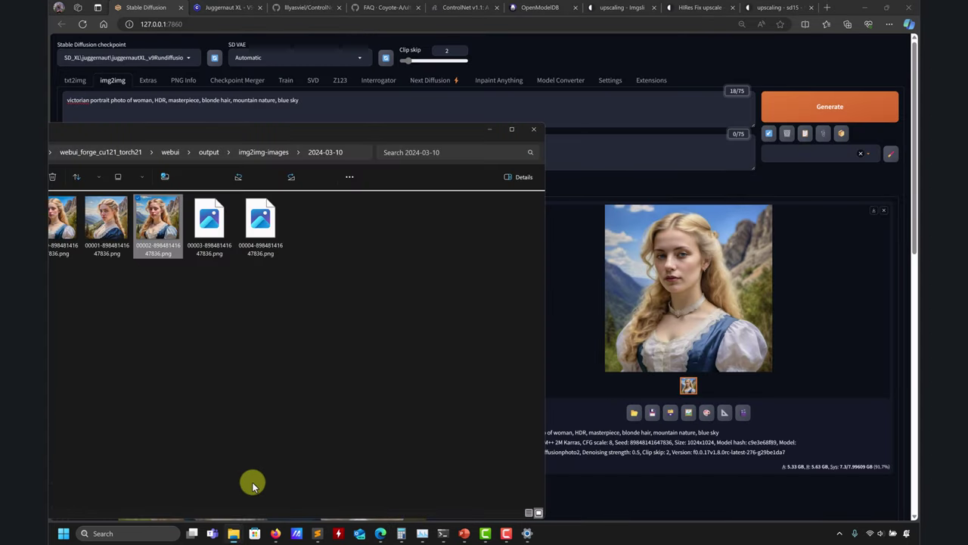
{"action": "double_click", "coordinate": [282, 213]}
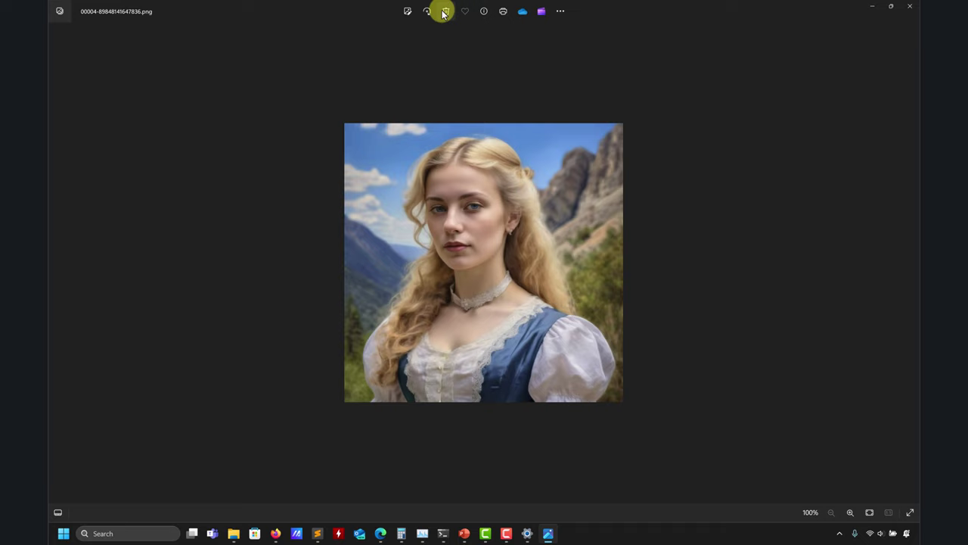
{"action": "left_click_drag", "start_coordinate": [444, 12], "coordinate": [363, 38]}
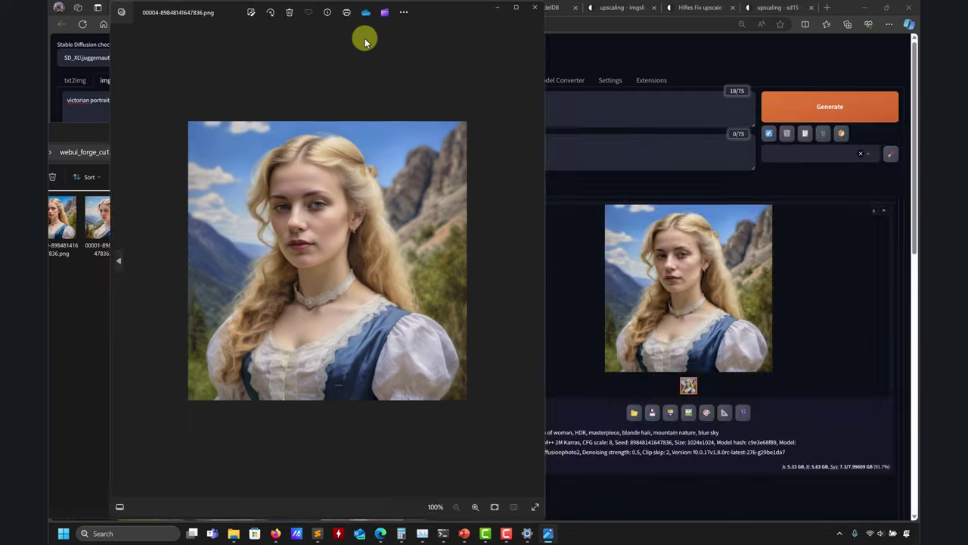
{"action": "key", "text": "super+Right"}
Open generated image 00003 in a second viewer window and tile it side by side with image 00004
{"action": "double_click", "coordinate": [208, 220]}
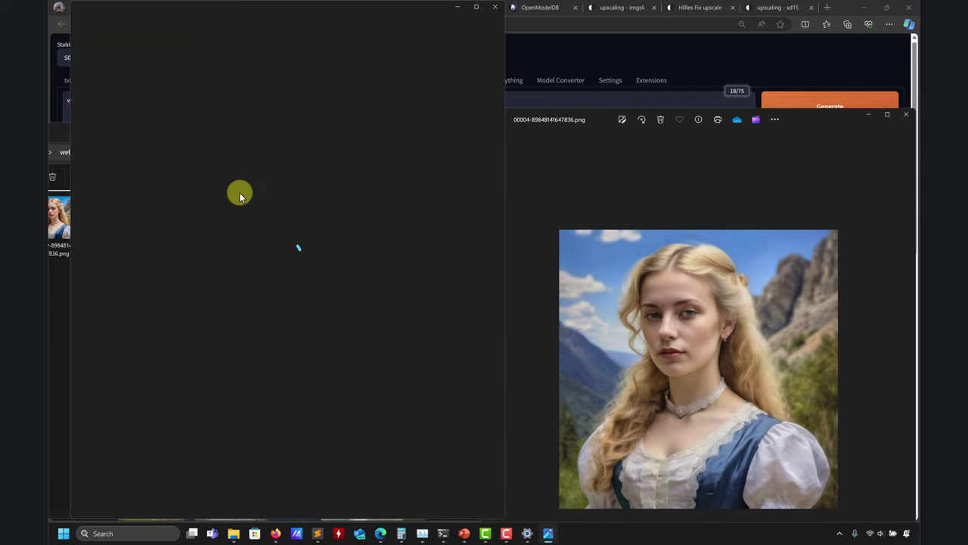
{"action": "left_click_drag", "start_coordinate": [421, 10], "coordinate": [49, 220]}
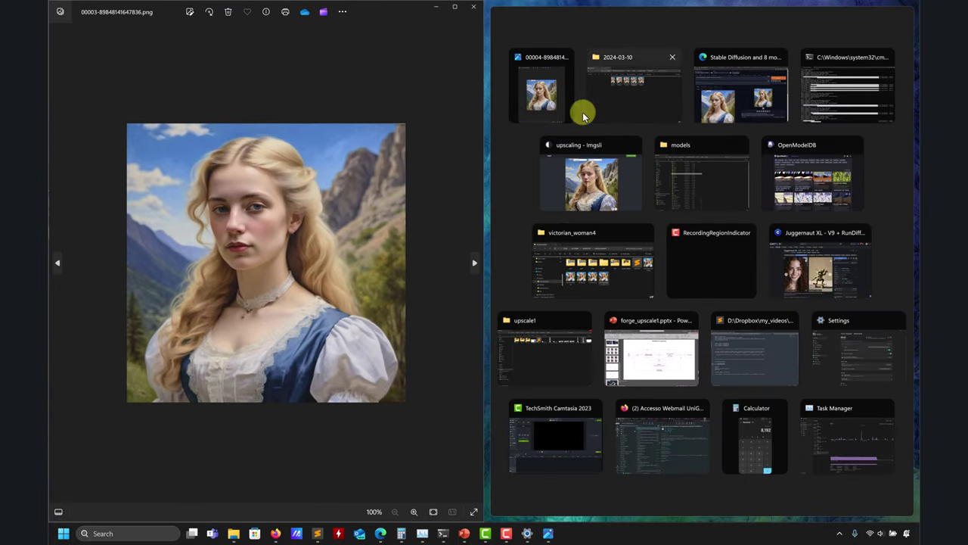
{"action": "left_click", "coordinate": [591, 172]}
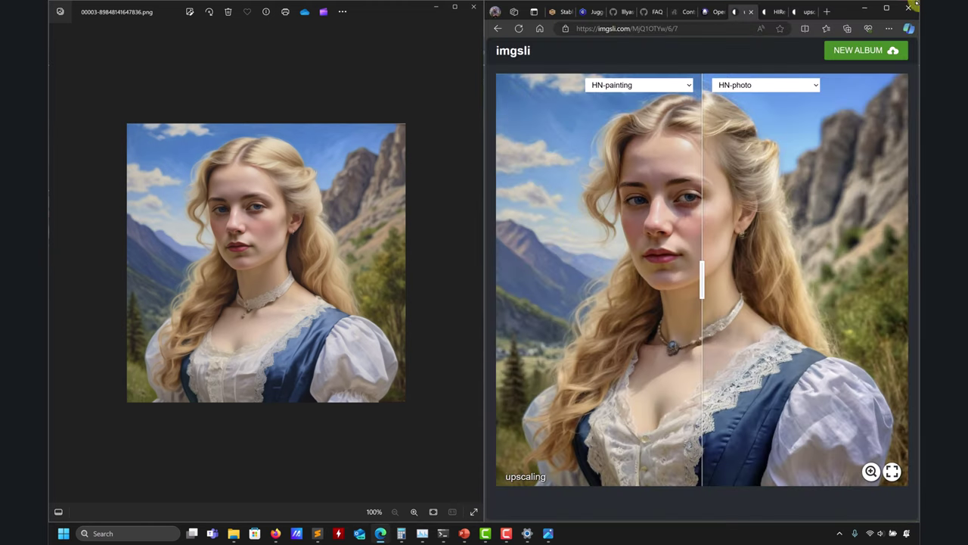
{"action": "left_click", "coordinate": [885, 9]}
{"action": "left_click", "coordinate": [865, 9]}
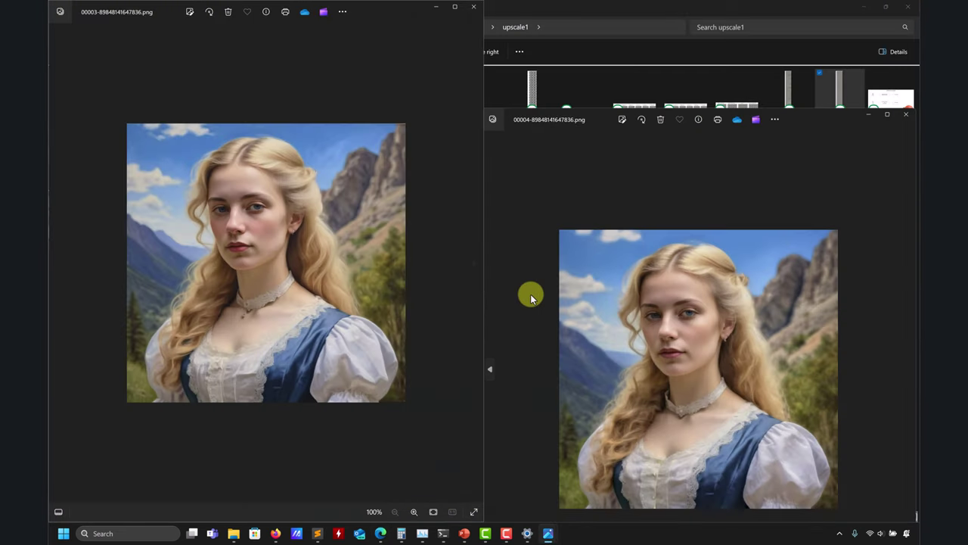
{"action": "left_click_drag", "start_coordinate": [915, 192], "coordinate": [918, 193]}
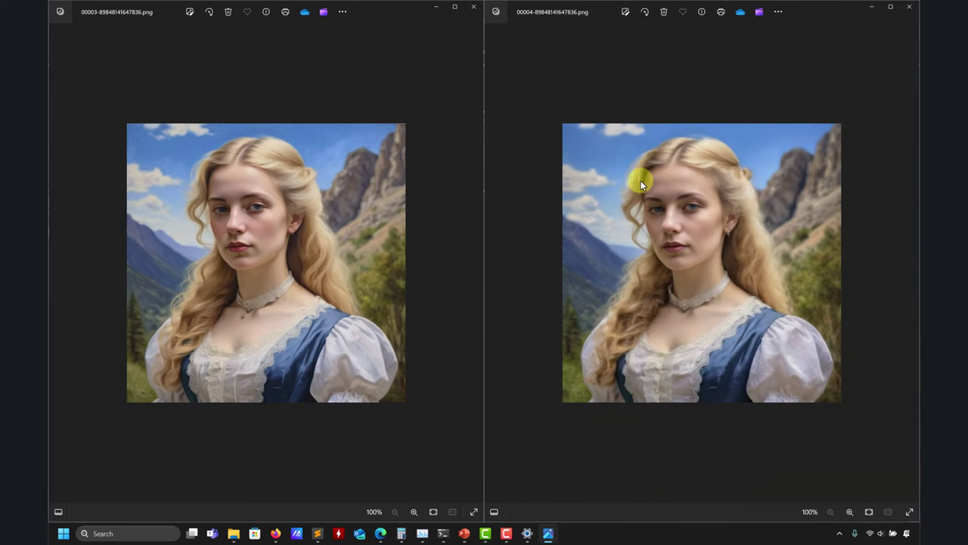
Compare the facial detail of images 00003 and 00004 up close, then close both viewer windows
{"action": "scroll", "coordinate": [642, 182], "scroll_direction": "up", "scroll_amount": 5}
{"action": "scroll", "coordinate": [290, 226], "scroll_direction": "up", "scroll_amount": 2}
{"action": "scroll", "coordinate": [290, 225], "scroll_direction": "up", "scroll_amount": 4}
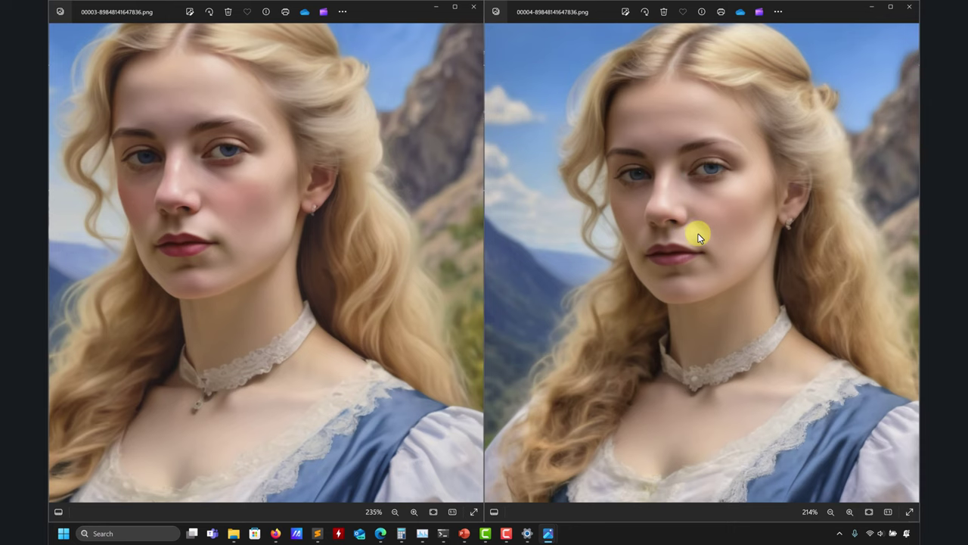
{"action": "scroll", "coordinate": [698, 231], "scroll_direction": "down", "scroll_amount": 3}
{"action": "scroll", "coordinate": [698, 254], "scroll_direction": "down", "scroll_amount": 1}
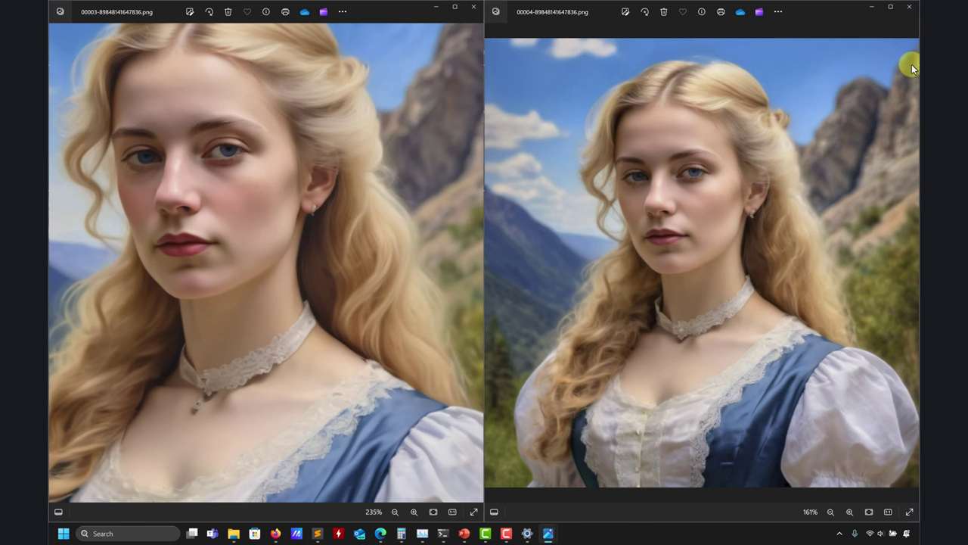
{"action": "left_click", "coordinate": [912, 9]}
{"action": "left_click", "coordinate": [473, 7]}
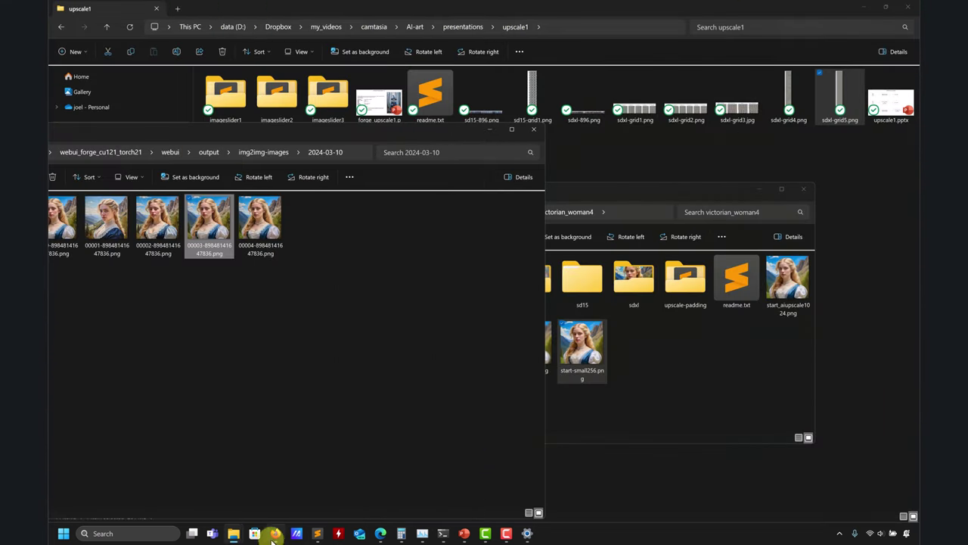
Switch to the browser's imgsli "upscaling - sd15" page and compare start768 with 1024latent-HN using the slider
{"action": "left_click", "coordinate": [380, 533]}
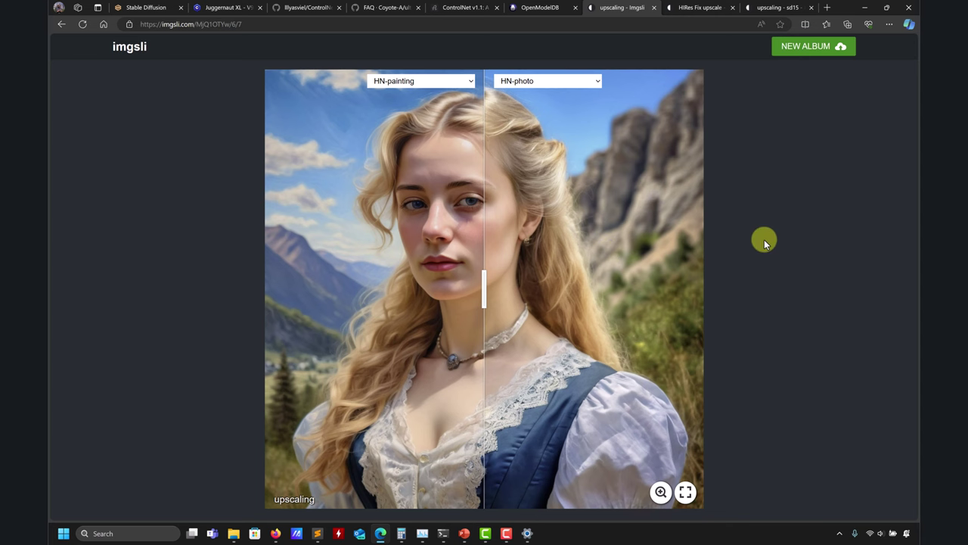
{"action": "left_click", "coordinate": [782, 7]}
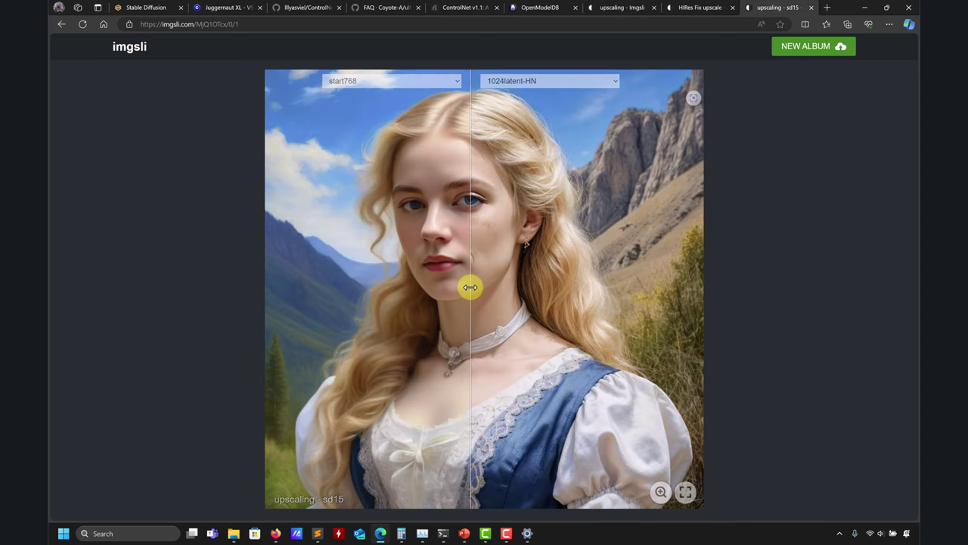
{"action": "left_click_drag", "start_coordinate": [471, 285], "coordinate": [420, 302]}
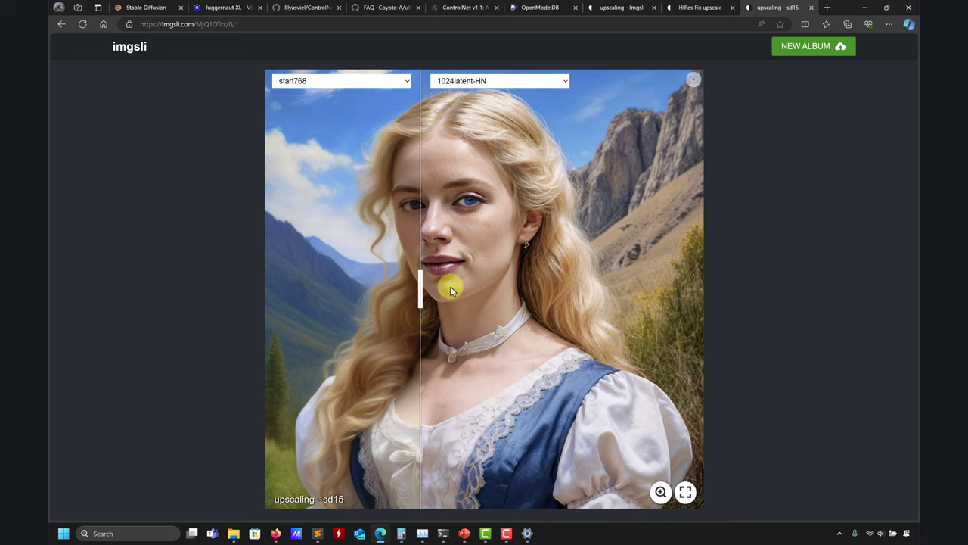
{"action": "scroll", "coordinate": [450, 292], "scroll_direction": "up", "scroll_amount": 3}
{"action": "scroll", "coordinate": [456, 281], "scroll_direction": "down", "scroll_amount": 3}
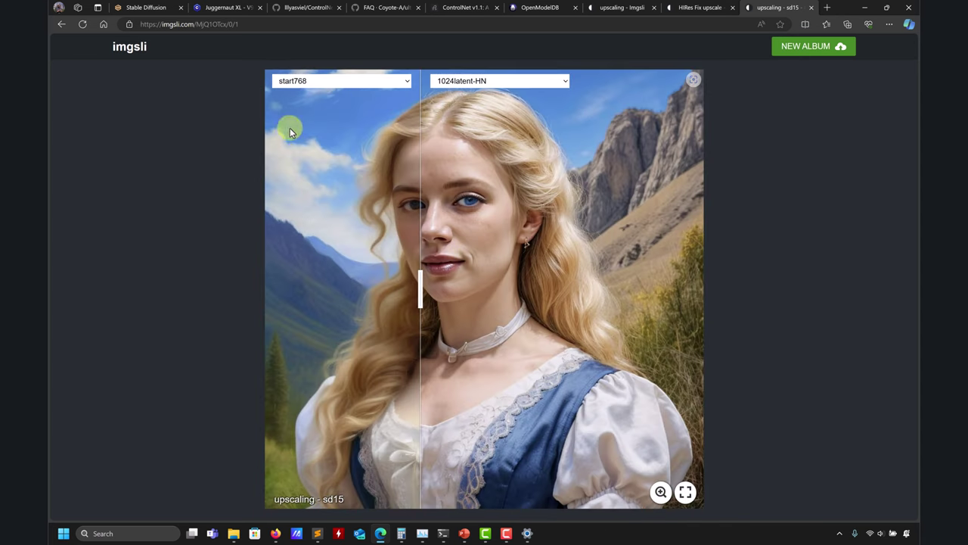
{"action": "left_click", "coordinate": [481, 80]}
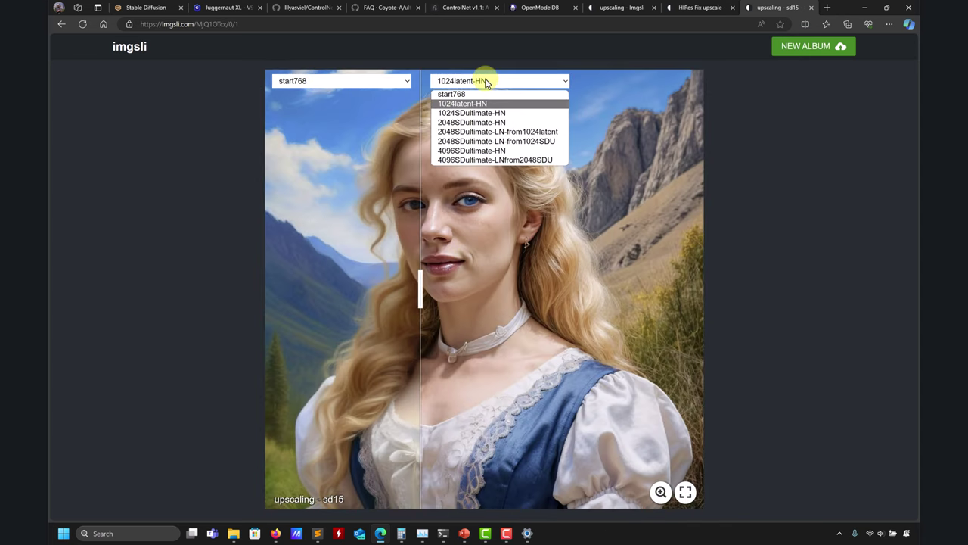
{"action": "left_click", "coordinate": [450, 104]}
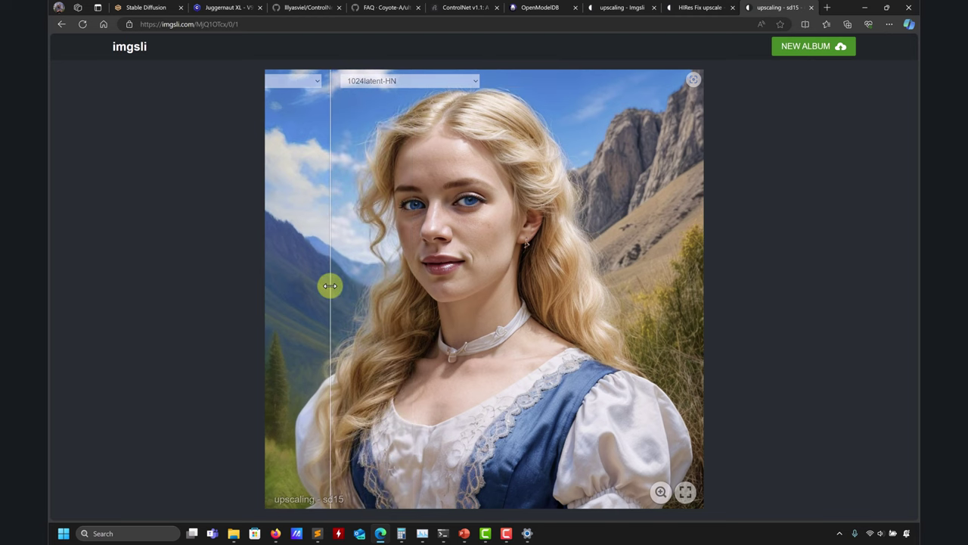
Choose 1024SDultimate-HN in place of start768 and compare its facial detail with 1024latent-HN
{"action": "left_click", "coordinate": [456, 84]}
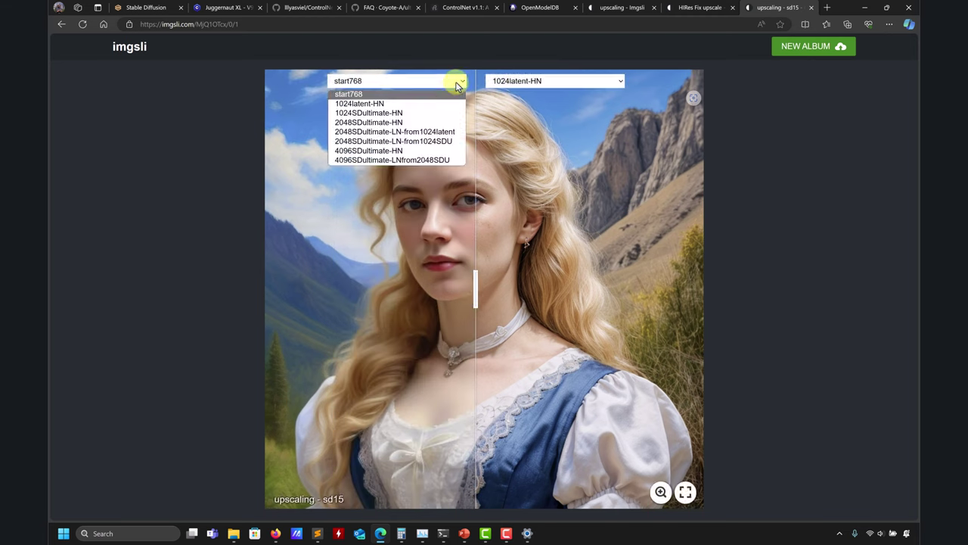
{"action": "left_click", "coordinate": [372, 113]}
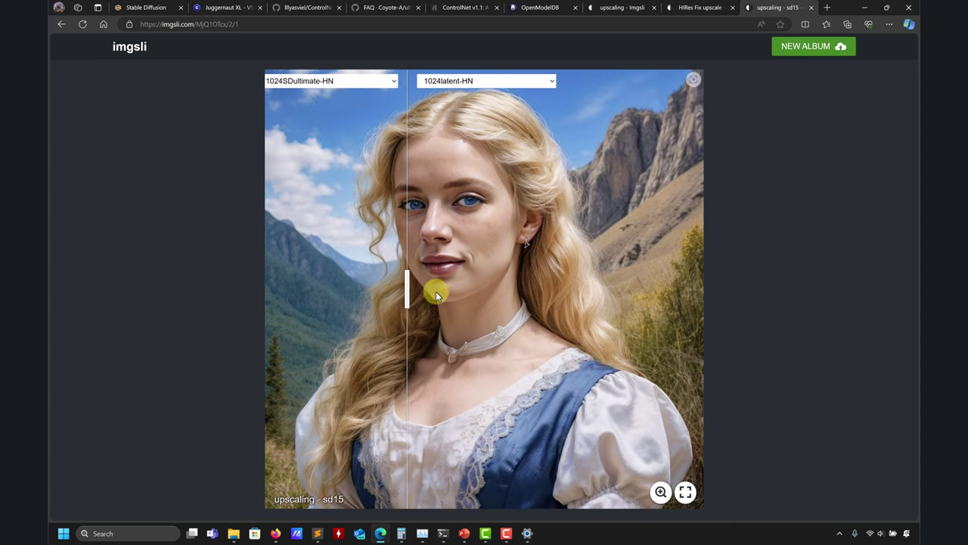
{"action": "scroll", "coordinate": [461, 264], "scroll_direction": "up", "scroll_amount": 5}
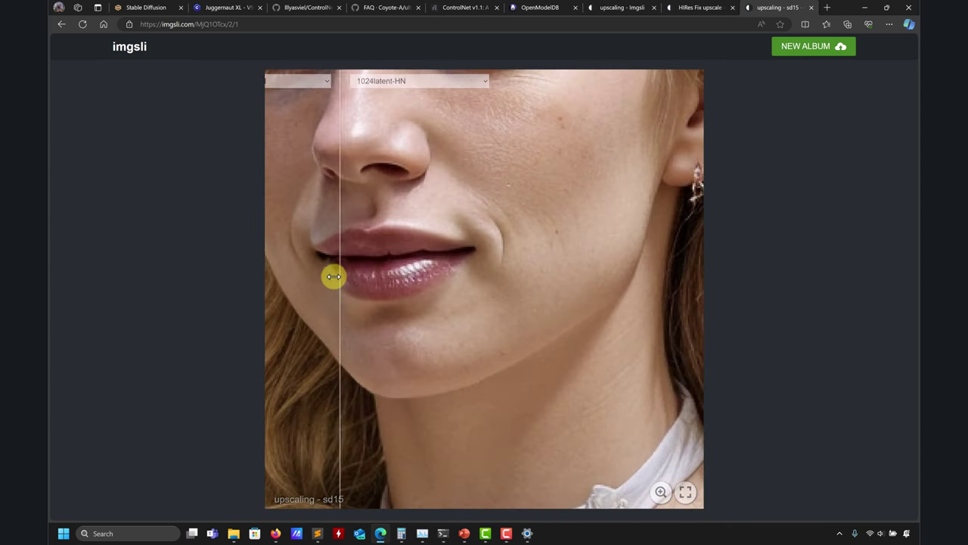
{"action": "scroll", "coordinate": [531, 293], "scroll_direction": "down", "scroll_amount": 5}
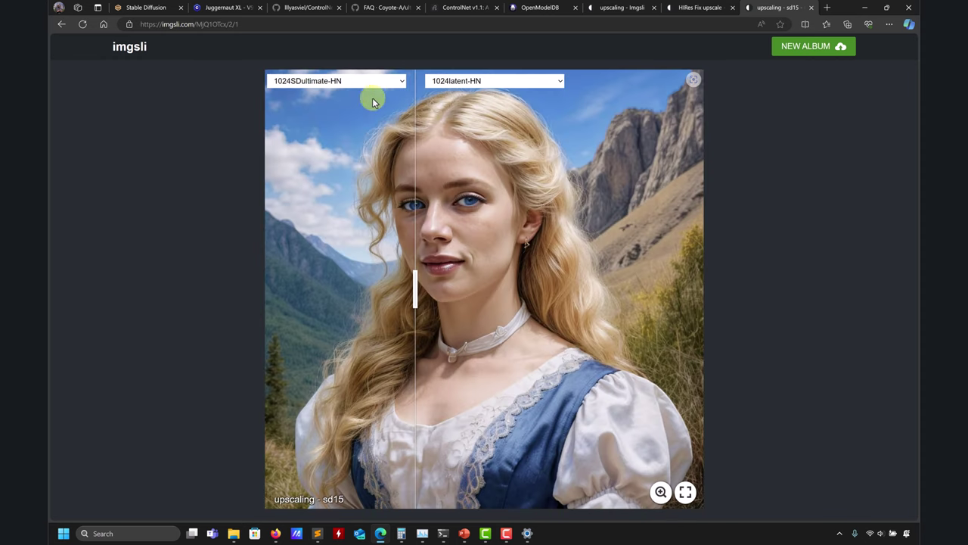
Choose 2048SDultimate-HN in place of 1024latent-HN and compare its facial detail with 1024SDultimate-HN
{"action": "left_click", "coordinate": [493, 81]}
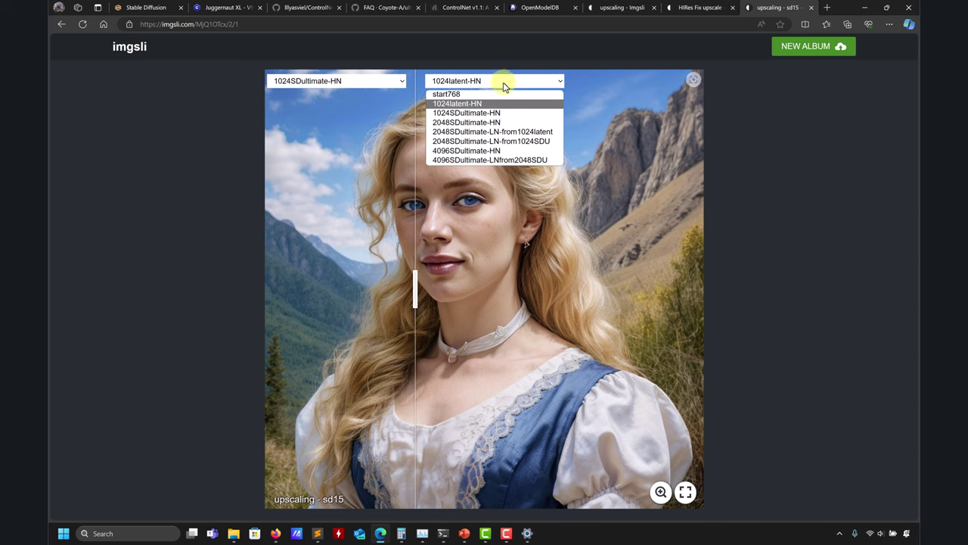
{"action": "left_click", "coordinate": [460, 124]}
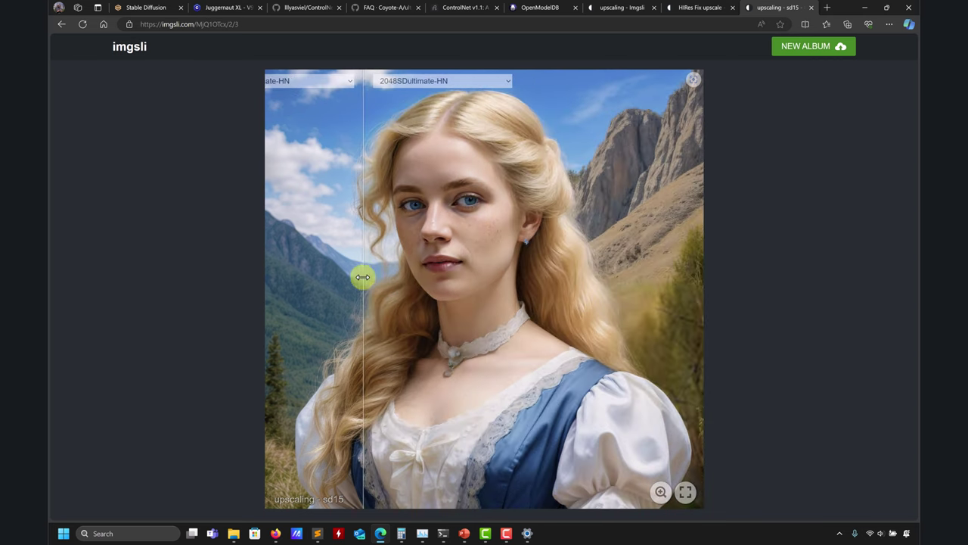
{"action": "scroll", "coordinate": [441, 257], "scroll_direction": "up", "scroll_amount": 3}
{"action": "scroll", "coordinate": [442, 259], "scroll_direction": "up", "scroll_amount": 2}
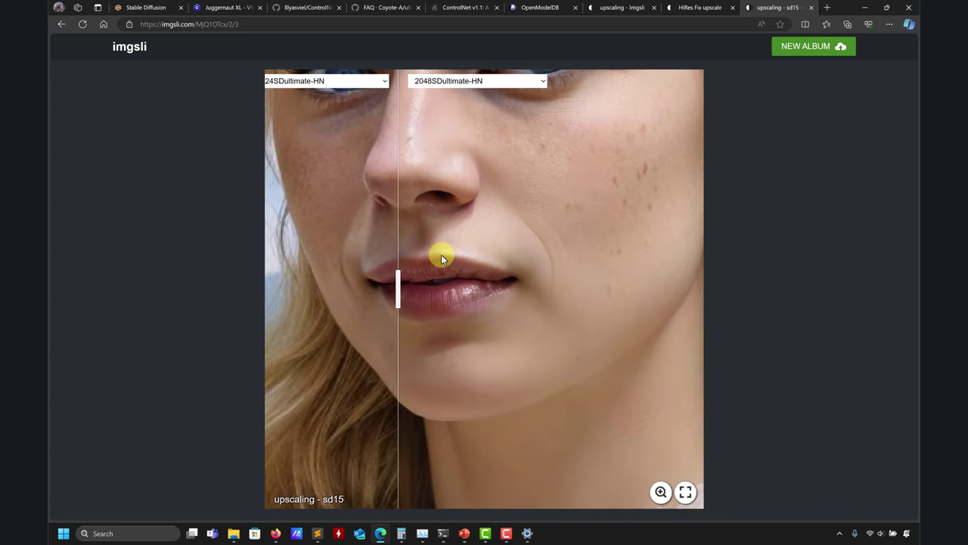
{"action": "scroll", "coordinate": [424, 274], "scroll_direction": "down", "scroll_amount": 3}
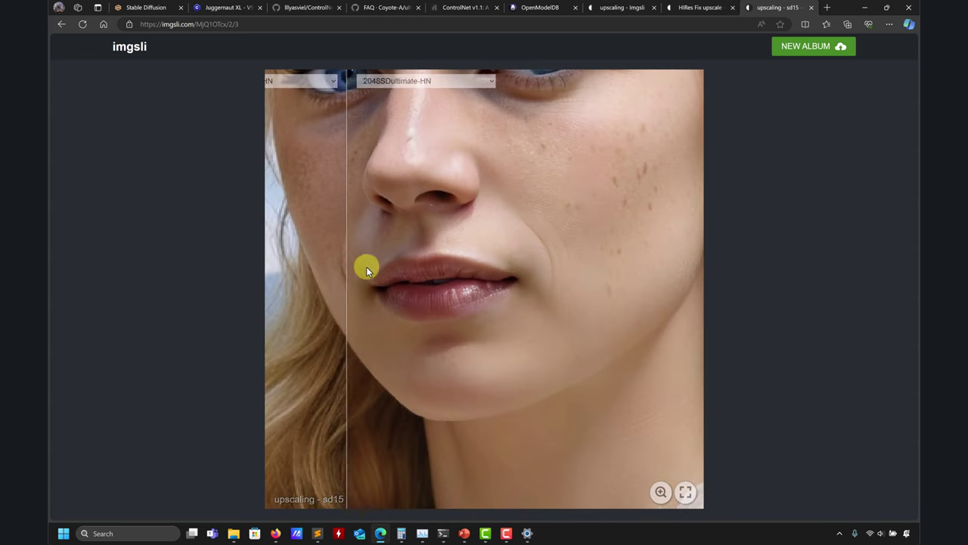
Compare 1024SDultimate-HN with 2048SDultimate-HN around the mouth and cheek, then across the whole portrait
{"action": "left_click_drag", "start_coordinate": [634, 288], "coordinate": [362, 267]}
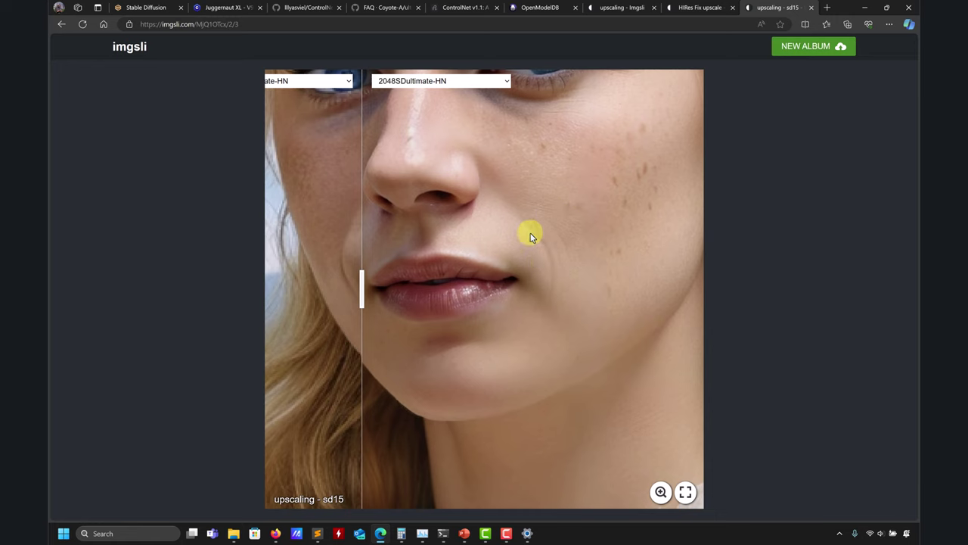
{"action": "scroll", "coordinate": [547, 259], "scroll_direction": "down", "scroll_amount": 5}
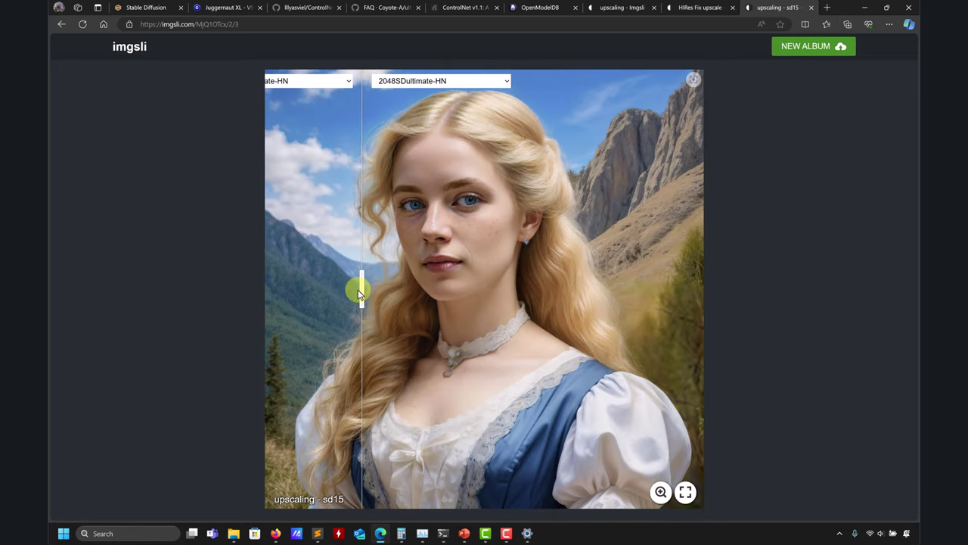
{"action": "left_click_drag", "start_coordinate": [360, 294], "coordinate": [410, 287]}
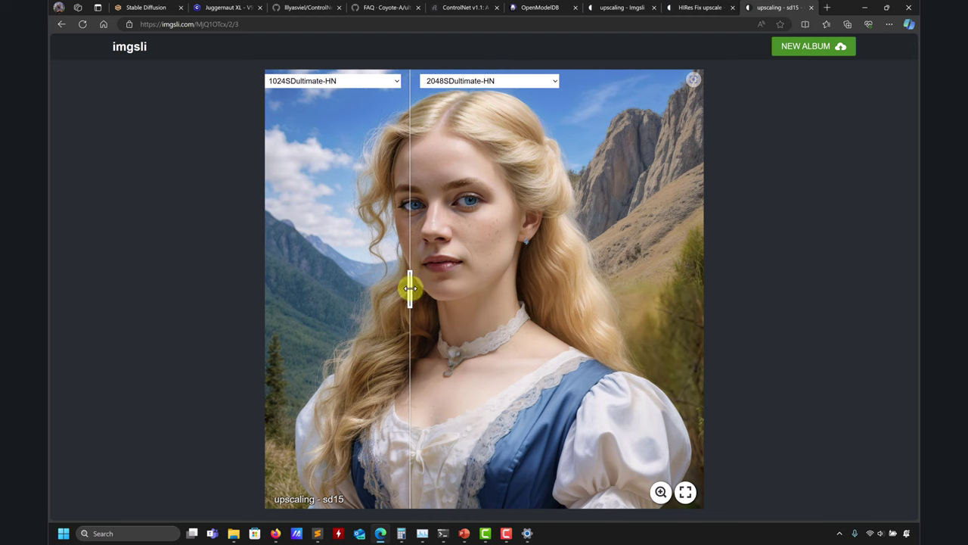
{"action": "mouse_move", "coordinate": [410, 287]}
{"action": "left_mouse_down"}
{"action": "mouse_move", "coordinate": [562, 292]}
{"action": "mouse_move", "coordinate": [365, 292]}
{"action": "mouse_move", "coordinate": [454, 306]}
{"action": "mouse_move", "coordinate": [421, 303]}
{"action": "left_mouse_up"}
Choose 4096SDultimate-HN in place of 2048SDultimate-HN and compare the full portrait with 1024SDultimate-HN
{"action": "left_click", "coordinate": [554, 85]}
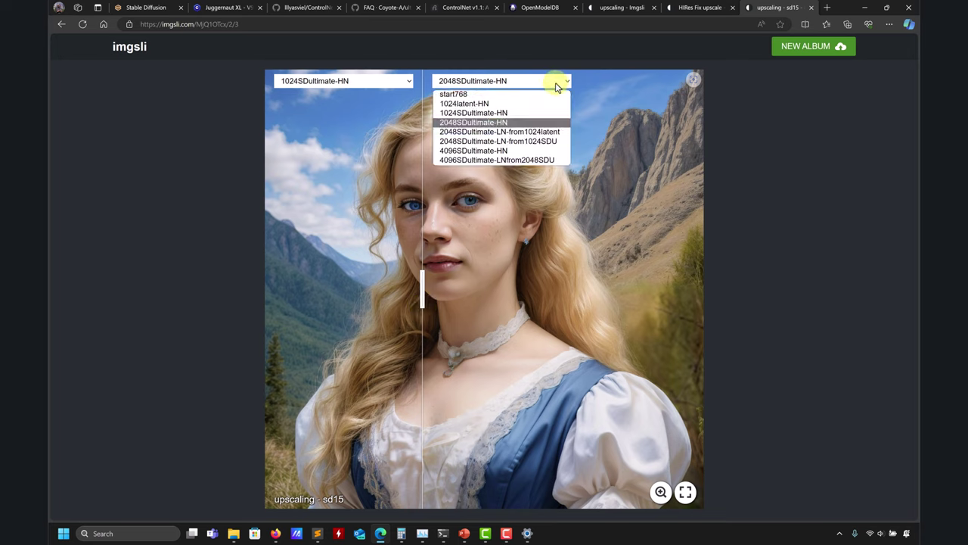
{"action": "left_click", "coordinate": [514, 151]}
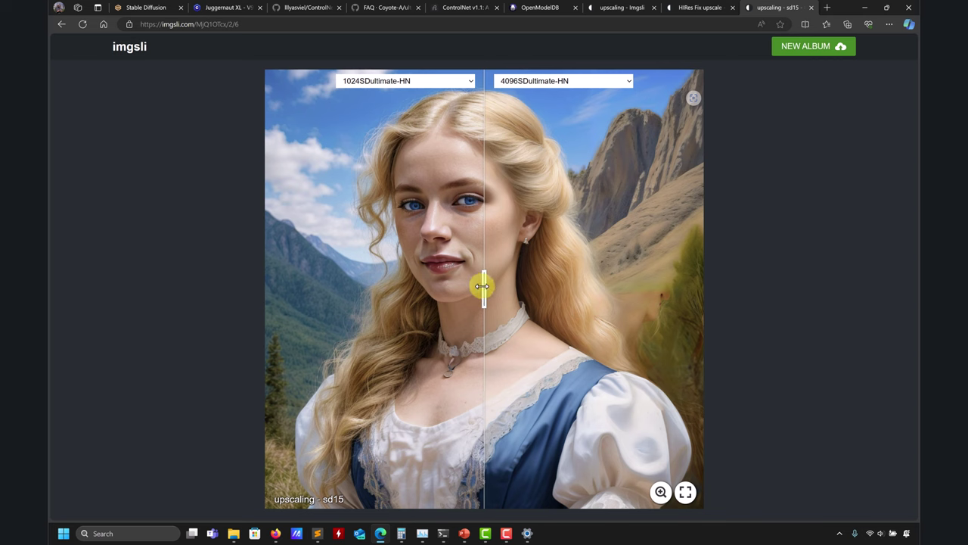
{"action": "left_click_drag", "start_coordinate": [481, 285], "coordinate": [444, 281]}
Choose start768 in place of 1024SDultimate-HN and compare the face and background with 4096SDultimate-HN
{"action": "left_click", "coordinate": [415, 81]}
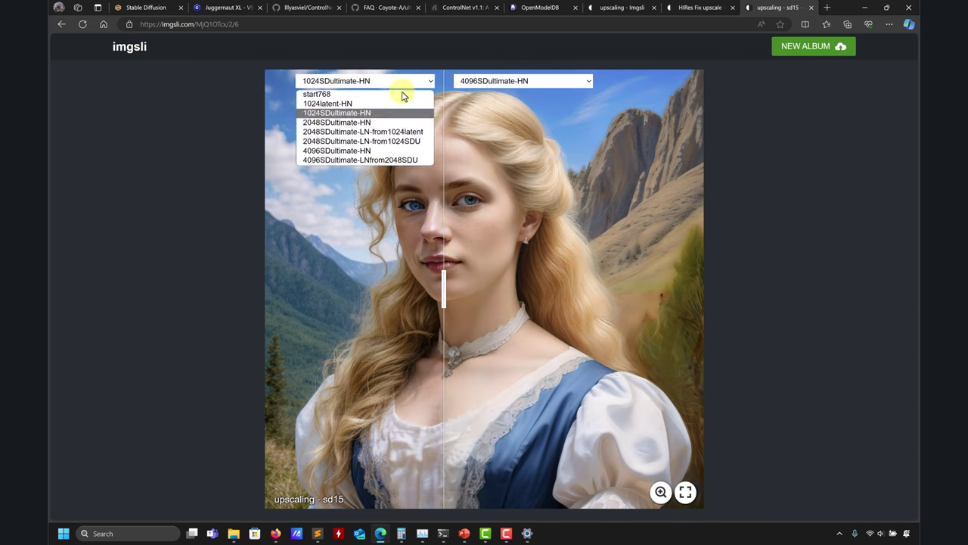
{"action": "left_click", "coordinate": [356, 96]}
{"action": "left_click_drag", "start_coordinate": [484, 287], "coordinate": [421, 310]}
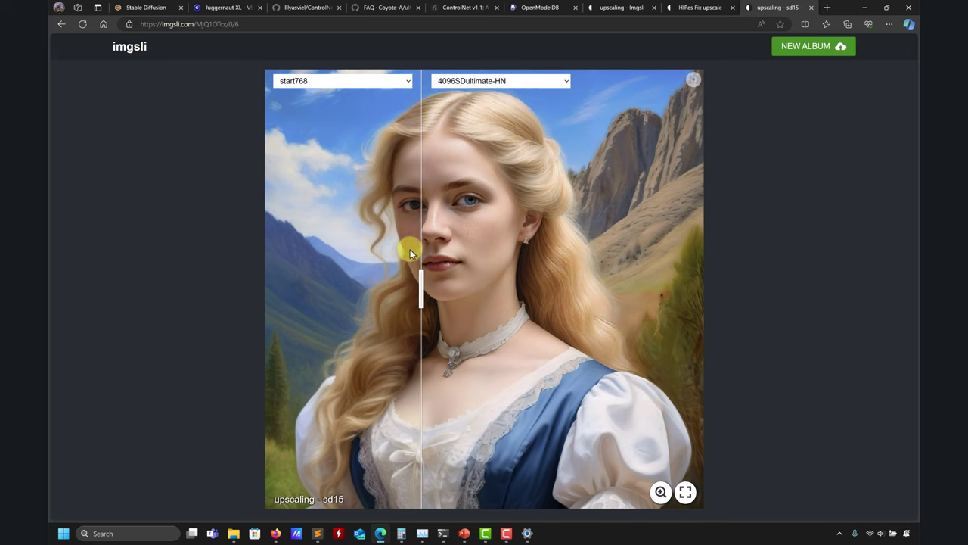
{"action": "left_click_drag", "start_coordinate": [420, 285], "coordinate": [344, 274]}
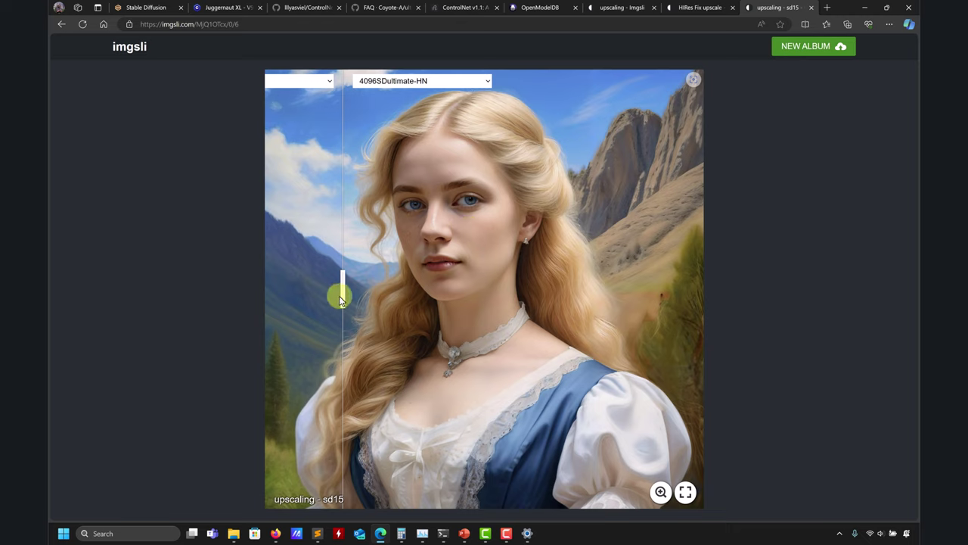
{"action": "left_click_drag", "start_coordinate": [340, 299], "coordinate": [459, 319]}
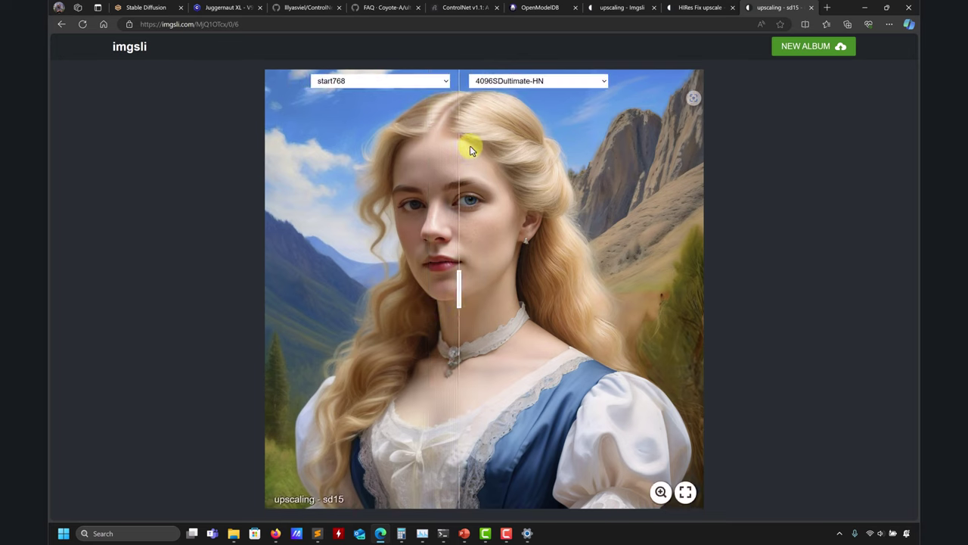
Select 1024SDultimate-HN and 2048SDultimate-LN-from1024SDU as the image pair and compare them across the portrait
{"action": "left_click", "coordinate": [442, 83]}
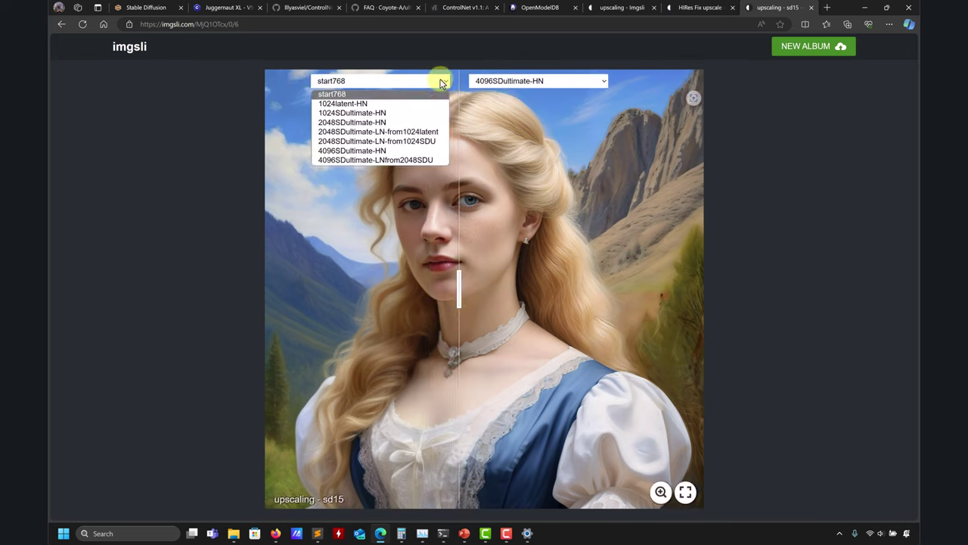
{"action": "left_click", "coordinate": [378, 113]}
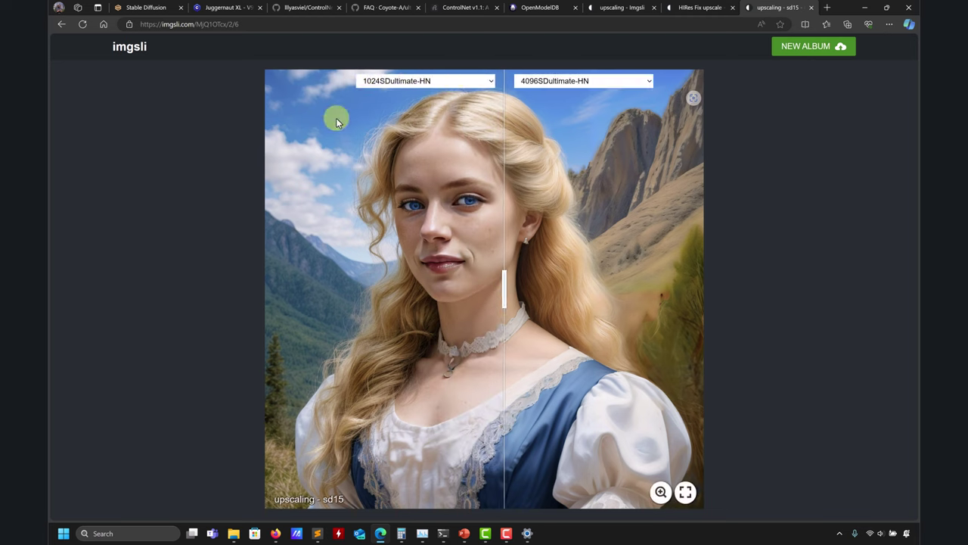
{"action": "left_click", "coordinate": [577, 81]}
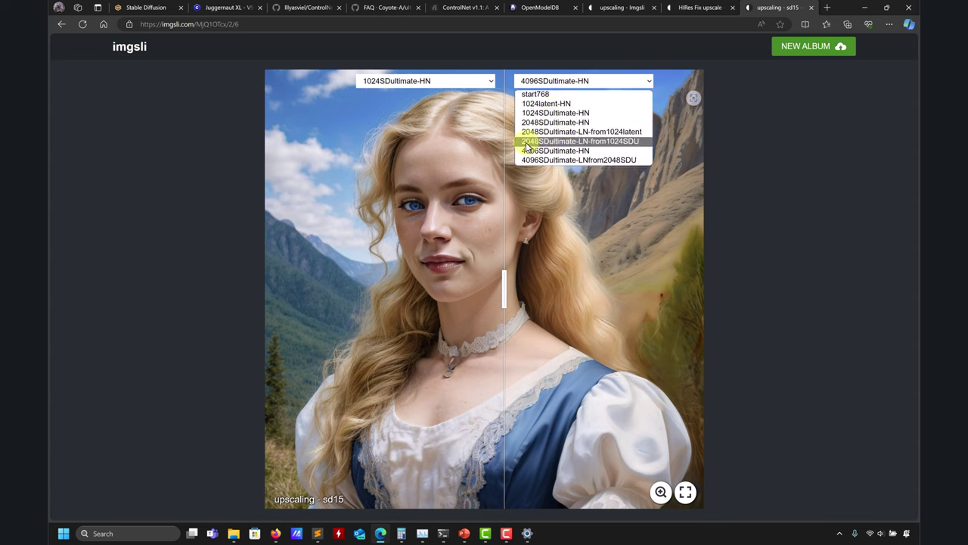
{"action": "left_click", "coordinate": [613, 144]}
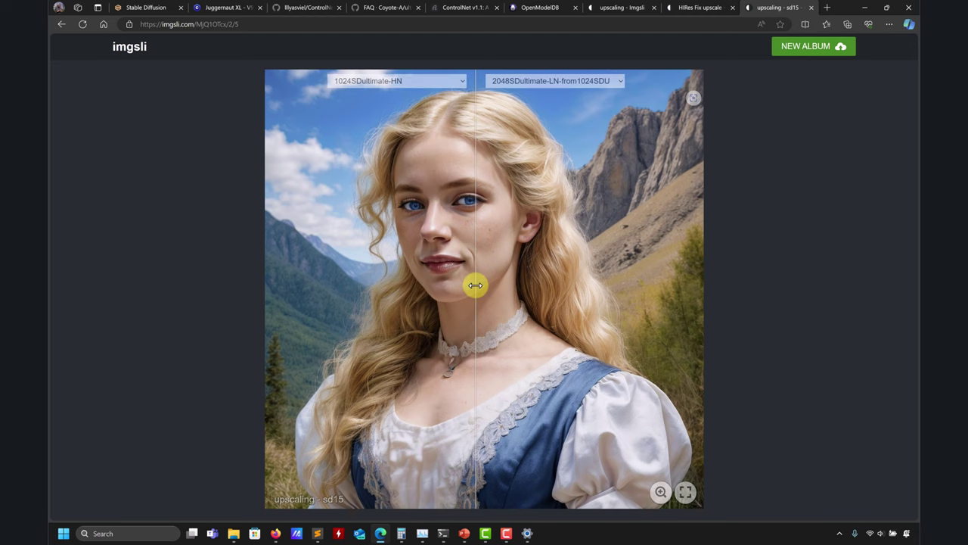
{"action": "left_click", "coordinate": [475, 284]}
Choose 4096SDultimate-LNfrom2048SDU in place of 2048SDultimate-LN-from1024SDU and compare the face with 1024SDultimate-HN
{"action": "left_click", "coordinate": [609, 81]}
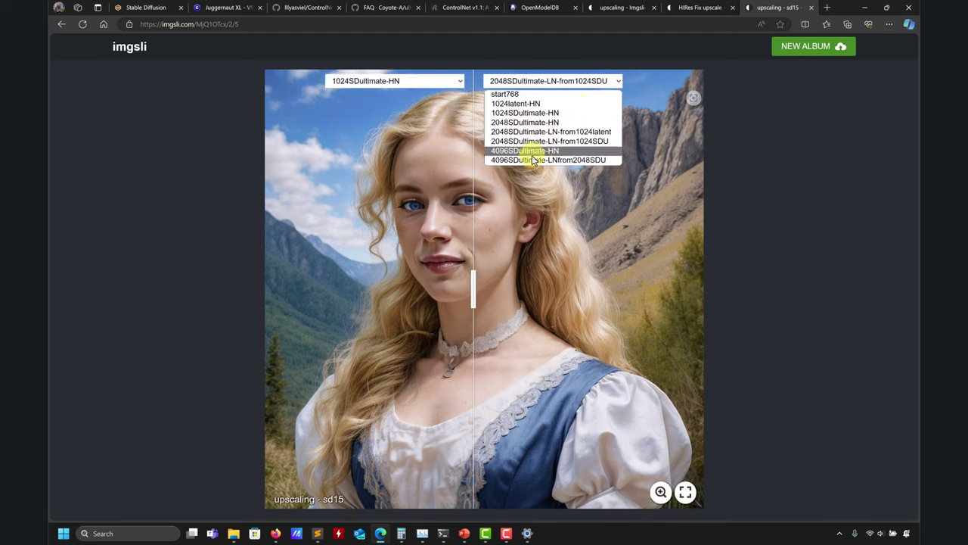
{"action": "left_click", "coordinate": [534, 159]}
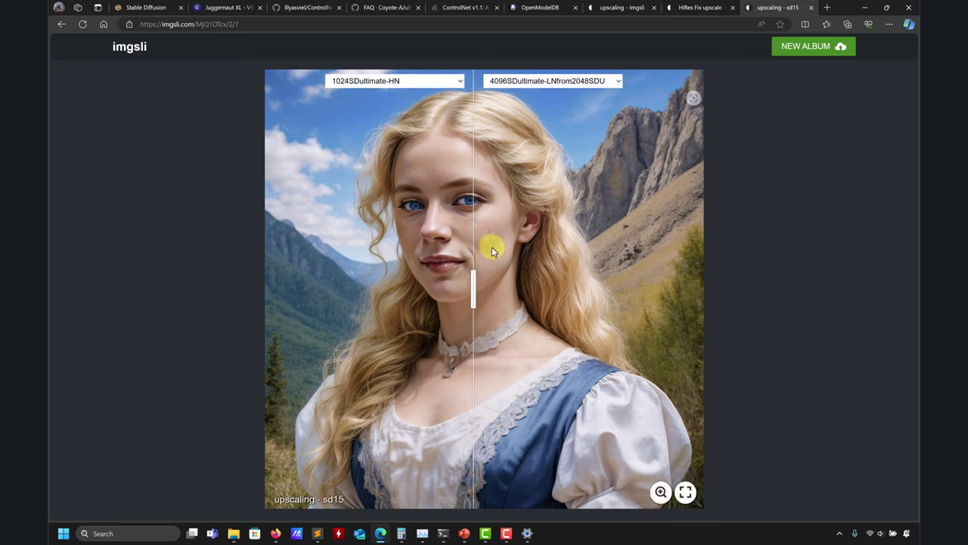
{"action": "left_click", "coordinate": [424, 292]}
Choose 2048SDultimate-LN-from1024SDU in place of 1024SDultimate-HN and compare the lips and skin up close with 4096SDultimate-LNfrom2048SDU
{"action": "left_click", "coordinate": [408, 81]}
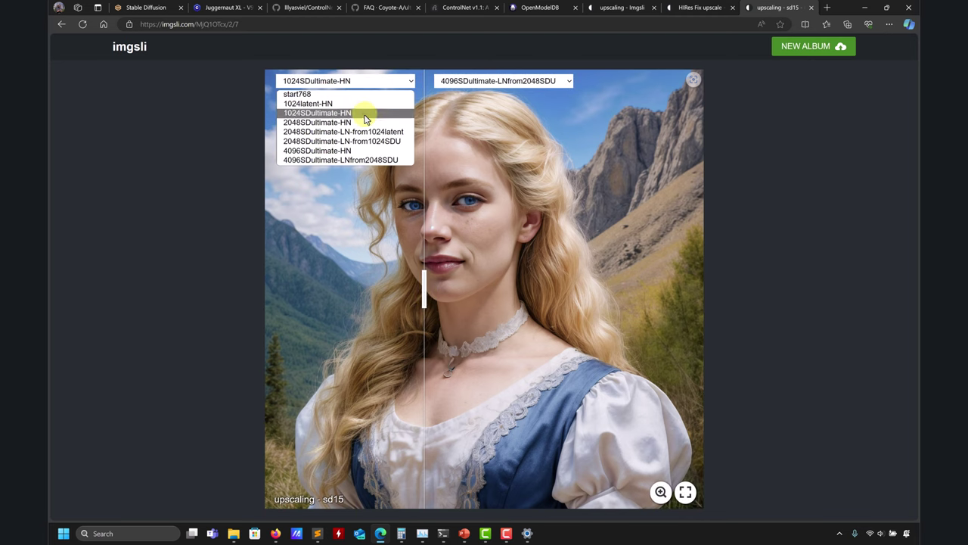
{"action": "left_click", "coordinate": [371, 140]}
{"action": "scroll", "coordinate": [425, 263], "scroll_direction": "up", "scroll_amount": 5}
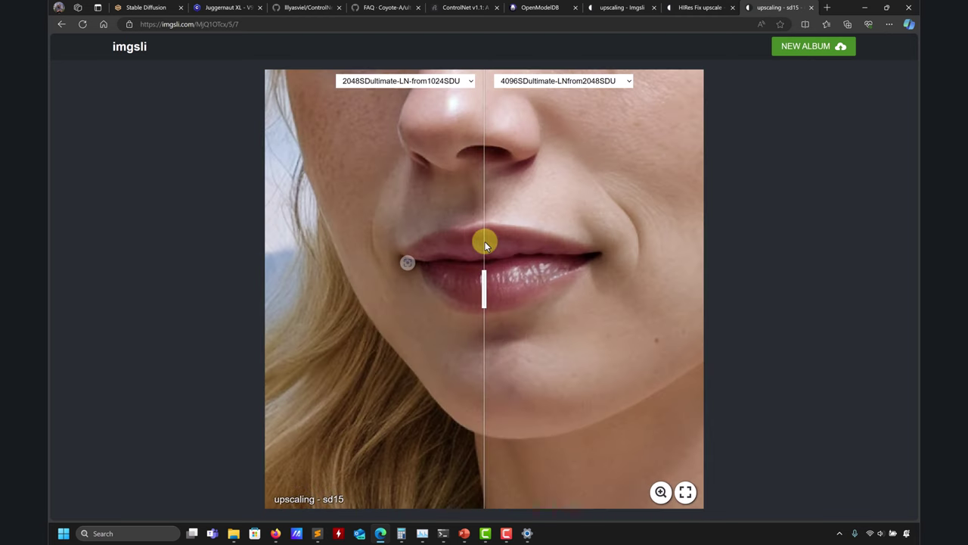
{"action": "mouse_move", "coordinate": [484, 288]}
{"action": "left_mouse_down"}
{"action": "mouse_move", "coordinate": [612, 288]}
{"action": "mouse_move", "coordinate": [435, 281]}
{"action": "mouse_move", "coordinate": [620, 298]}
{"action": "mouse_move", "coordinate": [421, 292]}
{"action": "mouse_move", "coordinate": [572, 305]}
{"action": "mouse_move", "coordinate": [408, 288]}
{"action": "mouse_move", "coordinate": [535, 299]}
{"action": "mouse_move", "coordinate": [503, 287]}
{"action": "mouse_move", "coordinate": [358, 300]}
{"action": "mouse_move", "coordinate": [637, 313]}
{"action": "mouse_move", "coordinate": [475, 305]}
{"action": "left_mouse_up"}
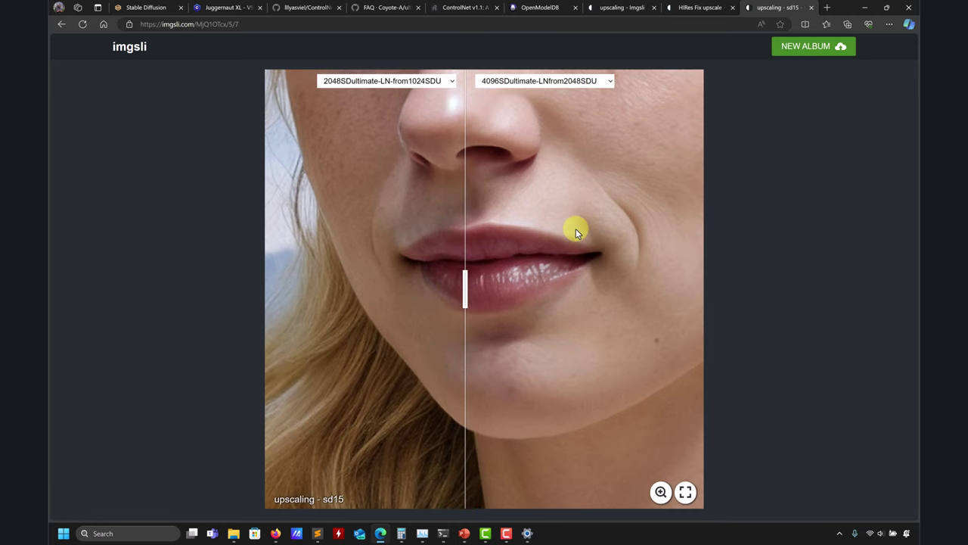
Compare the fine hair strands and eye detail of 2048SDultimate-LN-from1024SDU and 4096SDultimate-LNfrom2048SDU, then return to the full portrait
{"action": "scroll", "coordinate": [340, 251], "scroll_direction": "down", "scroll_amount": 3}
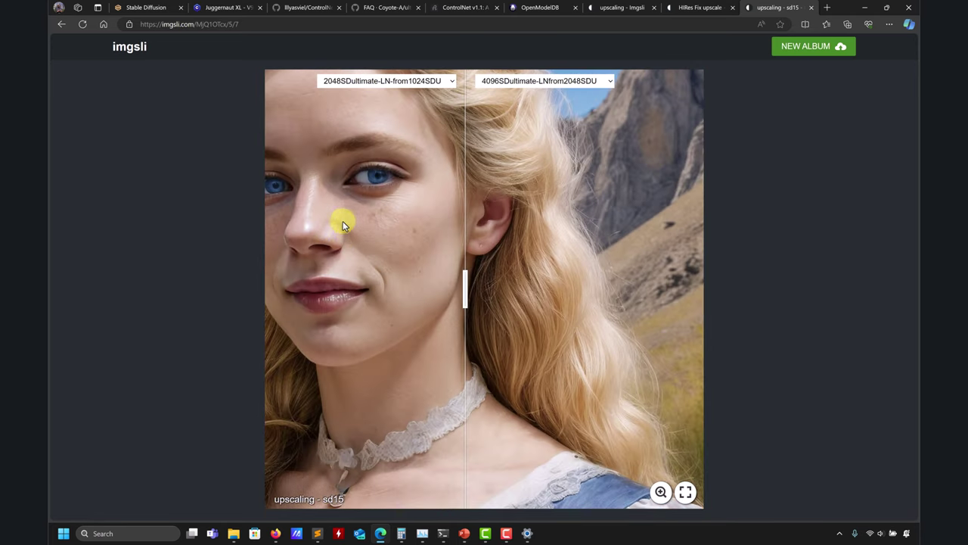
{"action": "scroll", "coordinate": [342, 216], "scroll_direction": "up", "scroll_amount": 3}
{"action": "scroll", "coordinate": [548, 141], "scroll_direction": "up", "scroll_amount": 2}
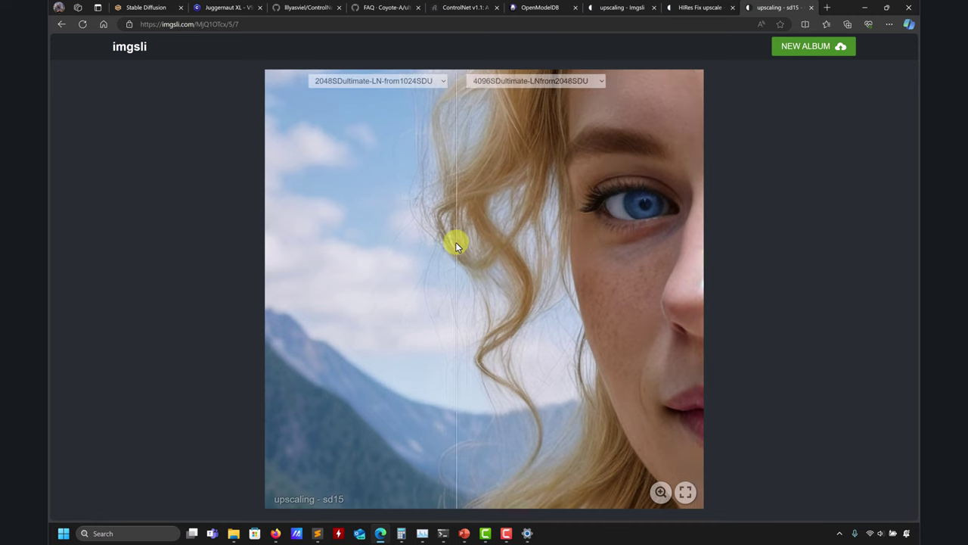
{"action": "scroll", "coordinate": [643, 218], "scroll_direction": "up", "scroll_amount": 2}
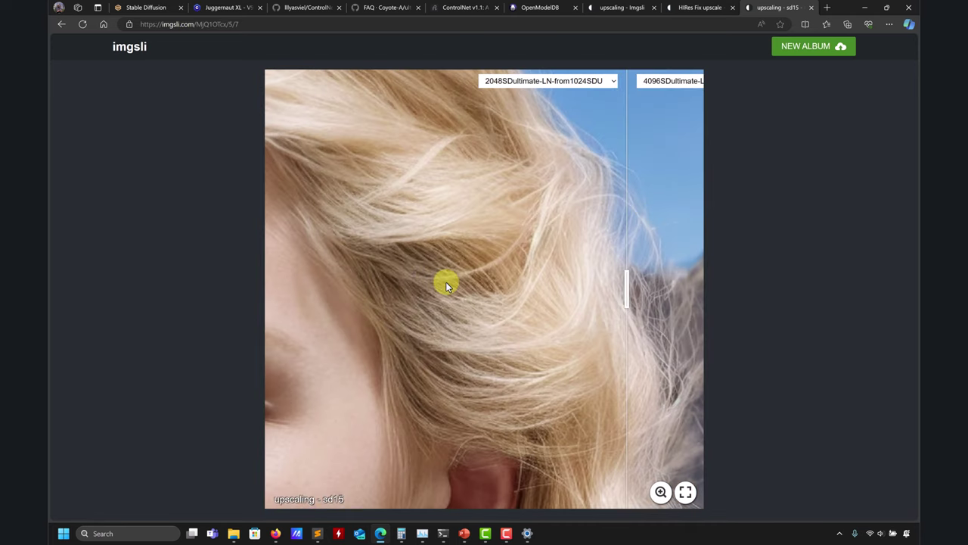
{"action": "scroll", "coordinate": [446, 281], "scroll_direction": "down", "scroll_amount": 2}
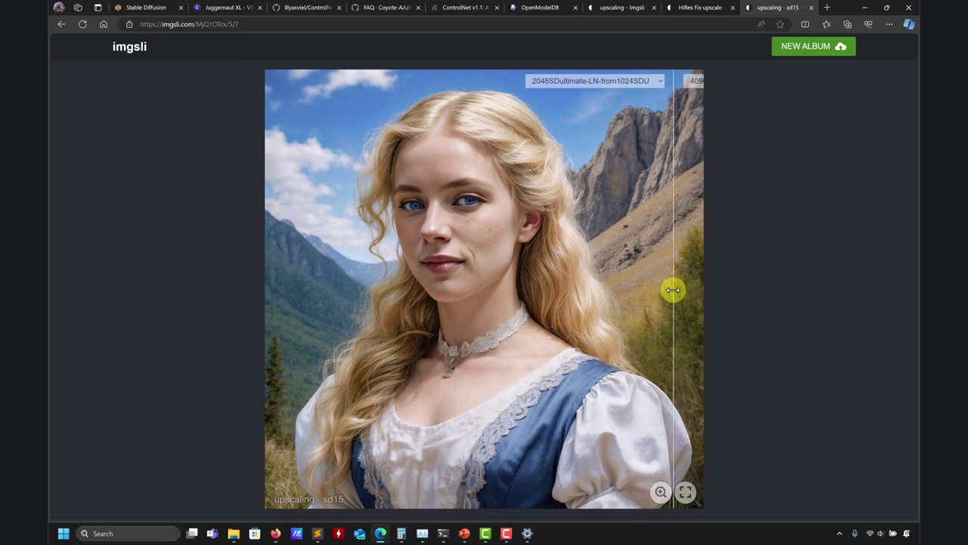
Switch to the Stable Diffusion page, set the img2img denoising strength to 0.3 and generate the portrait again
{"action": "left_click", "coordinate": [150, 7]}
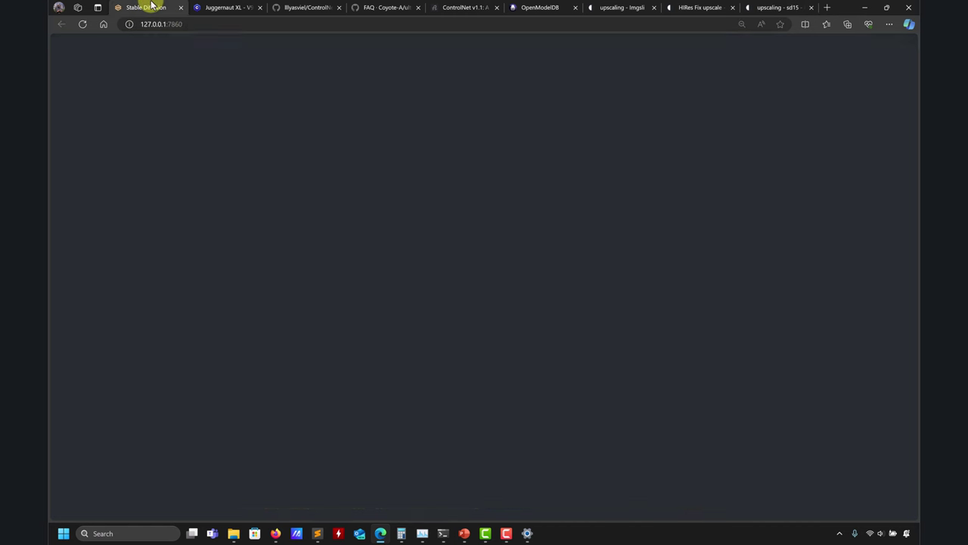
{"action": "scroll", "coordinate": [544, 288], "scroll_direction": "down", "scroll_amount": 2}
{"action": "scroll", "coordinate": [587, 295], "scroll_direction": "up", "scroll_amount": 2}
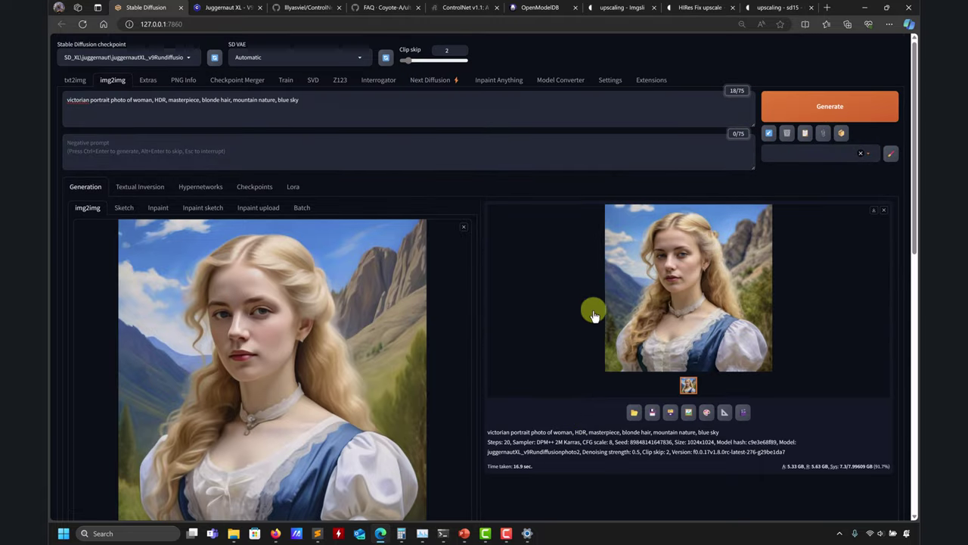
{"action": "scroll", "coordinate": [528, 290], "scroll_direction": "down", "scroll_amount": 4}
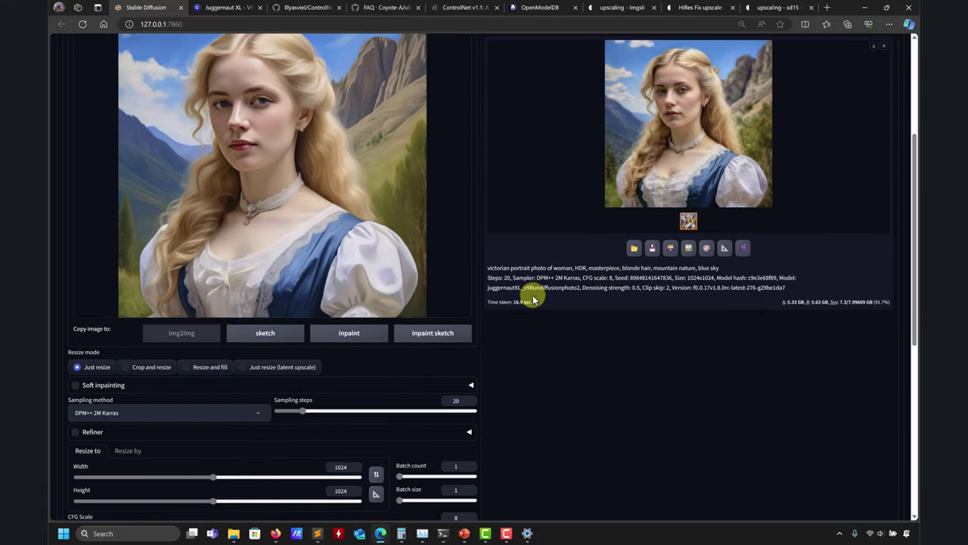
{"action": "left_click_drag", "start_coordinate": [272, 467], "coordinate": [224, 470]}
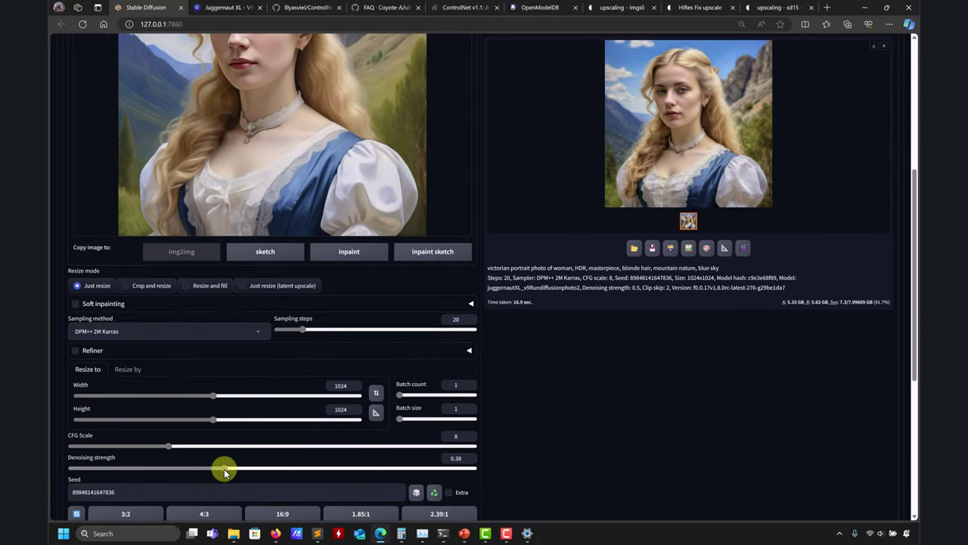
{"action": "scroll", "coordinate": [756, 140], "scroll_direction": "up", "scroll_amount": 5}
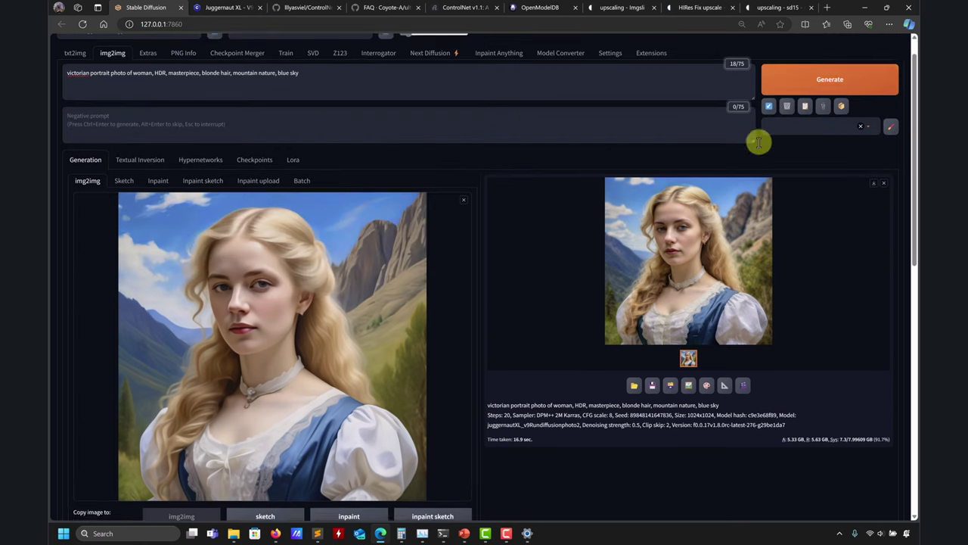
{"action": "left_click", "coordinate": [827, 108]}
Inspect the newly generated portrait in the enlarged preview, then review the prompt and generation settings
{"action": "scroll", "coordinate": [484, 302], "scroll_direction": "down", "scroll_amount": 5}
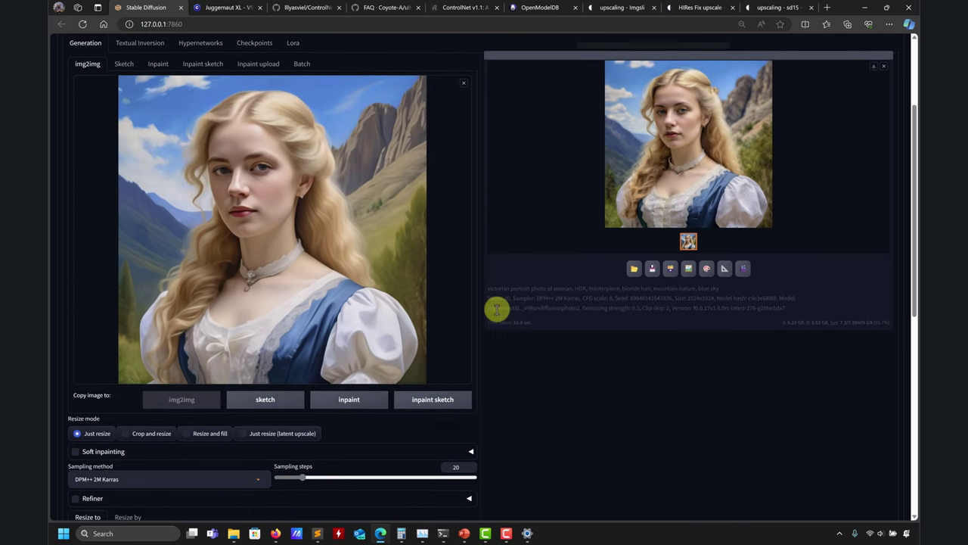
{"action": "scroll", "coordinate": [517, 281], "scroll_direction": "up", "scroll_amount": 3}
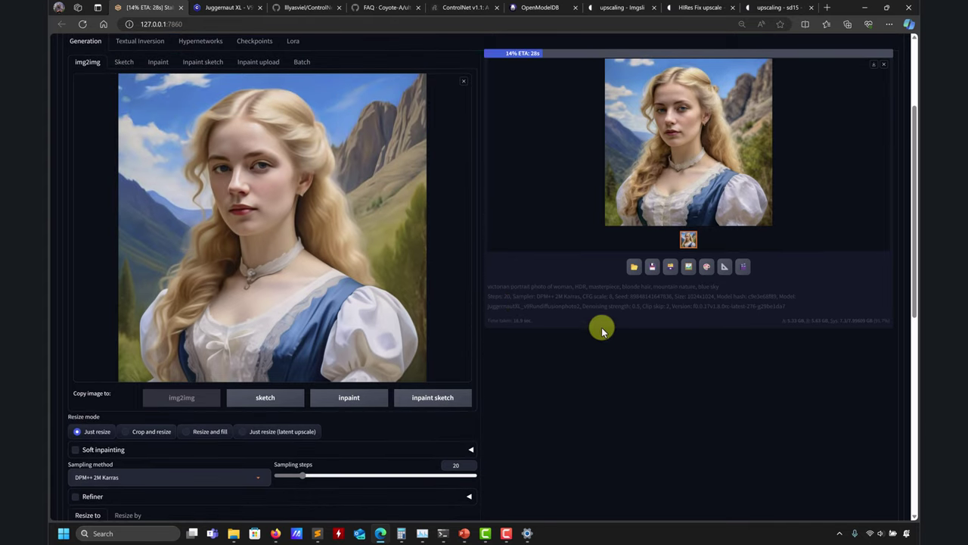
{"action": "scroll", "coordinate": [530, 348], "scroll_direction": "down", "scroll_amount": 4}
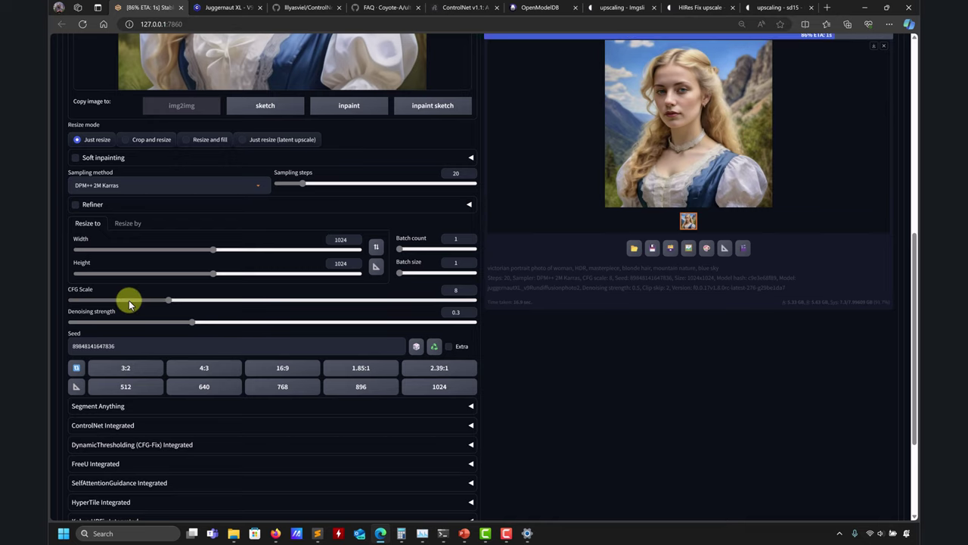
{"action": "scroll", "coordinate": [512, 313], "scroll_direction": "up", "scroll_amount": 2}
{"action": "scroll", "coordinate": [558, 332], "scroll_direction": "up", "scroll_amount": 5}
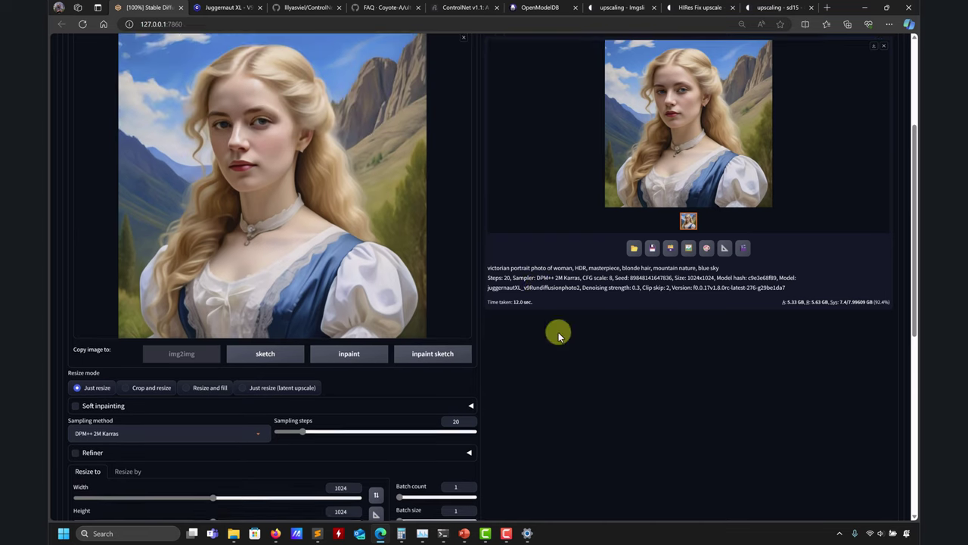
{"action": "left_click", "coordinate": [674, 157]}
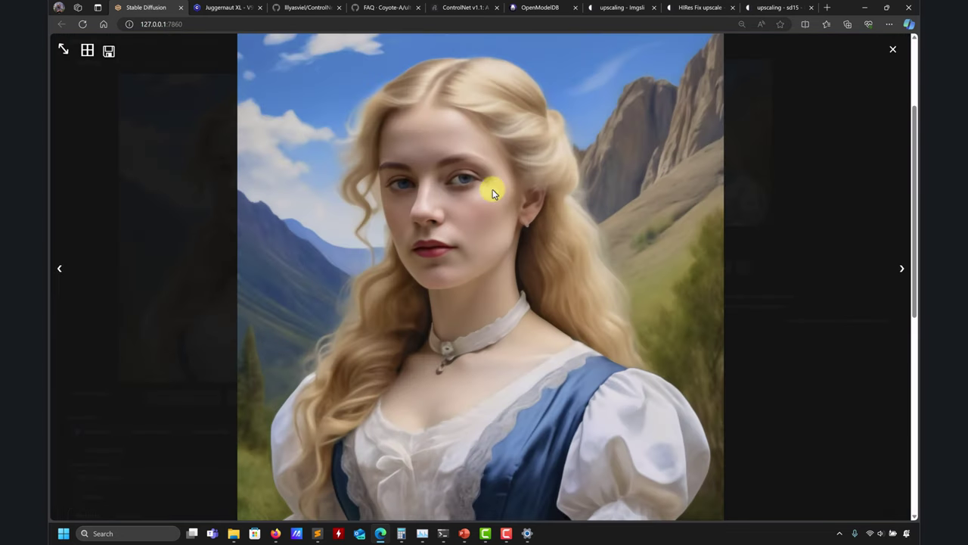
{"action": "left_click", "coordinate": [892, 50]}
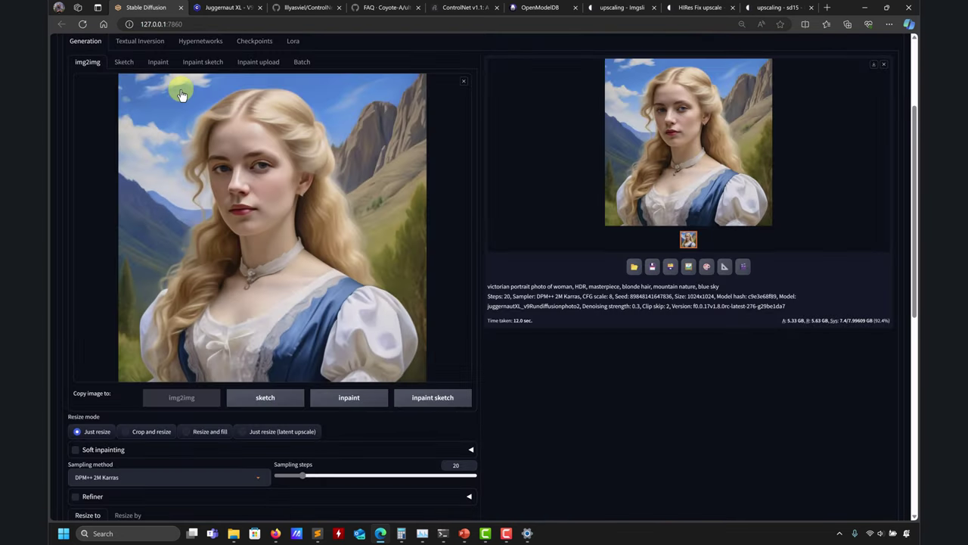
{"action": "scroll", "coordinate": [167, 94], "scroll_direction": "up", "scroll_amount": 2}
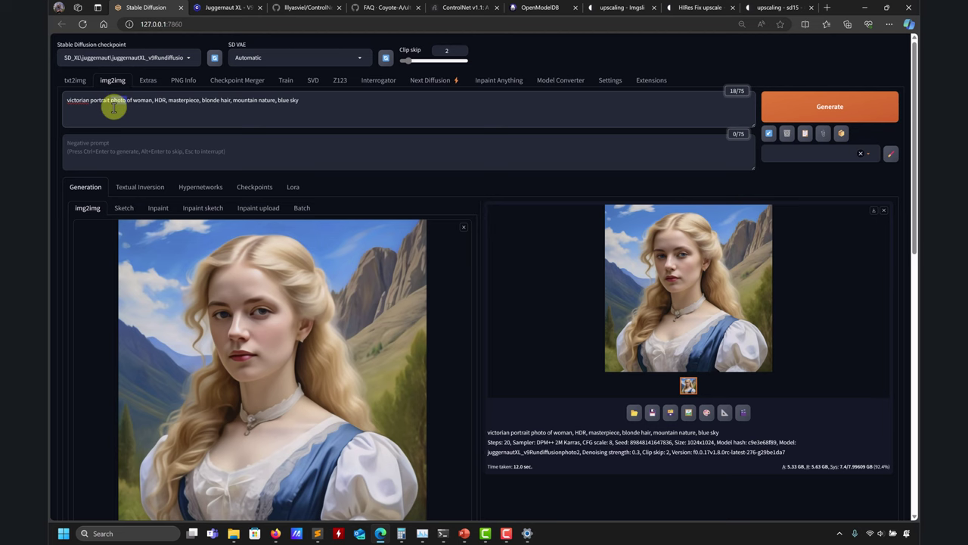
{"action": "scroll", "coordinate": [169, 281], "scroll_direction": "down", "scroll_amount": 6}
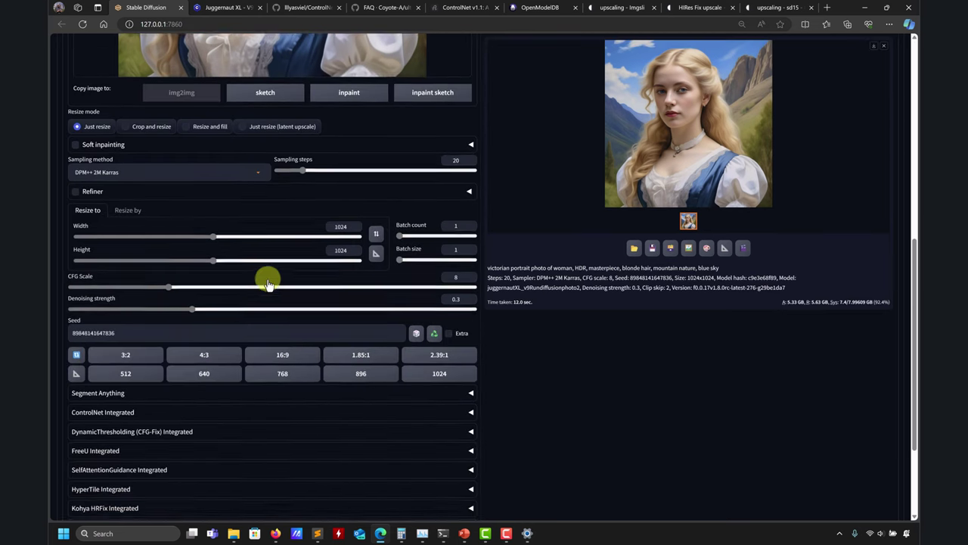
Raise the weight of the word "photo" in the prompt to 1.6 and generate the portrait again
{"action": "scroll", "coordinate": [288, 76], "scroll_direction": "up", "scroll_amount": 8}
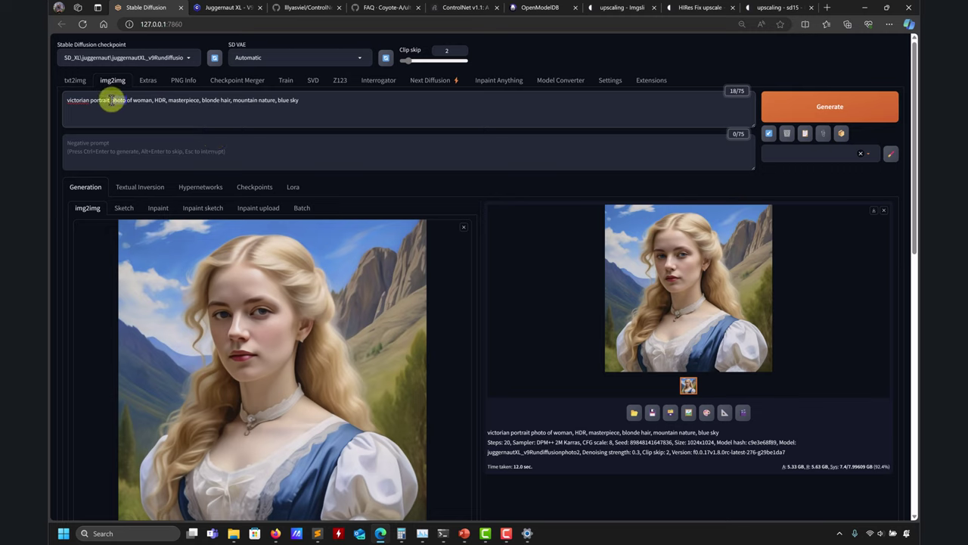
{"action": "left_click", "coordinate": [115, 100]}
{"action": "key", "text": "ctrl+Up"}
{"action": "key", "text": "ctrl+Up"}
{"action": "key", "text": "ctrl+Up"}
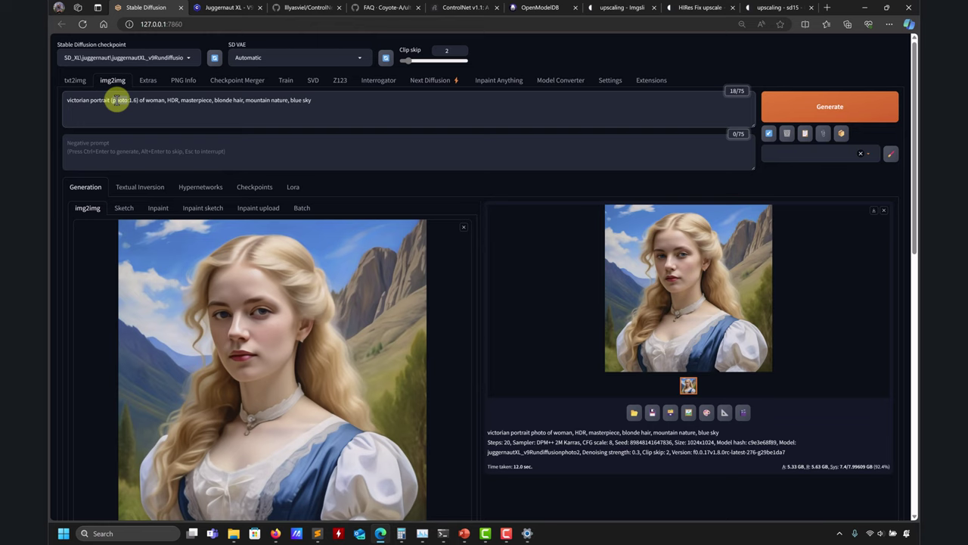
{"action": "left_click", "coordinate": [832, 103]}
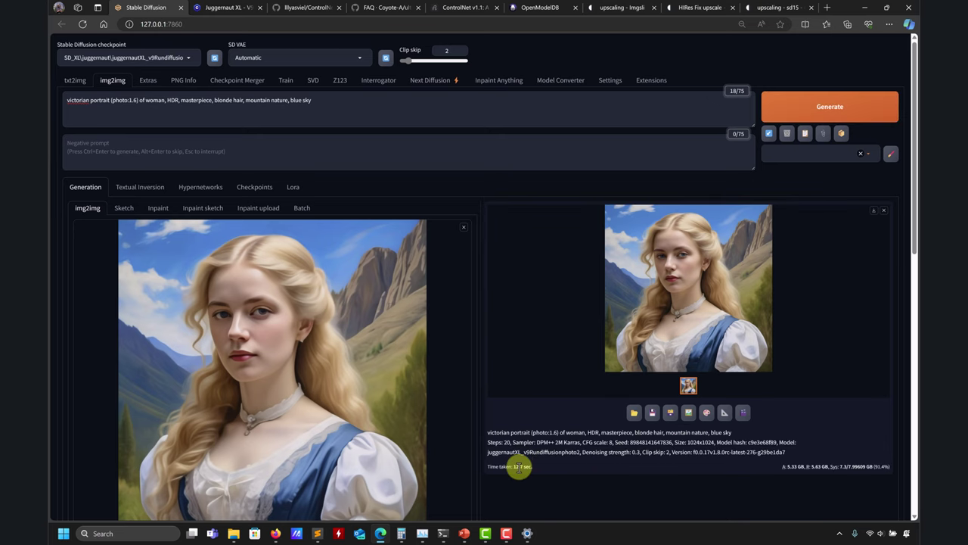
Inspect the portrait generated with the weighted photo prompt in the enlarged preview, then return to the generation page
{"action": "left_click", "coordinate": [665, 288]}
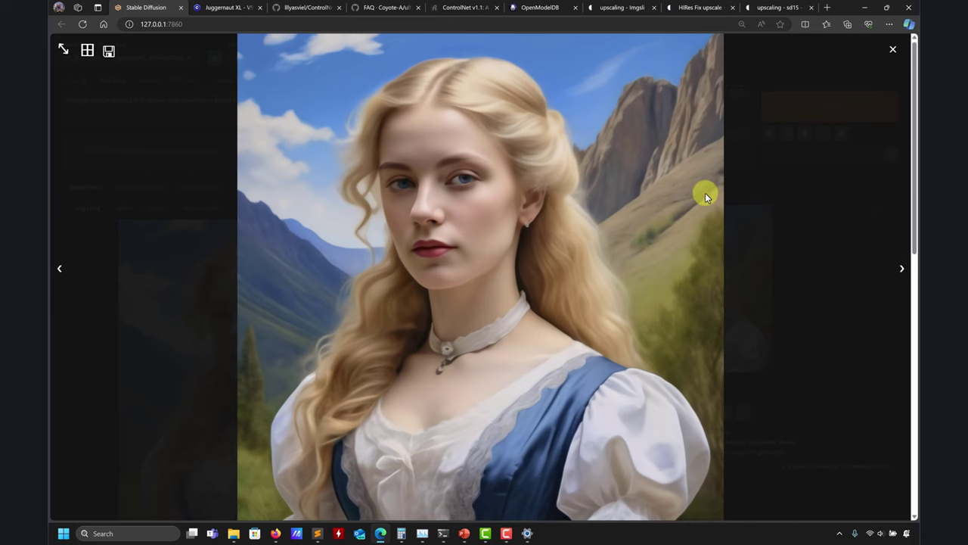
{"action": "left_click", "coordinate": [895, 51]}
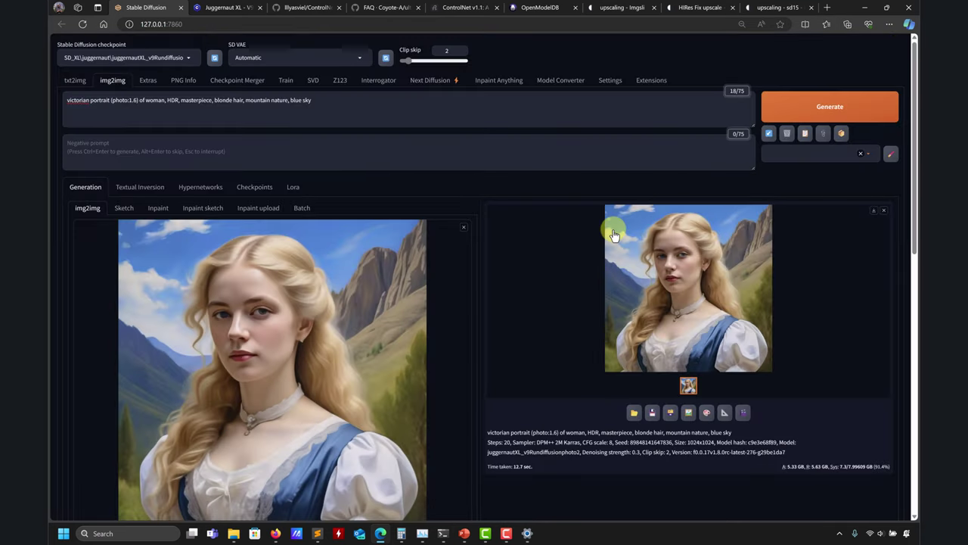
{"action": "left_click", "coordinate": [730, 243]}
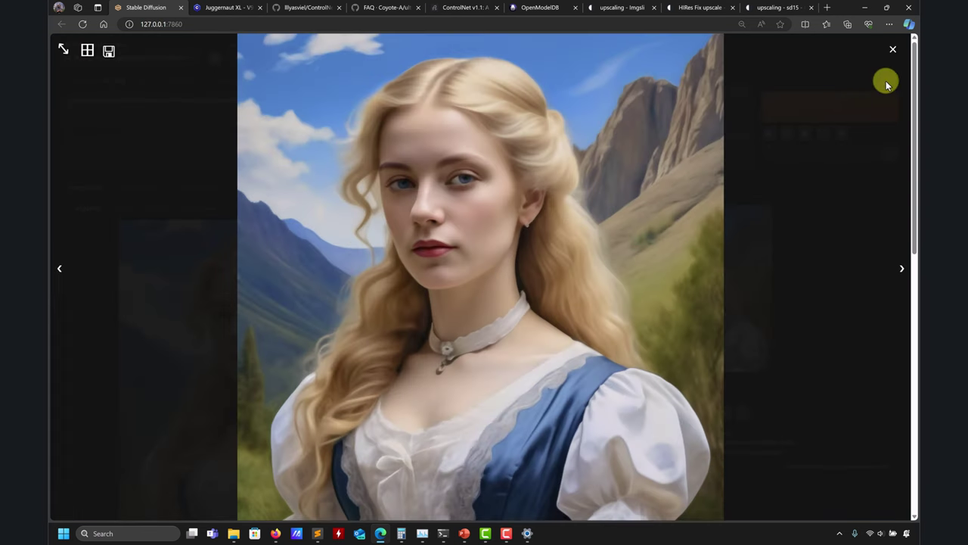
{"action": "left_click", "coordinate": [890, 50]}
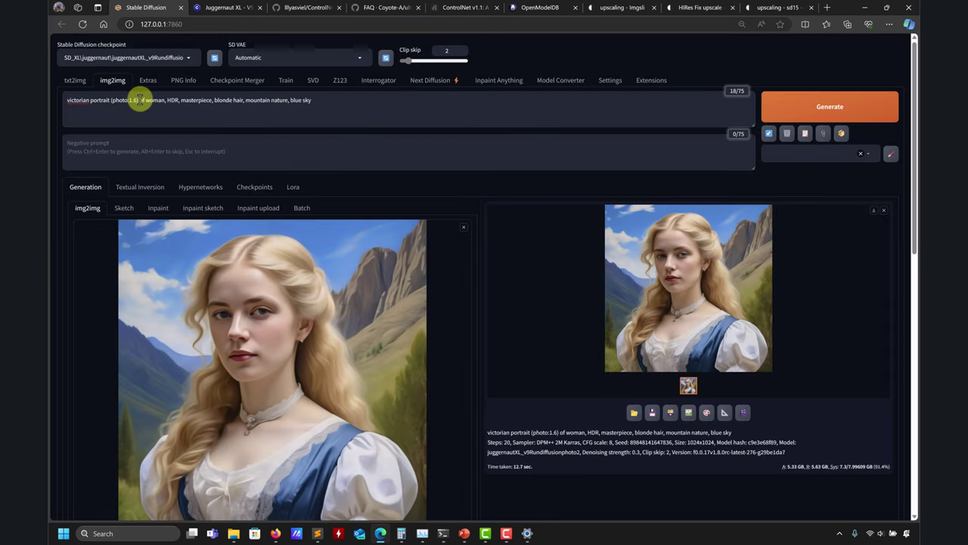
Replace "(photo:1.6)" in the prompt with "painting" and load the albedobaseXL_v21 checkpoint
{"action": "left_click_drag", "start_coordinate": [138, 100], "coordinate": [112, 100]}
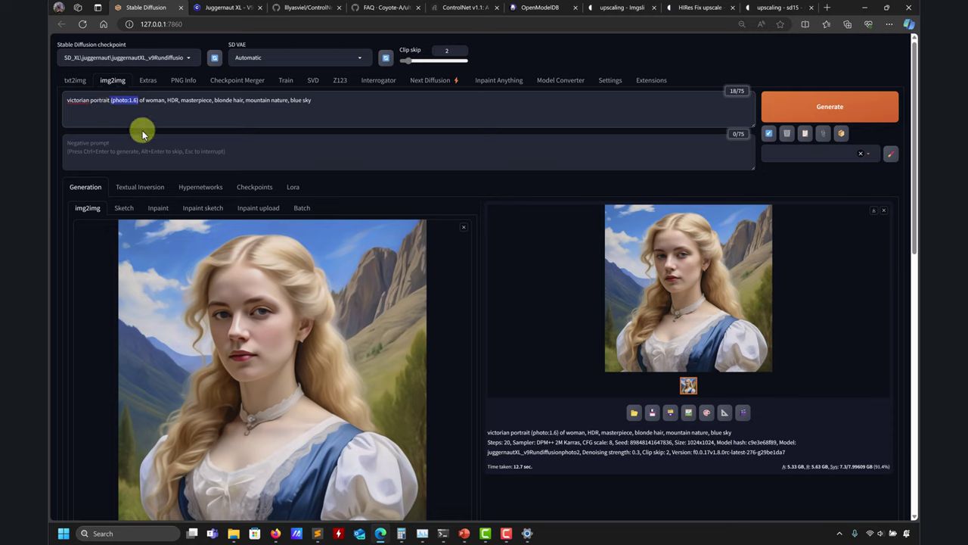
{"action": "type", "text": "painting"}
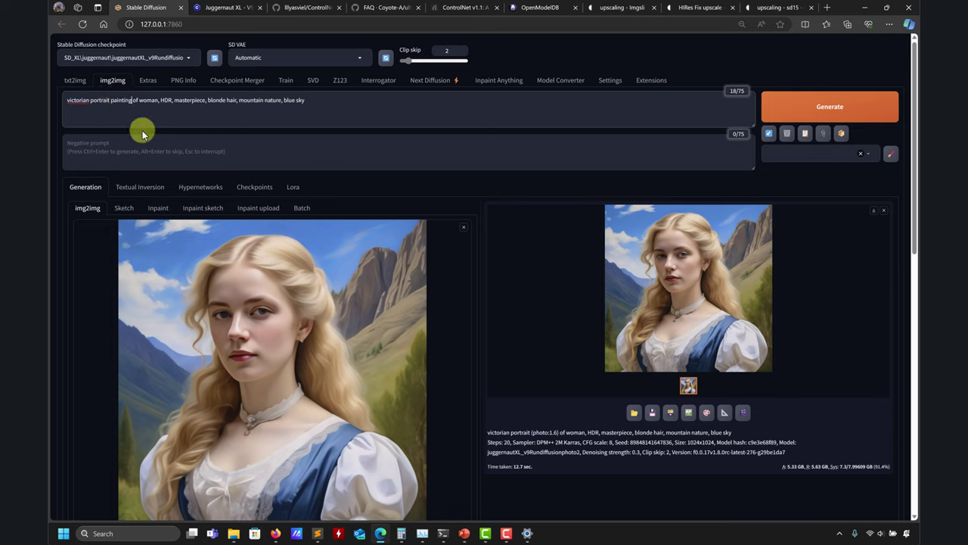
{"action": "left_click", "coordinate": [185, 57]}
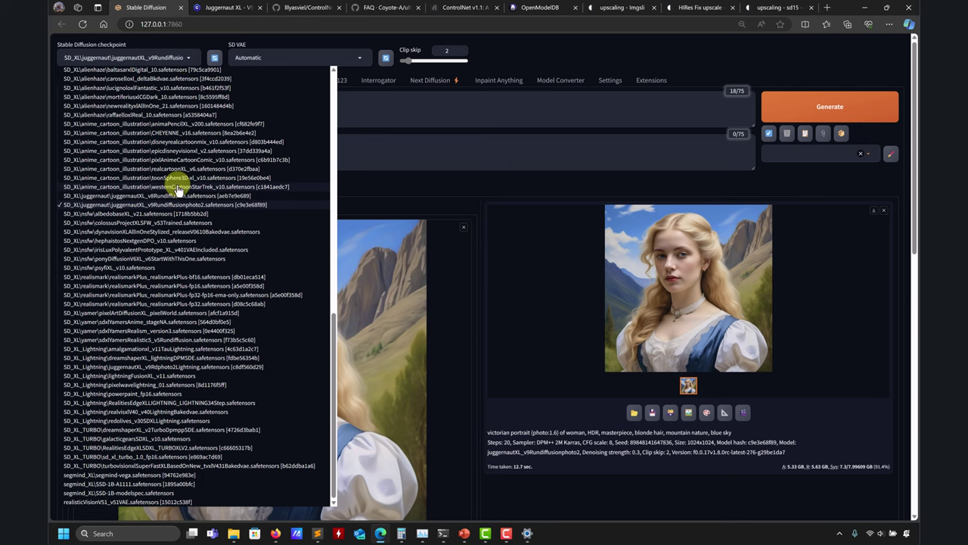
{"action": "left_click", "coordinate": [123, 213]}
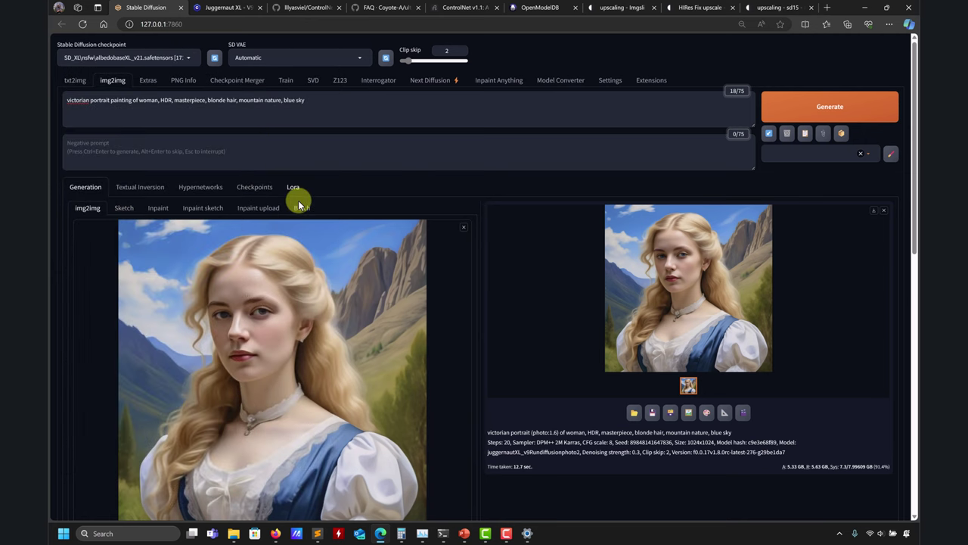
Set the denoising strength to 0.7 and generate the painting version of the portrait
{"action": "scroll", "coordinate": [519, 298], "scroll_direction": "down", "scroll_amount": 10}
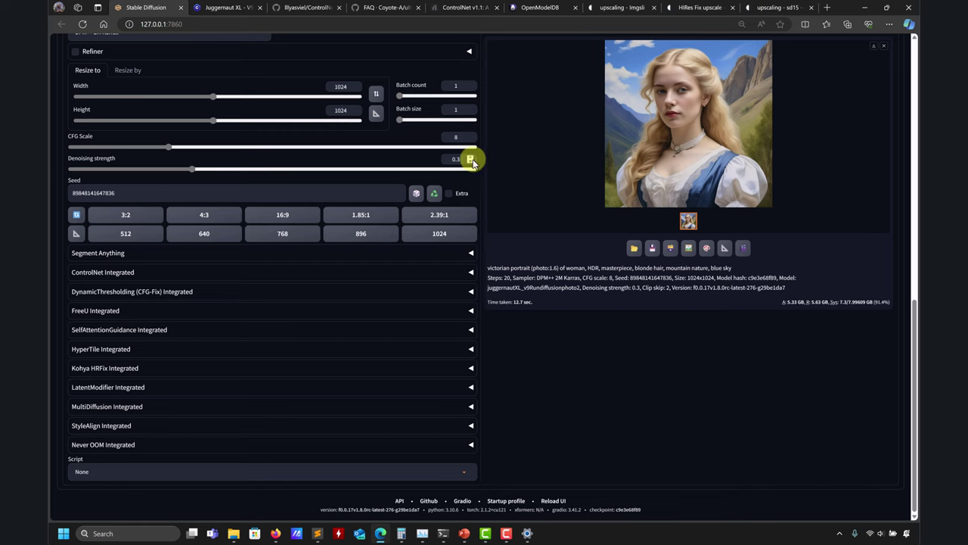
{"action": "double_click", "coordinate": [457, 158]}
{"action": "type", "text": "0.7"}
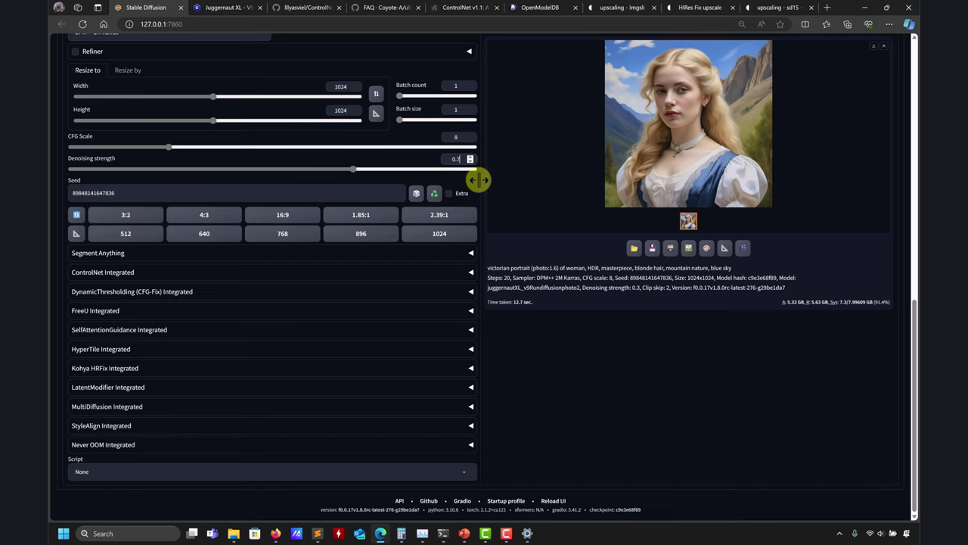
{"action": "scroll", "coordinate": [785, 199], "scroll_direction": "up", "scroll_amount": 10}
{"action": "left_click", "coordinate": [824, 119]}
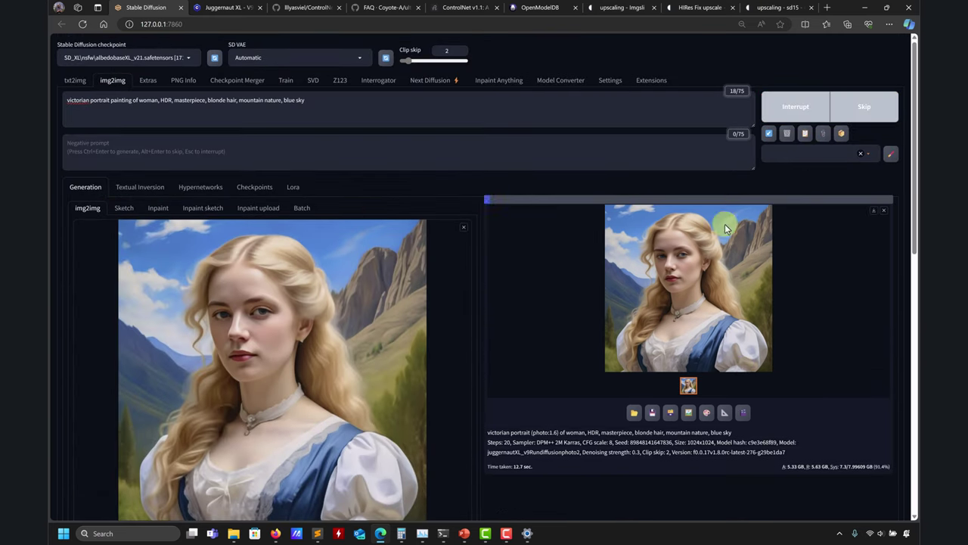
{"action": "scroll", "coordinate": [514, 302], "scroll_direction": "down", "scroll_amount": 5}
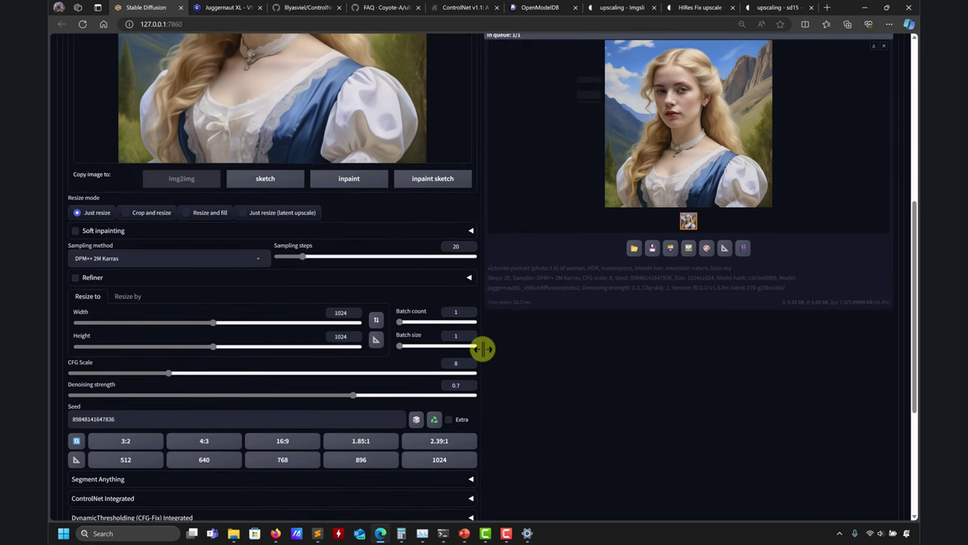
{"action": "scroll", "coordinate": [551, 343], "scroll_direction": "up", "scroll_amount": 5}
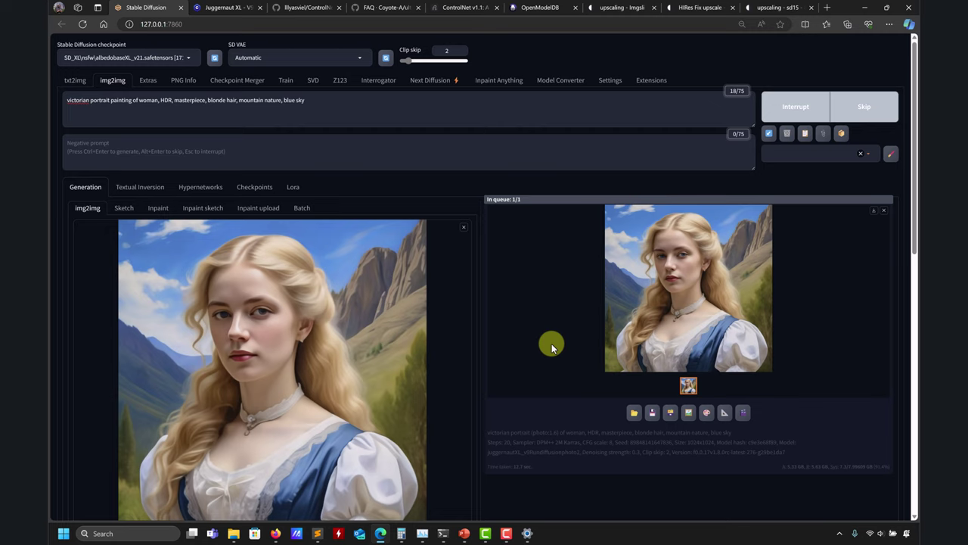
Switch to the Civitai page, search for "albedo", open the AlbedoBase XL model and expand its full list of tags
{"action": "left_click", "coordinate": [219, 7]}
{"action": "left_click", "coordinate": [388, 50]}
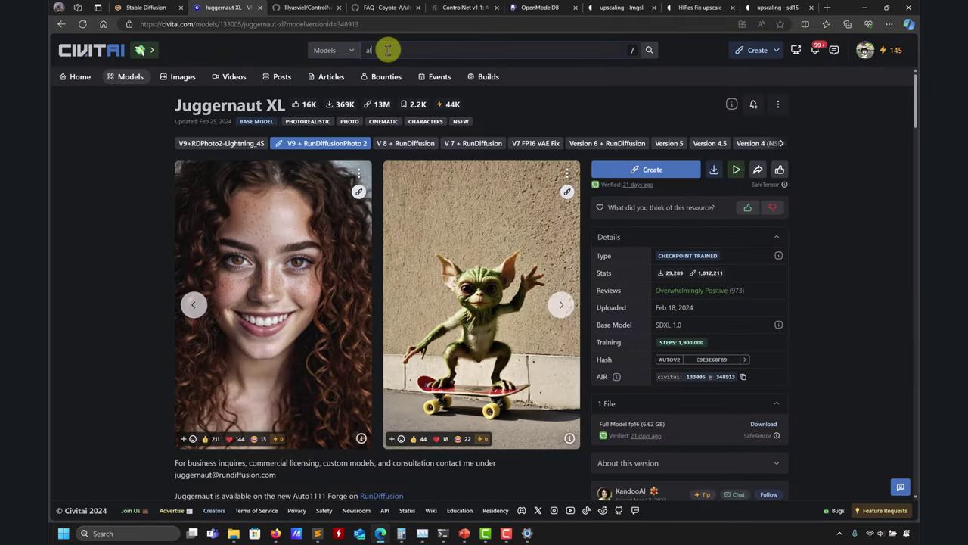
{"action": "type", "text": "albedo"}
{"action": "key", "text": "Return"}
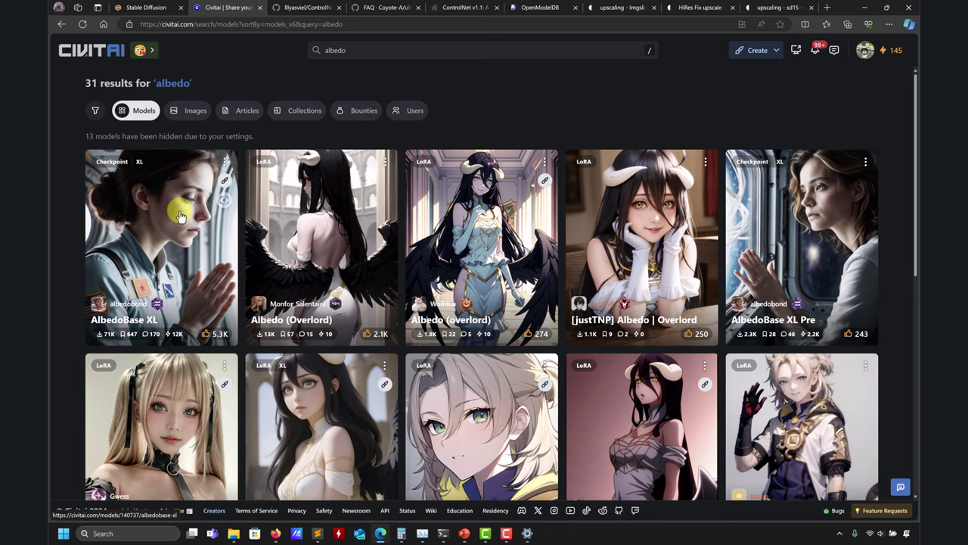
{"action": "left_click", "coordinate": [180, 215]}
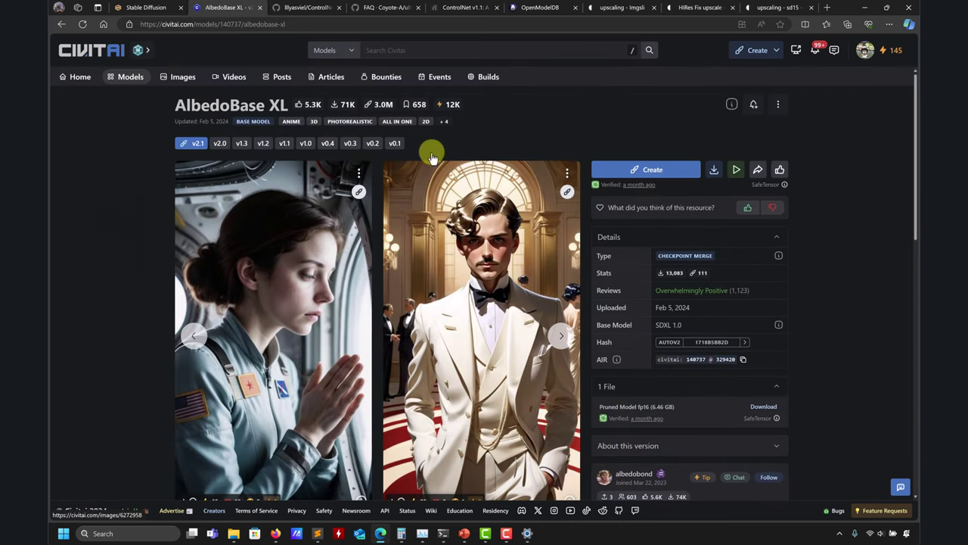
{"action": "left_click", "coordinate": [445, 123]}
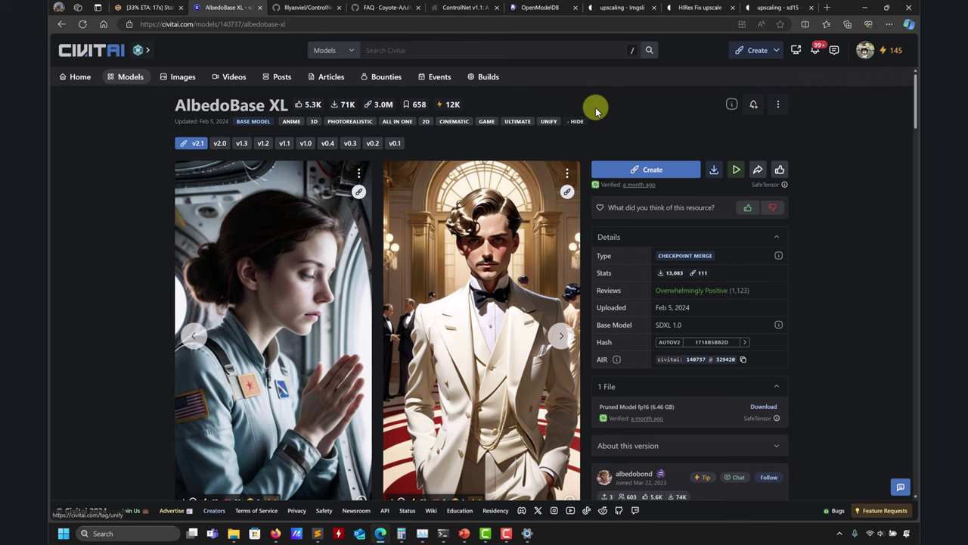
Return to the Stable Diffusion page and inspect the generated painting in the enlarged preview
{"action": "left_click", "coordinate": [149, 7]}
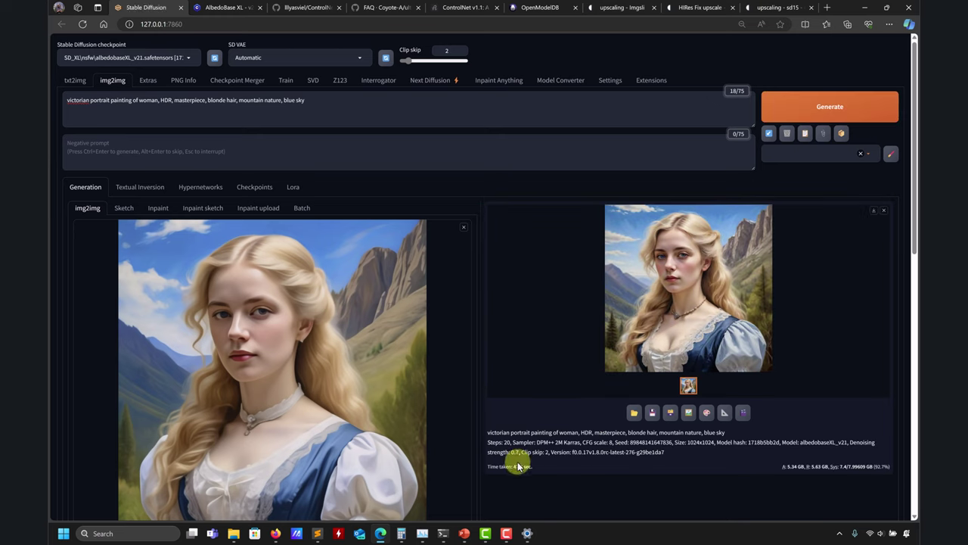
{"action": "left_click", "coordinate": [649, 301]}
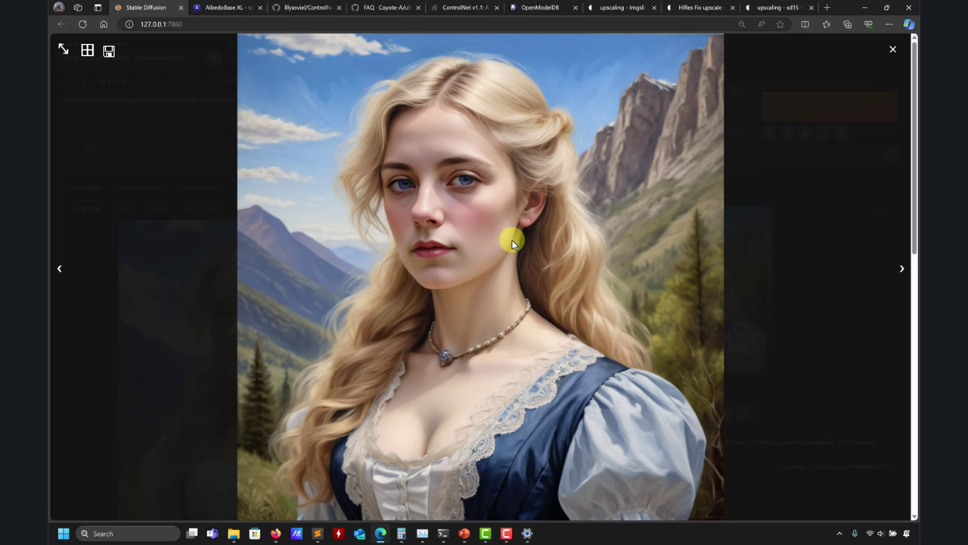
{"action": "left_click", "coordinate": [892, 49]}
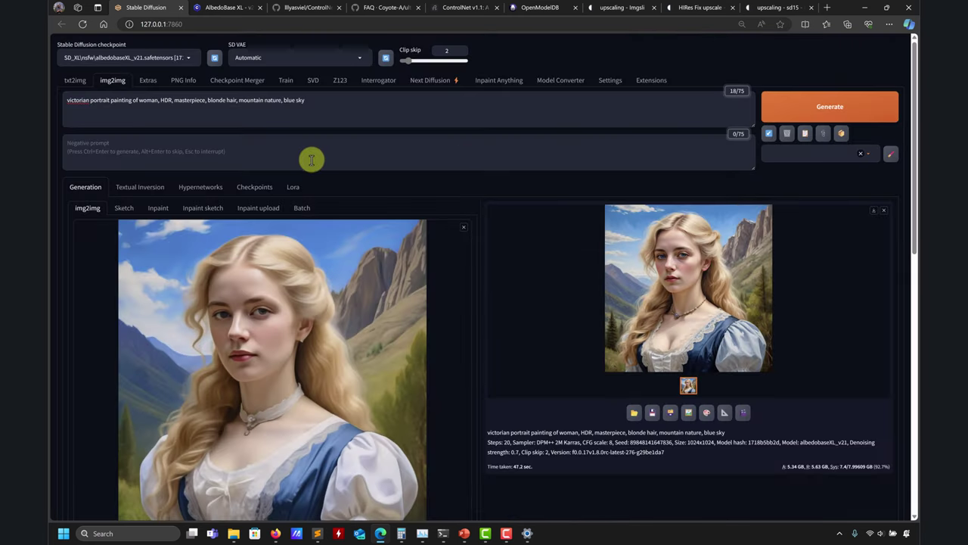
Replace "painting" with "photo" in the prompt and generate the portrait again
{"action": "double_click", "coordinate": [119, 101]}
{"action": "type", "text": "photo"}
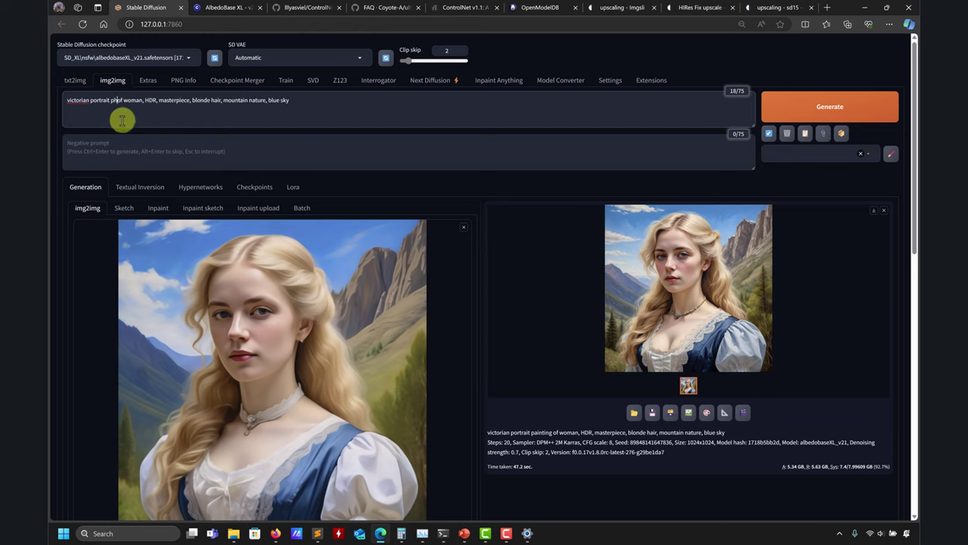
{"action": "left_click", "coordinate": [828, 99]}
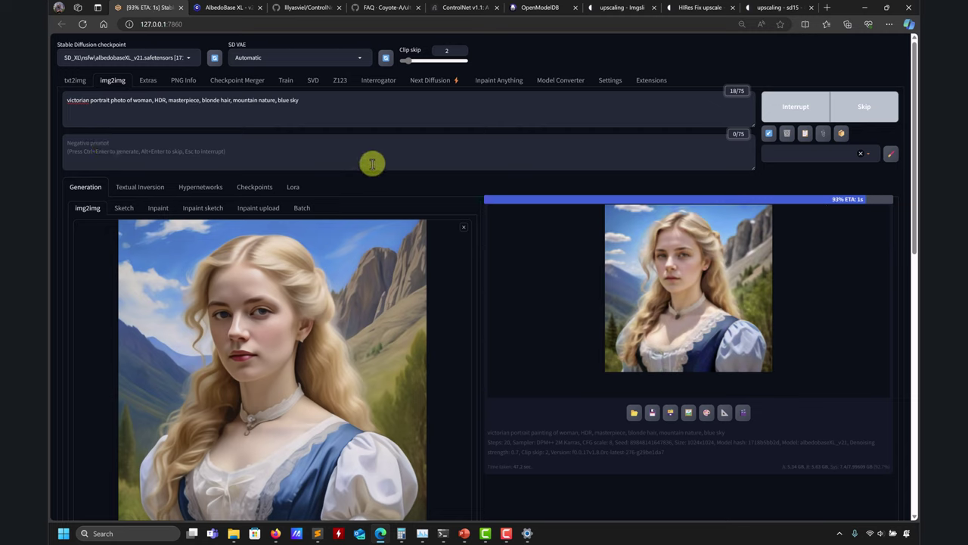
Review the full photo prompt and inspect the newly generated photo portrait in the enlarged preview
{"action": "left_click", "coordinate": [324, 105]}
{"action": "left_click_drag", "start_coordinate": [324, 104], "coordinate": [61, 83]}
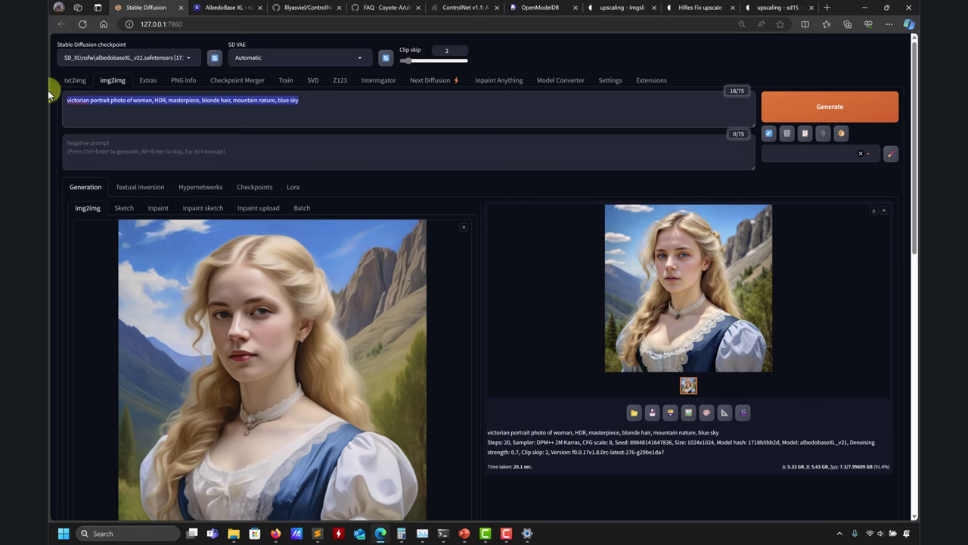
{"action": "left_click", "coordinate": [323, 106]}
{"action": "left_click", "coordinate": [647, 269]}
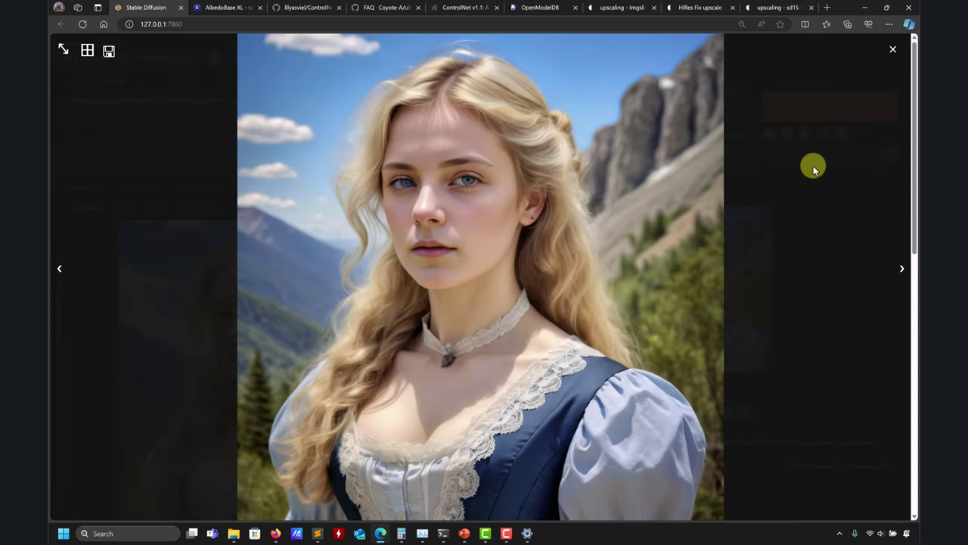
{"action": "left_click", "coordinate": [892, 50]}
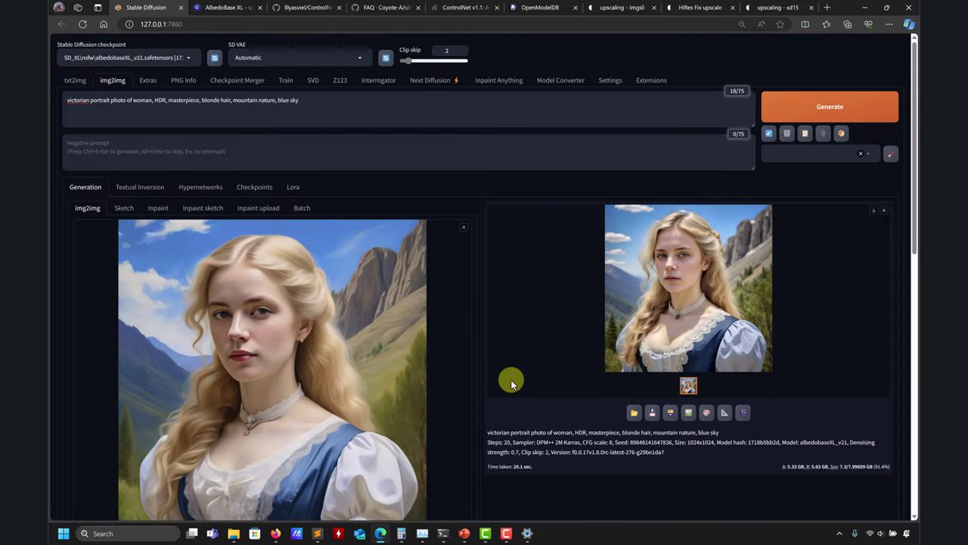
Set both the width and the height of the img2img output to 2048
{"action": "scroll", "coordinate": [511, 379], "scroll_direction": "down", "scroll_amount": 3}
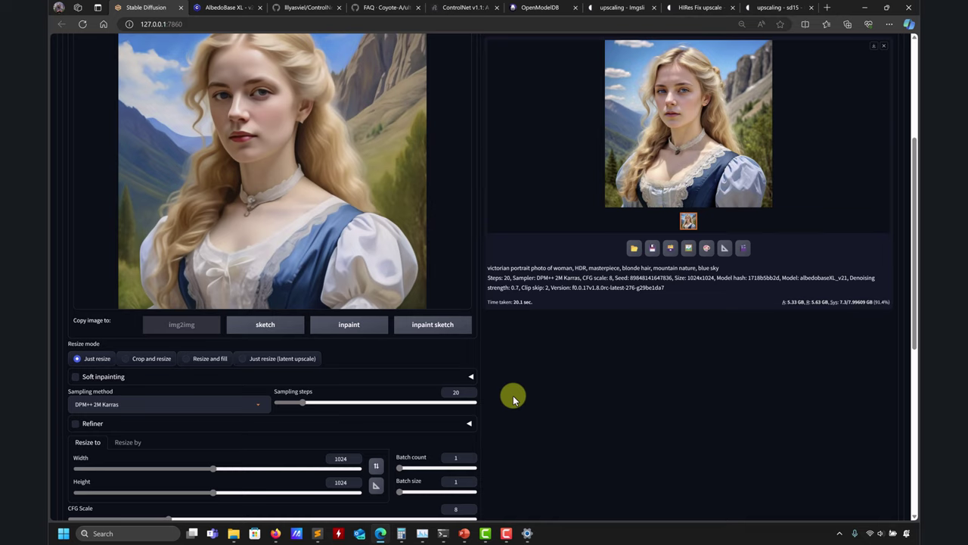
{"action": "scroll", "coordinate": [563, 396], "scroll_direction": "down", "scroll_amount": 1}
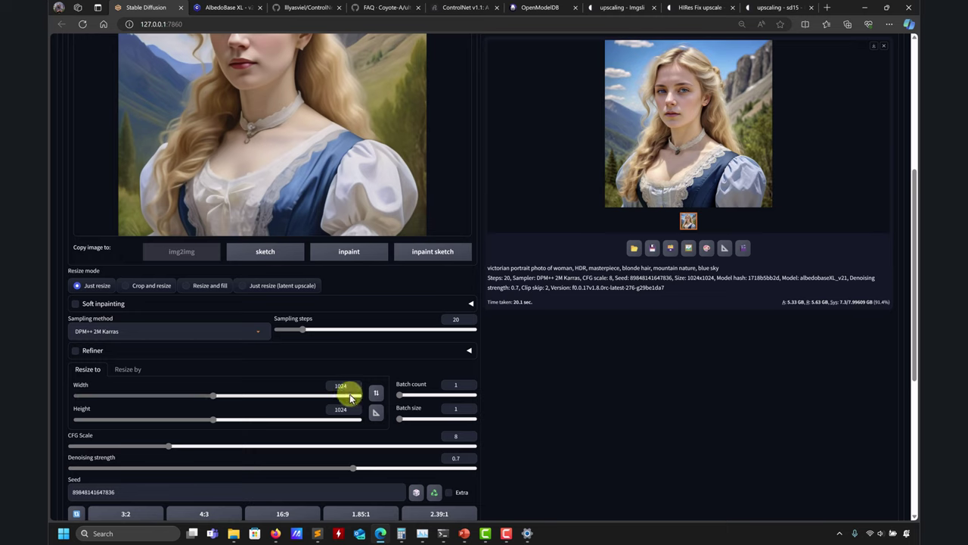
{"action": "left_click_drag", "start_coordinate": [346, 385], "coordinate": [280, 390]}
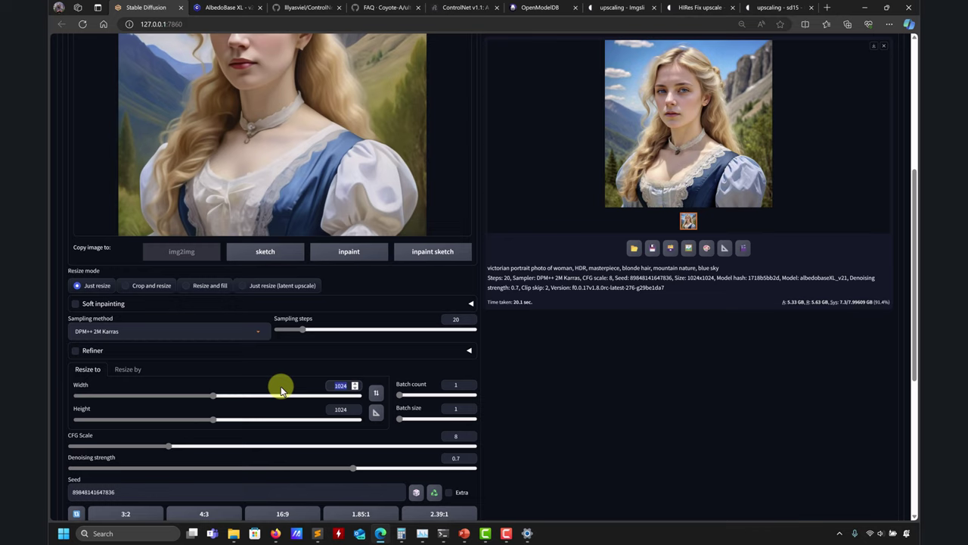
{"action": "type", "text": "2048"}
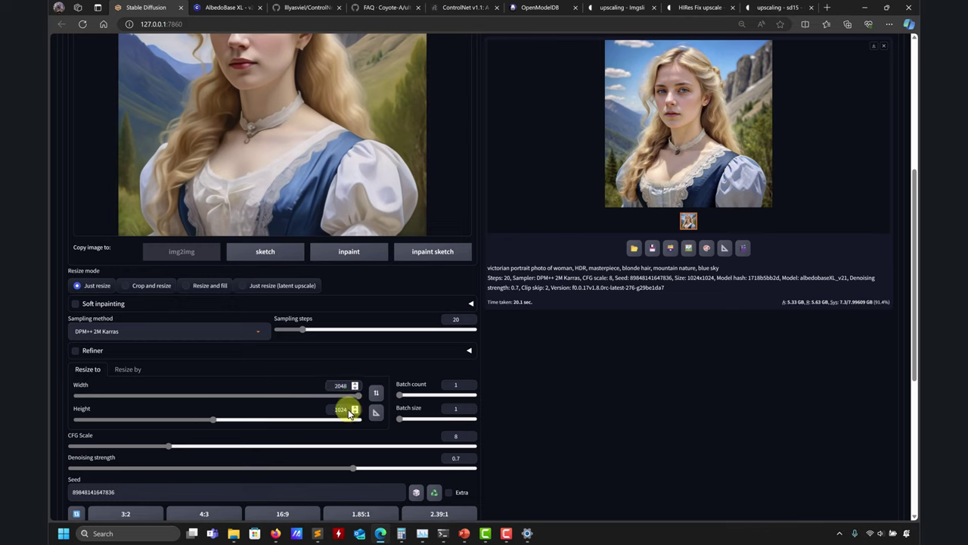
{"action": "double_click", "coordinate": [333, 409]}
{"action": "type", "text": "2048"}
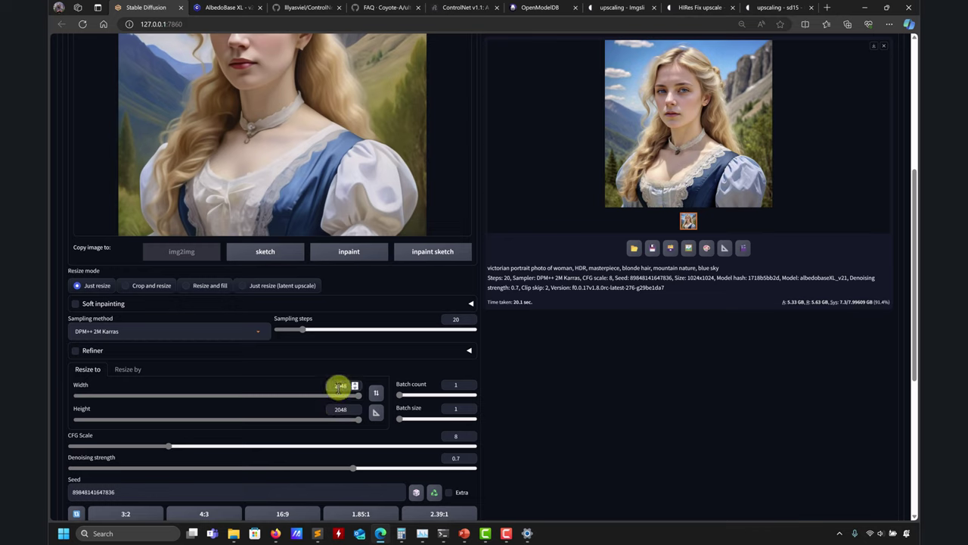
Set both the width and the height of the img2img output to 1280 and generate the portrait again
{"action": "double_click", "coordinate": [339, 386]}
{"action": "key", "text": "BackSpace"}
{"action": "type", "text": "1280"}
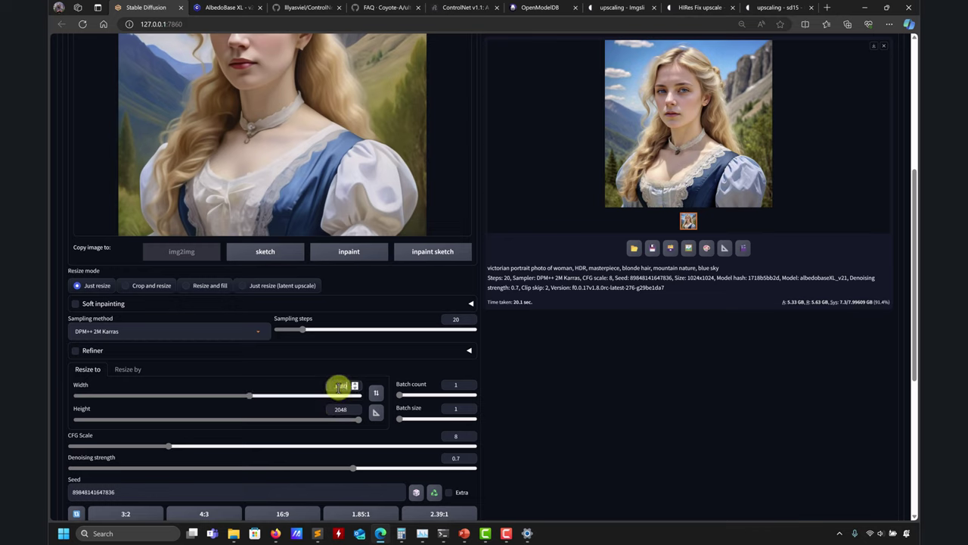
{"action": "double_click", "coordinate": [342, 409]}
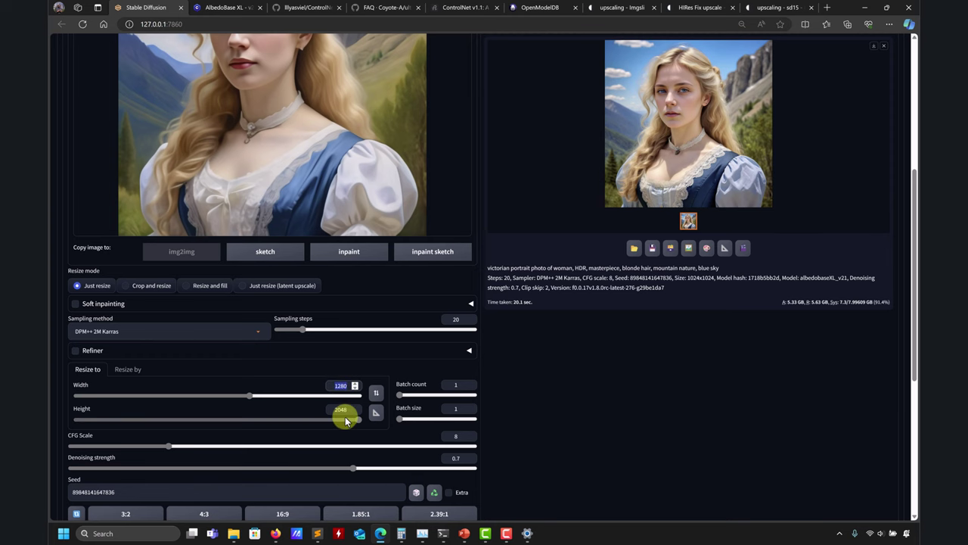
{"action": "type", "text": "1280"}
{"action": "scroll", "coordinate": [586, 436], "scroll_direction": "up", "scroll_amount": 5}
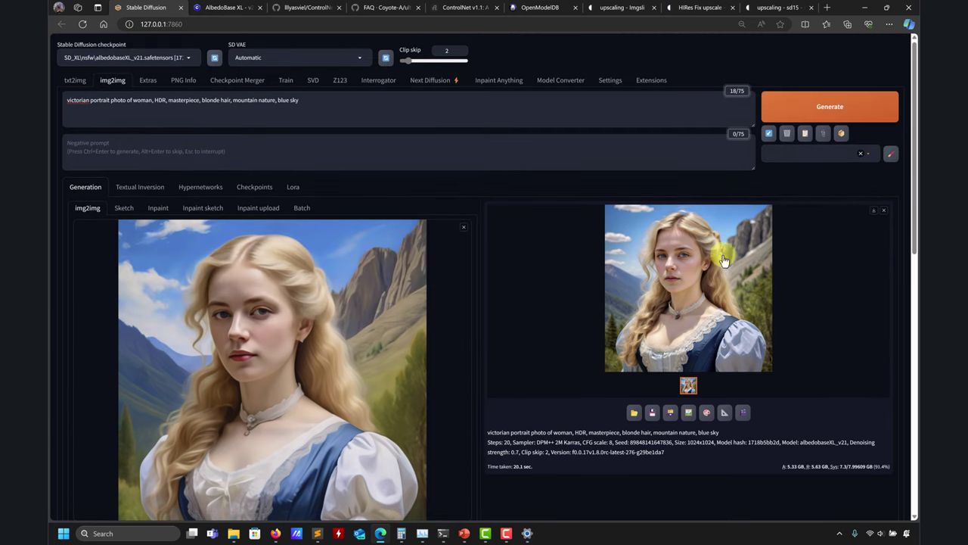
{"action": "left_click", "coordinate": [855, 106]}
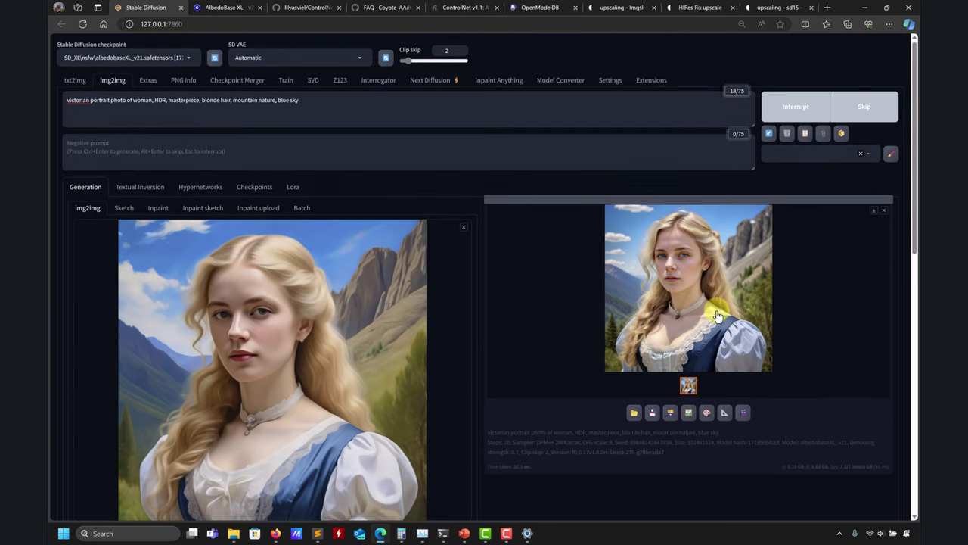
Inspect the newly generated 1280 x 1280 portrait in the enlarged preview and close the preview
{"action": "scroll", "coordinate": [540, 329], "scroll_direction": "down", "scroll_amount": 1}
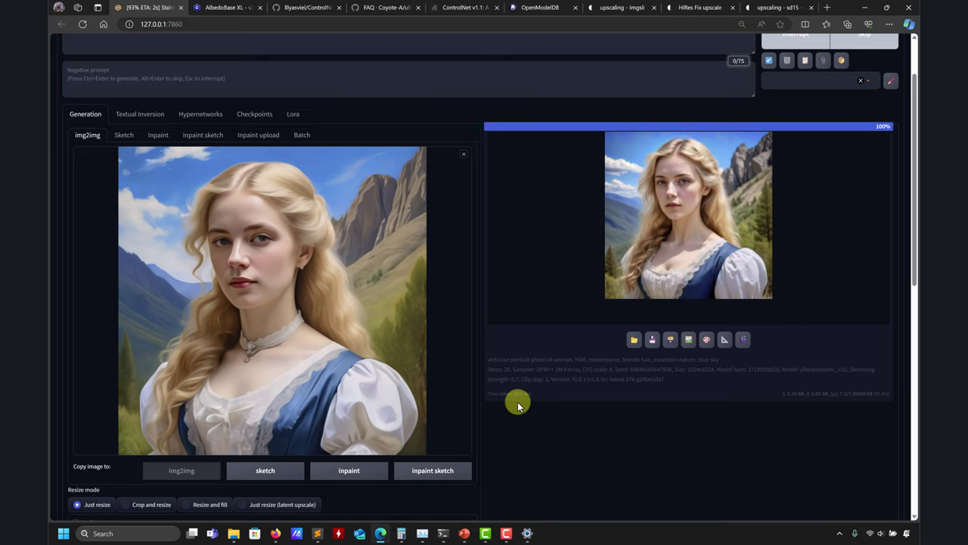
{"action": "left_click", "coordinate": [720, 242]}
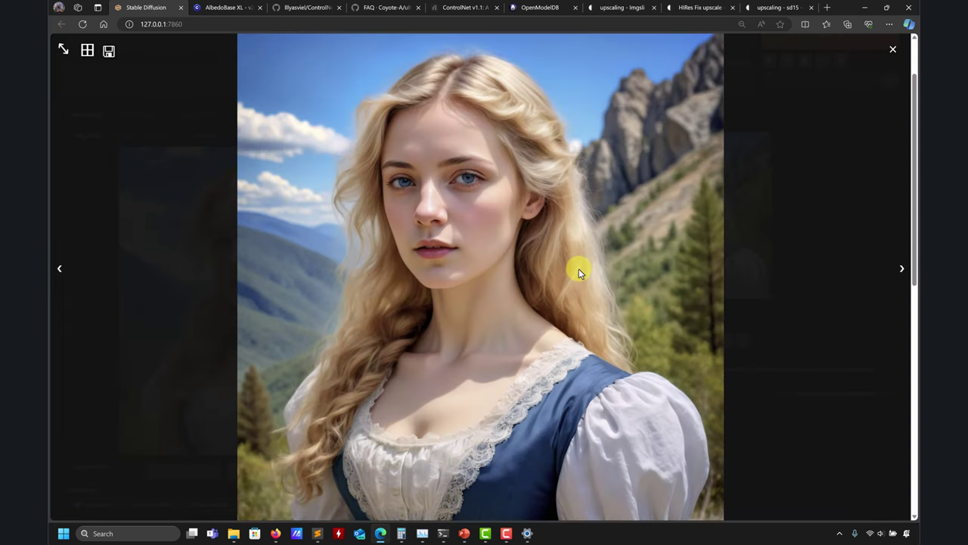
{"action": "left_click", "coordinate": [891, 49]}
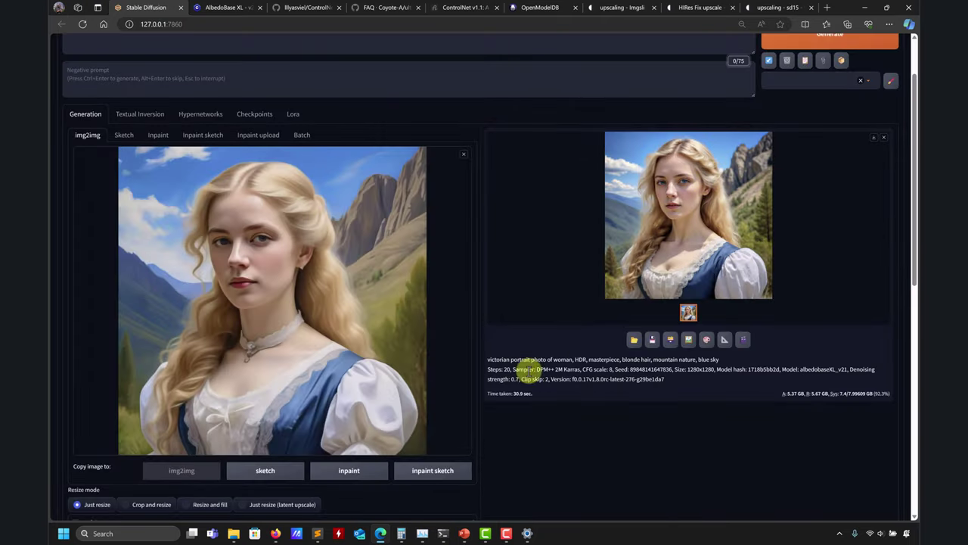
Open 00008-89848141647836.png and 00009-89848141647836.png from the 2024-03-10 output folder, arrange them side by side and enlarge both
{"action": "mouse_move", "coordinate": [234, 531]}
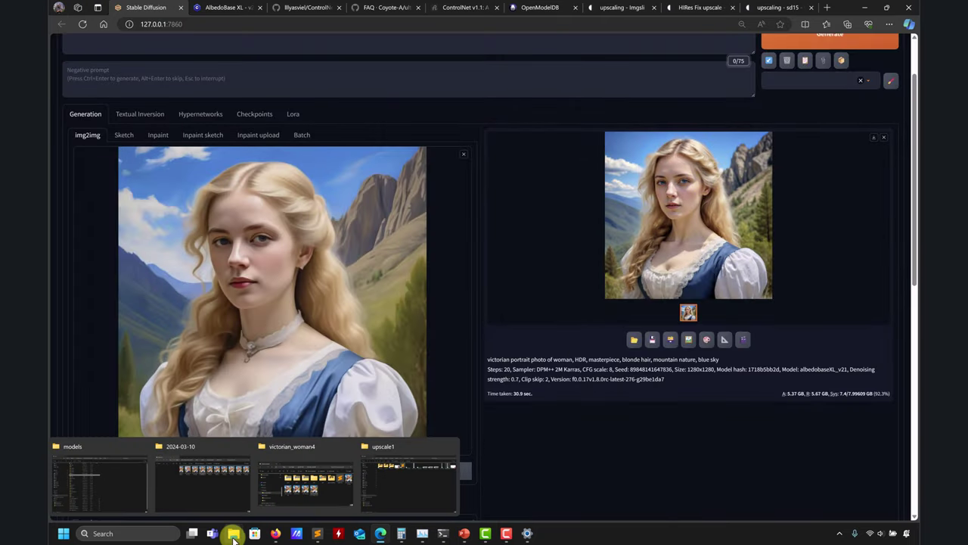
{"action": "left_click", "coordinate": [307, 477]}
{"action": "double_click", "coordinate": [514, 219]}
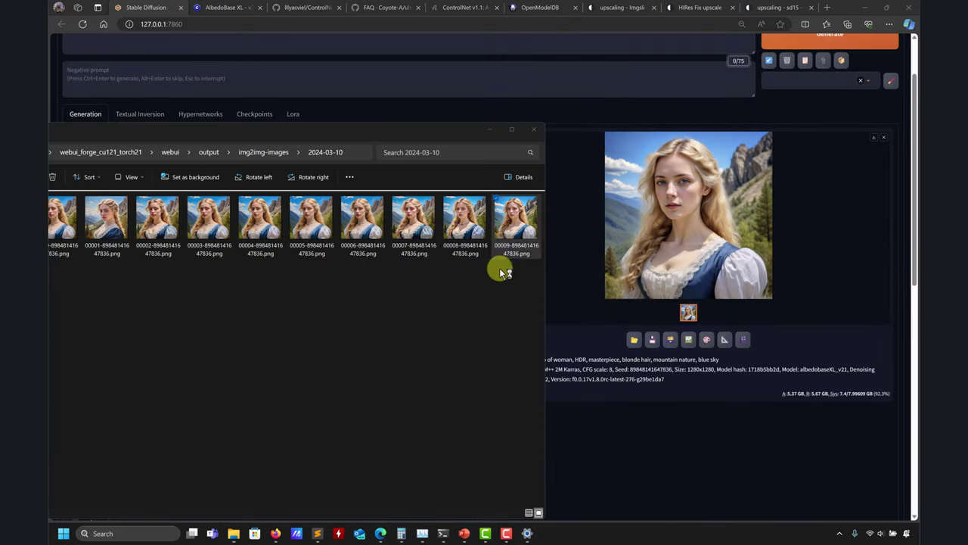
{"action": "left_click_drag", "start_coordinate": [384, 10], "coordinate": [900, 55]}
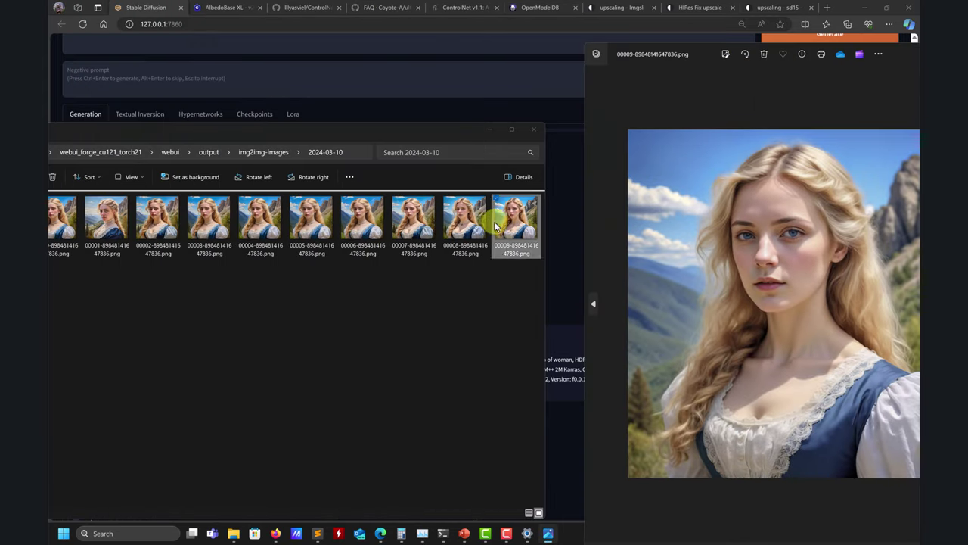
{"action": "double_click", "coordinate": [459, 227]}
{"action": "key", "text": "super+Left"}
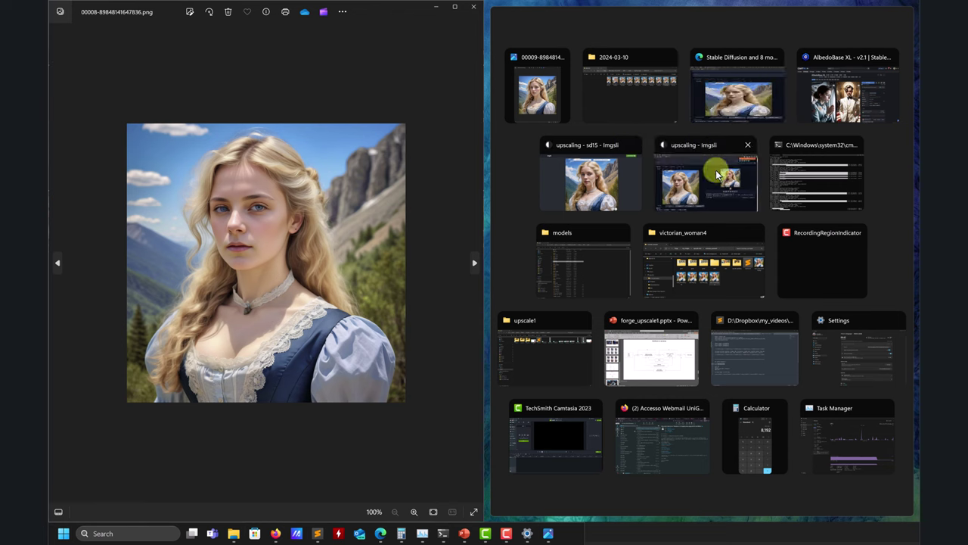
{"action": "left_click", "coordinate": [681, 165]}
{"action": "left_click", "coordinate": [864, 7]}
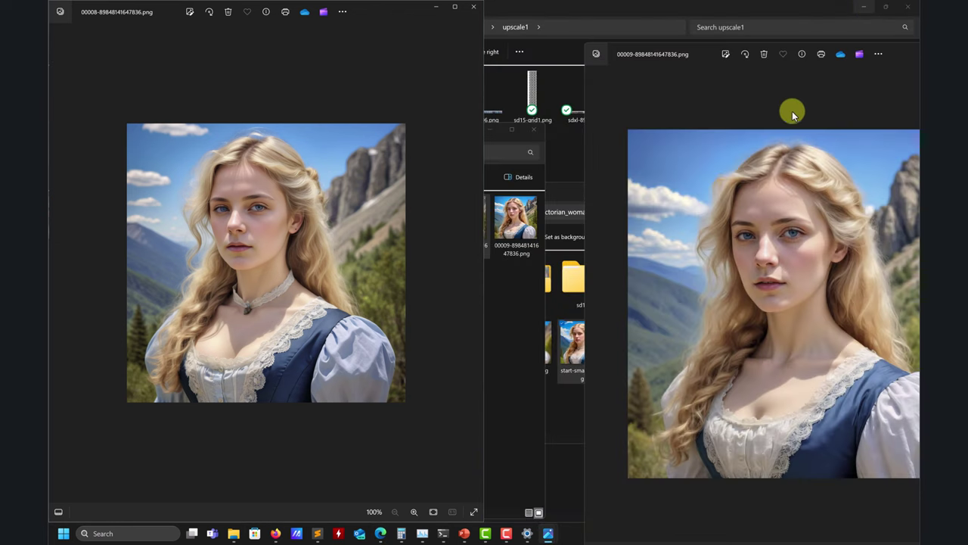
{"action": "left_click_drag", "start_coordinate": [897, 48], "coordinate": [918, 151]}
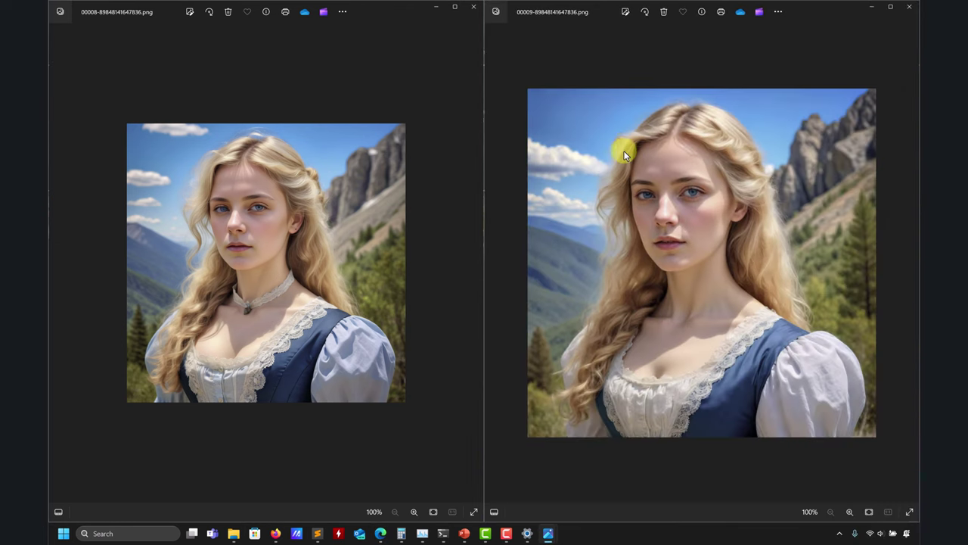
{"action": "scroll", "coordinate": [630, 144], "scroll_direction": "up", "scroll_amount": 1}
{"action": "scroll", "coordinate": [289, 210], "scroll_direction": "up", "scroll_amount": 4}
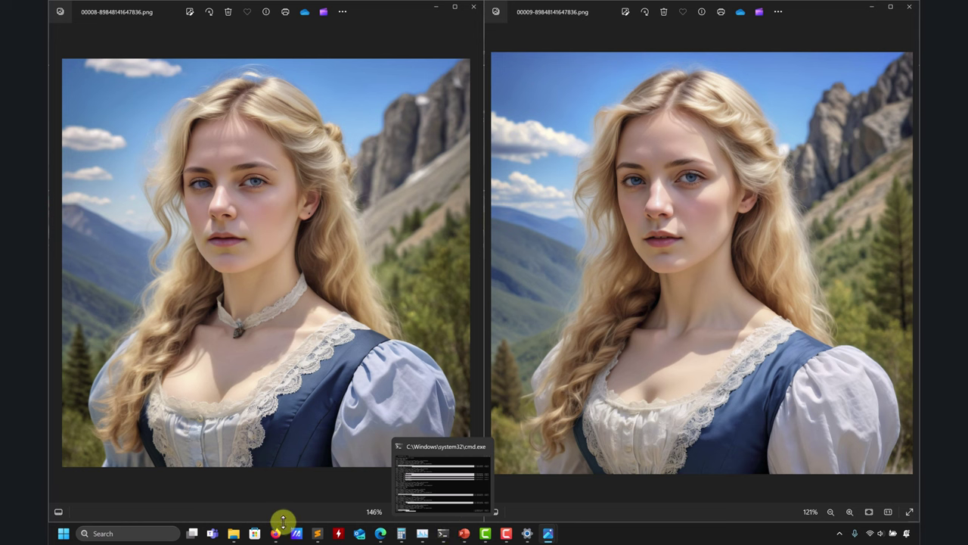
Switch to the Stable Diffusion page in the browser and review the img2img resize, denoising and extension settings
{"action": "left_click", "coordinate": [380, 533]}
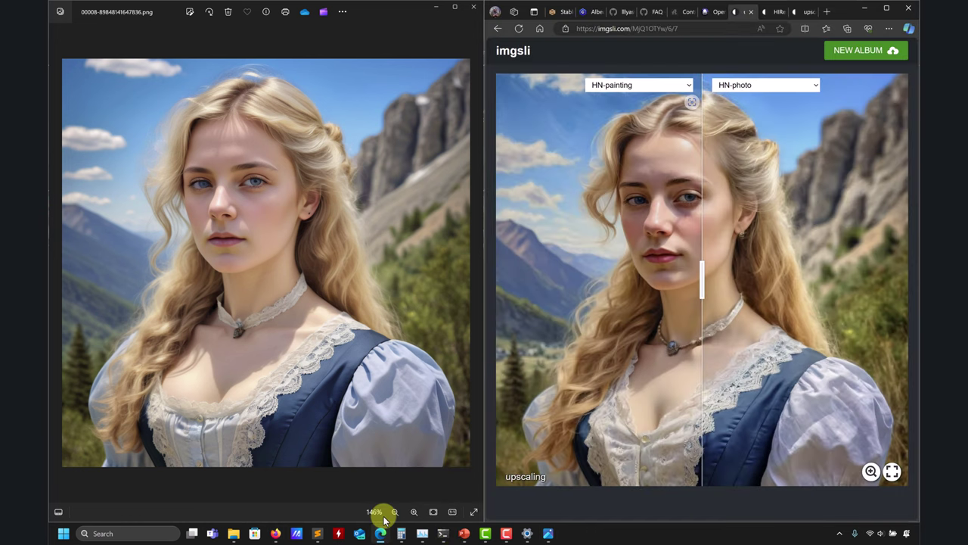
{"action": "left_click", "coordinate": [887, 8]}
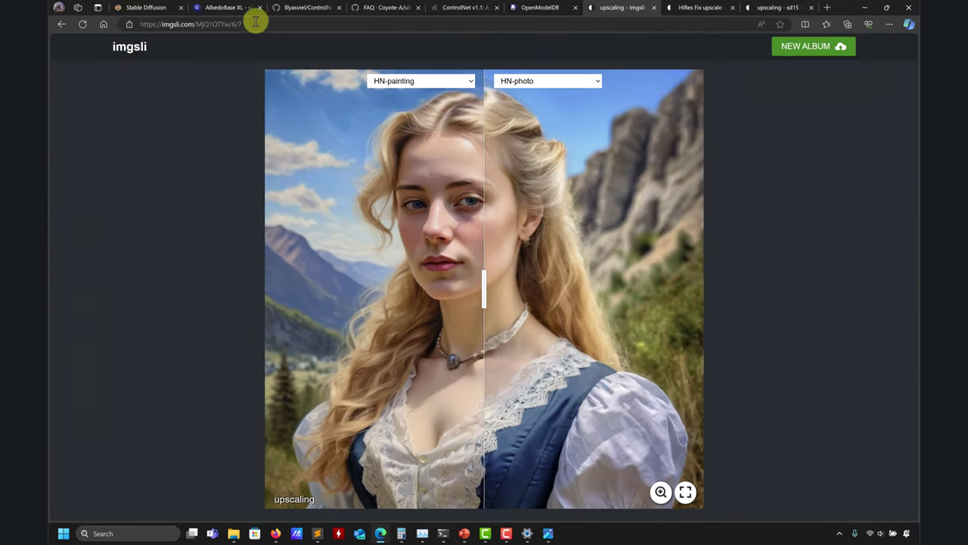
{"action": "left_click", "coordinate": [155, 9]}
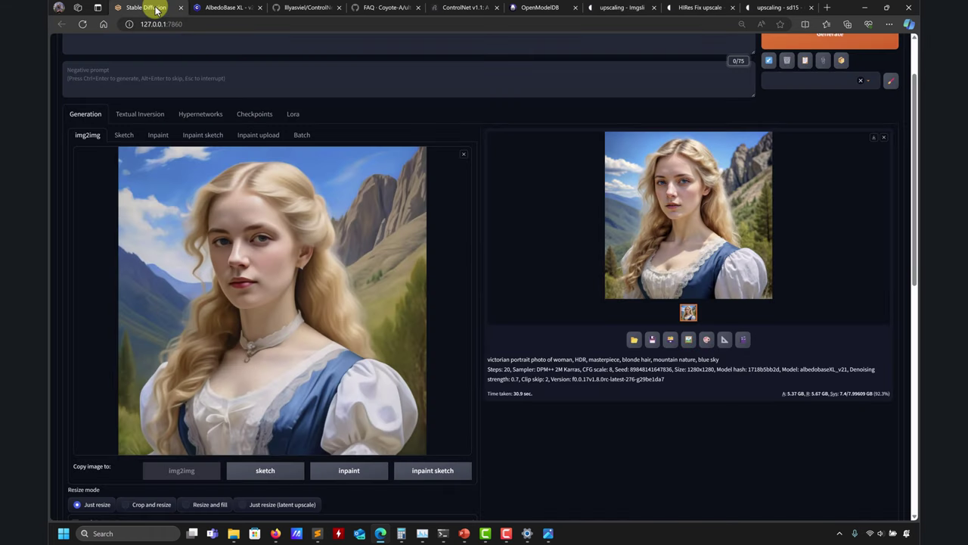
{"action": "scroll", "coordinate": [513, 157], "scroll_direction": "down", "scroll_amount": 2}
{"action": "scroll", "coordinate": [513, 157], "scroll_direction": "down", "scroll_amount": 6}
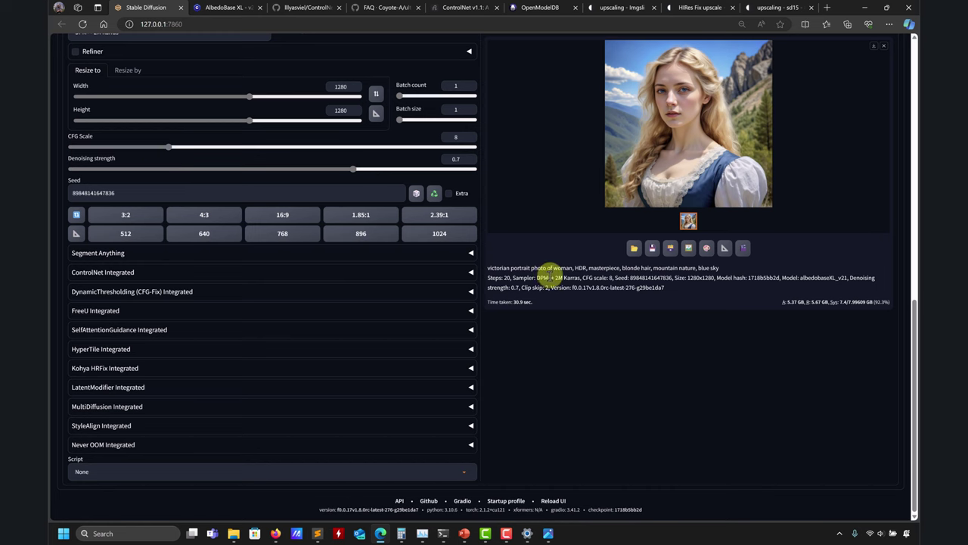
{"action": "scroll", "coordinate": [551, 264], "scroll_direction": "up", "scroll_amount": 4}
Return to the two open portraits, compare their mouth areas in close-up, and close both images
{"action": "left_click", "coordinate": [864, 7]}
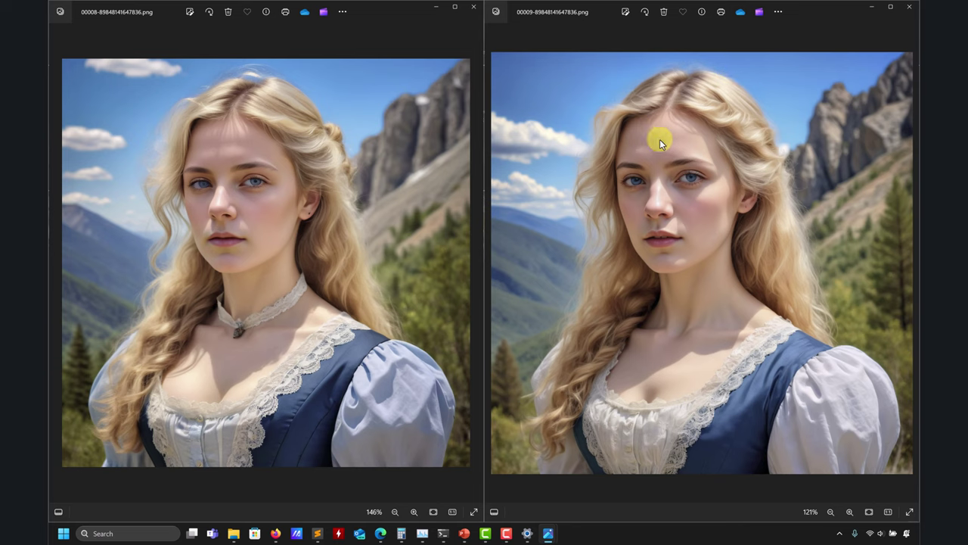
{"action": "scroll", "coordinate": [659, 139], "scroll_direction": "up", "scroll_amount": 8}
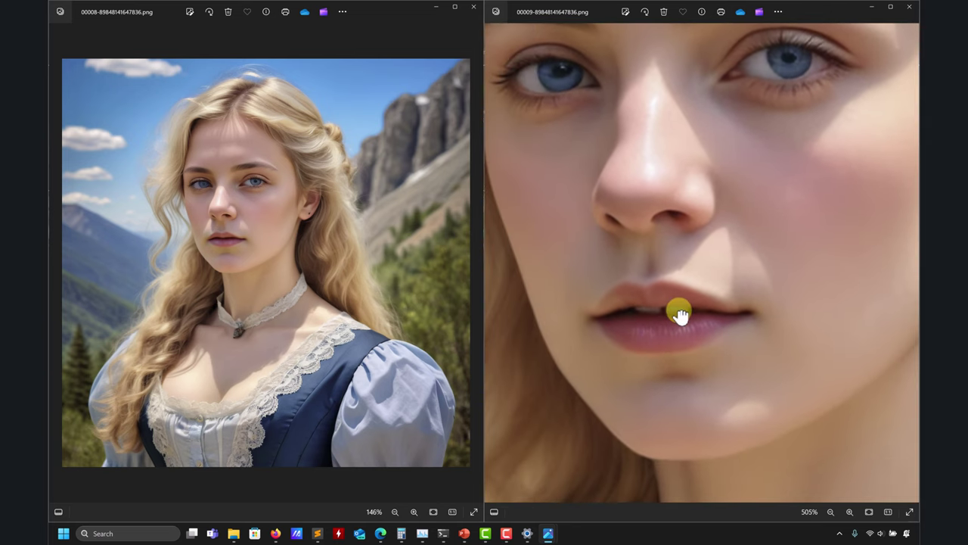
{"action": "scroll", "coordinate": [679, 315], "scroll_direction": "up", "scroll_amount": 5}
{"action": "scroll", "coordinate": [194, 277], "scroll_direction": "up", "scroll_amount": 8}
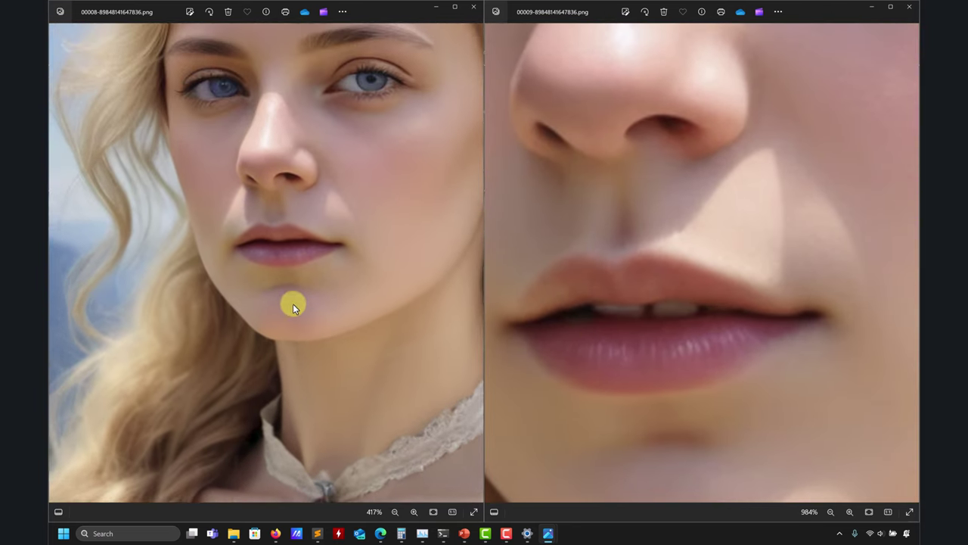
{"action": "scroll", "coordinate": [292, 303], "scroll_direction": "up", "scroll_amount": 9}
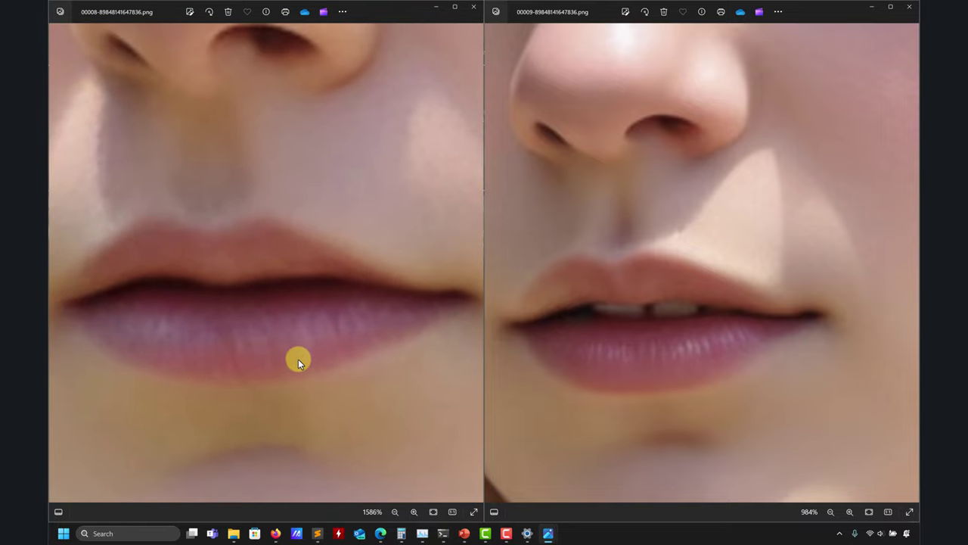
{"action": "scroll", "coordinate": [298, 359], "scroll_direction": "down", "scroll_amount": 3}
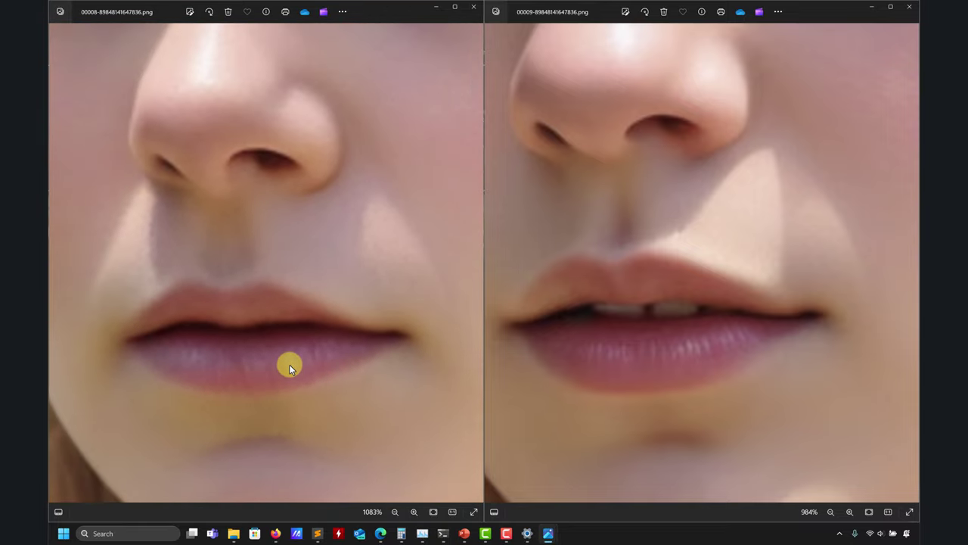
{"action": "left_click_drag", "start_coordinate": [289, 363], "coordinate": [293, 351]}
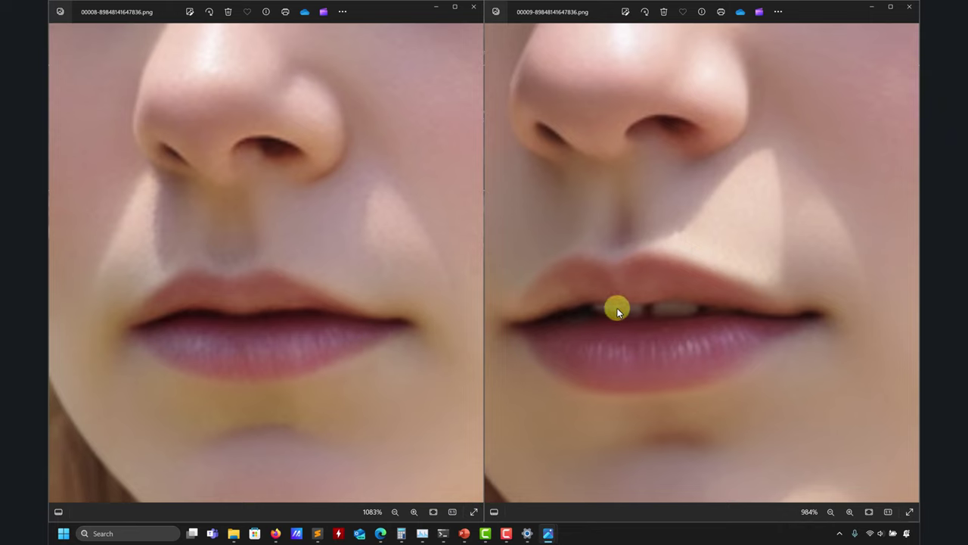
{"action": "left_click", "coordinate": [909, 7]}
{"action": "left_click", "coordinate": [473, 7]}
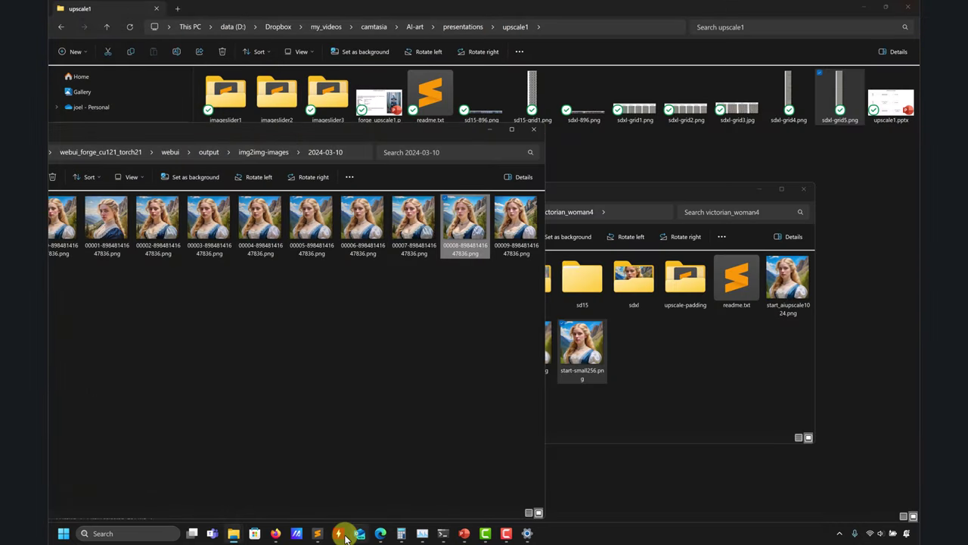
Back in img2img, add "closed mouth" to the prompt and "open mouth" to the negative prompt, and generate the portrait again
{"action": "left_click", "coordinate": [379, 534]}
{"action": "scroll", "coordinate": [344, 197], "scroll_direction": "up", "scroll_amount": 4}
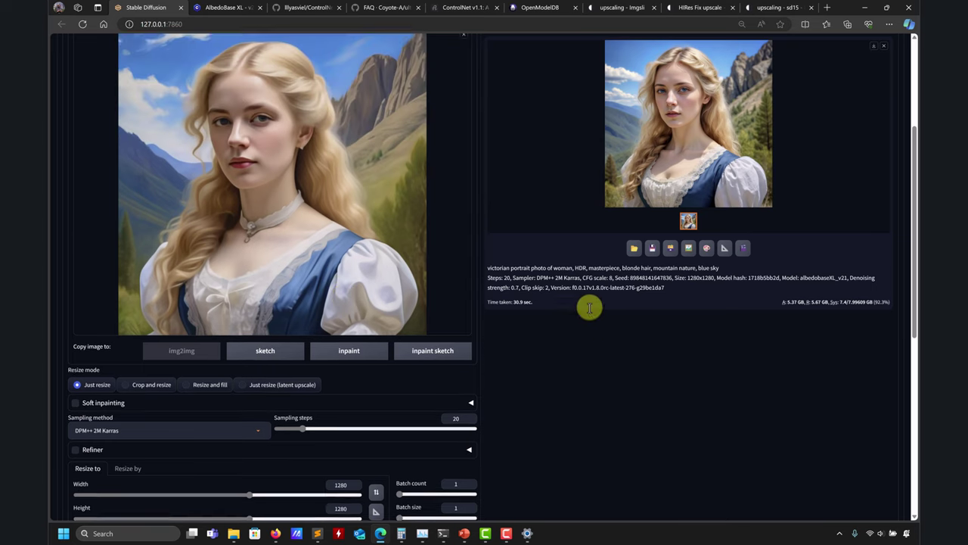
{"action": "left_click", "coordinate": [346, 103]}
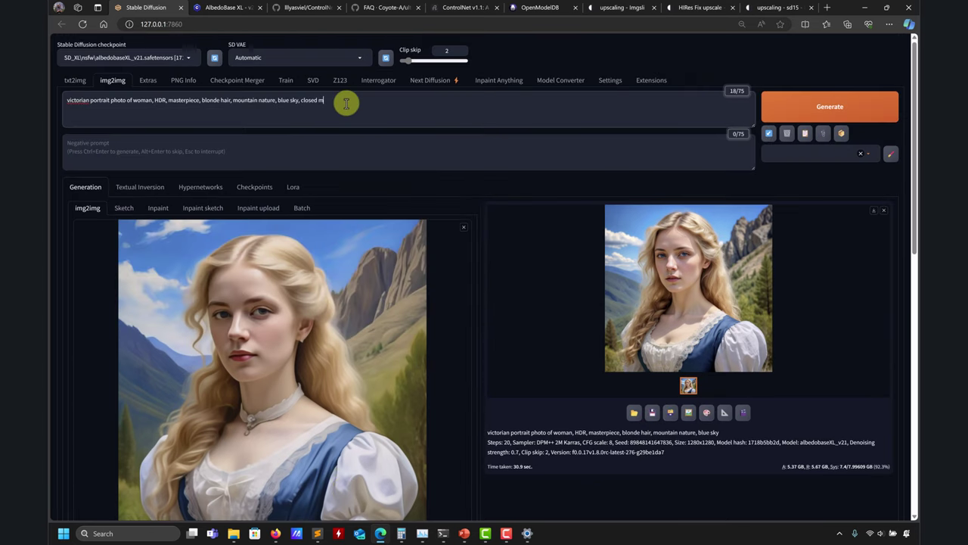
{"action": "left_click", "coordinate": [229, 141]}
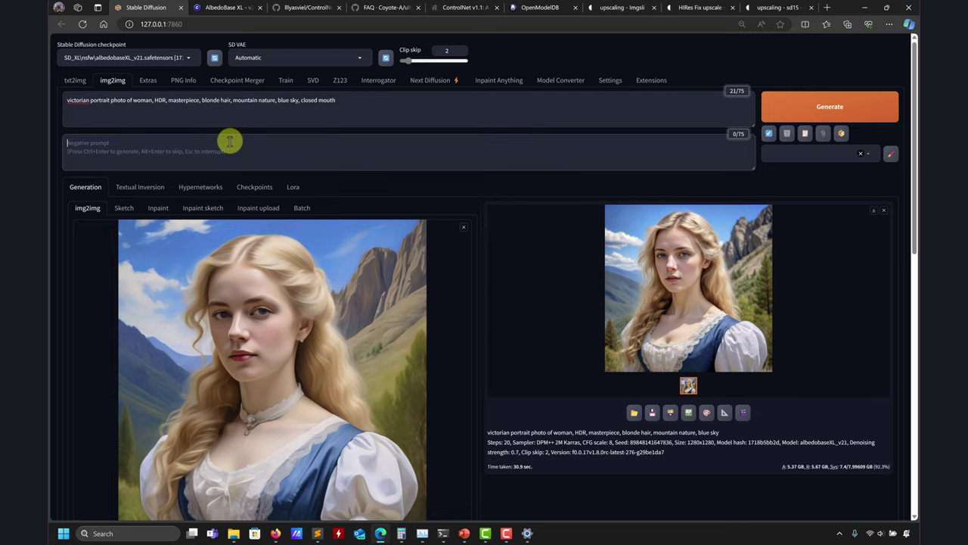
{"action": "type", "text": "open mouth"}
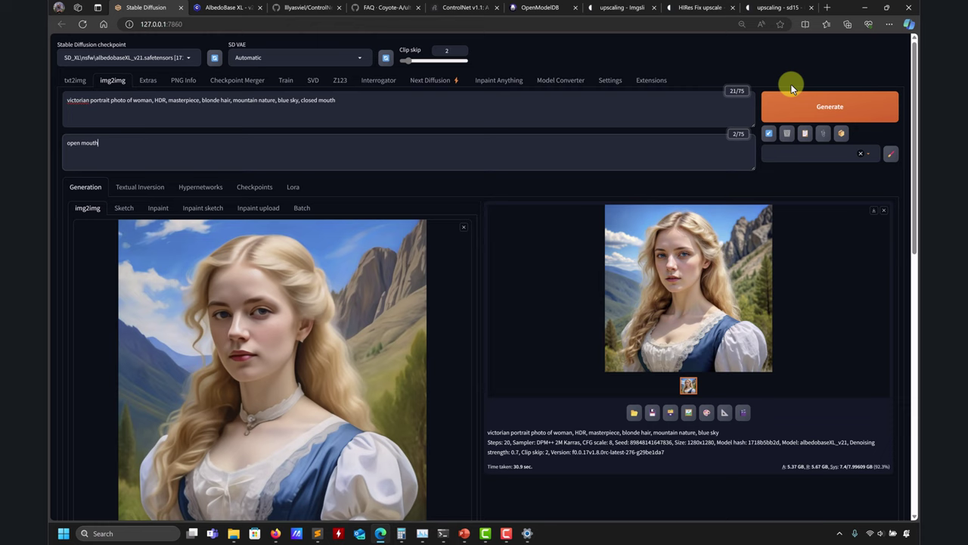
{"action": "left_click", "coordinate": [783, 109]}
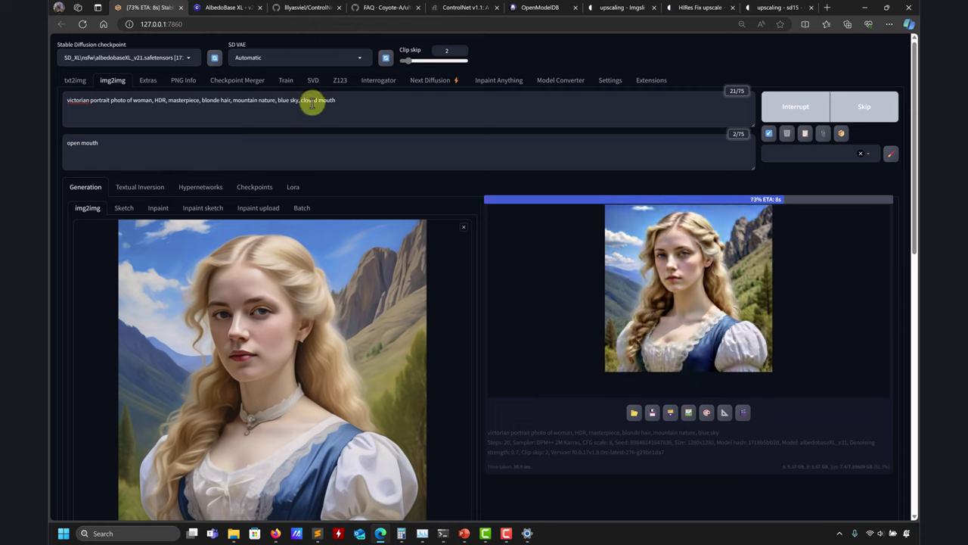
{"action": "left_click", "coordinate": [301, 103]}
{"action": "left_click_drag", "start_coordinate": [301, 104], "coordinate": [371, 102]}
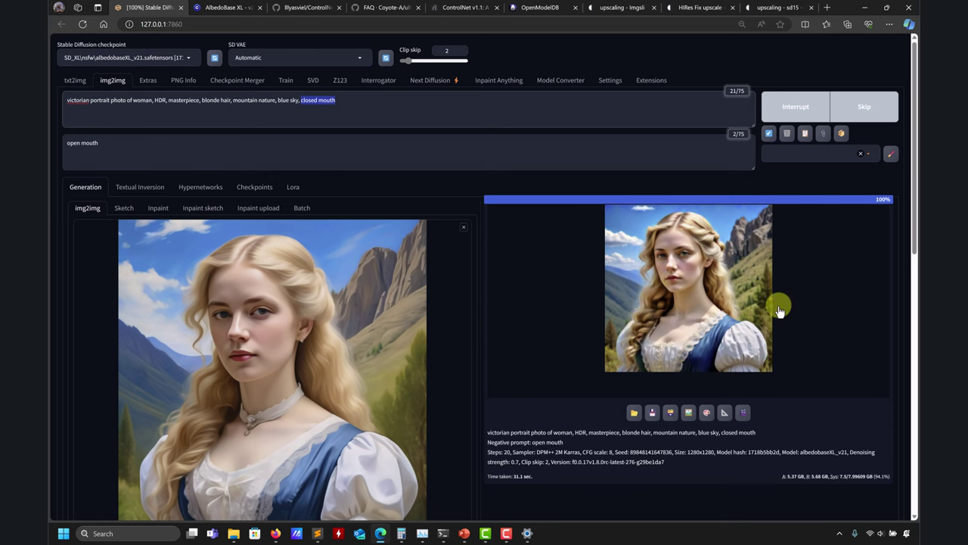
Open 00010-89848141647836.png and 00009-89848141647836.png from the 2024-03-10 output folder and arrange them side by side
{"action": "mouse_move", "coordinate": [234, 533]}
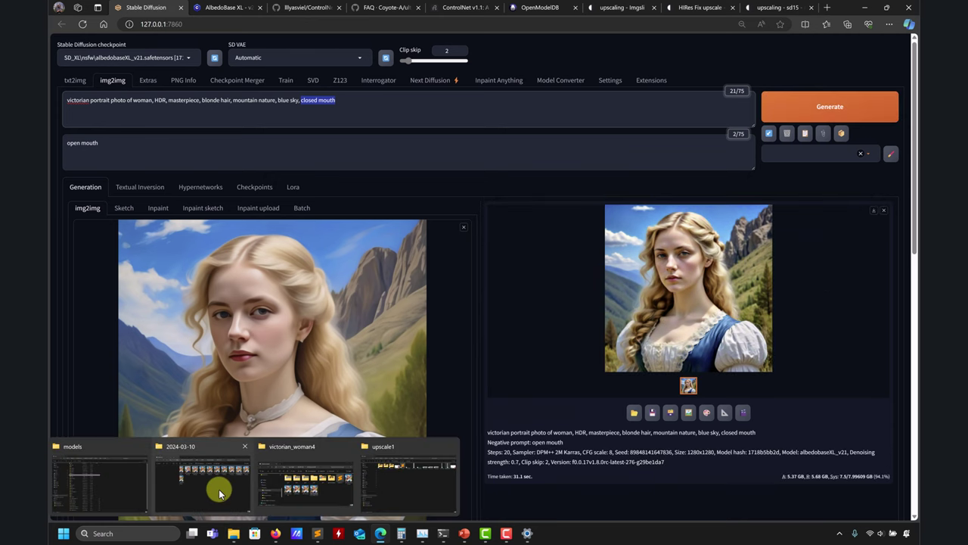
{"action": "left_click", "coordinate": [219, 493]}
{"action": "left_click_drag", "start_coordinate": [409, 130], "coordinate": [503, 107]}
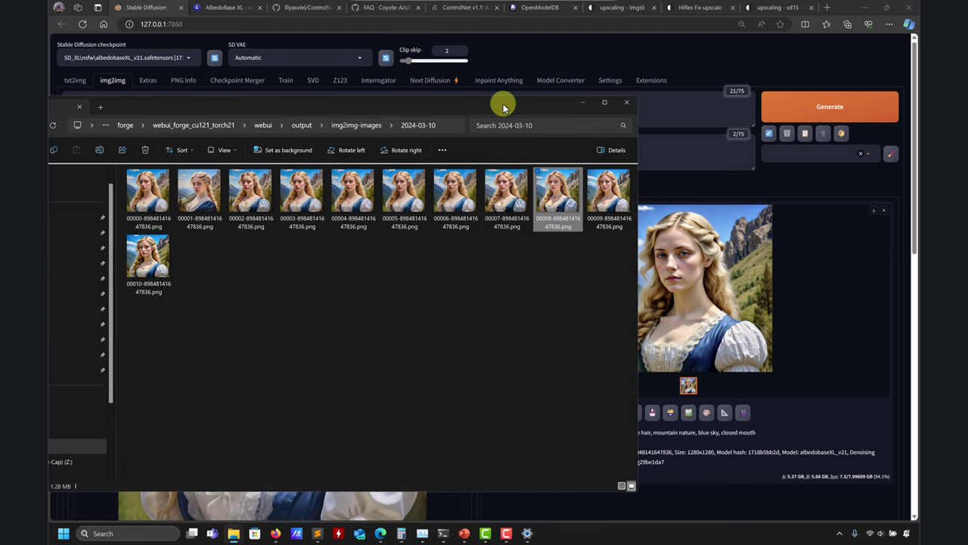
{"action": "double_click", "coordinate": [151, 264]}
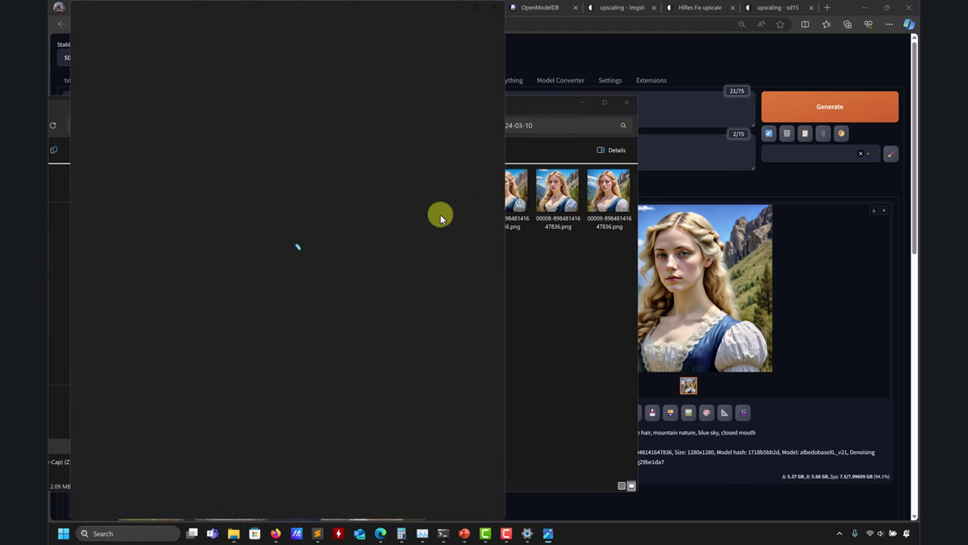
{"action": "double_click", "coordinate": [611, 197]}
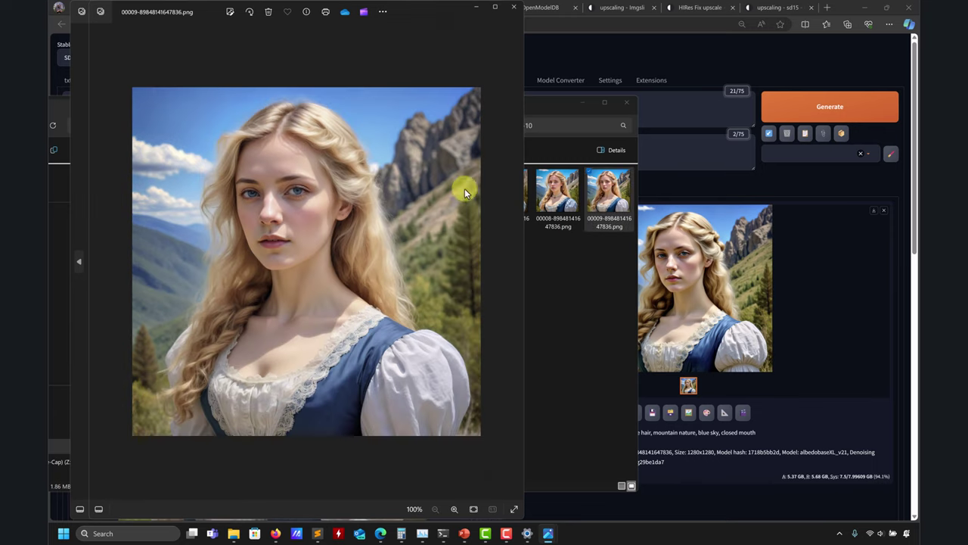
{"action": "left_click_drag", "start_coordinate": [432, 15], "coordinate": [965, 113]}
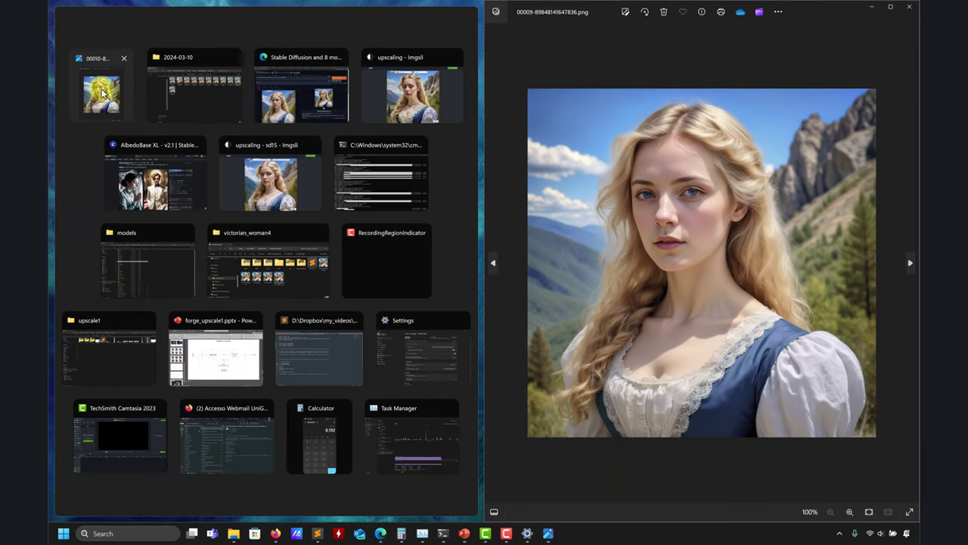
{"action": "left_click", "coordinate": [104, 91]}
Compare the mouths of the two portraits in close-up, then close both images and minimize the output folder
{"action": "scroll", "coordinate": [232, 222], "scroll_direction": "up", "scroll_amount": 10}
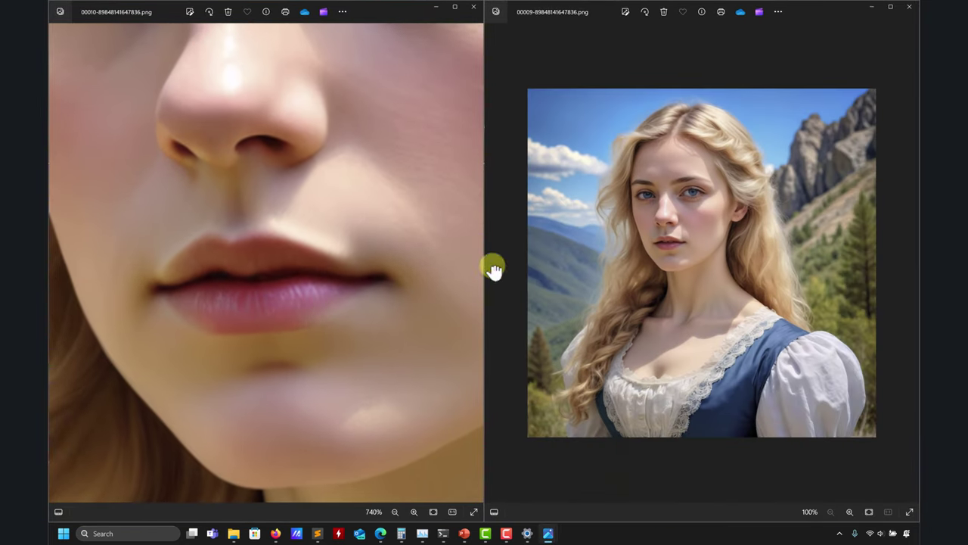
{"action": "scroll", "coordinate": [704, 253], "scroll_direction": "up", "scroll_amount": 10}
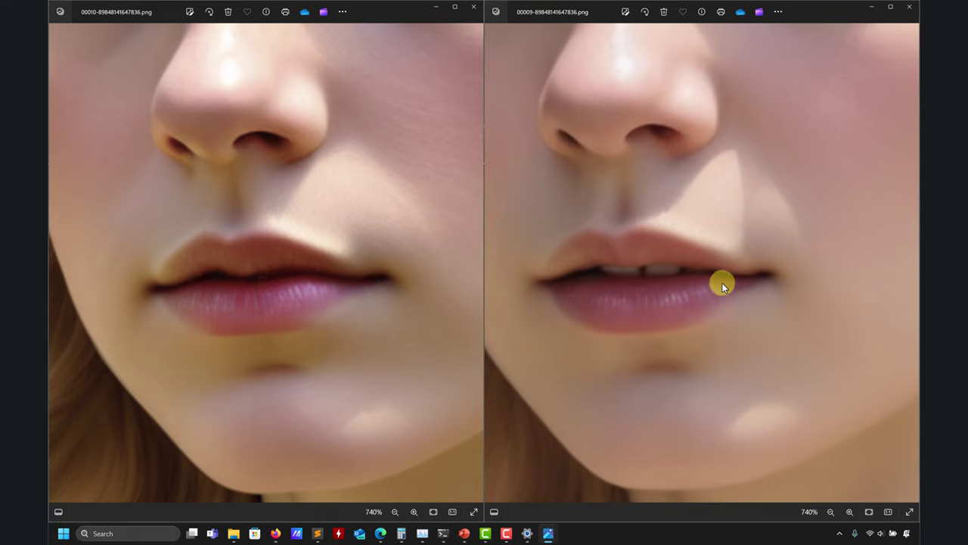
{"action": "scroll", "coordinate": [640, 296], "scroll_direction": "down", "scroll_amount": 10}
{"action": "scroll", "coordinate": [309, 248], "scroll_direction": "down", "scroll_amount": 10}
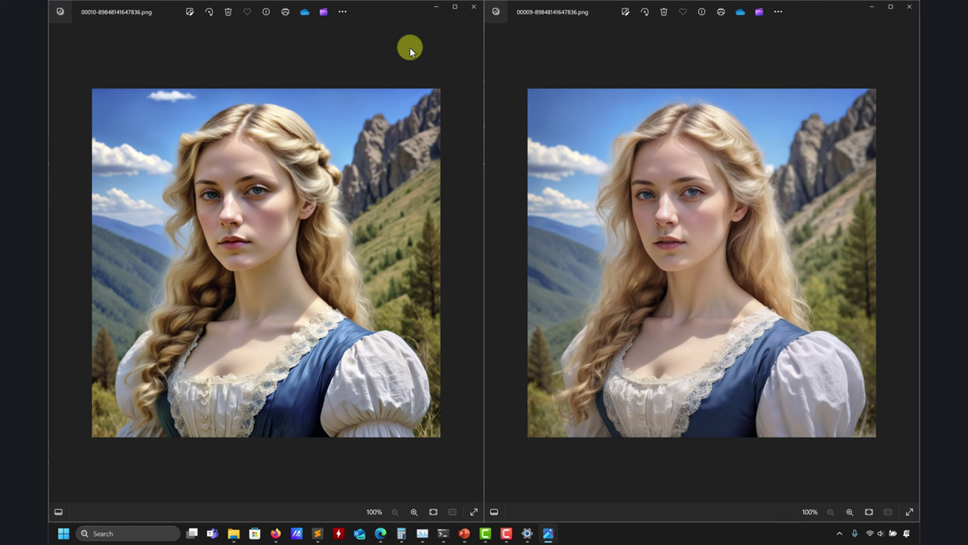
{"action": "left_click", "coordinate": [473, 6]}
{"action": "left_click", "coordinate": [908, 7]}
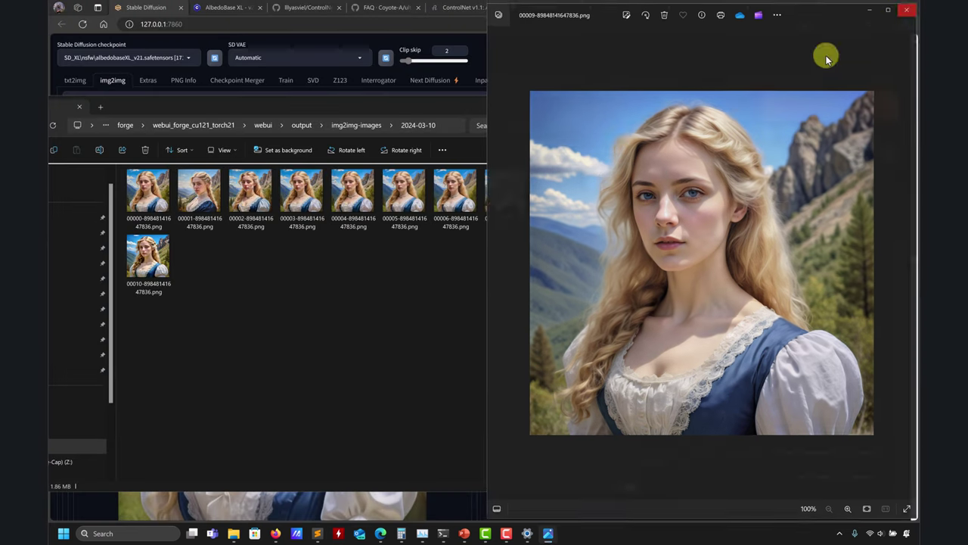
{"action": "left_click", "coordinate": [581, 105]}
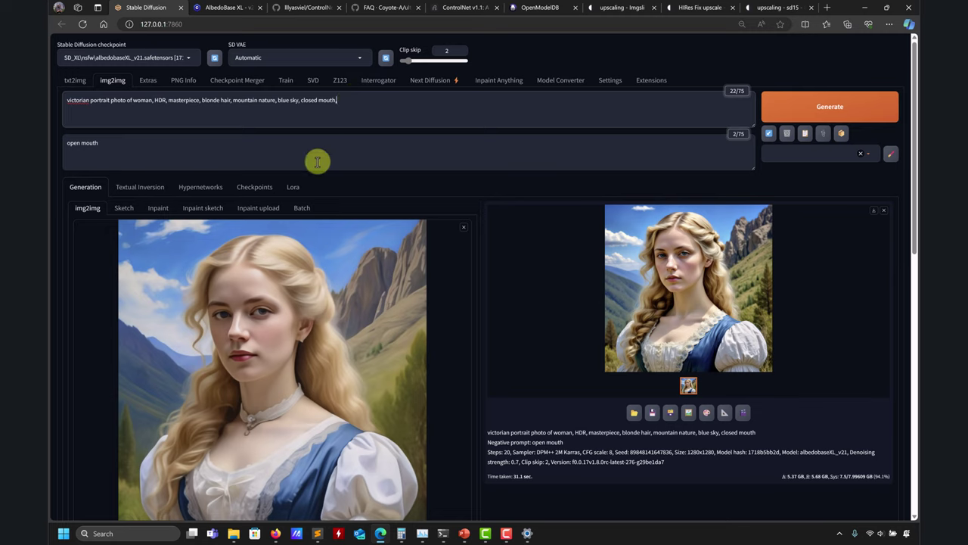
Add the Cosine_freck LoRA from the eyes_skin folder to the end of the prompt and highlight its trigger words "Freckles, Natural skin"
{"action": "left_click", "coordinate": [294, 189]}
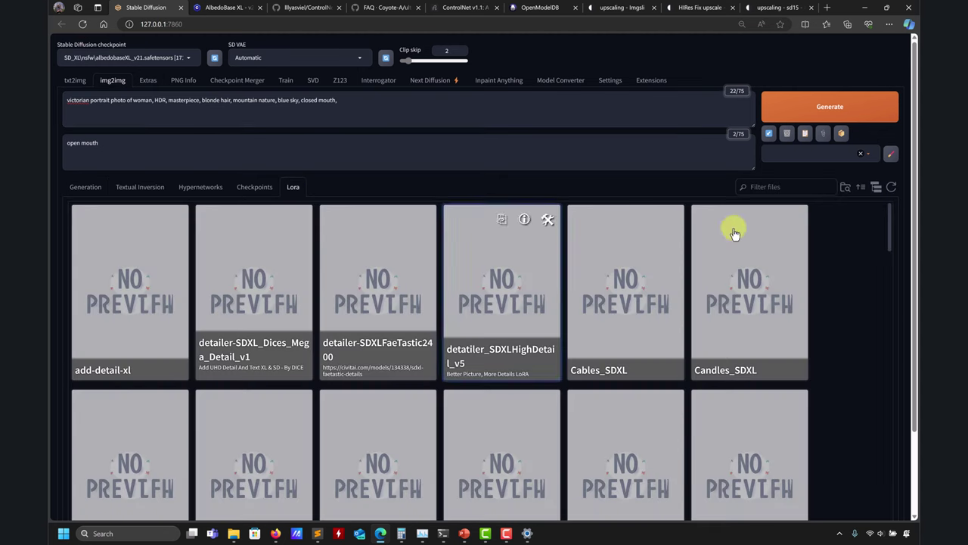
{"action": "left_click", "coordinate": [881, 191]}
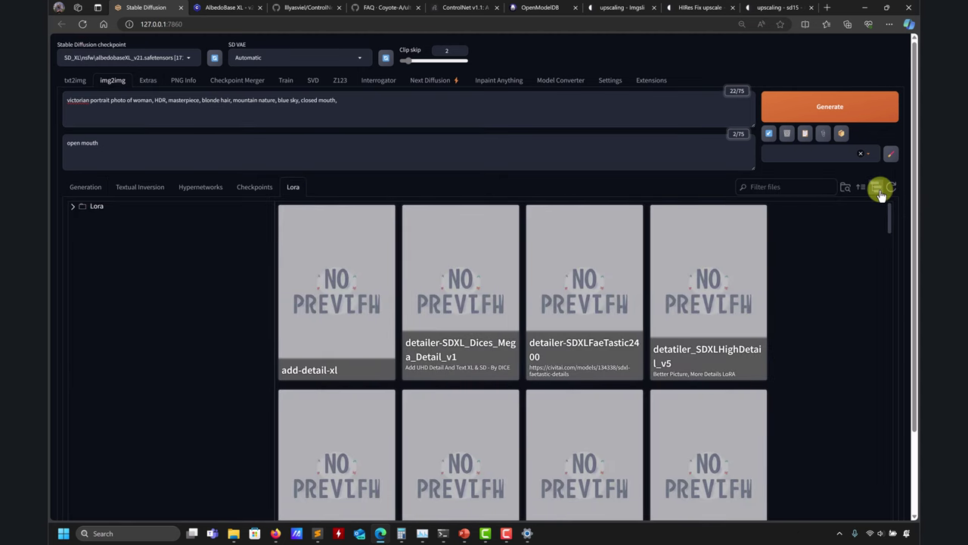
{"action": "left_click", "coordinate": [73, 207]}
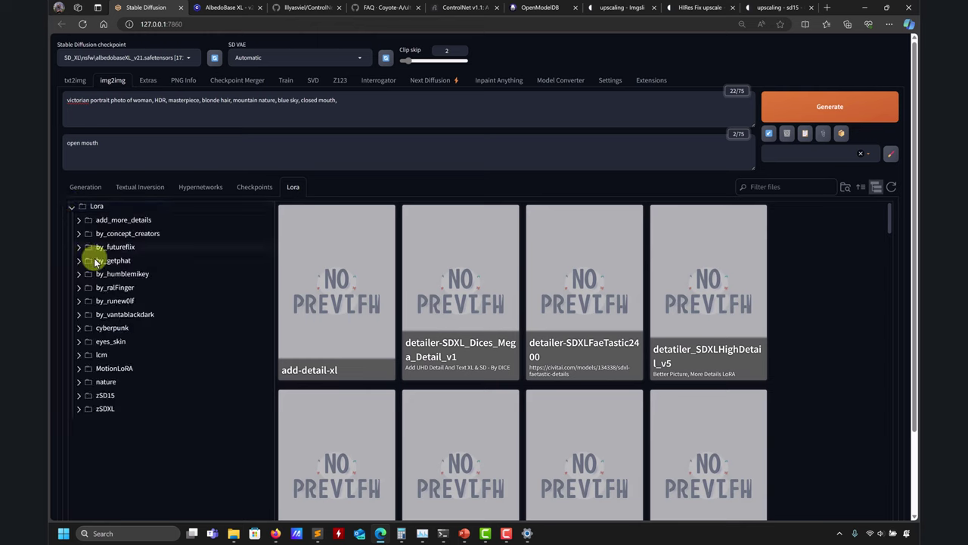
{"action": "left_click", "coordinate": [104, 259]}
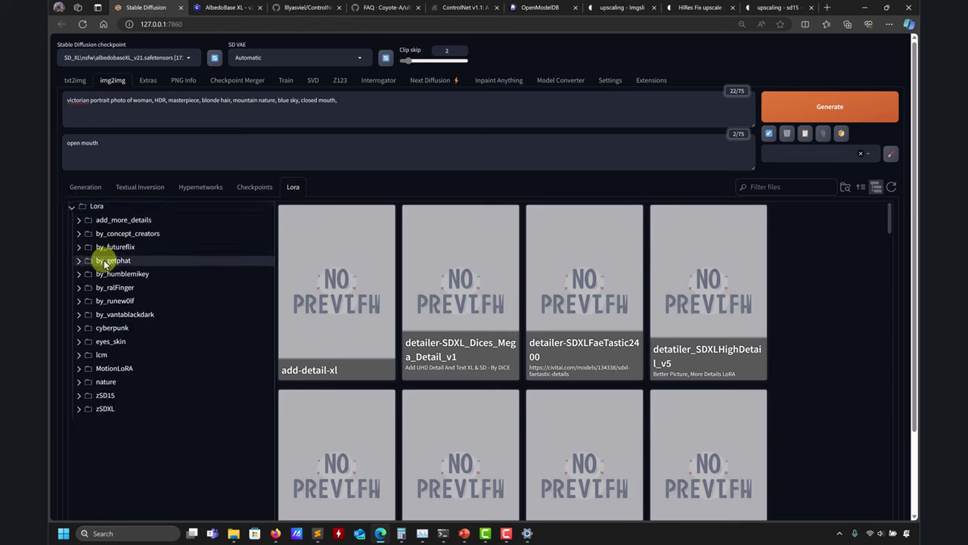
{"action": "left_click", "coordinate": [79, 341]}
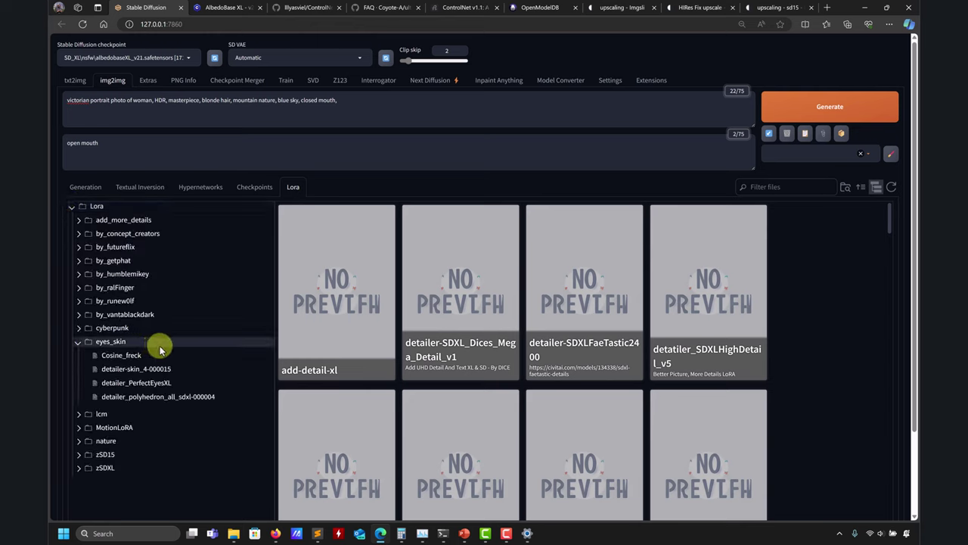
{"action": "left_click", "coordinate": [119, 356]}
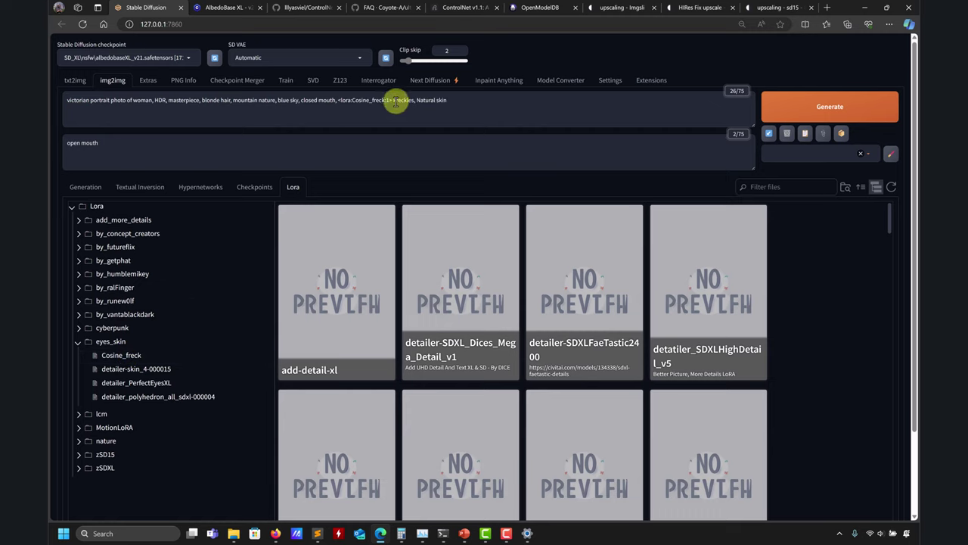
{"action": "left_click_drag", "start_coordinate": [393, 100], "coordinate": [464, 101]}
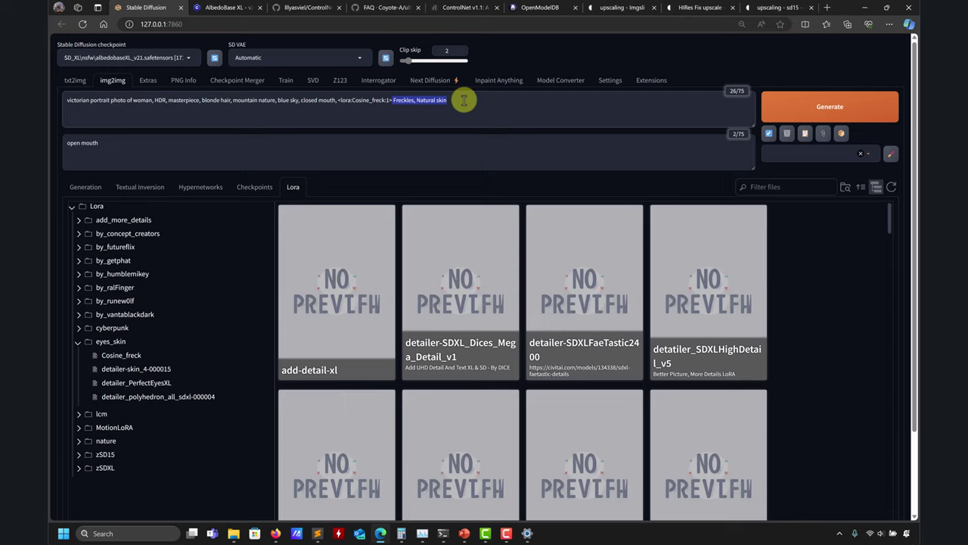
{"action": "mouse_move", "coordinate": [378, 279]}
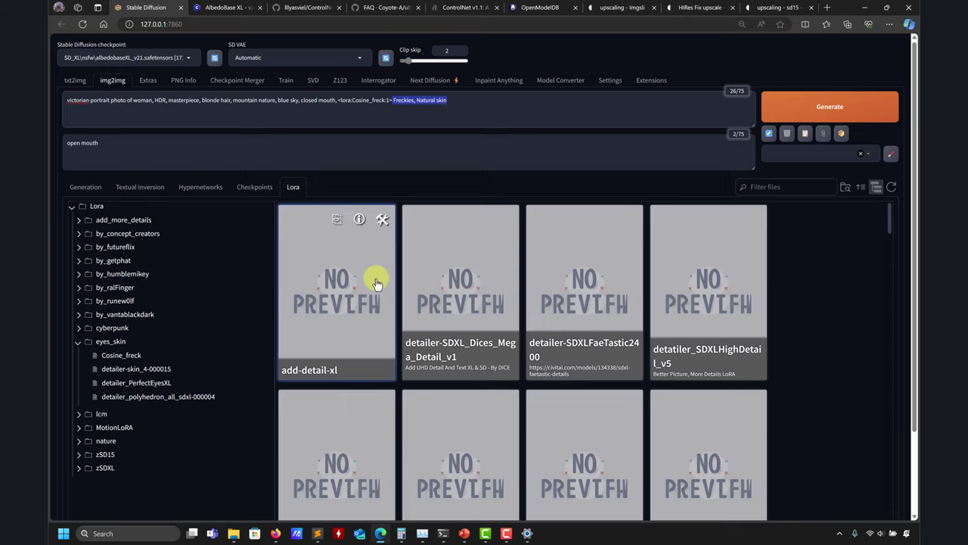
List only the eyes_skin LoRAs, review the Cosine_freck metadata and copy the Civitai link from its notes
{"action": "left_click", "coordinate": [136, 341]}
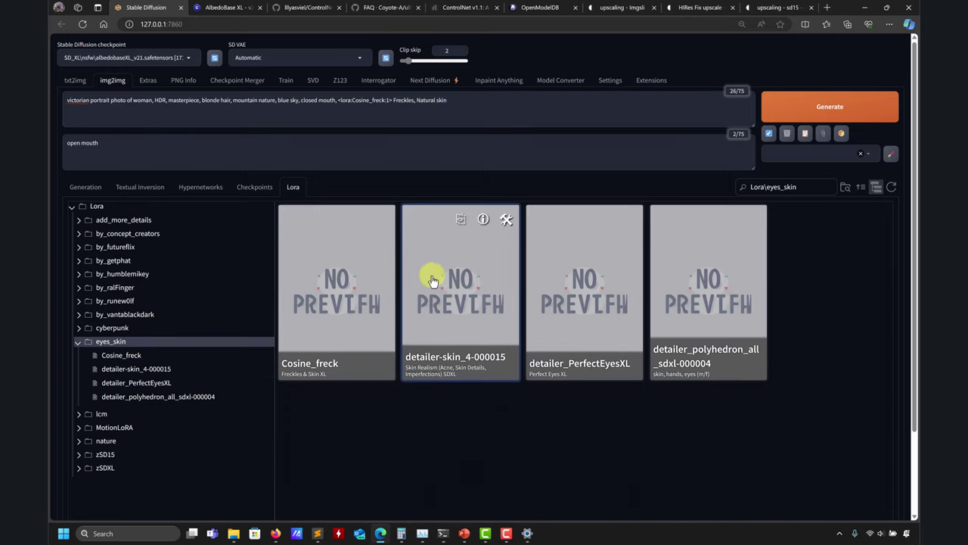
{"action": "left_click", "coordinate": [381, 218]}
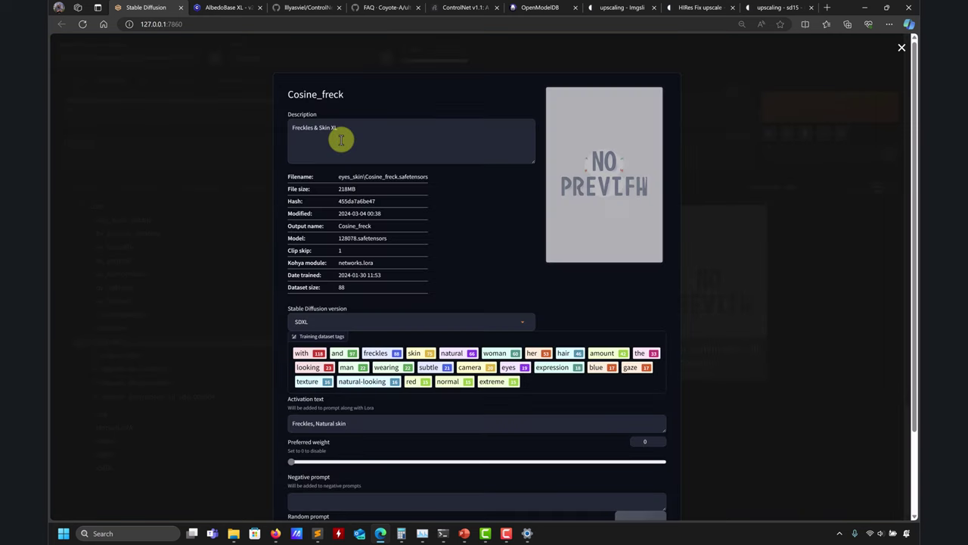
{"action": "scroll", "coordinate": [459, 432], "scroll_direction": "down", "scroll_amount": 2}
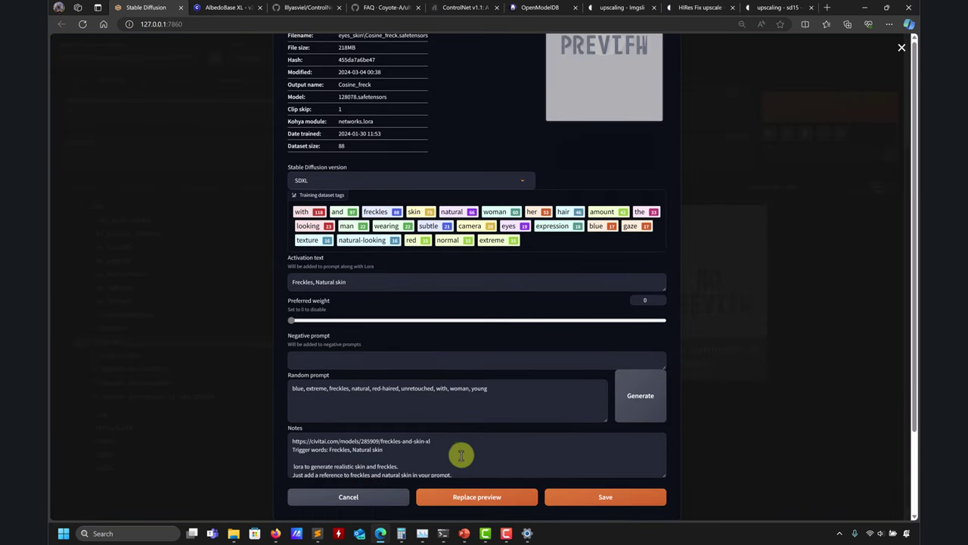
{"action": "left_click_drag", "start_coordinate": [439, 441], "coordinate": [178, 431]}
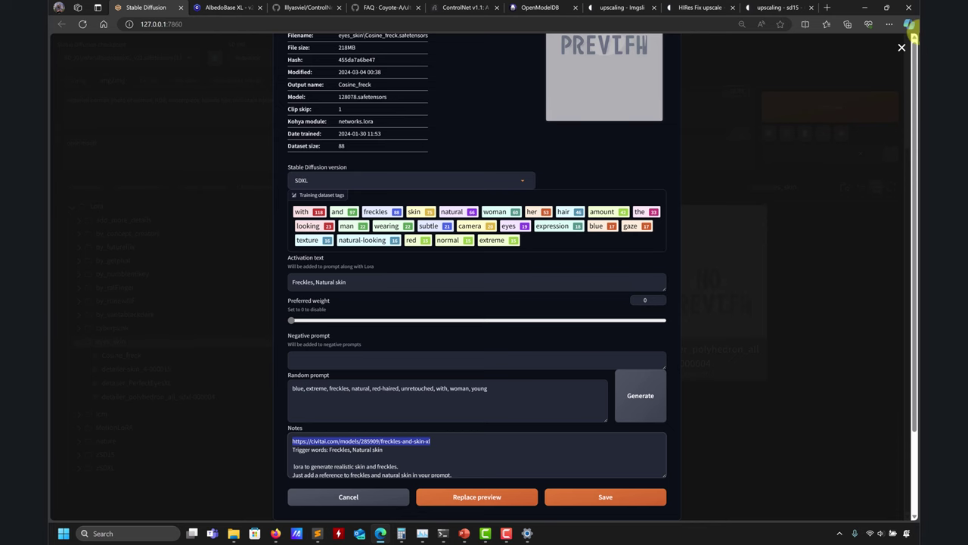
{"action": "left_click", "coordinate": [900, 50]}
Open civitai.com/models/285909/freckles-and-skin-xl in the Civitai browser page, go through its sample images and open one of them
{"action": "left_click", "coordinate": [227, 7]}
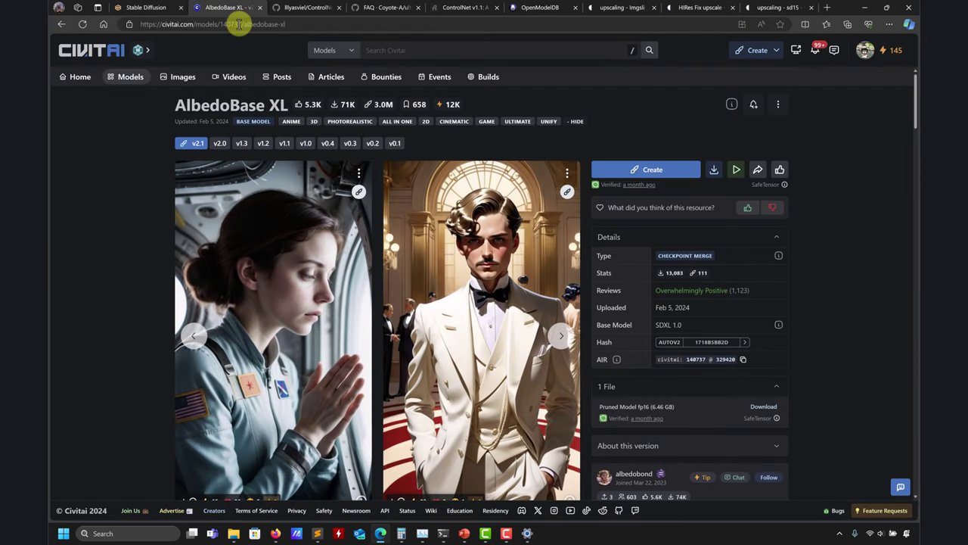
{"action": "double_click", "coordinate": [238, 25]}
{"action": "key", "text": "ctrl+v"}
{"action": "key", "text": "Return"}
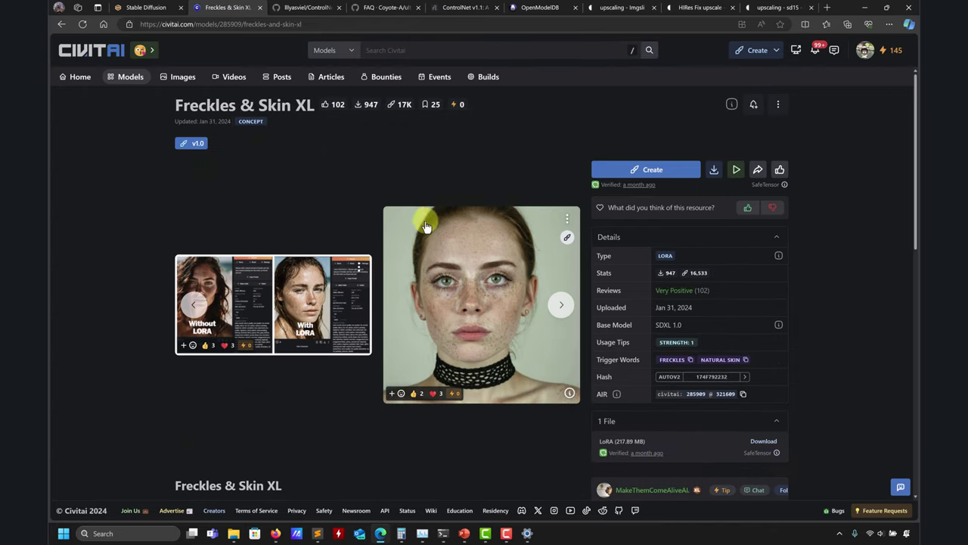
{"action": "left_click", "coordinate": [560, 304]}
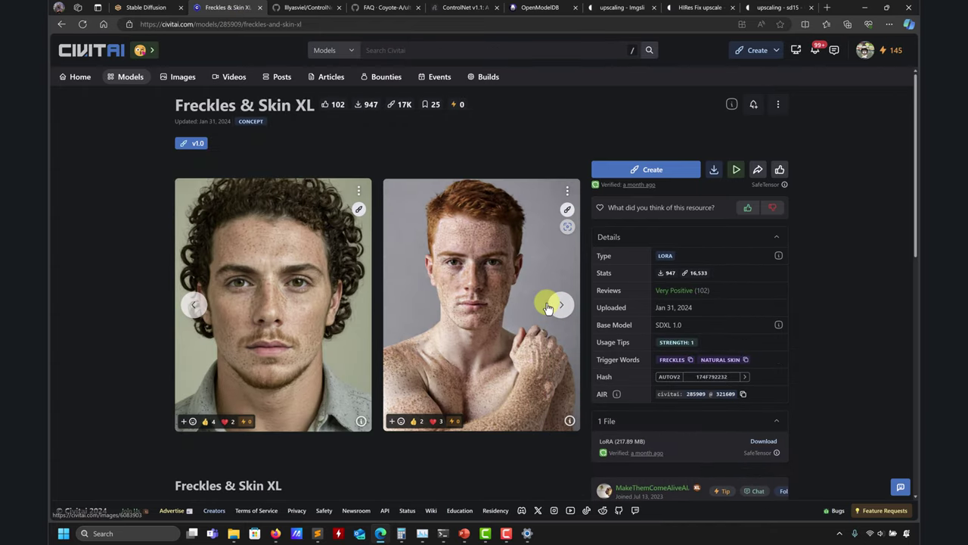
{"action": "left_click", "coordinate": [560, 304]}
{"action": "left_click", "coordinate": [540, 303]}
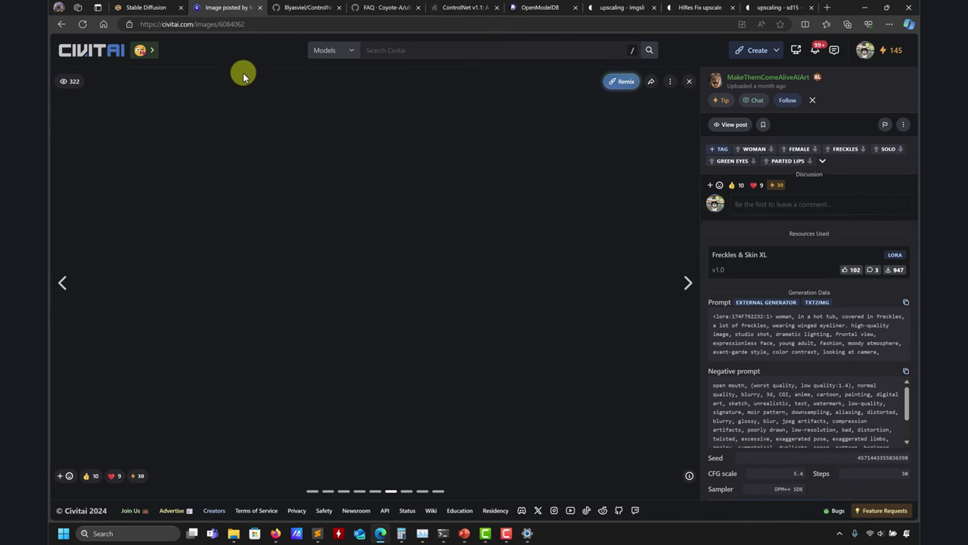
Back in Stable Diffusion, look over the textual inversions, hypernetworks and checkpoints, and generate the portrait with the Cosine_freck LoRA
{"action": "left_click", "coordinate": [144, 8]}
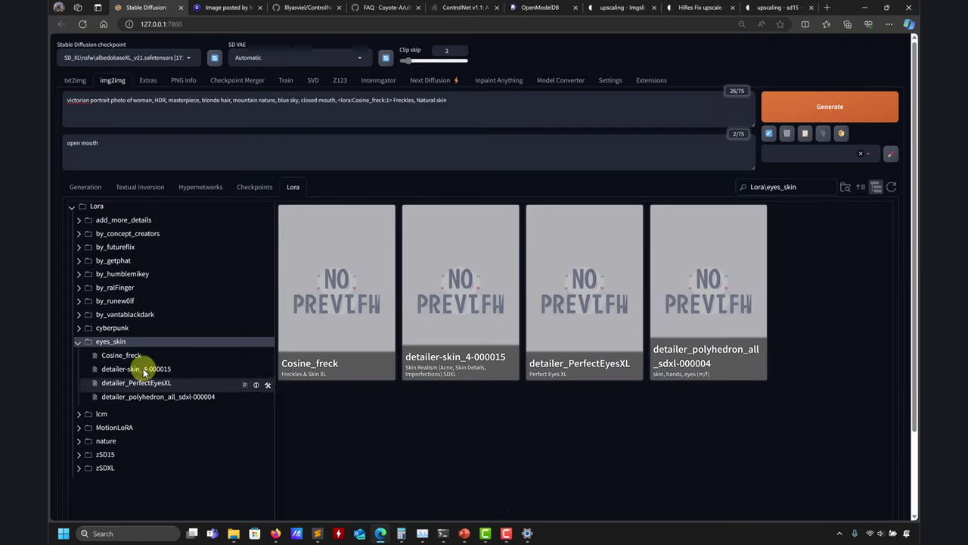
{"action": "left_click", "coordinate": [86, 188]}
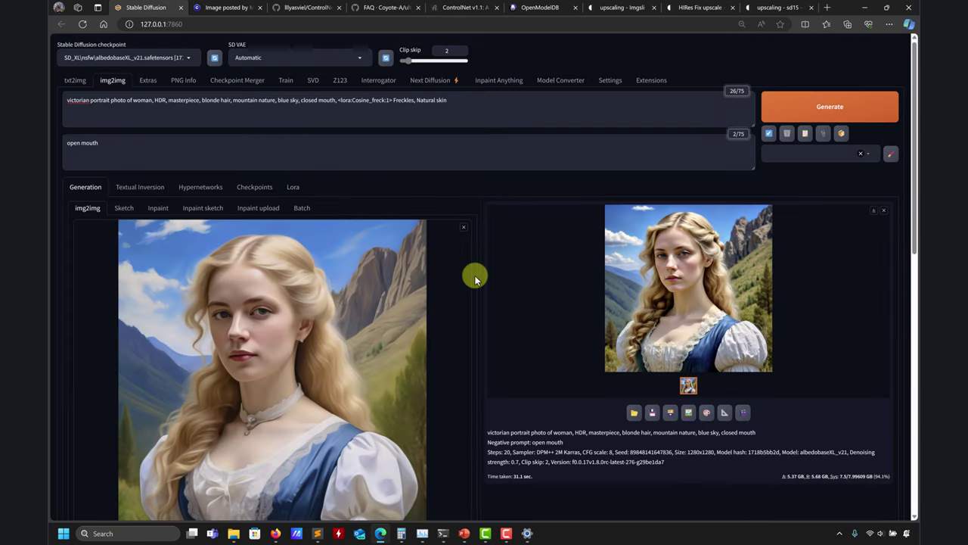
{"action": "left_click", "coordinate": [133, 189]}
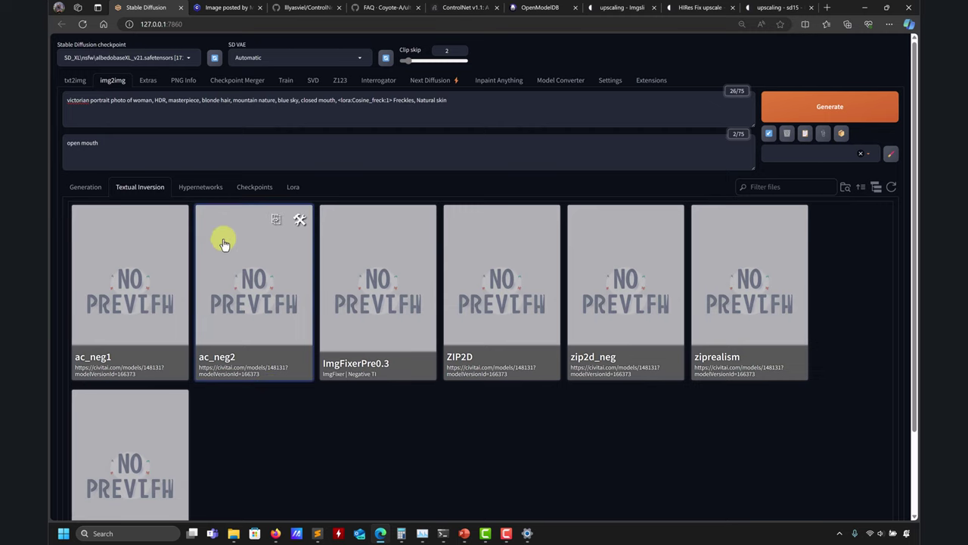
{"action": "left_click", "coordinate": [197, 188]}
{"action": "left_click", "coordinate": [260, 189]}
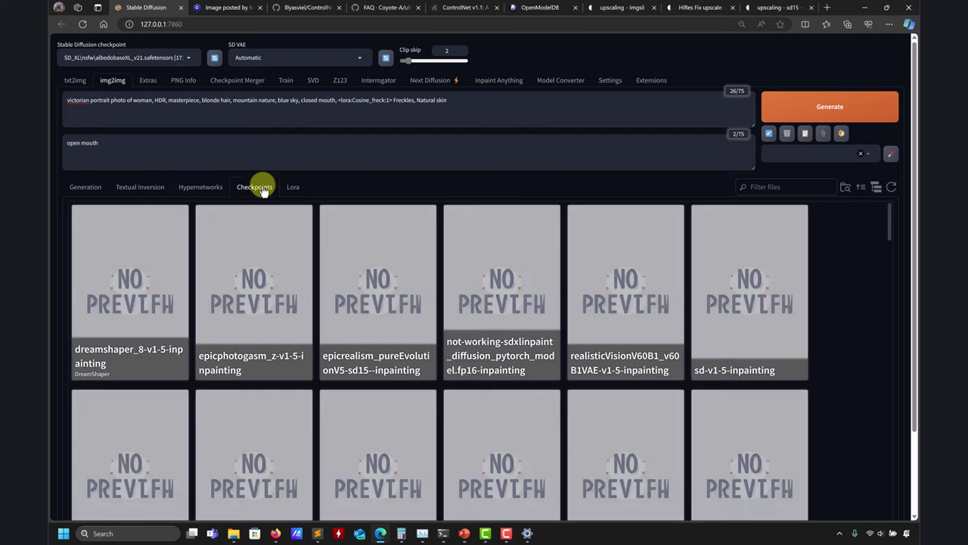
{"action": "left_click", "coordinate": [84, 187]}
{"action": "left_click", "coordinate": [810, 108]}
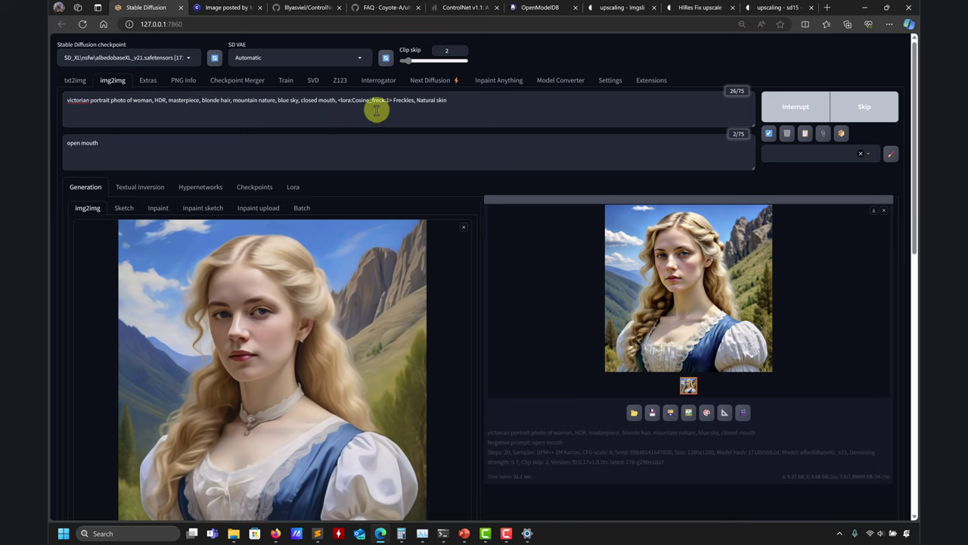
{"action": "scroll", "coordinate": [341, 231], "scroll_direction": "down", "scroll_amount": 4}
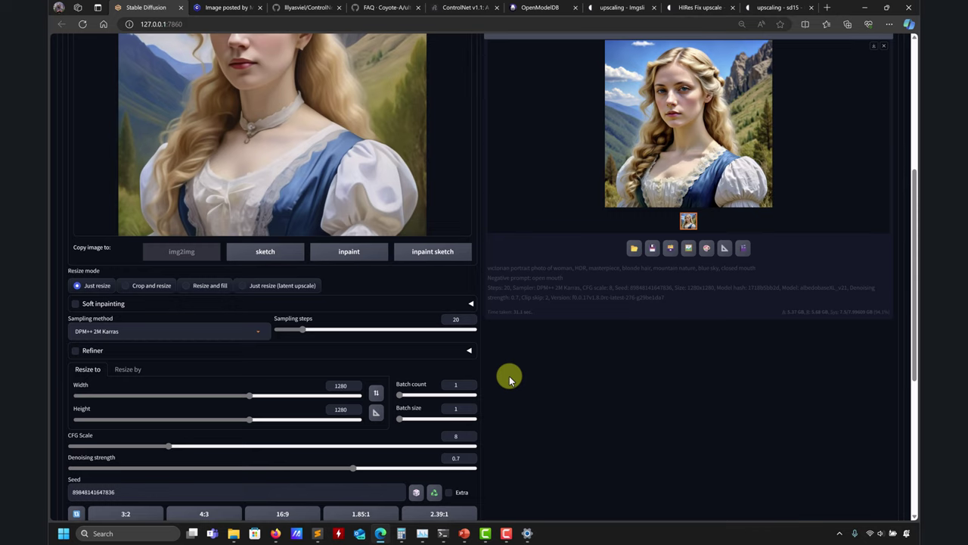
In the imgsli "upscaling - sd15" comparison, compare start768 with 4096SDultimate-LNfrom2048SDU and with 2048SDultimate-LN-from1024latent
{"action": "left_click", "coordinate": [764, 7]}
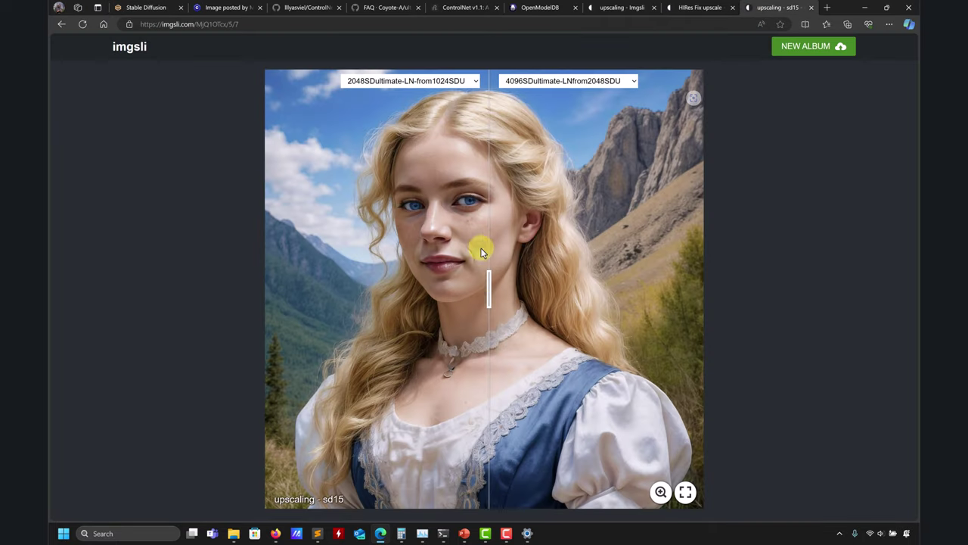
{"action": "left_click", "coordinate": [467, 81]}
{"action": "left_click", "coordinate": [360, 96]}
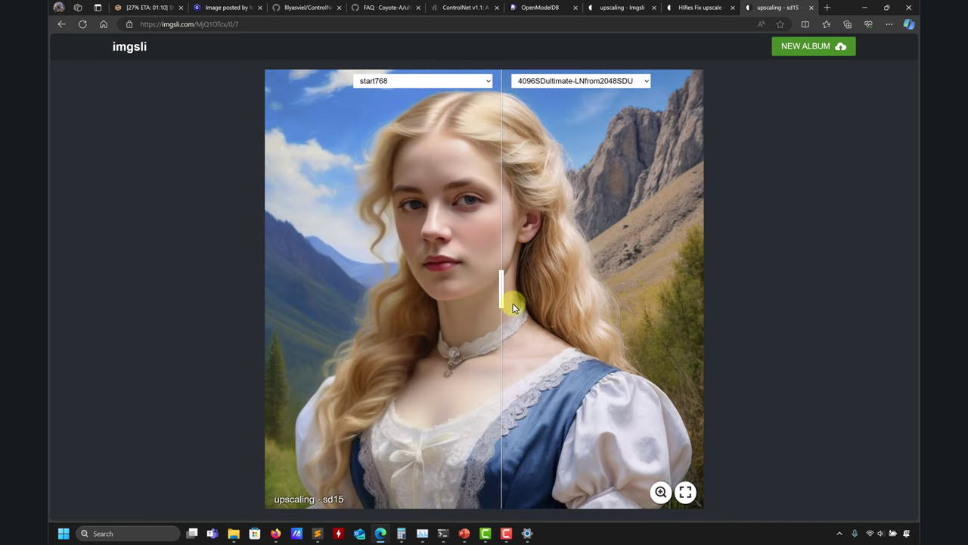
{"action": "left_click", "coordinate": [625, 81]}
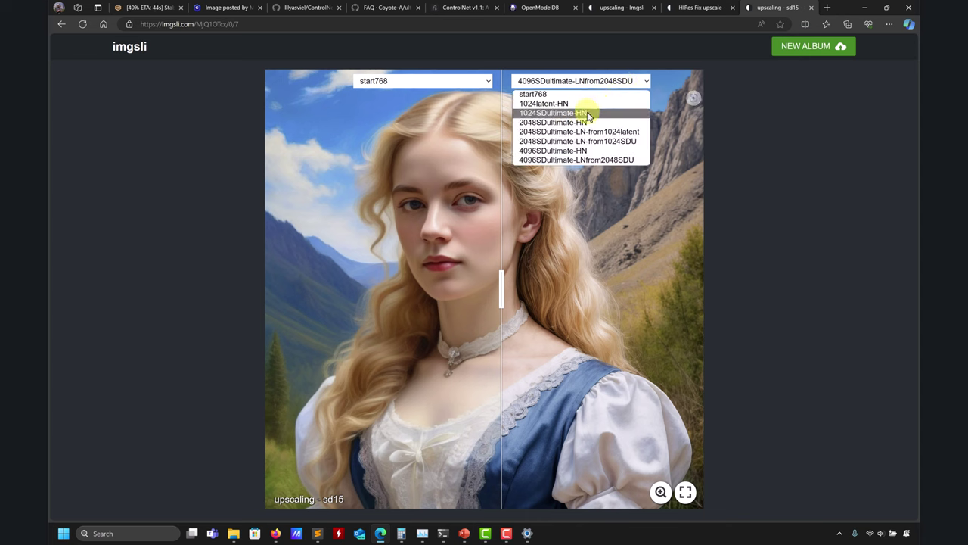
{"action": "left_click", "coordinate": [581, 132]}
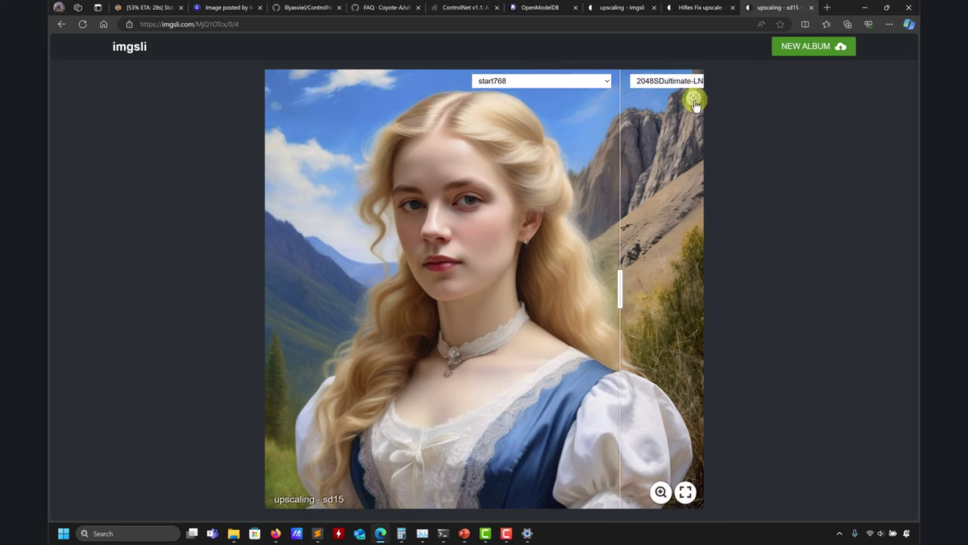
In the imgsli "HIRes Fix upscale" comparison, compare start768 with HRFIX-LN-2X, HRFIX-MN-2X and HRFIX-HN-2X in turn
{"action": "left_click", "coordinate": [688, 8]}
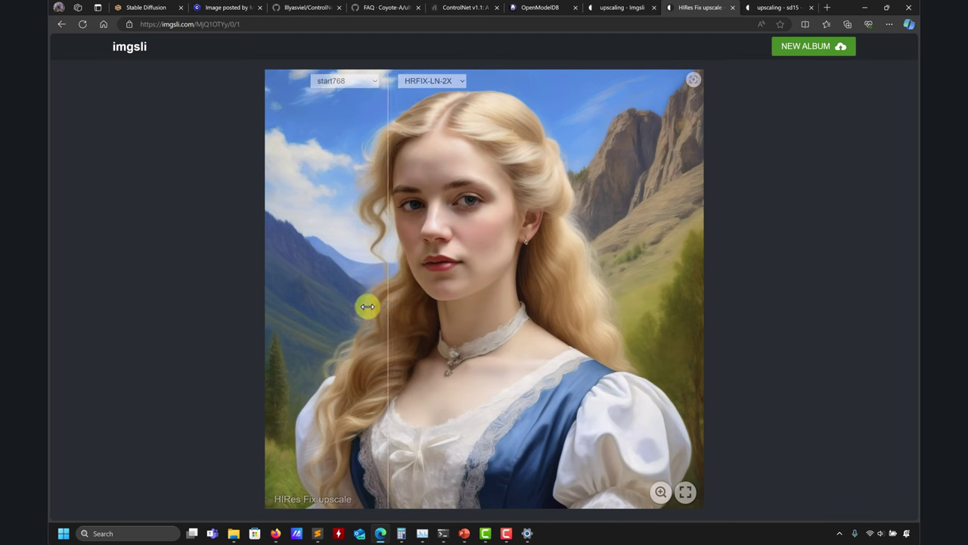
{"action": "left_click", "coordinate": [584, 81]}
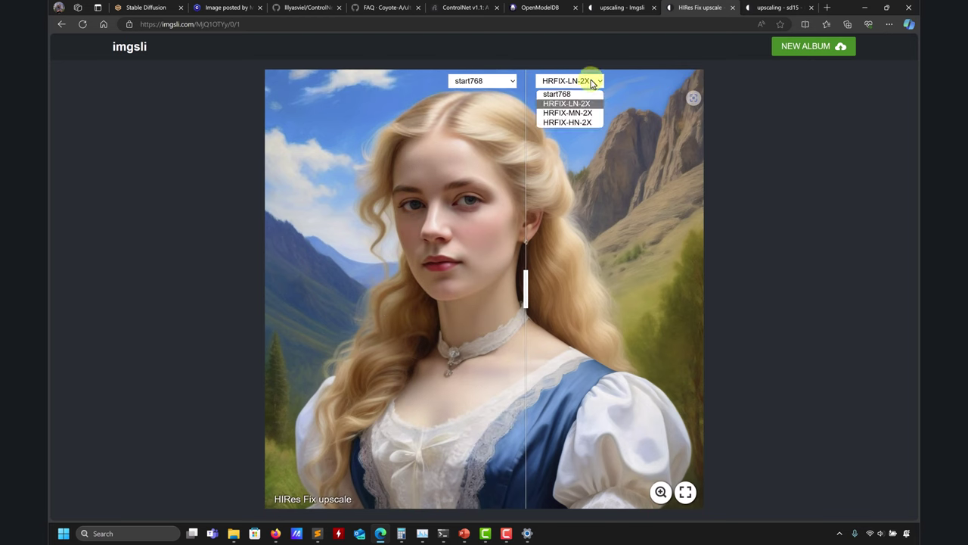
{"action": "left_click", "coordinate": [574, 113]}
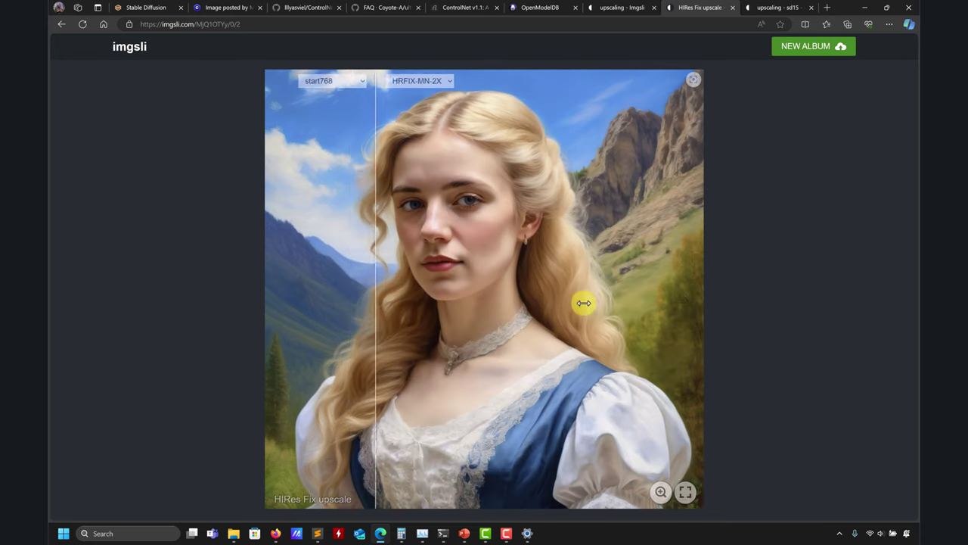
{"action": "left_click", "coordinate": [428, 80]}
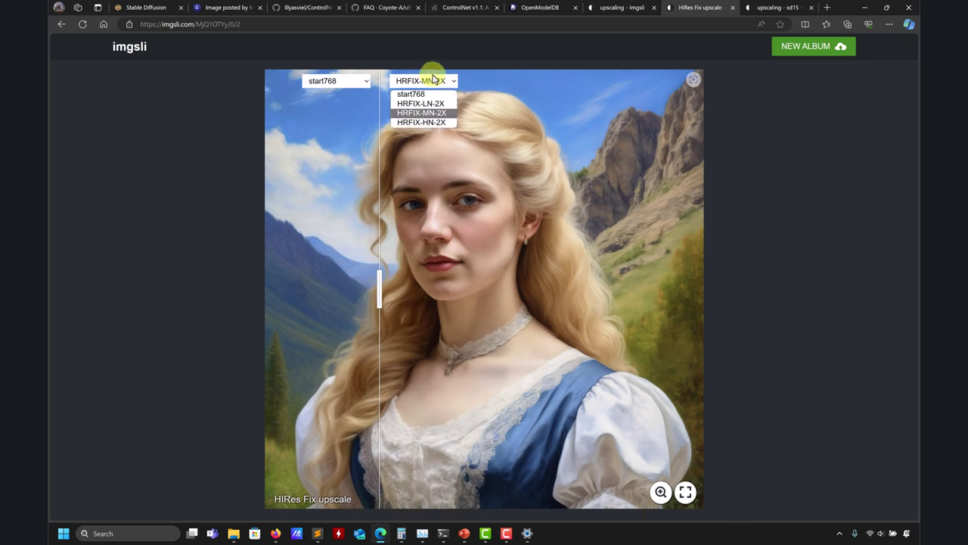
{"action": "left_click", "coordinate": [426, 125]}
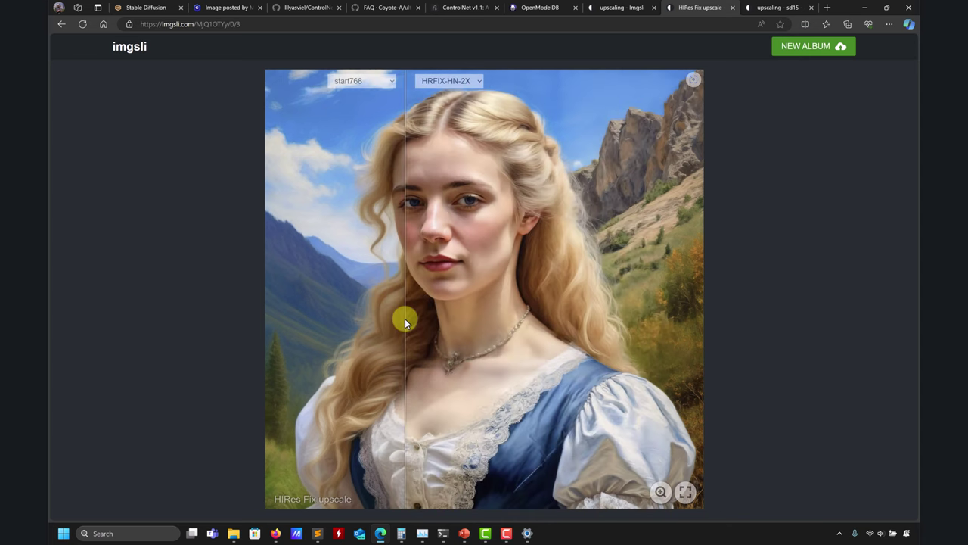
Examine the hair, mountain and dress details of start768 against HRFIX-HN-2X, both close up and as a whole image
{"action": "left_click", "coordinate": [405, 318]}
{"action": "scroll", "coordinate": [668, 152], "scroll_direction": "up", "scroll_amount": 3}
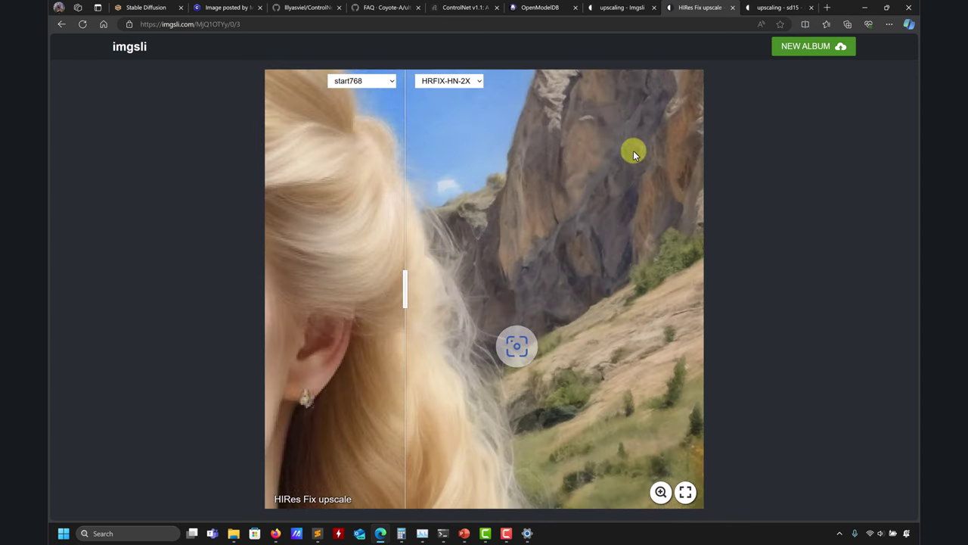
{"action": "left_click_drag", "start_coordinate": [406, 293], "coordinate": [457, 284]}
{"action": "scroll", "coordinate": [612, 278], "scroll_direction": "down", "scroll_amount": 3}
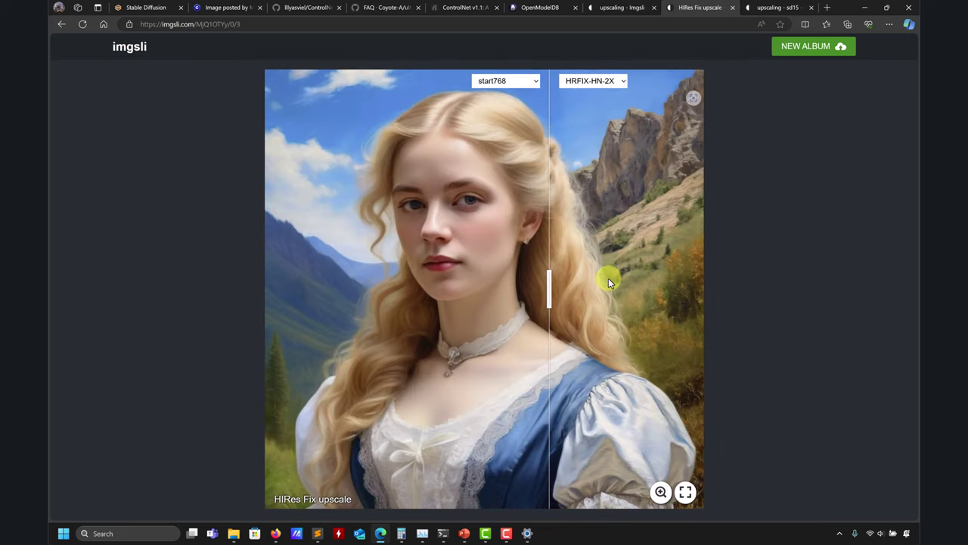
{"action": "left_click_drag", "start_coordinate": [541, 272], "coordinate": [515, 276]}
{"action": "left_click_drag", "start_coordinate": [593, 283], "coordinate": [513, 295]}
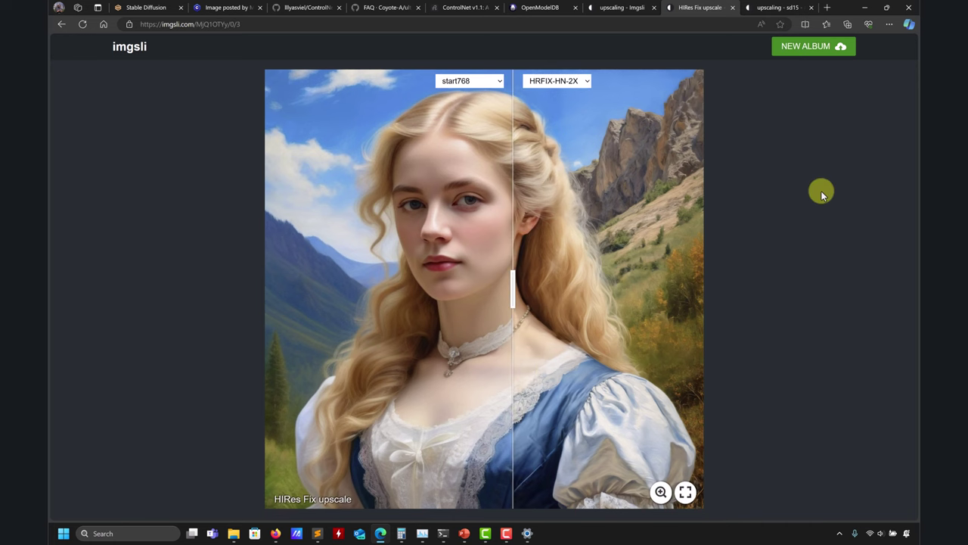
Back in Stable Diffusion, inspect the generated portrait with the Cosine_freck LoRA at full size and close the preview
{"action": "left_click", "coordinate": [136, 7]}
{"action": "scroll", "coordinate": [567, 199], "scroll_direction": "up", "scroll_amount": 5}
{"action": "left_click", "coordinate": [718, 274]}
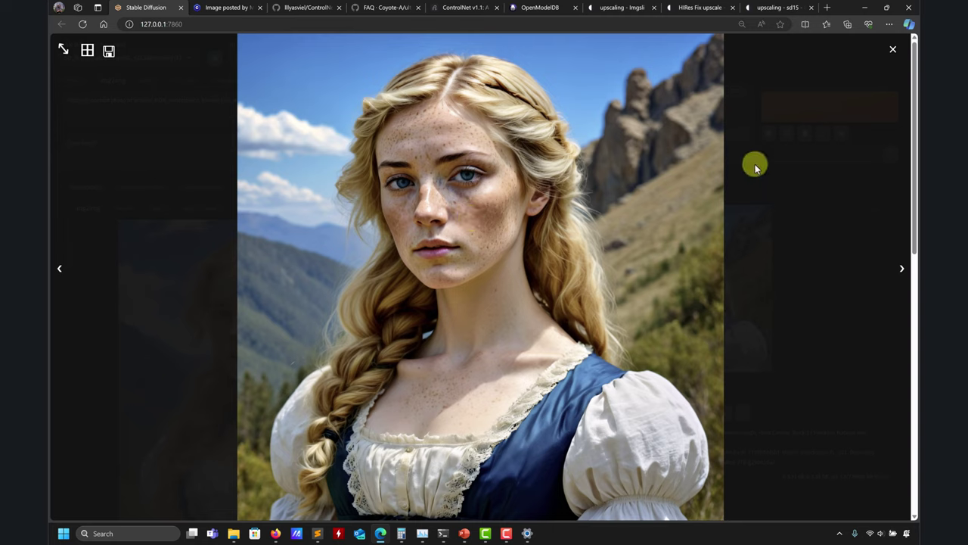
{"action": "left_click", "coordinate": [892, 48]}
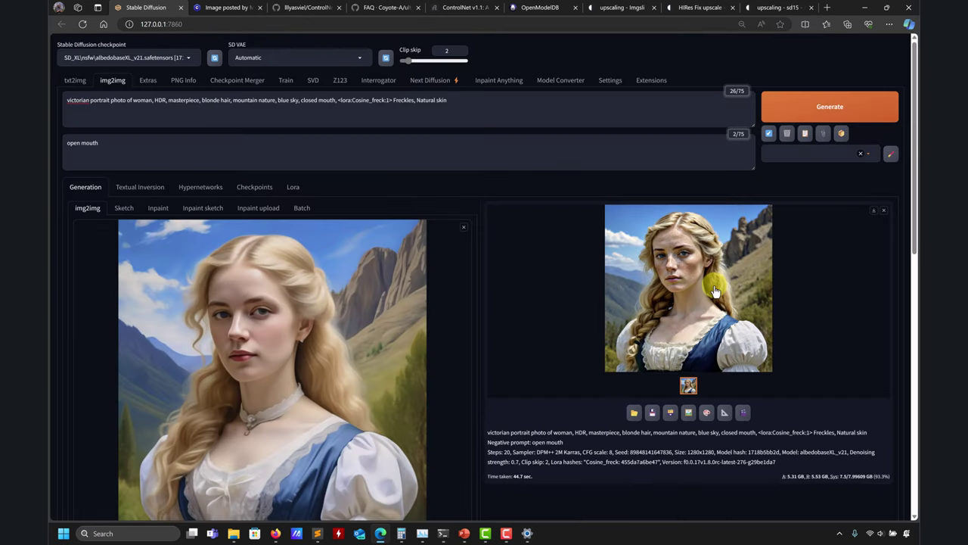
Review the img2img prompt, resolution, denoising and extension settings, and look briefly at the Extras upscaler setup
{"action": "scroll", "coordinate": [685, 273], "scroll_direction": "down", "scroll_amount": 2}
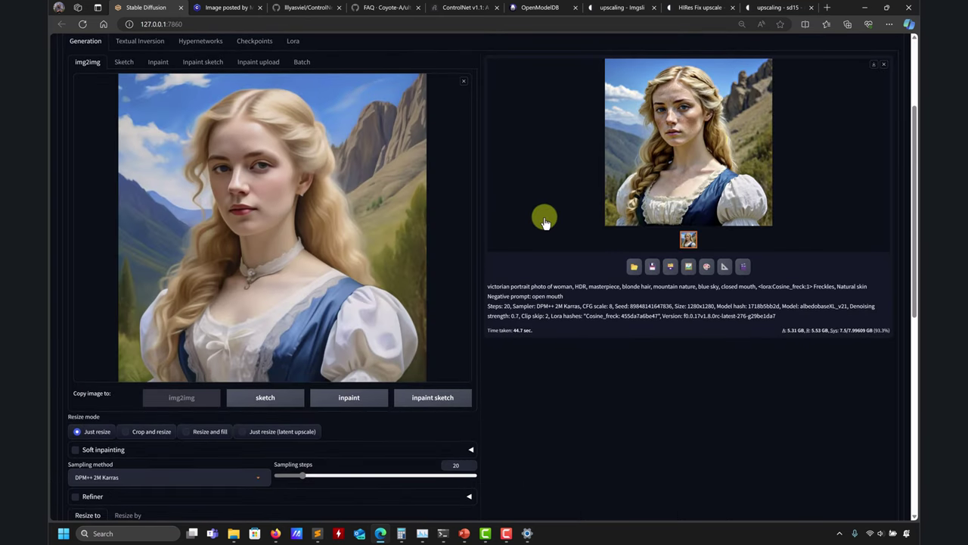
{"action": "scroll", "coordinate": [484, 259], "scroll_direction": "down", "scroll_amount": 1}
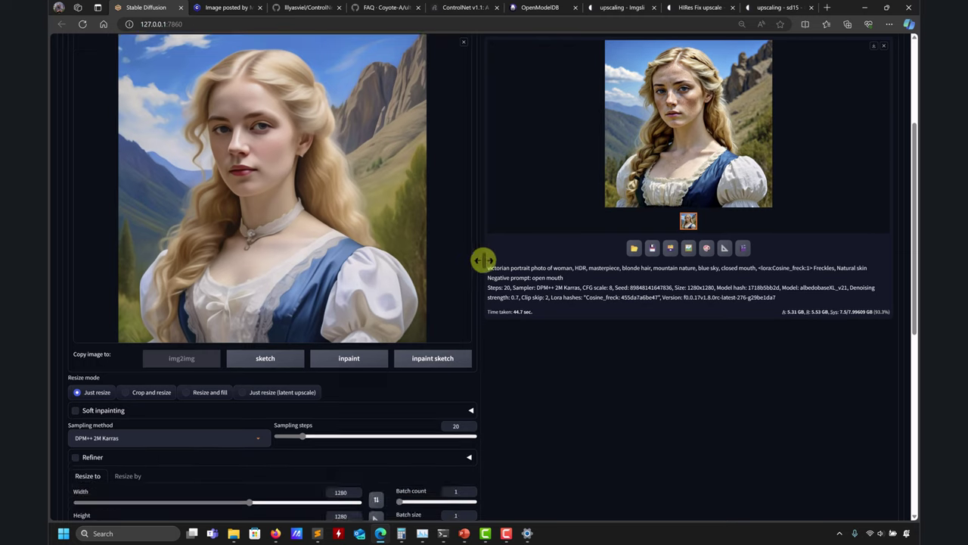
{"action": "scroll", "coordinate": [484, 260], "scroll_direction": "down", "scroll_amount": 3}
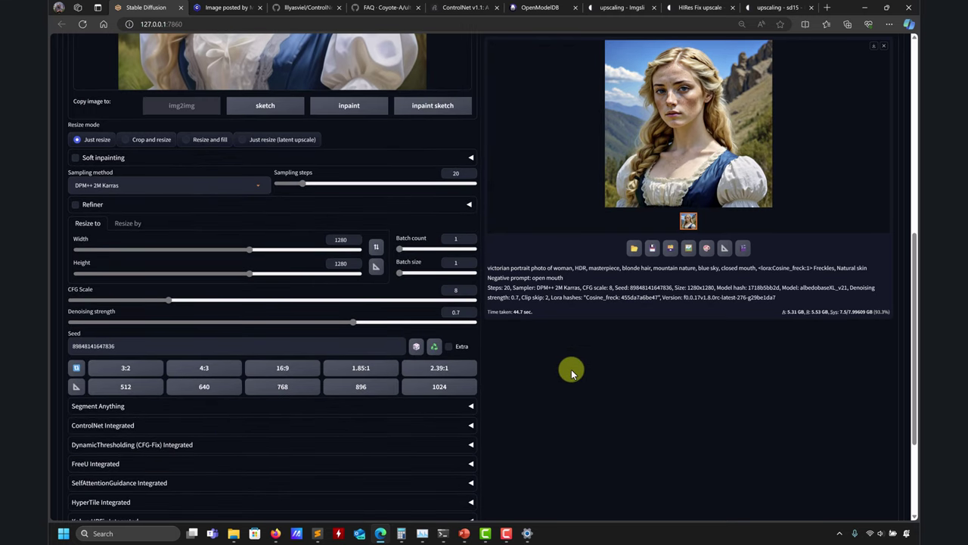
{"action": "scroll", "coordinate": [571, 369], "scroll_direction": "up", "scroll_amount": 7}
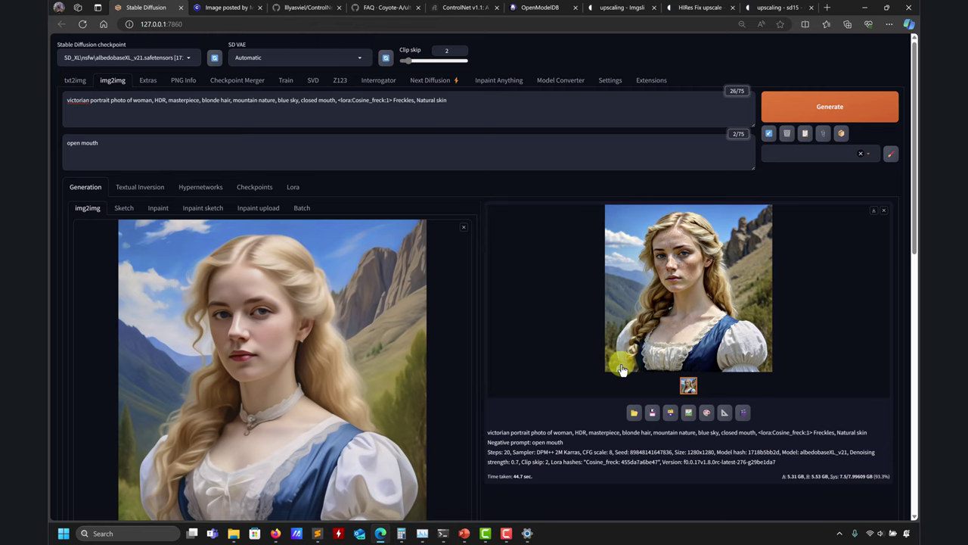
{"action": "scroll", "coordinate": [625, 365], "scroll_direction": "down", "scroll_amount": 1}
{"action": "scroll", "coordinate": [618, 358], "scroll_direction": "down", "scroll_amount": 7}
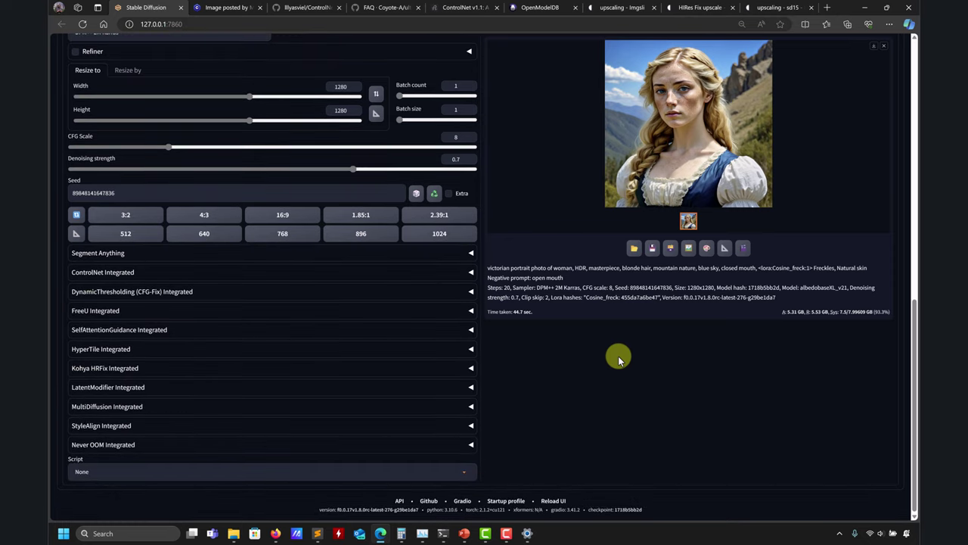
{"action": "scroll", "coordinate": [570, 344], "scroll_direction": "up", "scroll_amount": 6}
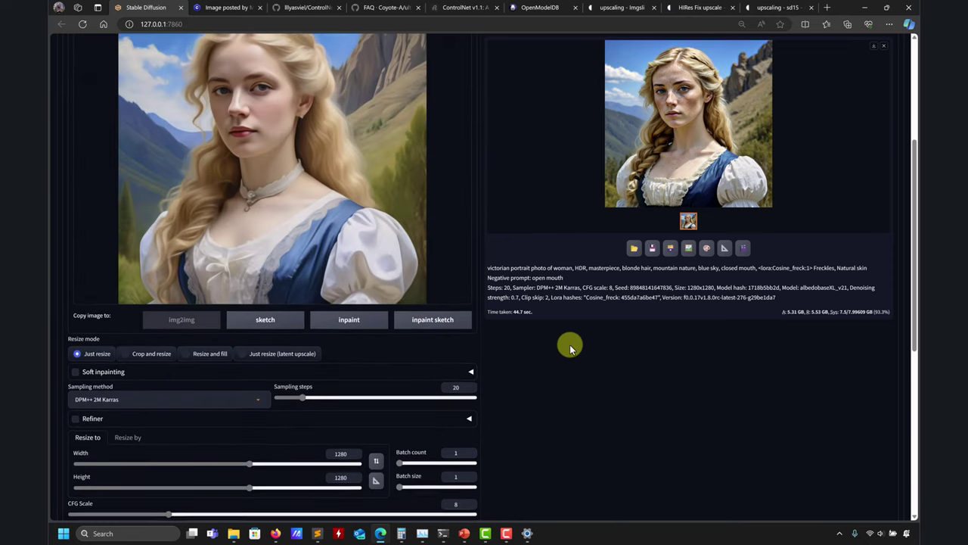
{"action": "scroll", "coordinate": [563, 332], "scroll_direction": "up", "scroll_amount": 2}
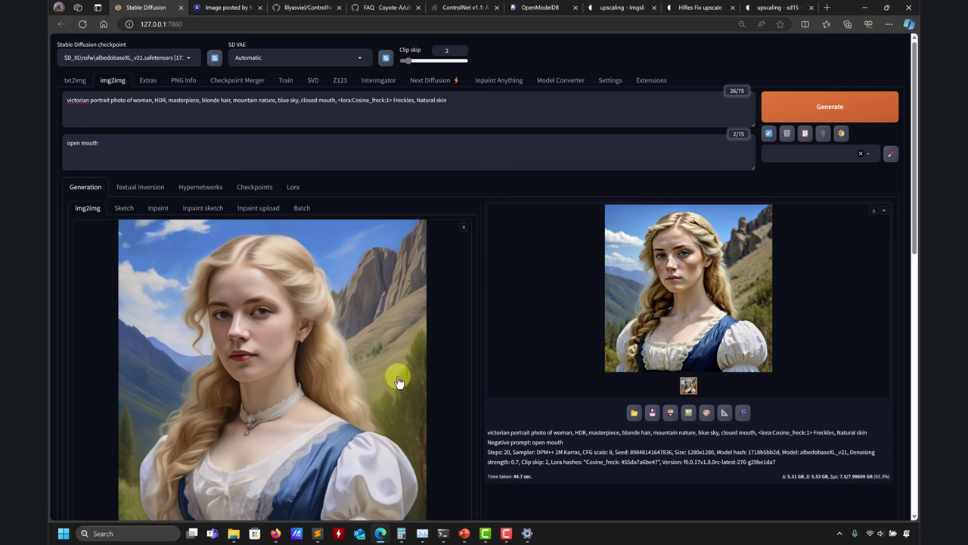
{"action": "left_click", "coordinate": [147, 84]}
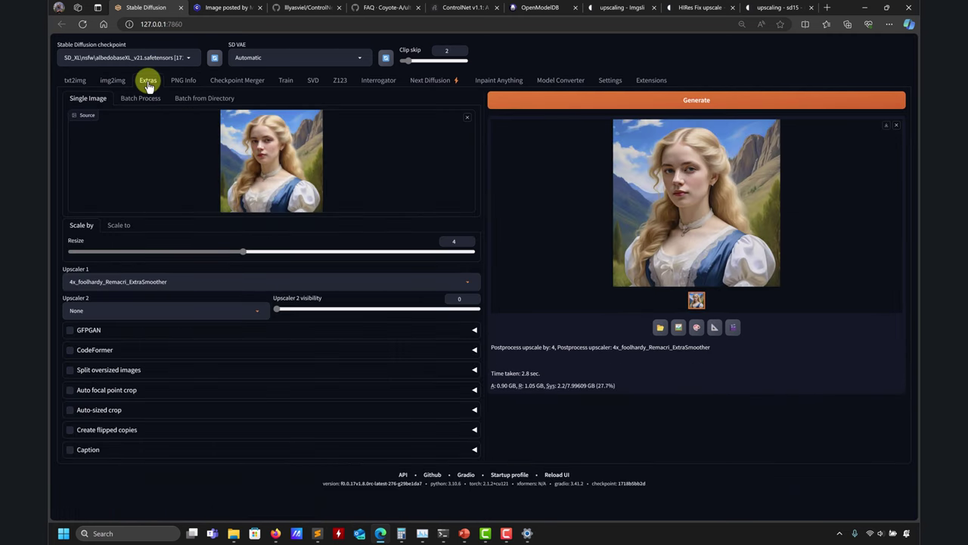
{"action": "left_click", "coordinate": [115, 81]}
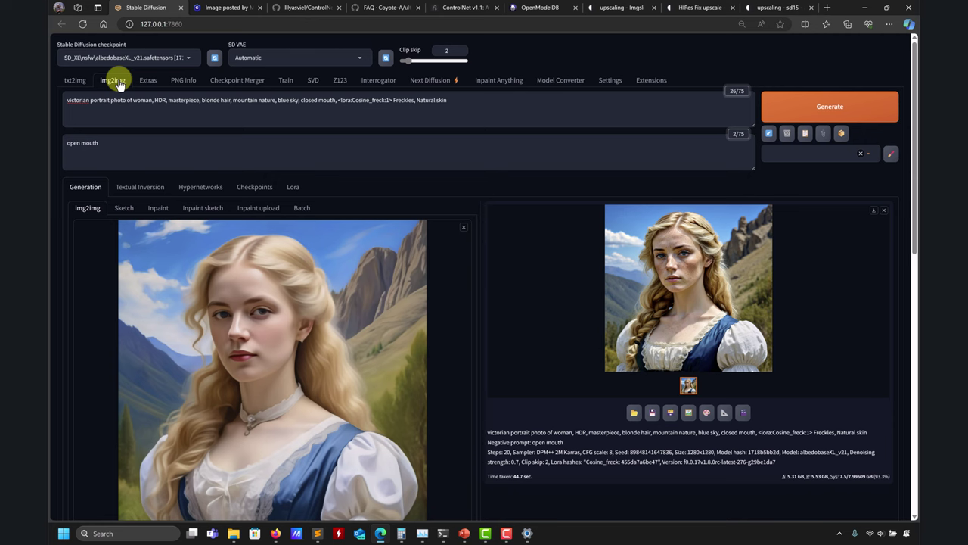
{"action": "scroll", "coordinate": [551, 438], "scroll_direction": "down", "scroll_amount": 10}
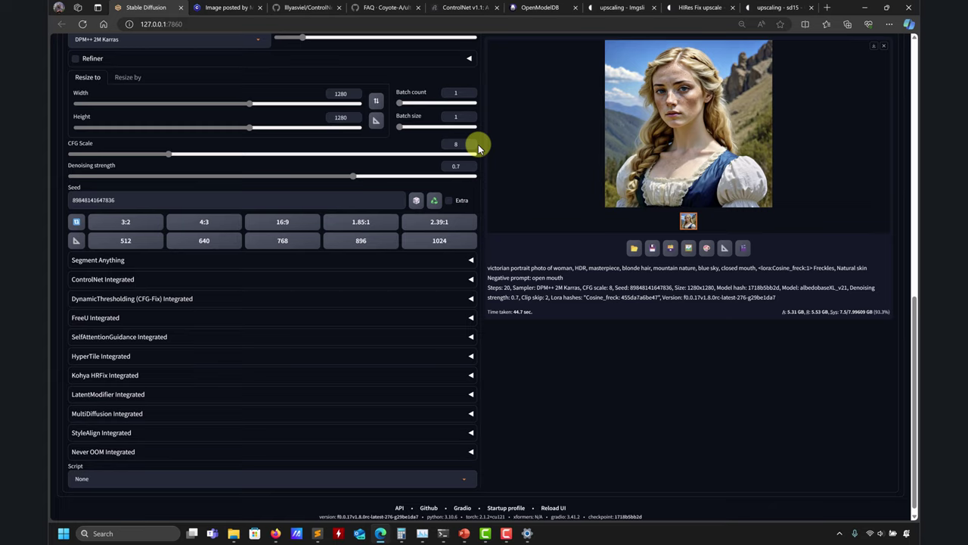
Replace the img2img source with start768.png from the victorian_woman4 folder and match the output size to it, 768 × 768
{"action": "mouse_move", "coordinate": [238, 534]}
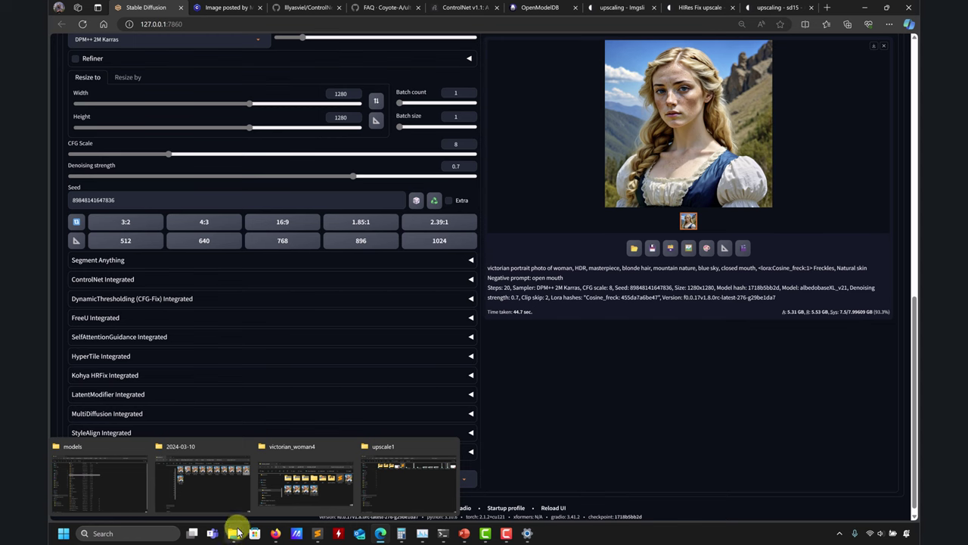
{"action": "left_click", "coordinate": [288, 484]}
{"action": "scroll", "coordinate": [189, 210], "scroll_direction": "up", "scroll_amount": 5}
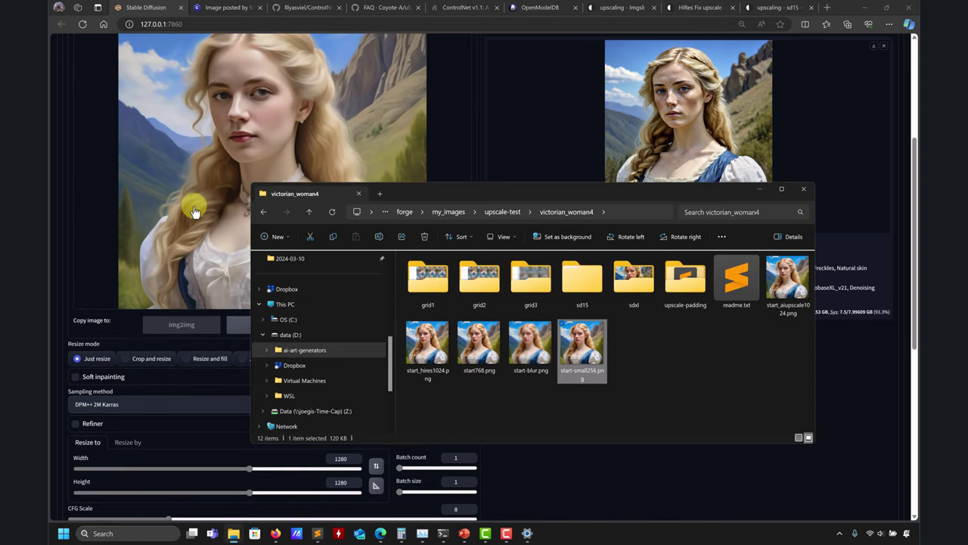
{"action": "scroll", "coordinate": [197, 211], "scroll_direction": "up", "scroll_amount": 2}
{"action": "left_click_drag", "start_coordinate": [581, 348], "coordinate": [181, 236]}
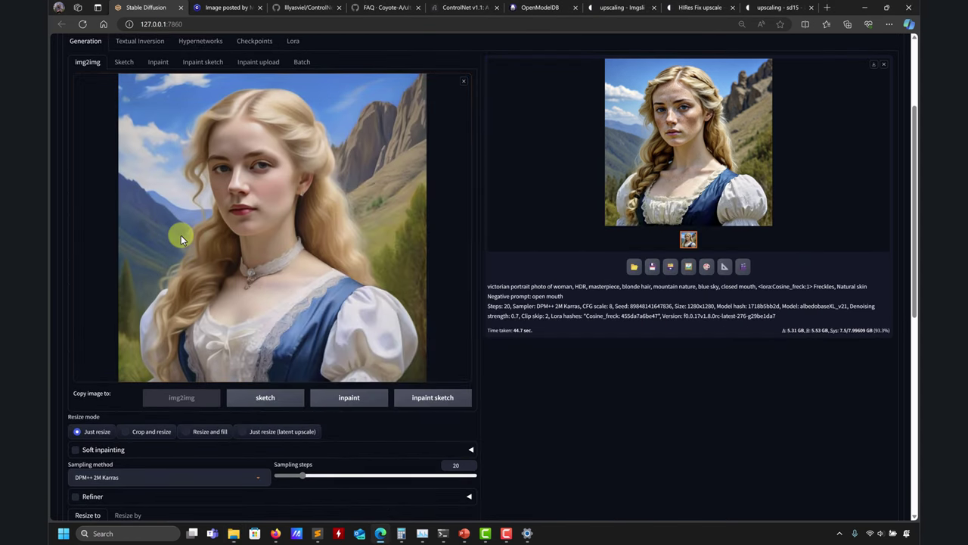
{"action": "scroll", "coordinate": [369, 387], "scroll_direction": "down", "scroll_amount": 3}
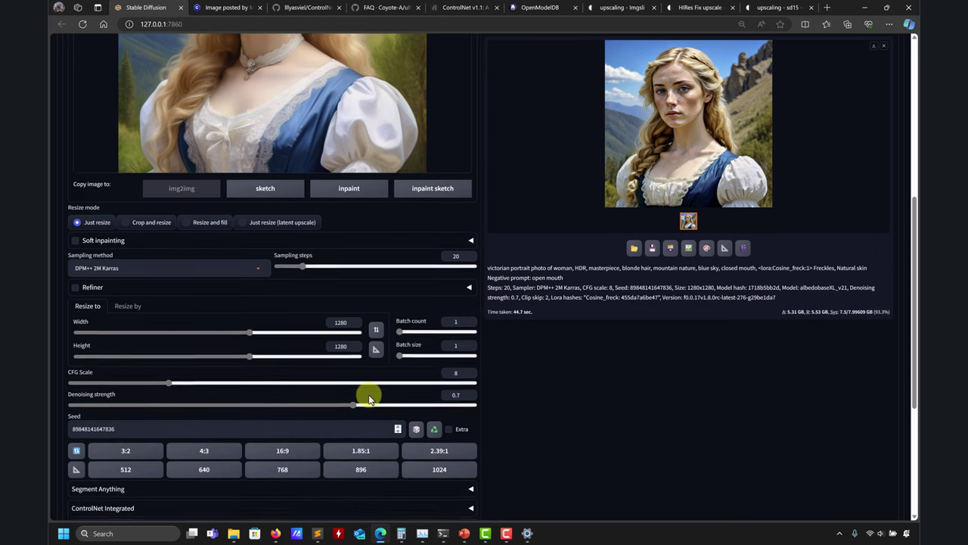
{"action": "left_click", "coordinate": [376, 339]}
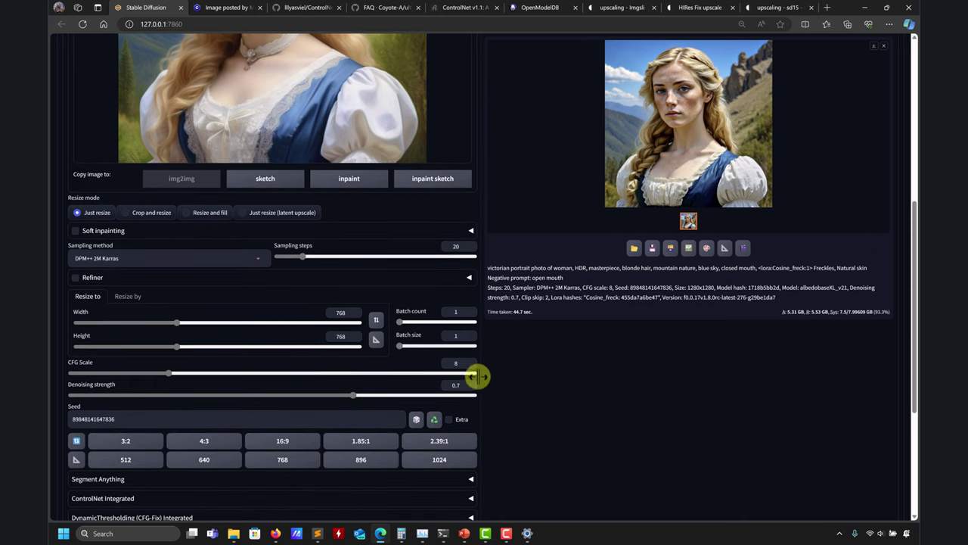
Select the X/Y/Z plot script for the img2img run and look over its axis type and value options
{"action": "scroll", "coordinate": [565, 390], "scroll_direction": "down", "scroll_amount": 3}
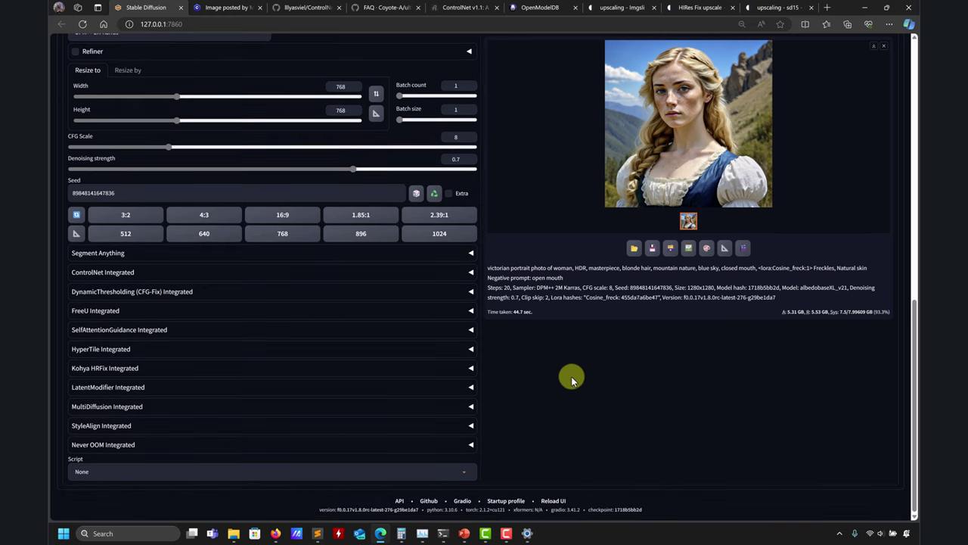
{"action": "scroll", "coordinate": [551, 281], "scroll_direction": "up", "scroll_amount": 5}
{"action": "scroll", "coordinate": [540, 335], "scroll_direction": "down", "scroll_amount": 5}
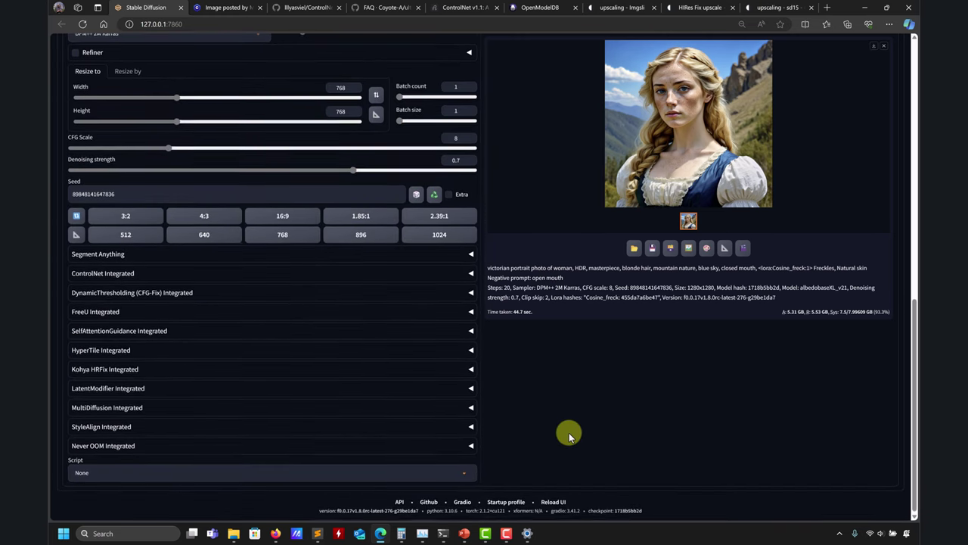
{"action": "left_click", "coordinate": [198, 472]}
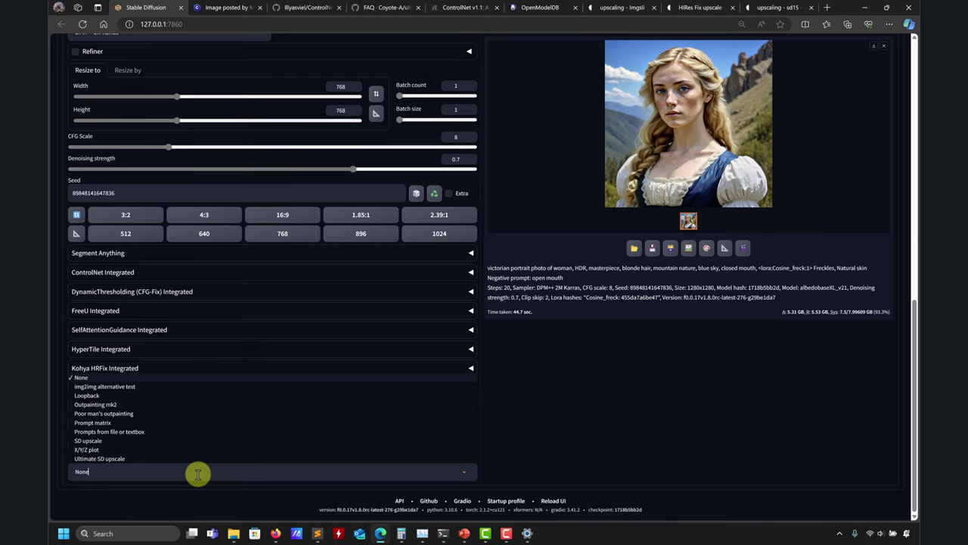
{"action": "left_click", "coordinate": [85, 450]}
{"action": "scroll", "coordinate": [588, 458], "scroll_direction": "down", "scroll_amount": 2}
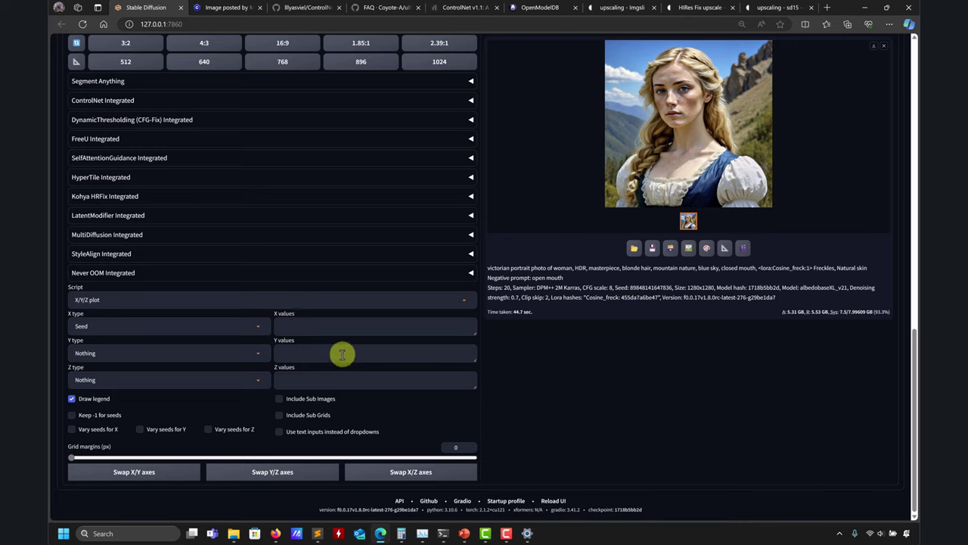
{"action": "left_click", "coordinate": [283, 327]}
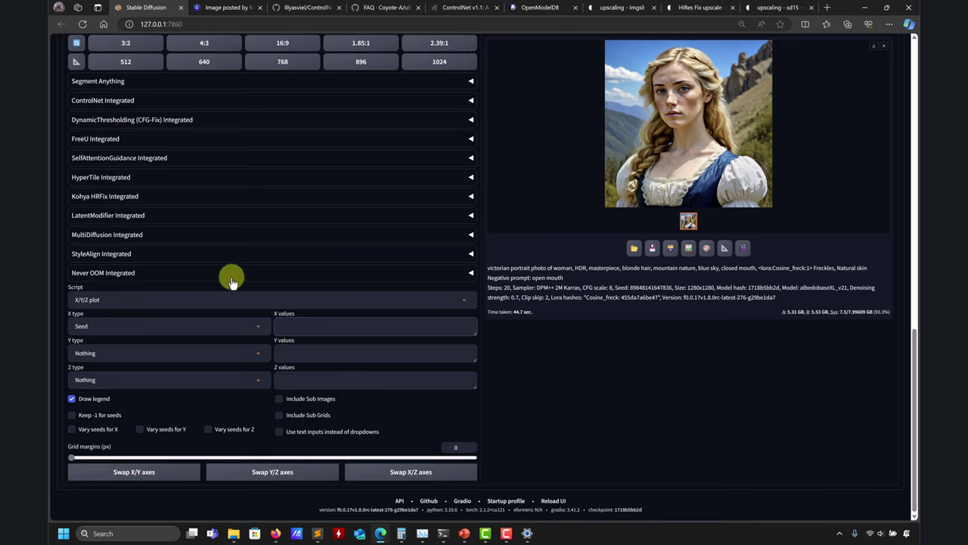
Switch the script to SD upscale and review its tile size note and scale factor against the img2img width and height
{"action": "left_click", "coordinate": [190, 300]}
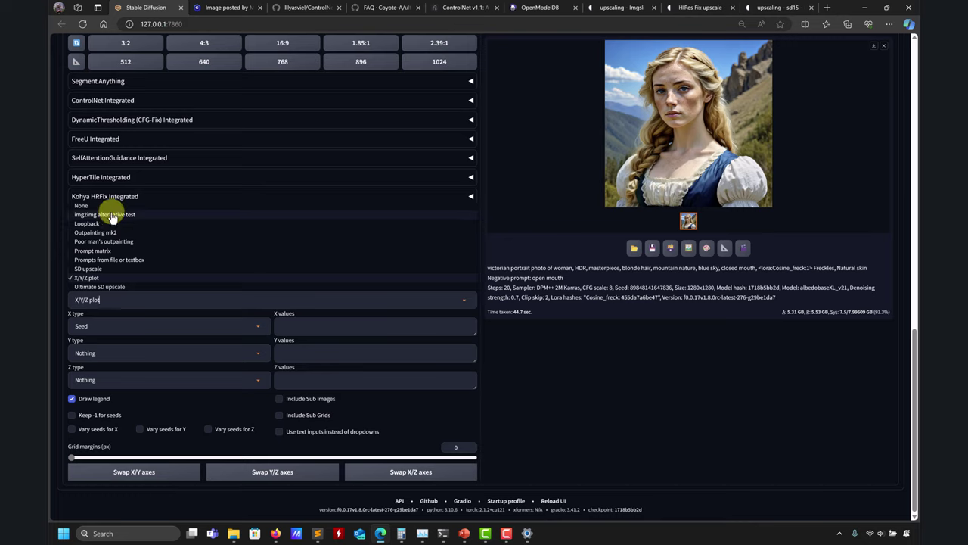
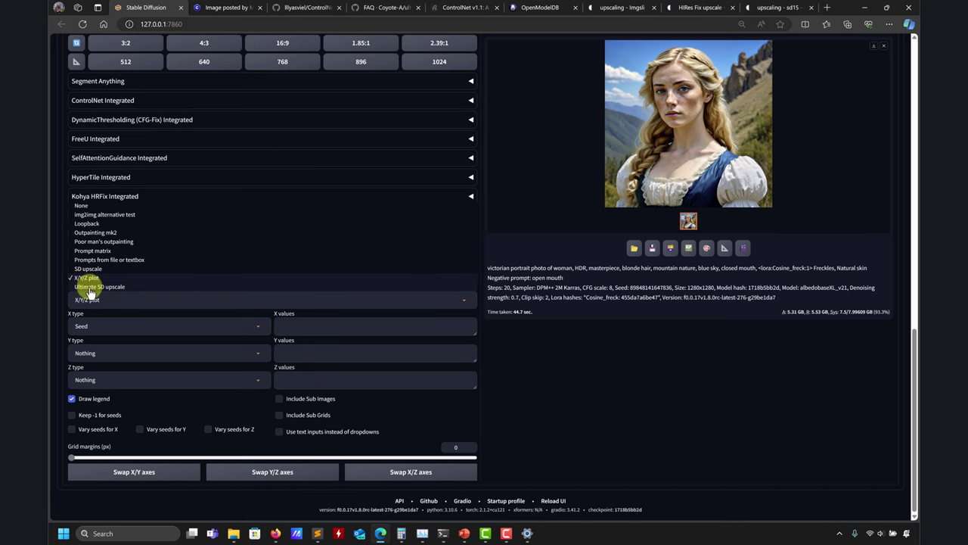
{"action": "left_click", "coordinate": [95, 268]}
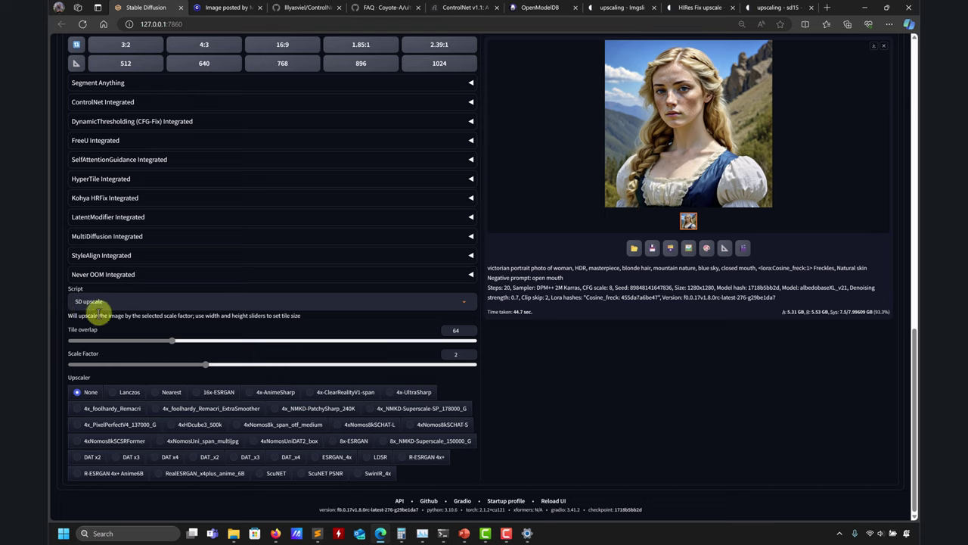
{"action": "left_click_drag", "start_coordinate": [85, 316], "coordinate": [218, 322]}
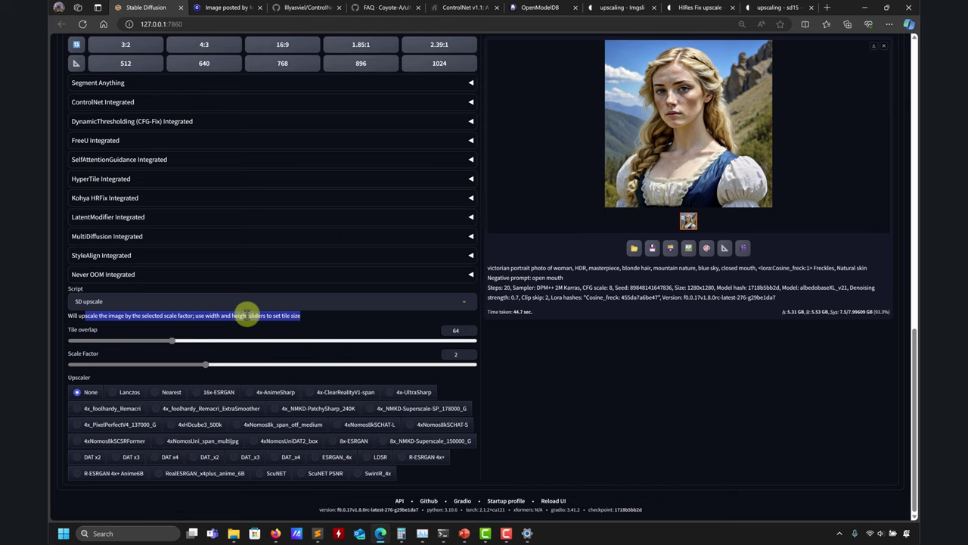
{"action": "left_click", "coordinate": [200, 321]}
{"action": "scroll", "coordinate": [205, 294], "scroll_direction": "up", "scroll_amount": 1}
{"action": "scroll", "coordinate": [205, 288], "scroll_direction": "up", "scroll_amount": 5}
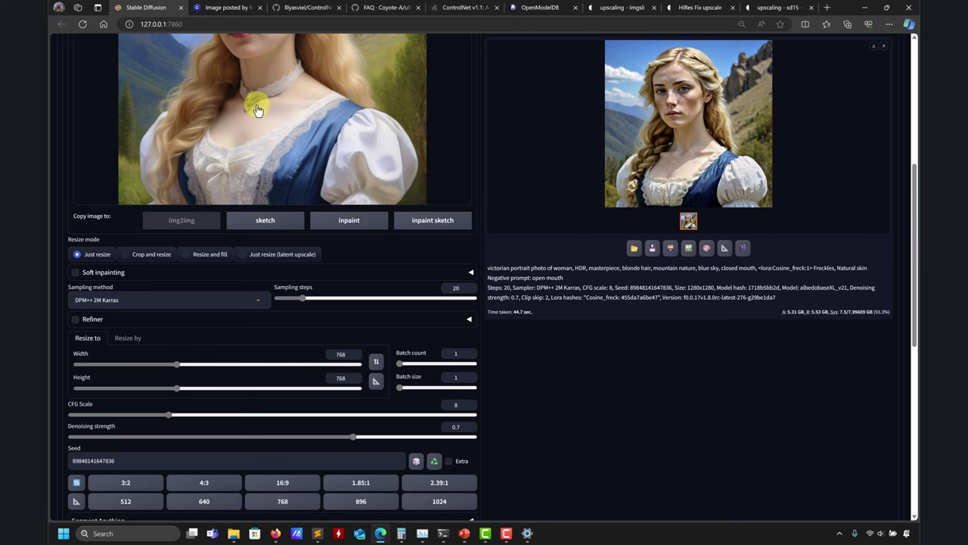
{"action": "scroll", "coordinate": [258, 152], "scroll_direction": "down", "scroll_amount": 5}
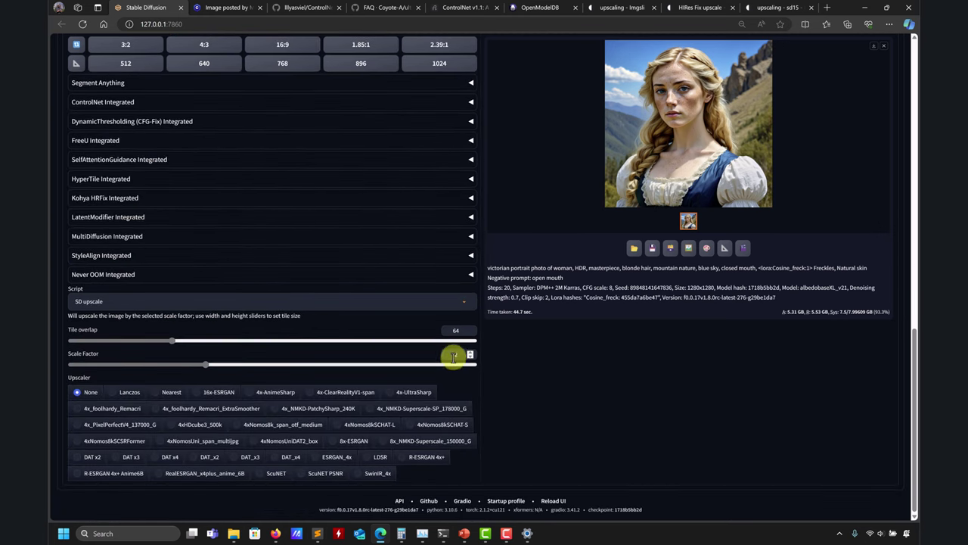
{"action": "scroll", "coordinate": [386, 344], "scroll_direction": "up", "scroll_amount": 5}
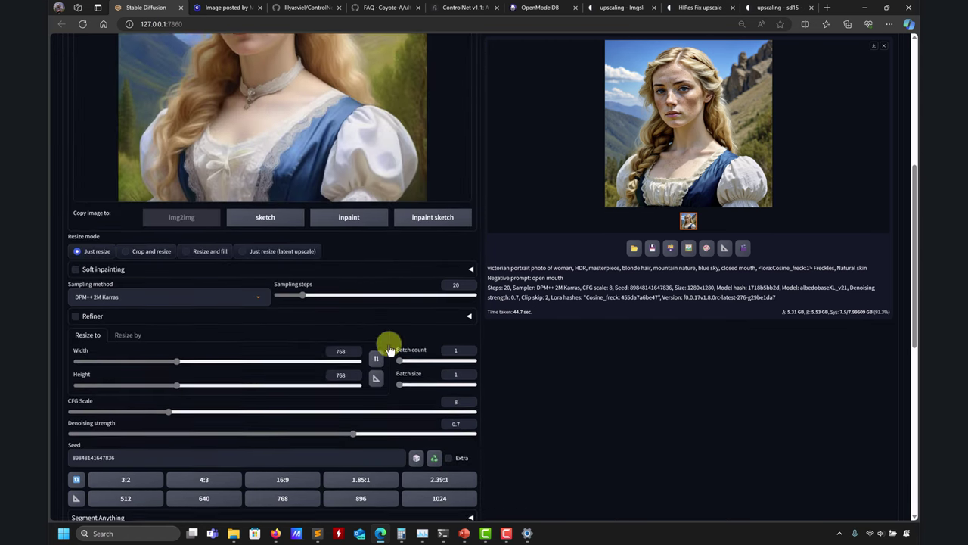
{"action": "scroll", "coordinate": [288, 137], "scroll_direction": "down", "scroll_amount": 8}
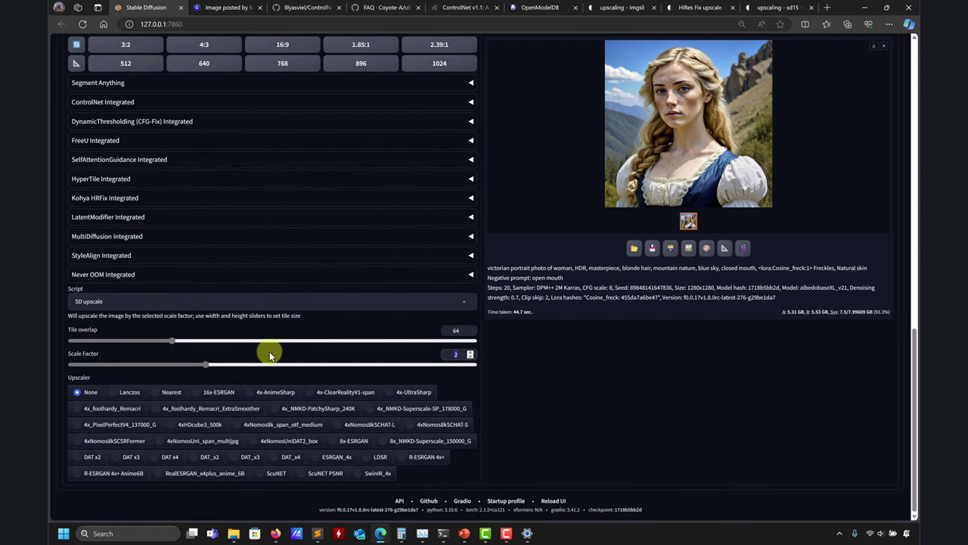
{"action": "scroll", "coordinate": [292, 320], "scroll_direction": "up", "scroll_amount": 7}
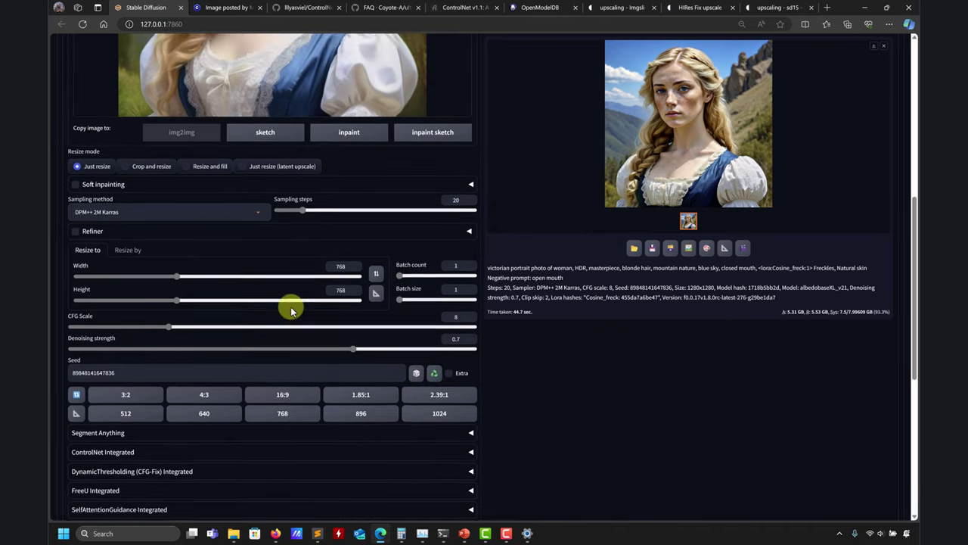
Set the tile size for the upscale to 512 × 512 through the width and height
{"action": "scroll", "coordinate": [255, 265], "scroll_direction": "down", "scroll_amount": 2}
{"action": "double_click", "coordinate": [342, 281]}
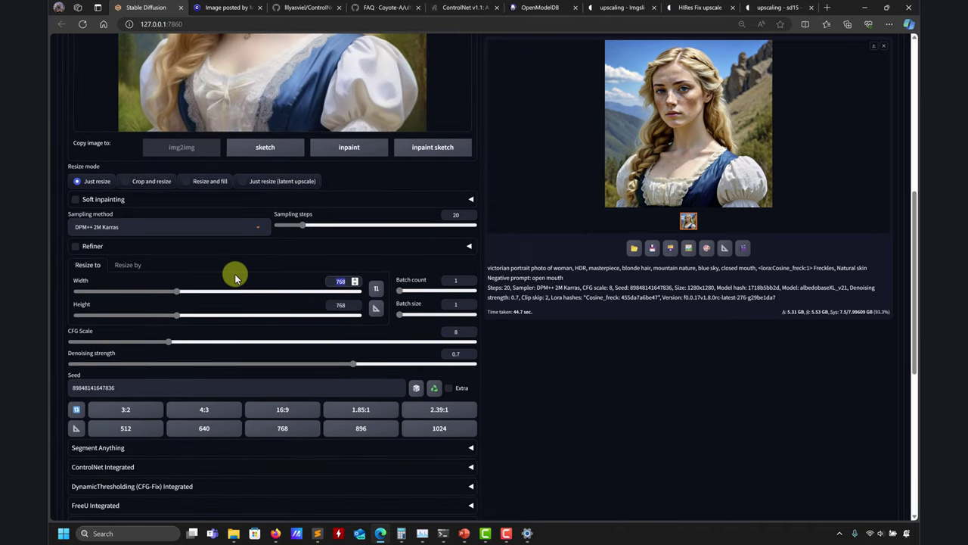
{"action": "type", "text": "512"}
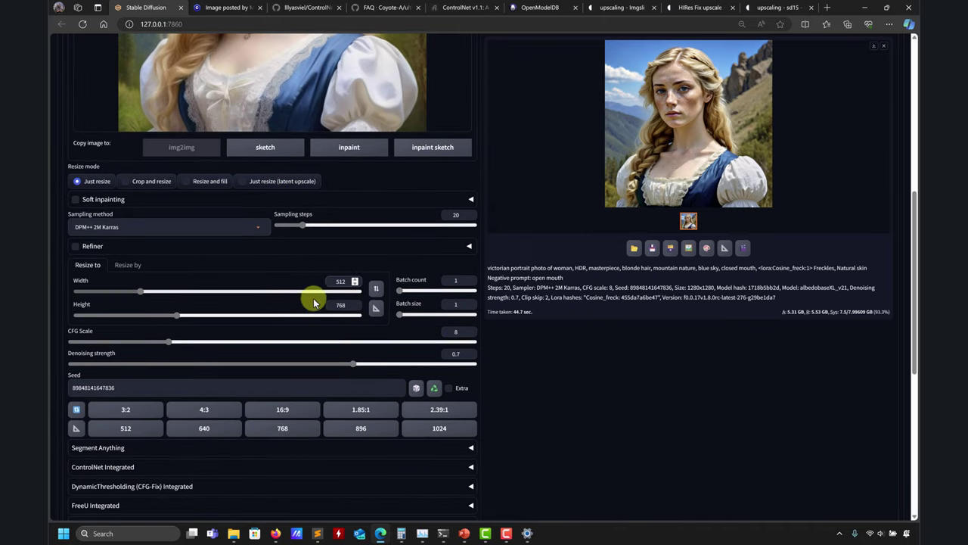
{"action": "left_click", "coordinate": [335, 304]}
{"action": "double_click", "coordinate": [324, 305]}
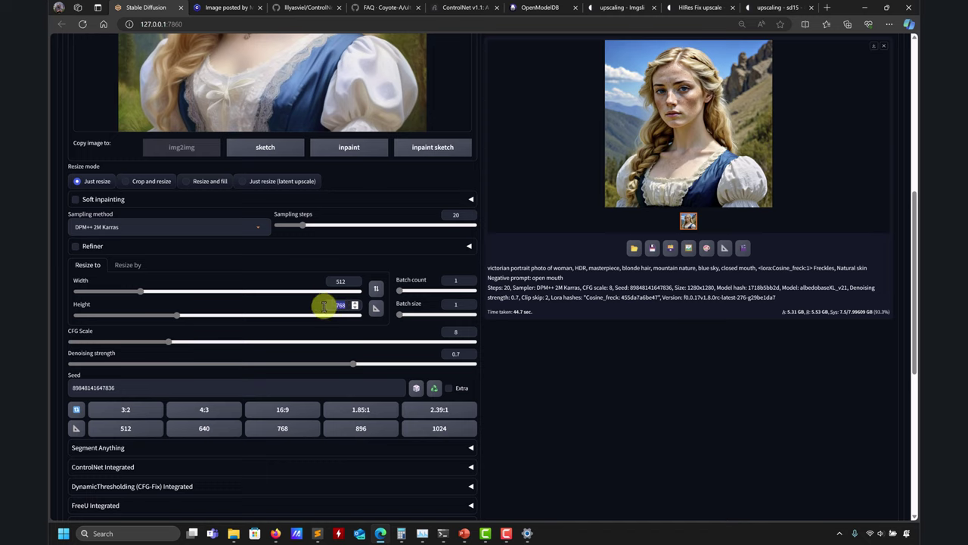
{"action": "type", "text": "512"}
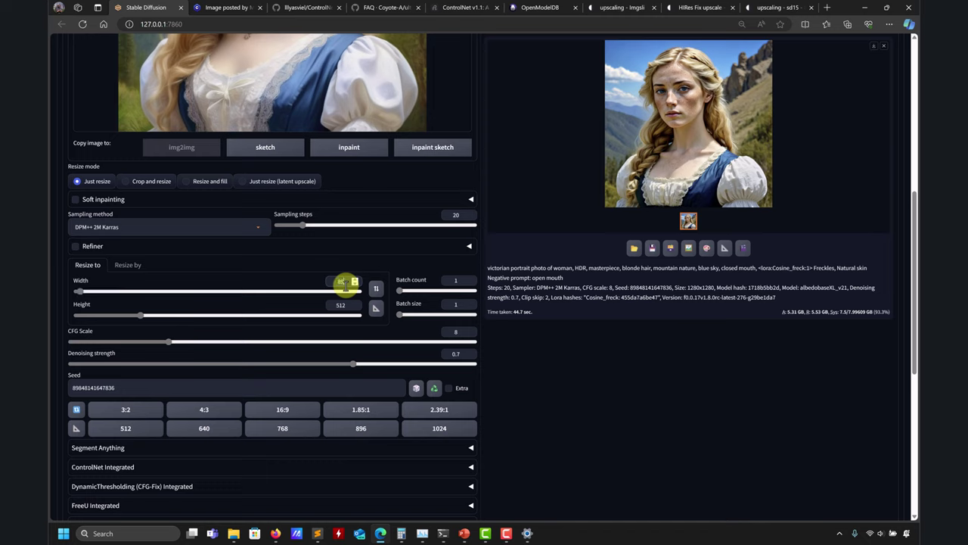
Set the tile width and height to 896 × 896, and select the scale factor value of the SD upscale script
{"action": "type", "text": "6"}
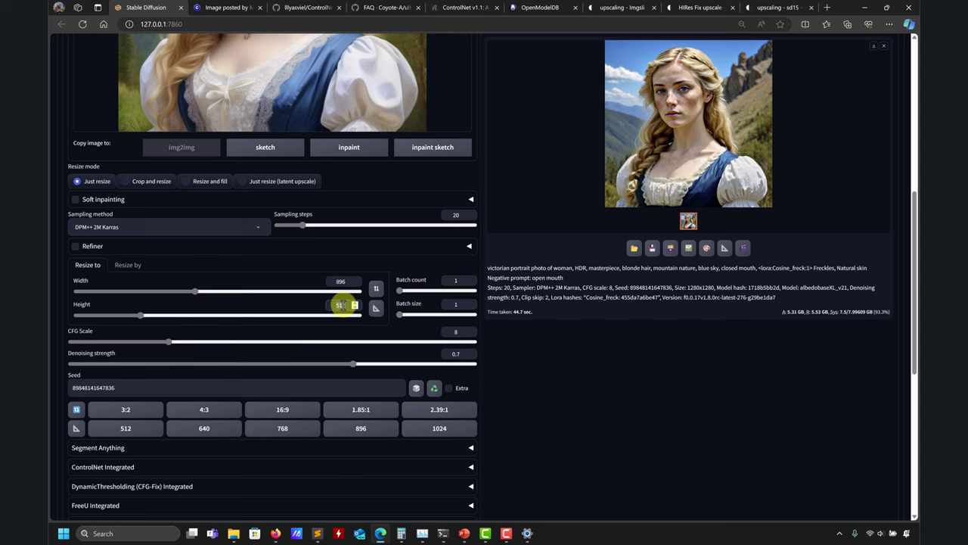
{"action": "type", "text": "896"}
{"action": "scroll", "coordinate": [399, 378], "scroll_direction": "down", "scroll_amount": 5}
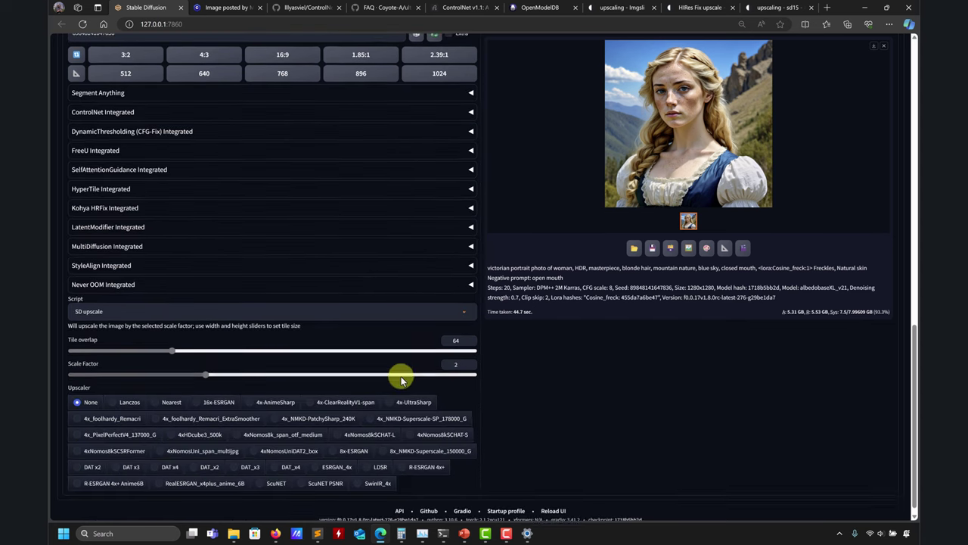
{"action": "double_click", "coordinate": [451, 354]}
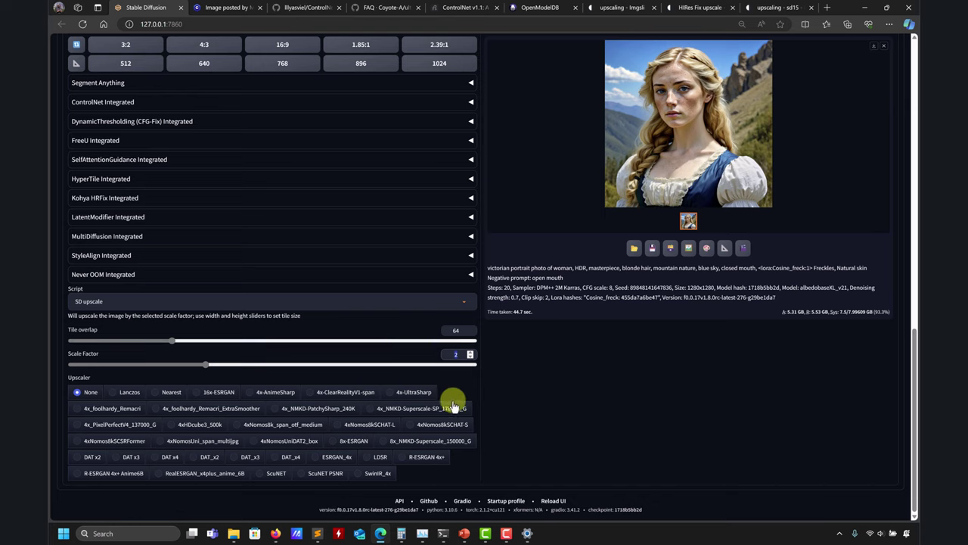
Choose 4x_foolhardy_Remacri as the SD upscale upscaler and generate the upscaled portrait
{"action": "left_click", "coordinate": [119, 410]}
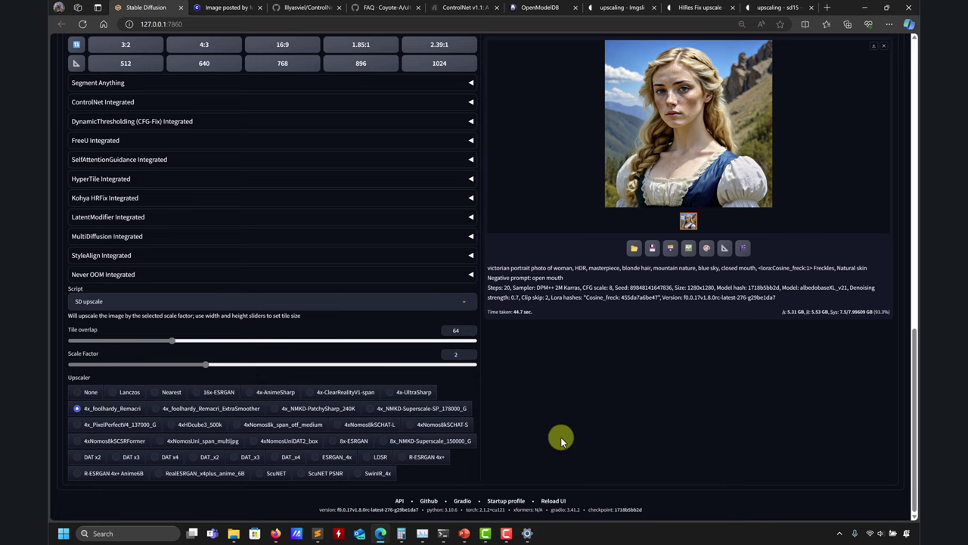
{"action": "scroll", "coordinate": [612, 422], "scroll_direction": "up", "scroll_amount": 15}
{"action": "left_click", "coordinate": [817, 103]}
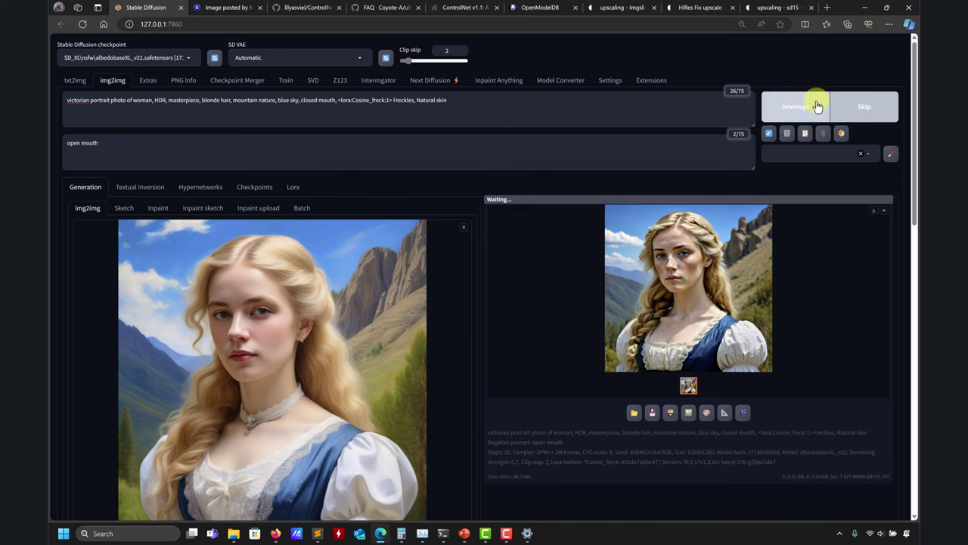
Check the tile count and batch progress of the running SD upscale in the command console, then return to the web interface
{"action": "left_click", "coordinate": [445, 534]}
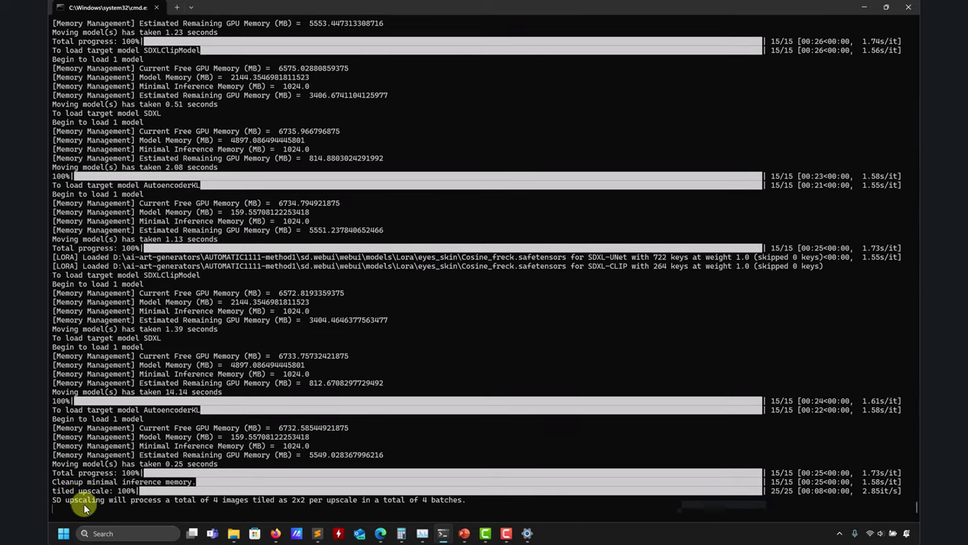
{"action": "scroll", "coordinate": [97, 482], "scroll_direction": "up", "scroll_amount": 1}
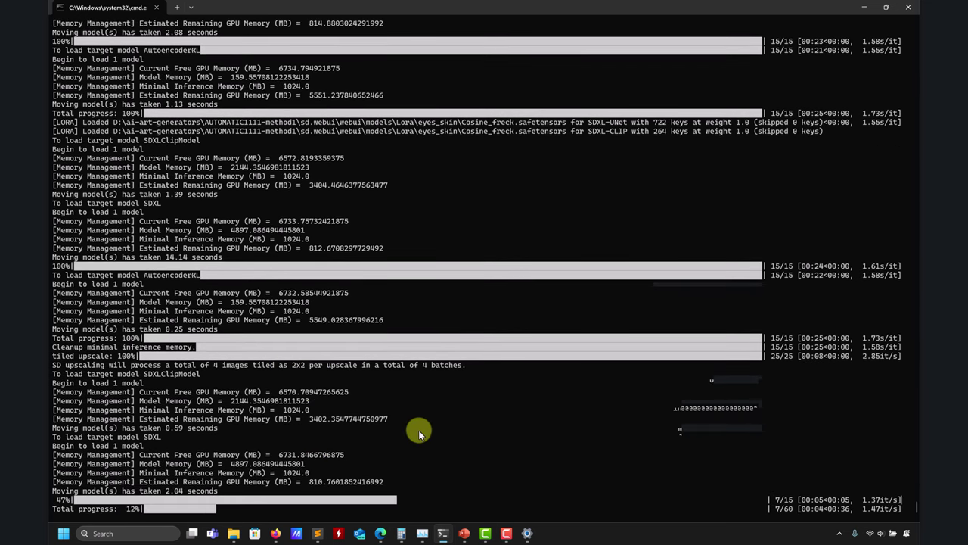
{"action": "left_click", "coordinate": [864, 8]}
{"action": "scroll", "coordinate": [466, 346], "scroll_direction": "down", "scroll_amount": 10}
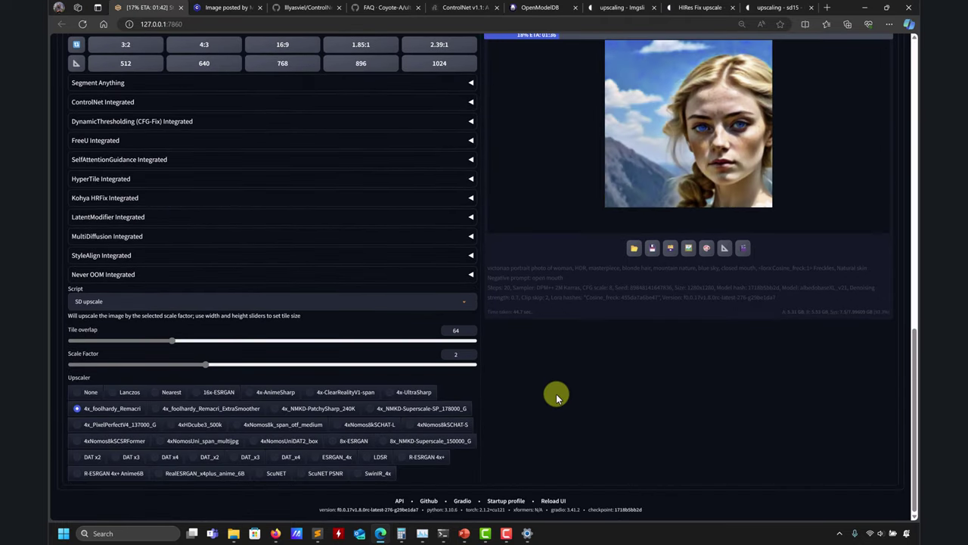
{"action": "left_click", "coordinate": [444, 533]}
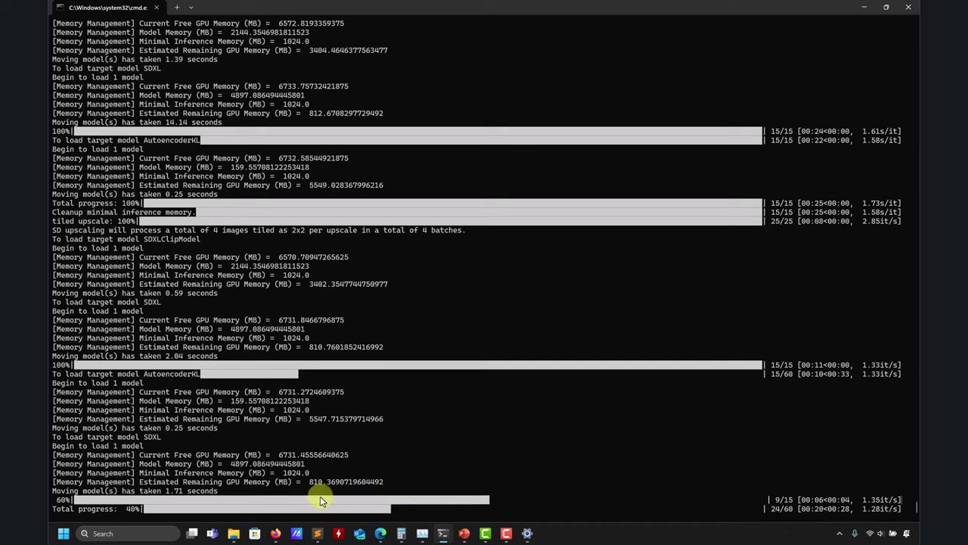
{"action": "left_click", "coordinate": [861, 6]}
Review the img2img resize dimensions, sampling and denoising settings while the tiled upscale runs
{"action": "scroll", "coordinate": [537, 291], "scroll_direction": "up", "scroll_amount": 6}
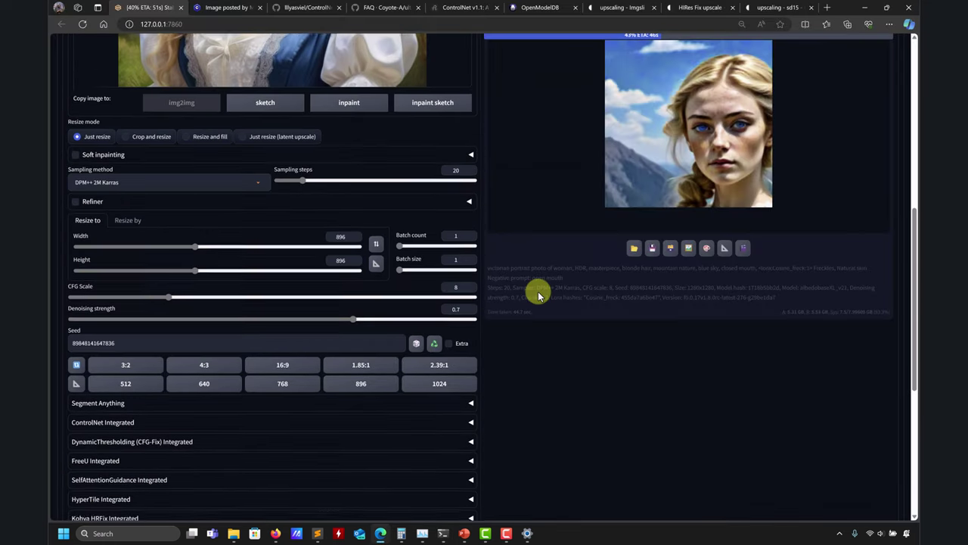
{"action": "scroll", "coordinate": [514, 430], "scroll_direction": "down", "scroll_amount": 1}
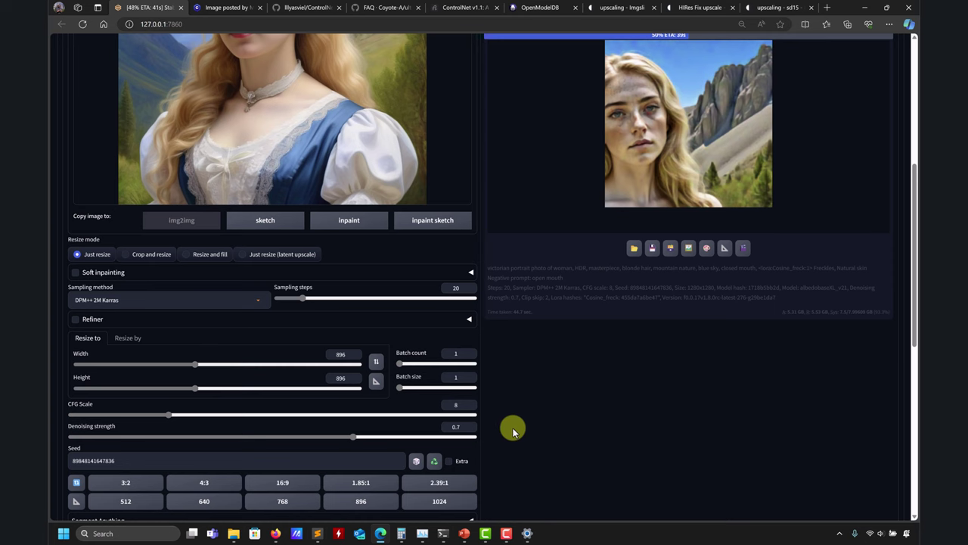
{"action": "scroll", "coordinate": [513, 431], "scroll_direction": "down", "scroll_amount": 2}
{"action": "scroll", "coordinate": [513, 430], "scroll_direction": "up", "scroll_amount": 4}
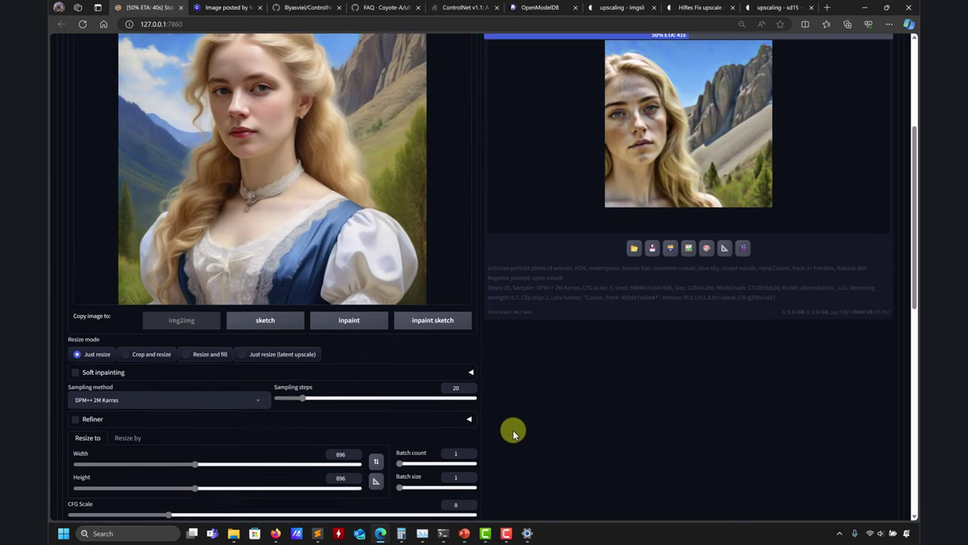
{"action": "scroll", "coordinate": [513, 430], "scroll_direction": "down", "scroll_amount": 1}
{"action": "scroll", "coordinate": [516, 426], "scroll_direction": "down", "scroll_amount": 2}
{"action": "scroll", "coordinate": [515, 426], "scroll_direction": "up", "scroll_amount": 4}
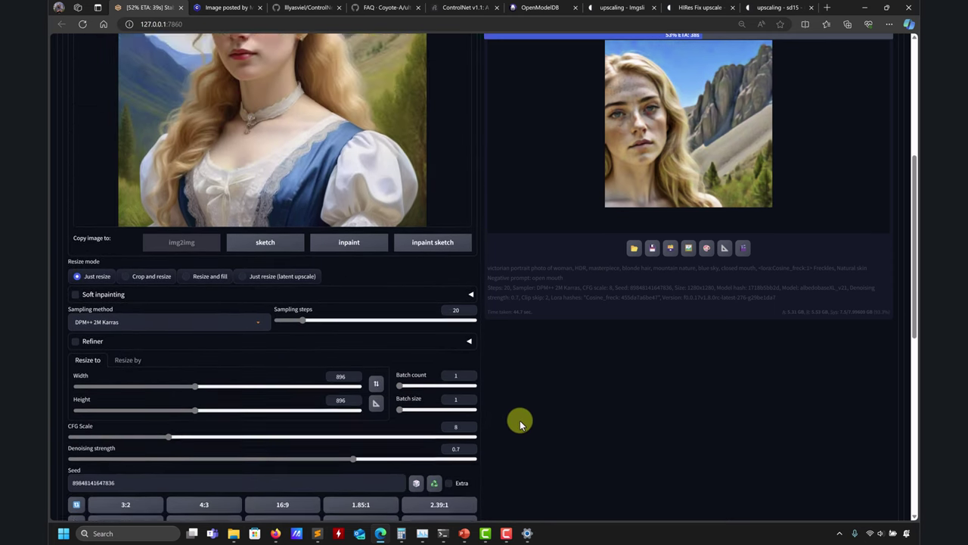
{"action": "scroll", "coordinate": [522, 416], "scroll_direction": "down", "scroll_amount": 2}
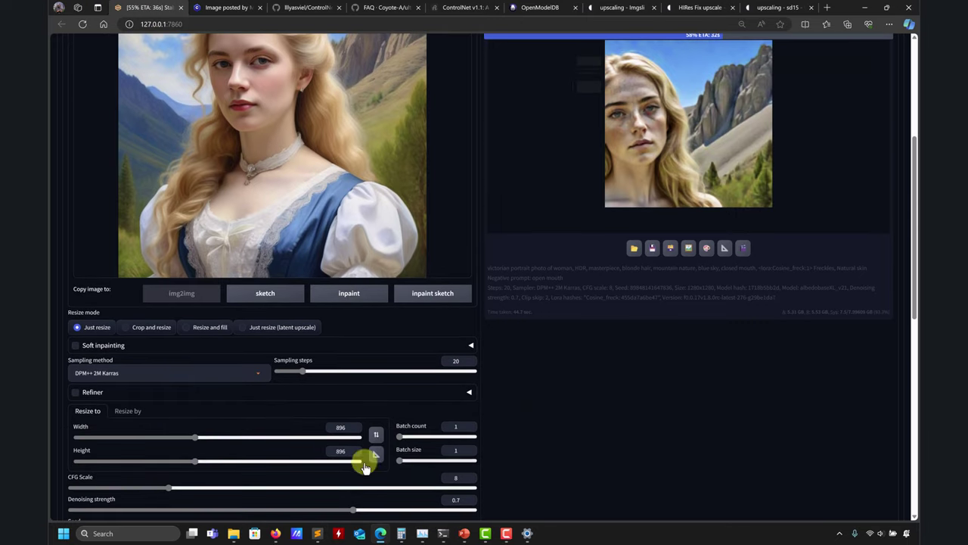
{"action": "scroll", "coordinate": [627, 450], "scroll_direction": "up", "scroll_amount": 4}
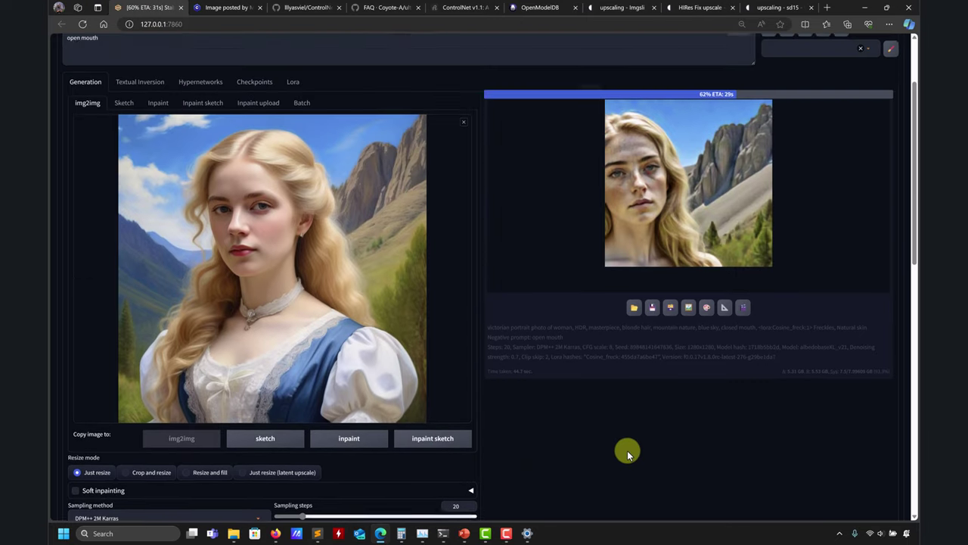
Browse the settings categories, from the img2img options through postprocessing to the uncategorized entries
{"action": "left_click", "coordinate": [612, 80]}
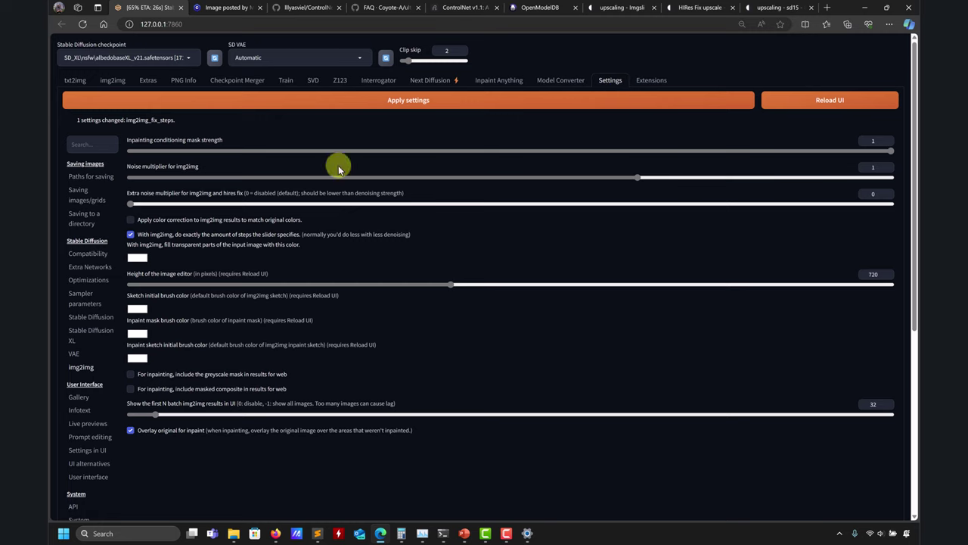
{"action": "scroll", "coordinate": [83, 206], "scroll_direction": "down", "scroll_amount": 5}
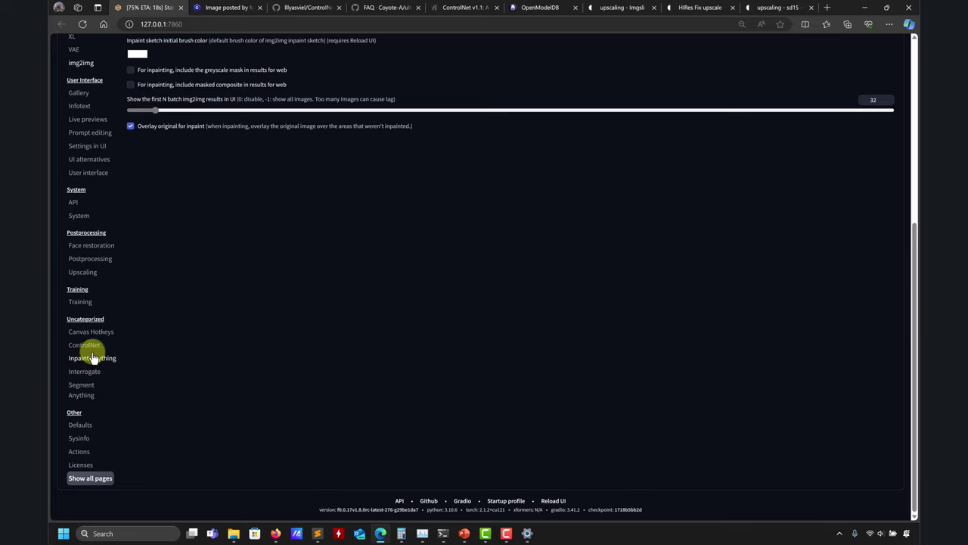
{"action": "scroll", "coordinate": [99, 292], "scroll_direction": "up", "scroll_amount": 3}
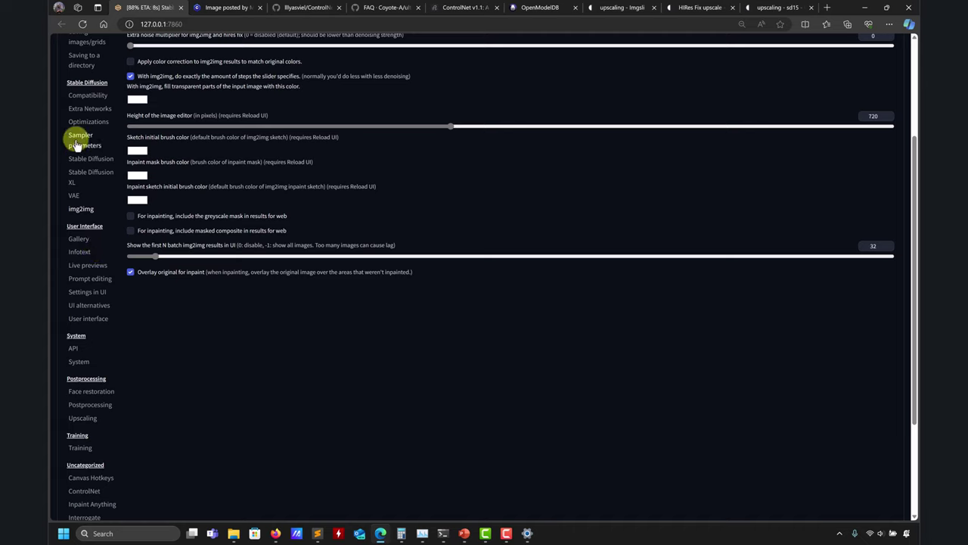
{"action": "scroll", "coordinate": [82, 125], "scroll_direction": "up", "scroll_amount": 1}
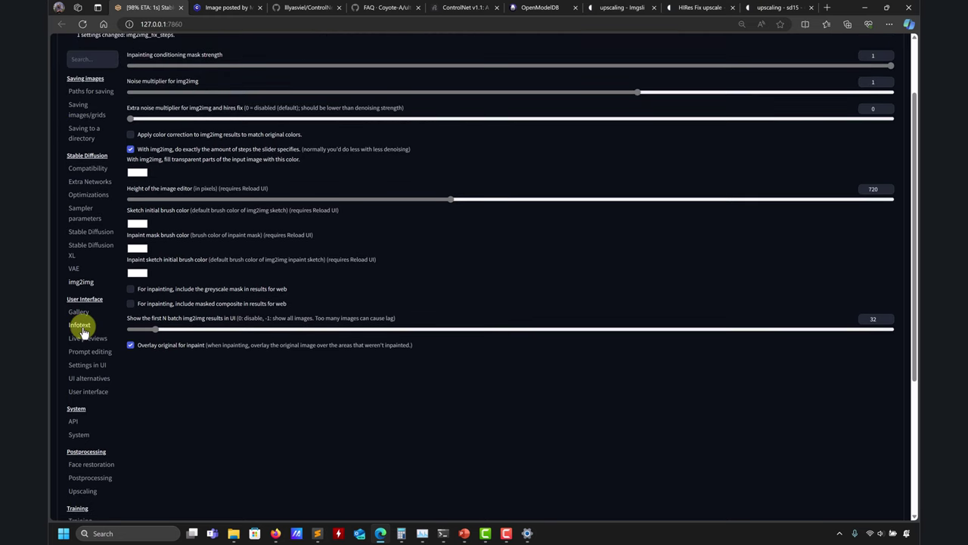
{"action": "scroll", "coordinate": [92, 345], "scroll_direction": "down", "scroll_amount": 2}
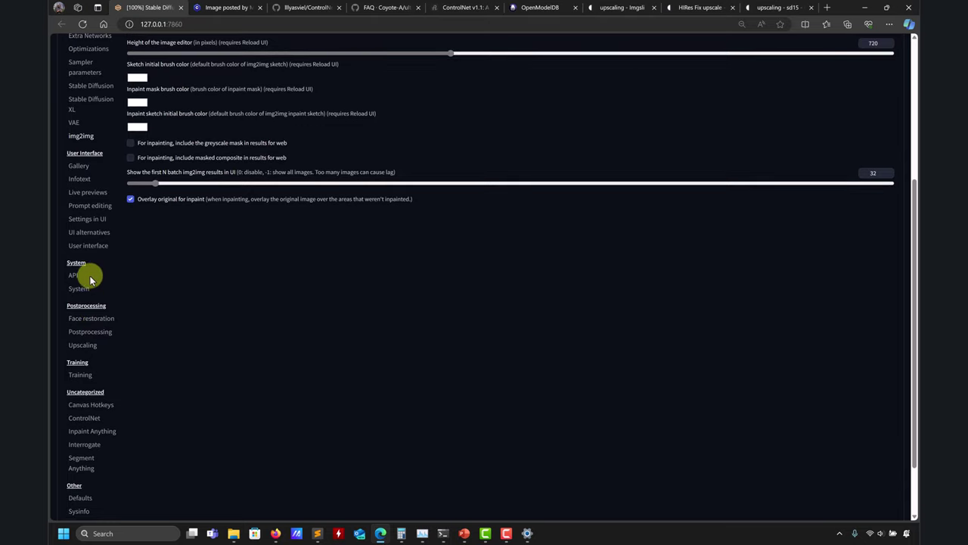
{"action": "scroll", "coordinate": [123, 321], "scroll_direction": "down", "scroll_amount": 1}
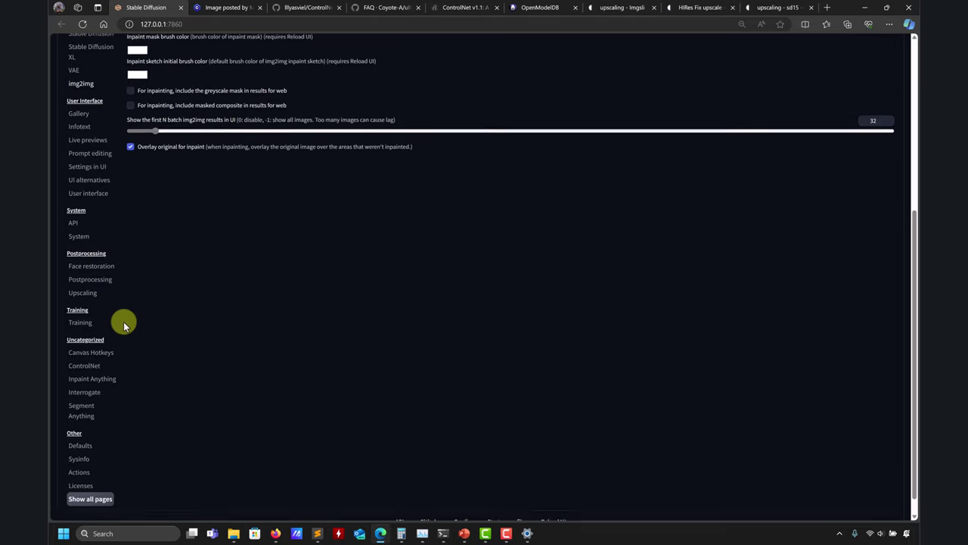
{"action": "scroll", "coordinate": [124, 324], "scroll_direction": "up", "scroll_amount": 4}
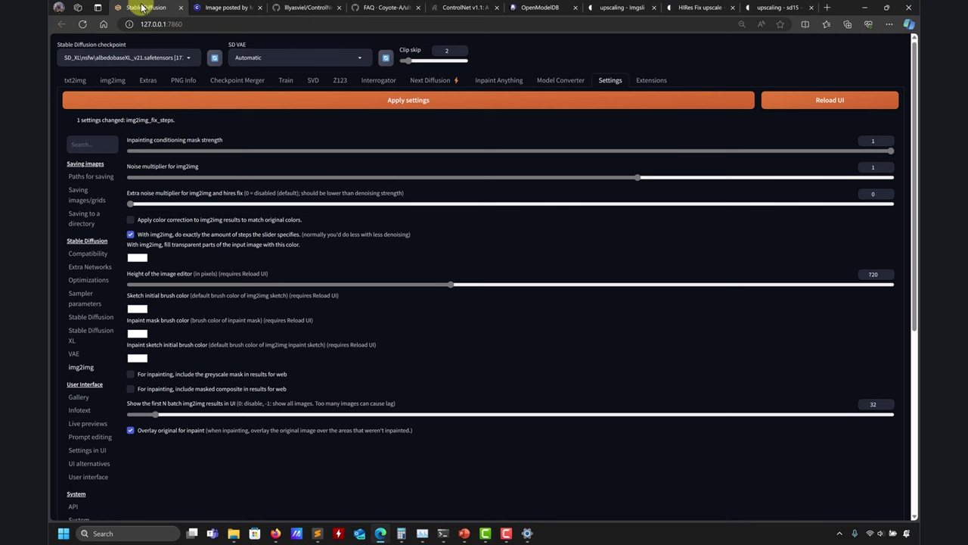
Return to img2img and examine the upscaled portrait enlarged, along with the generation settings used for it
{"action": "left_click", "coordinate": [112, 80]}
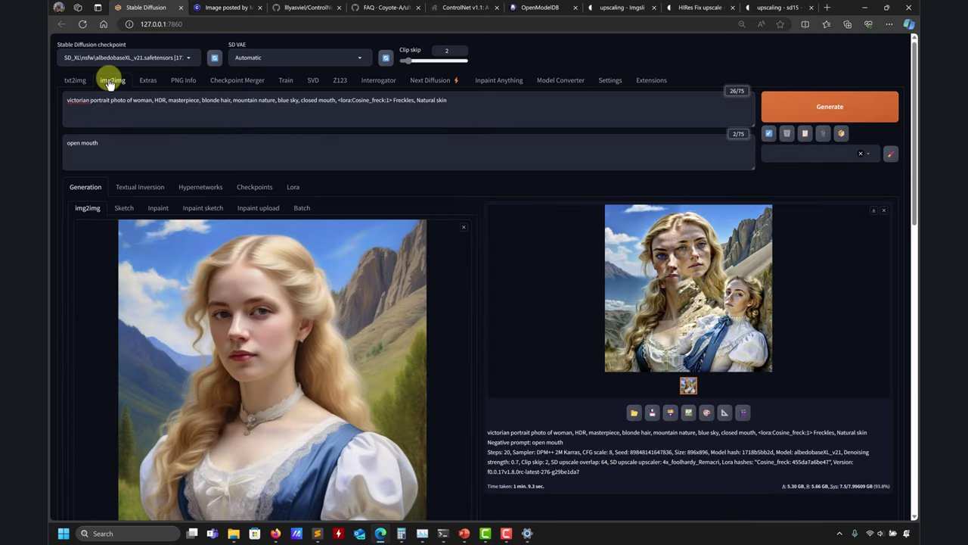
{"action": "left_click", "coordinate": [762, 299]}
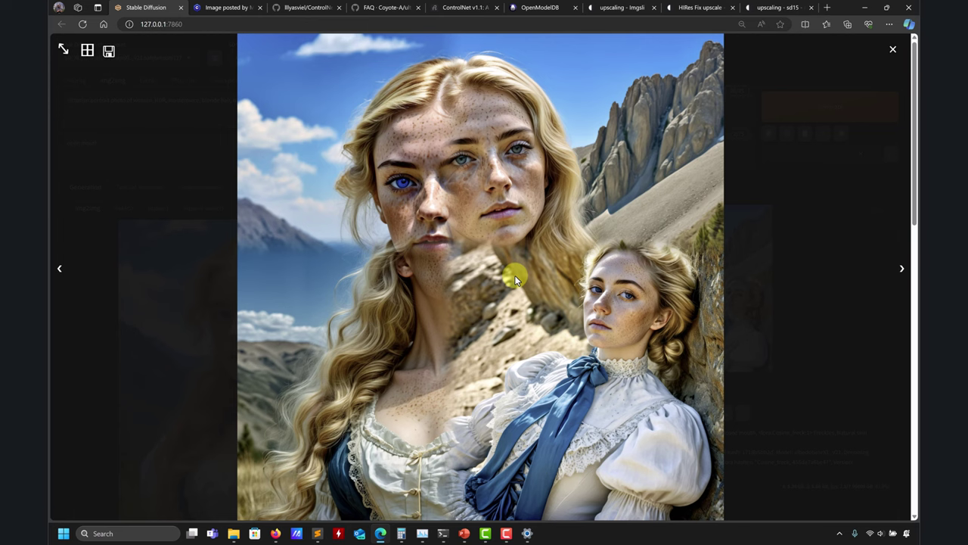
{"action": "left_click", "coordinate": [892, 50]}
{"action": "scroll", "coordinate": [454, 356], "scroll_direction": "down", "scroll_amount": 3}
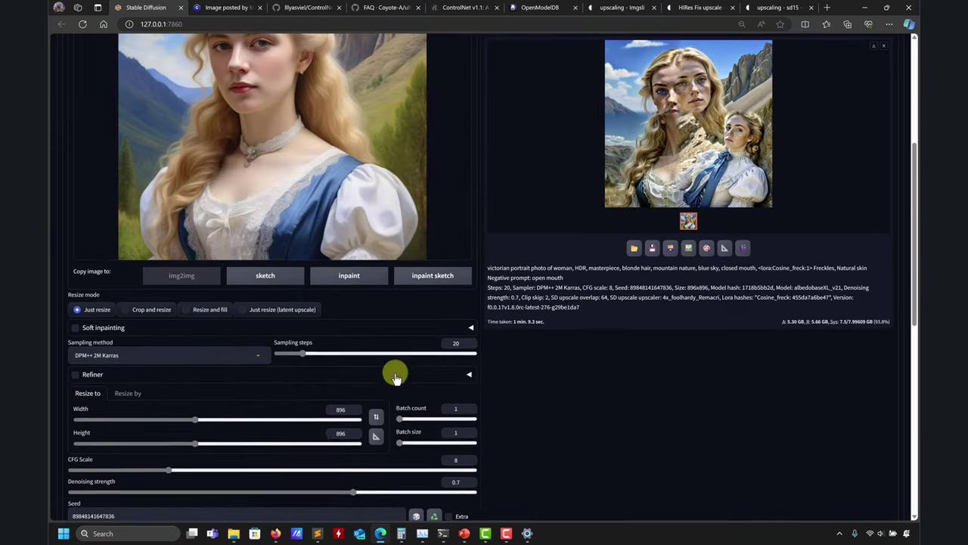
{"action": "scroll", "coordinate": [395, 377], "scroll_direction": "down", "scroll_amount": 2}
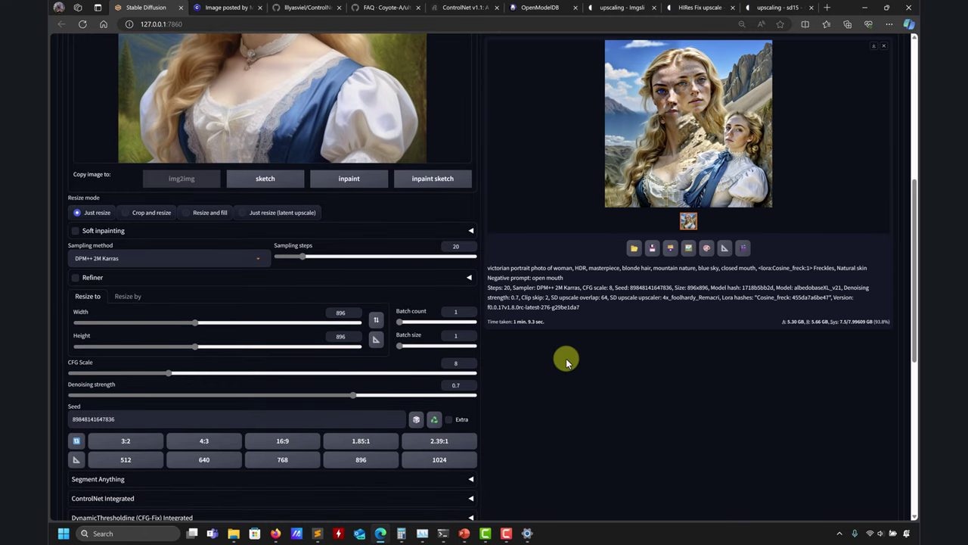
{"action": "scroll", "coordinate": [567, 362], "scroll_direction": "up", "scroll_amount": 1}
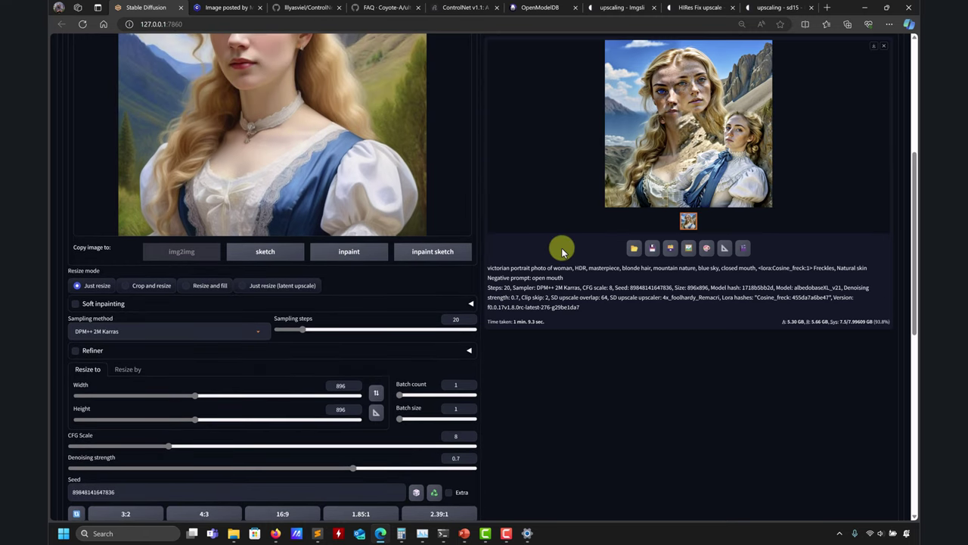
{"action": "left_click", "coordinate": [708, 115]}
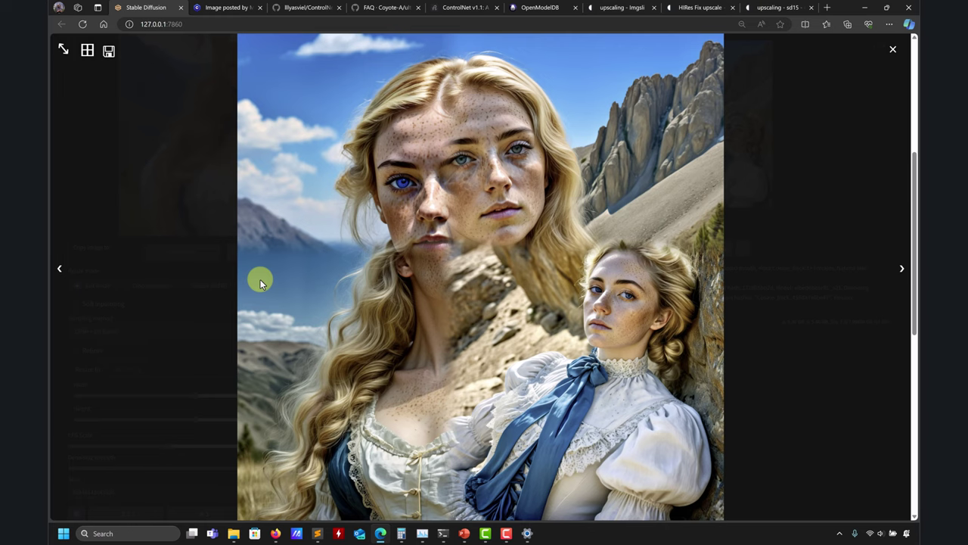
{"action": "left_click", "coordinate": [892, 48]}
Set the denoising strength to 0.5 and generate the SD upscale again
{"action": "scroll", "coordinate": [598, 282], "scroll_direction": "down", "scroll_amount": 2}
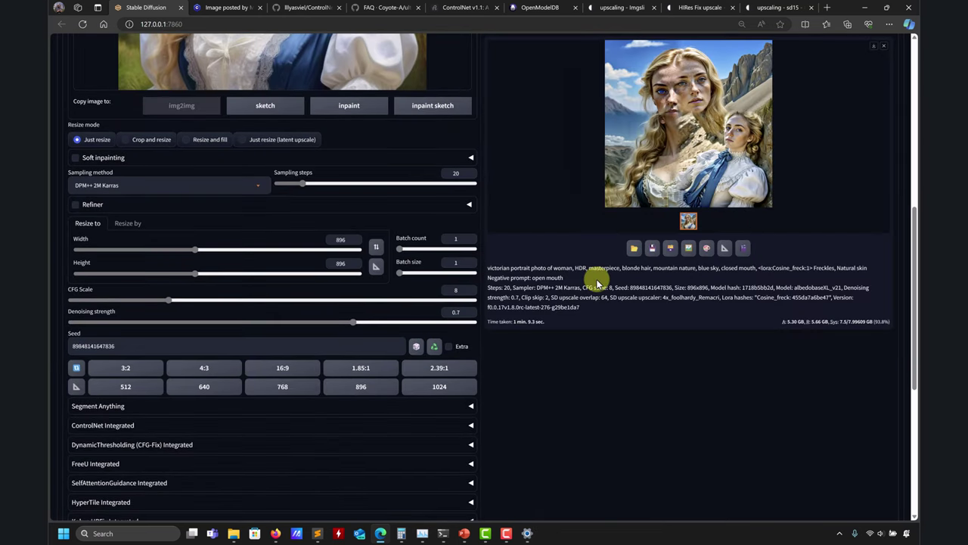
{"action": "double_click", "coordinate": [456, 312]}
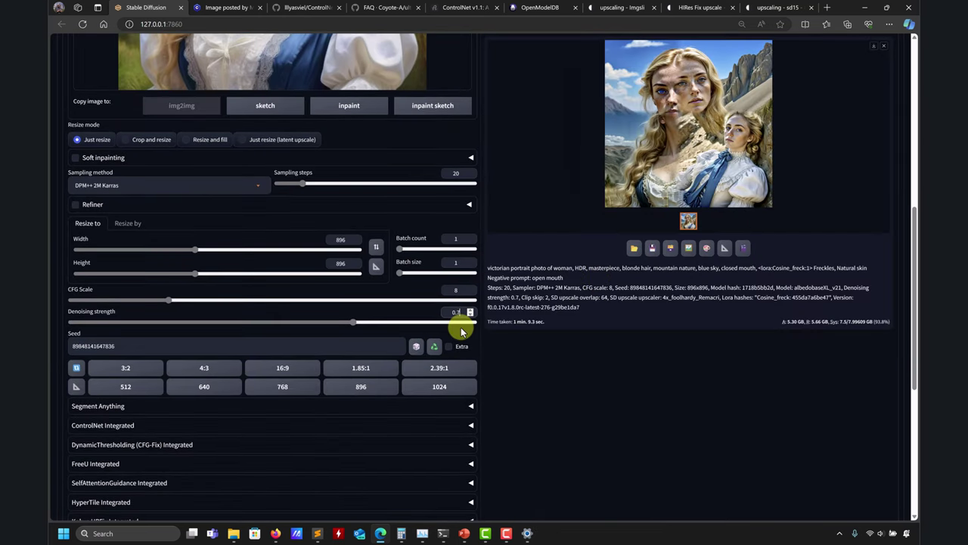
{"action": "type", "text": "0.5"}
{"action": "scroll", "coordinate": [638, 331], "scroll_direction": "up", "scroll_amount": 10}
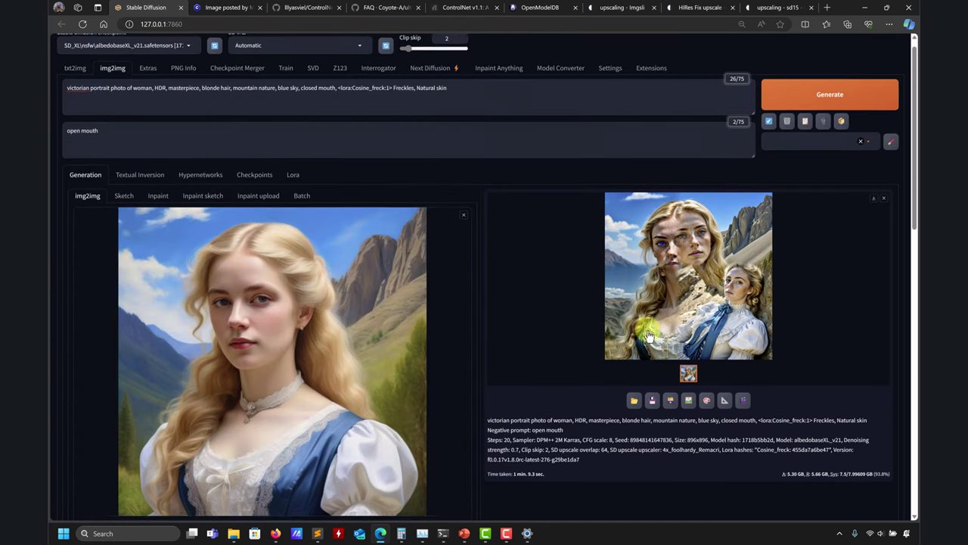
{"action": "left_click", "coordinate": [807, 104]}
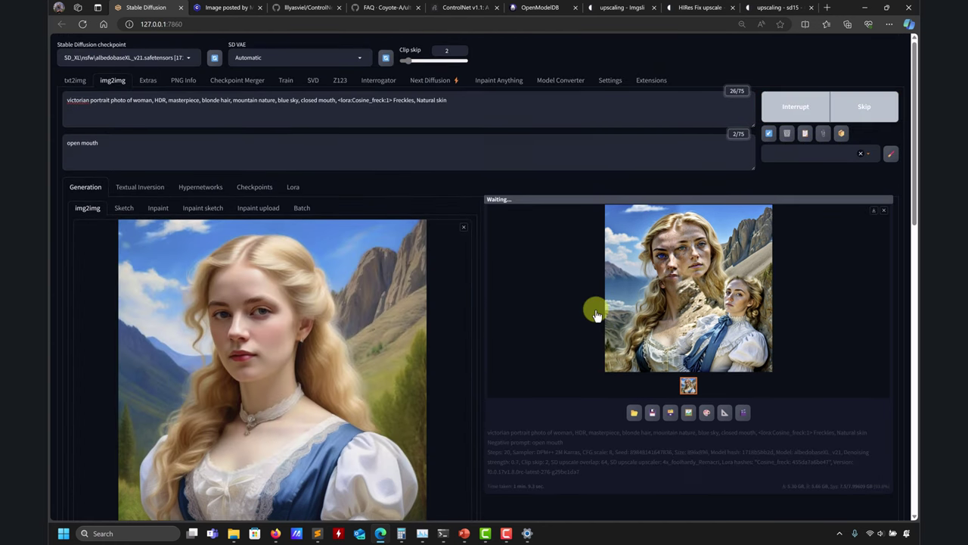
Examine the previous upscale result enlarged while the new generation runs, and close the view
{"action": "left_click", "coordinate": [661, 299]}
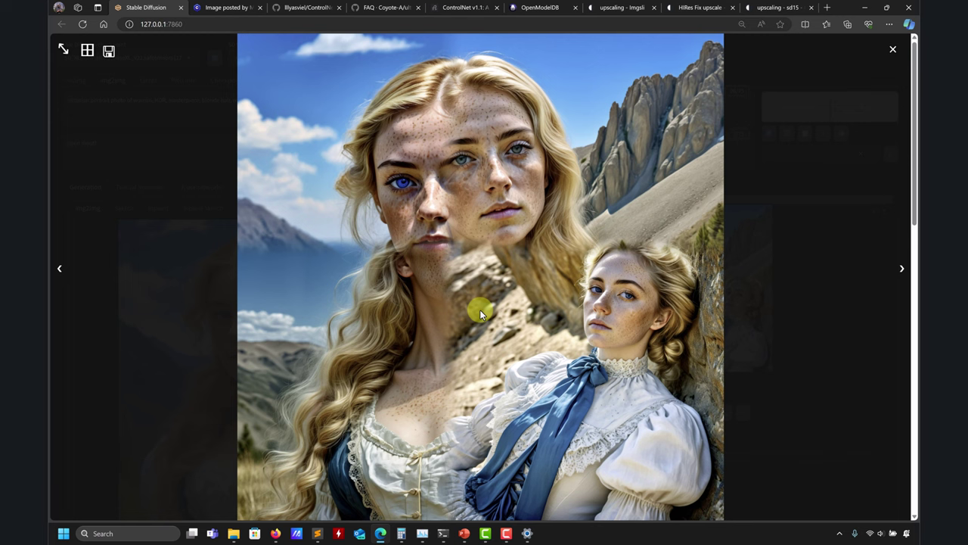
{"action": "left_click", "coordinate": [892, 49]}
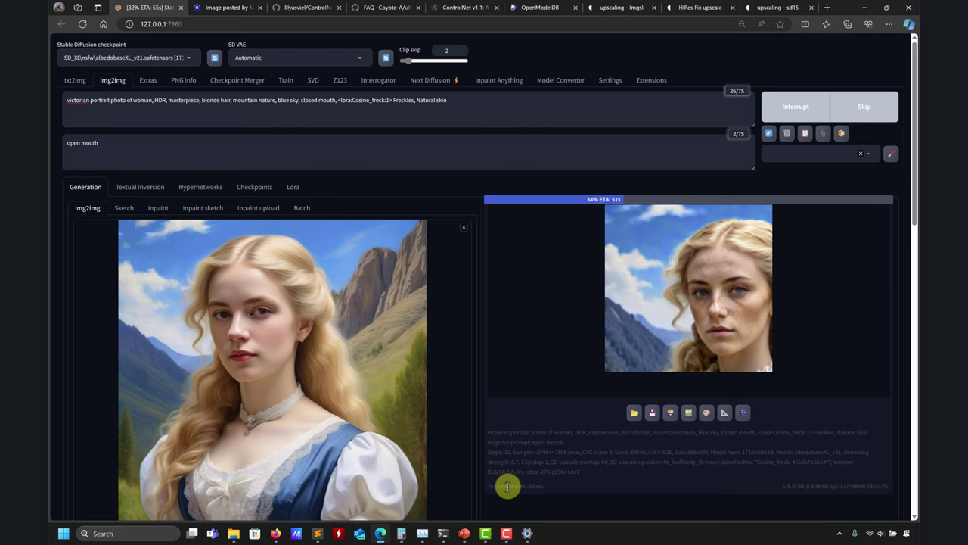
Follow the running generation until it finishes and open the new upscaled portrait enlarged to inspect its details
{"action": "scroll", "coordinate": [507, 486], "scroll_direction": "down", "scroll_amount": 1}
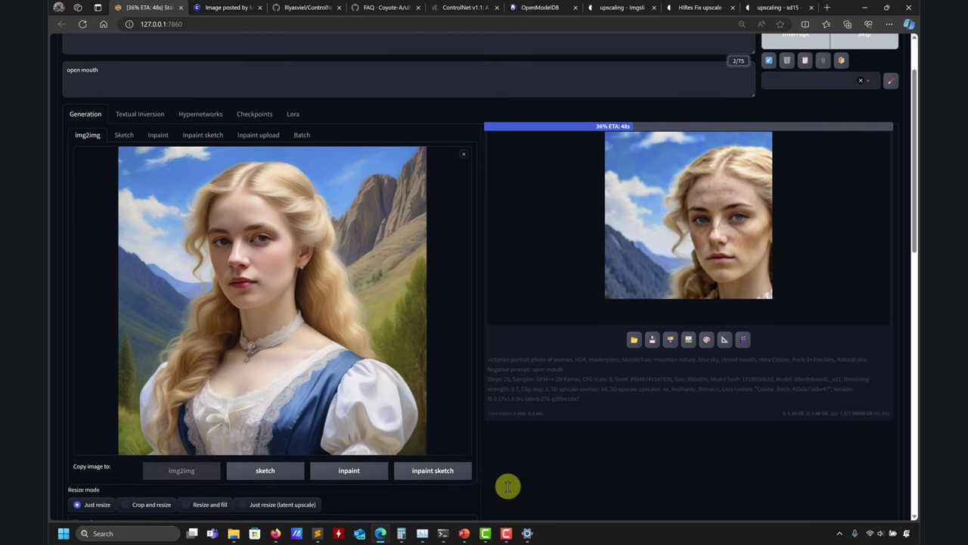
{"action": "scroll", "coordinate": [507, 486], "scroll_direction": "down", "scroll_amount": 2}
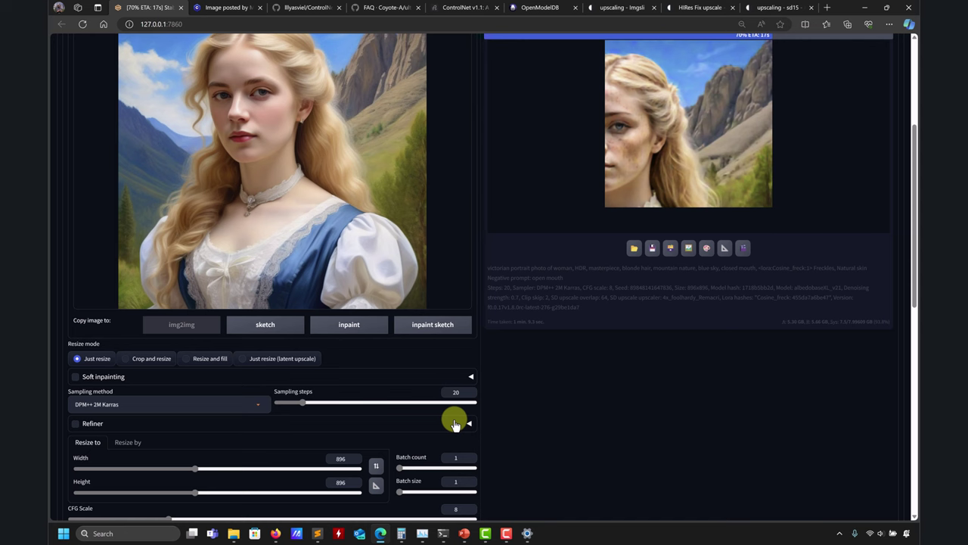
{"action": "scroll", "coordinate": [526, 416], "scroll_direction": "down", "scroll_amount": 2}
{"action": "scroll", "coordinate": [529, 415], "scroll_direction": "up", "scroll_amount": 5}
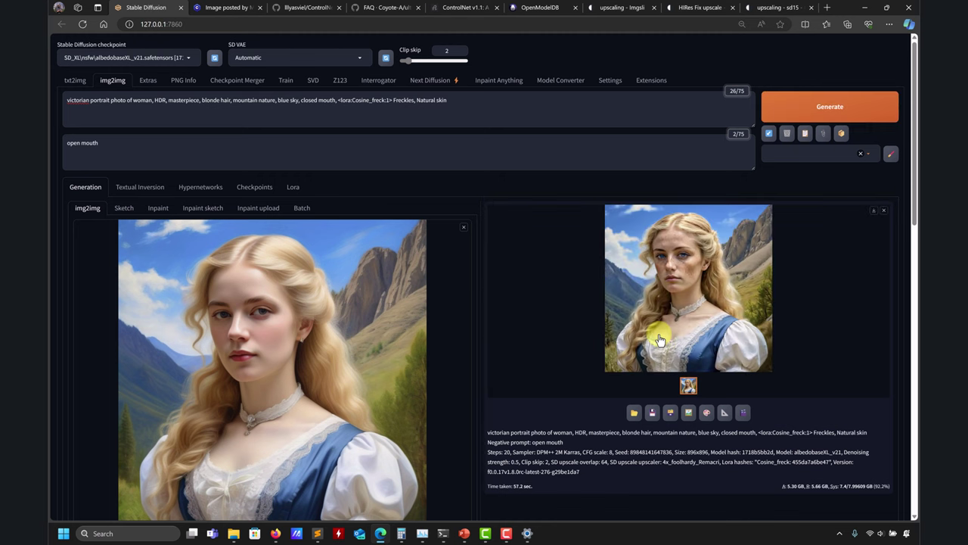
{"action": "left_click", "coordinate": [675, 326]}
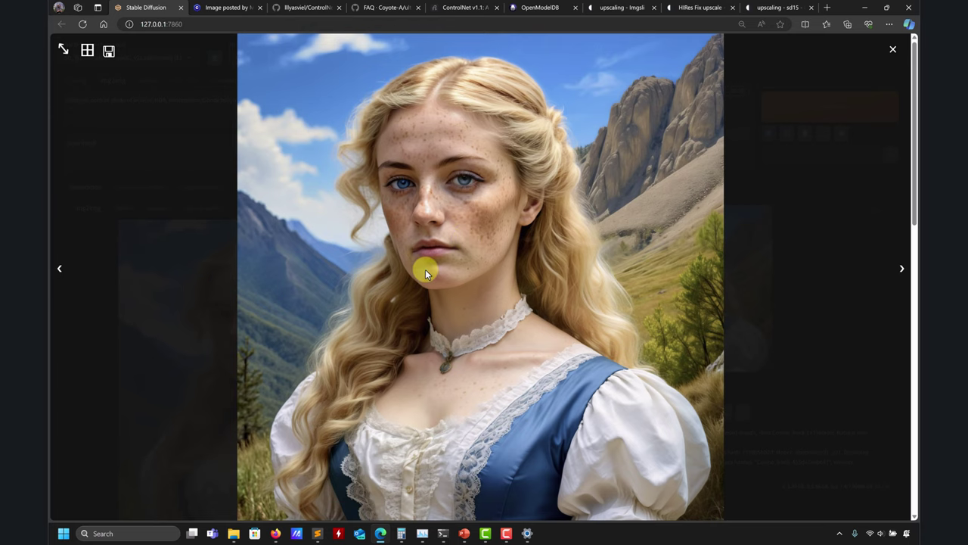
Close the enlarged preview and open the newest upscaled image, 00013, from the 2024-03-10 output folder in a maximized image viewer
{"action": "left_click", "coordinate": [891, 49]}
{"action": "mouse_move", "coordinate": [234, 534]}
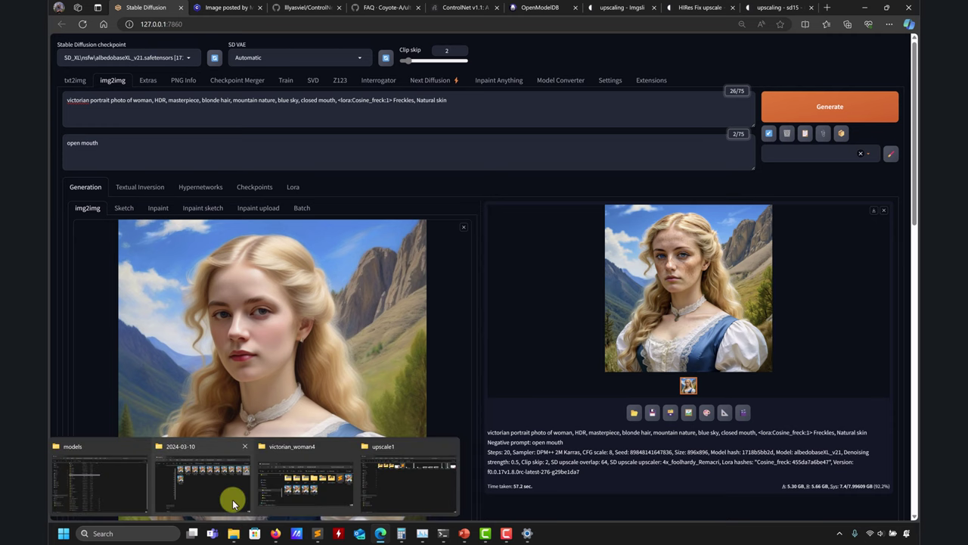
{"action": "left_click", "coordinate": [232, 498]}
{"action": "double_click", "coordinate": [301, 261]}
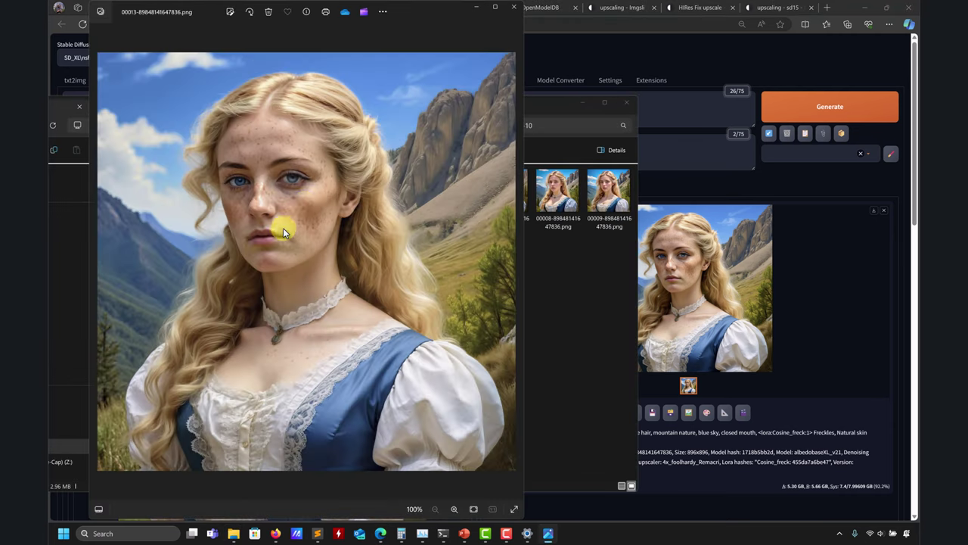
{"action": "left_click", "coordinate": [494, 7]}
Examine the mouth, freckles and face of the upscaled portrait at high magnification, and close the viewer and the output folder
{"action": "scroll", "coordinate": [396, 263], "scroll_direction": "up", "scroll_amount": 5}
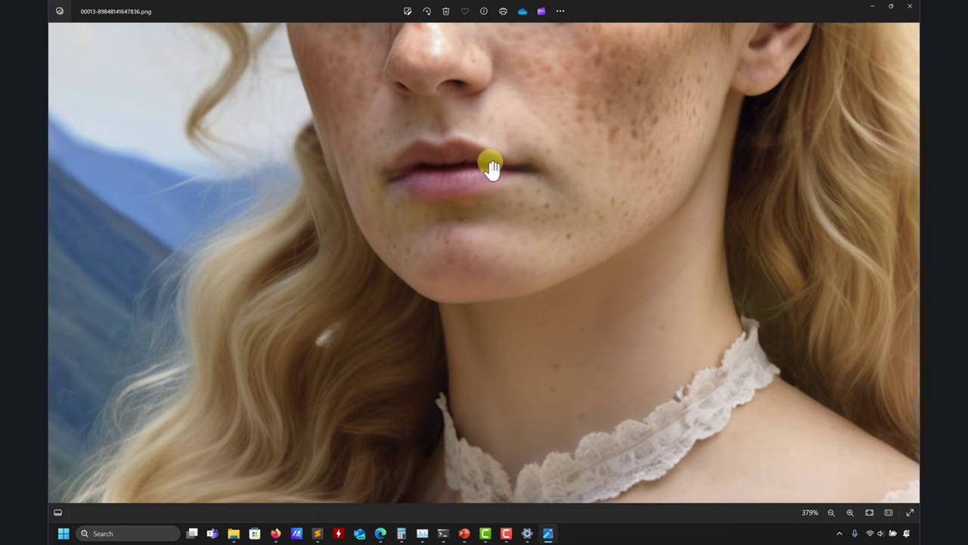
{"action": "scroll", "coordinate": [492, 168], "scroll_direction": "down", "scroll_amount": 5}
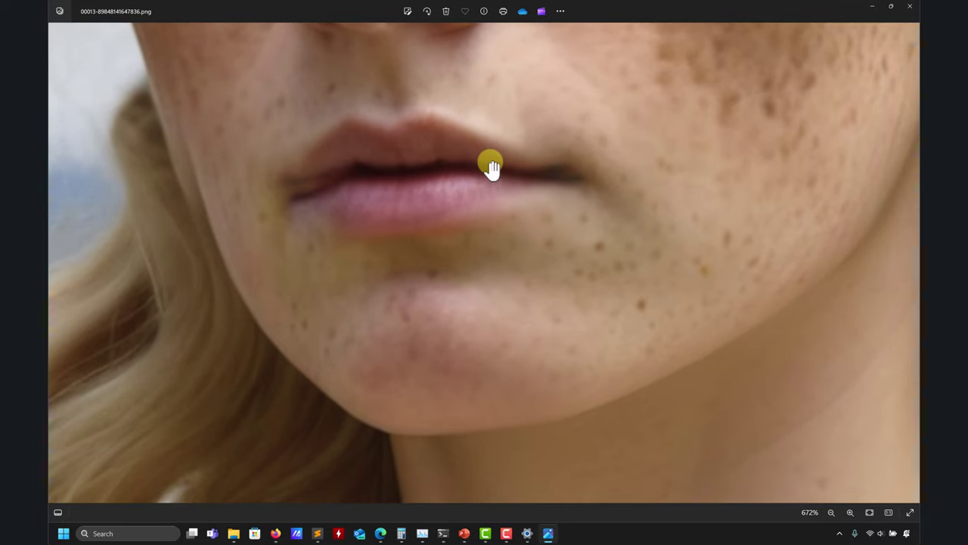
{"action": "scroll", "coordinate": [522, 144], "scroll_direction": "down", "scroll_amount": 2}
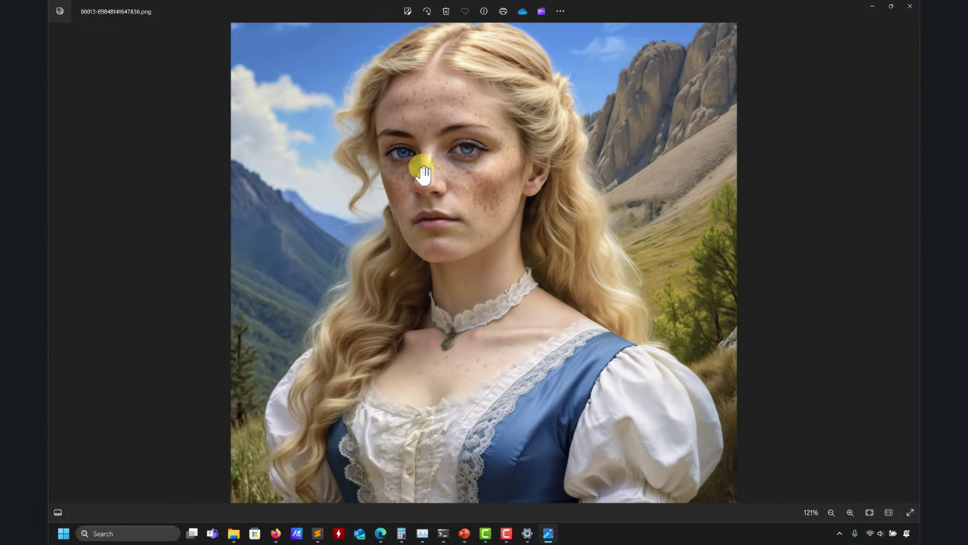
{"action": "scroll", "coordinate": [412, 166], "scroll_direction": "up", "scroll_amount": 5}
{"action": "scroll", "coordinate": [540, 117], "scroll_direction": "down", "scroll_amount": 6}
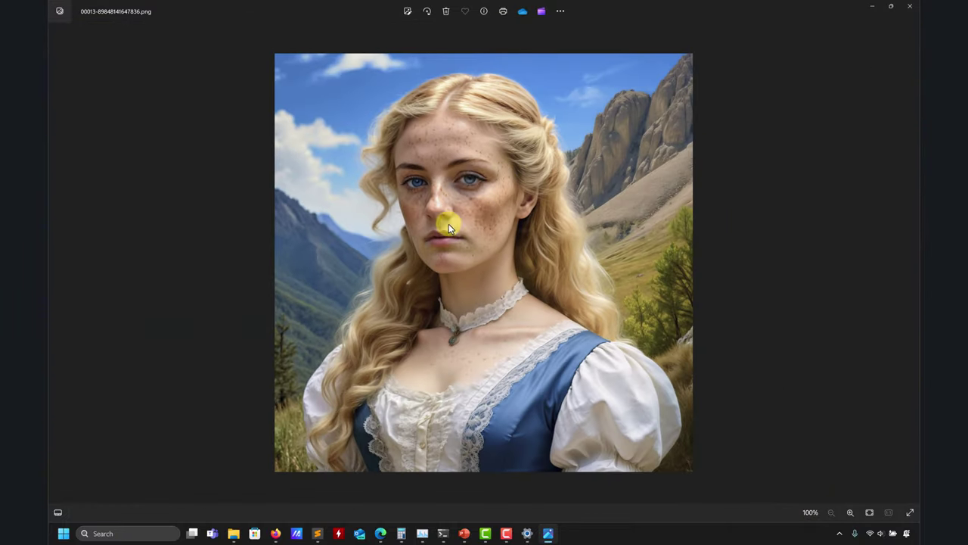
{"action": "scroll", "coordinate": [445, 222], "scroll_direction": "up", "scroll_amount": 6}
{"action": "scroll", "coordinate": [323, 252], "scroll_direction": "down", "scroll_amount": 5}
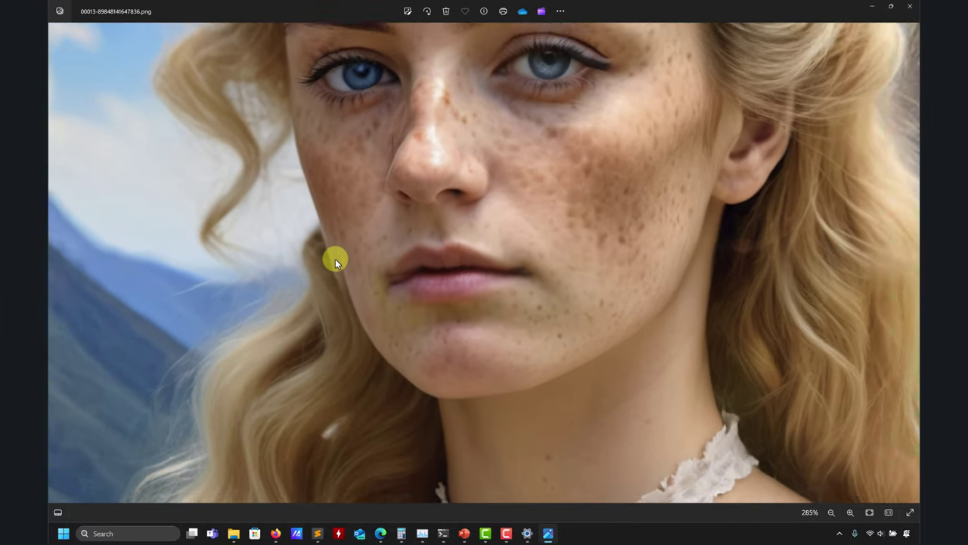
{"action": "scroll", "coordinate": [559, 405], "scroll_direction": "down", "scroll_amount": 1}
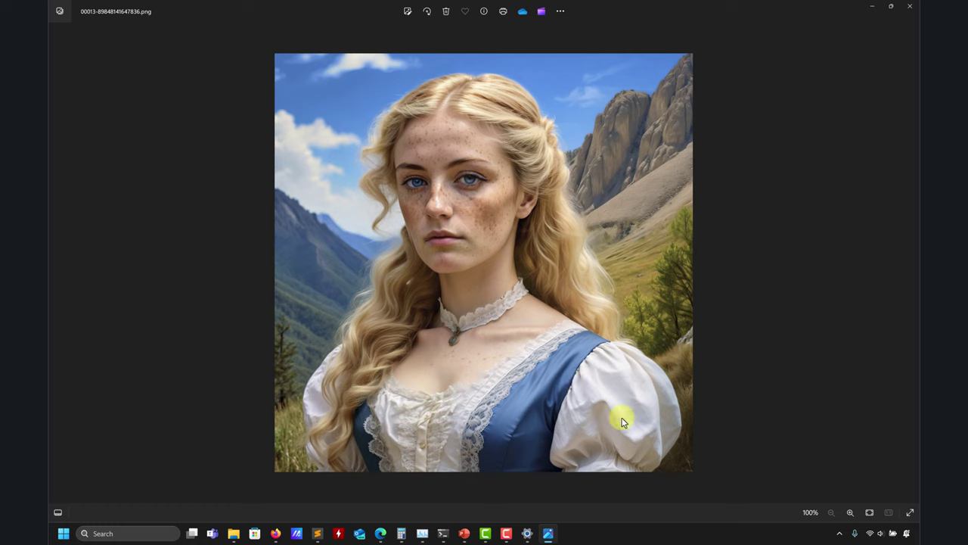
{"action": "left_click", "coordinate": [913, 9]}
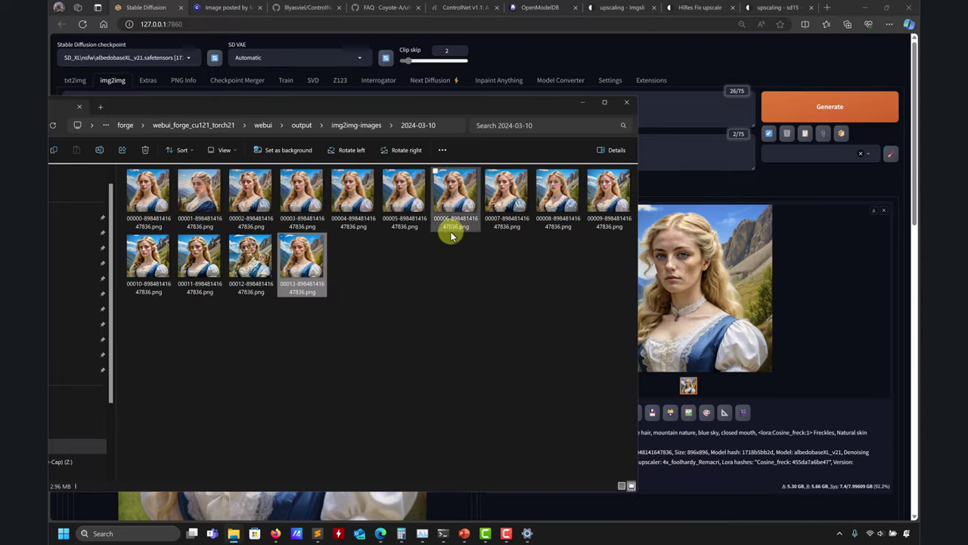
{"action": "left_click", "coordinate": [584, 104]}
Switch the img2img script to Ultimate SD upscale and select the 4x_foolhardy_Remacri upscaler
{"action": "scroll", "coordinate": [600, 307], "scroll_direction": "down", "scroll_amount": 15}
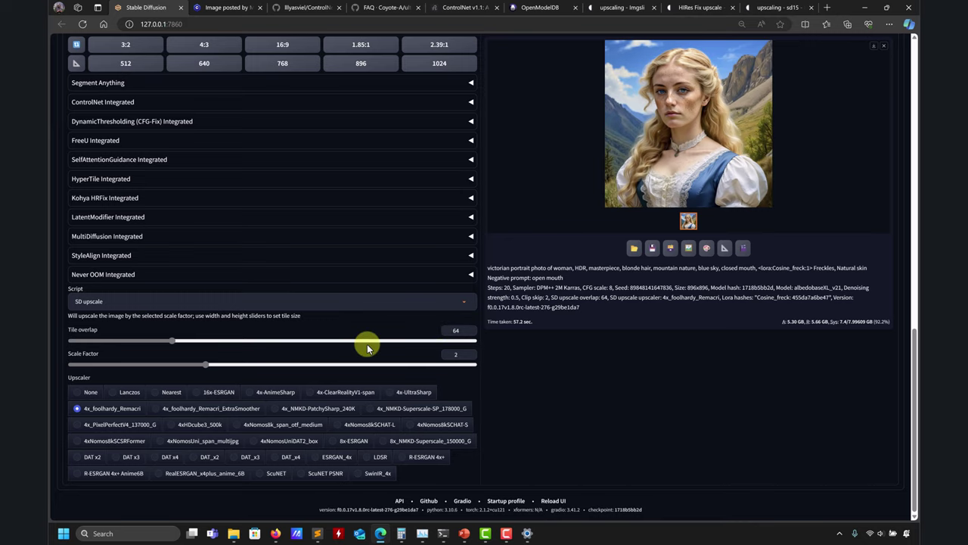
{"action": "scroll", "coordinate": [446, 199], "scroll_direction": "up", "scroll_amount": 3}
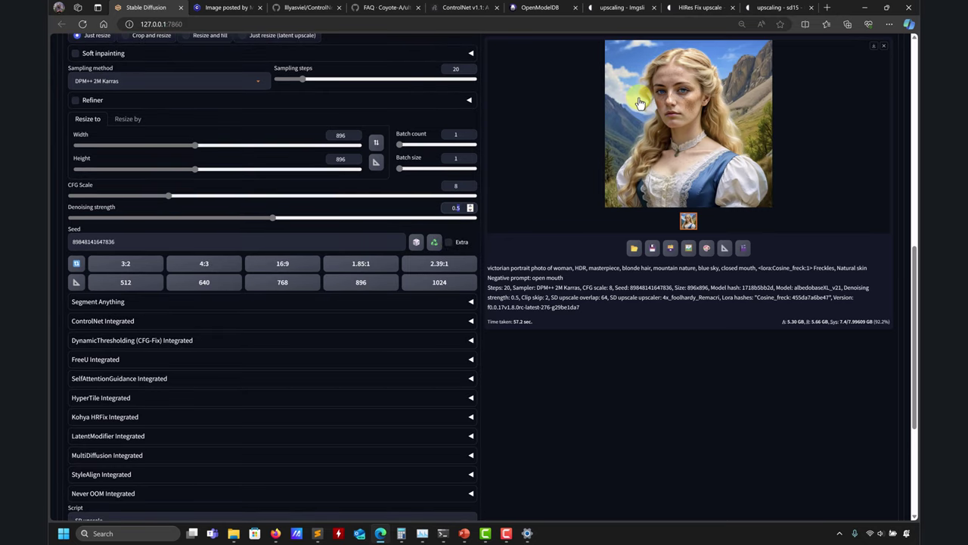
{"action": "scroll", "coordinate": [389, 161], "scroll_direction": "up", "scroll_amount": 5}
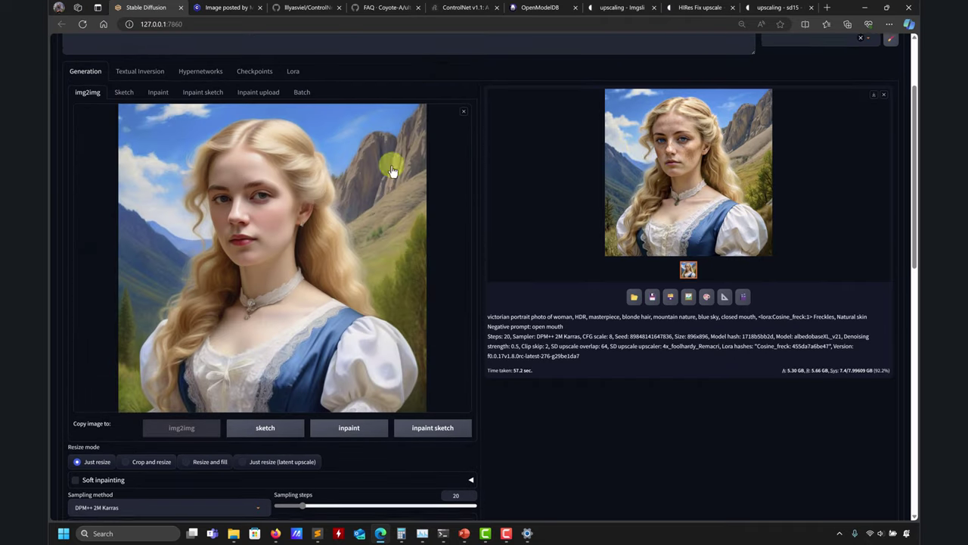
{"action": "scroll", "coordinate": [453, 385], "scroll_direction": "down", "scroll_amount": 10}
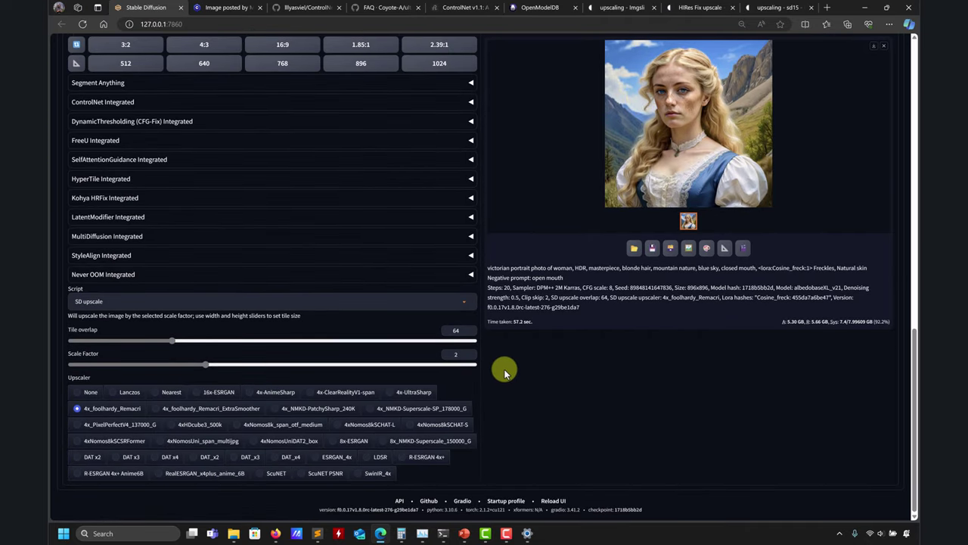
{"action": "left_click", "coordinate": [463, 301]}
{"action": "left_click", "coordinate": [101, 289]}
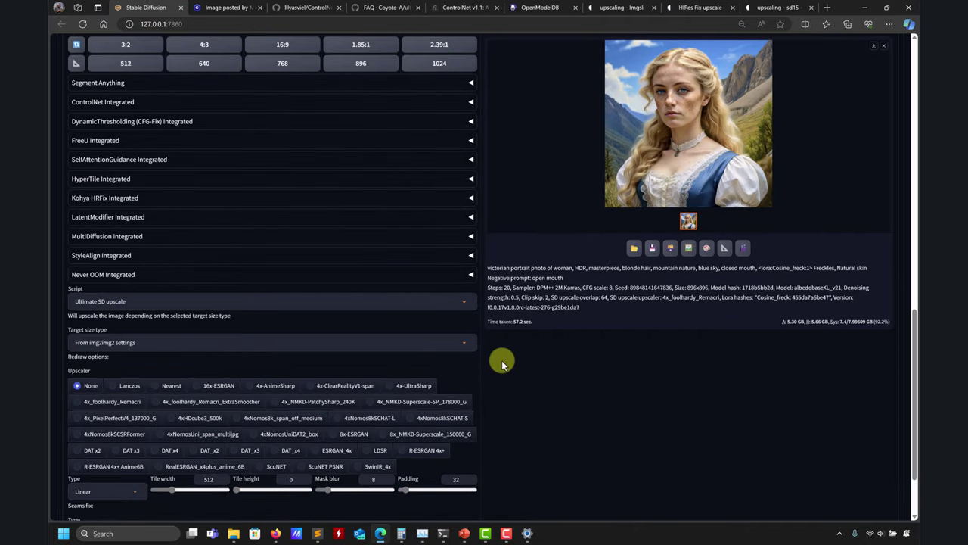
{"action": "scroll", "coordinate": [524, 376], "scroll_direction": "down", "scroll_amount": 1}
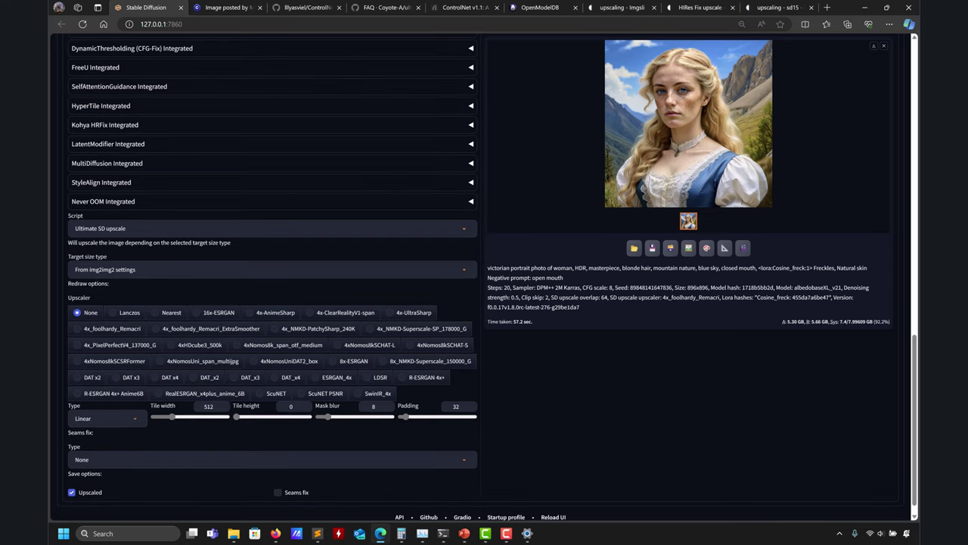
{"action": "left_click", "coordinate": [121, 333]}
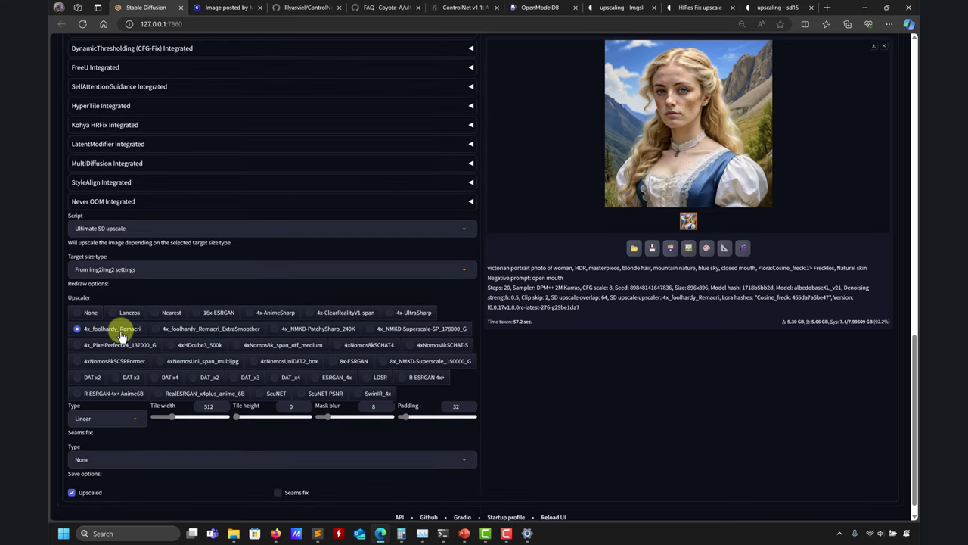
Set the img2img width and height to 768 and the Ultimate SD upscale tile width to 1024
{"action": "scroll", "coordinate": [627, 416], "scroll_direction": "up", "scroll_amount": 6}
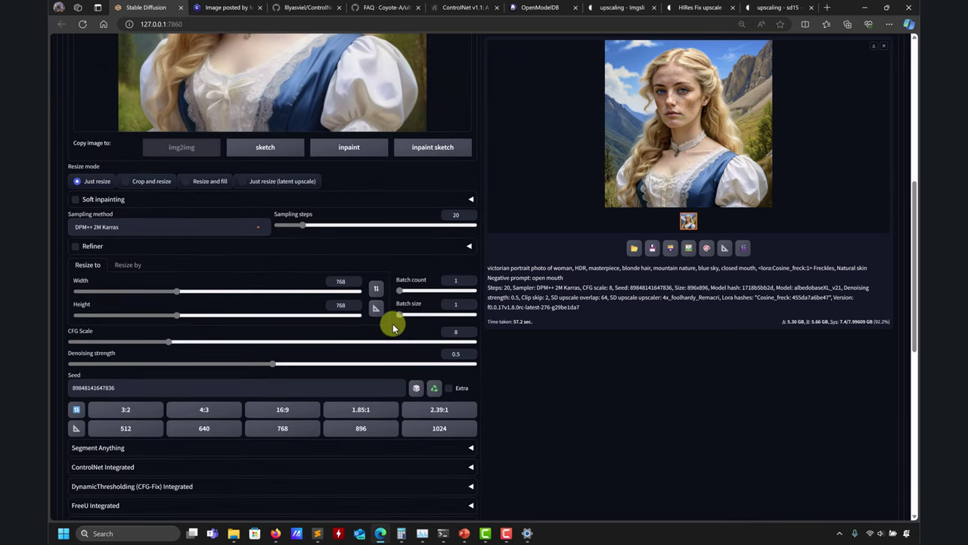
{"action": "scroll", "coordinate": [591, 362], "scroll_direction": "down", "scroll_amount": 5}
{"action": "scroll", "coordinate": [590, 362], "scroll_direction": "down", "scroll_amount": 1}
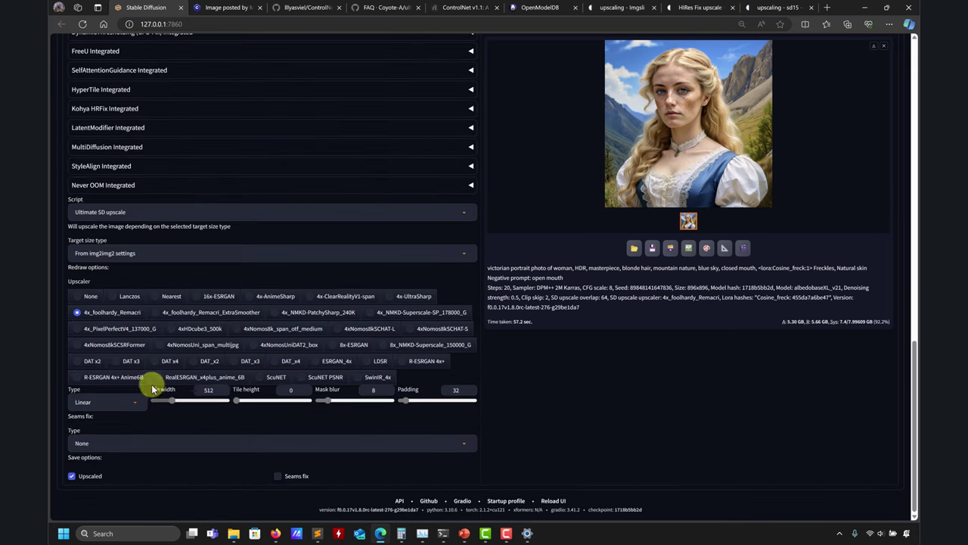
{"action": "double_click", "coordinate": [212, 389]}
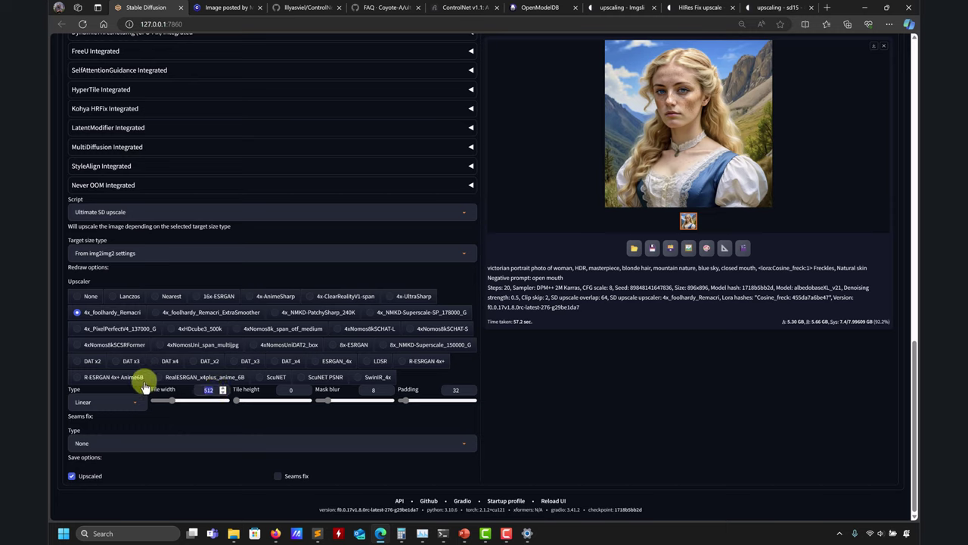
{"action": "type", "text": "1024"}
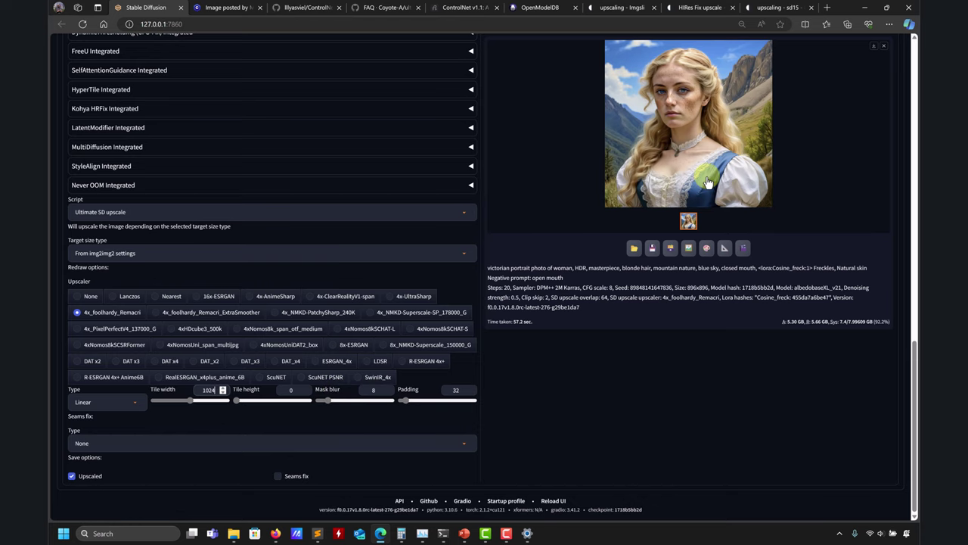
Set the mask blur of the Ultimate SD upscale script to 32
{"action": "scroll", "coordinate": [708, 181], "scroll_direction": "up", "scroll_amount": 1}
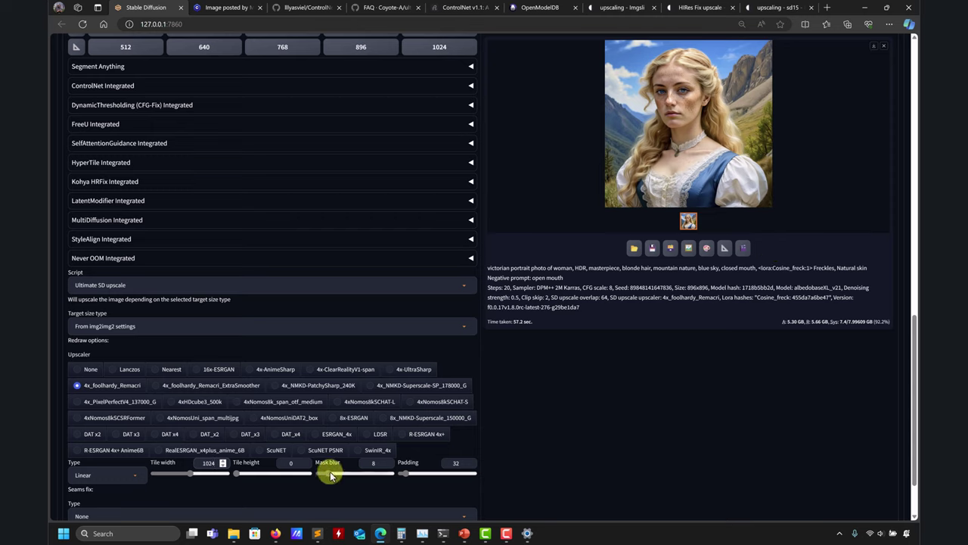
{"action": "left_click_drag", "start_coordinate": [329, 472], "coordinate": [591, 476]}
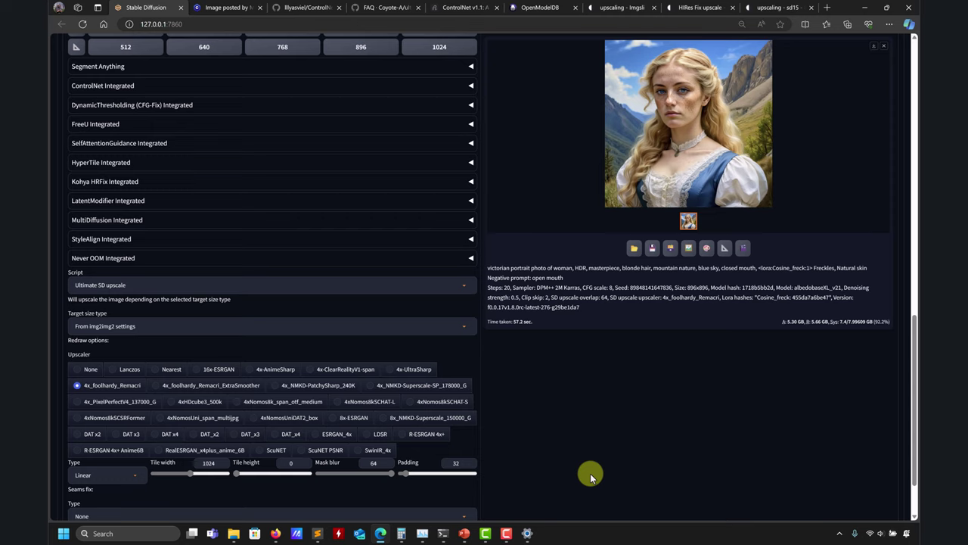
{"action": "double_click", "coordinate": [375, 462]}
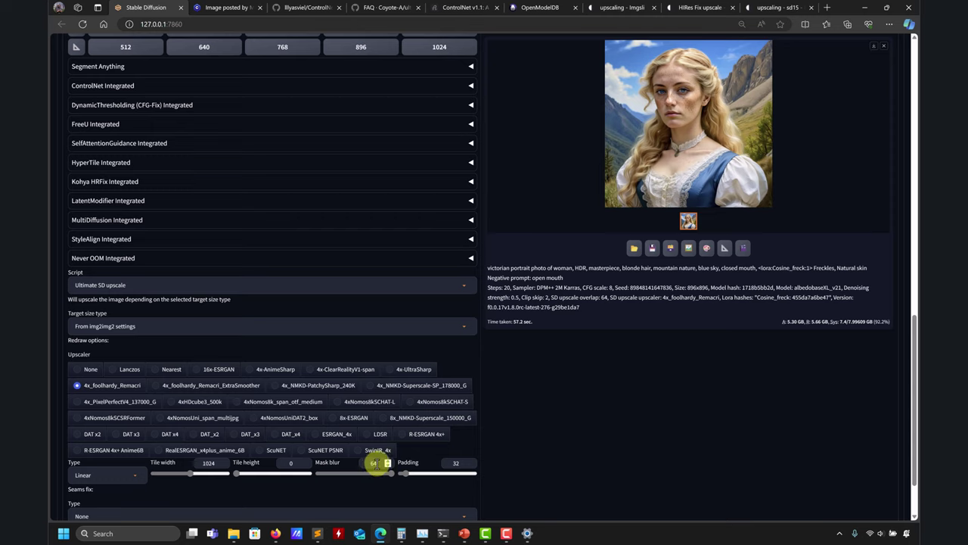
{"action": "type", "text": "1"}
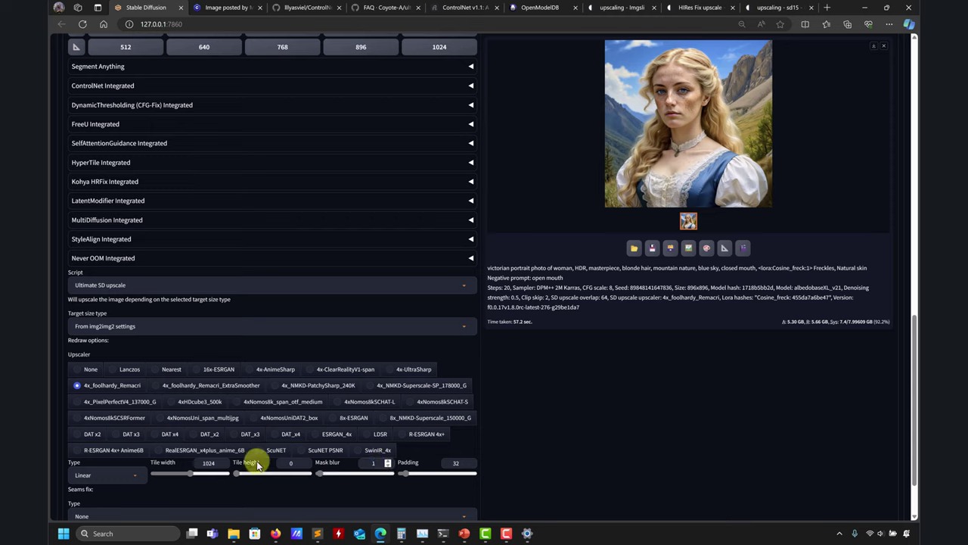
{"action": "type", "text": "2"}
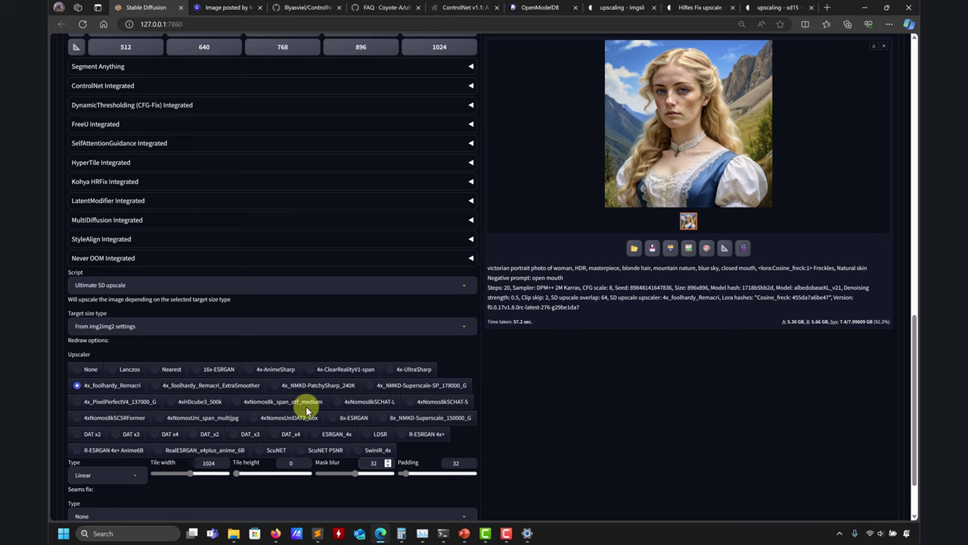
Try different padding amounts for the Ultimate SD upscale tiles and set the padding to 128
{"action": "scroll", "coordinate": [309, 404], "scroll_direction": "up", "scroll_amount": 10}
{"action": "scroll", "coordinate": [415, 202], "scroll_direction": "up", "scroll_amount": 1}
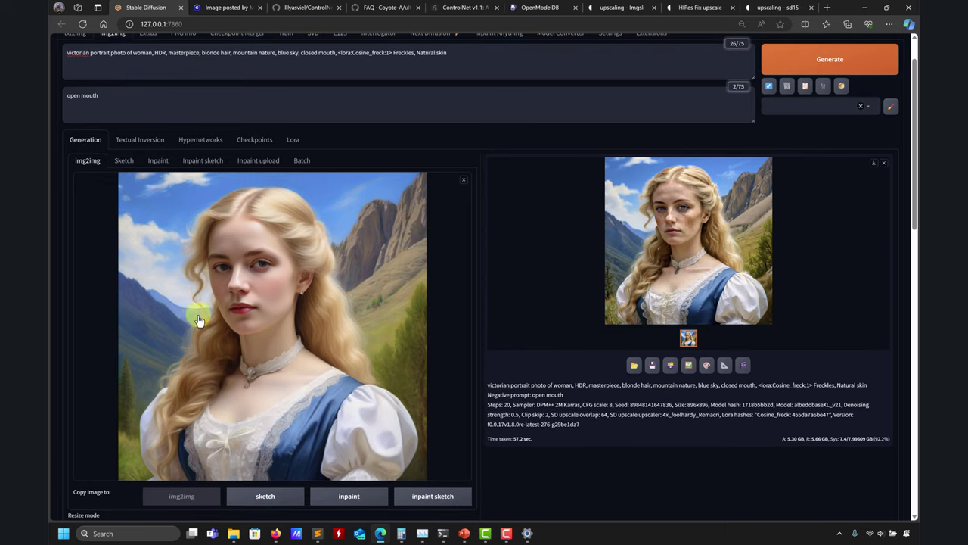
{"action": "scroll", "coordinate": [232, 312], "scroll_direction": "down", "scroll_amount": 10}
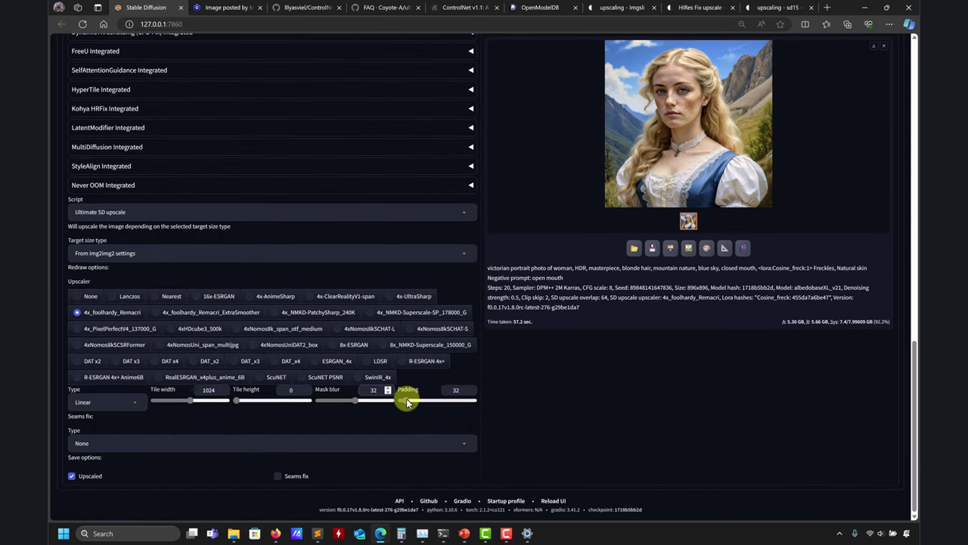
{"action": "left_click_drag", "start_coordinate": [406, 402], "coordinate": [398, 402]}
{"action": "left_click_drag", "start_coordinate": [402, 402], "coordinate": [443, 399]}
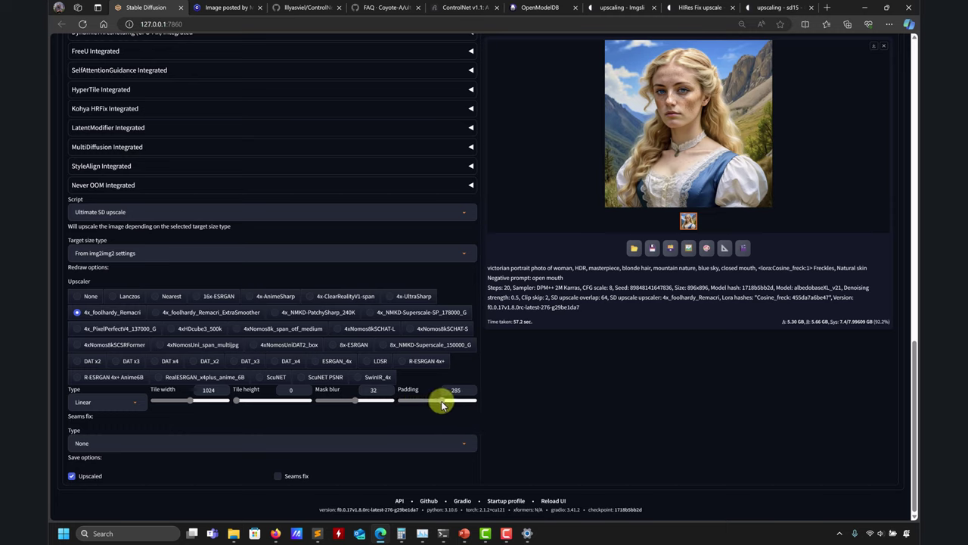
{"action": "double_click", "coordinate": [458, 390]}
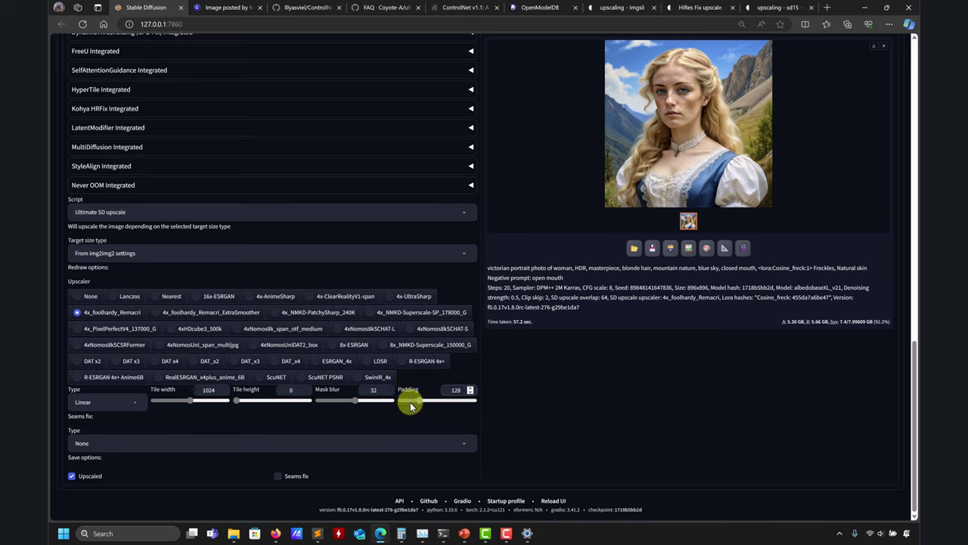
{"action": "left_click_drag", "start_coordinate": [411, 406], "coordinate": [846, 443]}
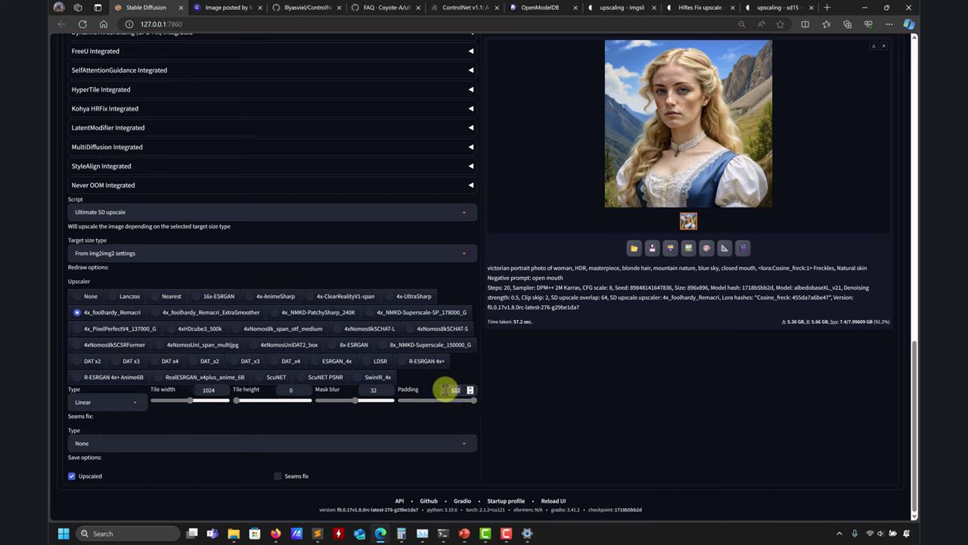
{"action": "double_click", "coordinate": [446, 389]}
{"action": "type", "text": "12"}
Examine the previous upscale result enlarged again, close it, and review the Ultimate SD upscale settings
{"action": "scroll", "coordinate": [554, 368], "scroll_direction": "up", "scroll_amount": 2}
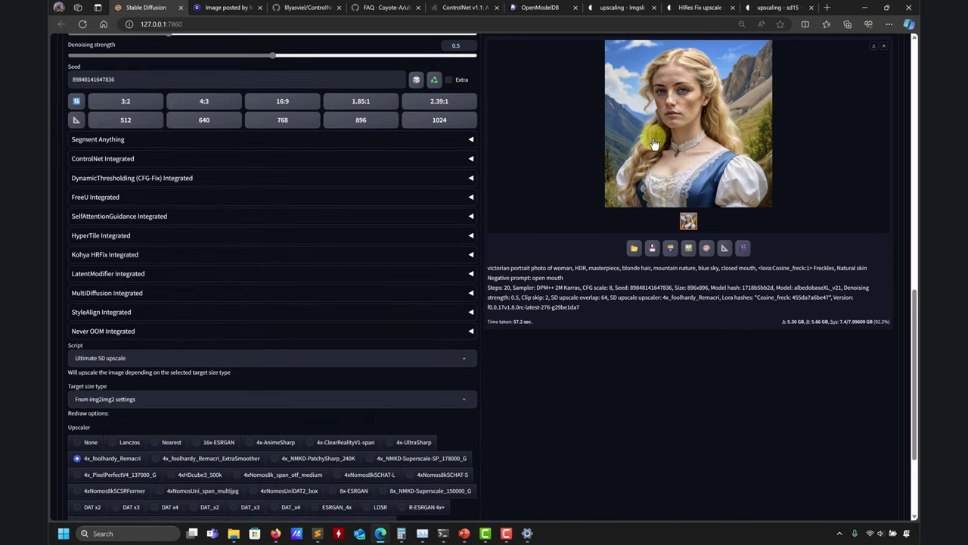
{"action": "left_click", "coordinate": [654, 111]}
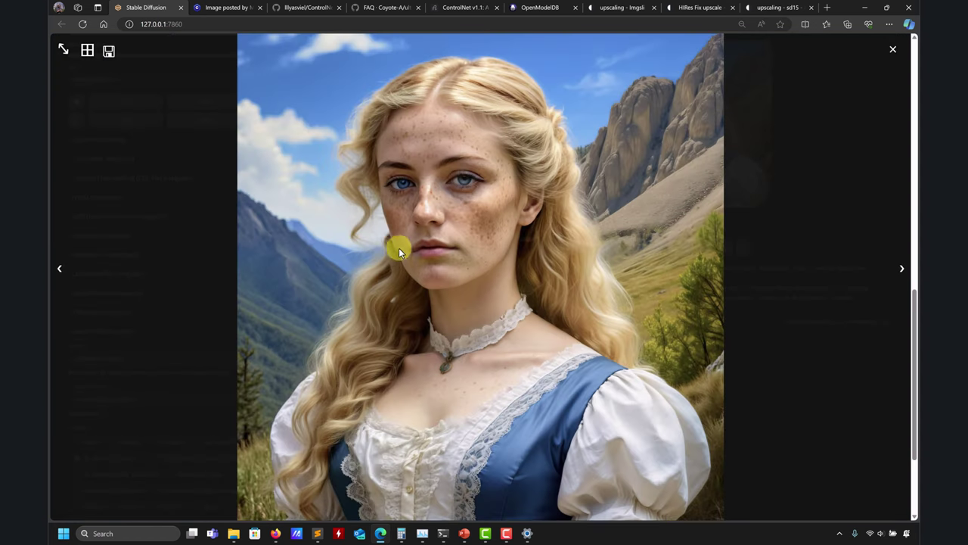
{"action": "left_click", "coordinate": [893, 49]}
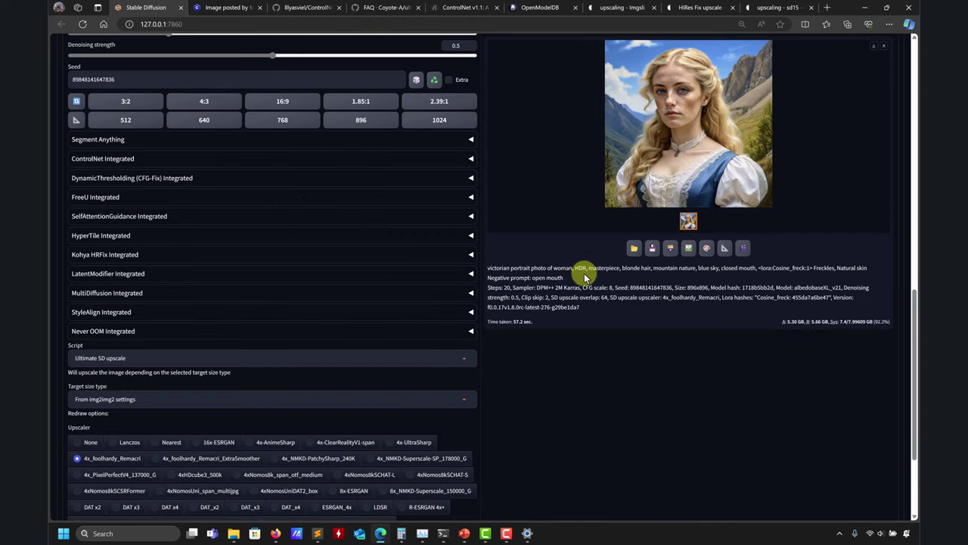
{"action": "scroll", "coordinate": [495, 405], "scroll_direction": "down", "scroll_amount": 1}
{"action": "scroll", "coordinate": [495, 405], "scroll_direction": "down", "scroll_amount": 2}
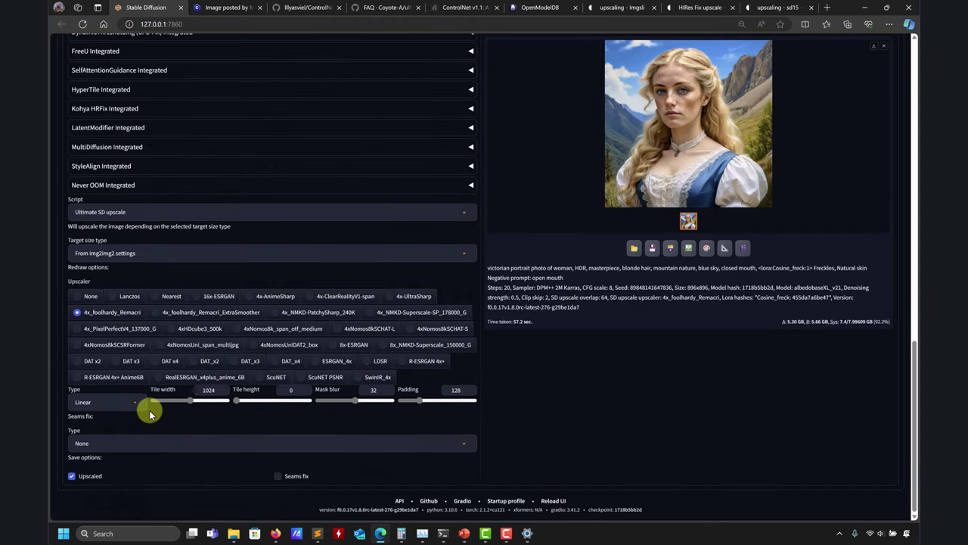
{"action": "scroll", "coordinate": [673, 472], "scroll_direction": "up", "scroll_amount": 10}
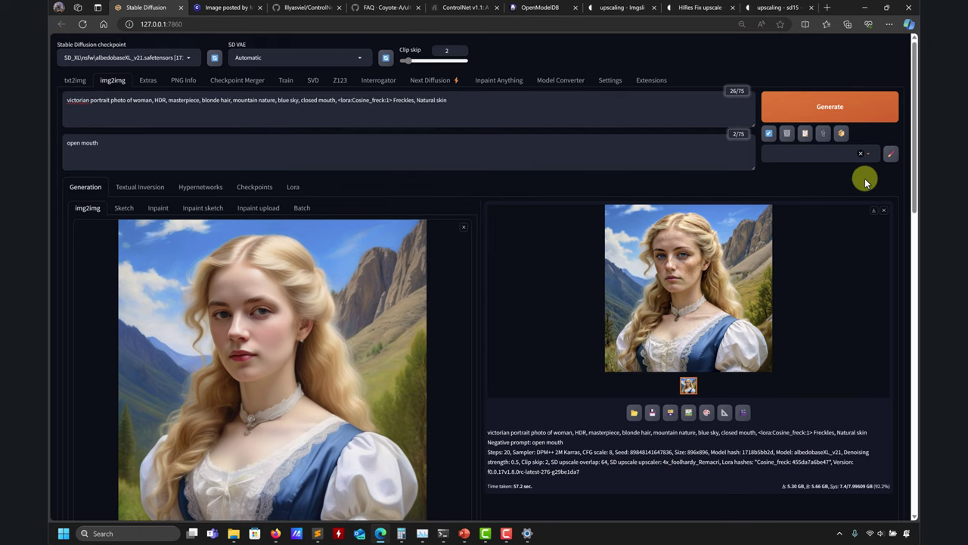
Generate the portrait with Ultimate SD upscale and check the canvas size, tile size and tile count in the command prompt output
{"action": "left_click", "coordinate": [849, 114]}
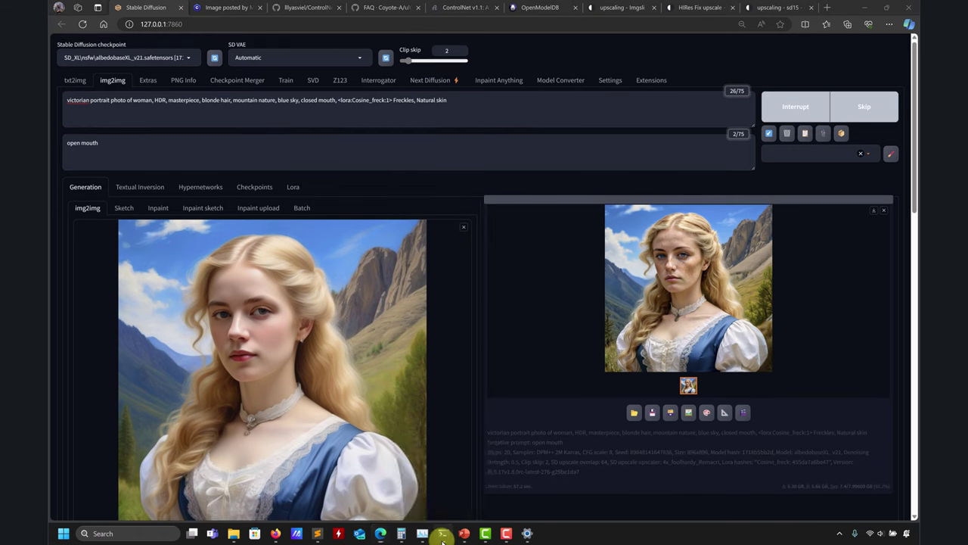
{"action": "left_click", "coordinate": [443, 533]}
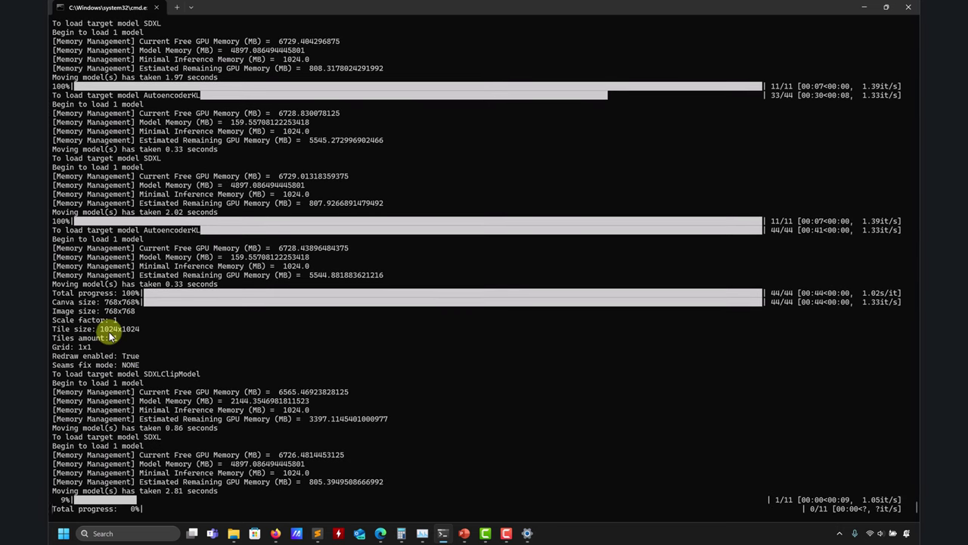
{"action": "scroll", "coordinate": [109, 333], "scroll_direction": "up", "scroll_amount": 2}
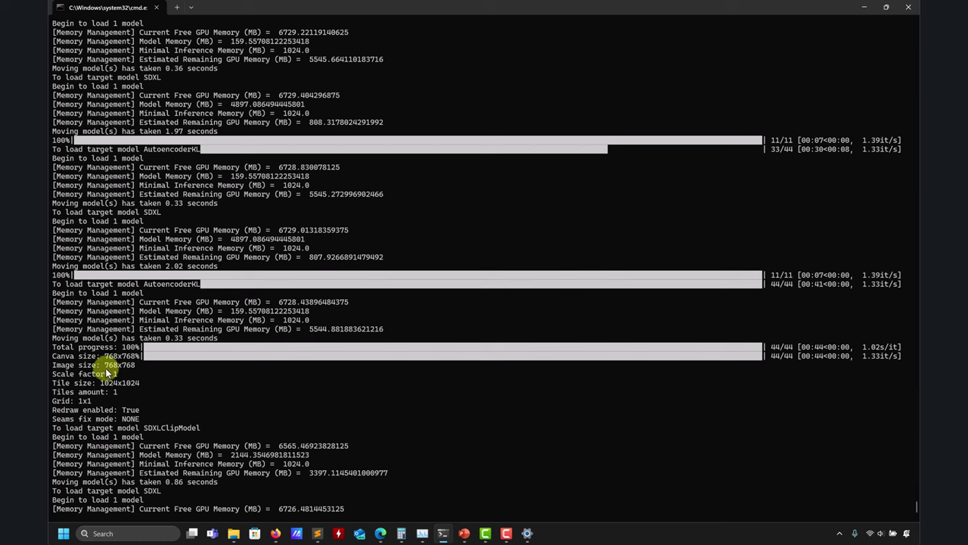
{"action": "scroll", "coordinate": [147, 370], "scroll_direction": "down", "scroll_amount": 2}
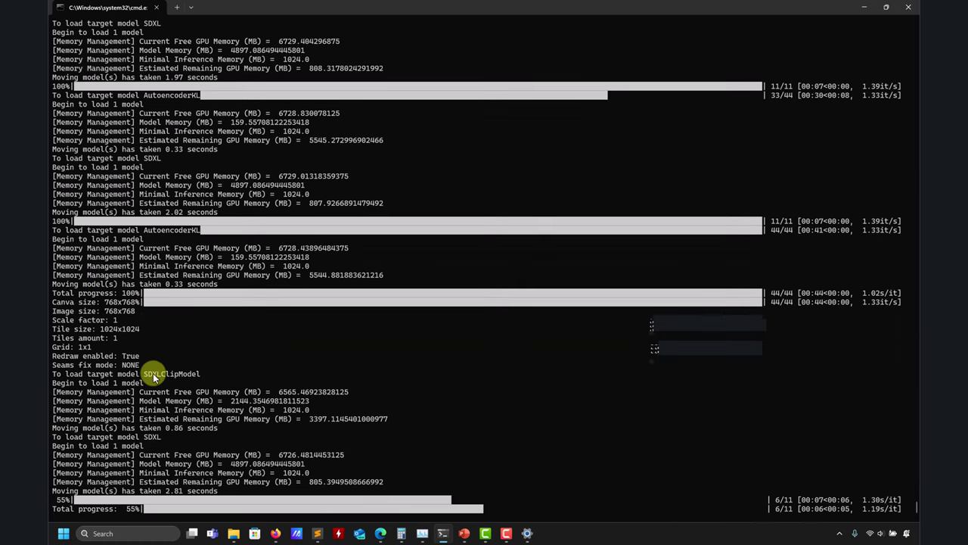
{"action": "left_click_drag", "start_coordinate": [850, 6], "coordinate": [843, 32]}
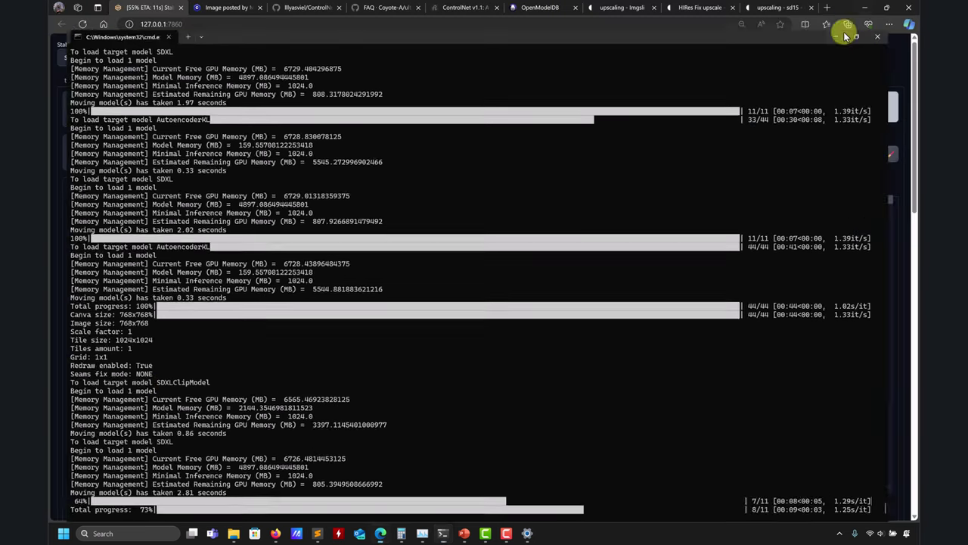
{"action": "left_click", "coordinate": [839, 35]}
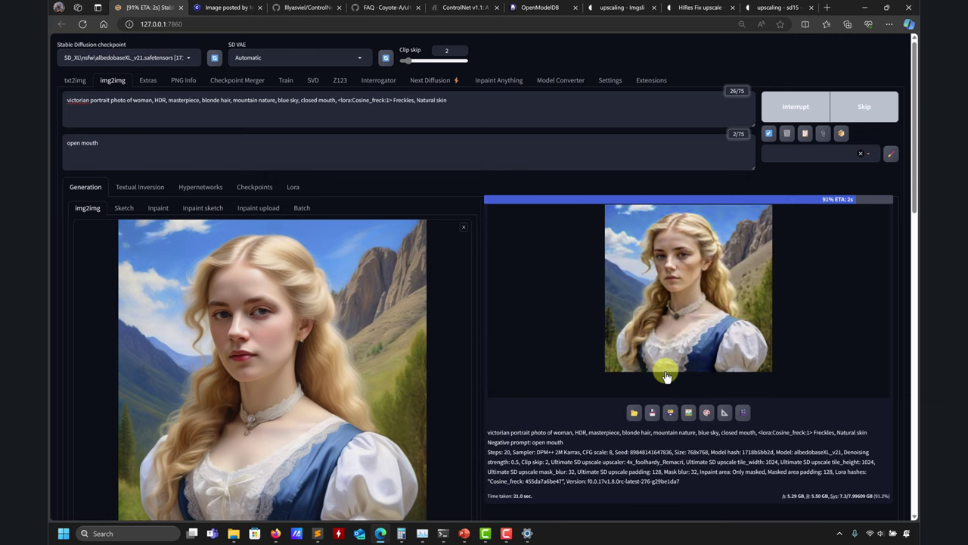
View the new result enlarged, and open output images 00014 and 00013 from the 2024-03-10 folder side by side
{"action": "left_click", "coordinate": [632, 266]}
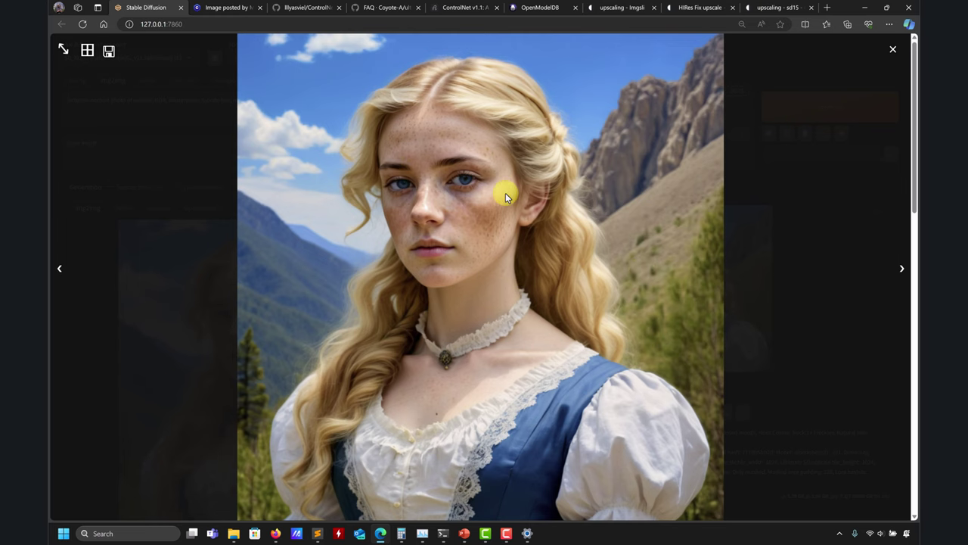
{"action": "left_click", "coordinate": [891, 48]}
{"action": "mouse_move", "coordinate": [231, 530]}
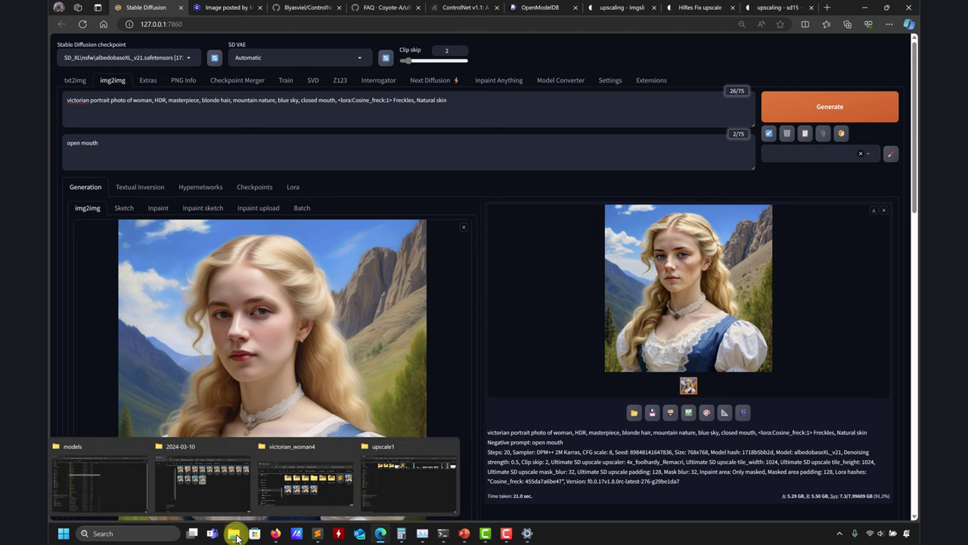
{"action": "left_click", "coordinate": [257, 476]}
{"action": "double_click", "coordinate": [360, 264]}
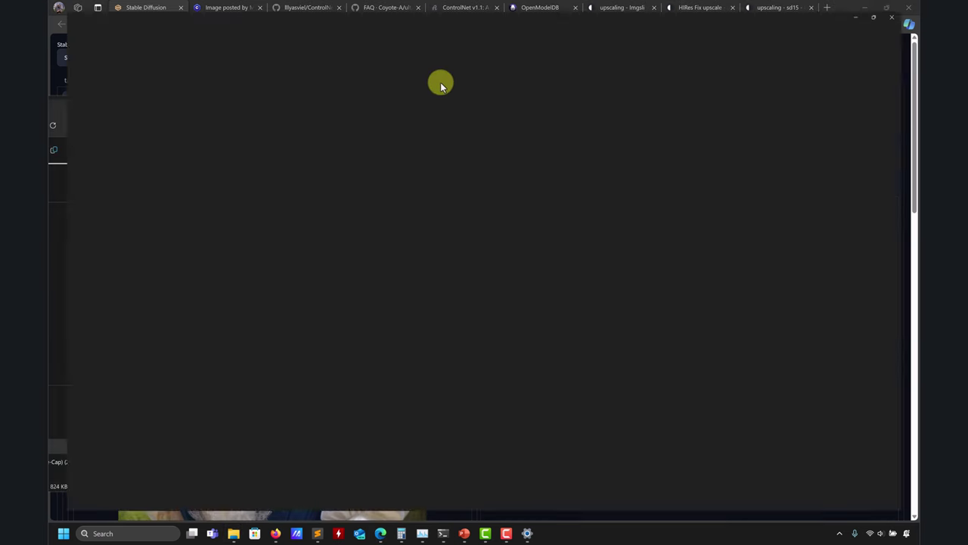
{"action": "left_click_drag", "start_coordinate": [630, 16], "coordinate": [918, 212]}
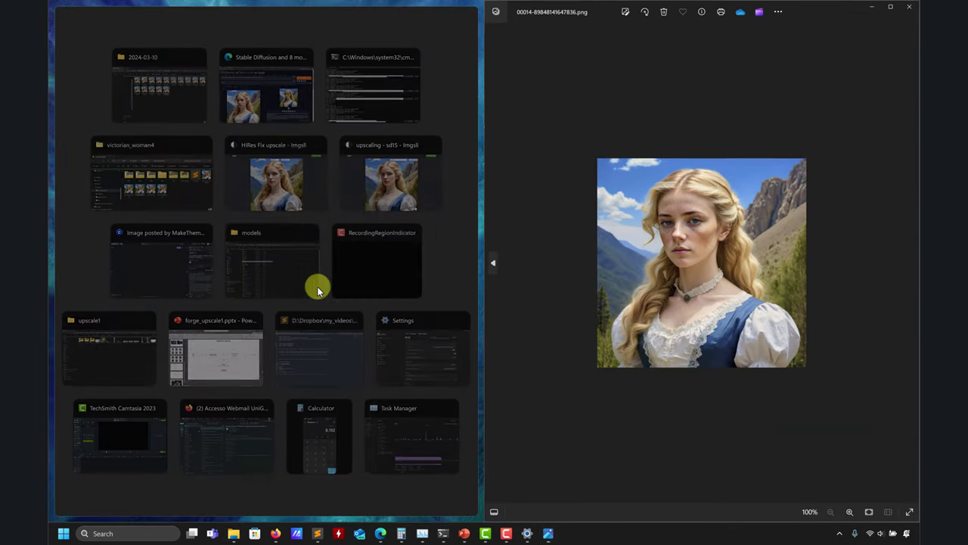
{"action": "left_click", "coordinate": [159, 80]}
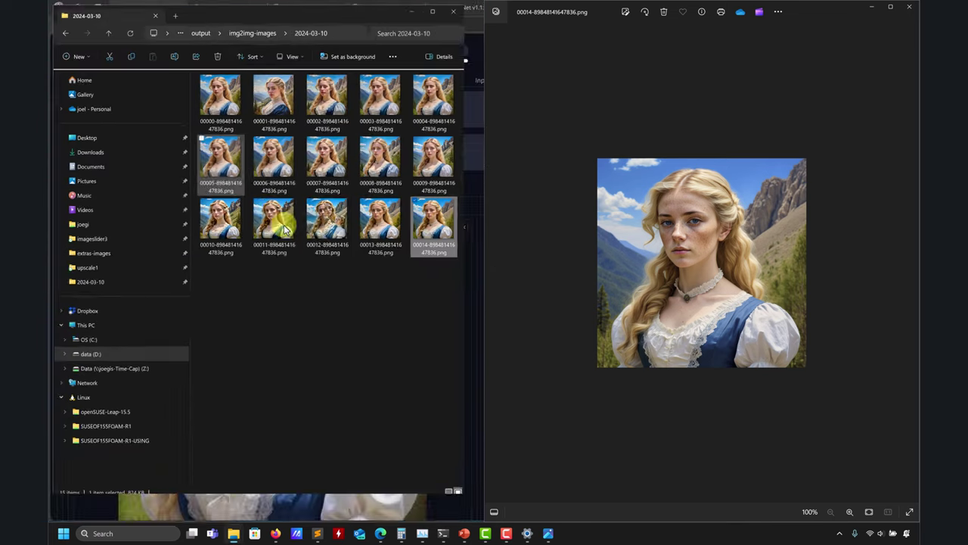
{"action": "left_click", "coordinate": [450, 7]}
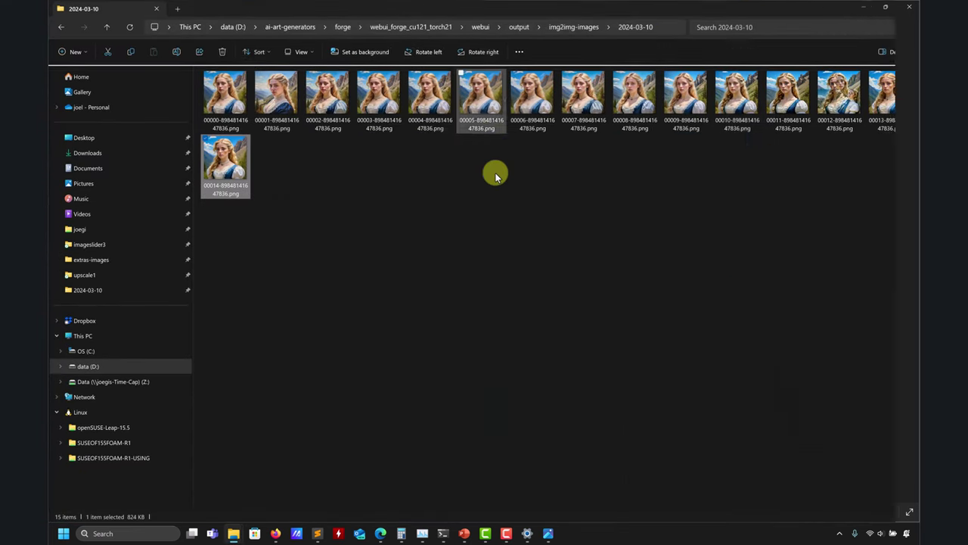
{"action": "double_click", "coordinate": [878, 85]}
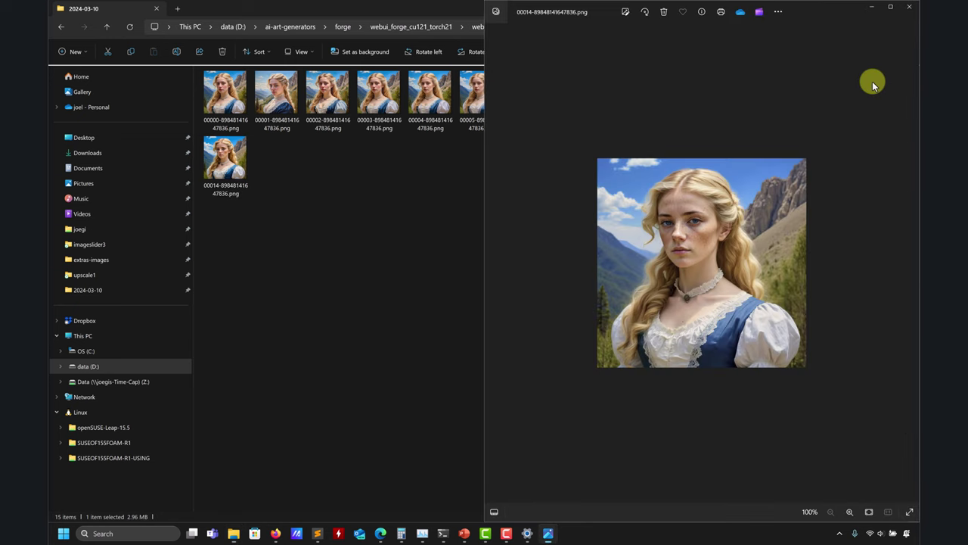
Compare the facial details of images 00013 and 00014 up close, and put away both images and the folder
{"action": "scroll", "coordinate": [564, 250], "scroll_direction": "up", "scroll_amount": 6}
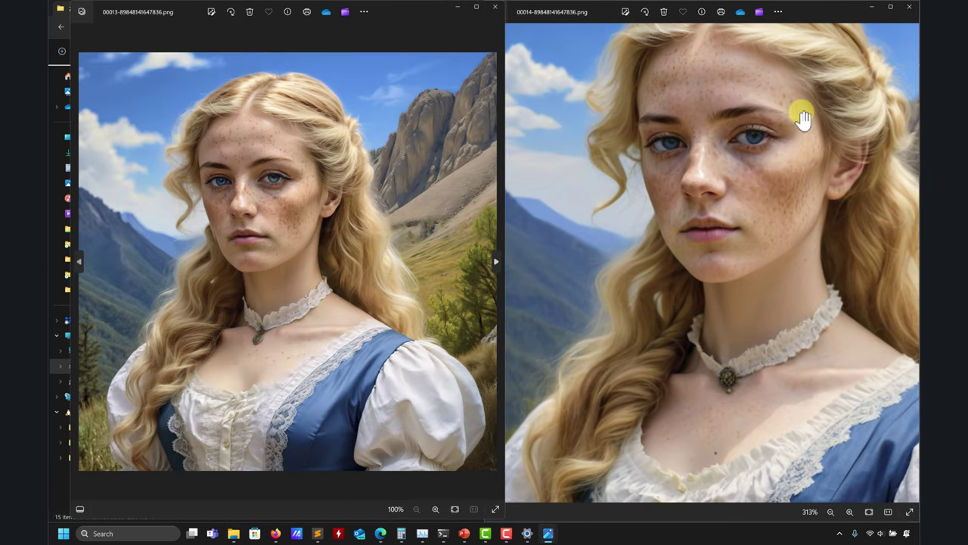
{"action": "left_click_drag", "start_coordinate": [801, 117], "coordinate": [702, 209]}
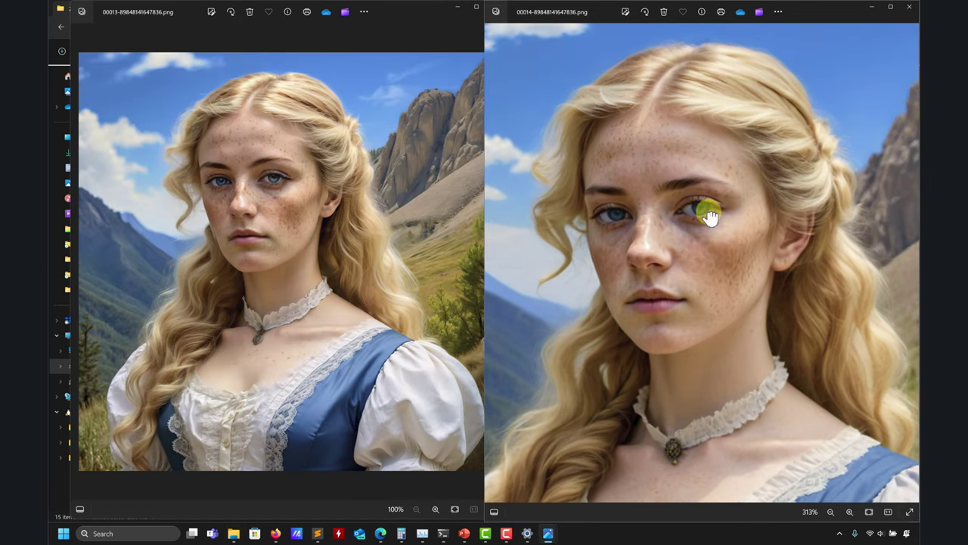
{"action": "scroll", "coordinate": [703, 209], "scroll_direction": "up", "scroll_amount": 2}
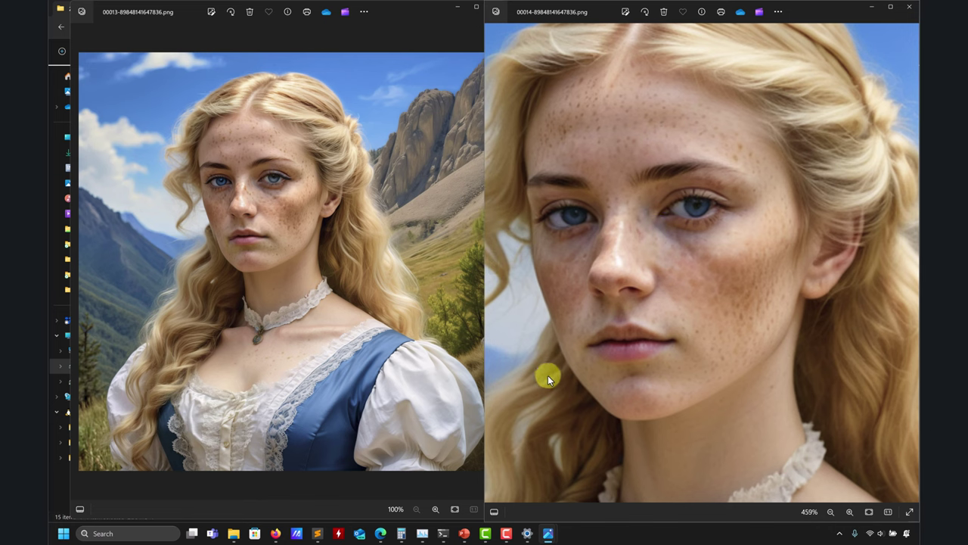
{"action": "scroll", "coordinate": [163, 227], "scroll_direction": "up", "scroll_amount": 4}
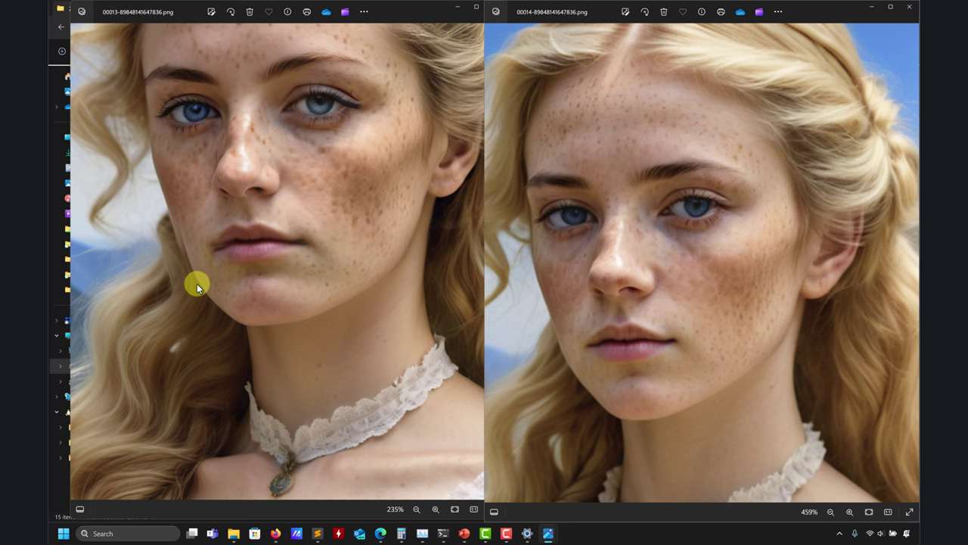
{"action": "left_click_drag", "start_coordinate": [194, 281], "coordinate": [204, 347]}
{"action": "scroll", "coordinate": [222, 301], "scroll_direction": "down", "scroll_amount": 5}
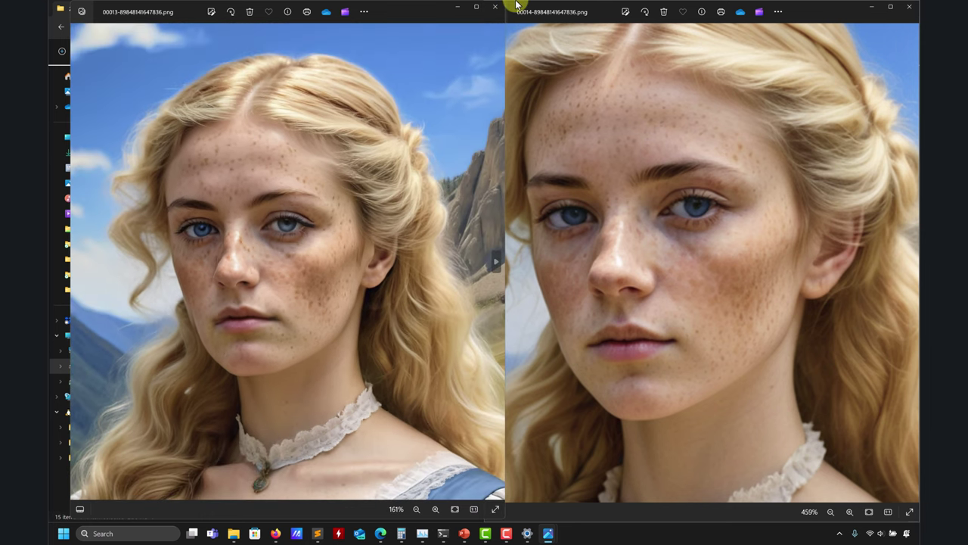
{"action": "left_click", "coordinate": [494, 7]}
{"action": "left_click", "coordinate": [909, 7]}
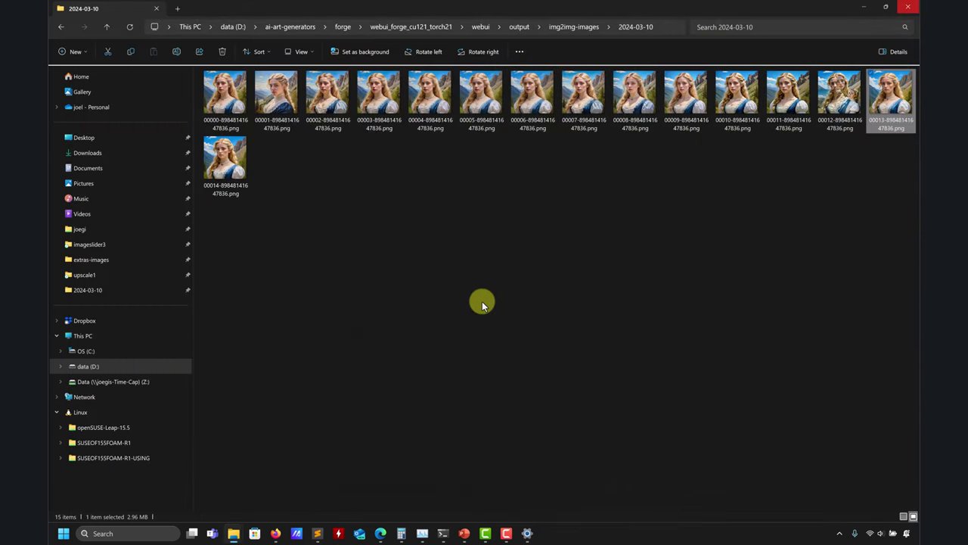
{"action": "left_click", "coordinate": [868, 8]}
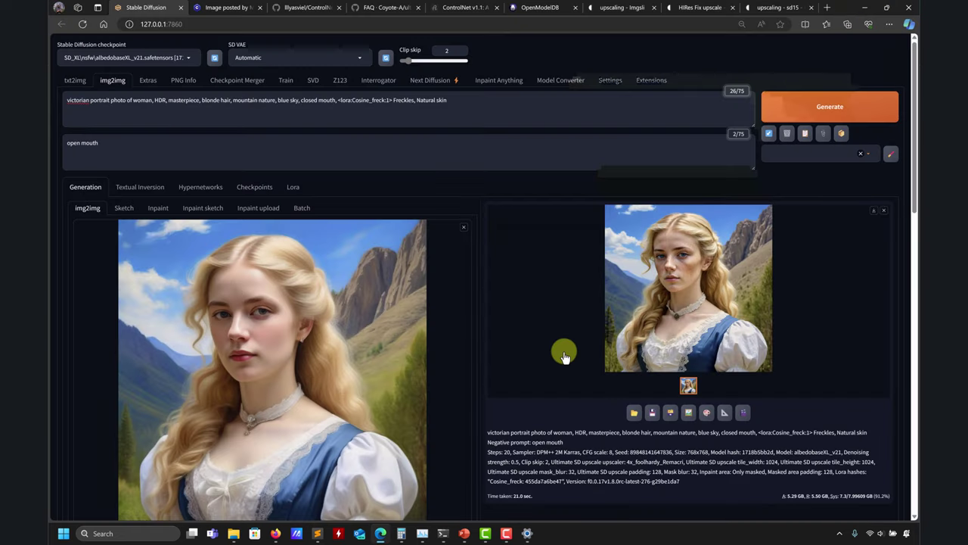
Try the Custom size target type of Ultimate SD upscale, and choose Scale from image size with a scale of 1.5
{"action": "scroll", "coordinate": [559, 356], "scroll_direction": "down", "scroll_amount": 10}
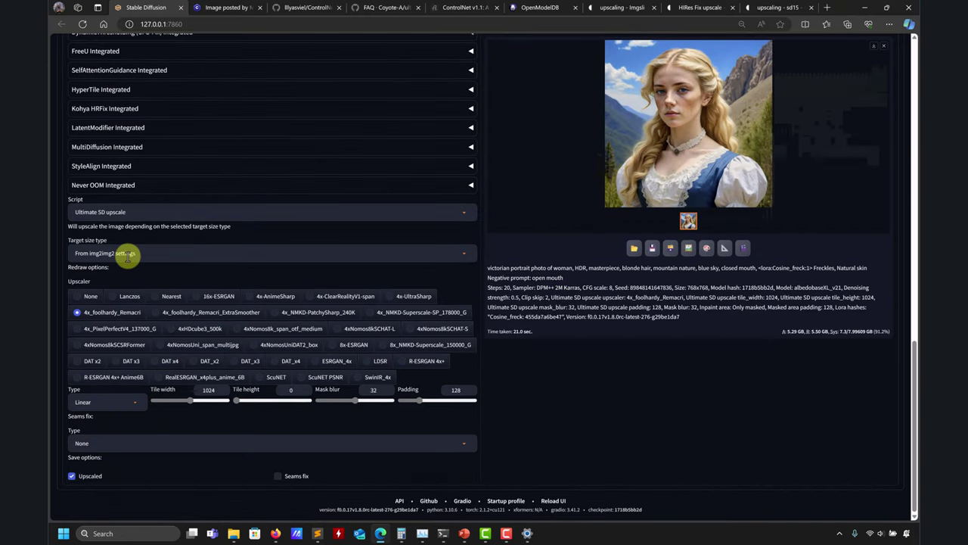
{"action": "left_click", "coordinate": [127, 254]}
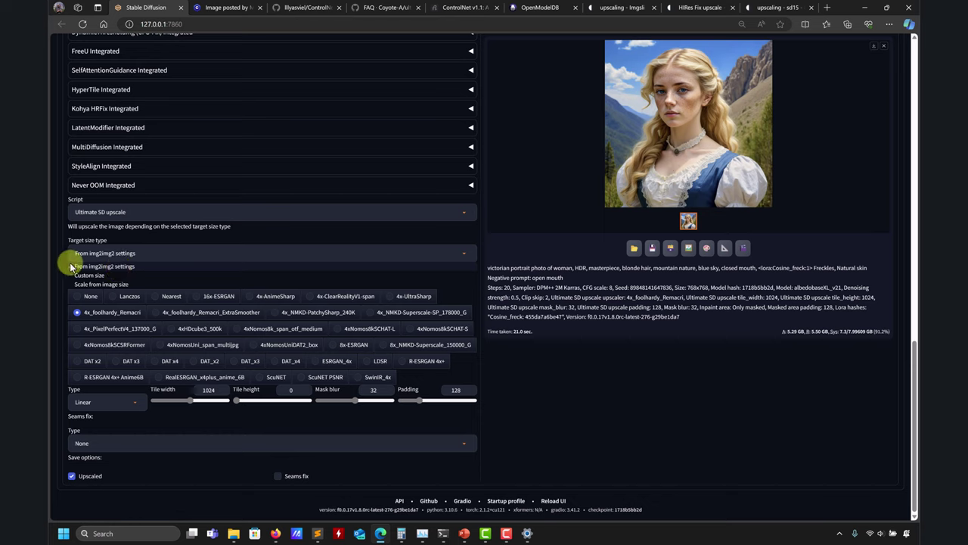
{"action": "left_click", "coordinate": [105, 276]}
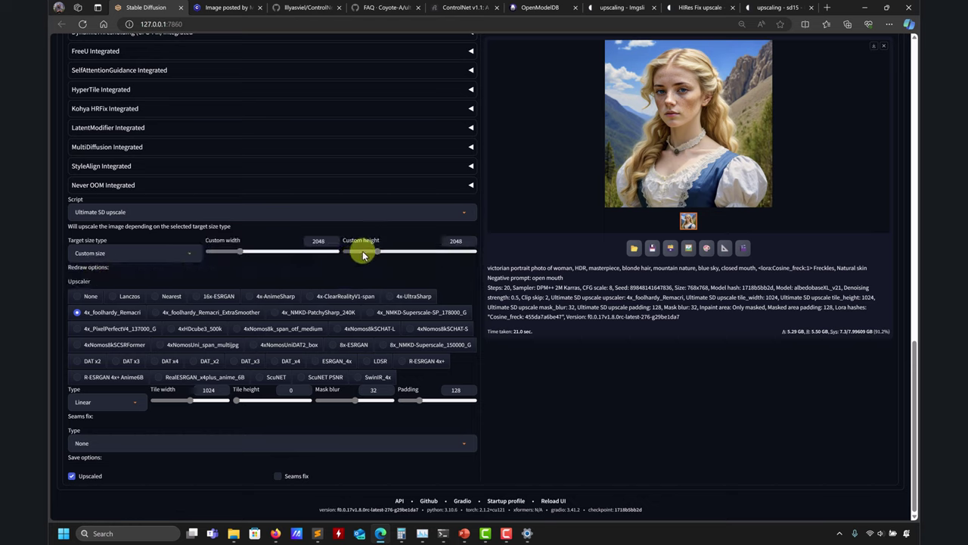
{"action": "left_click", "coordinate": [188, 252]}
{"action": "left_click", "coordinate": [96, 285]}
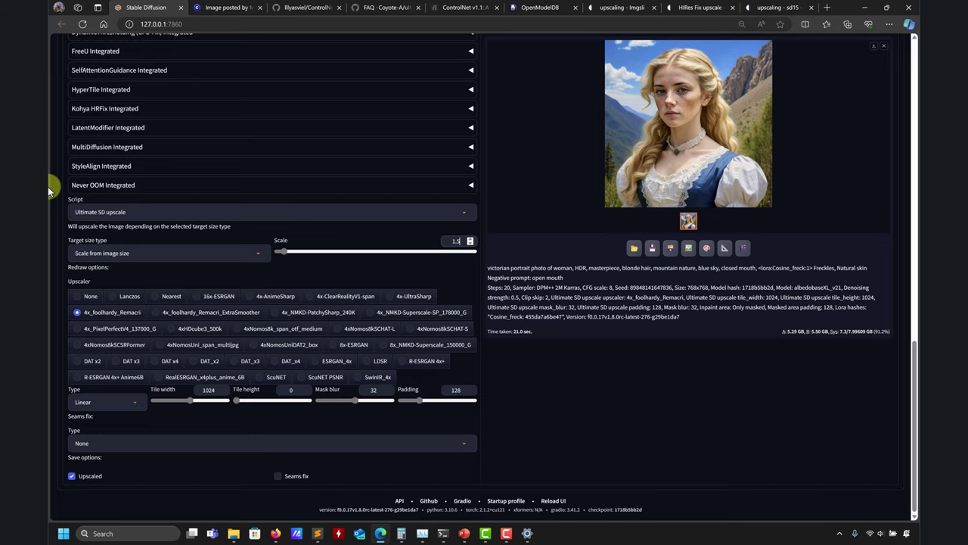
Switch the target size type to Custom size for another look and return it to Scale from image size
{"action": "left_click", "coordinate": [254, 253]}
{"action": "left_click", "coordinate": [84, 278]}
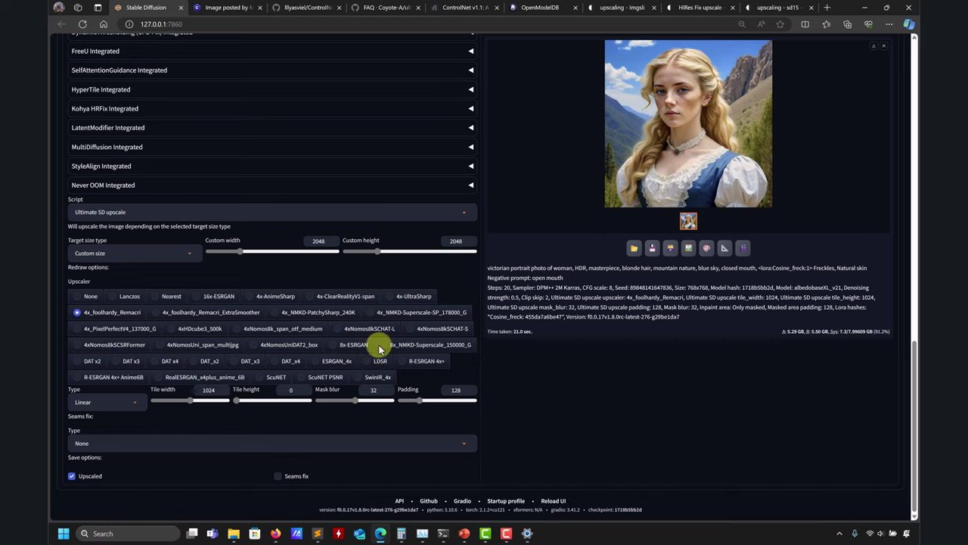
{"action": "left_click", "coordinate": [184, 255]}
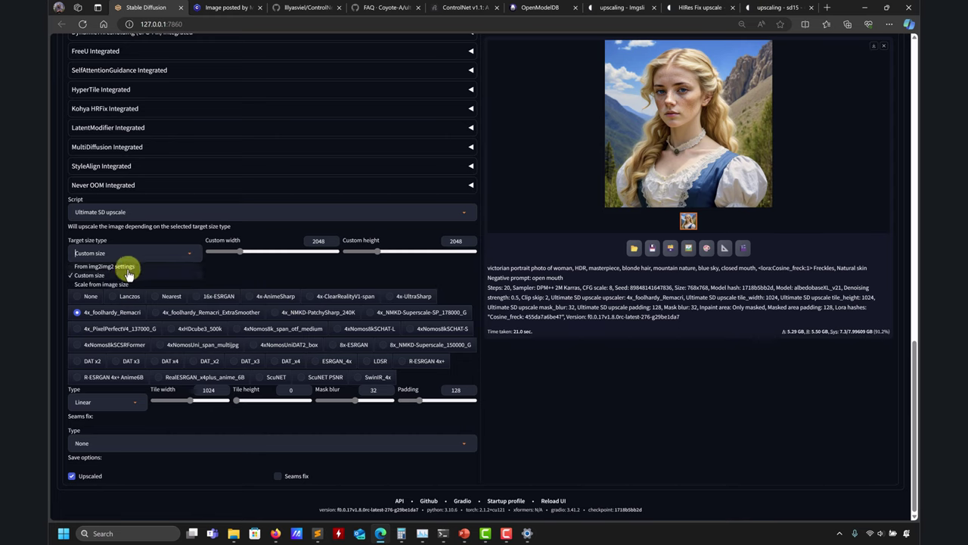
{"action": "left_click", "coordinate": [105, 284]}
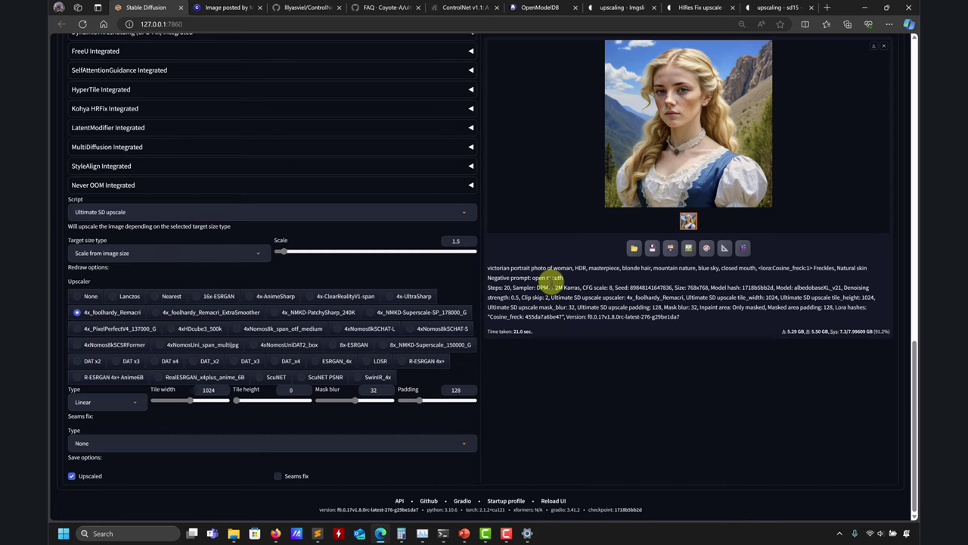
Generate the portrait upscaled 1.5 times from its image size with Ultimate SD upscale
{"action": "scroll", "coordinate": [674, 283], "scroll_direction": "up", "scroll_amount": 15}
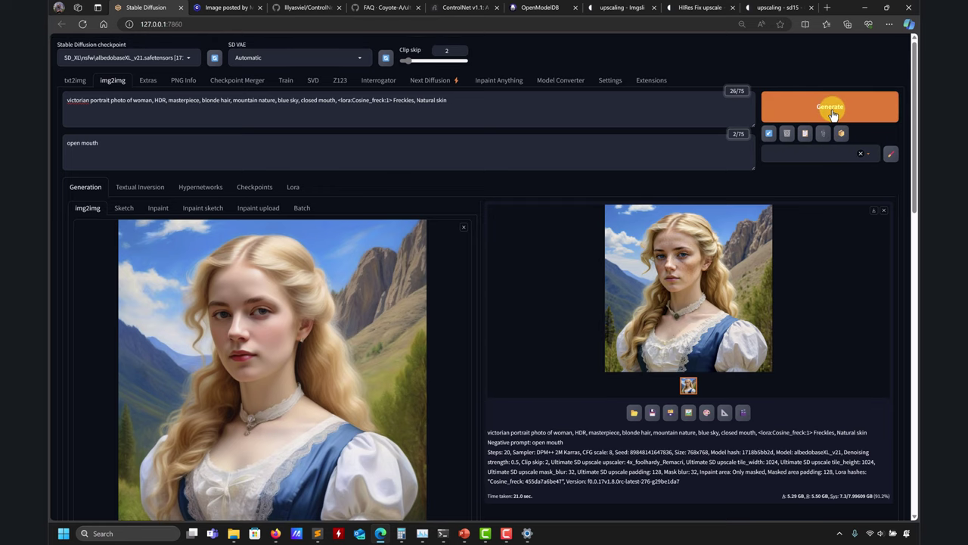
{"action": "left_click", "coordinate": [829, 109]}
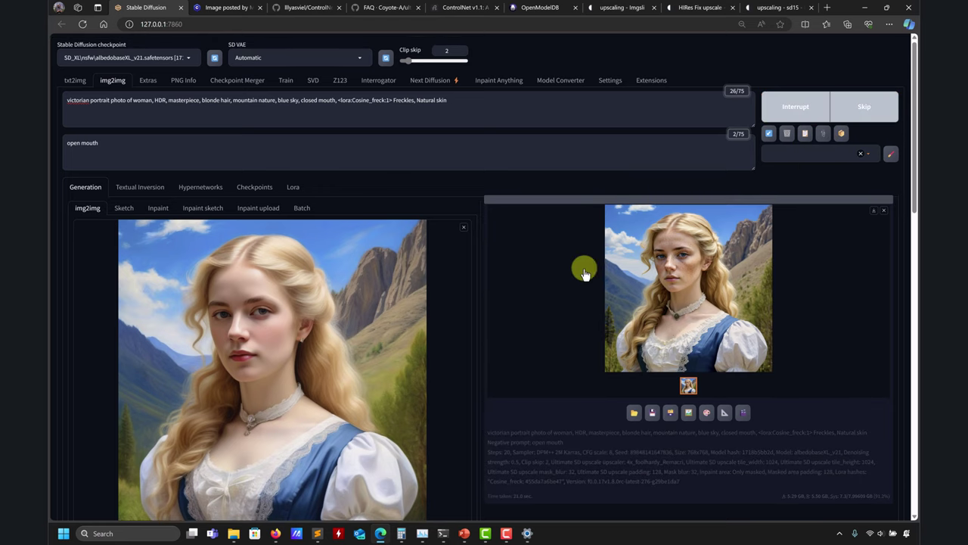
{"action": "scroll", "coordinate": [563, 349], "scroll_direction": "down", "scroll_amount": 3}
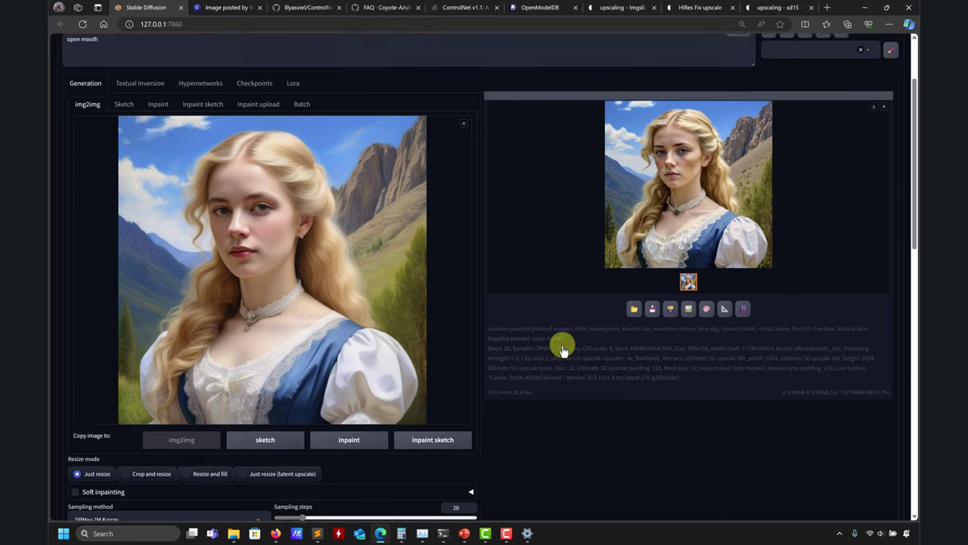
{"action": "scroll", "coordinate": [563, 344], "scroll_direction": "up", "scroll_amount": 3}
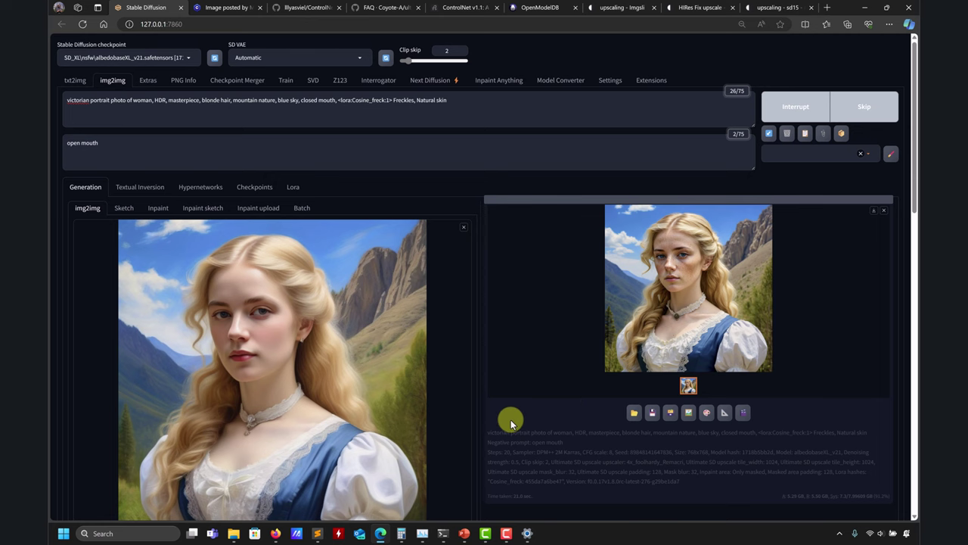
Check the tile grid and generation progress in the command prompt, and keep it as a smaller window over the web UI
{"action": "left_click", "coordinate": [443, 533]}
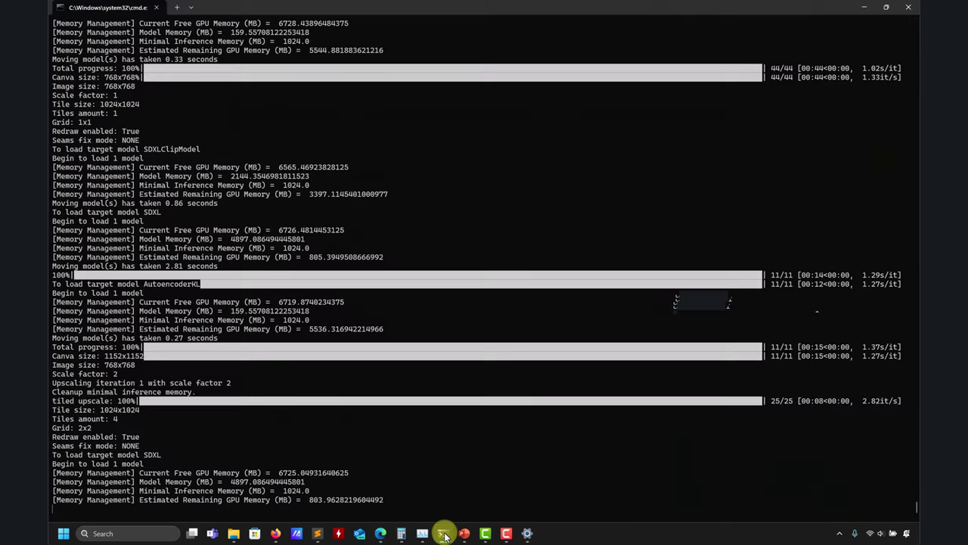
{"action": "scroll", "coordinate": [130, 409], "scroll_direction": "up", "scroll_amount": 1}
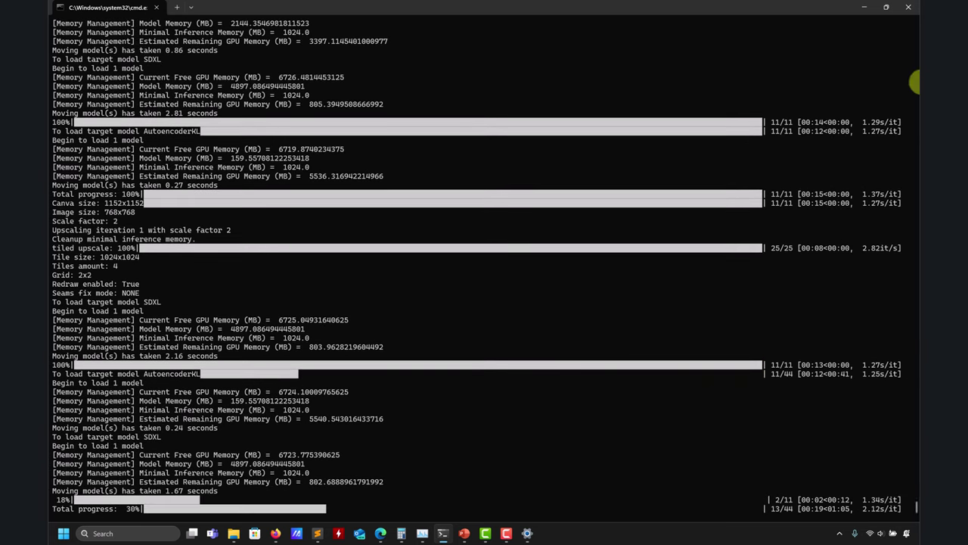
{"action": "left_click", "coordinate": [886, 8]}
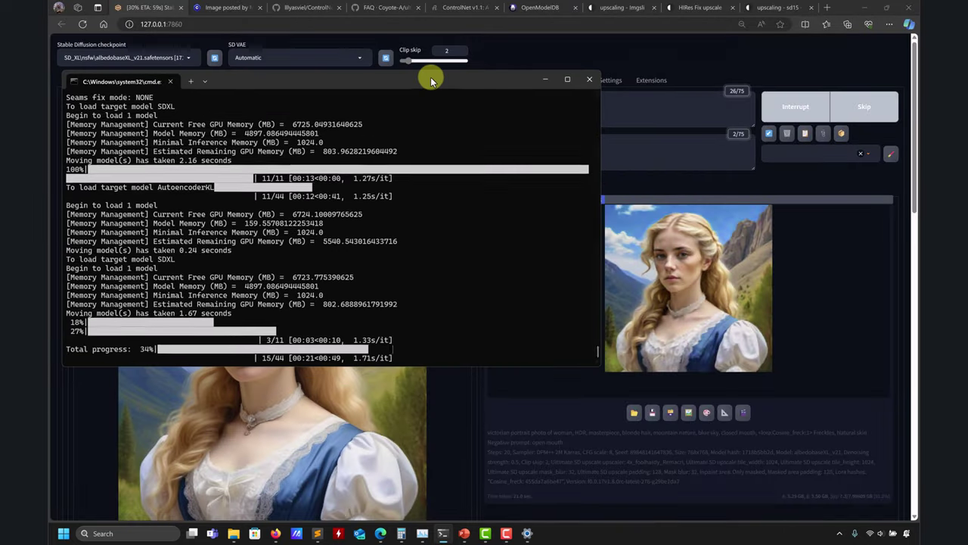
{"action": "left_click_drag", "start_coordinate": [430, 77], "coordinate": [444, 47]}
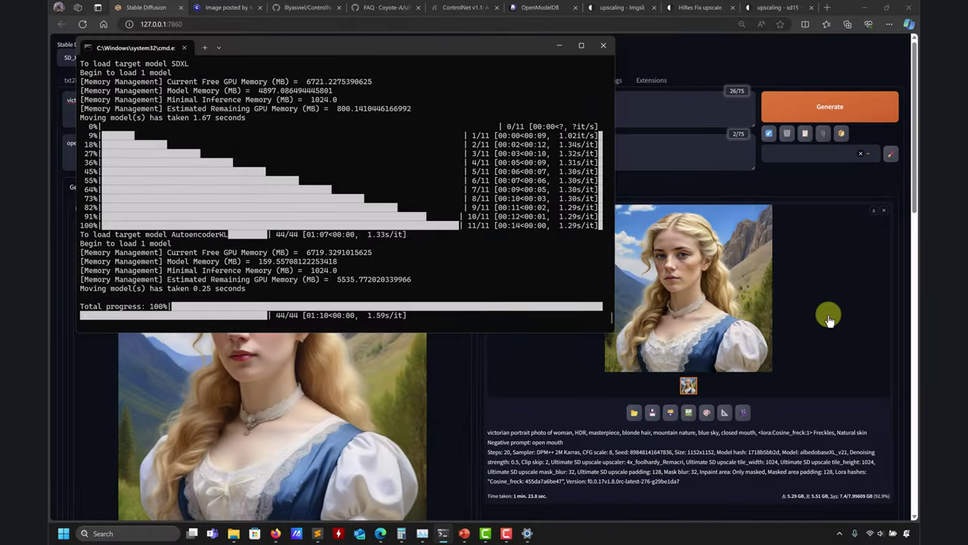
Review the generation details of the finished upscale alongside the img2img denoising strength, size and Ultimate SD upscale settings
{"action": "left_click", "coordinate": [827, 318]}
{"action": "left_click", "coordinate": [893, 49]}
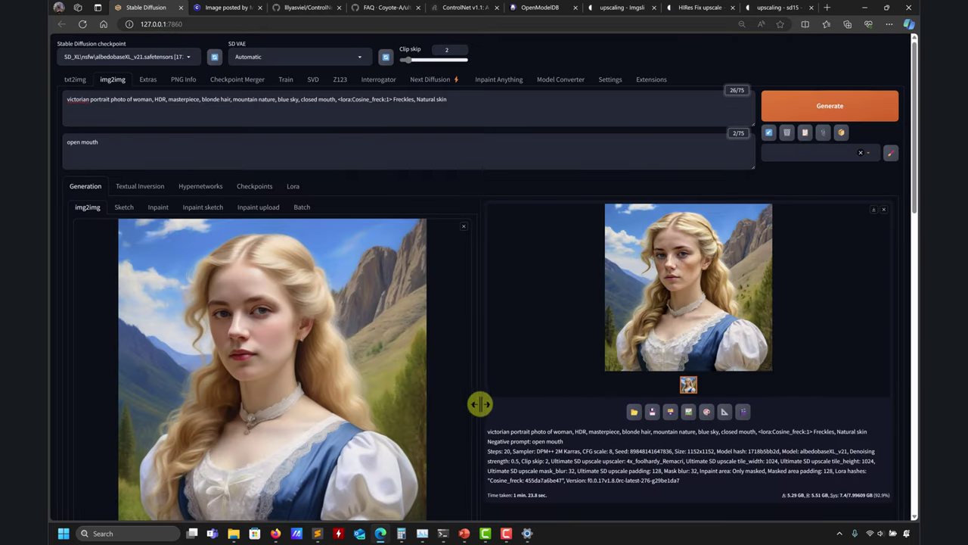
{"action": "scroll", "coordinate": [533, 400], "scroll_direction": "down", "scroll_amount": 10}
{"action": "scroll", "coordinate": [538, 400], "scroll_direction": "up", "scroll_amount": 3}
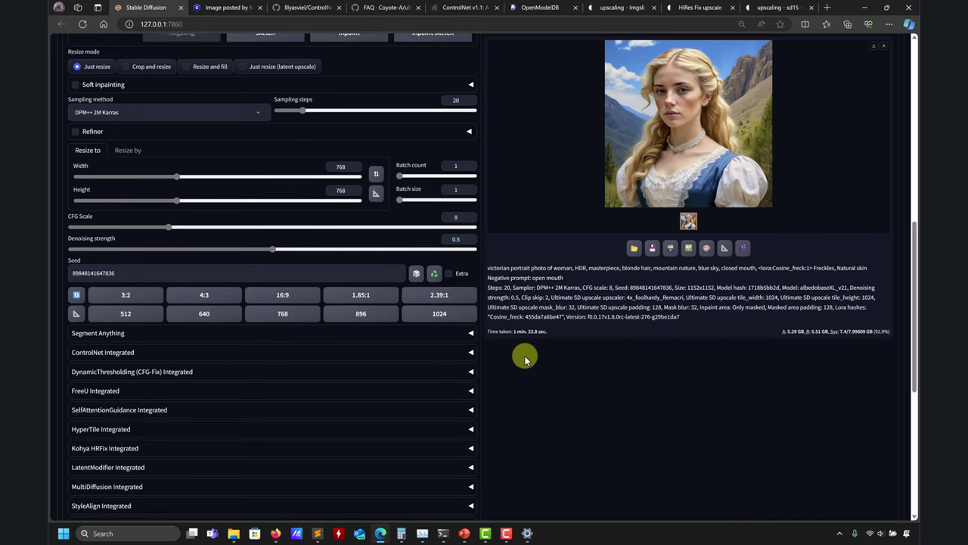
{"action": "scroll", "coordinate": [541, 288], "scroll_direction": "up", "scroll_amount": 2}
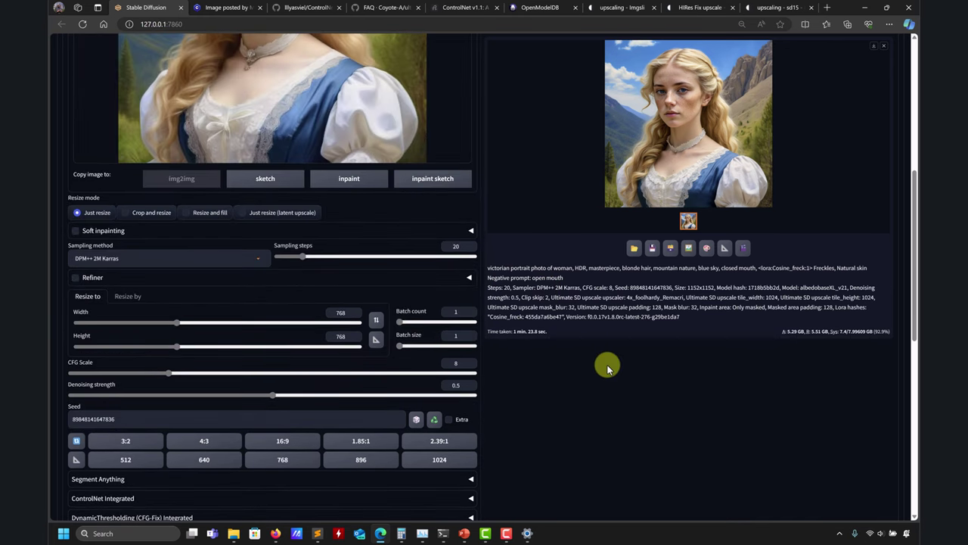
{"action": "scroll", "coordinate": [596, 376], "scroll_direction": "down", "scroll_amount": 5}
{"action": "scroll", "coordinate": [457, 168], "scroll_direction": "up", "scroll_amount": 2}
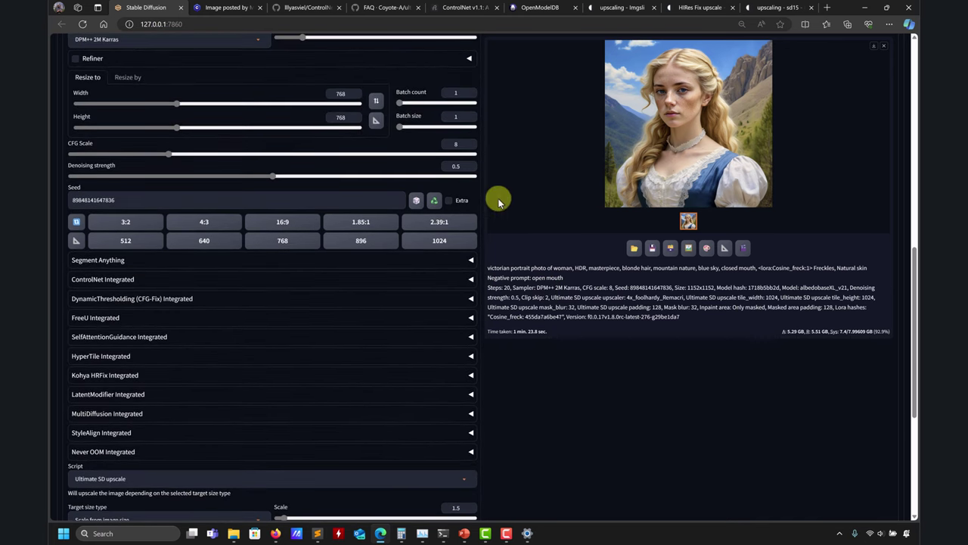
{"action": "scroll", "coordinate": [521, 240], "scroll_direction": "up", "scroll_amount": 4}
{"action": "scroll", "coordinate": [539, 331], "scroll_direction": "down", "scroll_amount": 7}
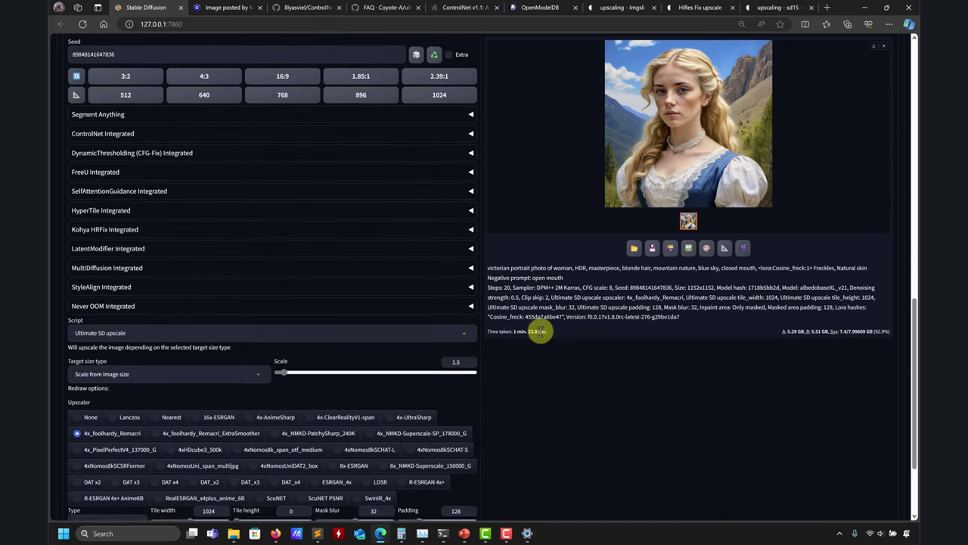
{"action": "scroll", "coordinate": [529, 317], "scroll_direction": "up", "scroll_amount": 6}
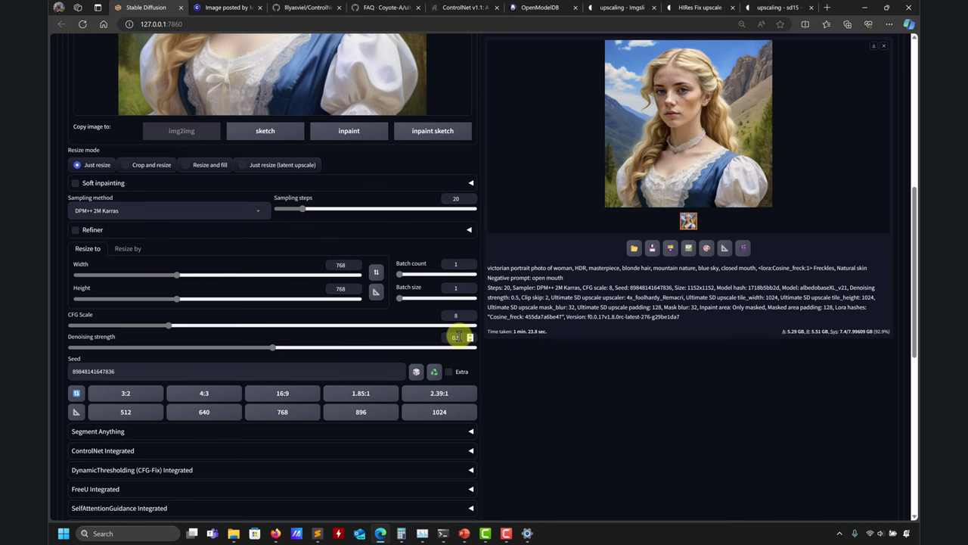
{"action": "scroll", "coordinate": [545, 414], "scroll_direction": "down", "scroll_amount": 6}
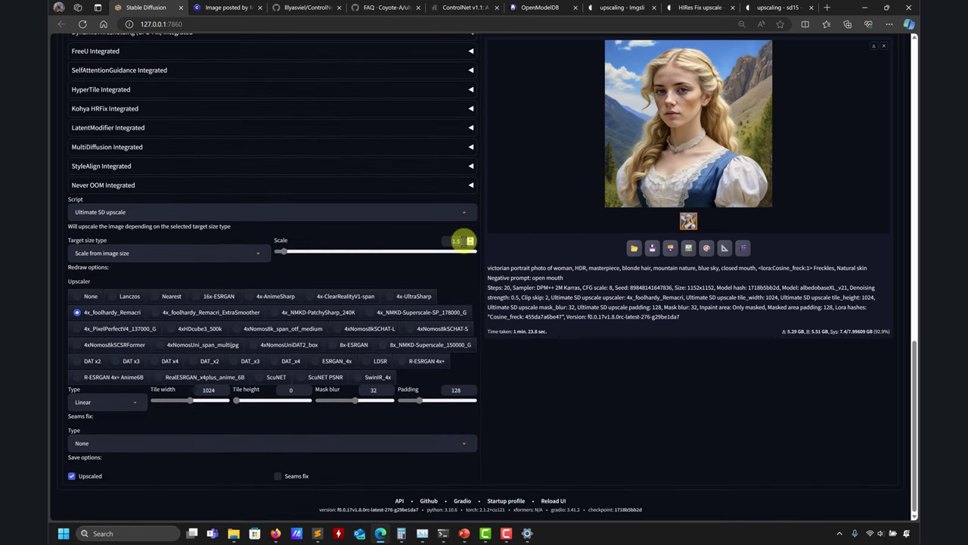
Set the Ultimate SD upscale scale to 2, and change the target size type to Custom size
{"action": "left_click", "coordinate": [341, 214]}
{"action": "left_click", "coordinate": [820, 281]}
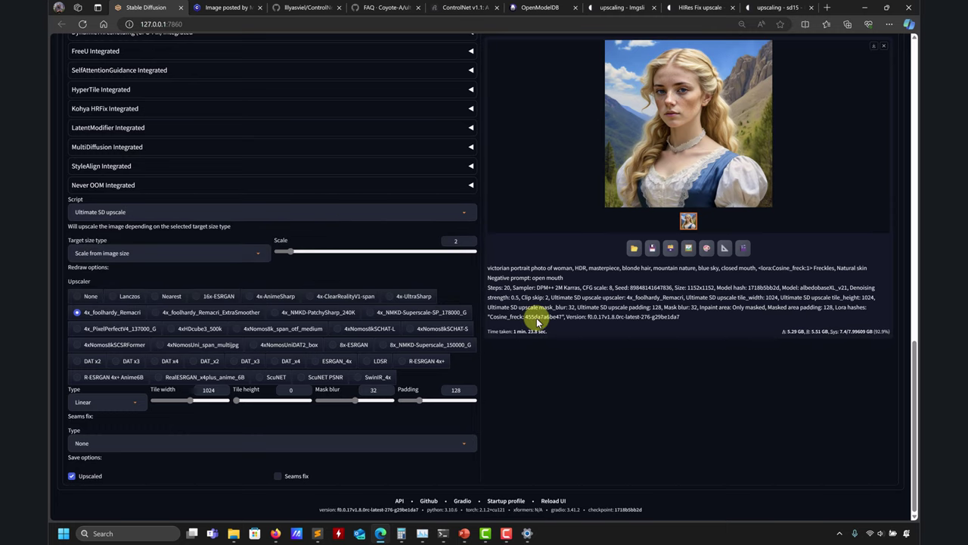
{"action": "left_click", "coordinate": [241, 255]}
{"action": "left_click", "coordinate": [111, 277]}
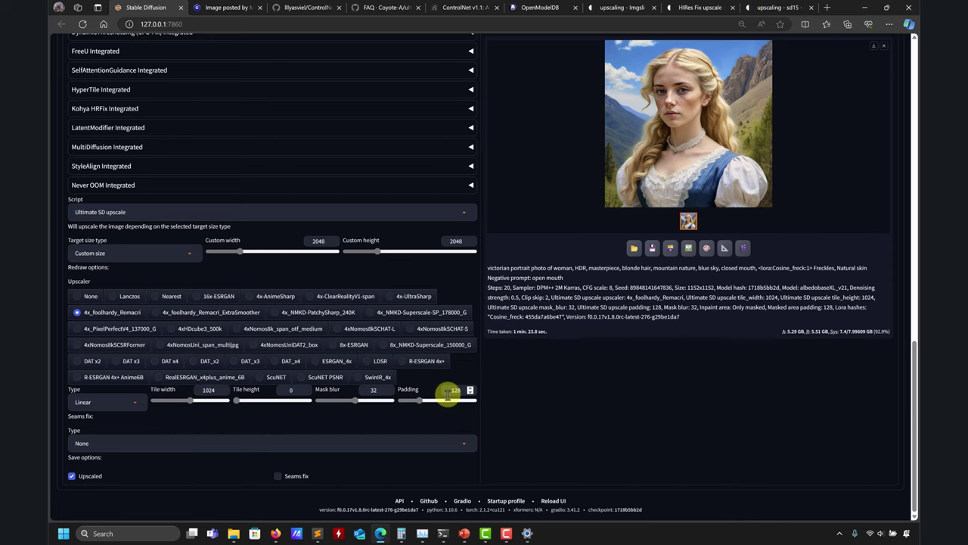
Recheck the img2img settings and generate the portrait with Ultimate SD upscale at a custom size of 2048 by 2048
{"action": "scroll", "coordinate": [533, 333], "scroll_direction": "up", "scroll_amount": 5}
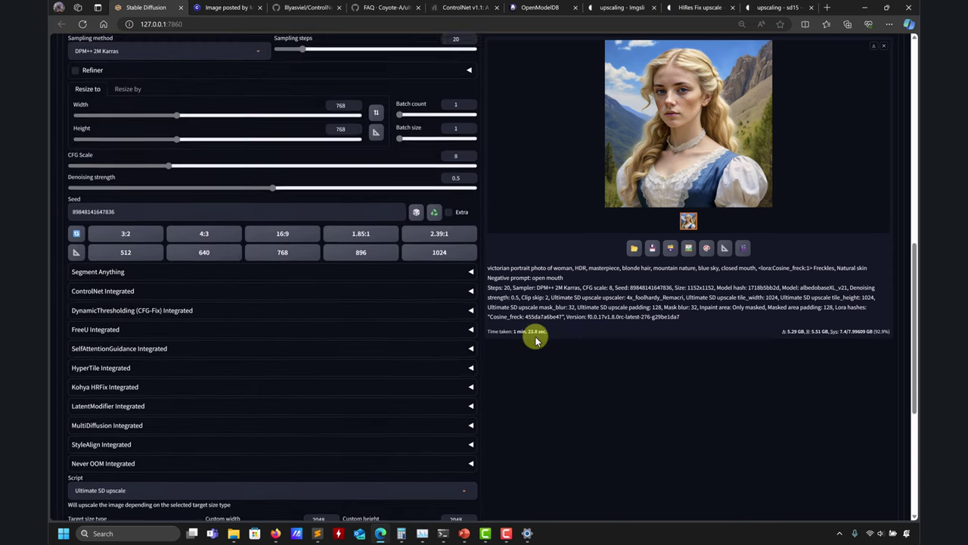
{"action": "scroll", "coordinate": [535, 340], "scroll_direction": "up", "scroll_amount": 1}
{"action": "scroll", "coordinate": [535, 340], "scroll_direction": "down", "scroll_amount": 4}
{"action": "scroll", "coordinate": [534, 340], "scroll_direction": "up", "scroll_amount": 5}
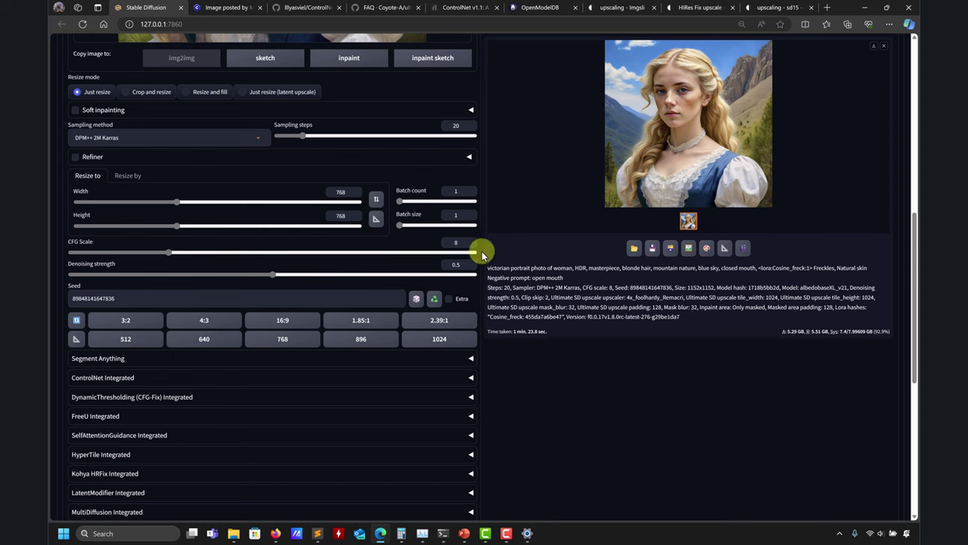
{"action": "scroll", "coordinate": [568, 222], "scroll_direction": "up", "scroll_amount": 3}
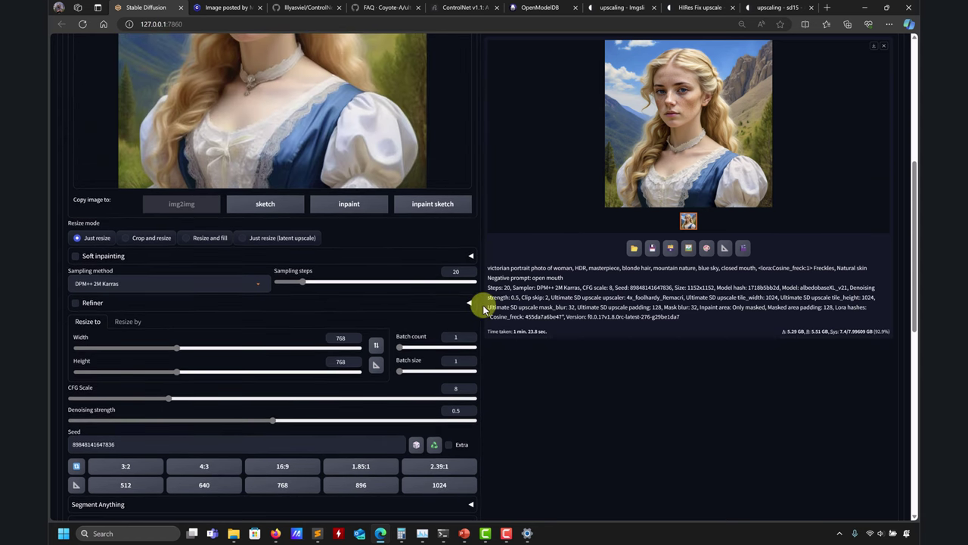
{"action": "scroll", "coordinate": [550, 322], "scroll_direction": "up", "scroll_amount": 5}
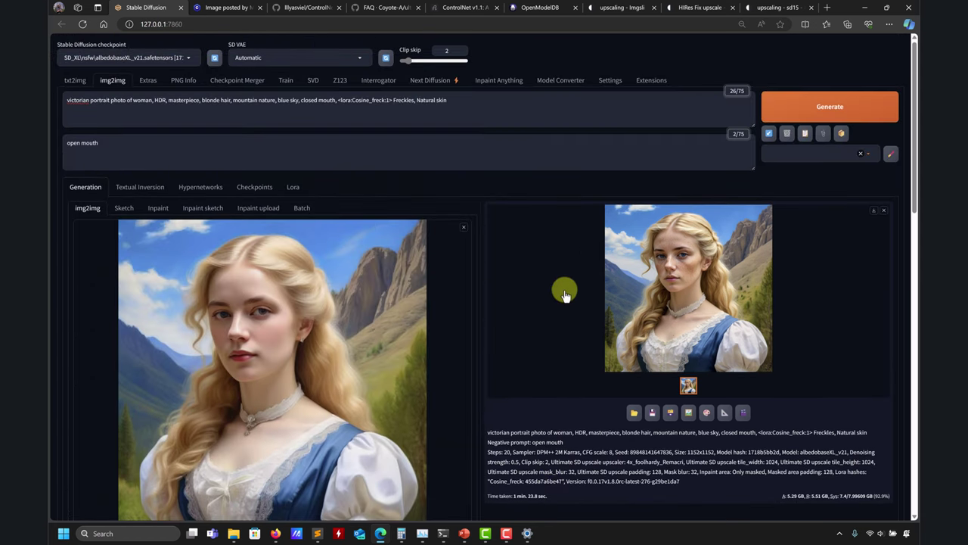
{"action": "left_click", "coordinate": [787, 111]}
Open the output images numbered 00015 and 00014 from the 2024-03-10 folder and arrange them side by side
{"action": "mouse_move", "coordinate": [233, 533]}
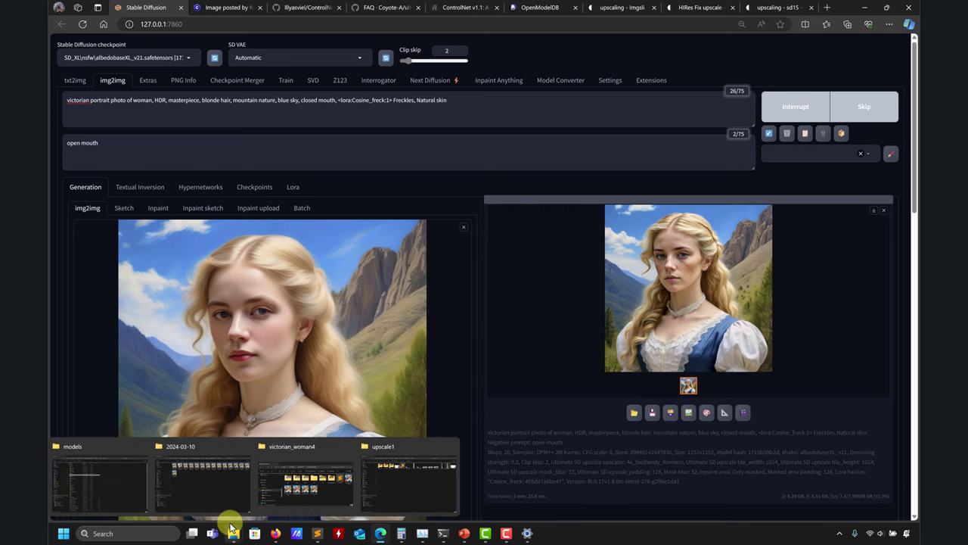
{"action": "left_click", "coordinate": [225, 493]}
{"action": "left_click", "coordinate": [278, 155]}
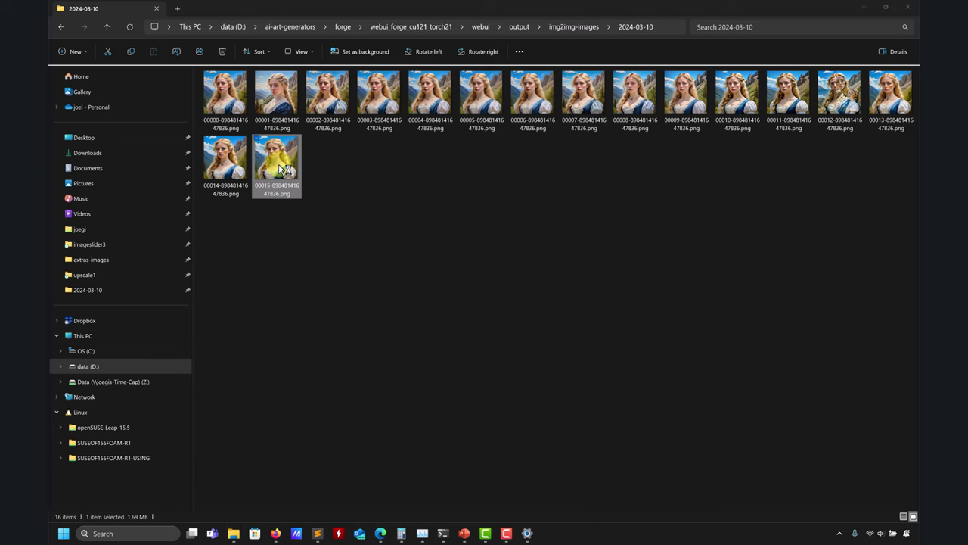
{"action": "double_click", "coordinate": [284, 168]}
{"action": "left_click_drag", "start_coordinate": [438, 6], "coordinate": [783, 65]}
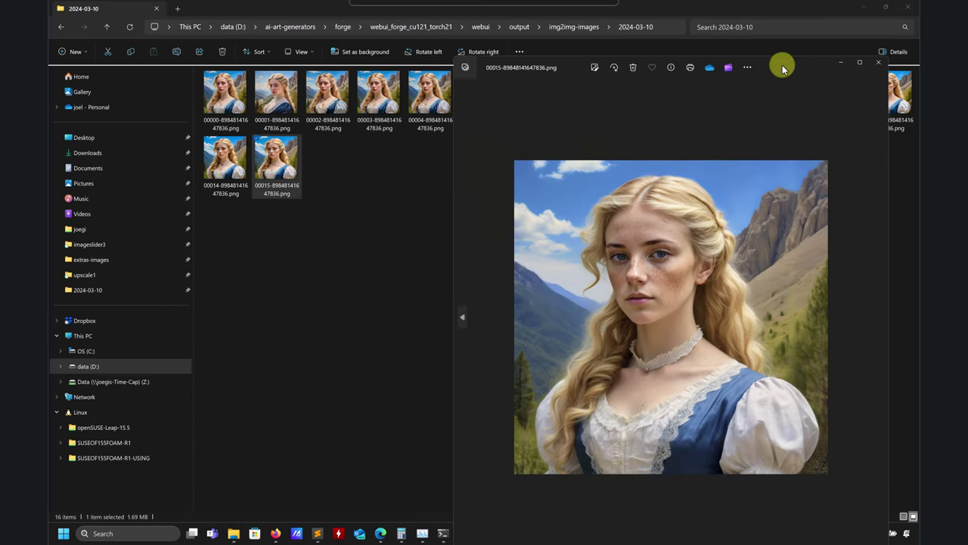
{"action": "double_click", "coordinate": [224, 165]}
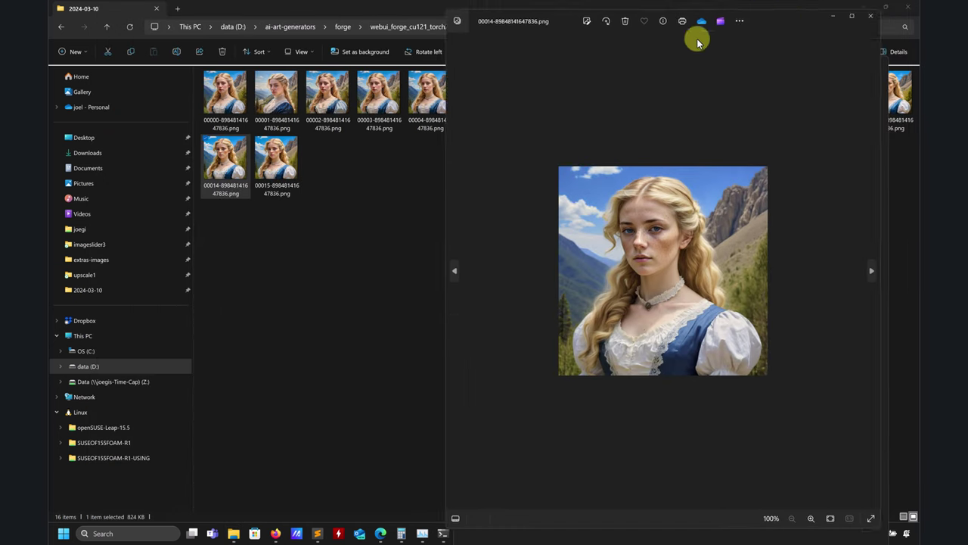
{"action": "key", "text": "super+Left"}
{"action": "left_click", "coordinate": [550, 113]}
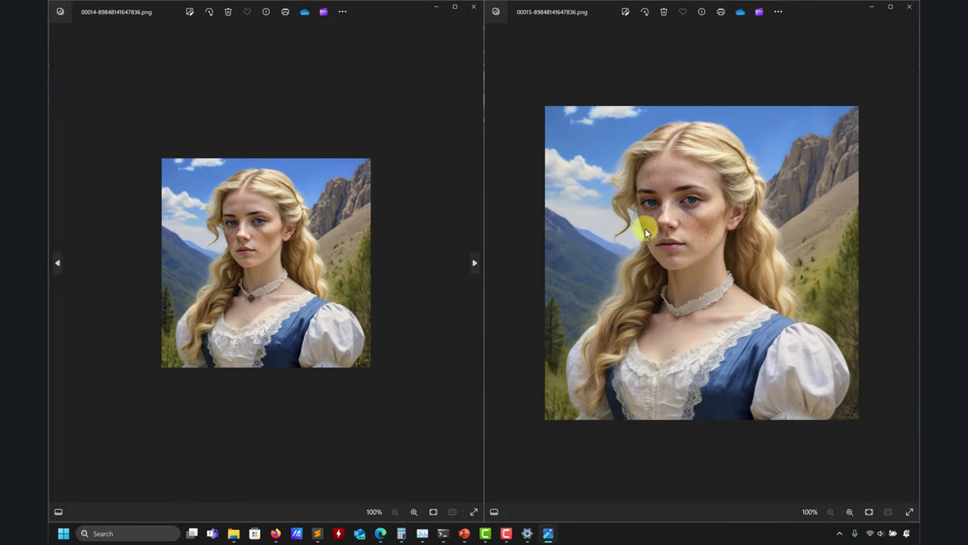
Compare the skin, nose and mouth details of the two upscaled portraits at high magnification
{"action": "scroll", "coordinate": [642, 227], "scroll_direction": "up", "scroll_amount": 3}
{"action": "scroll", "coordinate": [225, 242], "scroll_direction": "up", "scroll_amount": 5}
{"action": "scroll", "coordinate": [225, 242], "scroll_direction": "up", "scroll_amount": 6}
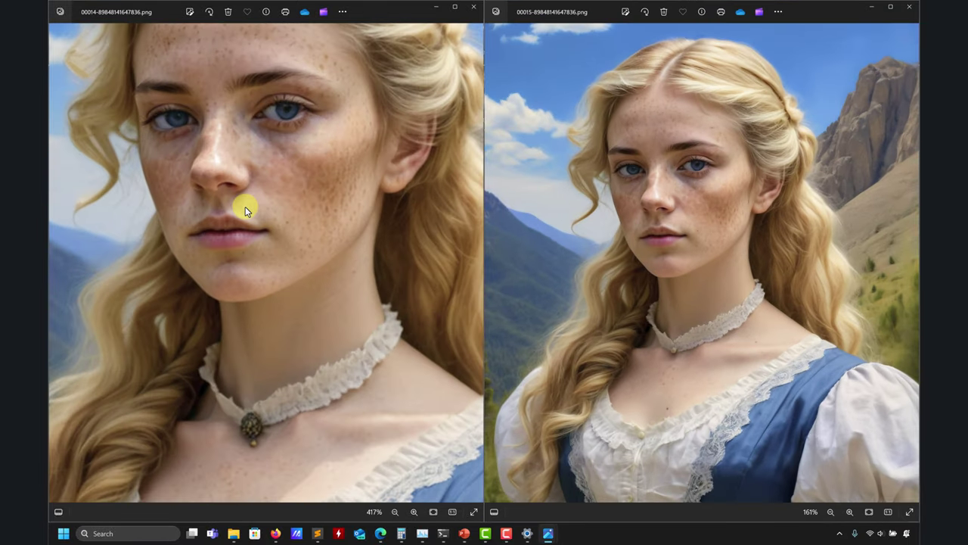
{"action": "scroll", "coordinate": [655, 231], "scroll_direction": "up", "scroll_amount": 7}
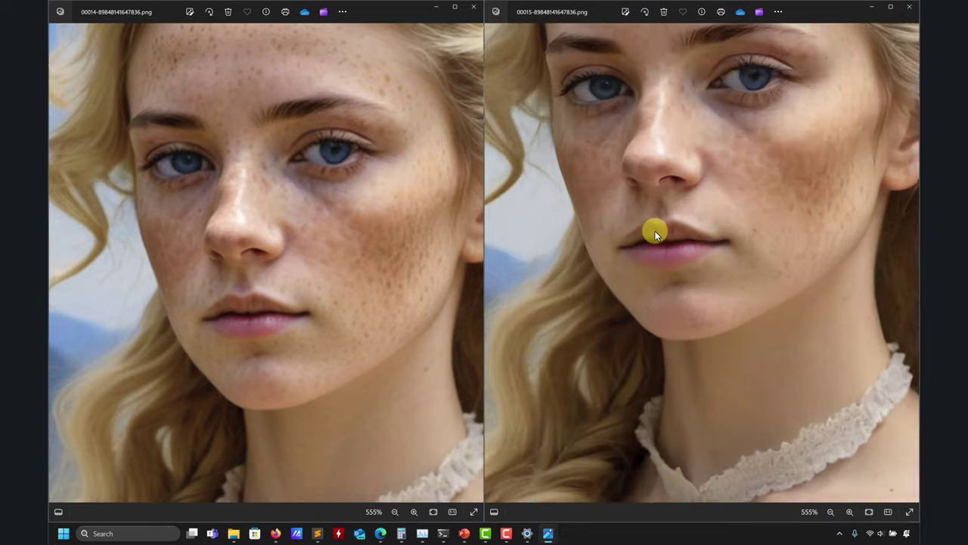
{"action": "scroll", "coordinate": [295, 280], "scroll_direction": "up", "scroll_amount": 8}
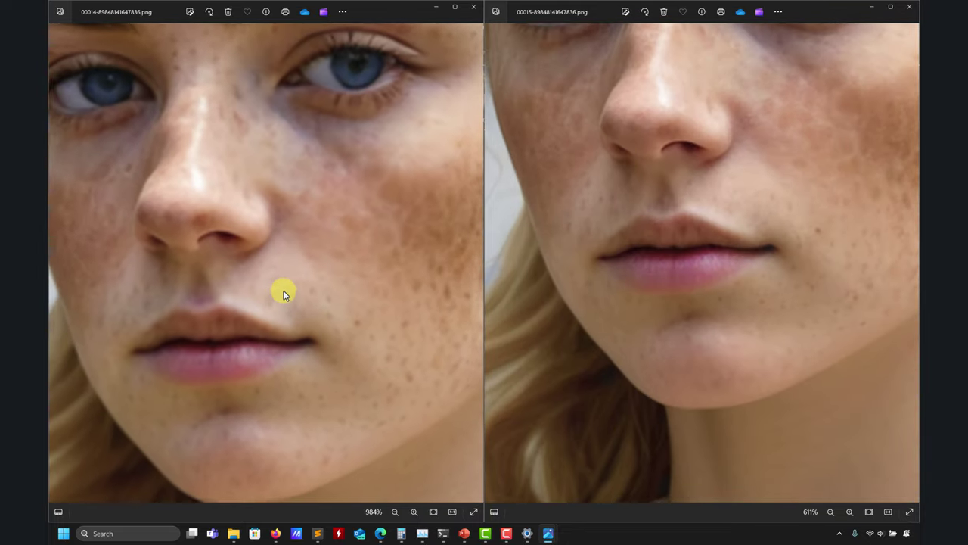
{"action": "scroll", "coordinate": [712, 254], "scroll_direction": "up", "scroll_amount": 4}
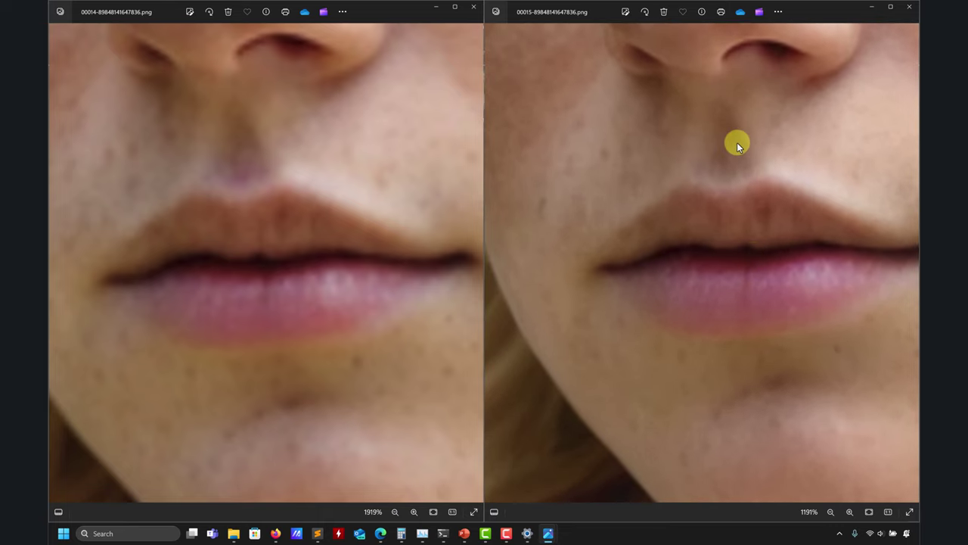
{"action": "left_click_drag", "start_coordinate": [737, 142], "coordinate": [742, 185]}
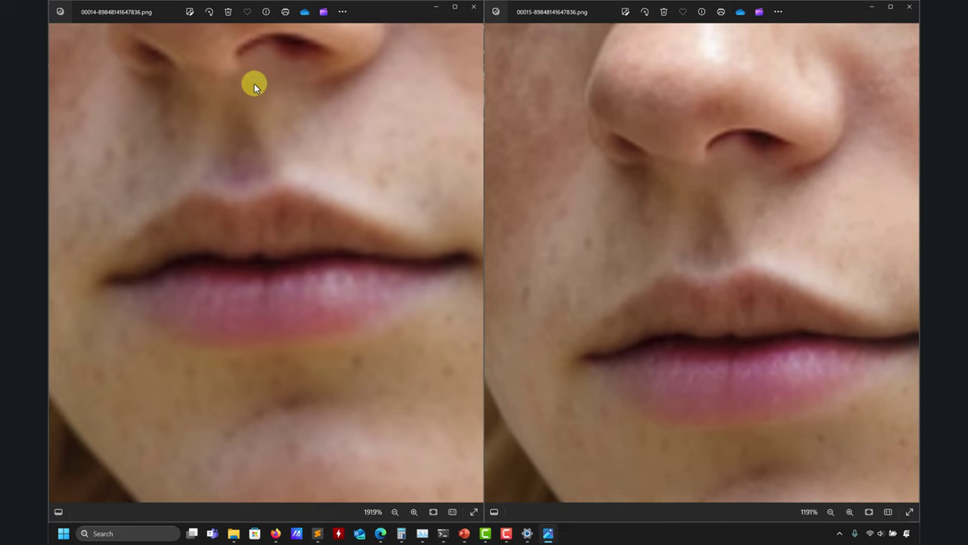
{"action": "left_click_drag", "start_coordinate": [254, 83], "coordinate": [260, 221]}
{"action": "scroll", "coordinate": [261, 237], "scroll_direction": "down", "scroll_amount": 10}
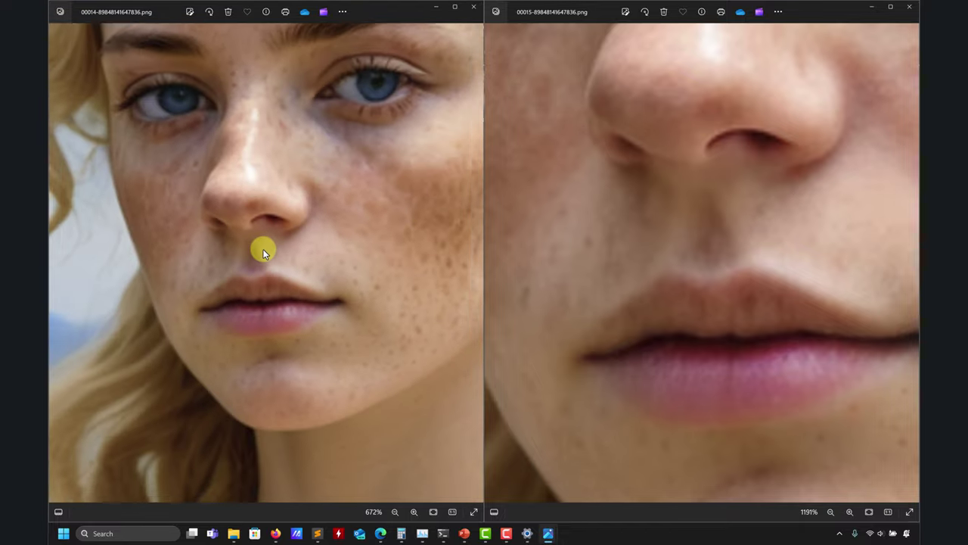
Compare the lace choker and its pendant area in the two upscaled portraits
{"action": "scroll", "coordinate": [257, 370], "scroll_direction": "up", "scroll_amount": 5}
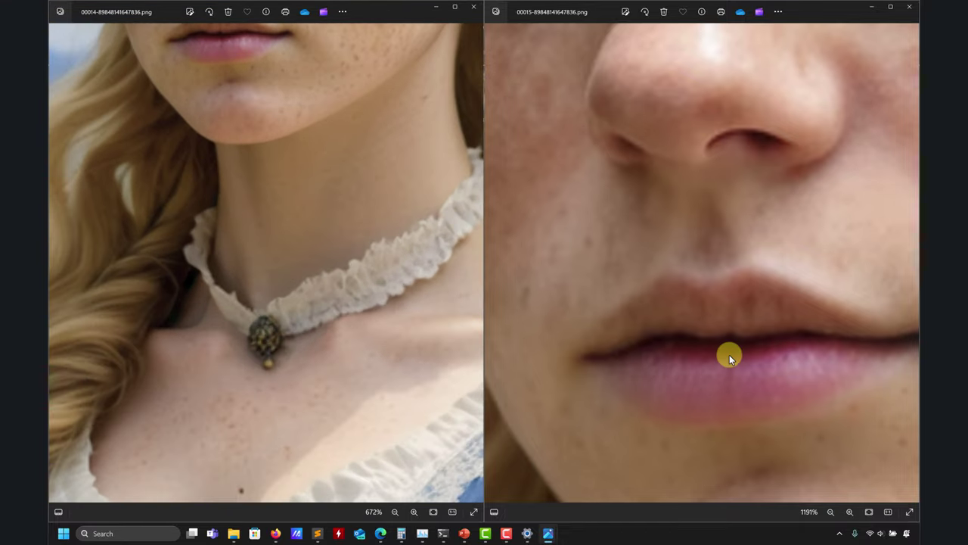
{"action": "left_click_drag", "start_coordinate": [728, 352], "coordinate": [693, 209]}
{"action": "scroll", "coordinate": [676, 322], "scroll_direction": "down", "scroll_amount": 4}
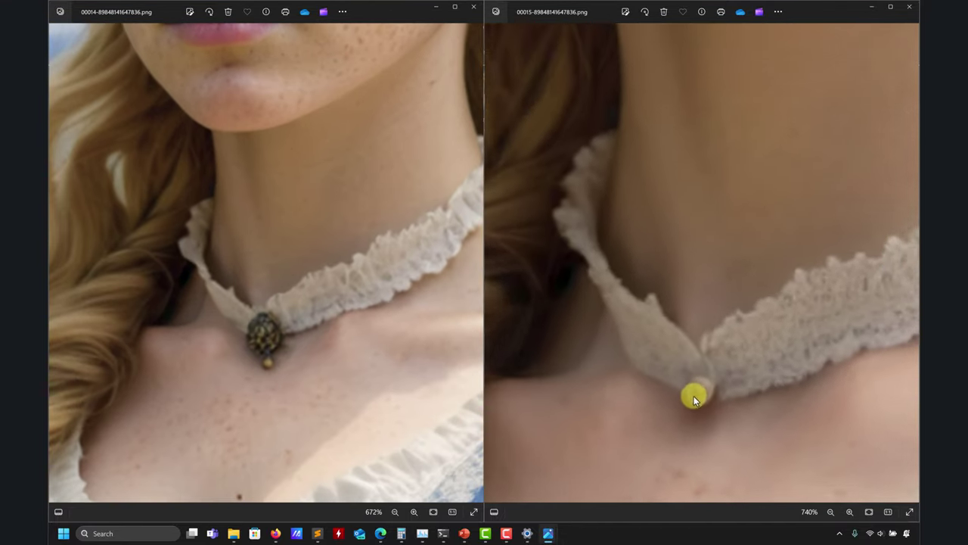
{"action": "scroll", "coordinate": [689, 423], "scroll_direction": "down", "scroll_amount": 8}
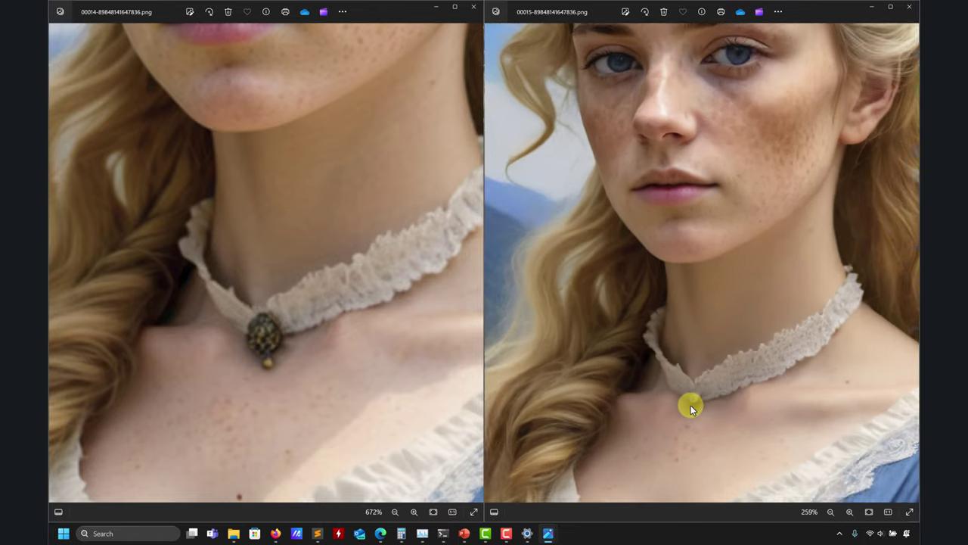
{"action": "scroll", "coordinate": [690, 407], "scroll_direction": "down", "scroll_amount": 1}
Compare both portraits at a similar overall size, and examine the lace neckline of image 00015 up close
{"action": "scroll", "coordinate": [249, 321], "scroll_direction": "down", "scroll_amount": 8}
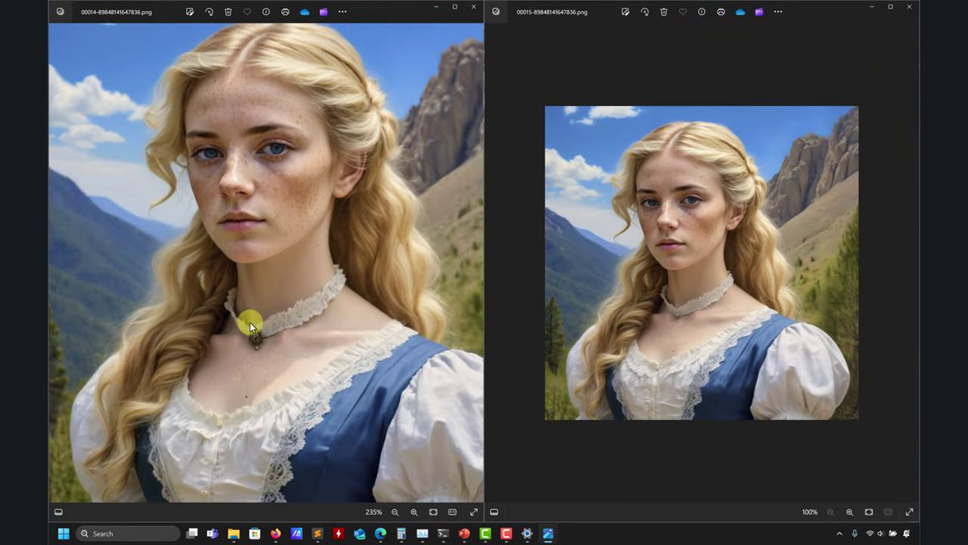
{"action": "scroll", "coordinate": [249, 325], "scroll_direction": "up", "scroll_amount": 3}
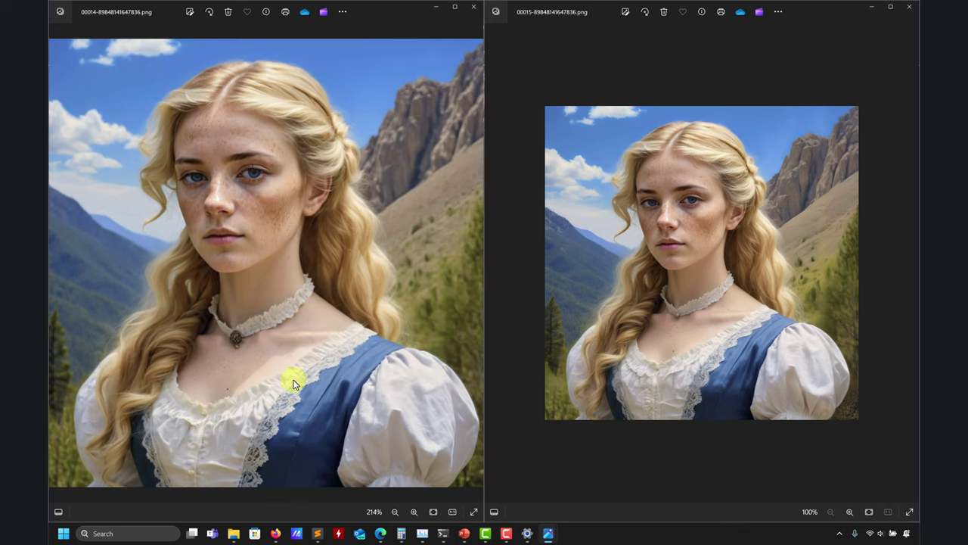
{"action": "scroll", "coordinate": [672, 363], "scroll_direction": "up", "scroll_amount": 1}
{"action": "scroll", "coordinate": [671, 364], "scroll_direction": "up", "scroll_amount": 1}
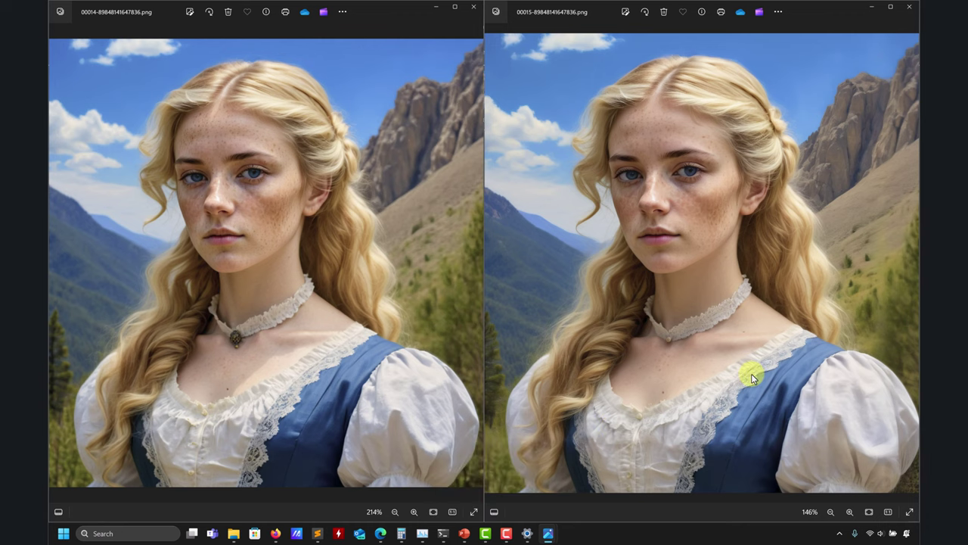
{"action": "scroll", "coordinate": [760, 394], "scroll_direction": "up", "scroll_amount": 5}
{"action": "scroll", "coordinate": [761, 395], "scroll_direction": "up", "scroll_amount": 8}
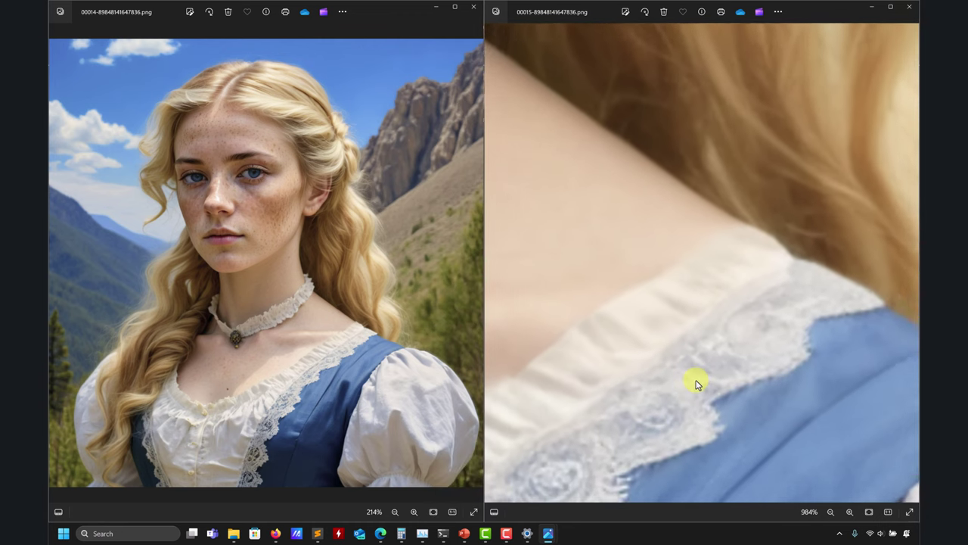
Open start768.png from the victorian_woman4 folder and magnify its lace neckline for comparison with image 00015
{"action": "mouse_move", "coordinate": [232, 537]}
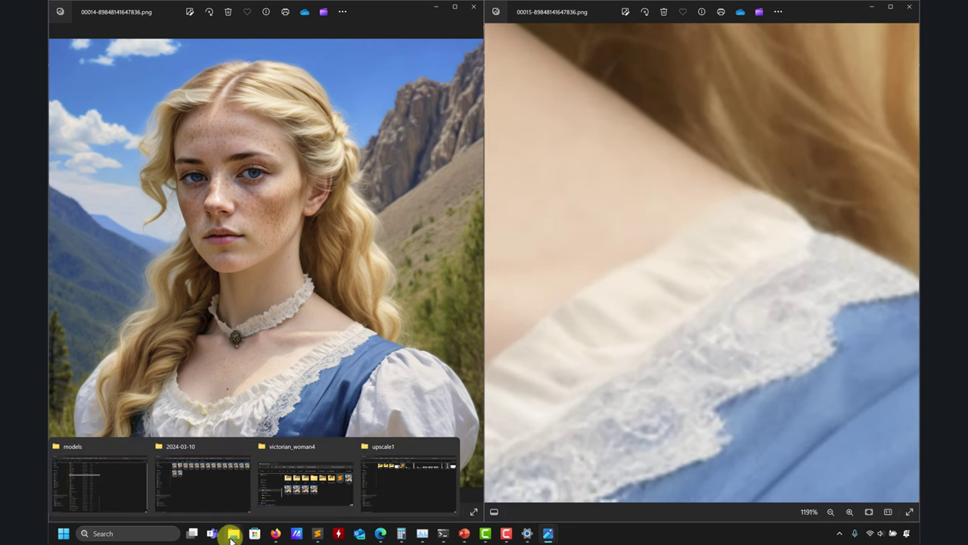
{"action": "left_click", "coordinate": [281, 499]}
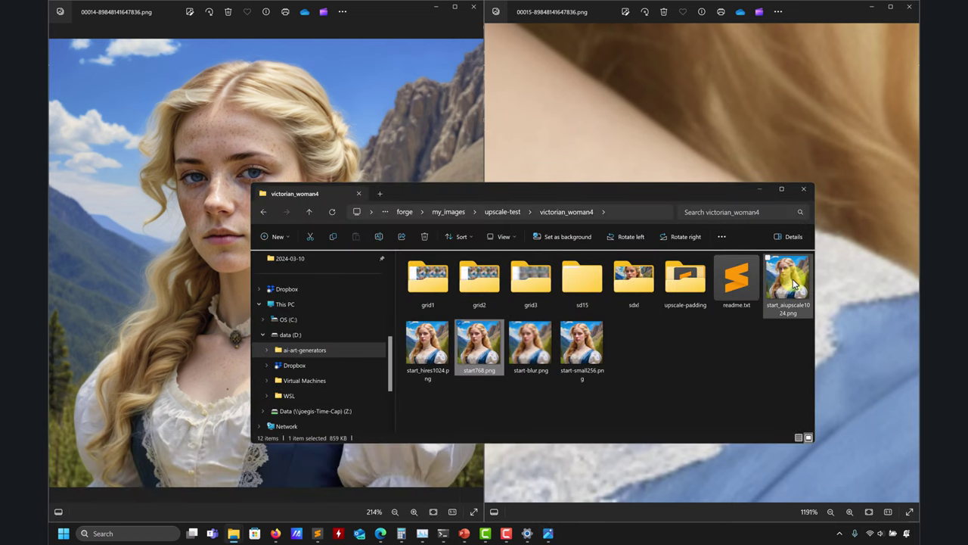
{"action": "double_click", "coordinate": [478, 351]}
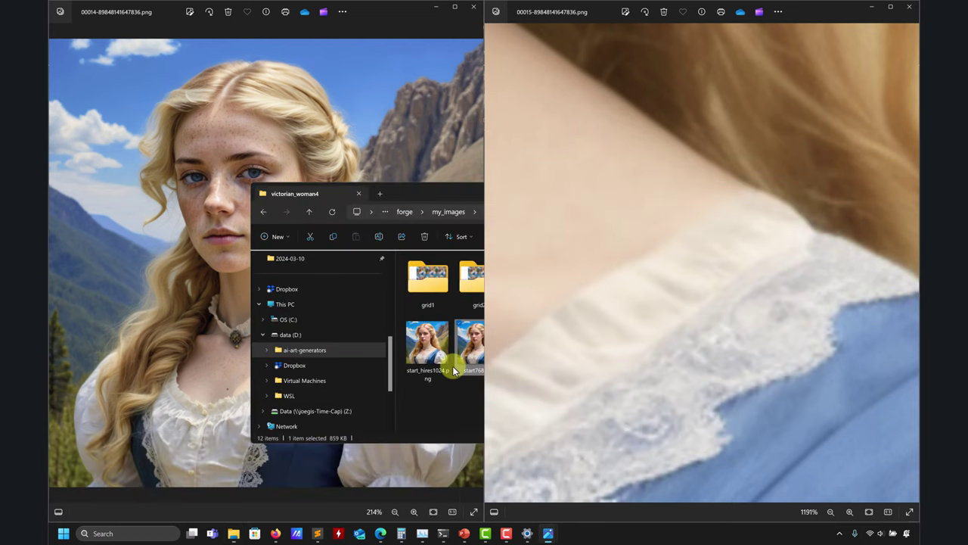
{"action": "scroll", "coordinate": [341, 354], "scroll_direction": "up", "scroll_amount": 12}
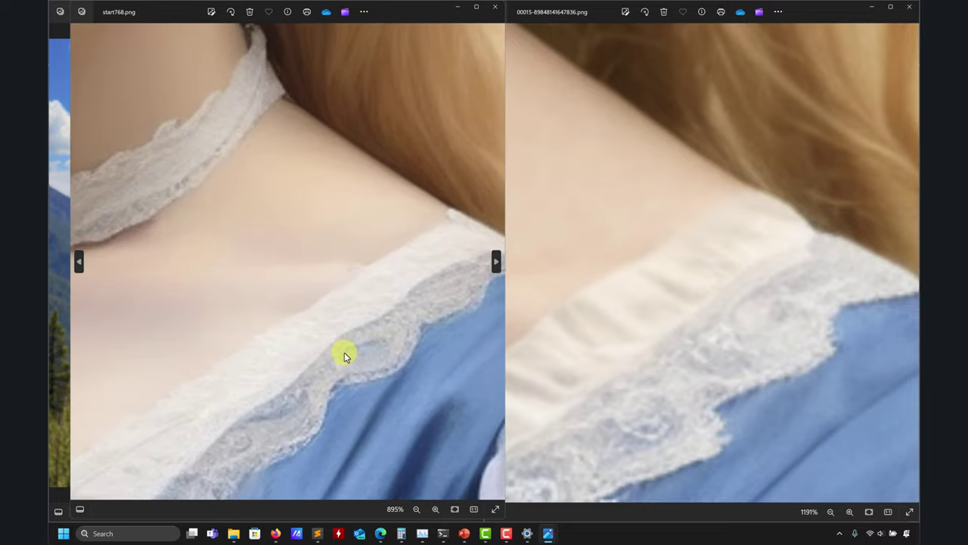
Compare the lace choker and its pendant area in start768.png and image 00015 at matching high magnification
{"action": "scroll", "coordinate": [411, 168], "scroll_direction": "up", "scroll_amount": 5}
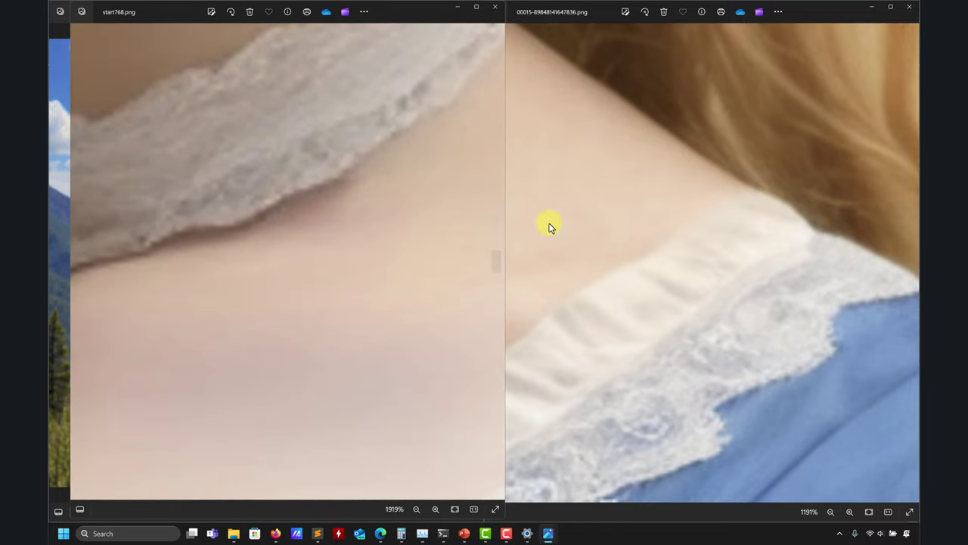
{"action": "left_click_drag", "start_coordinate": [551, 222], "coordinate": [867, 337]}
{"action": "left_click_drag", "start_coordinate": [631, 346], "coordinate": [643, 307]}
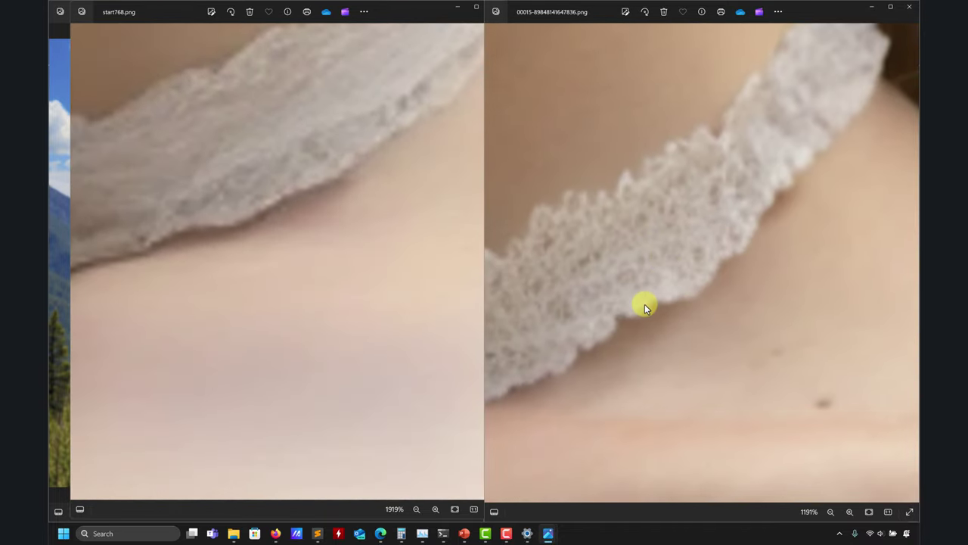
{"action": "left_click", "coordinate": [305, 281]}
{"action": "scroll", "coordinate": [306, 303], "scroll_direction": "down", "scroll_amount": 7}
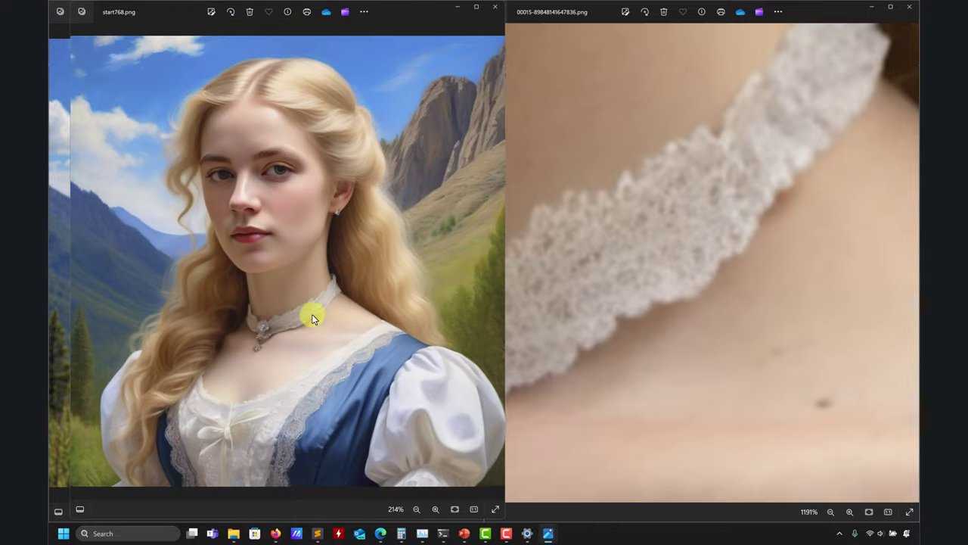
{"action": "scroll", "coordinate": [254, 356], "scroll_direction": "up", "scroll_amount": 5}
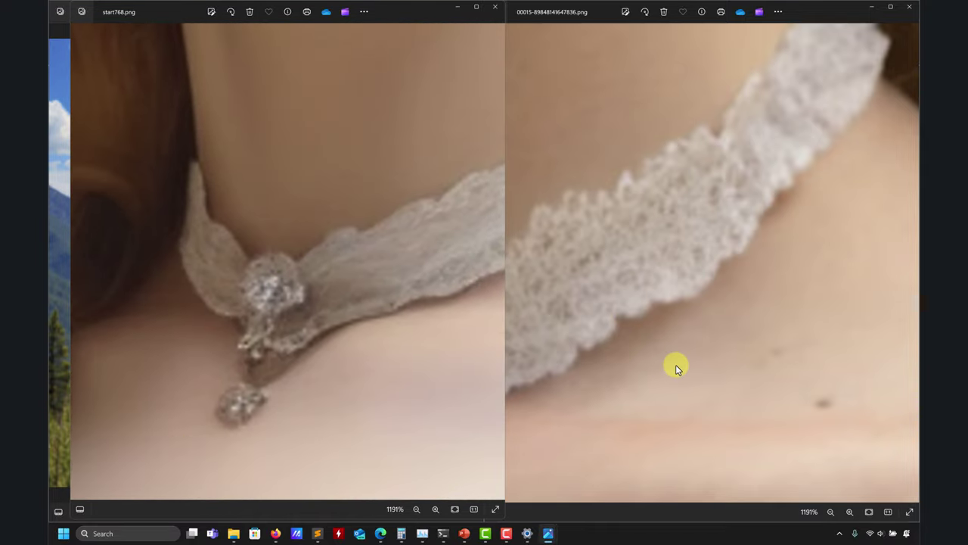
{"action": "left_click_drag", "start_coordinate": [676, 366], "coordinate": [648, 323]}
Compare start768.png and image 00015 as whole portraits at a similar overall size
{"action": "scroll", "coordinate": [649, 323], "scroll_direction": "down", "scroll_amount": 10}
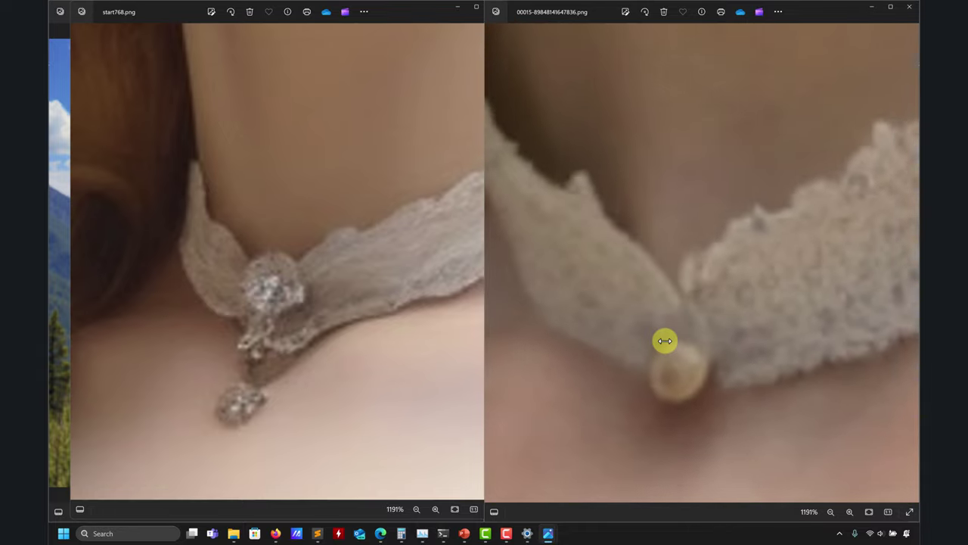
{"action": "scroll", "coordinate": [688, 320], "scroll_direction": "down", "scroll_amount": 2}
{"action": "scroll", "coordinate": [653, 250], "scroll_direction": "up", "scroll_amount": 3}
{"action": "scroll", "coordinate": [652, 250], "scroll_direction": "down", "scroll_amount": 3}
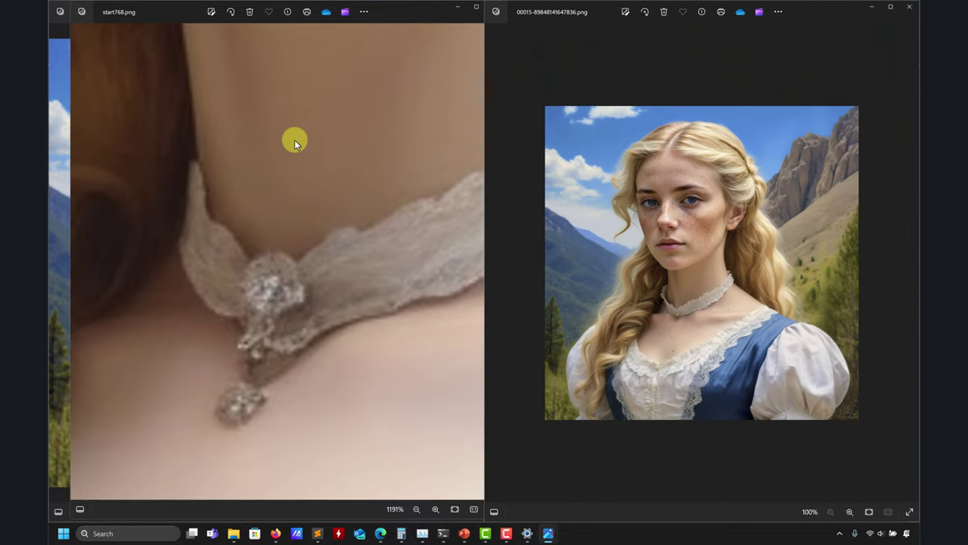
{"action": "scroll", "coordinate": [302, 159], "scroll_direction": "down", "scroll_amount": 10}
{"action": "scroll", "coordinate": [299, 166], "scroll_direction": "down", "scroll_amount": 2}
{"action": "scroll", "coordinate": [214, 215], "scroll_direction": "up", "scroll_amount": 1}
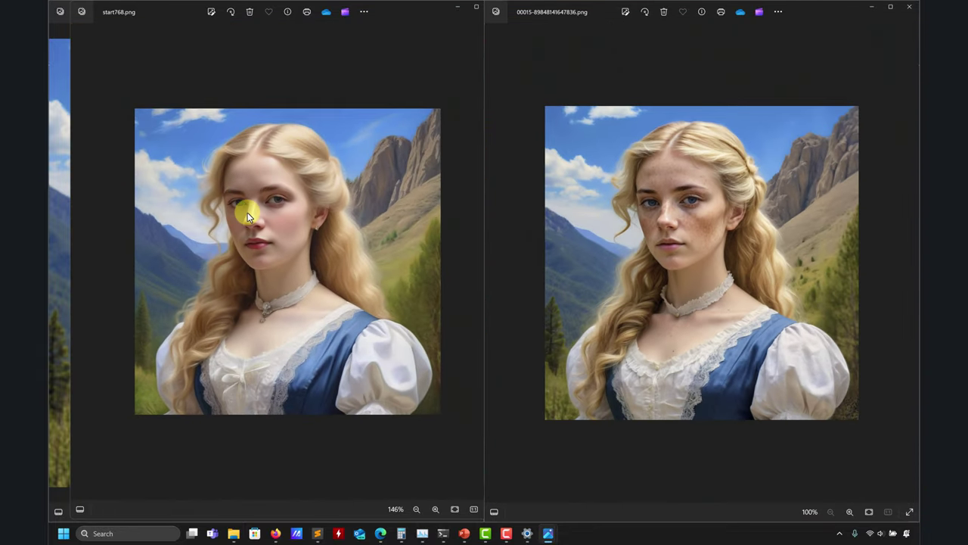
{"action": "scroll", "coordinate": [712, 196], "scroll_direction": "up", "scroll_amount": 1}
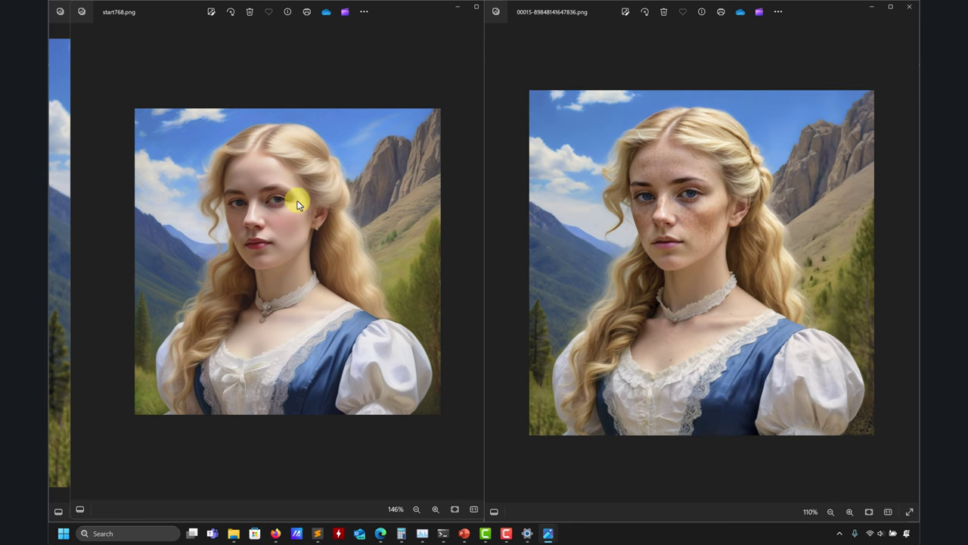
{"action": "scroll", "coordinate": [301, 197], "scroll_direction": "up", "scroll_amount": 2}
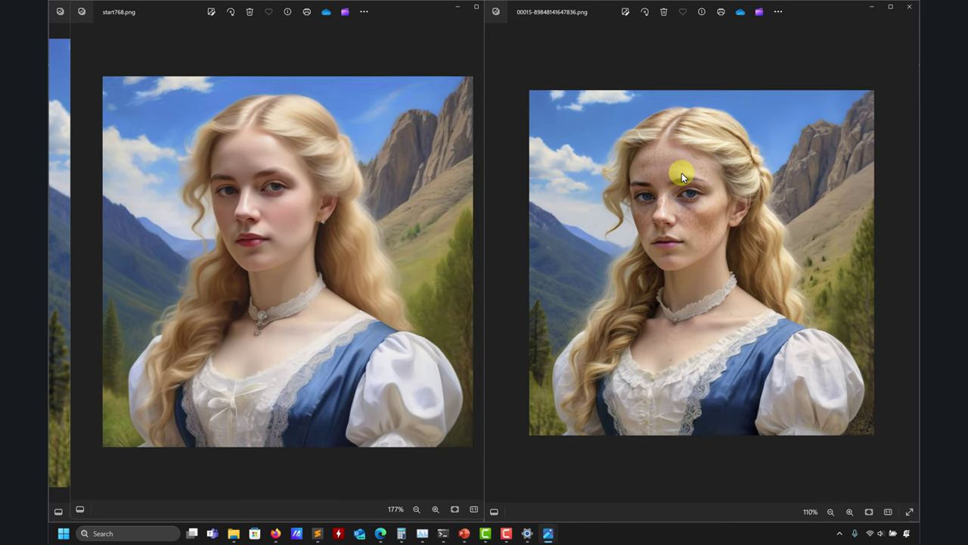
{"action": "scroll", "coordinate": [681, 172], "scroll_direction": "up", "scroll_amount": 1}
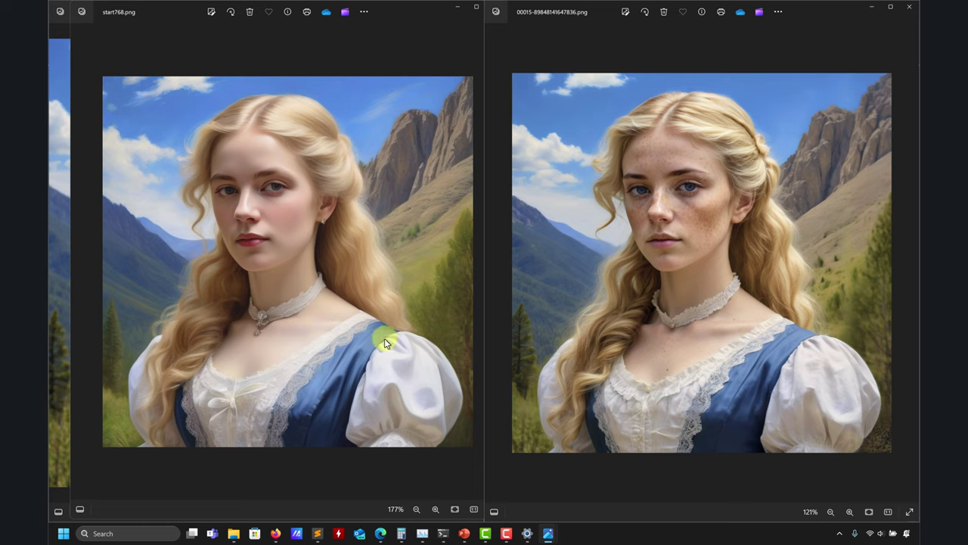
Close image 00015 and start768.png, and minimize the folder windows and image 00014 to return to the img2img page
{"action": "left_click", "coordinate": [908, 7]}
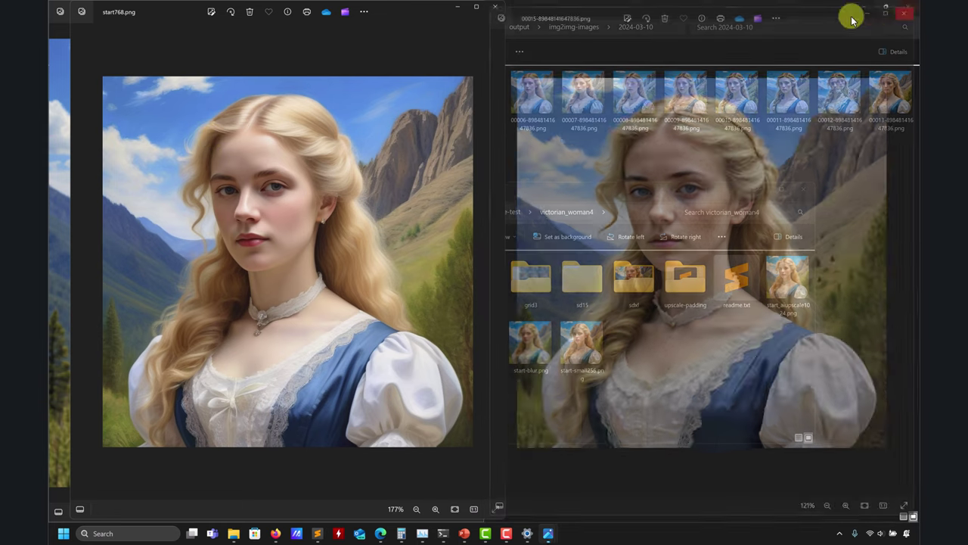
{"action": "left_click", "coordinate": [476, 6]}
{"action": "left_click", "coordinate": [760, 188]}
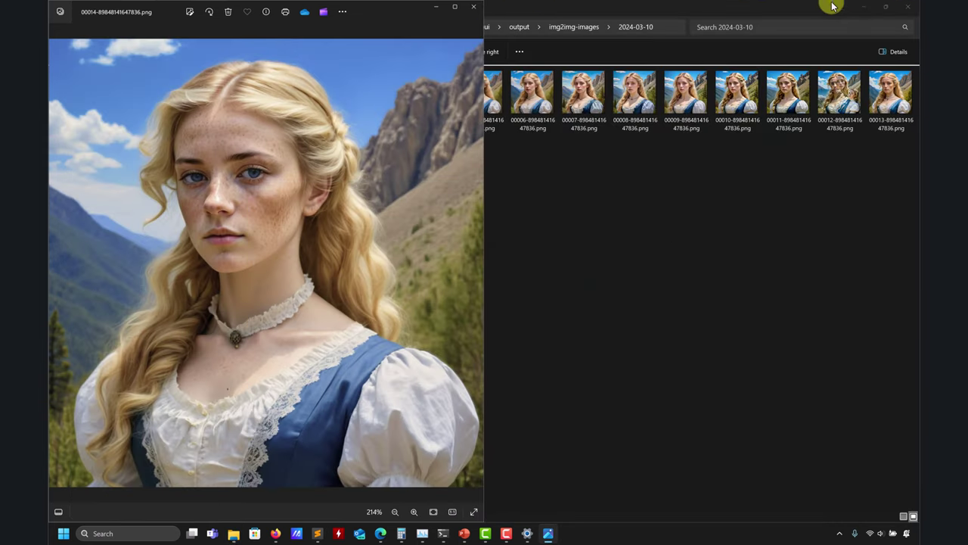
{"action": "left_click", "coordinate": [832, 6]}
{"action": "left_click", "coordinate": [862, 7]}
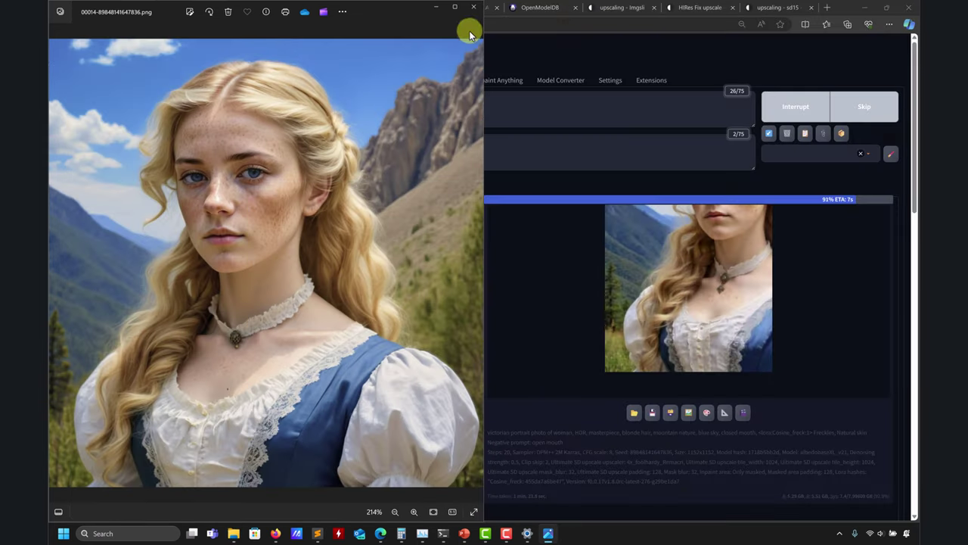
{"action": "left_click", "coordinate": [434, 9]}
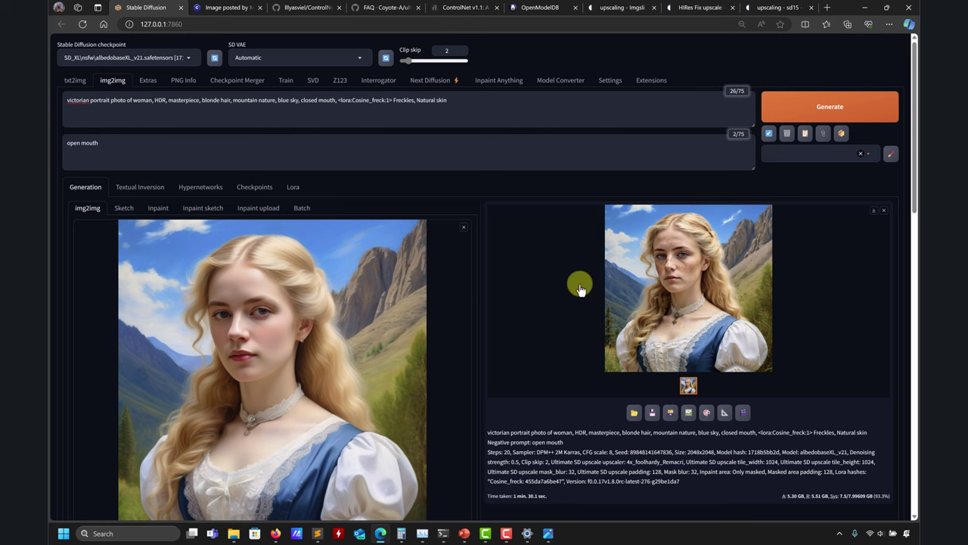
Check the file details of 00016's PNG version in the 2024-03-10 output folder
{"action": "mouse_move", "coordinate": [234, 533]}
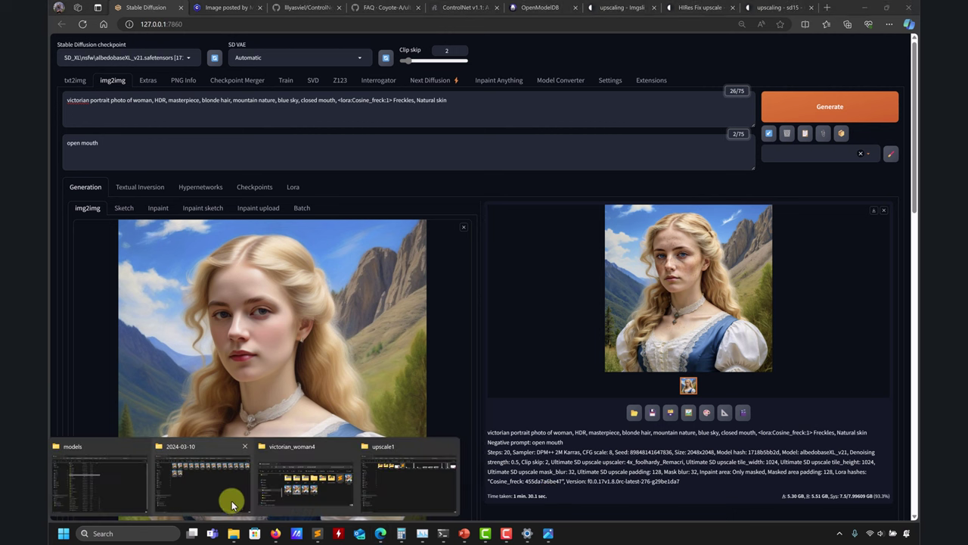
{"action": "left_click", "coordinate": [231, 501]}
{"action": "left_click", "coordinate": [386, 160]}
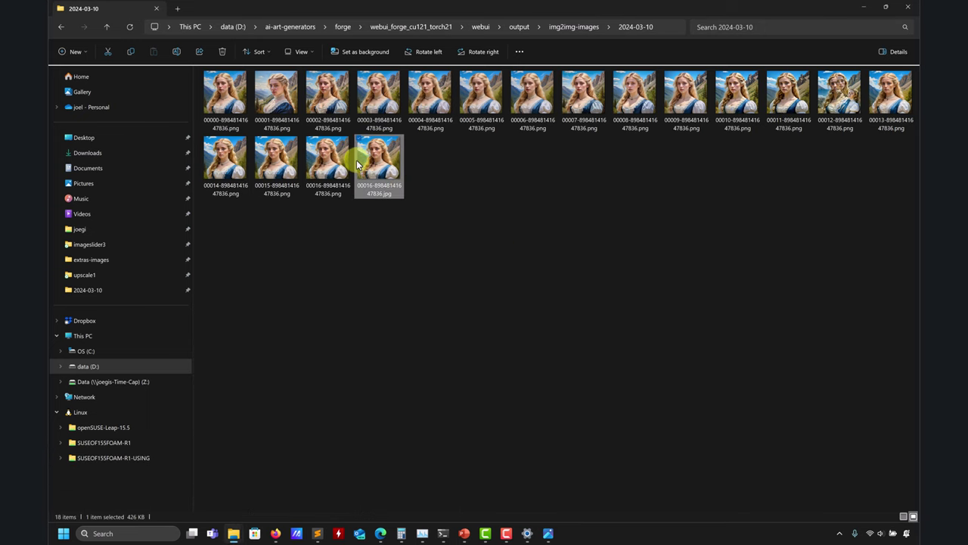
{"action": "left_click", "coordinate": [333, 163]}
{"action": "right_click", "coordinate": [333, 165]}
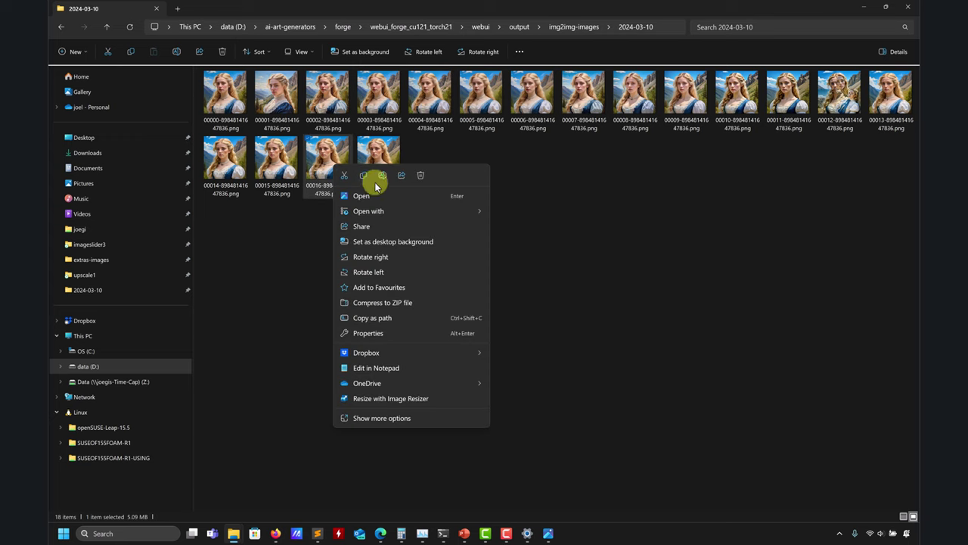
{"action": "left_click", "coordinate": [375, 336]}
{"action": "left_click", "coordinate": [400, 187]}
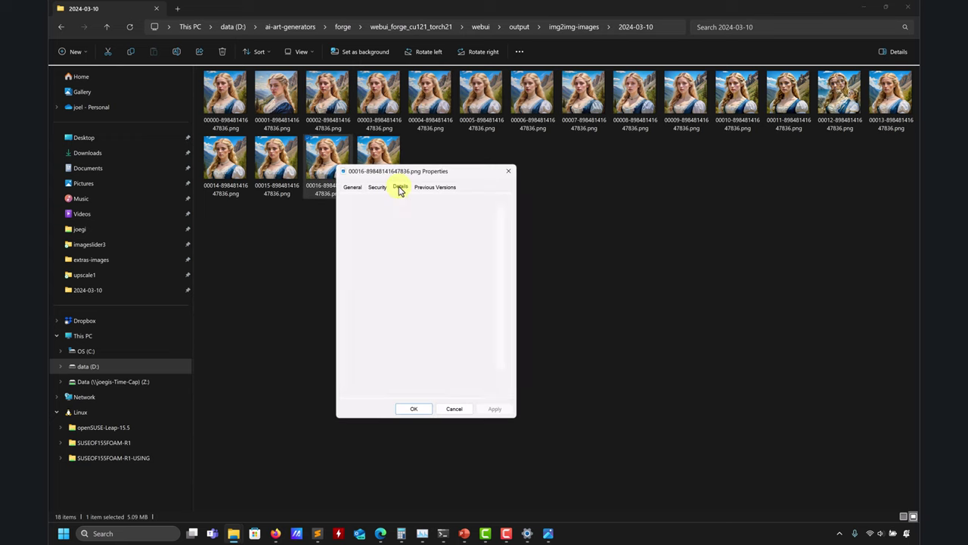
{"action": "left_click", "coordinate": [503, 173]}
Open the PNG images 00016 and 00015 from the output folder side by side, closing image 00014
{"action": "double_click", "coordinate": [335, 169]}
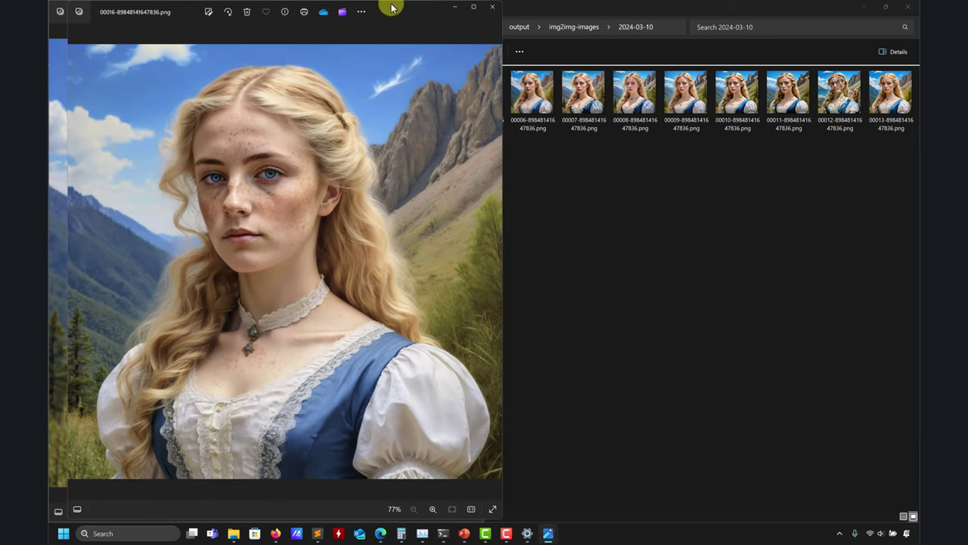
{"action": "left_click_drag", "start_coordinate": [392, 8], "coordinate": [853, 75]}
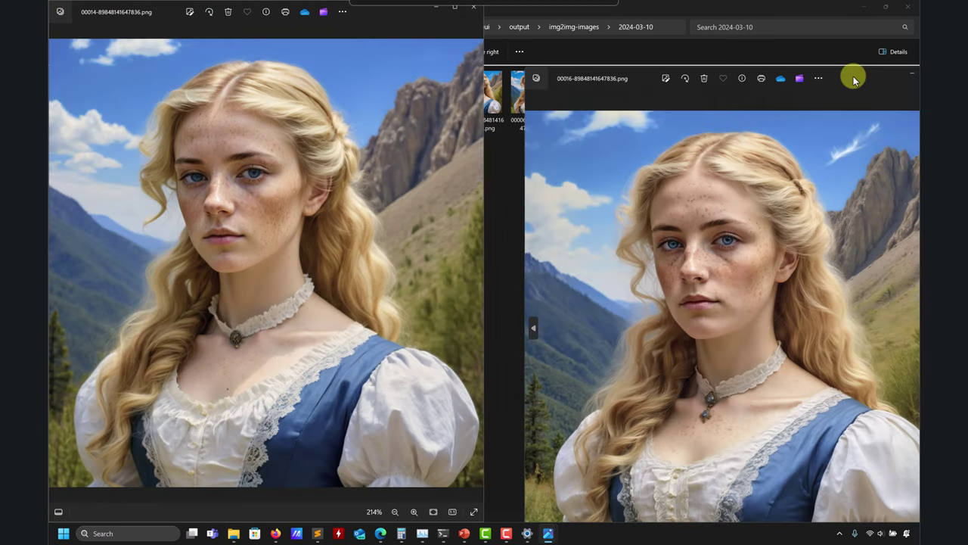
{"action": "left_click", "coordinate": [477, 9]}
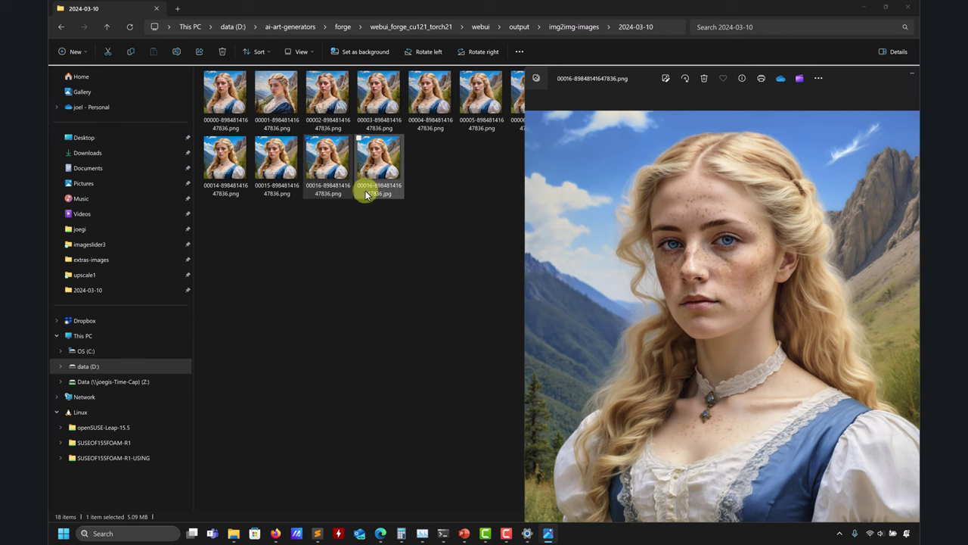
{"action": "left_click", "coordinate": [278, 173]}
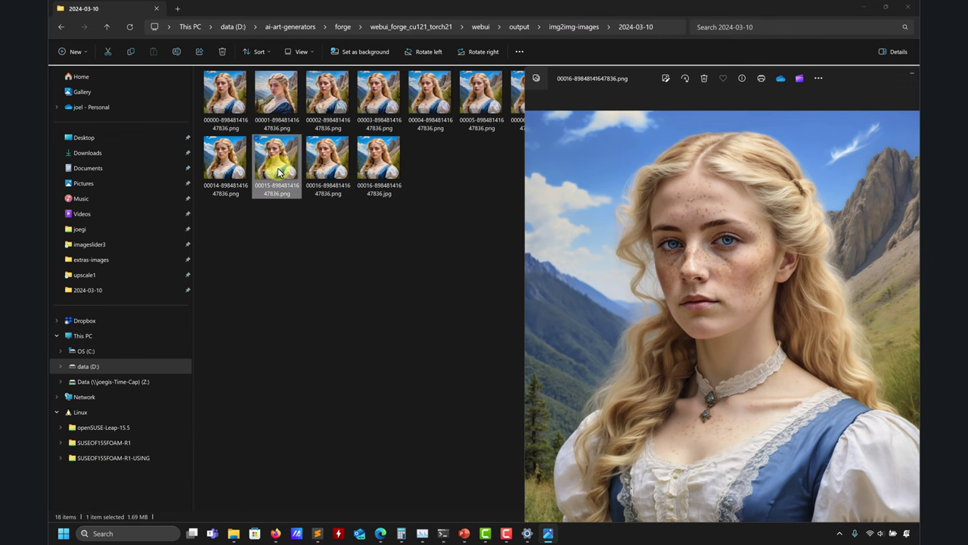
{"action": "double_click", "coordinate": [278, 173]}
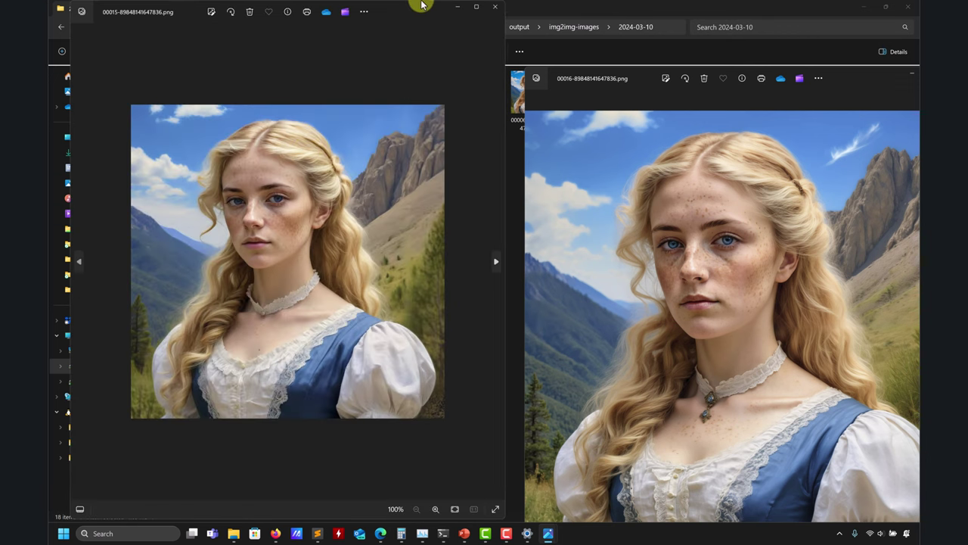
{"action": "left_click_drag", "start_coordinate": [422, 5], "coordinate": [134, 225]}
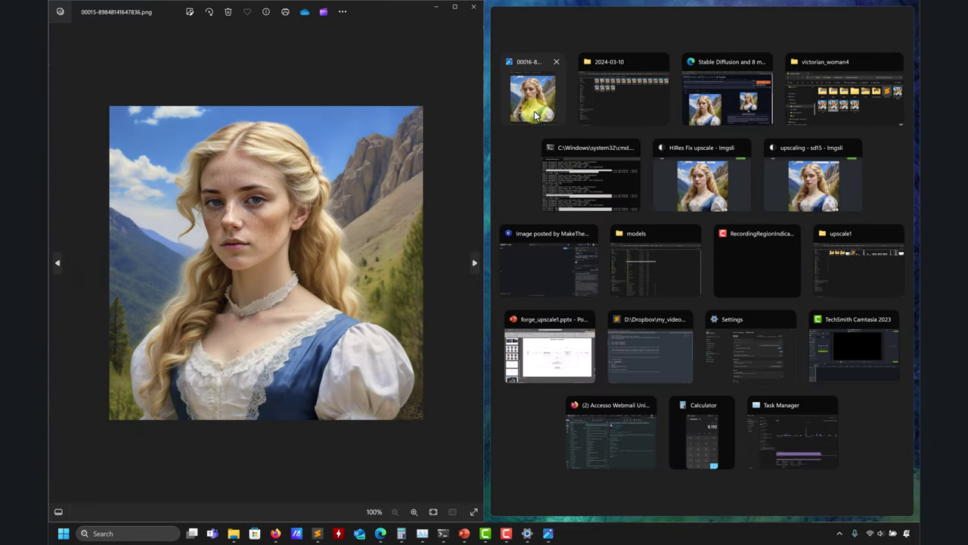
{"action": "left_click", "coordinate": [534, 115]}
Examine the choker pendant and the freckled skin below it in image 00016 up close
{"action": "scroll", "coordinate": [597, 208], "scroll_direction": "up", "scroll_amount": 2}
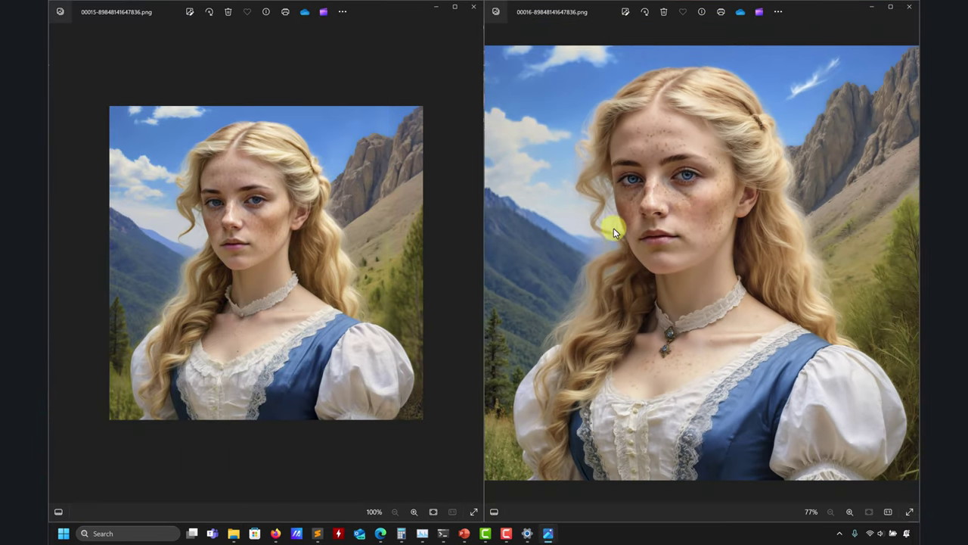
{"action": "scroll", "coordinate": [671, 398], "scroll_direction": "up", "scroll_amount": 4}
{"action": "scroll", "coordinate": [653, 329], "scroll_direction": "up", "scroll_amount": 2}
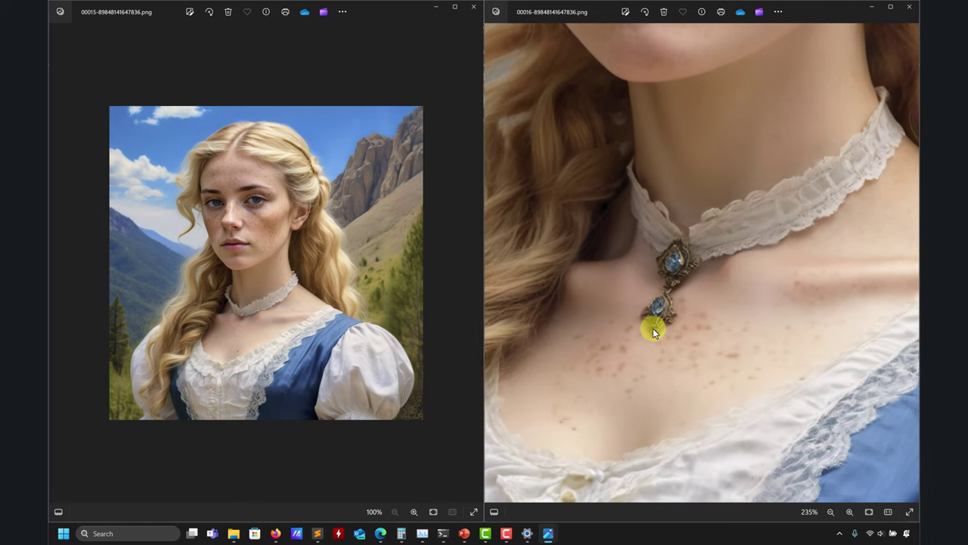
{"action": "scroll", "coordinate": [635, 348], "scroll_direction": "down", "scroll_amount": 5}
Review the img2img sampling, size and denoising settings in the browser, and return to the two portraits
{"action": "left_click", "coordinate": [380, 534]}
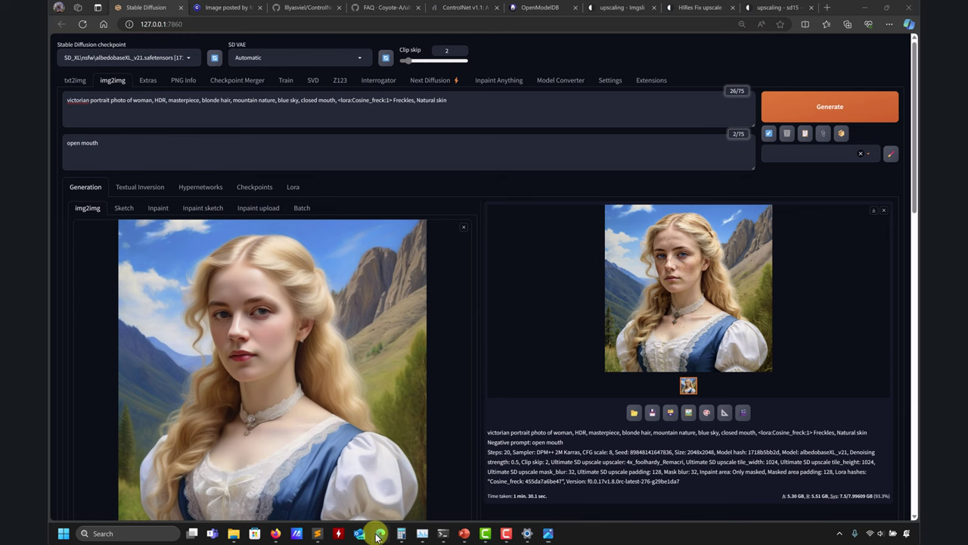
{"action": "scroll", "coordinate": [508, 444], "scroll_direction": "down", "scroll_amount": 8}
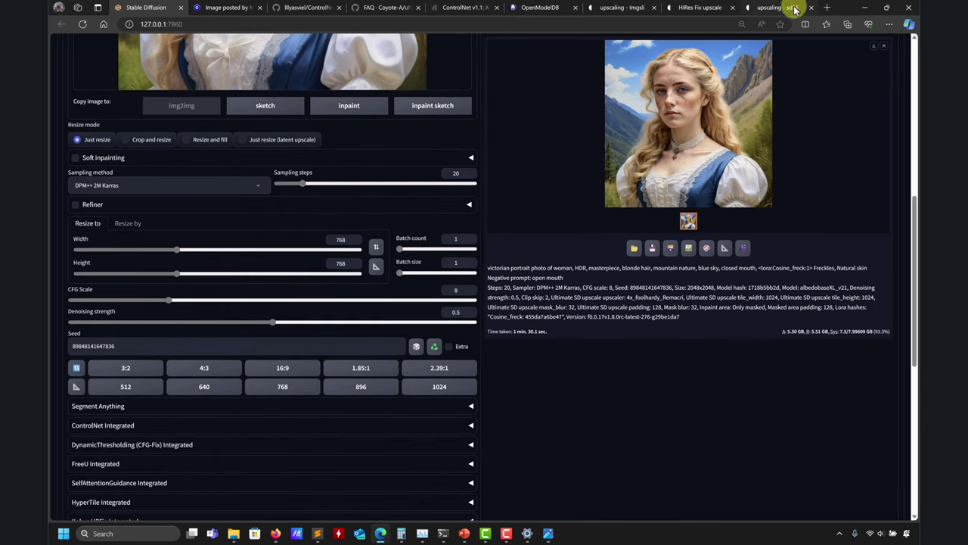
{"action": "left_click", "coordinate": [868, 8]}
Compare the face, choker and neckline of images 00015 and 00016 at moderate magnification
{"action": "scroll", "coordinate": [237, 274], "scroll_direction": "up", "scroll_amount": 5}
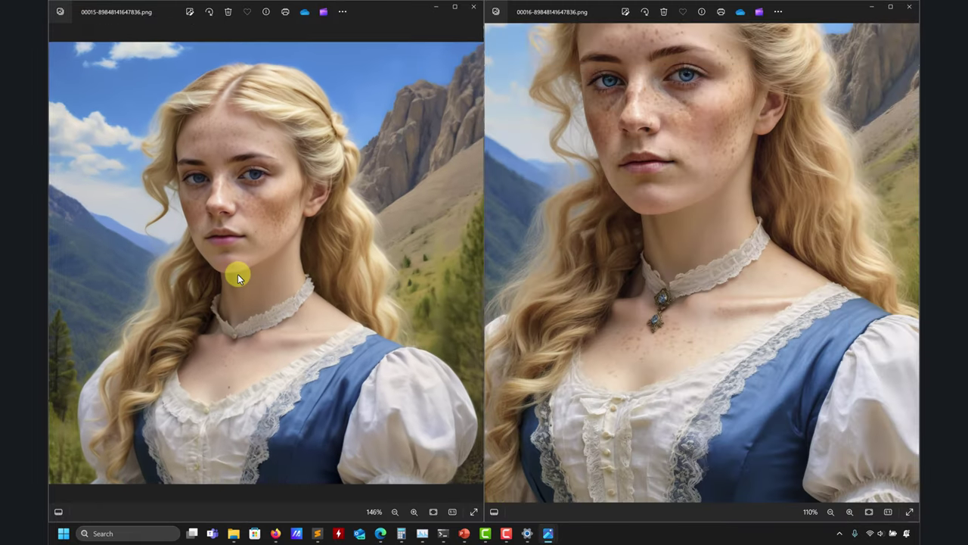
{"action": "scroll", "coordinate": [676, 342], "scroll_direction": "up", "scroll_amount": 4}
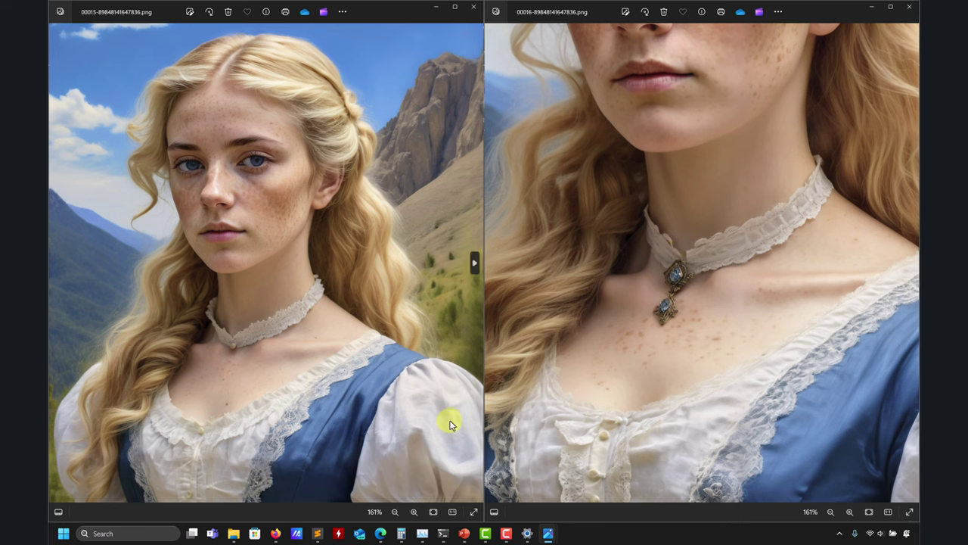
{"action": "scroll", "coordinate": [557, 320], "scroll_direction": "up", "scroll_amount": 1}
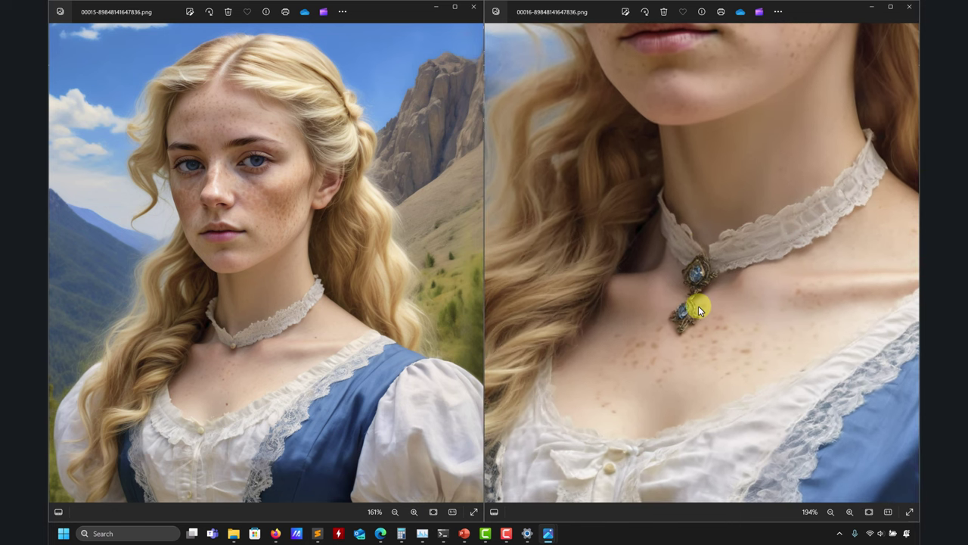
{"action": "scroll", "coordinate": [698, 305], "scroll_direction": "up", "scroll_amount": 1}
{"action": "scroll", "coordinate": [269, 345], "scroll_direction": "up", "scroll_amount": 1}
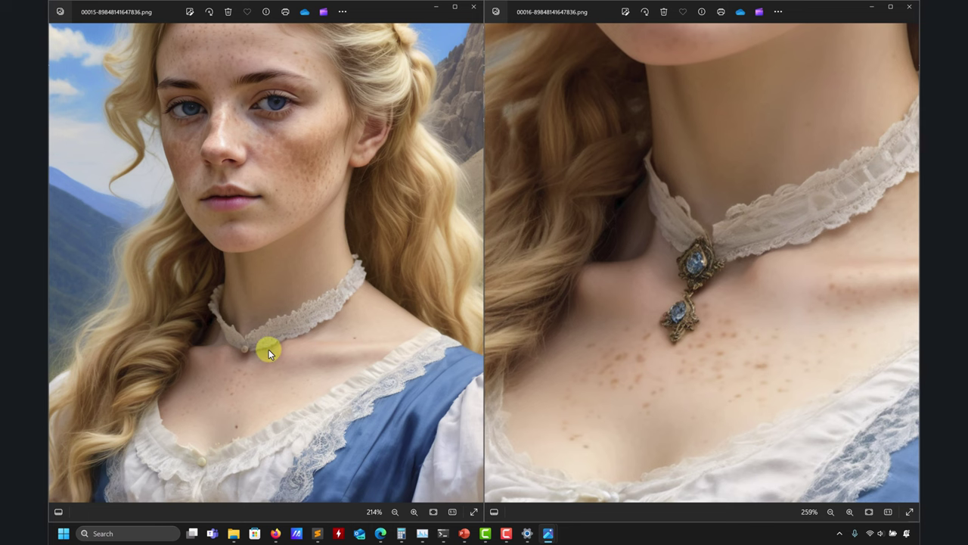
Magnify the choker area in image 00015 and the jeweled pendant in image 00016 to compare their fine detail
{"action": "scroll", "coordinate": [269, 346], "scroll_direction": "up", "scroll_amount": 1}
{"action": "scroll", "coordinate": [271, 344], "scroll_direction": "down", "scroll_amount": 4}
{"action": "scroll", "coordinate": [271, 353], "scroll_direction": "up", "scroll_amount": 4}
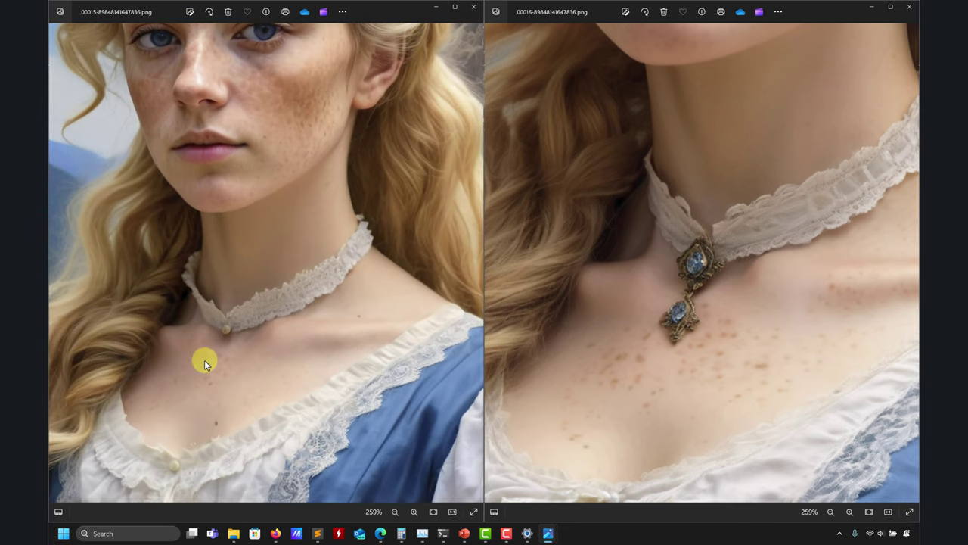
{"action": "scroll", "coordinate": [261, 354], "scroll_direction": "up", "scroll_amount": 1}
{"action": "scroll", "coordinate": [676, 300], "scroll_direction": "up", "scroll_amount": 3}
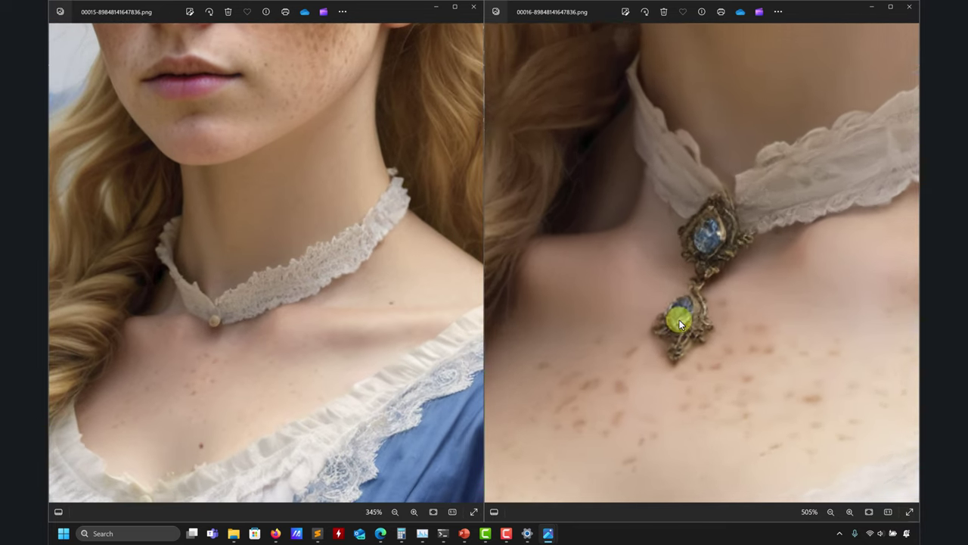
{"action": "scroll", "coordinate": [729, 238], "scroll_direction": "down", "scroll_amount": 1}
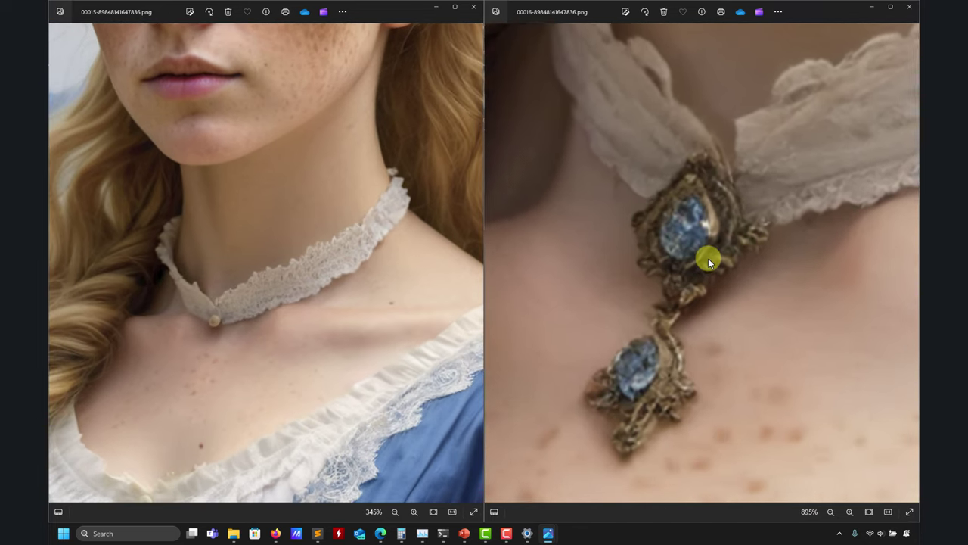
Examine the pendant, neckline, sleeve and freckled face of image 00016 at a lower magnification
{"action": "scroll", "coordinate": [708, 260], "scroll_direction": "down", "scroll_amount": 8}
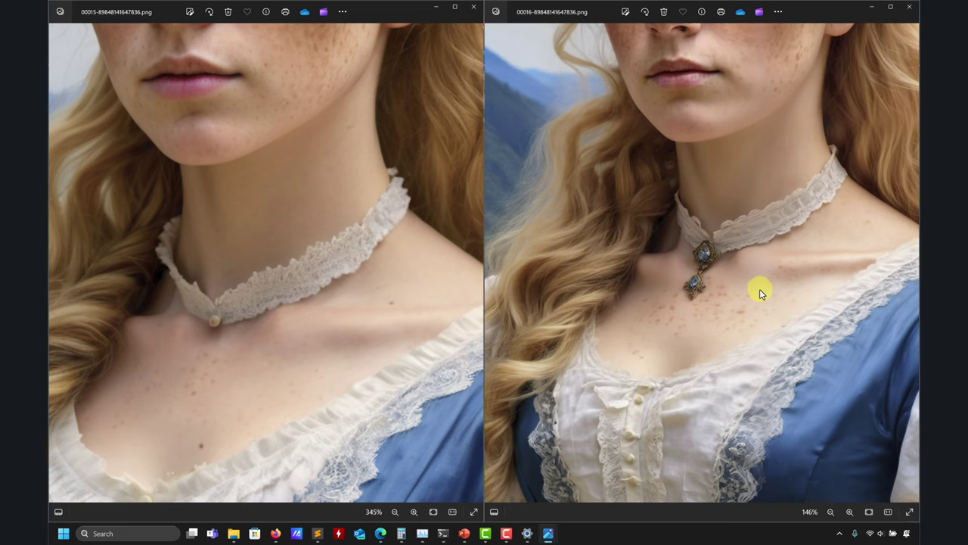
{"action": "scroll", "coordinate": [810, 373], "scroll_direction": "down", "scroll_amount": 2}
{"action": "scroll", "coordinate": [845, 408], "scroll_direction": "up", "scroll_amount": 3}
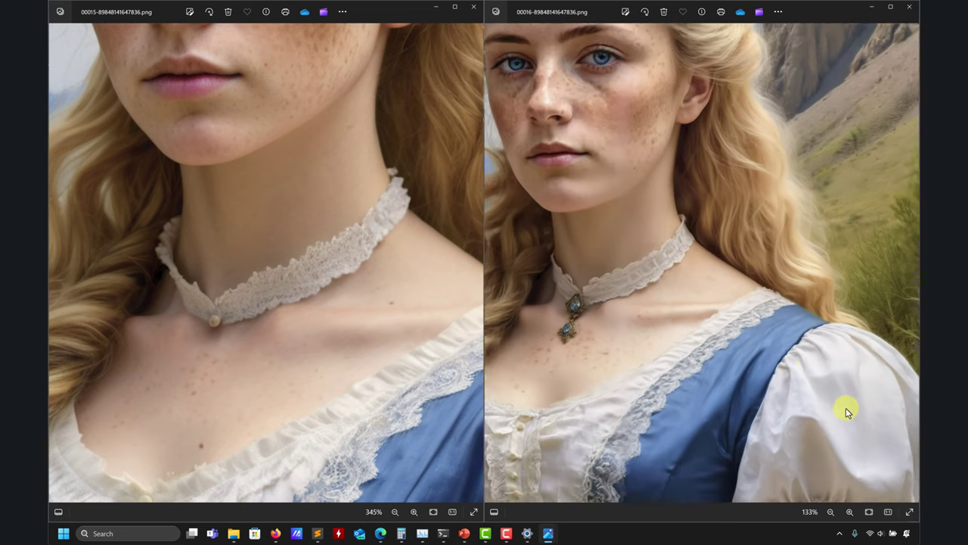
{"action": "scroll", "coordinate": [658, 195], "scroll_direction": "down", "scroll_amount": 1}
{"action": "scroll", "coordinate": [658, 184], "scroll_direction": "up", "scroll_amount": 4}
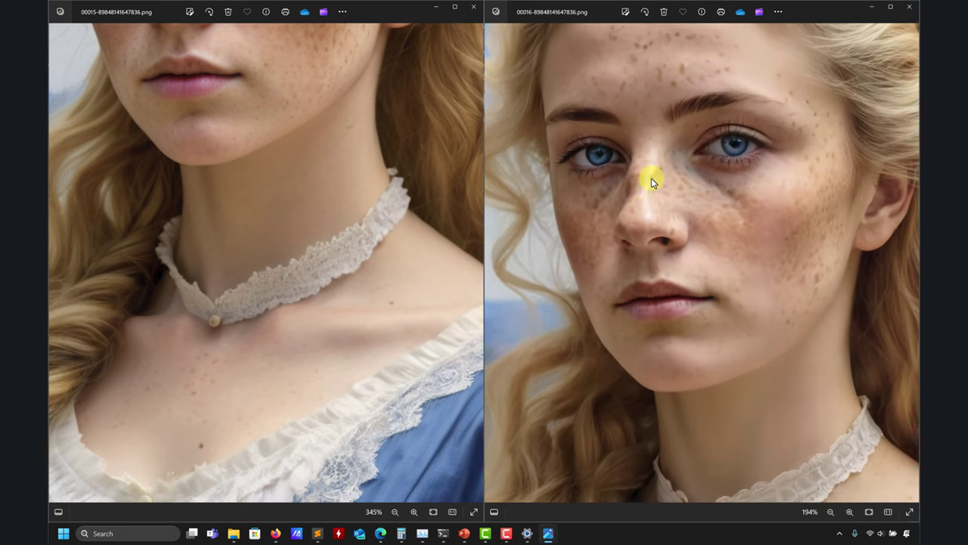
Magnify the eye and surrounding skin in images 00015 and 00016 to compare their detail, and close both images
{"action": "scroll", "coordinate": [681, 250], "scroll_direction": "up", "scroll_amount": 6}
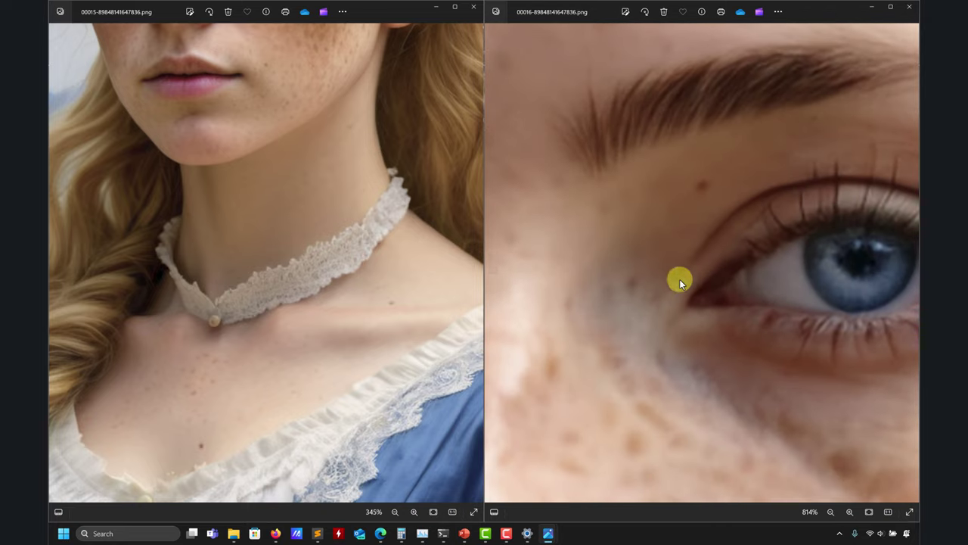
{"action": "scroll", "coordinate": [317, 175], "scroll_direction": "up", "scroll_amount": 2}
{"action": "scroll", "coordinate": [371, 432], "scroll_direction": "down", "scroll_amount": 3}
{"action": "scroll", "coordinate": [330, 307], "scroll_direction": "up", "scroll_amount": 5}
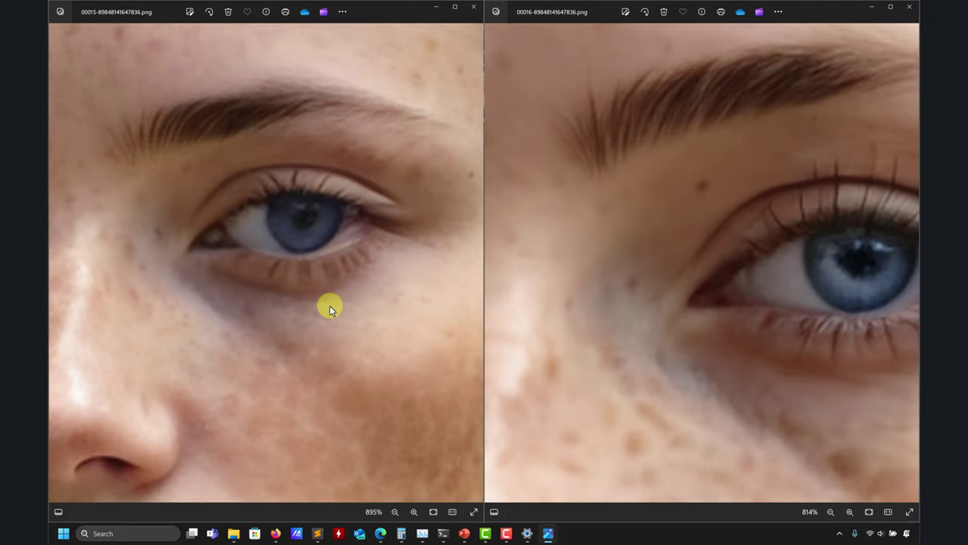
{"action": "scroll", "coordinate": [639, 277], "scroll_direction": "down", "scroll_amount": 3}
{"action": "scroll", "coordinate": [719, 210], "scroll_direction": "up", "scroll_amount": 1}
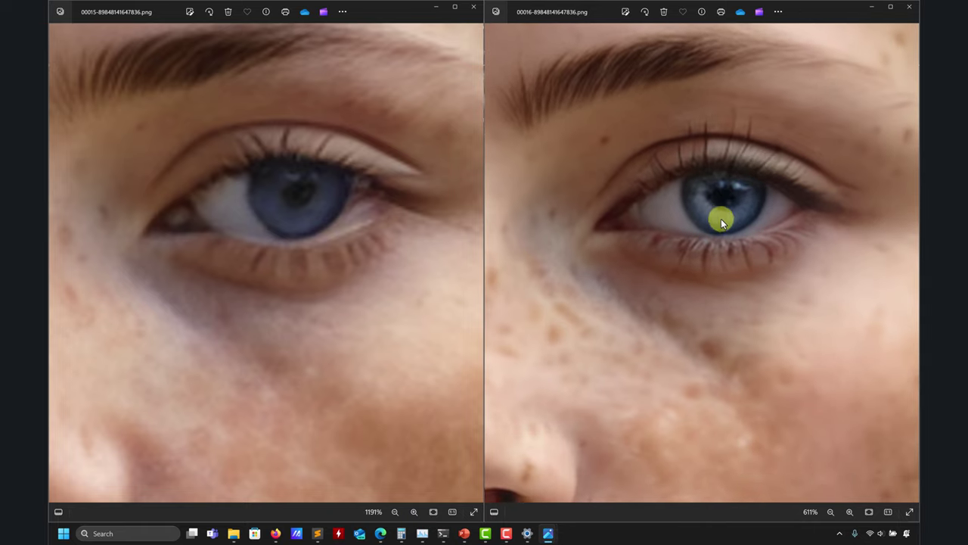
{"action": "left_click_drag", "start_coordinate": [393, 256], "coordinate": [359, 278]}
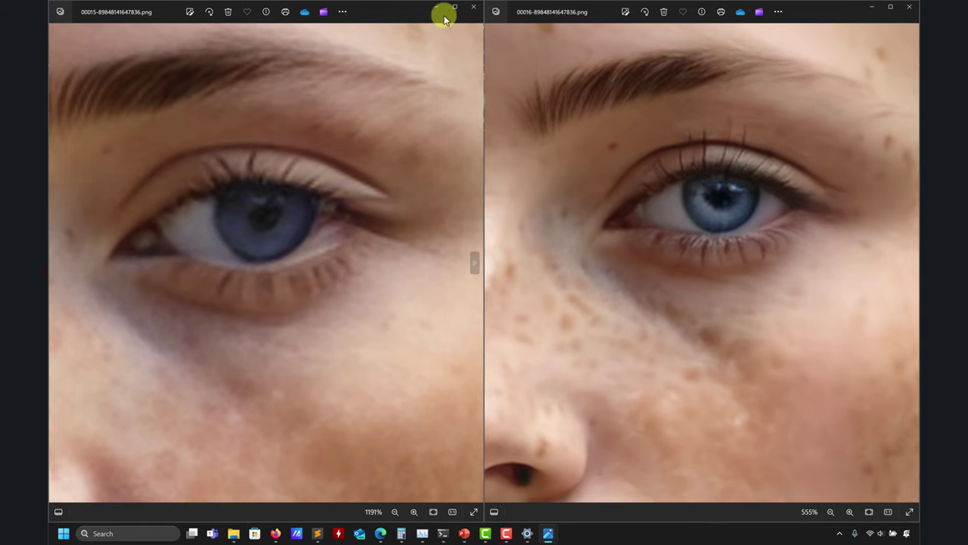
{"action": "left_click", "coordinate": [475, 10]}
{"action": "left_click", "coordinate": [907, 7]}
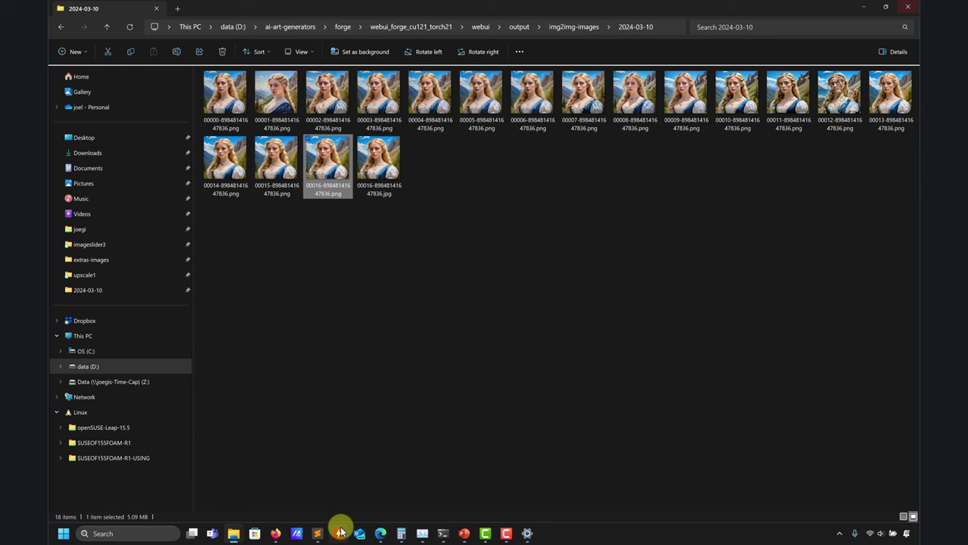
Return to the img2img page in the browser and load the latest upscaled portrait as the source image
{"action": "left_click", "coordinate": [381, 534]}
{"action": "scroll", "coordinate": [533, 272], "scroll_direction": "up", "scroll_amount": 5}
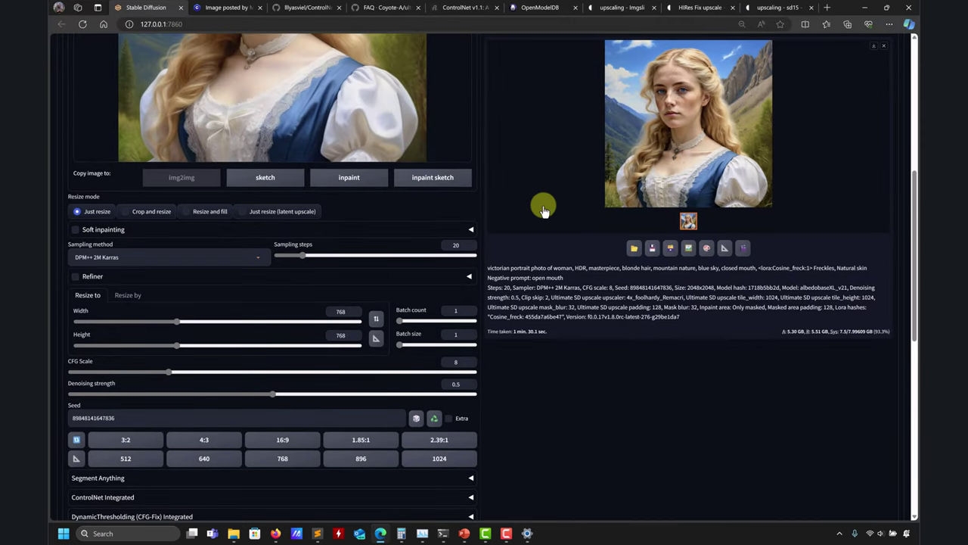
{"action": "left_click_drag", "start_coordinate": [730, 102], "coordinate": [130, 214]}
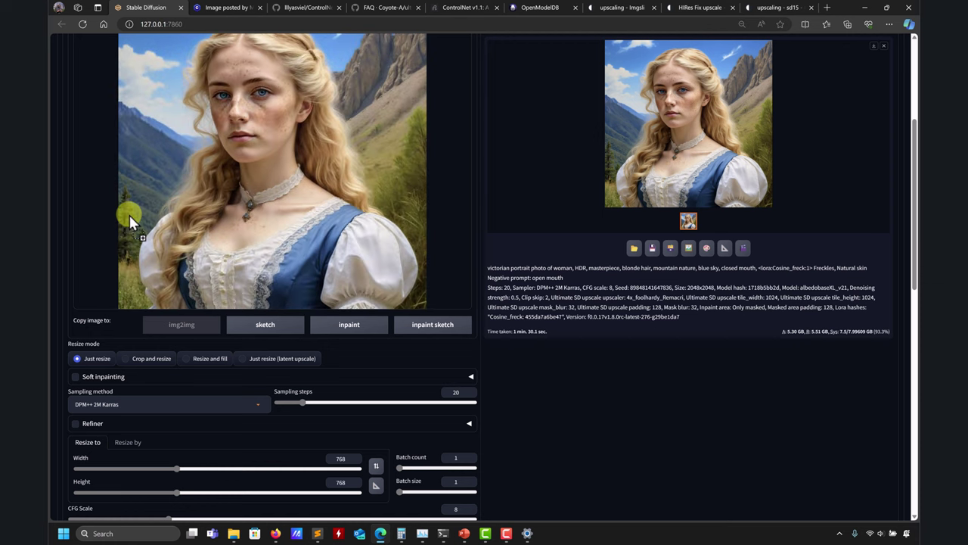
{"action": "scroll", "coordinate": [553, 419], "scroll_direction": "down", "scroll_amount": 5}
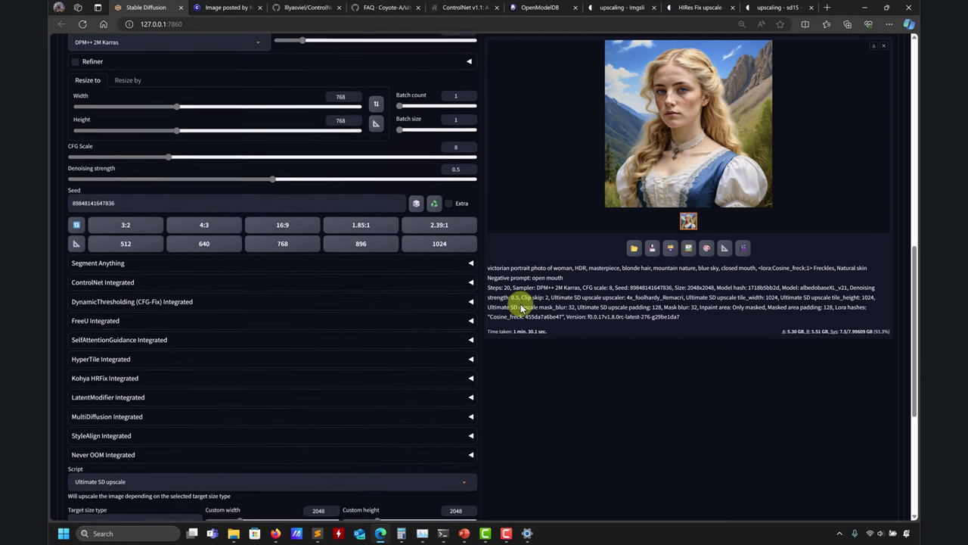
{"action": "scroll", "coordinate": [250, 142], "scroll_direction": "up", "scroll_amount": 1}
{"action": "scroll", "coordinate": [251, 142], "scroll_direction": "up", "scroll_amount": 5}
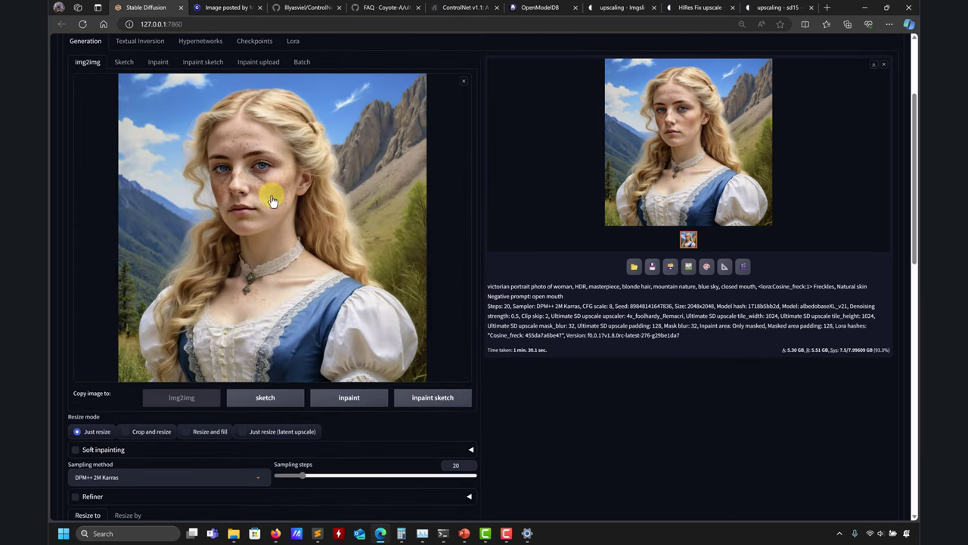
Set the denoising strength to 0.7 and review the Ultimate SD upscale script settings
{"action": "scroll", "coordinate": [268, 186], "scroll_direction": "down", "scroll_amount": 2}
{"action": "scroll", "coordinate": [275, 190], "scroll_direction": "up", "scroll_amount": 3}
{"action": "scroll", "coordinate": [302, 223], "scroll_direction": "down", "scroll_amount": 4}
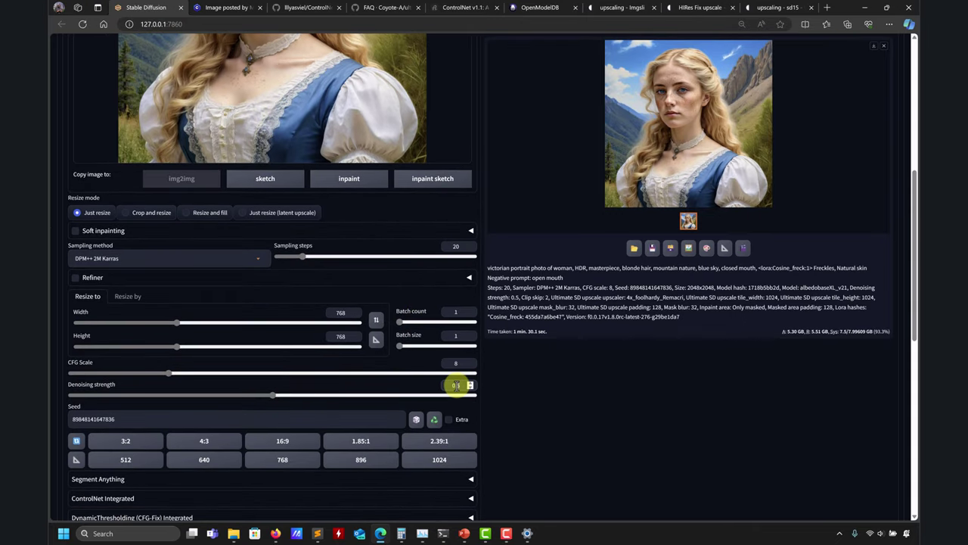
{"action": "key", "text": "BackSpace"}
{"action": "type", "text": "5"}
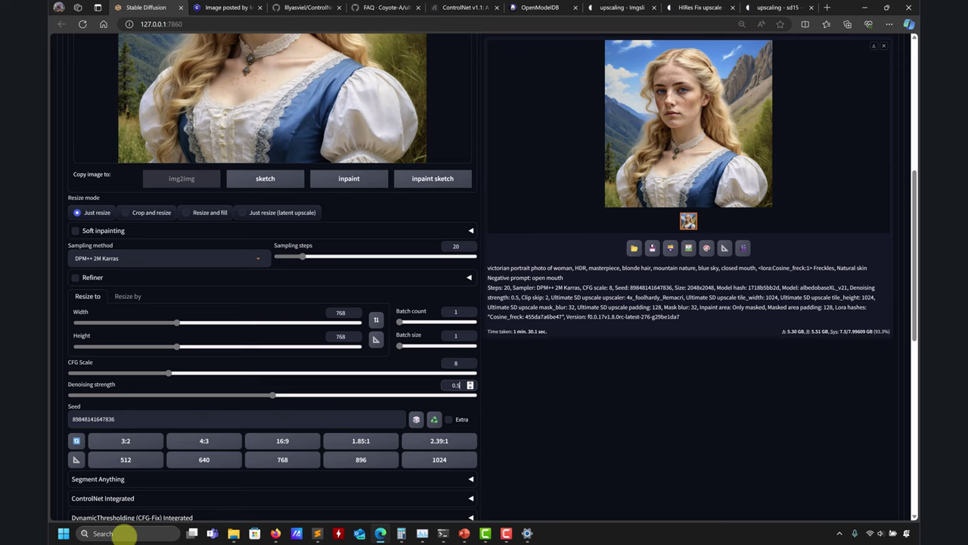
{"action": "type", "text": "7"}
{"action": "scroll", "coordinate": [292, 302], "scroll_direction": "up", "scroll_amount": 4}
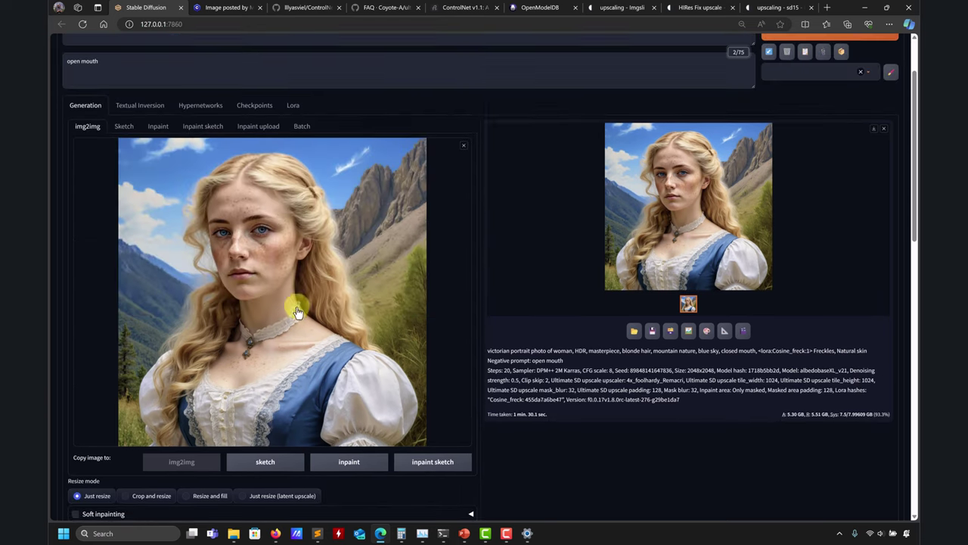
{"action": "scroll", "coordinate": [307, 288], "scroll_direction": "down", "scroll_amount": 5}
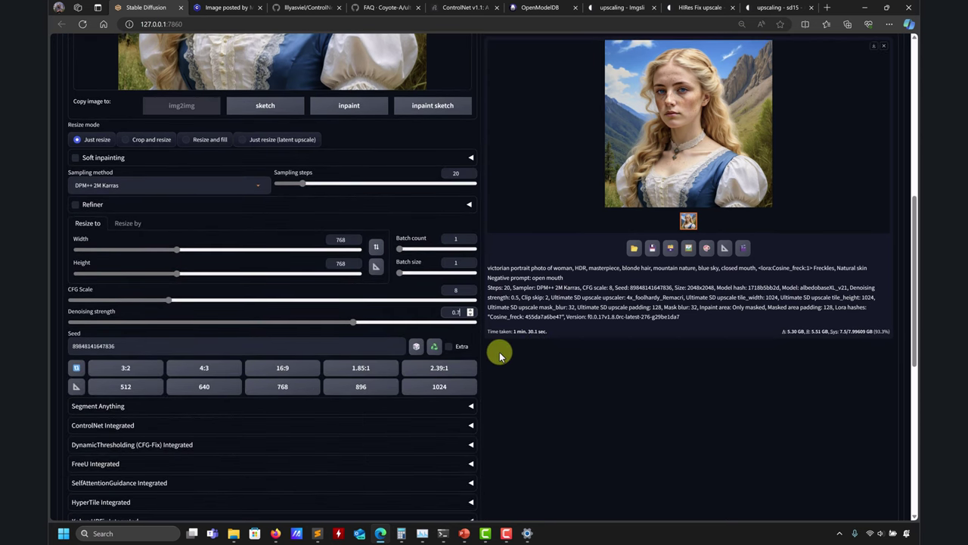
{"action": "scroll", "coordinate": [534, 438], "scroll_direction": "down", "scroll_amount": 4}
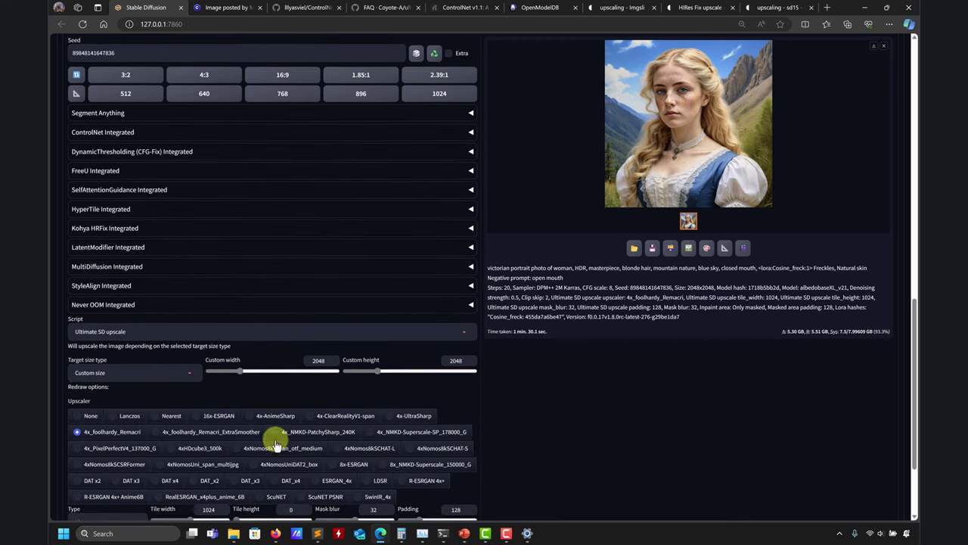
{"action": "scroll", "coordinate": [276, 431], "scroll_direction": "down", "scroll_amount": 2}
{"action": "scroll", "coordinate": [582, 500], "scroll_direction": "up", "scroll_amount": 10}
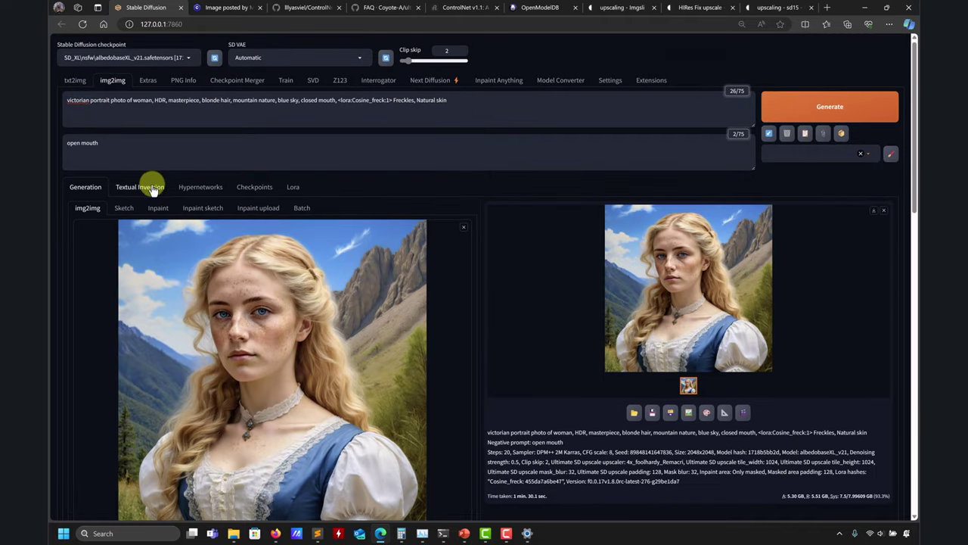
In Extras, load 00016-89848141647836.png from the 2024-03-10 output folder and upscale it with a resize factor of 2
{"action": "left_click", "coordinate": [146, 86]}
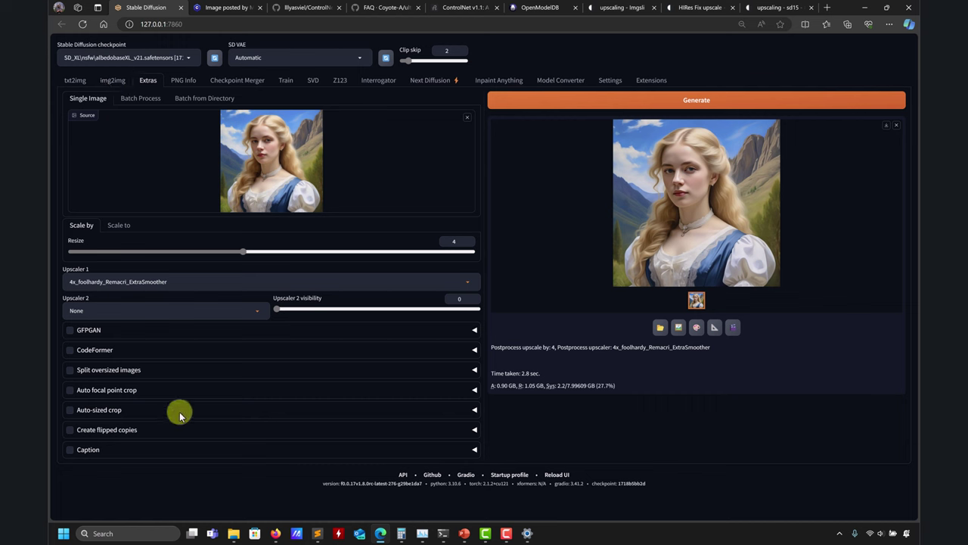
{"action": "mouse_move", "coordinate": [234, 534]}
{"action": "left_click", "coordinate": [227, 496]}
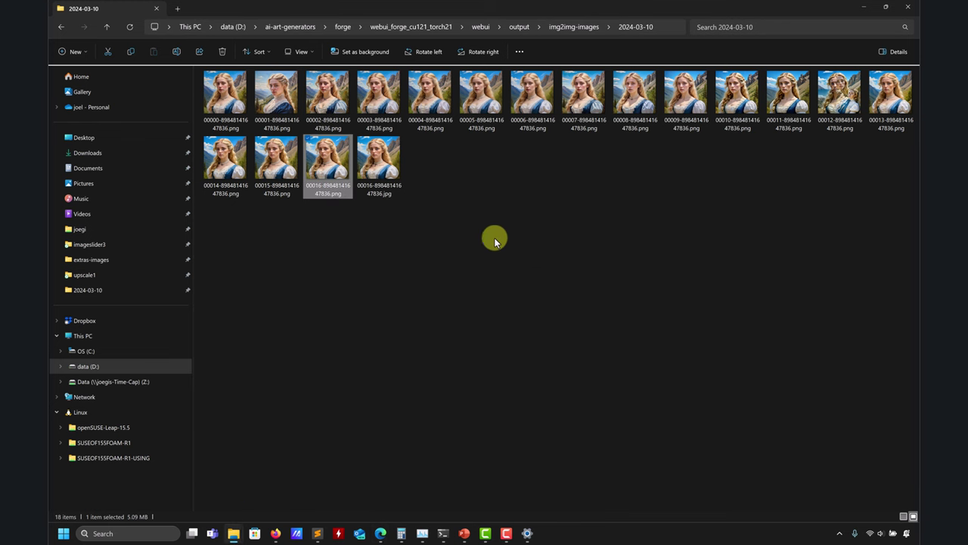
{"action": "left_click_drag", "start_coordinate": [523, 5], "coordinate": [630, 91]}
{"action": "left_click_drag", "start_coordinate": [778, 252], "coordinate": [223, 178]}
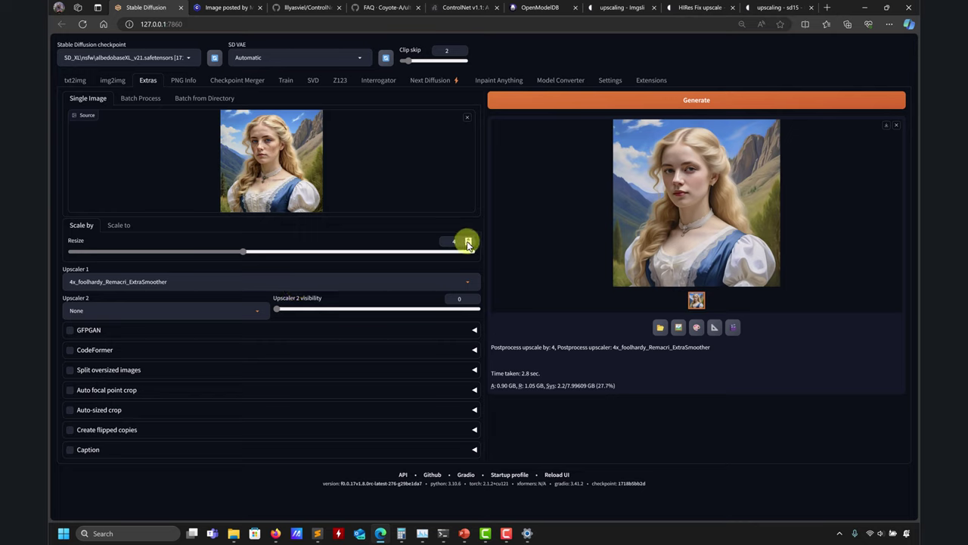
{"action": "type", "text": "2"}
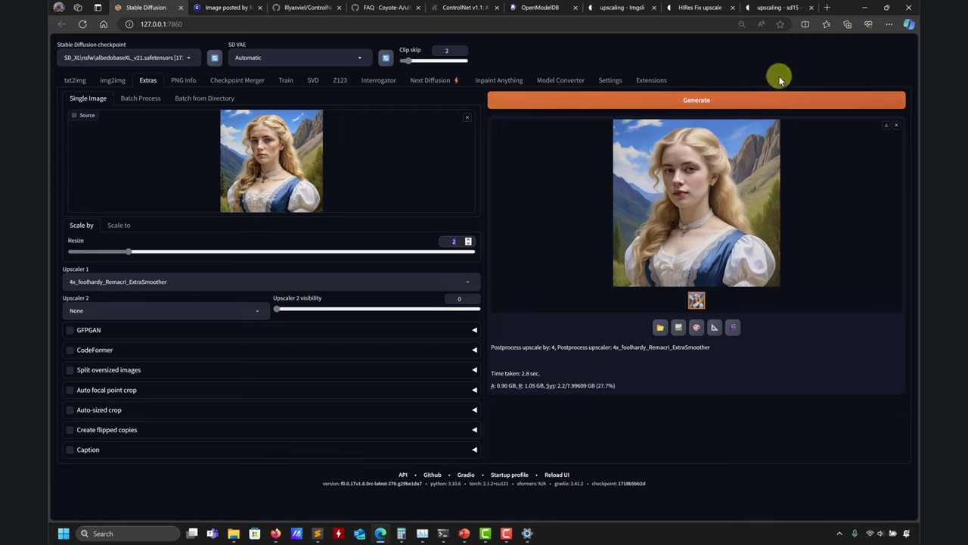
{"action": "left_click", "coordinate": [681, 101]}
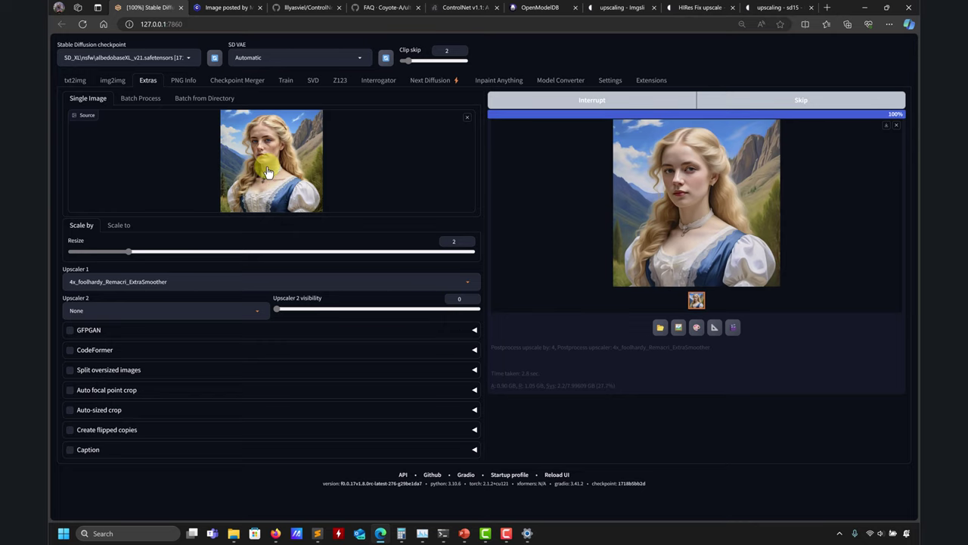
Load image 00016 from the 2024-03-10 output folder into PNG Info to read its generation parameters
{"action": "left_click", "coordinate": [183, 80]}
{"action": "mouse_move", "coordinate": [241, 536]}
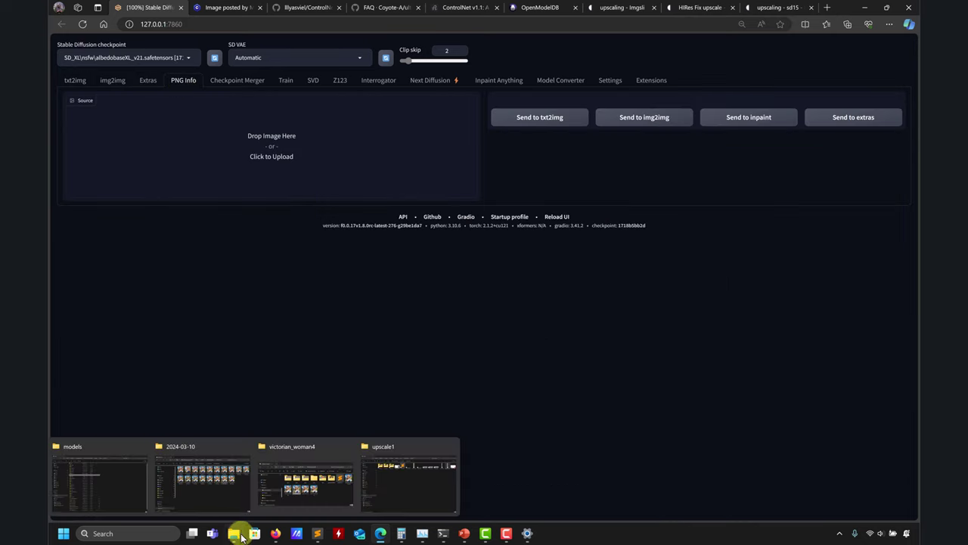
{"action": "left_click", "coordinate": [308, 493]}
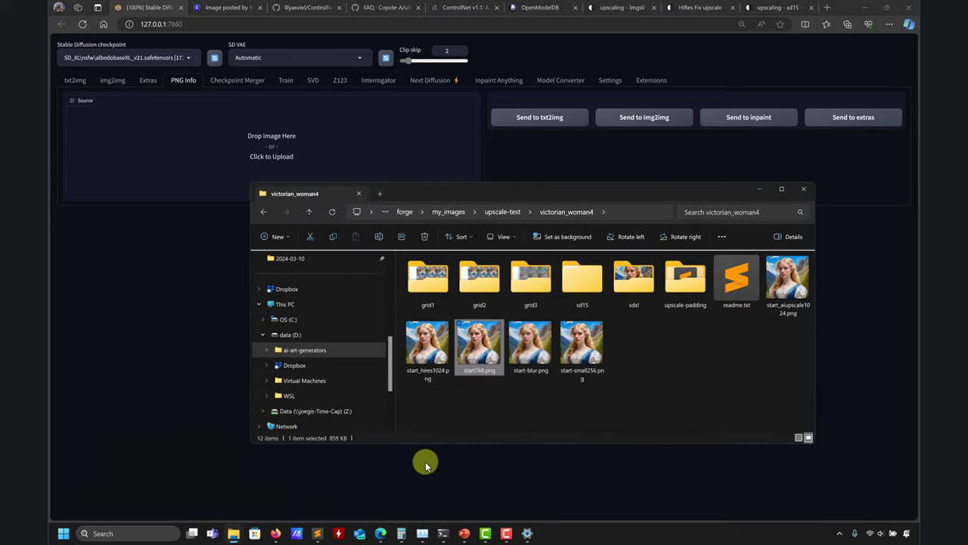
{"action": "left_click", "coordinate": [758, 188]}
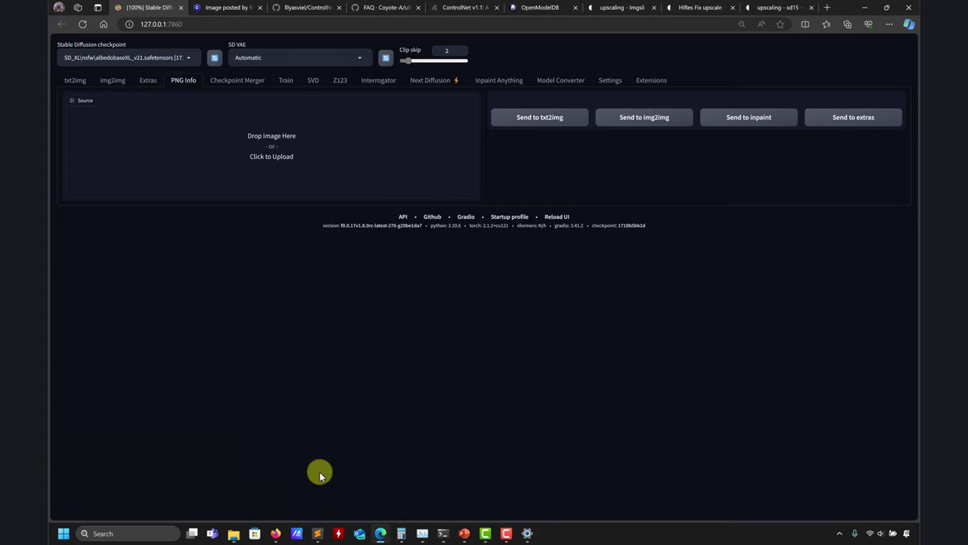
{"action": "mouse_move", "coordinate": [233, 533]}
{"action": "left_click", "coordinate": [195, 481]}
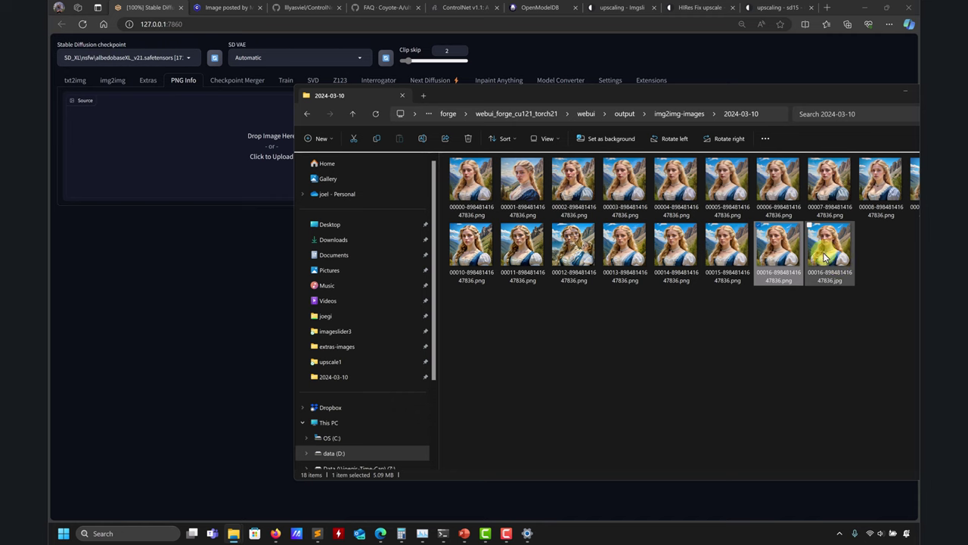
{"action": "left_click_drag", "start_coordinate": [200, 138], "coordinate": [297, 163]}
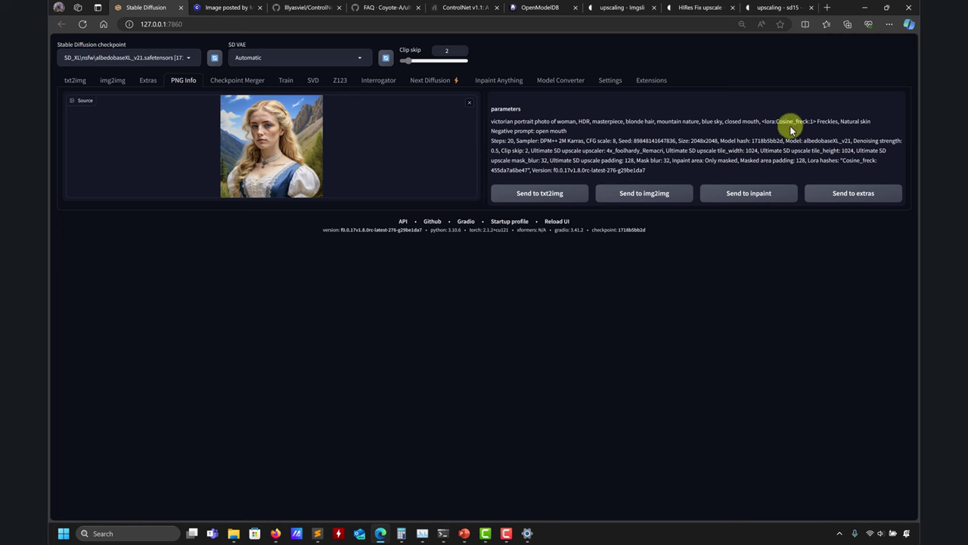
Return to Extras, find the extras-images folder within the output folder, and select 00004.png there
{"action": "left_click", "coordinate": [136, 80]}
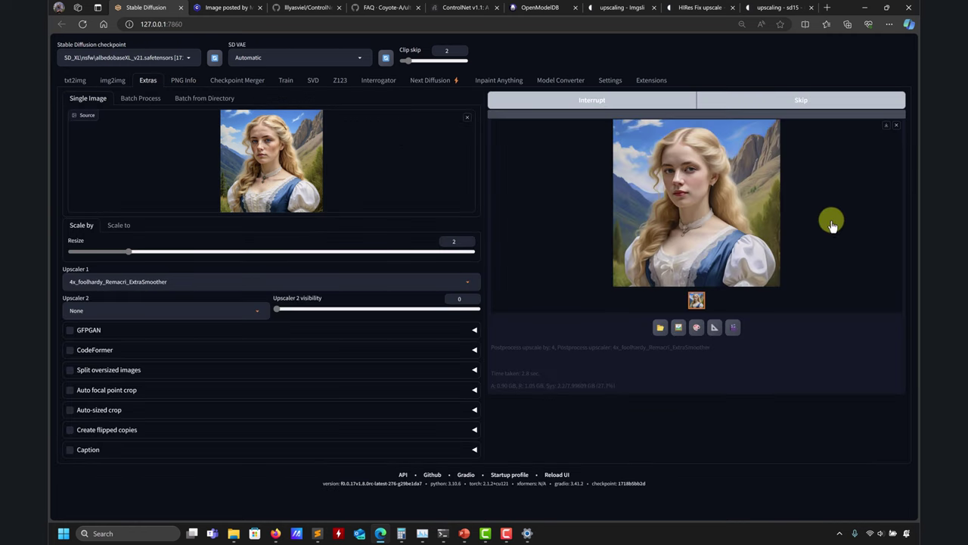
{"action": "mouse_move", "coordinate": [234, 533]}
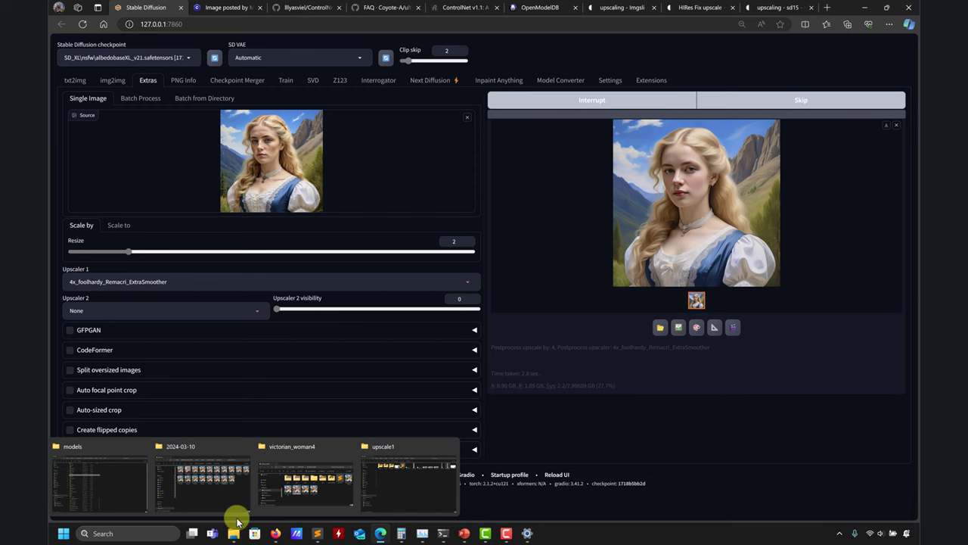
{"action": "left_click", "coordinate": [305, 477]}
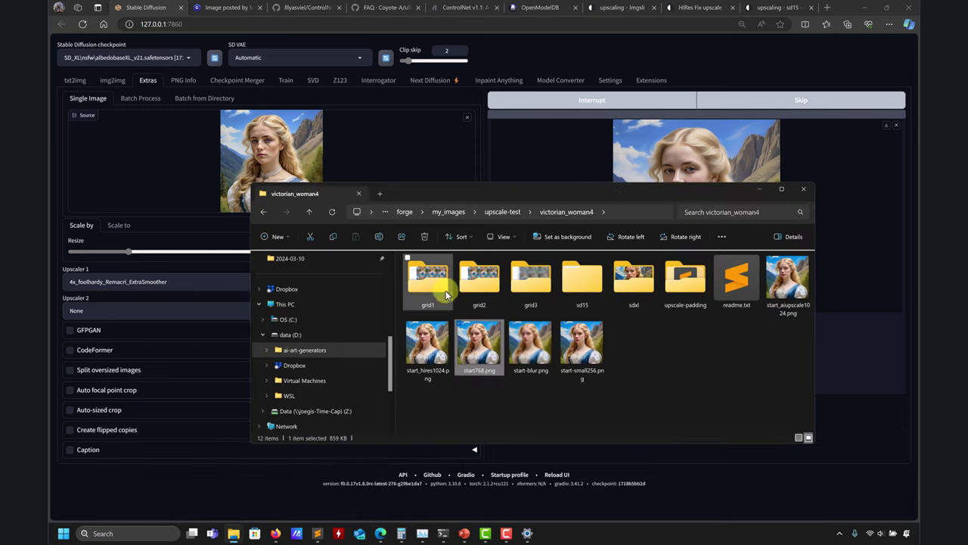
{"action": "left_click", "coordinate": [759, 189]}
{"action": "mouse_move", "coordinate": [232, 527]}
{"action": "left_click", "coordinate": [227, 507]}
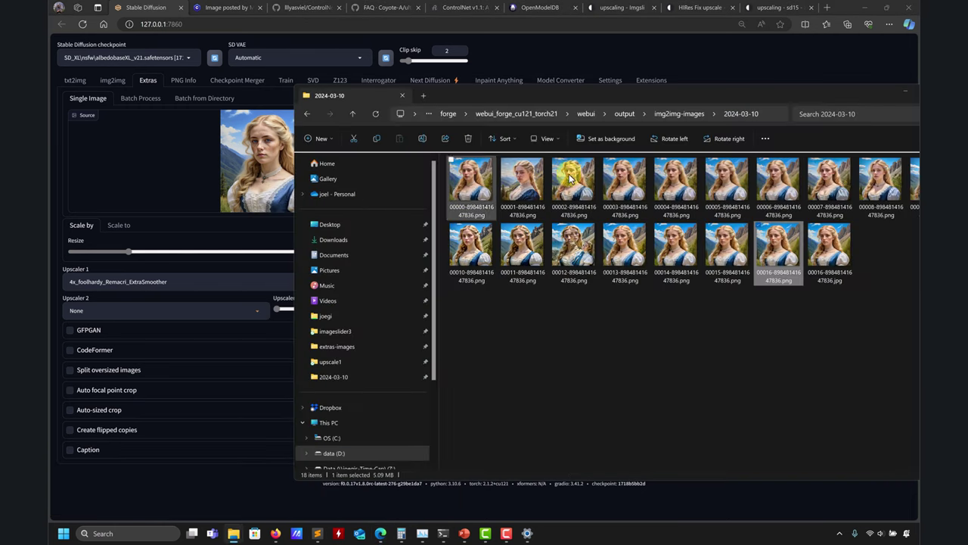
{"action": "left_click", "coordinate": [652, 115]}
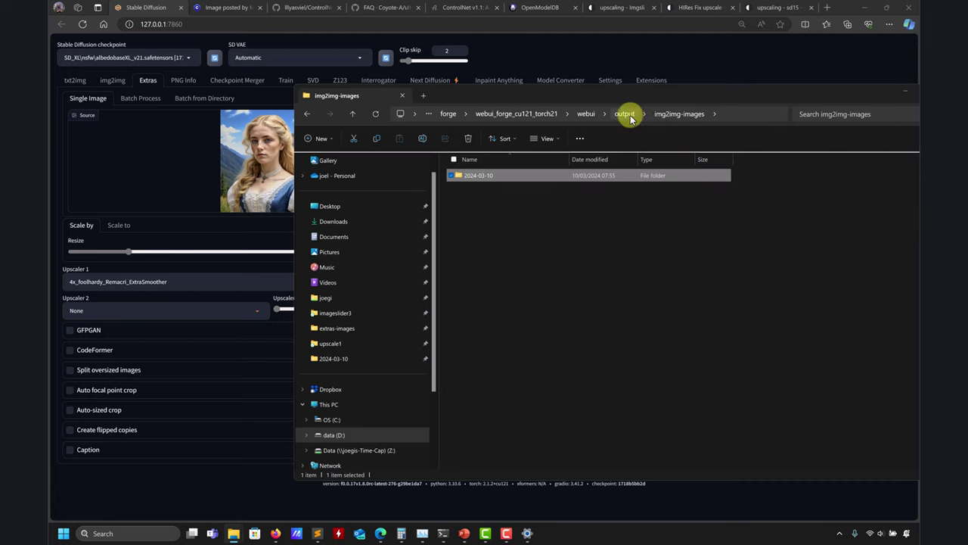
{"action": "left_click", "coordinate": [625, 113]}
{"action": "left_click", "coordinate": [488, 190]}
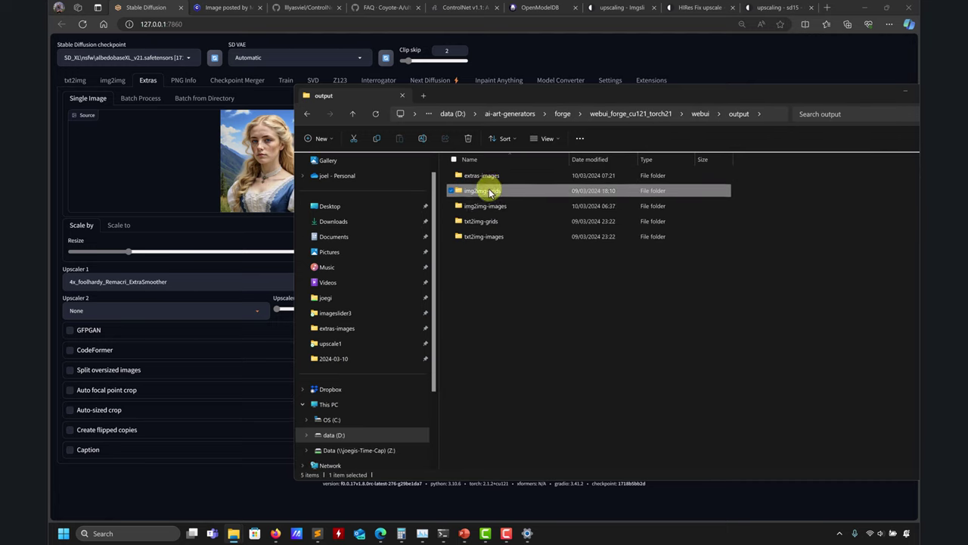
{"action": "double_click", "coordinate": [488, 176]}
{"action": "left_click", "coordinate": [694, 180]}
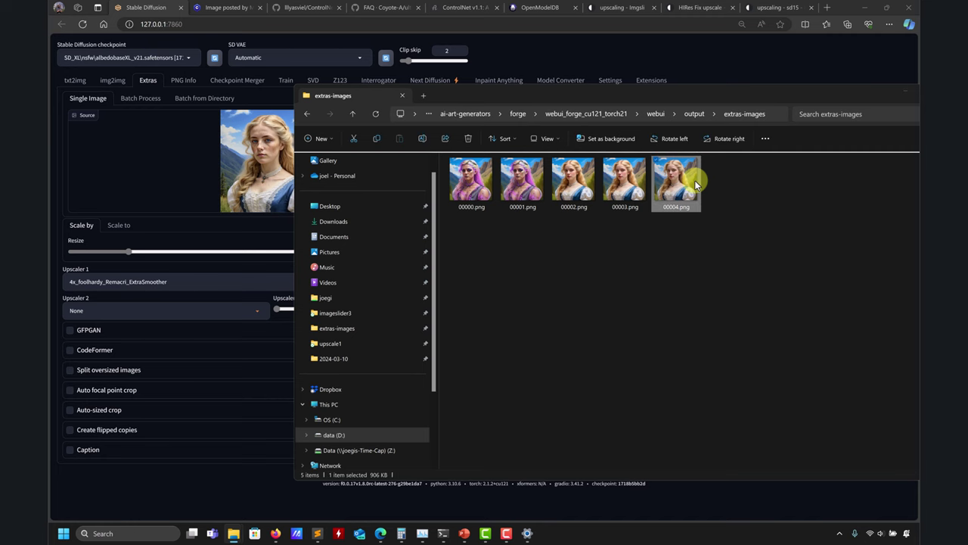
Open 00004.png from the extras-images folder, examine the portrait at higher zoom, and close the image
{"action": "double_click", "coordinate": [695, 180]}
{"action": "scroll", "coordinate": [699, 242], "scroll_direction": "up", "scroll_amount": 4}
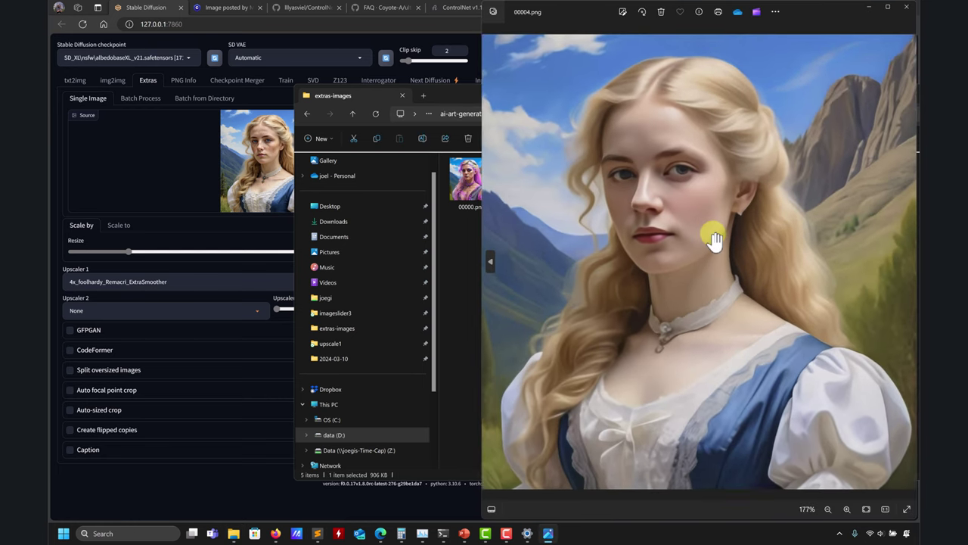
{"action": "scroll", "coordinate": [713, 235], "scroll_direction": "down", "scroll_amount": 3}
{"action": "scroll", "coordinate": [712, 235], "scroll_direction": "up", "scroll_amount": 2}
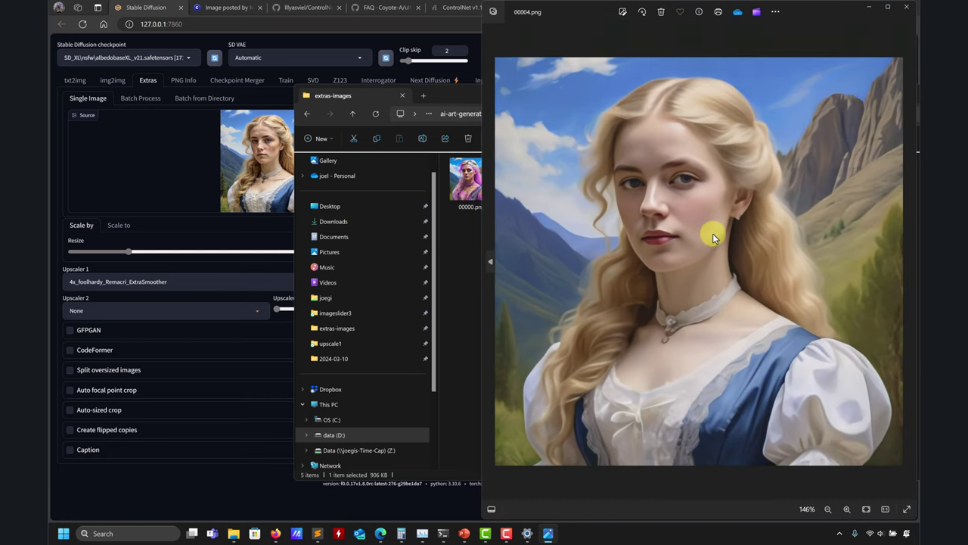
{"action": "left_click", "coordinate": [904, 7]}
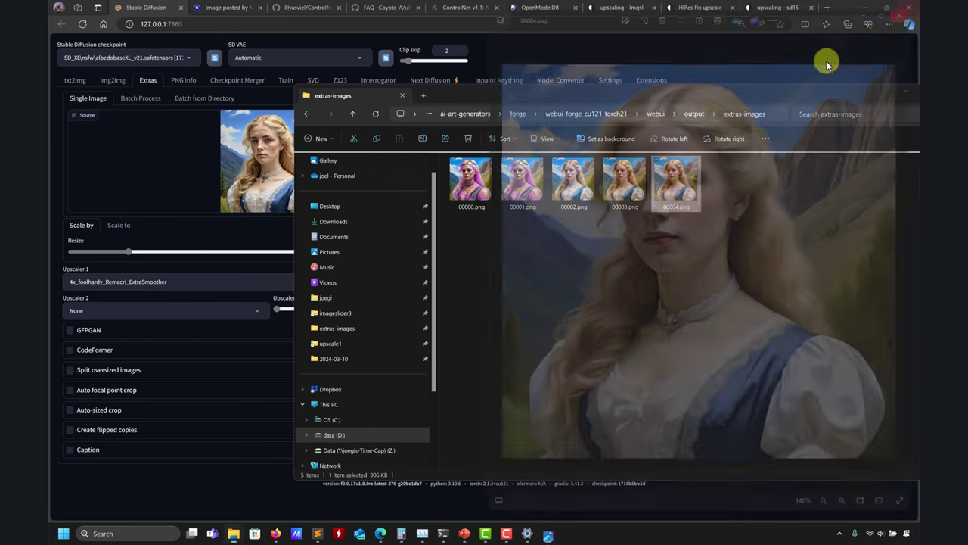
Check the pixel dimensions of 00004.png in its file properties, and put the folder window away
{"action": "right_click", "coordinate": [678, 181]}
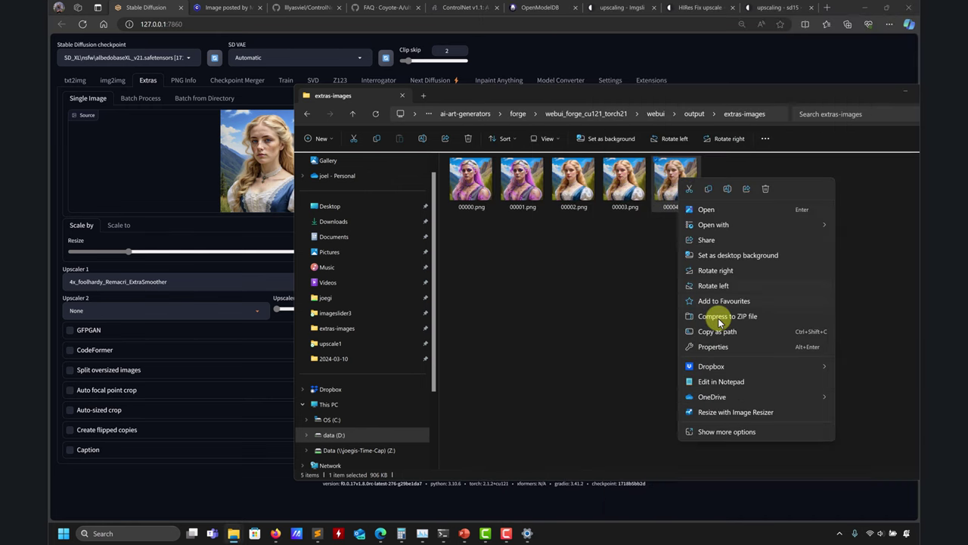
{"action": "left_click", "coordinate": [695, 339]}
{"action": "left_click", "coordinate": [744, 200]}
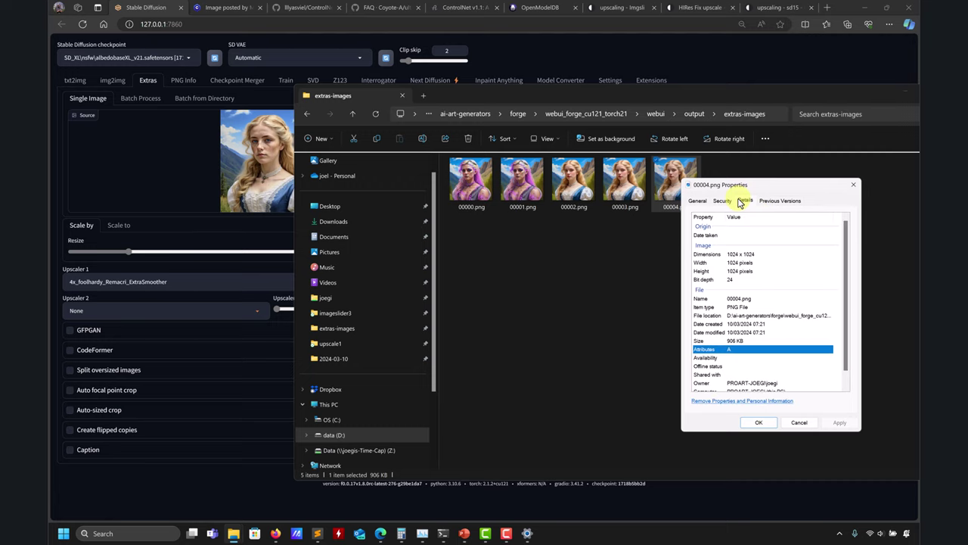
{"action": "left_click", "coordinate": [853, 186]}
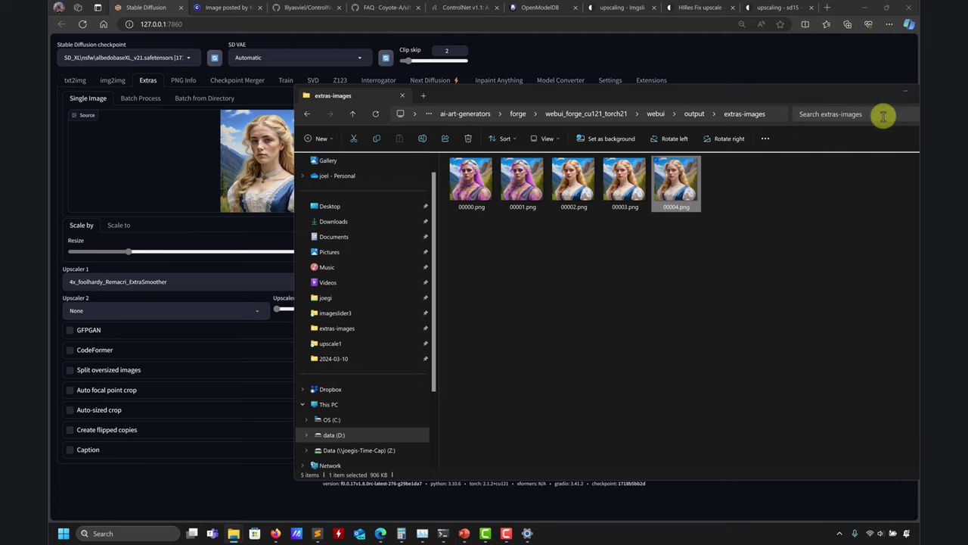
{"action": "left_click", "coordinate": [903, 94]}
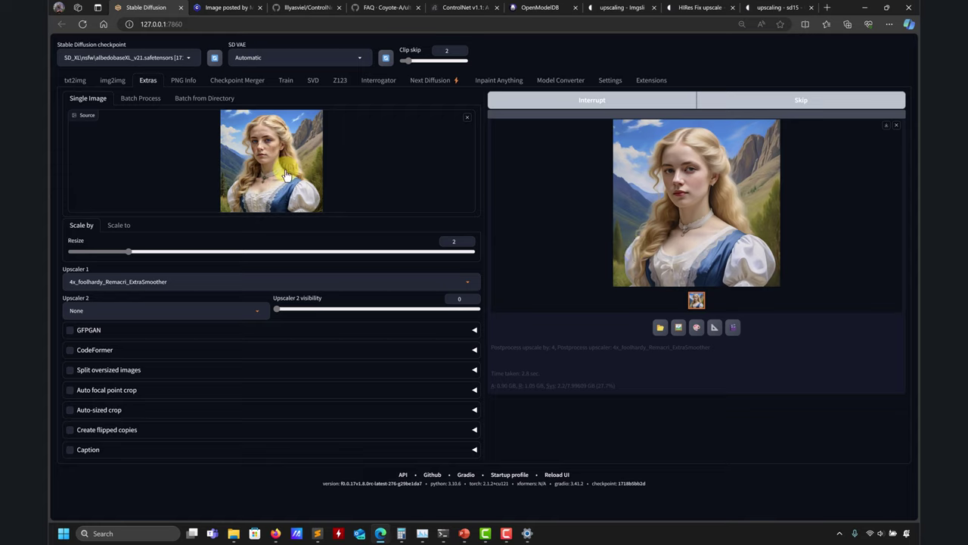
Set Upscaler 1 to 4x-UltraSharp and check the progress of the running upscale in the console window
{"action": "left_click", "coordinate": [168, 280]}
{"action": "scroll", "coordinate": [157, 163], "scroll_direction": "up", "scroll_amount": 5}
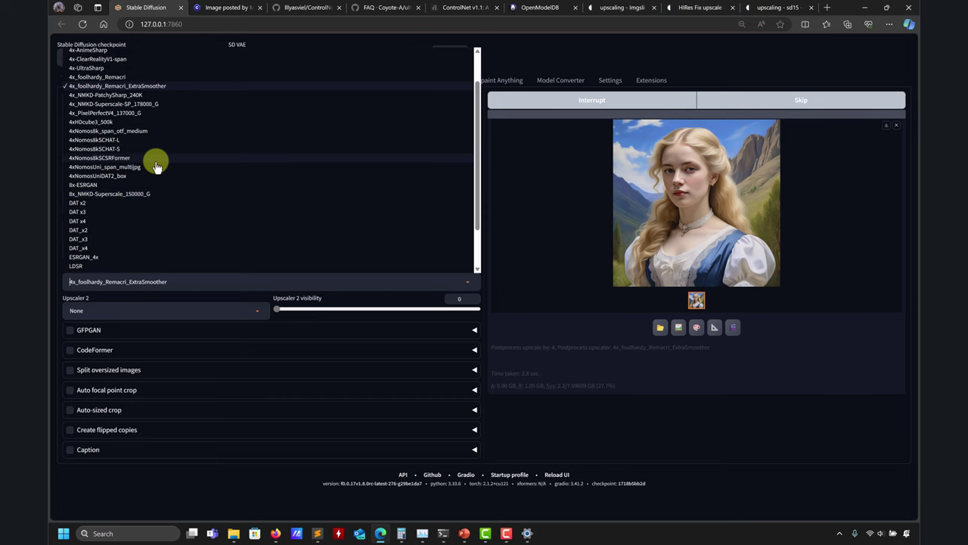
{"action": "left_click", "coordinate": [91, 98]}
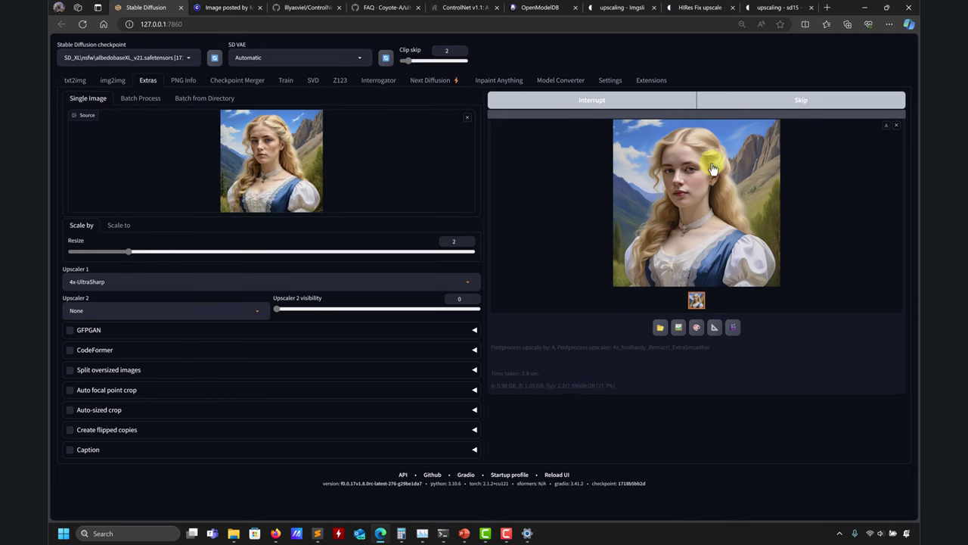
{"action": "left_click", "coordinate": [445, 534]}
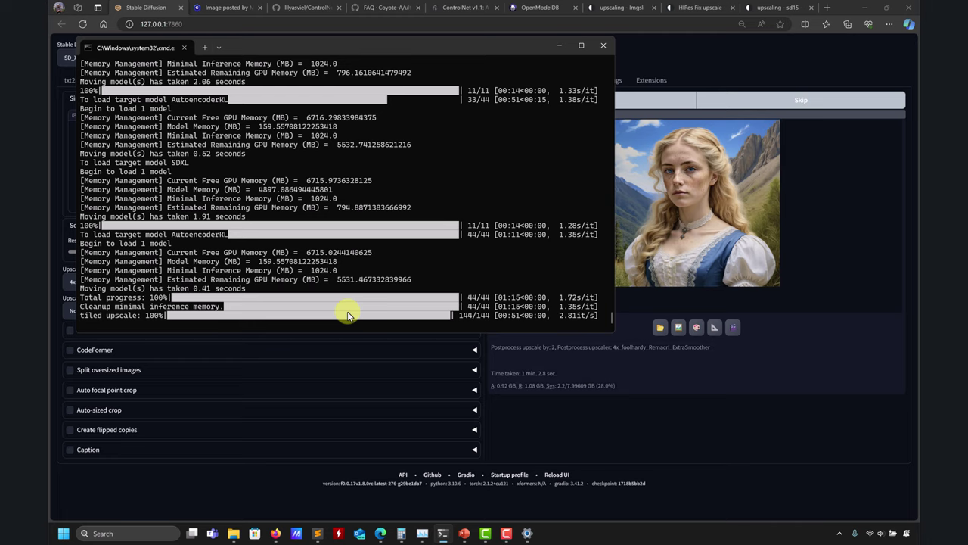
{"action": "left_click", "coordinate": [556, 47]}
Return to the extras-images folder and check the pixel dimensions of 00005.png in its file properties
{"action": "mouse_move", "coordinate": [227, 537]}
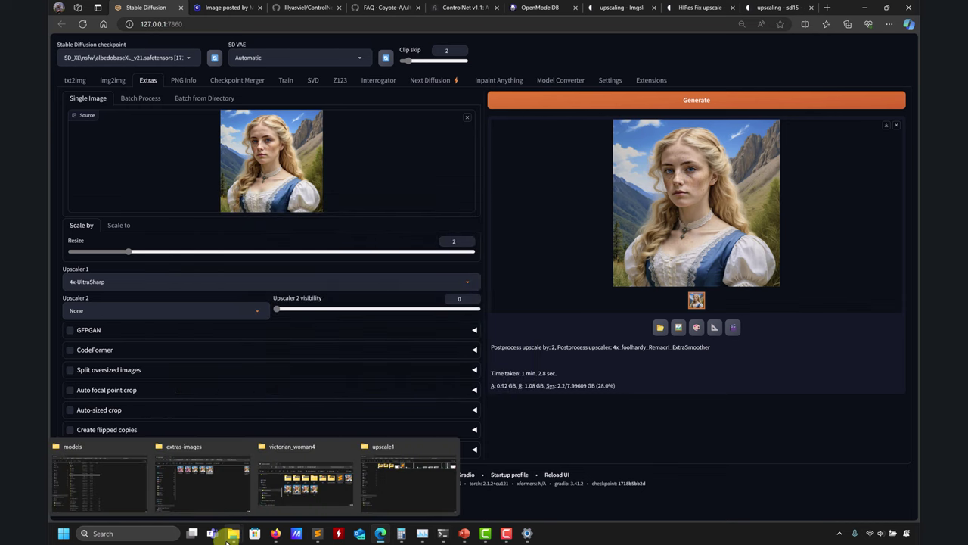
{"action": "left_click", "coordinate": [227, 501]}
{"action": "left_click", "coordinate": [694, 270]}
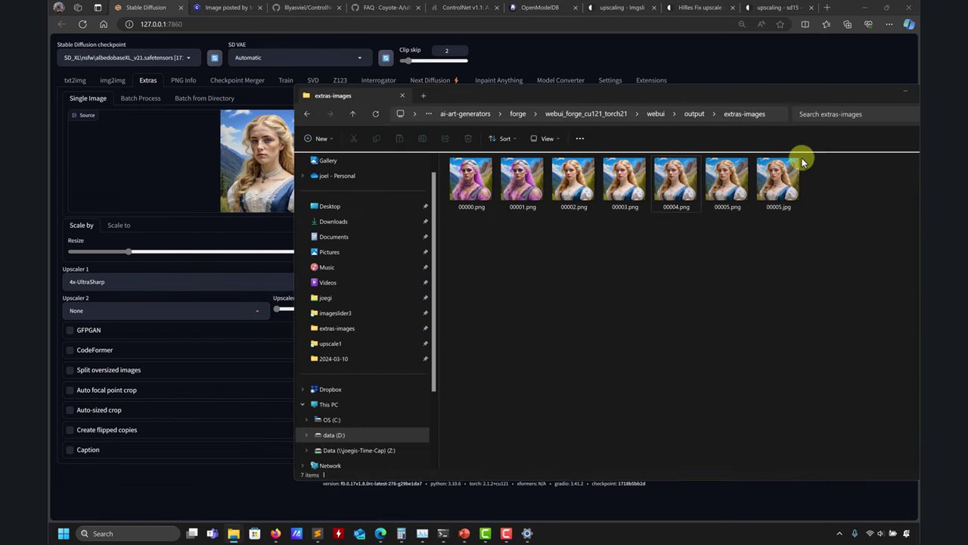
{"action": "right_click", "coordinate": [724, 191]}
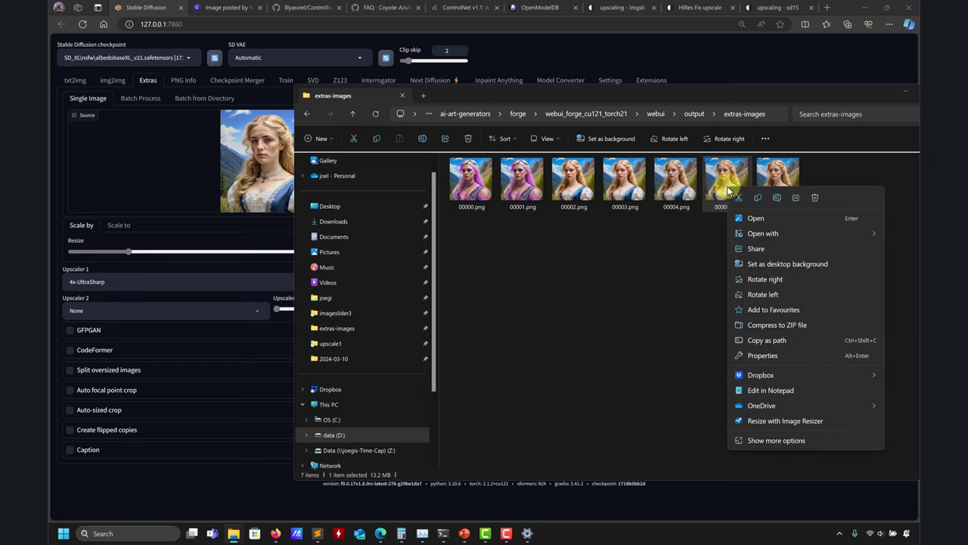
{"action": "left_click", "coordinate": [749, 340]}
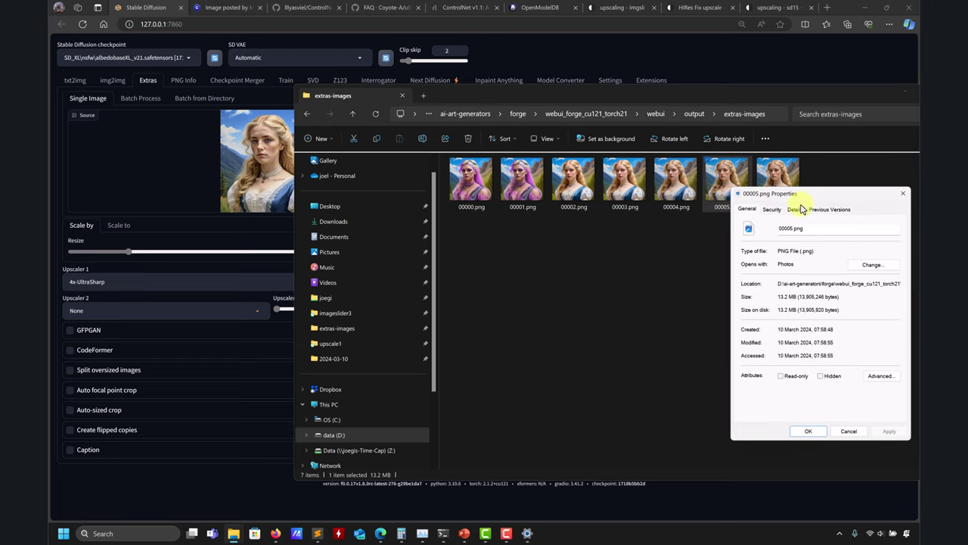
{"action": "left_click", "coordinate": [799, 208]}
{"action": "left_click", "coordinate": [902, 195]}
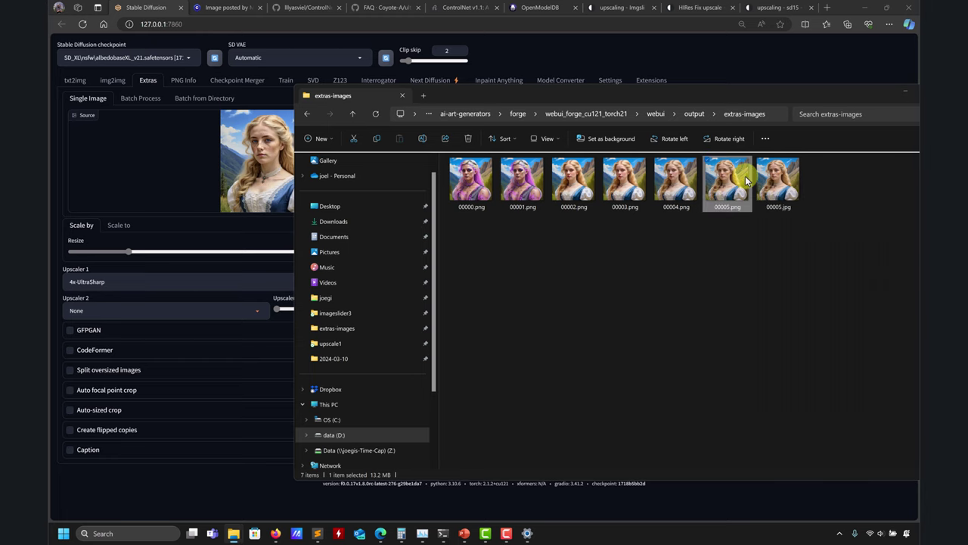
Open 00005.png, and open 00016-89848141647836.png from the img2img-images 2024-03-10 folder beside it for comparison
{"action": "double_click", "coordinate": [732, 181]}
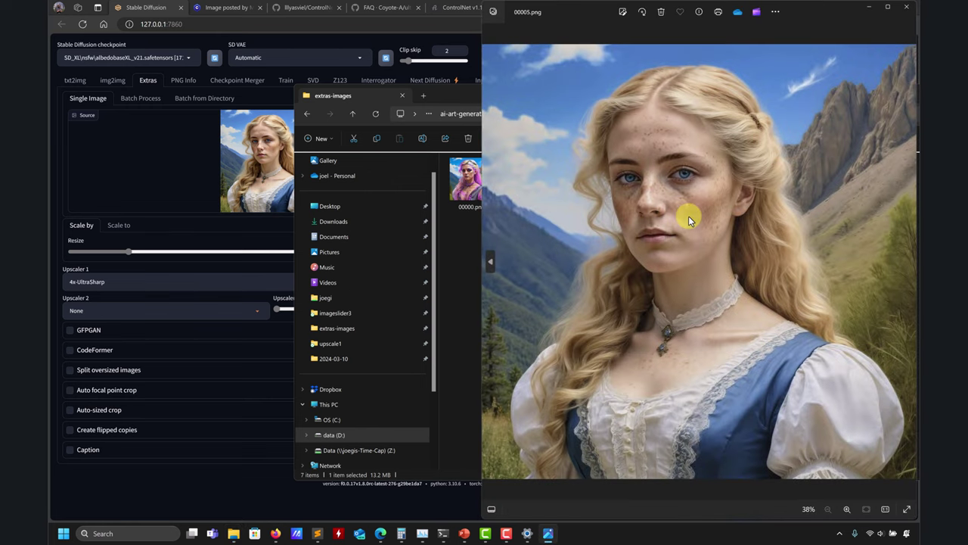
{"action": "left_click", "coordinate": [466, 320]}
{"action": "left_click", "coordinate": [694, 115]}
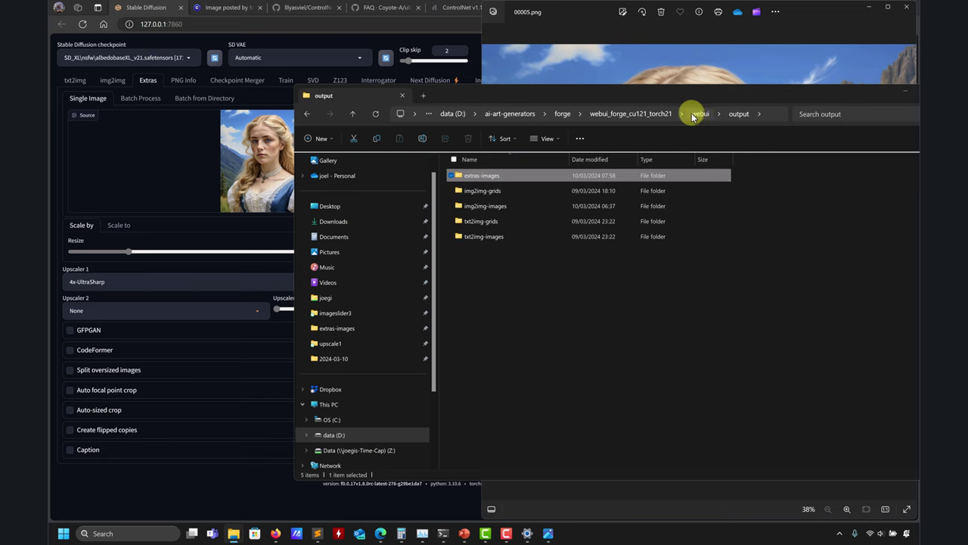
{"action": "double_click", "coordinate": [488, 207]}
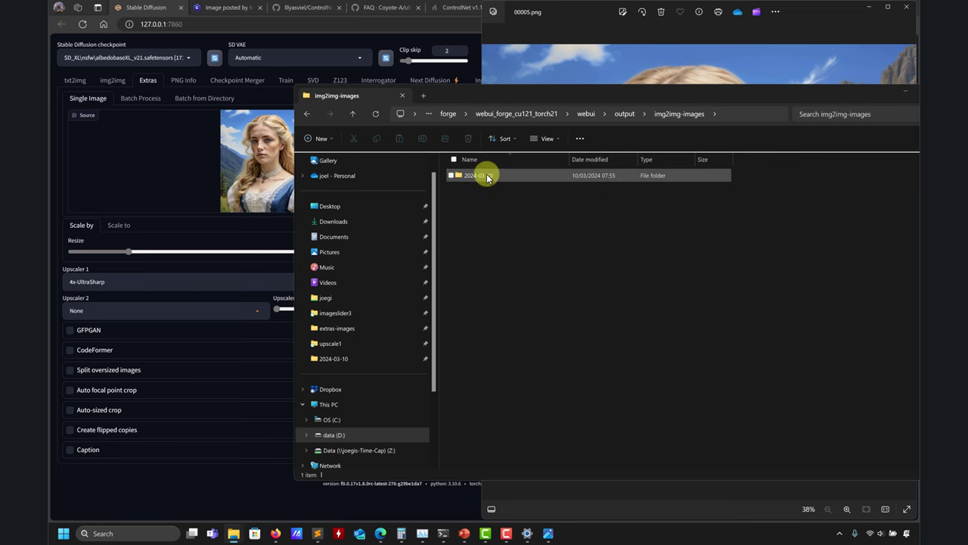
{"action": "double_click", "coordinate": [486, 173]}
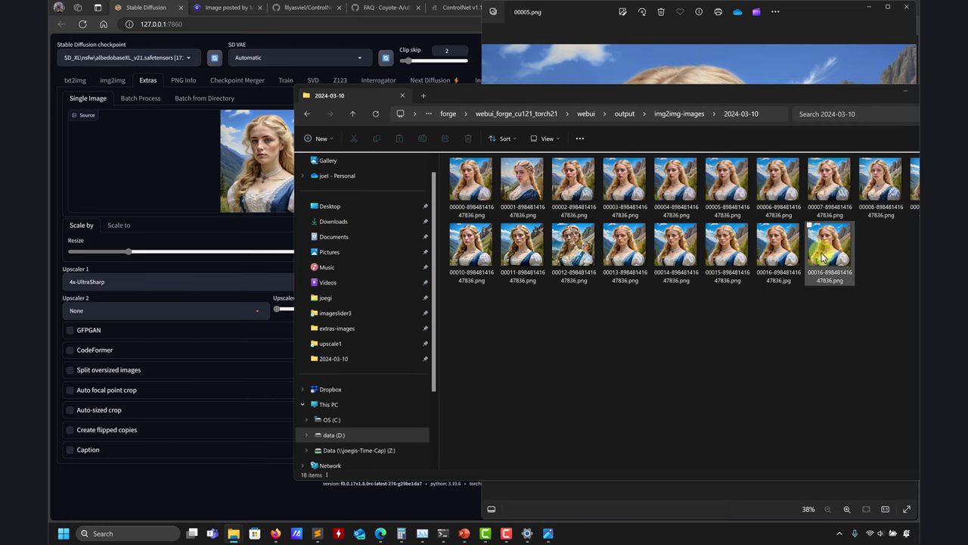
{"action": "mouse_move", "coordinate": [821, 257]}
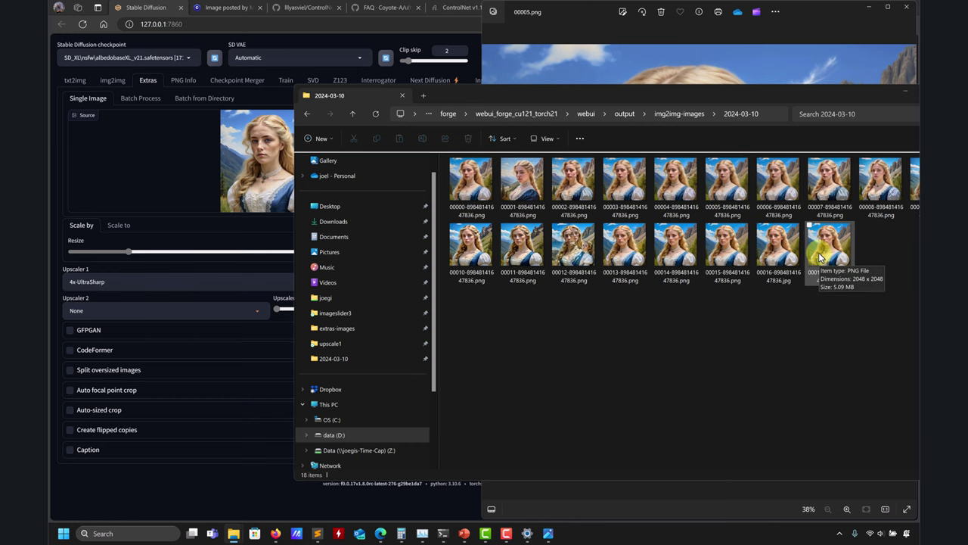
{"action": "double_click", "coordinate": [821, 258]}
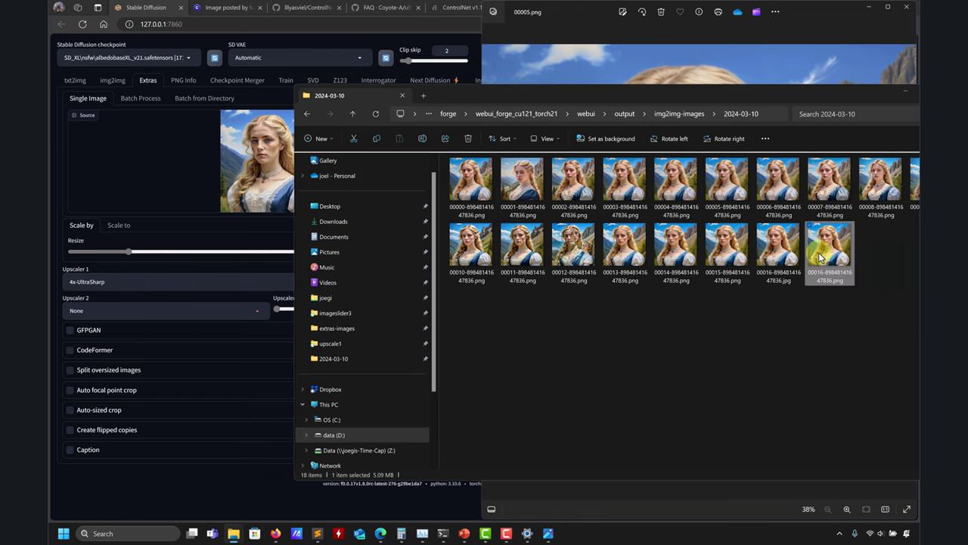
Compare the woman's face and freckles up close in 00016-89848141647836.png and 00005.png
{"action": "scroll", "coordinate": [624, 219], "scroll_direction": "up", "scroll_amount": 2}
{"action": "scroll", "coordinate": [626, 219], "scroll_direction": "up", "scroll_amount": 4}
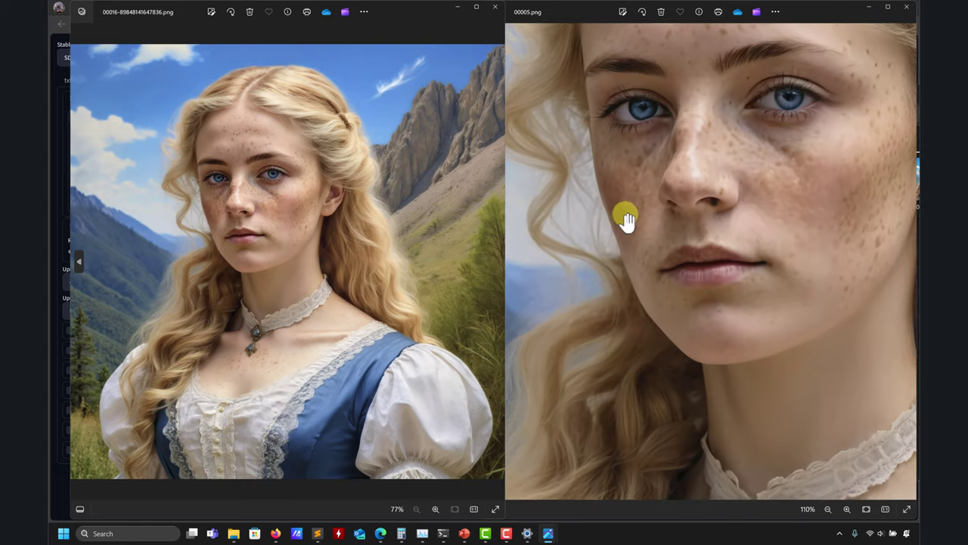
{"action": "scroll", "coordinate": [294, 268], "scroll_direction": "up", "scroll_amount": 5}
{"action": "left_click_drag", "start_coordinate": [211, 244], "coordinate": [406, 305]}
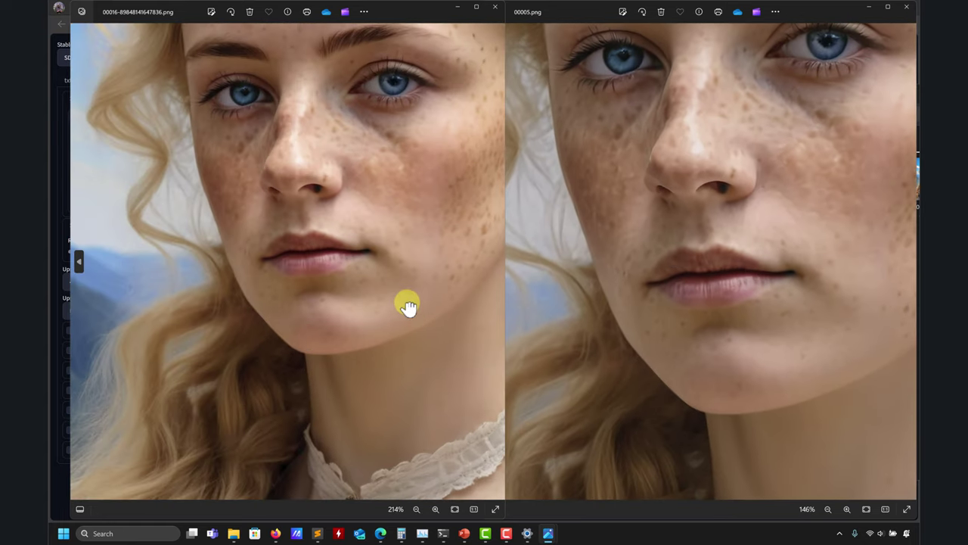
Compare the necklace pendant up close in both images, matching its position and magnification in the two views
{"action": "left_click_drag", "start_coordinate": [605, 371], "coordinate": [596, 139]}
{"action": "left_click_drag", "start_coordinate": [695, 340], "coordinate": [696, 238]}
{"action": "scroll", "coordinate": [712, 275], "scroll_direction": "up", "scroll_amount": 2}
{"action": "scroll", "coordinate": [712, 275], "scroll_direction": "up", "scroll_amount": 3}
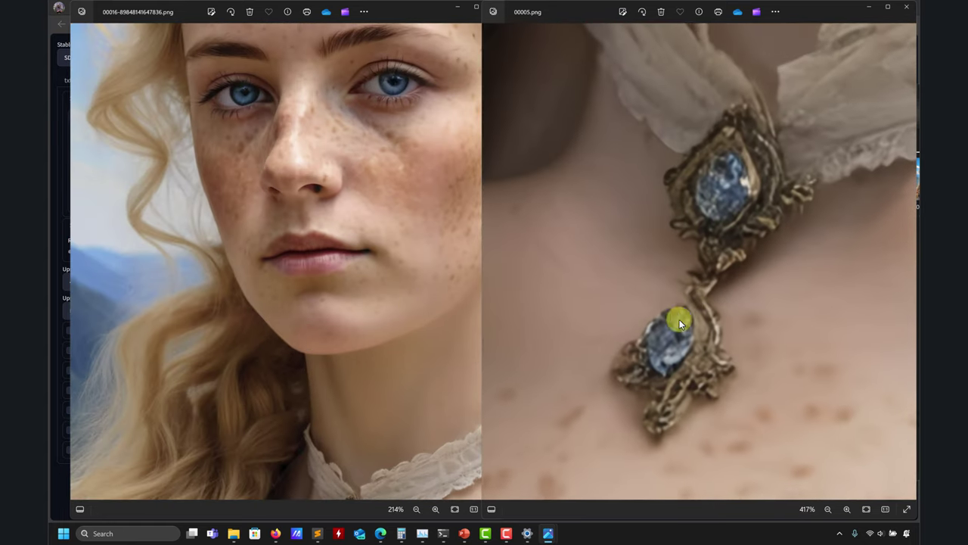
{"action": "left_click_drag", "start_coordinate": [431, 408], "coordinate": [438, 119]}
{"action": "scroll", "coordinate": [342, 254], "scroll_direction": "up", "scroll_amount": 3}
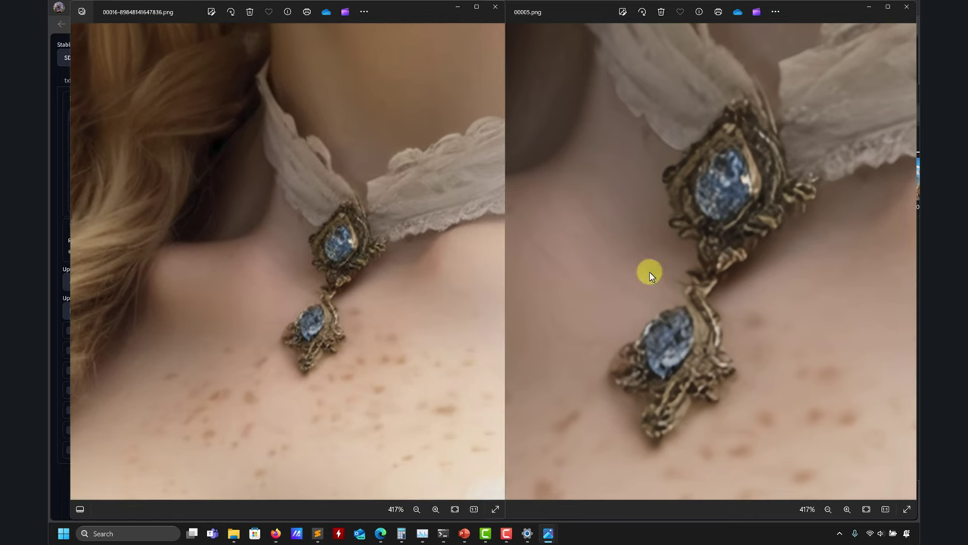
{"action": "scroll", "coordinate": [700, 281], "scroll_direction": "down", "scroll_amount": 3}
{"action": "left_click_drag", "start_coordinate": [698, 280], "coordinate": [664, 322]}
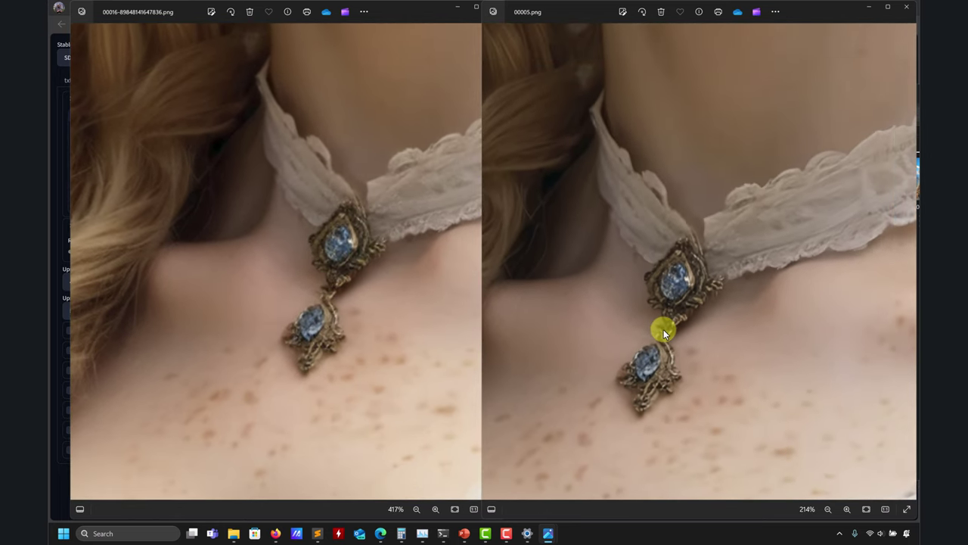
{"action": "scroll", "coordinate": [663, 329], "scroll_direction": "up", "scroll_amount": 2}
{"action": "scroll", "coordinate": [333, 311], "scroll_direction": "up", "scroll_amount": 3}
{"action": "scroll", "coordinate": [334, 308], "scroll_direction": "up", "scroll_amount": 1}
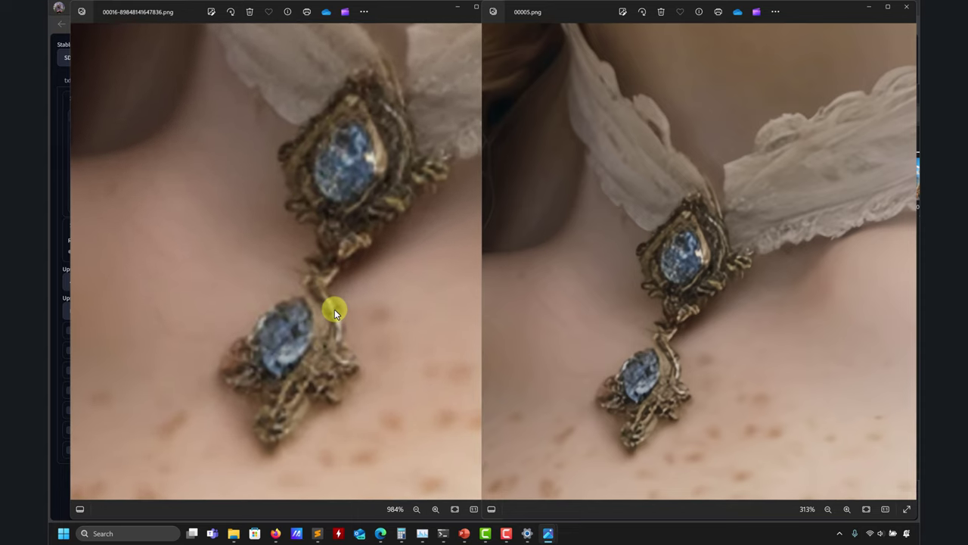
{"action": "scroll", "coordinate": [638, 262], "scroll_direction": "up", "scroll_amount": 2}
{"action": "left_click_drag", "start_coordinate": [655, 259], "coordinate": [681, 197]}
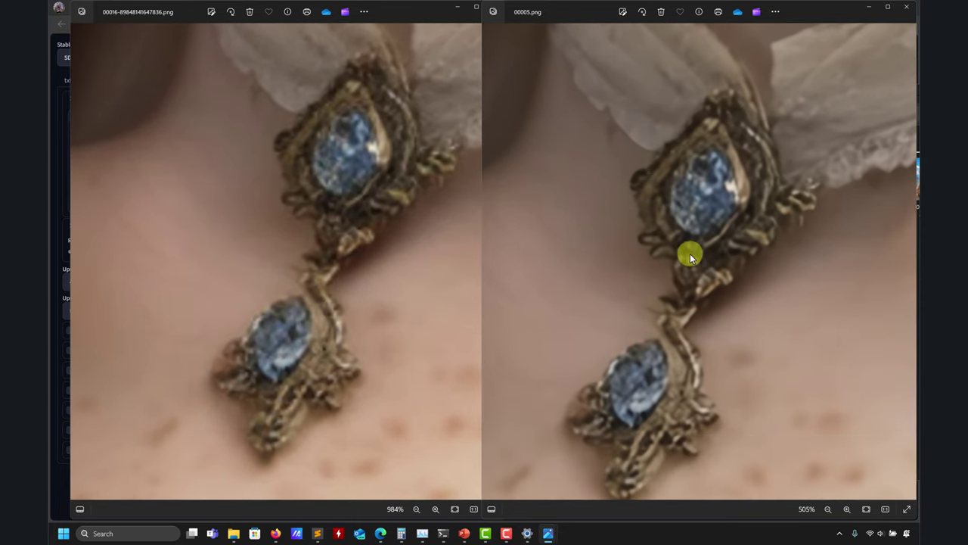
{"action": "scroll", "coordinate": [738, 121], "scroll_direction": "down", "scroll_amount": 5}
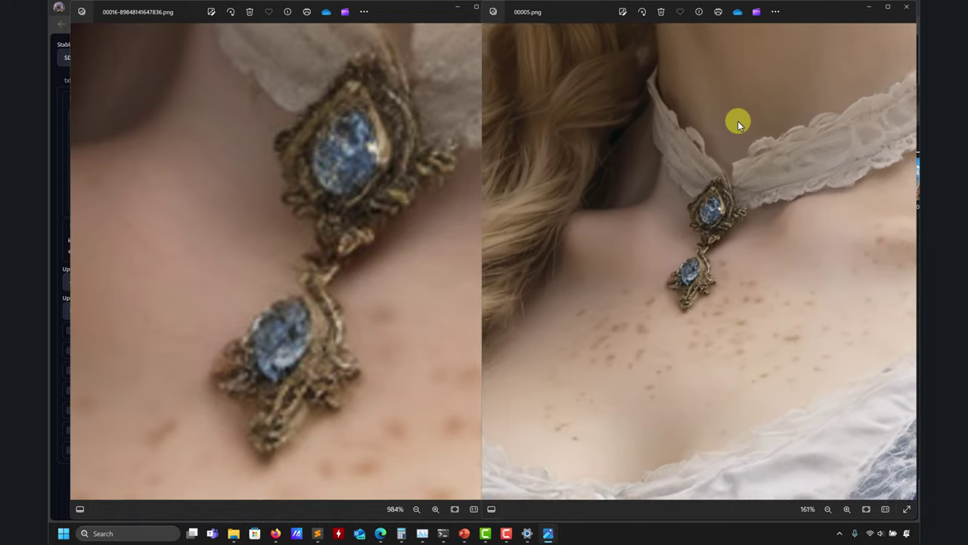
Compare the facial skin and eye detail in both images, and return both to the full portrait view
{"action": "scroll", "coordinate": [690, 294], "scroll_direction": "up", "scroll_amount": 3}
{"action": "scroll", "coordinate": [586, 143], "scroll_direction": "up", "scroll_amount": 2}
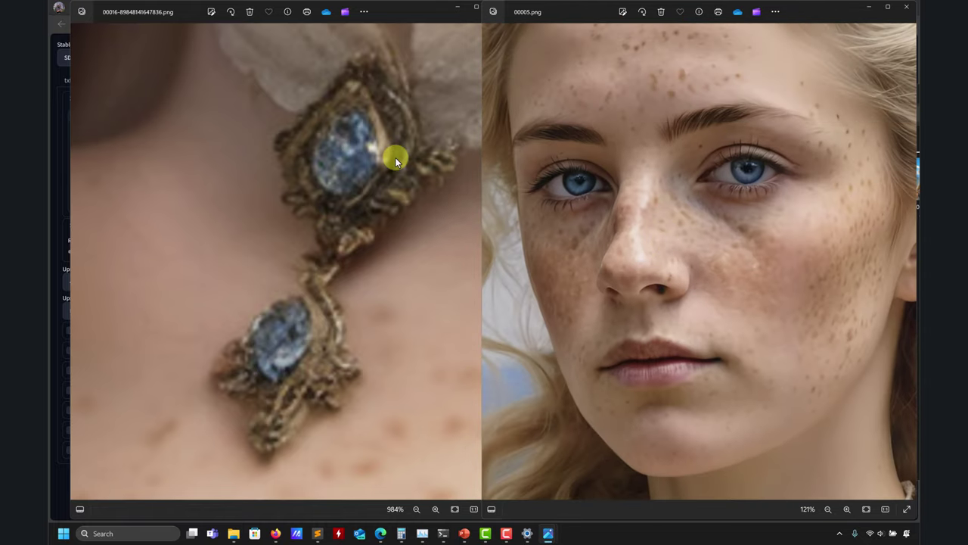
{"action": "scroll", "coordinate": [378, 147], "scroll_direction": "down", "scroll_amount": 2}
{"action": "left_click_drag", "start_coordinate": [258, 90], "coordinate": [298, 316]}
{"action": "scroll", "coordinate": [306, 215], "scroll_direction": "down", "scroll_amount": 10}
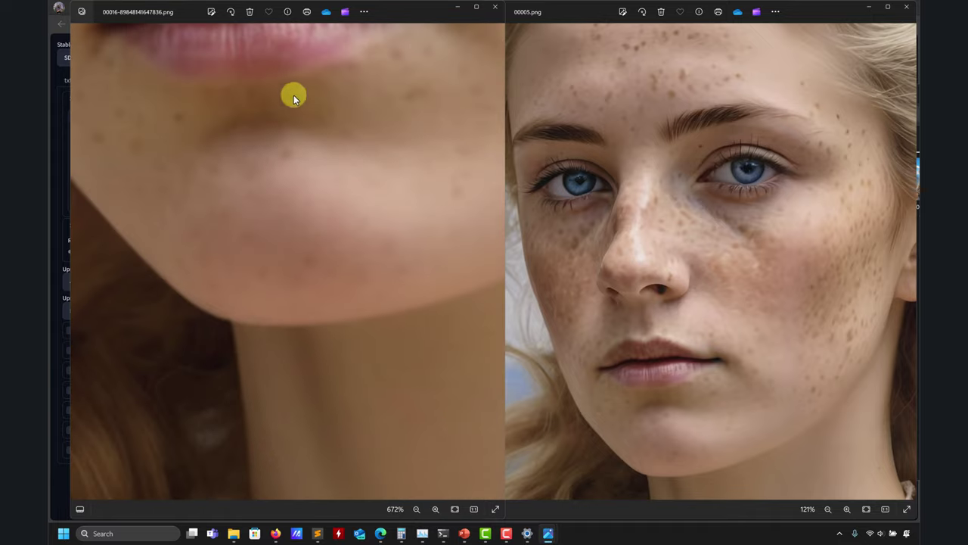
{"action": "scroll", "coordinate": [286, 202], "scroll_direction": "up", "scroll_amount": 8}
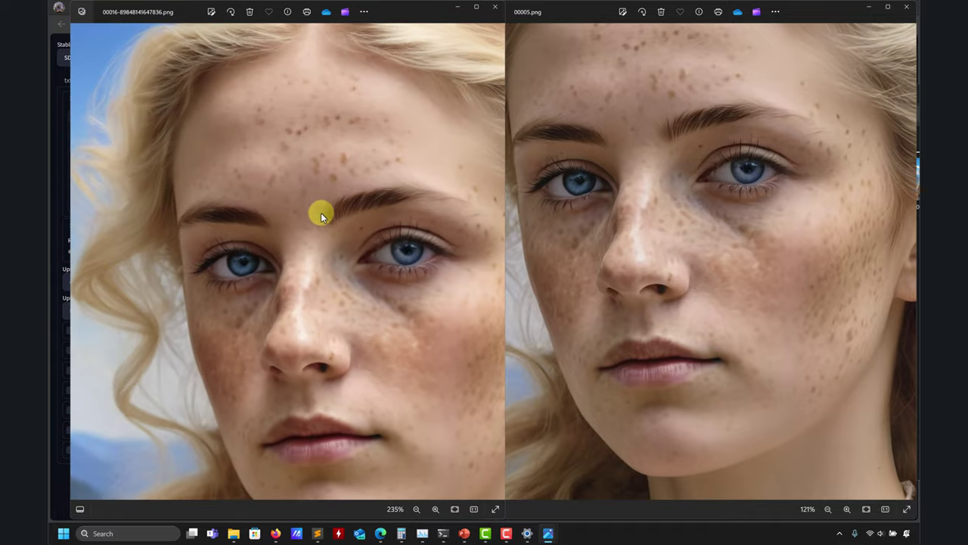
{"action": "scroll", "coordinate": [560, 188], "scroll_direction": "up", "scroll_amount": 8}
{"action": "scroll", "coordinate": [568, 194], "scroll_direction": "up", "scroll_amount": 2}
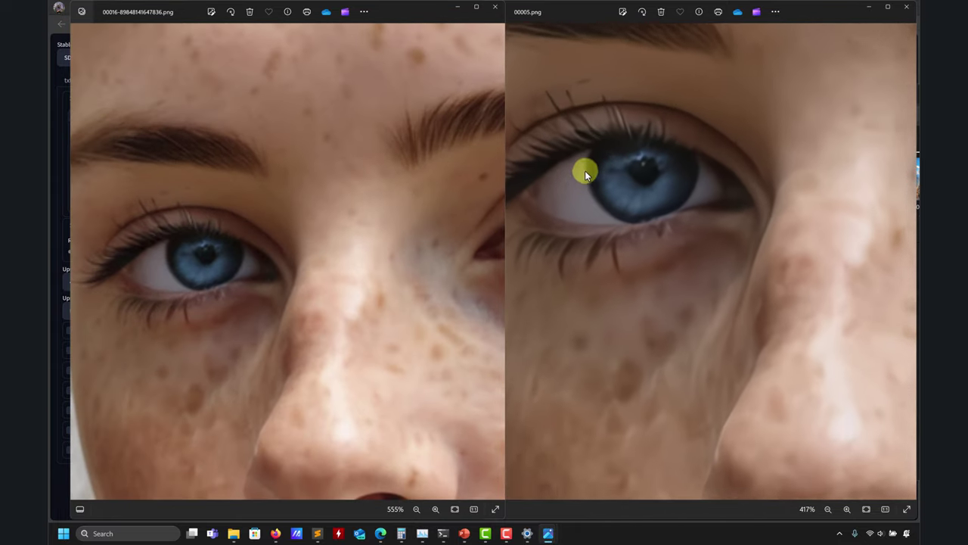
{"action": "scroll", "coordinate": [665, 258], "scroll_direction": "up", "scroll_amount": 2}
{"action": "scroll", "coordinate": [712, 256], "scroll_direction": "down", "scroll_amount": 10}
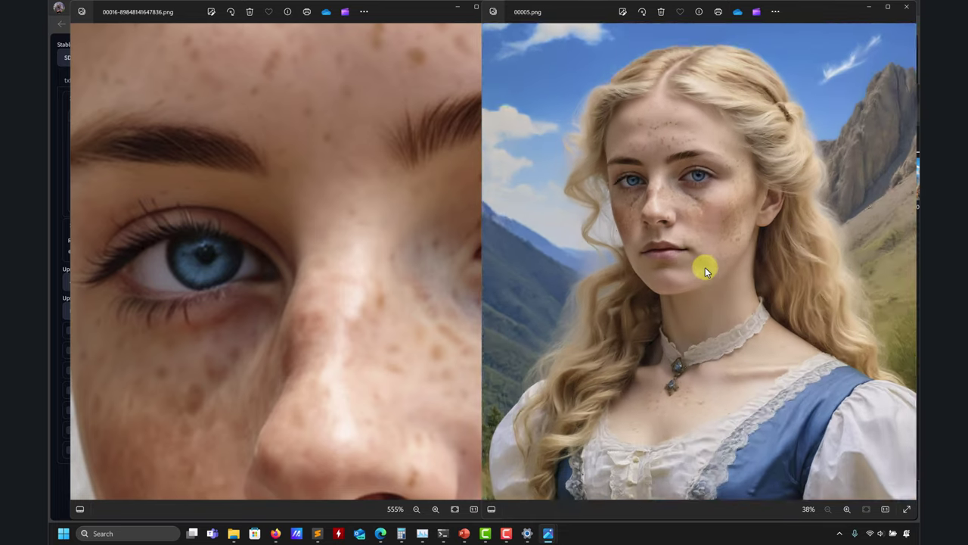
{"action": "scroll", "coordinate": [255, 159], "scroll_direction": "down", "scroll_amount": 9}
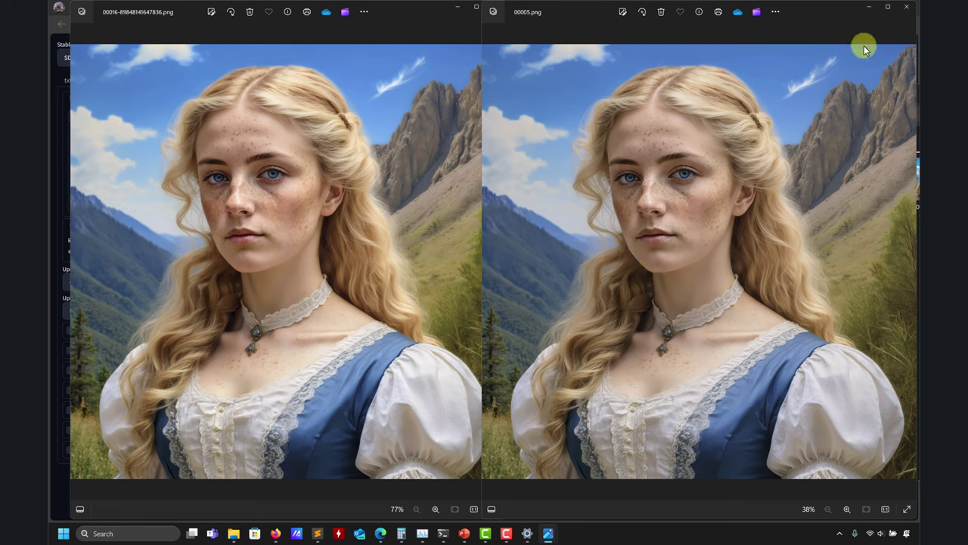
Close the two comparison images, put away the 2024-03-10 folder window, and bring up the img2img page
{"action": "left_click", "coordinate": [427, 6]}
{"action": "left_click", "coordinate": [497, 7]}
{"action": "left_click", "coordinate": [905, 7]}
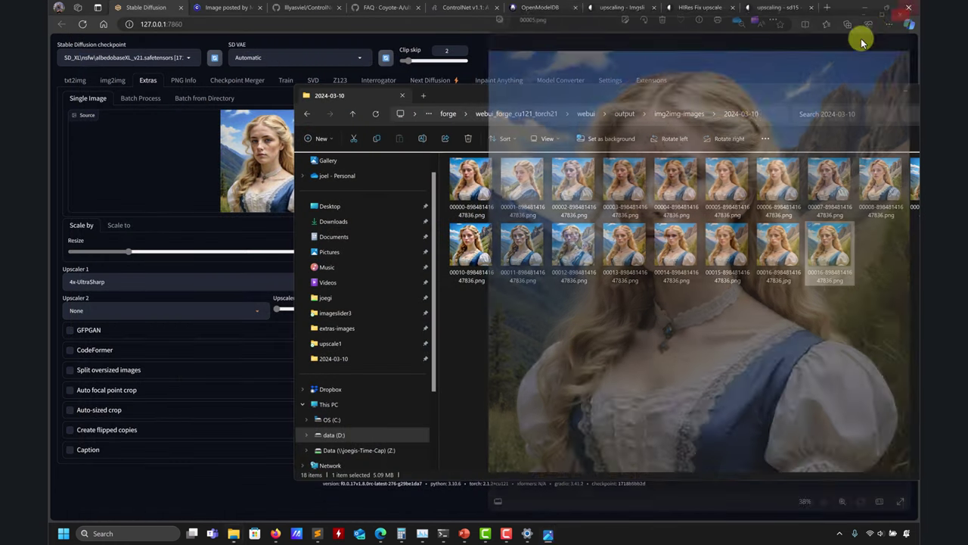
{"action": "left_click_drag", "start_coordinate": [870, 96], "coordinate": [730, 91]}
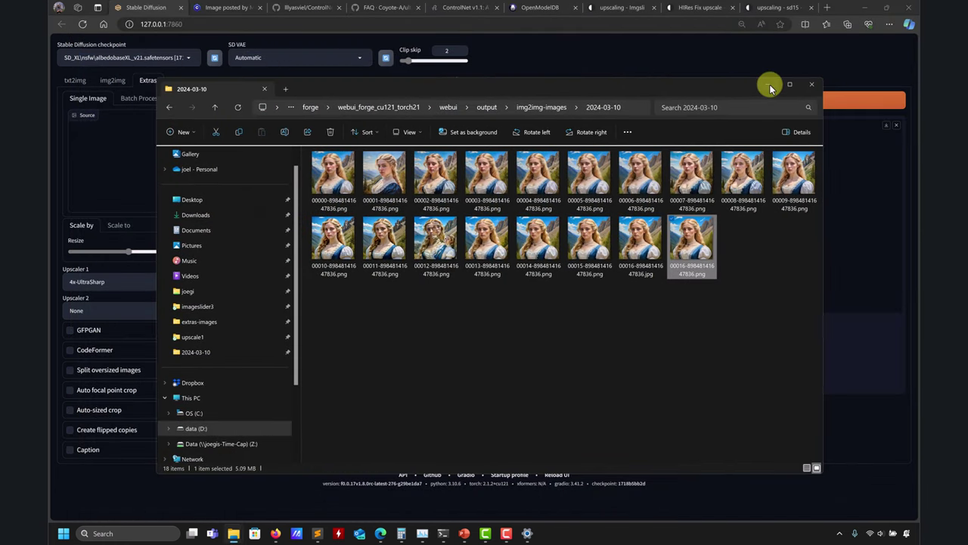
{"action": "left_click", "coordinate": [806, 88]}
{"action": "left_click", "coordinate": [113, 80]}
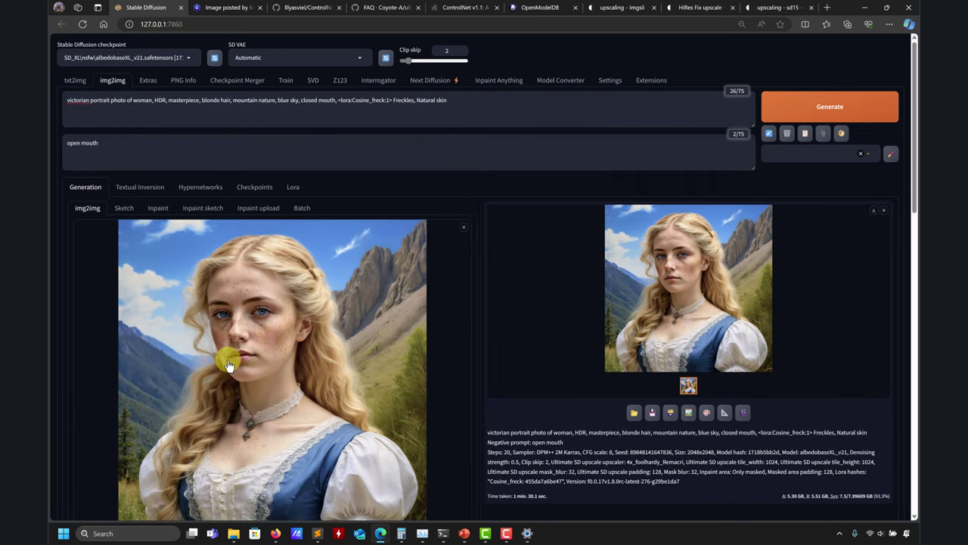
Load start768.png from the victorian_woman4 folder as the img2img source, and interrogate it with CLIP to replace the positive prompt
{"action": "mouse_move", "coordinate": [233, 535]}
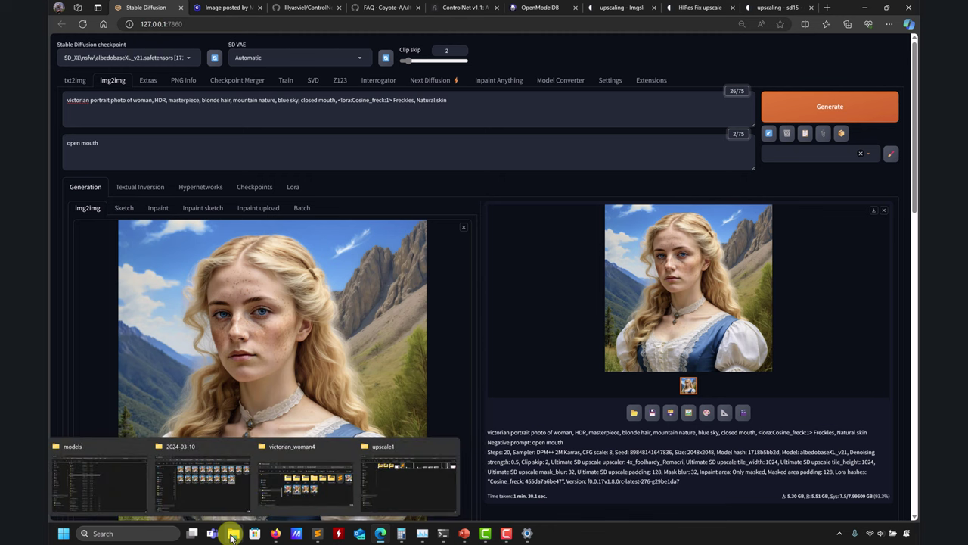
{"action": "left_click", "coordinate": [281, 485]}
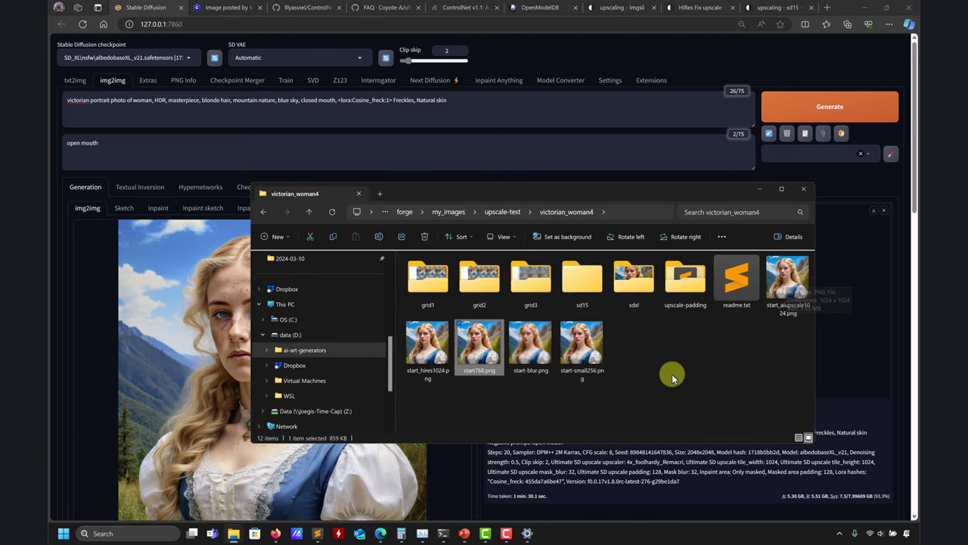
{"action": "left_click_drag", "start_coordinate": [484, 367], "coordinate": [155, 337]}
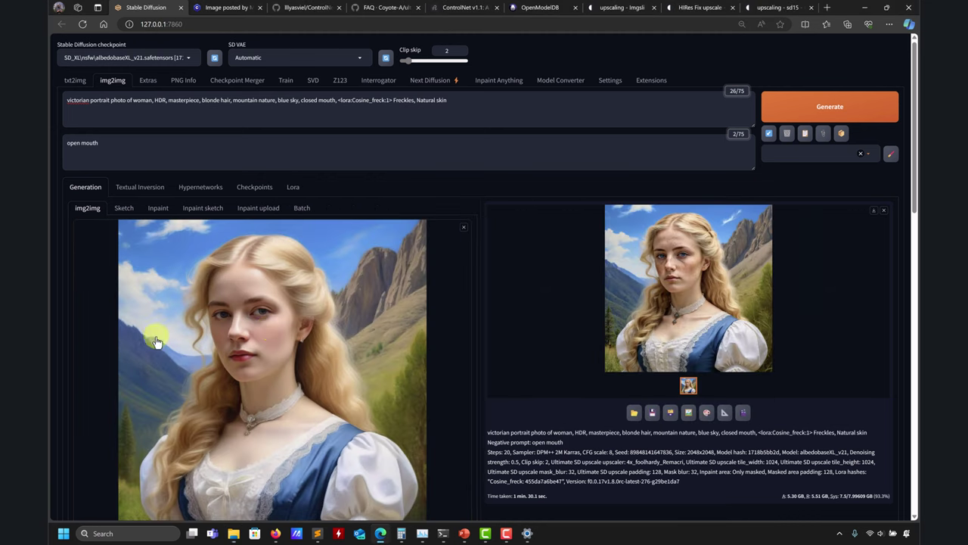
{"action": "left_click", "coordinate": [808, 108]}
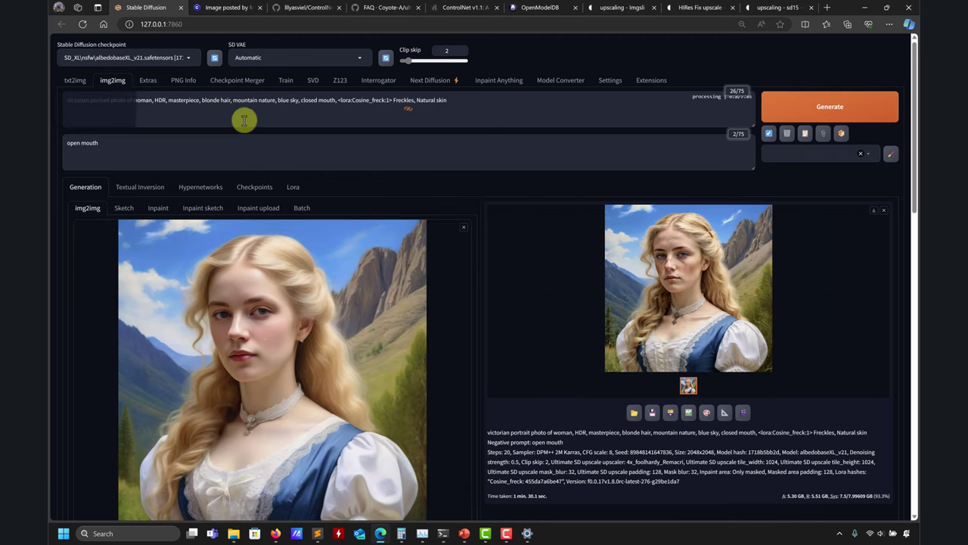
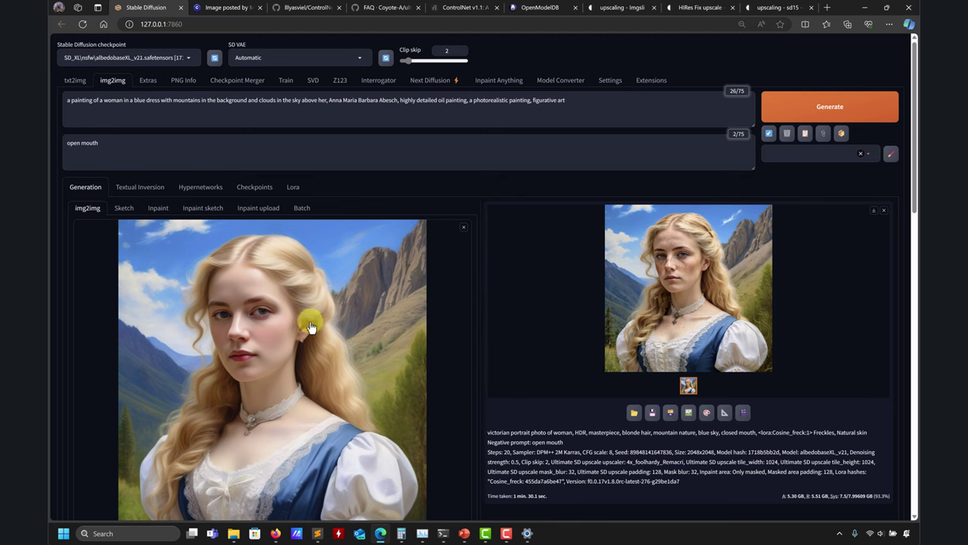
Review the img2img source image, size, sampling and Ultimate SD upscale script settings, and return to the prompt
{"action": "scroll", "coordinate": [184, 216], "scroll_direction": "down", "scroll_amount": 2}
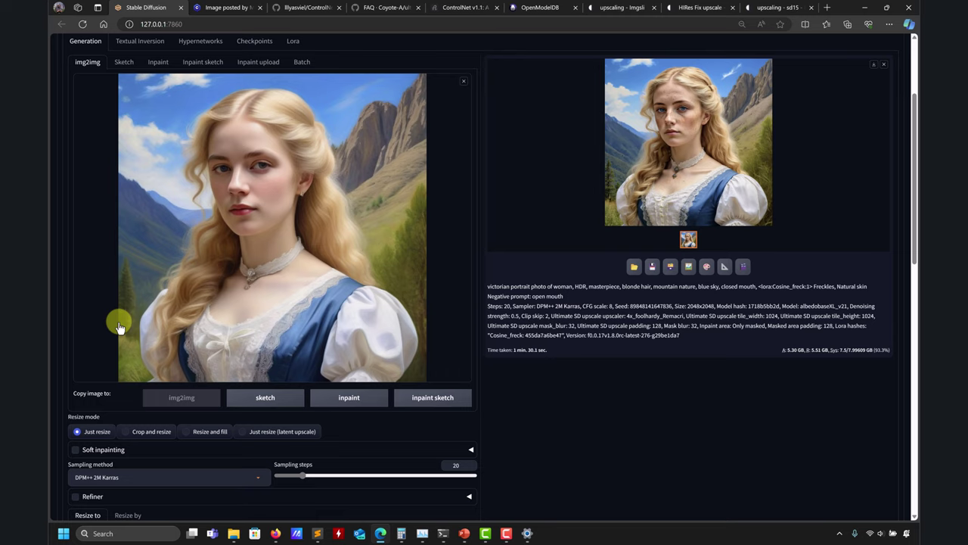
{"action": "scroll", "coordinate": [296, 307], "scroll_direction": "up", "scroll_amount": 2}
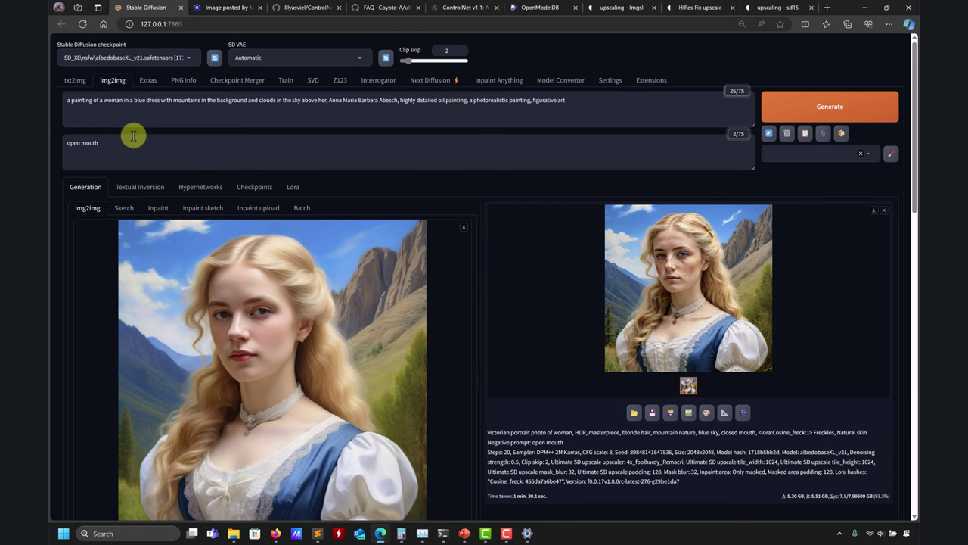
{"action": "scroll", "coordinate": [302, 155], "scroll_direction": "down", "scroll_amount": 2}
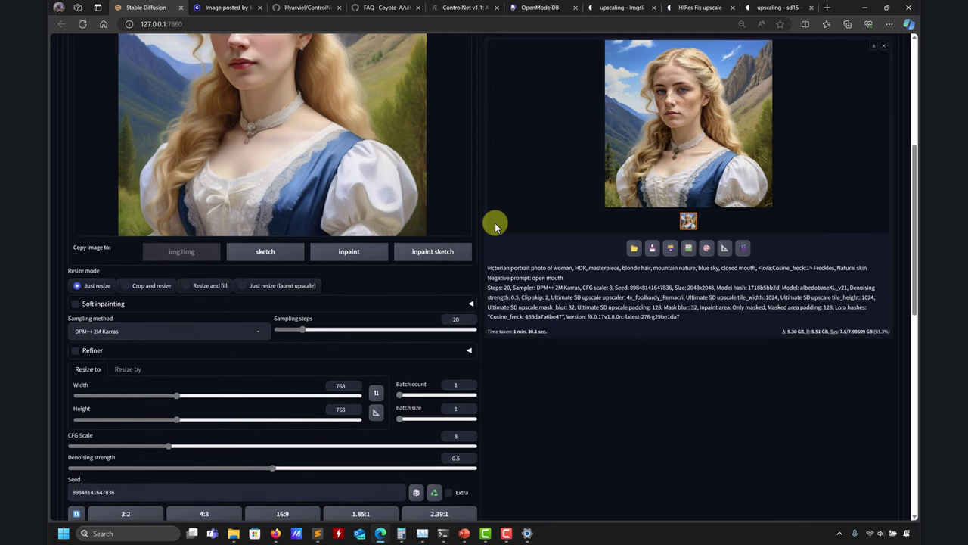
{"action": "scroll", "coordinate": [313, 101], "scroll_direction": "down", "scroll_amount": 6}
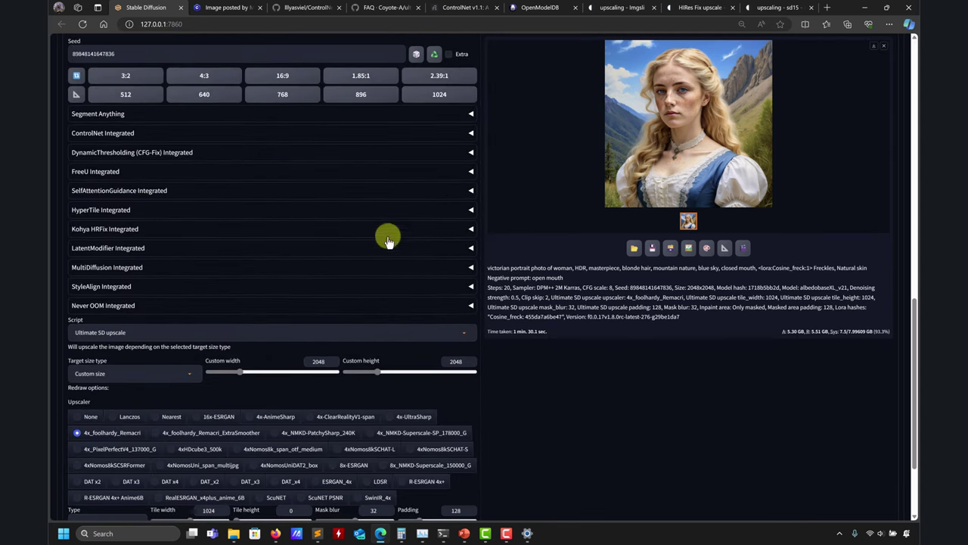
{"action": "scroll", "coordinate": [636, 392], "scroll_direction": "up", "scroll_amount": 10}
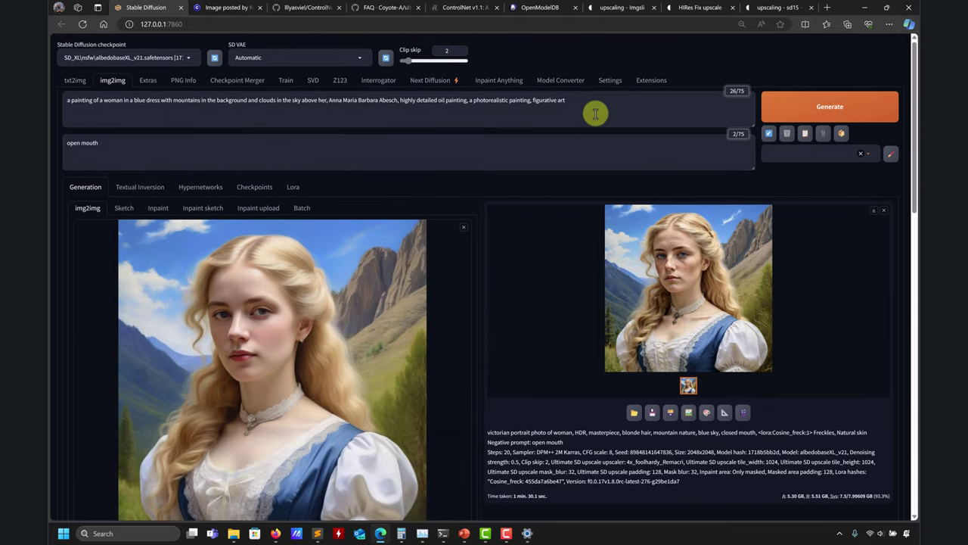
Examine the interrogated img2img prompt phrase by phrase, including the artist name, "highly detailed oil painting", "figurative art" and "painting"
{"action": "left_click_drag", "start_coordinate": [596, 113], "coordinate": [66, 77]}
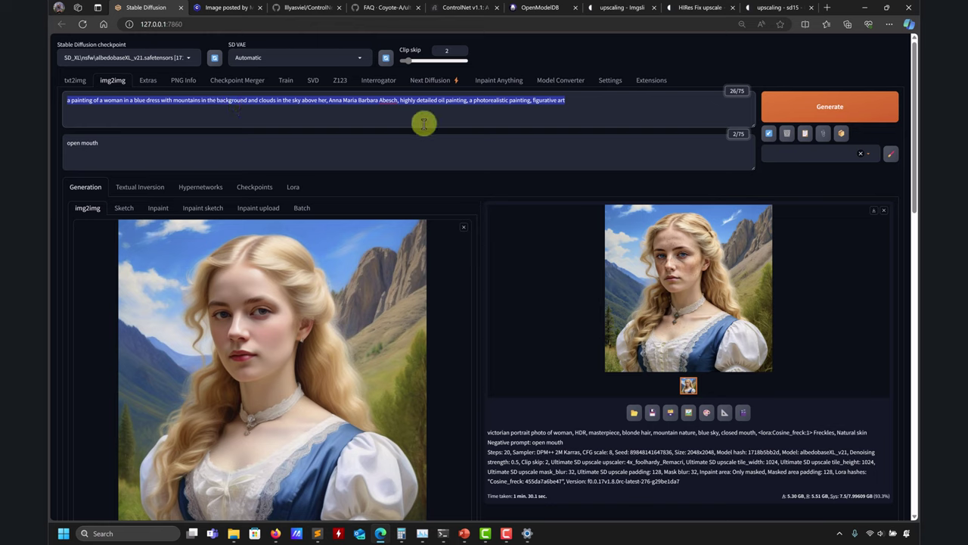
{"action": "double_click", "coordinate": [368, 100]}
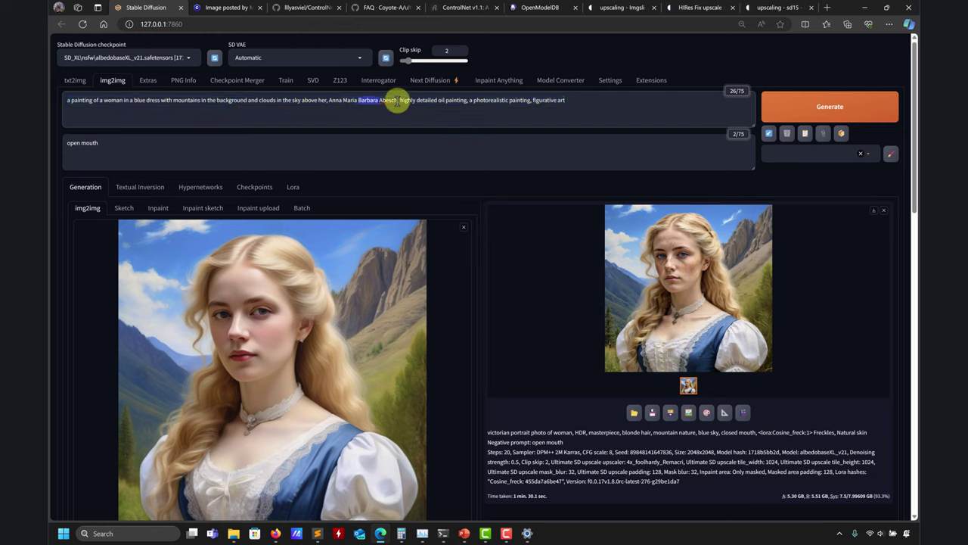
{"action": "left_click", "coordinate": [416, 99]}
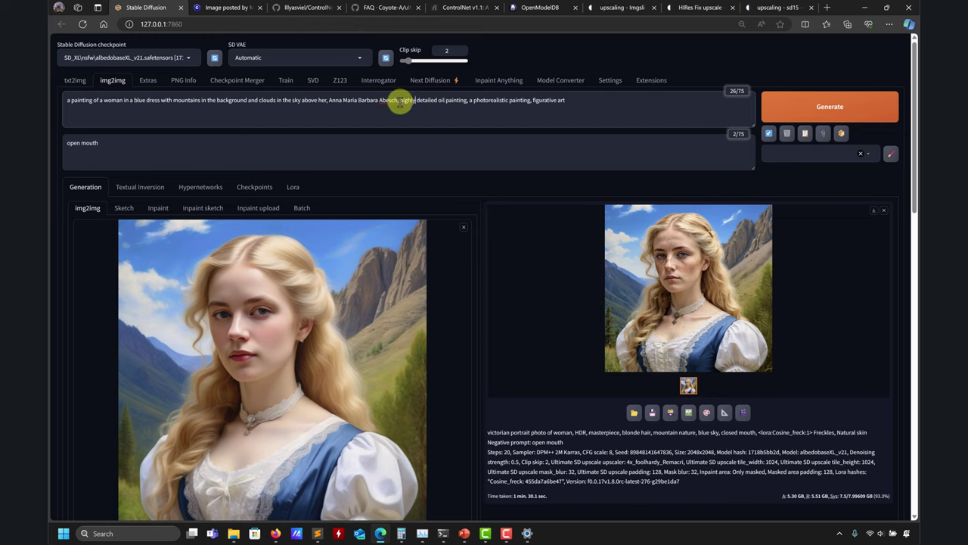
{"action": "left_click_drag", "start_coordinate": [466, 102], "coordinate": [423, 101]}
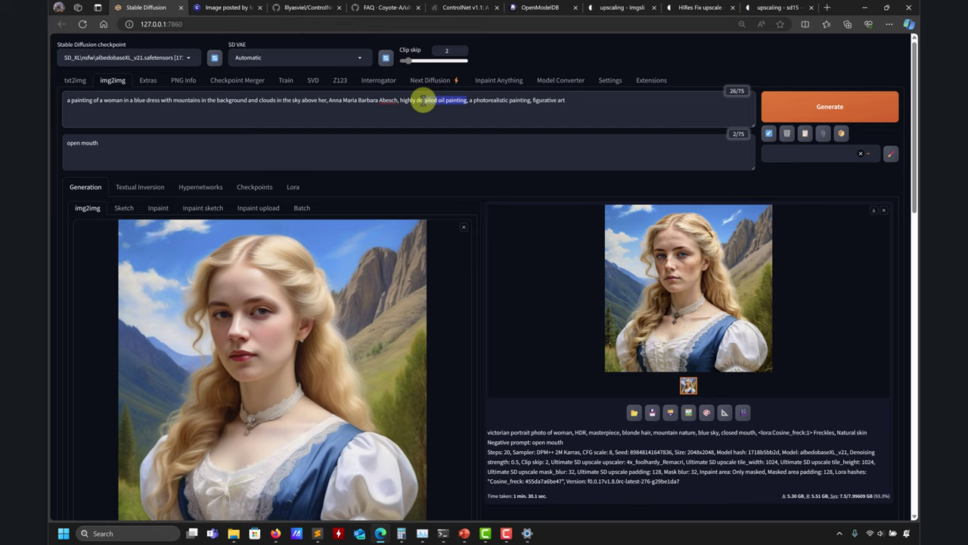
{"action": "left_click", "coordinate": [419, 101]}
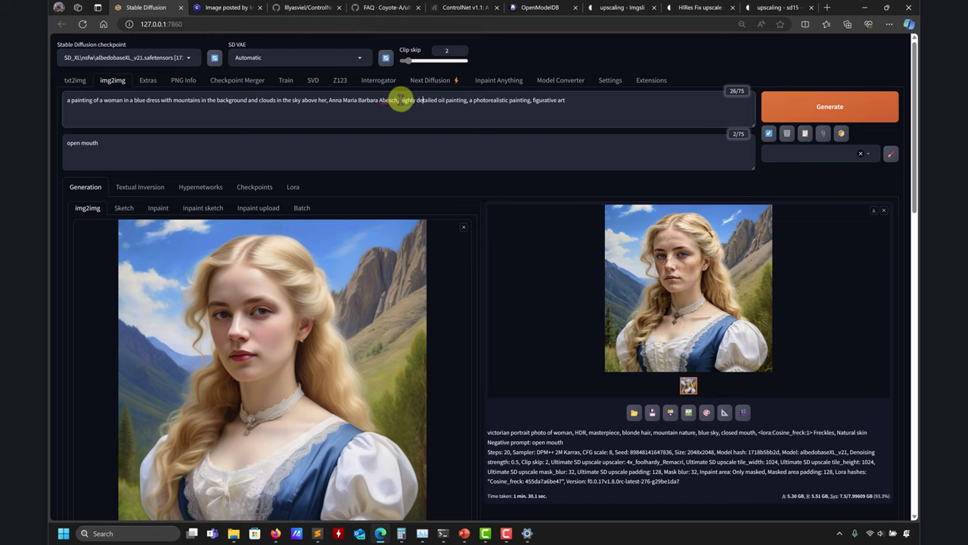
{"action": "left_click_drag", "start_coordinate": [469, 101], "coordinate": [401, 102]}
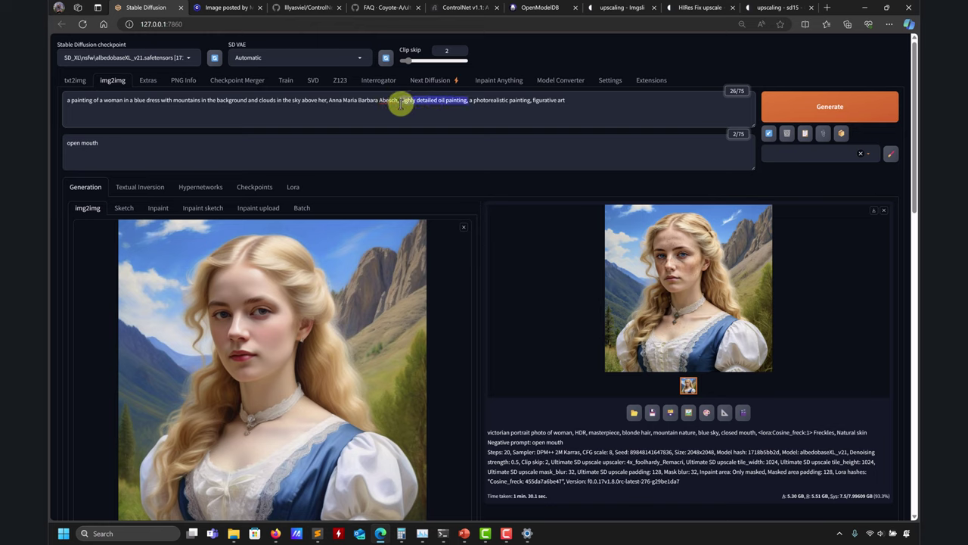
{"action": "left_click", "coordinate": [464, 101]}
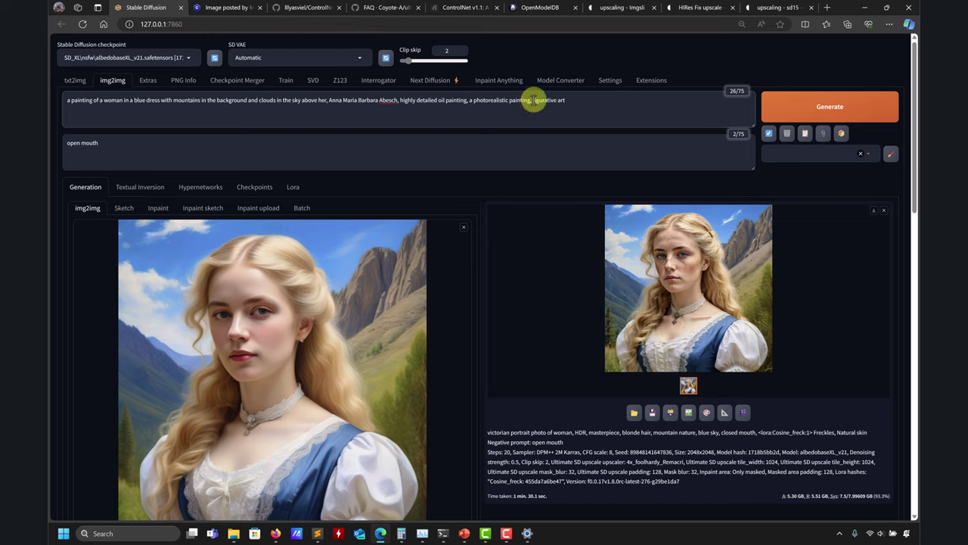
{"action": "left_click_drag", "start_coordinate": [534, 100], "coordinate": [592, 96]}
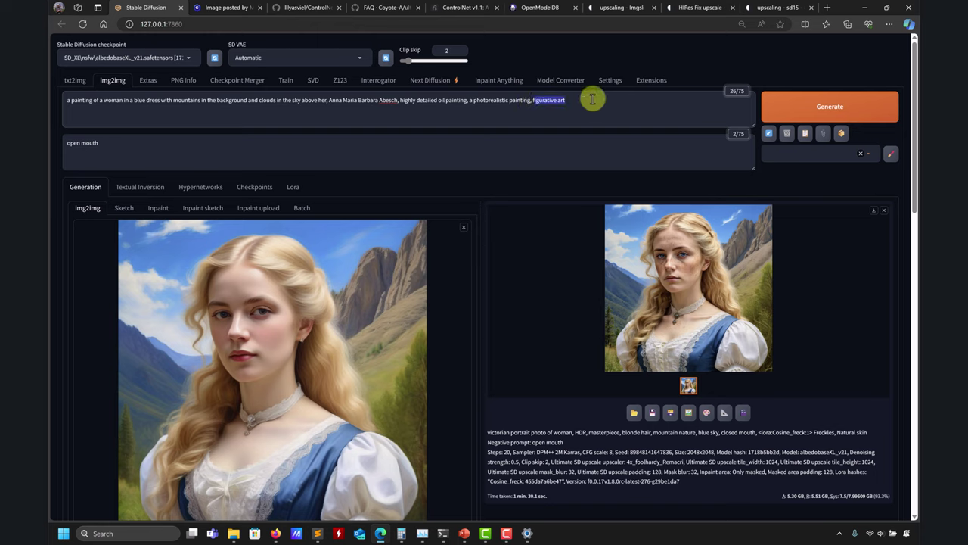
{"action": "left_click", "coordinate": [81, 99]}
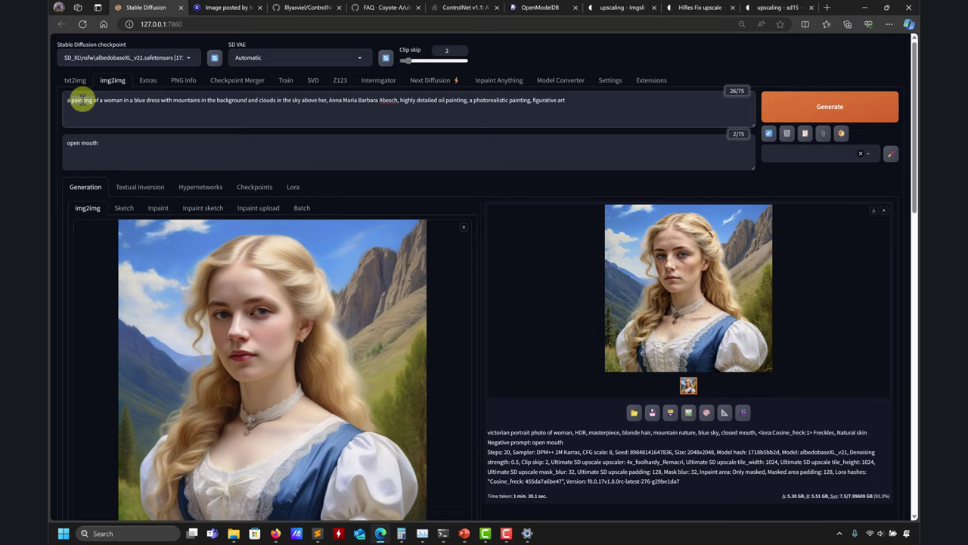
{"action": "double_click", "coordinate": [82, 100]}
Bring up the Interrogator page and load start768.png from the victorian_woman4 folder as its image
{"action": "left_click", "coordinate": [371, 83]}
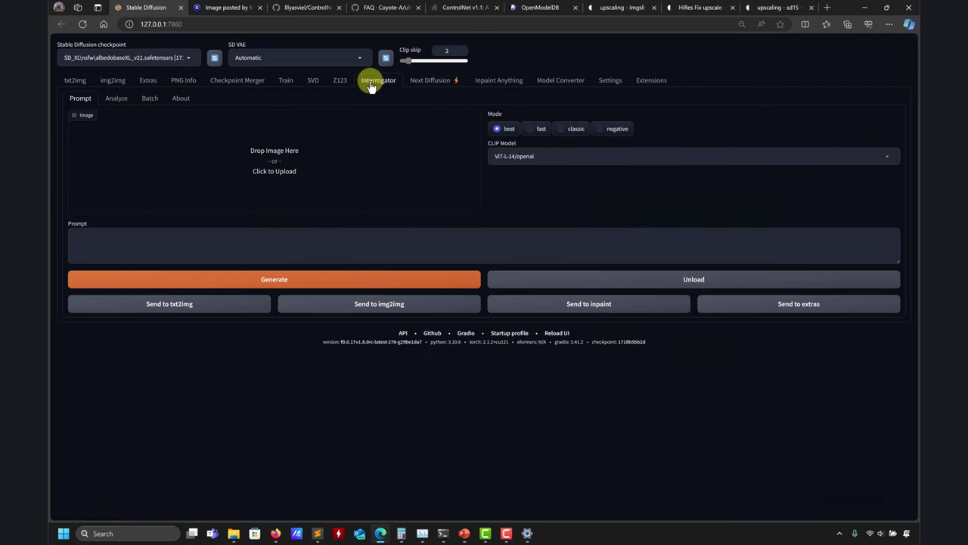
{"action": "mouse_move", "coordinate": [236, 535]}
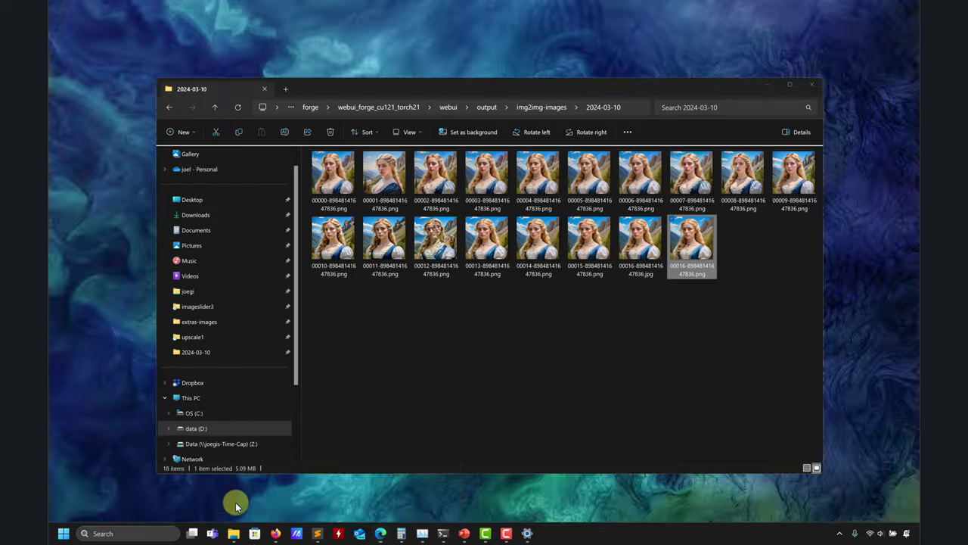
{"action": "left_click", "coordinate": [231, 499]}
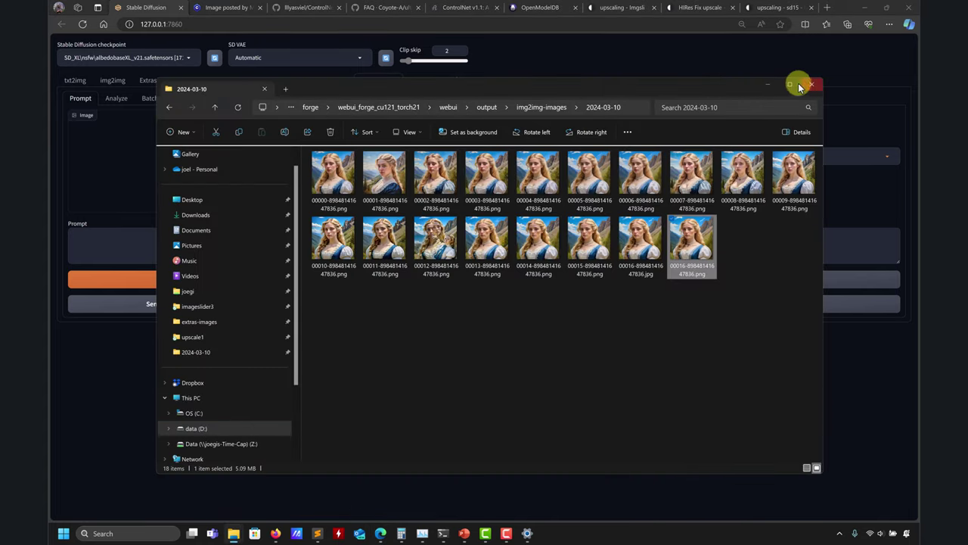
{"action": "left_click", "coordinate": [768, 84]}
{"action": "mouse_move", "coordinate": [234, 532]}
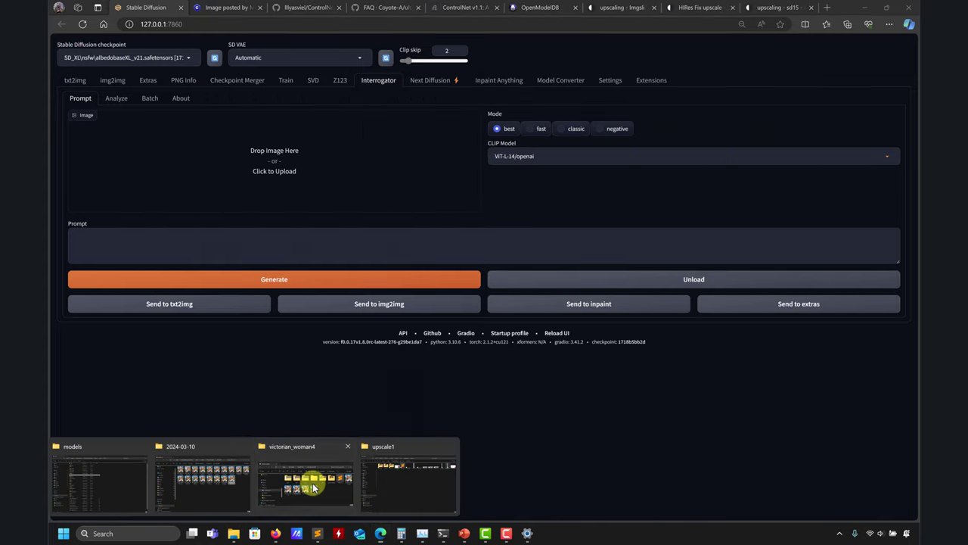
{"action": "left_click", "coordinate": [309, 490]}
{"action": "left_click", "coordinate": [479, 346]}
{"action": "left_click_drag", "start_coordinate": [170, 140], "coordinate": [175, 146]}
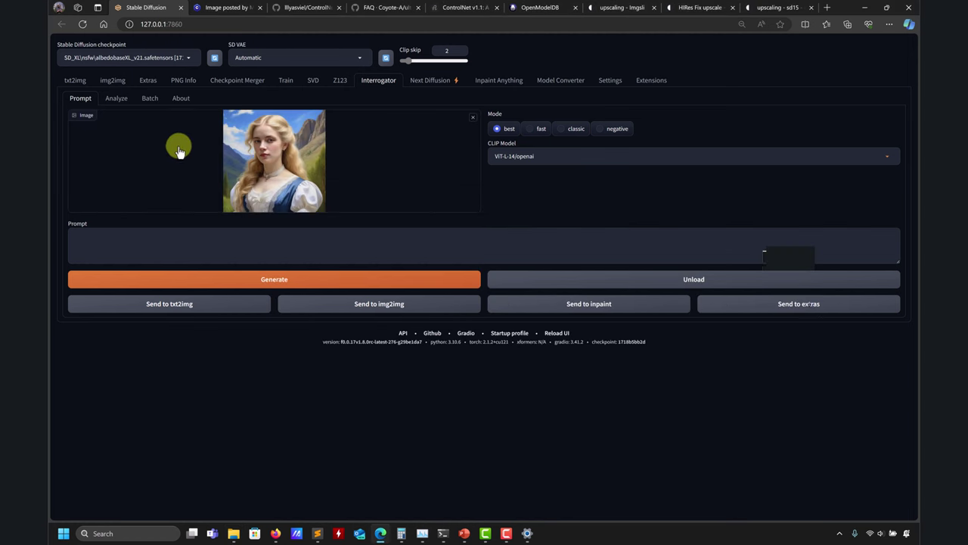
Generate a prompt for the portrait in best mode, keeping ViT-L-14/openai as the CLIP model
{"action": "left_click", "coordinate": [601, 156]}
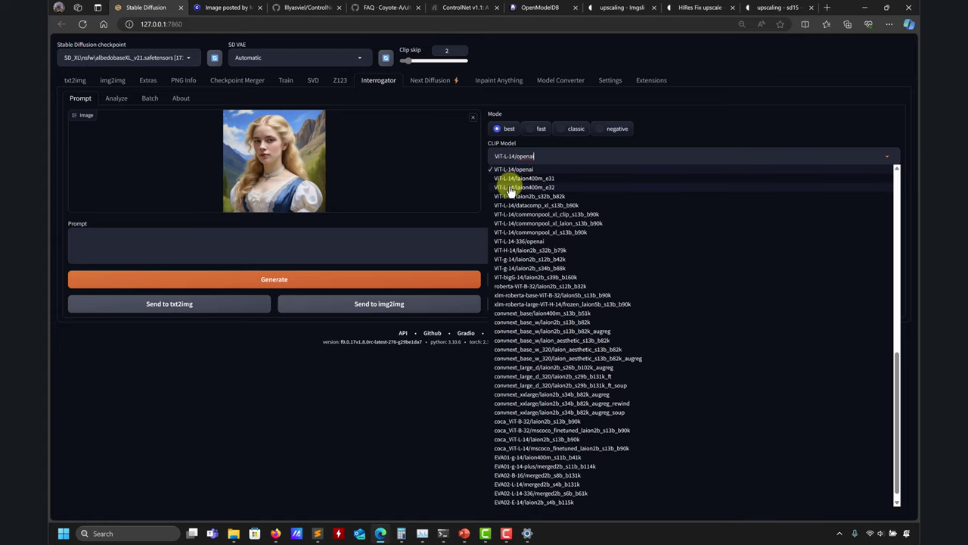
{"action": "left_click", "coordinate": [528, 170]}
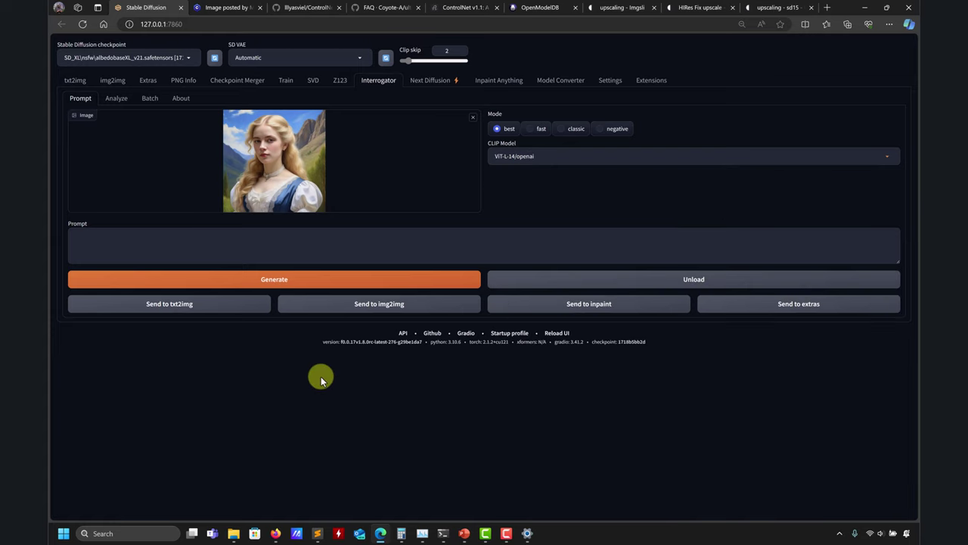
{"action": "left_click", "coordinate": [330, 290]}
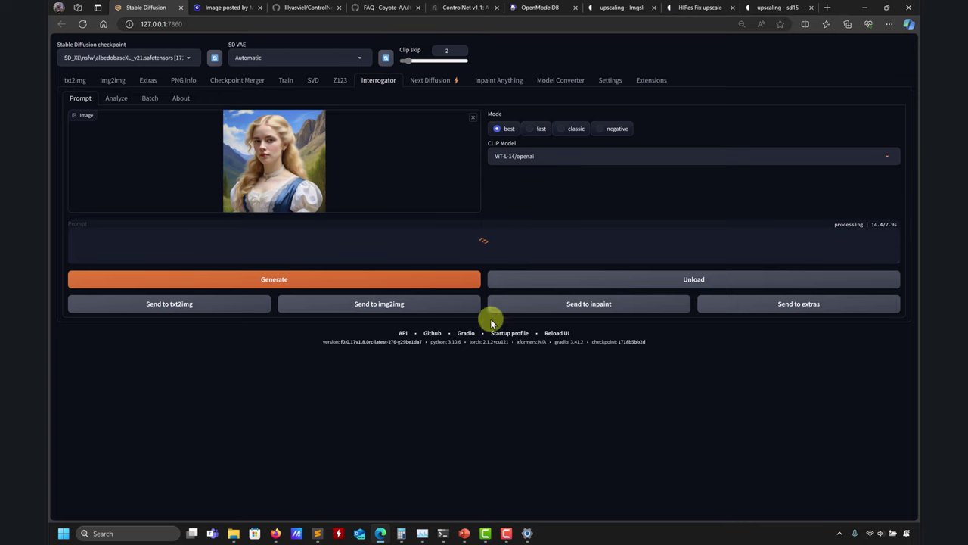
Check the interrogation progress in the command console, and minimize the console once the prompt is generated
{"action": "left_click", "coordinate": [444, 536]}
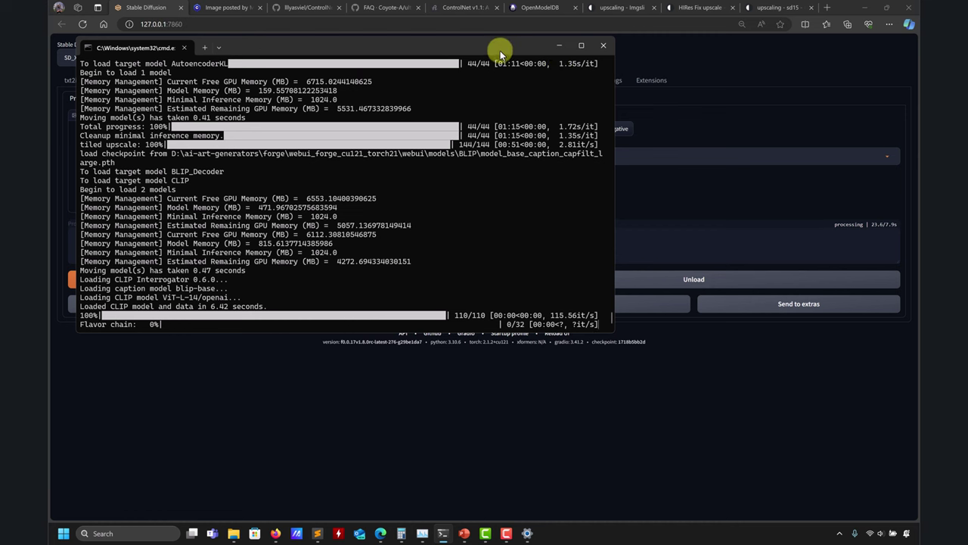
{"action": "left_click_drag", "start_coordinate": [522, 47], "coordinate": [574, 197]}
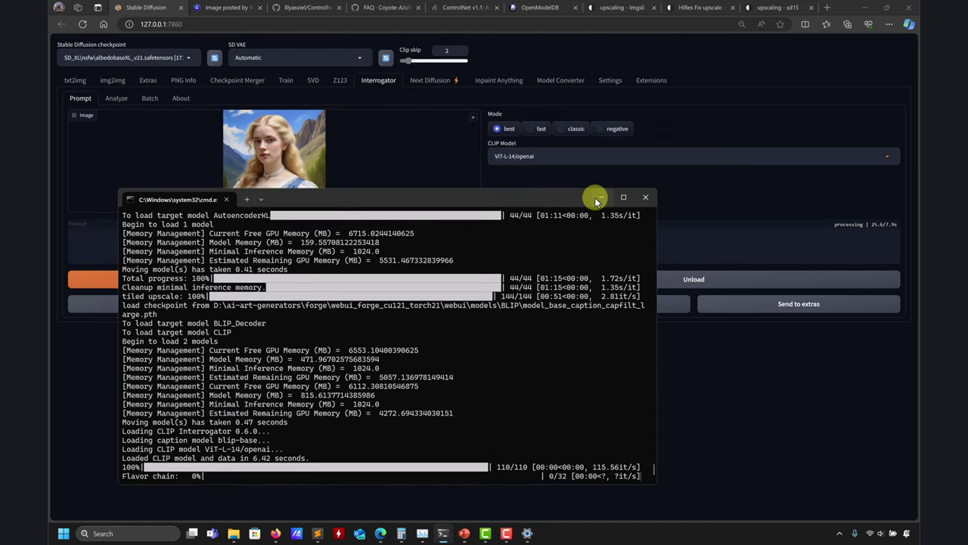
{"action": "left_click", "coordinate": [599, 199]}
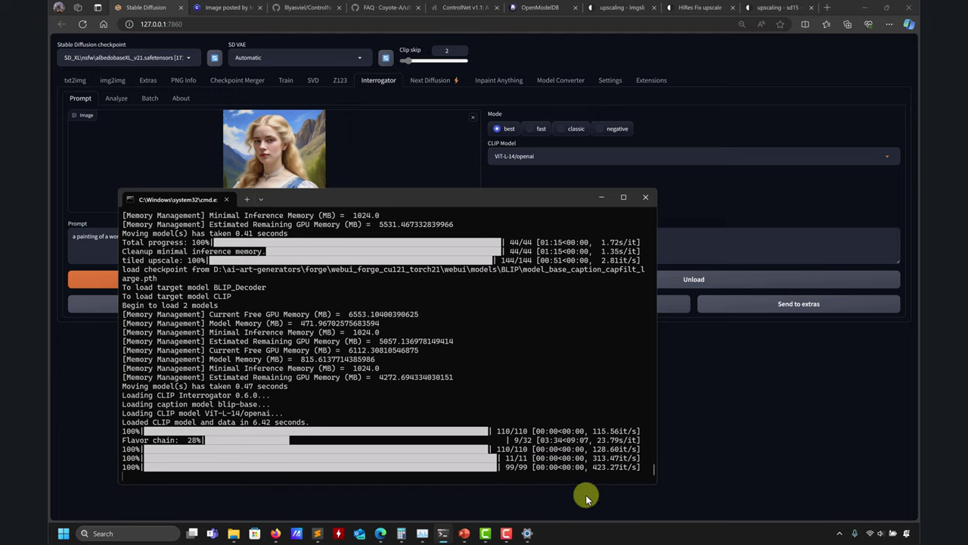
{"action": "left_click", "coordinate": [597, 198]}
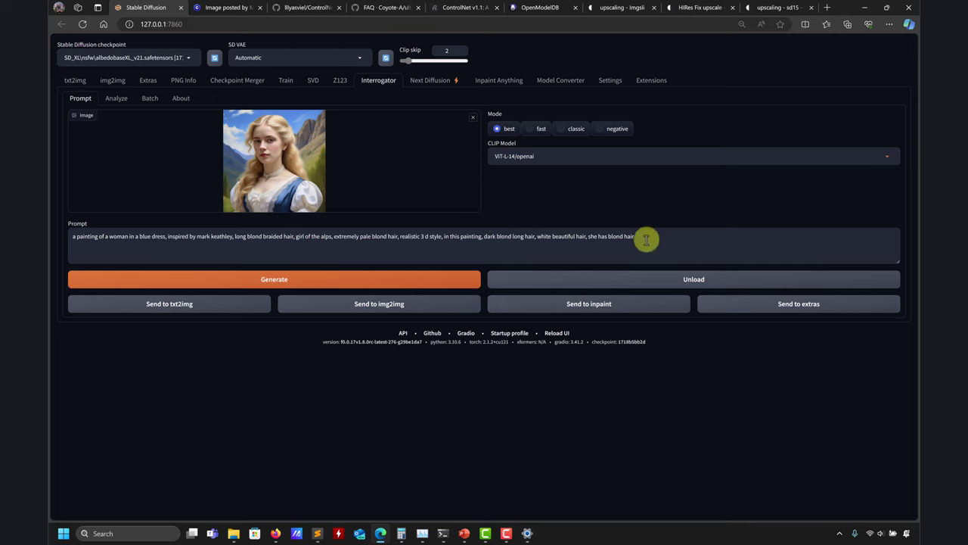
Examine the Interrogator's prompt phrase by phrase, including the "inspired by" artist reference and "long blond braided hair"
{"action": "left_click_drag", "start_coordinate": [643, 240], "coordinate": [48, 226]}
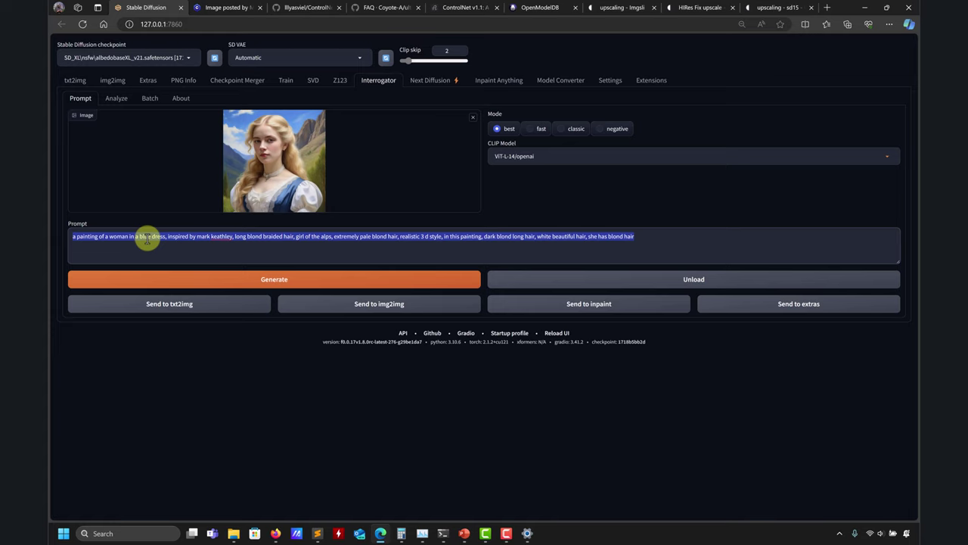
{"action": "left_click", "coordinate": [89, 250]}
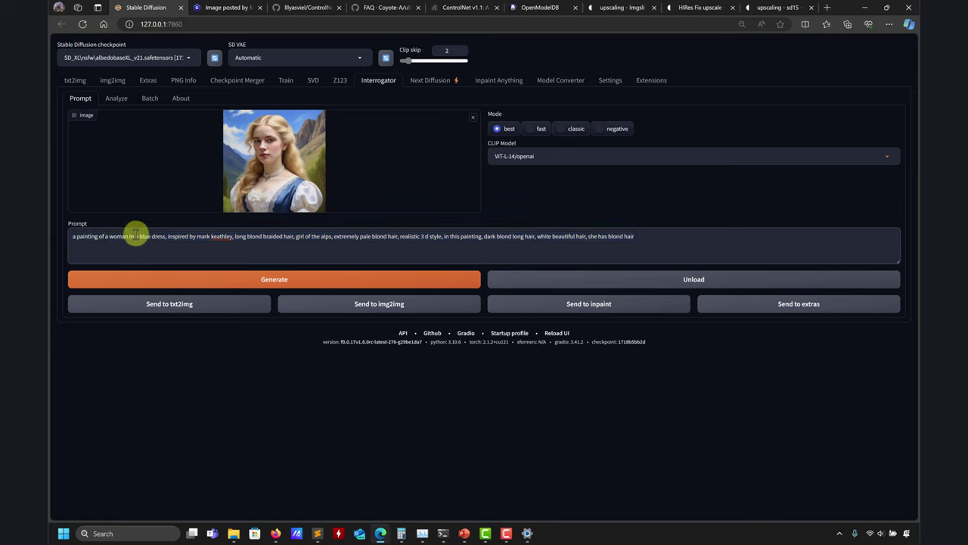
{"action": "left_click_drag", "start_coordinate": [167, 236], "coordinate": [232, 236]}
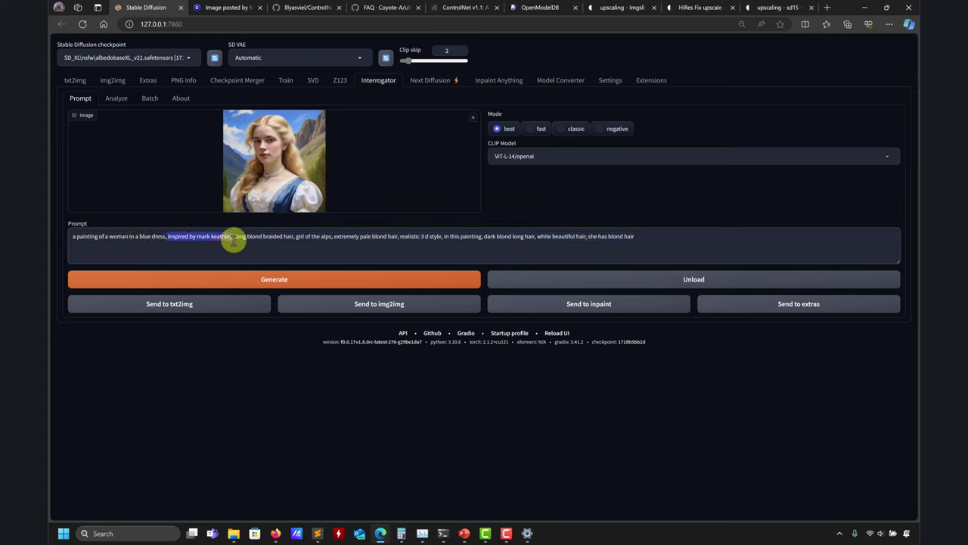
{"action": "left_click", "coordinate": [234, 235]}
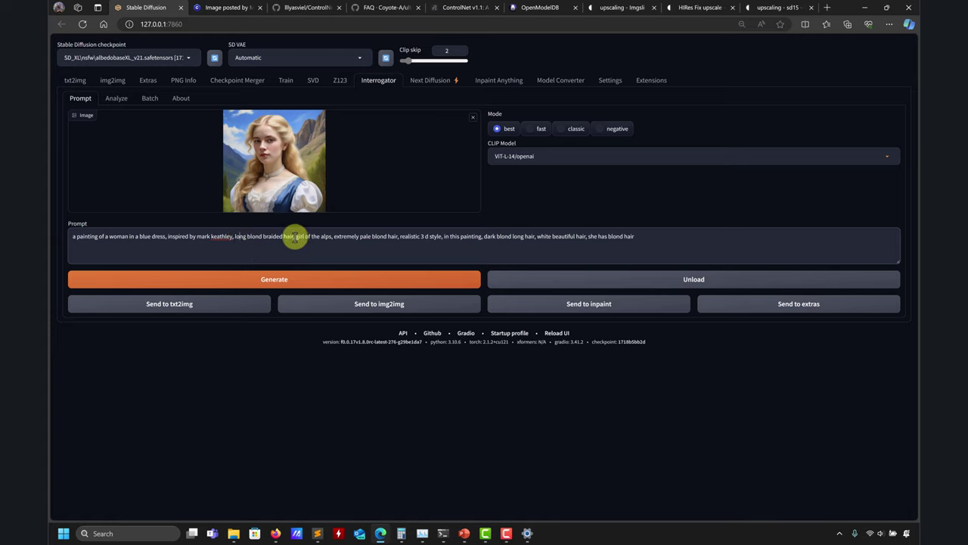
{"action": "left_click_drag", "start_coordinate": [294, 236], "coordinate": [212, 236]}
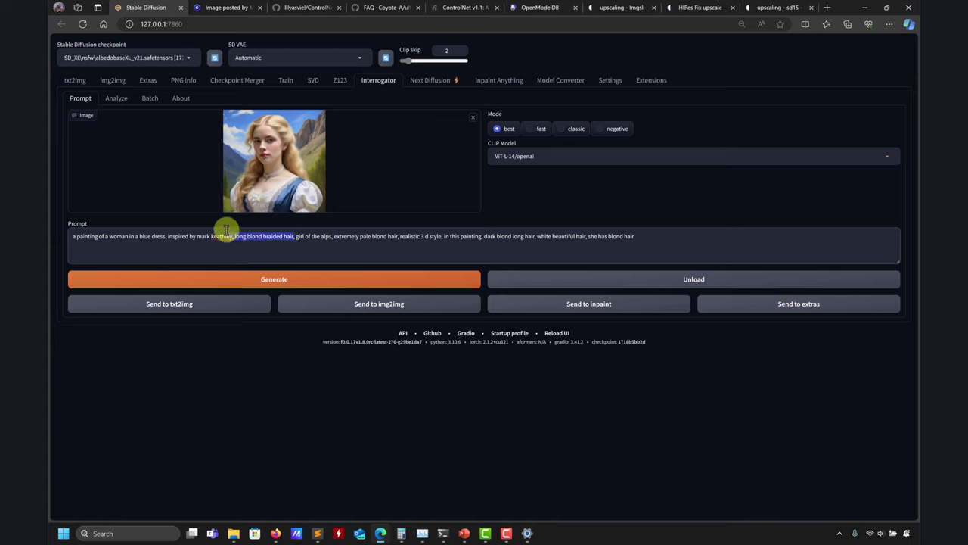
{"action": "left_click", "coordinate": [300, 236]}
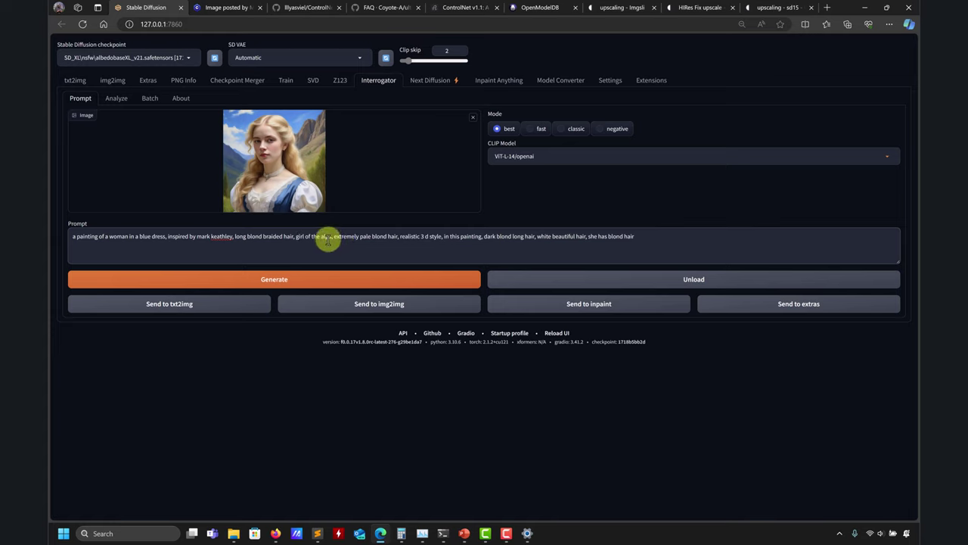